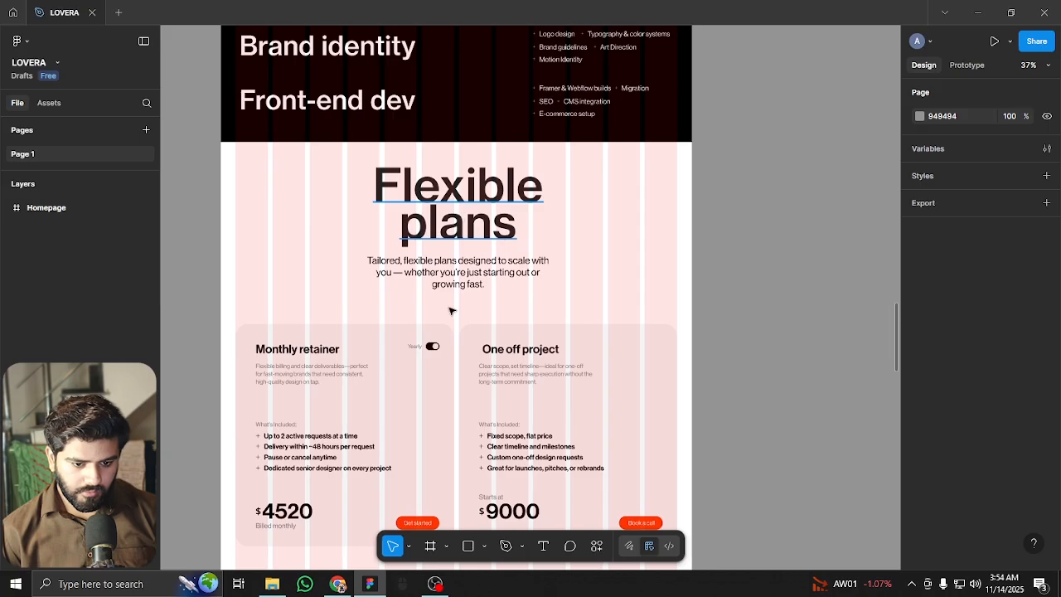
# Duplicate the Flexible plans heading and paragraph below the FAQ section
pyautogui.click(456, 228)
pyautogui.keyDown('shift'); pyautogui.click(455, 271); pyautogui.keyUp('shift')
pyautogui.scroll(-4, 449, 188)
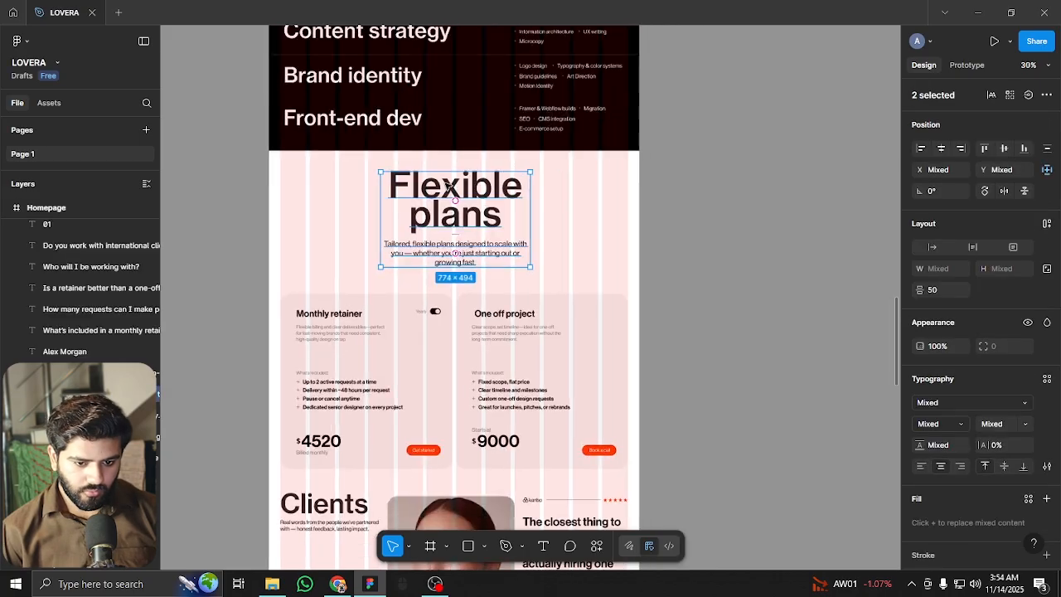
pyautogui.scroll(-3, 449, 189)
pyautogui.moveTo(527, 34); pyautogui.dragTo(513, 462)
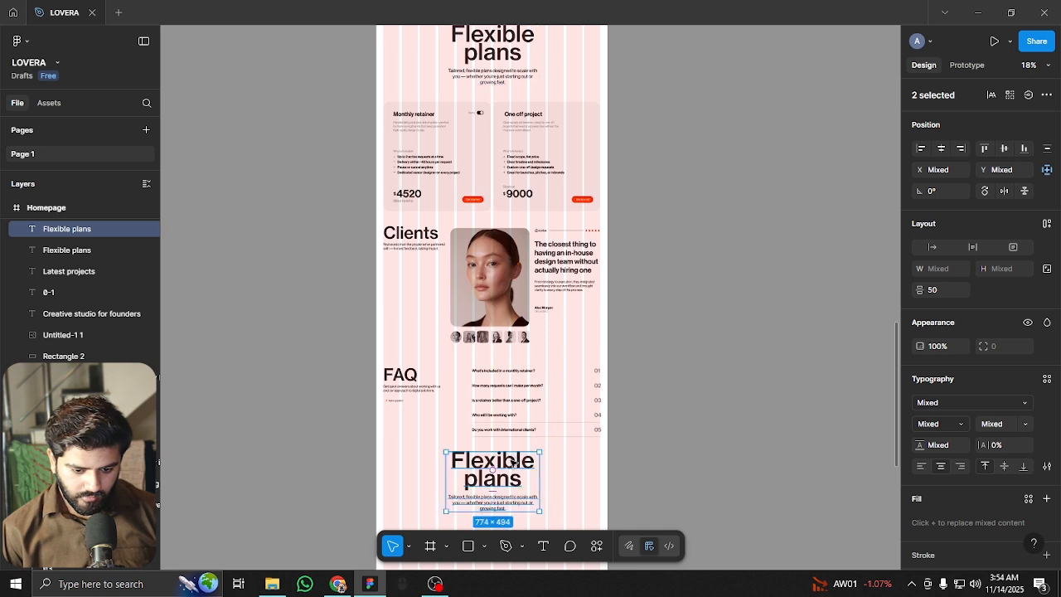
# Nudge the copied block into position and hide the layout guides
pyautogui.scroll(4, 513, 463)
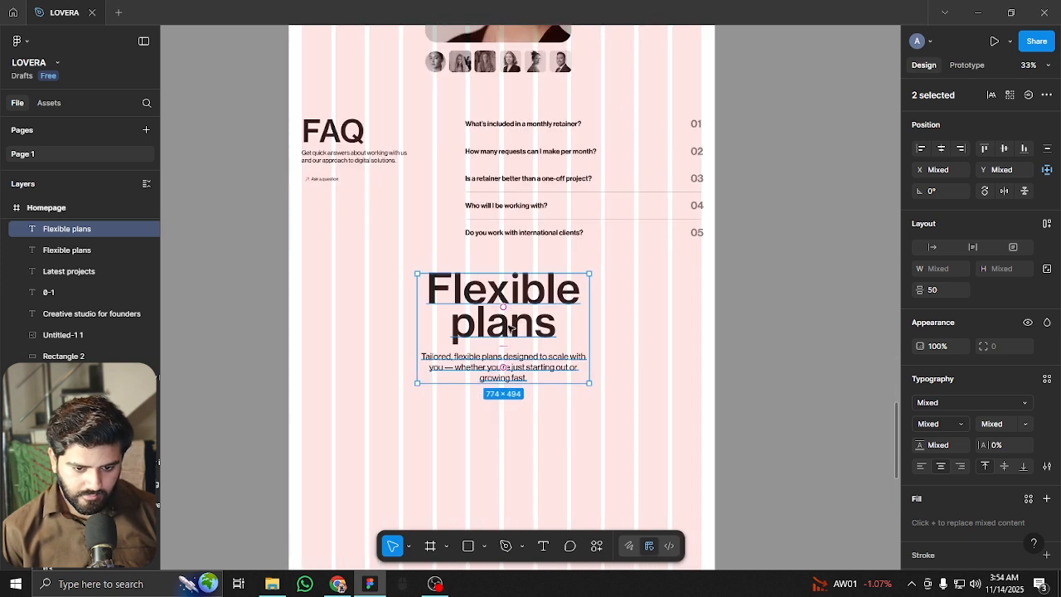
pyautogui.scroll(2, 509, 328)
pyautogui.moveTo(547, 295)
pyautogui.mouseDown()
pyautogui.moveTo(545, 317)
pyautogui.moveTo(543, 294)
pyautogui.mouseUp()
pyautogui.click(655, 290)
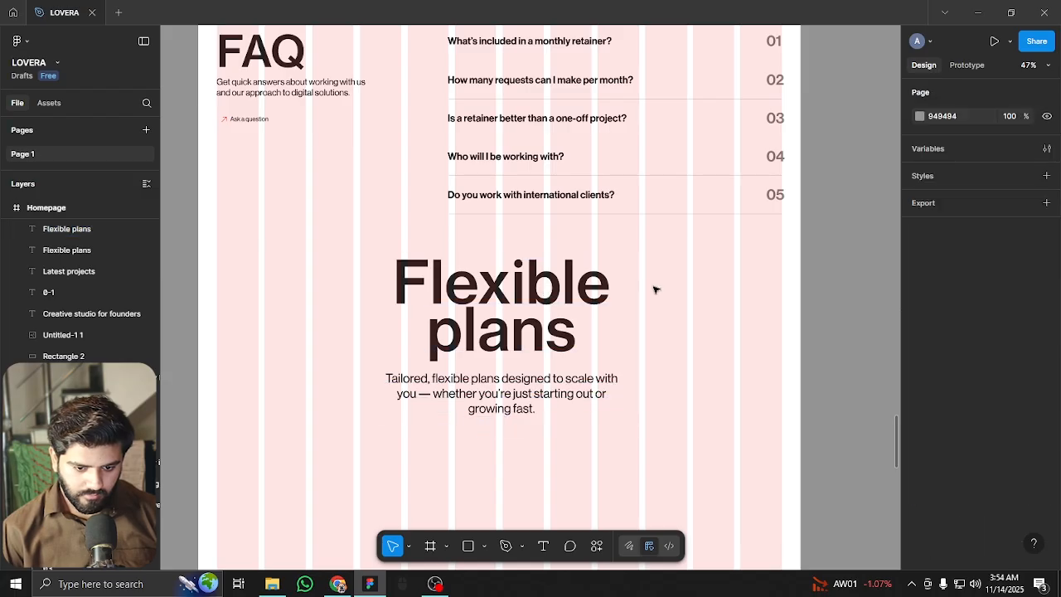
pyautogui.hotkey('ctrl', 'shift', '4')
pyautogui.scroll(-3, 555, 348)
pyautogui.click(543, 299)
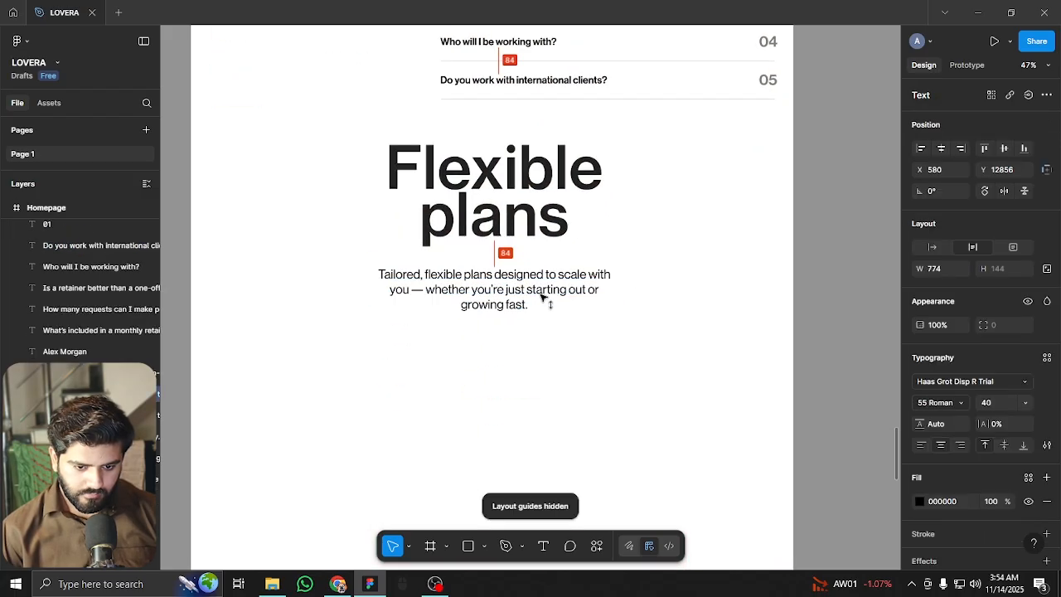
# Change the copied heading to 'Process' and move it closer to the paragraph
pyautogui.click(485, 189)
pyautogui.doubleClick(484, 185)
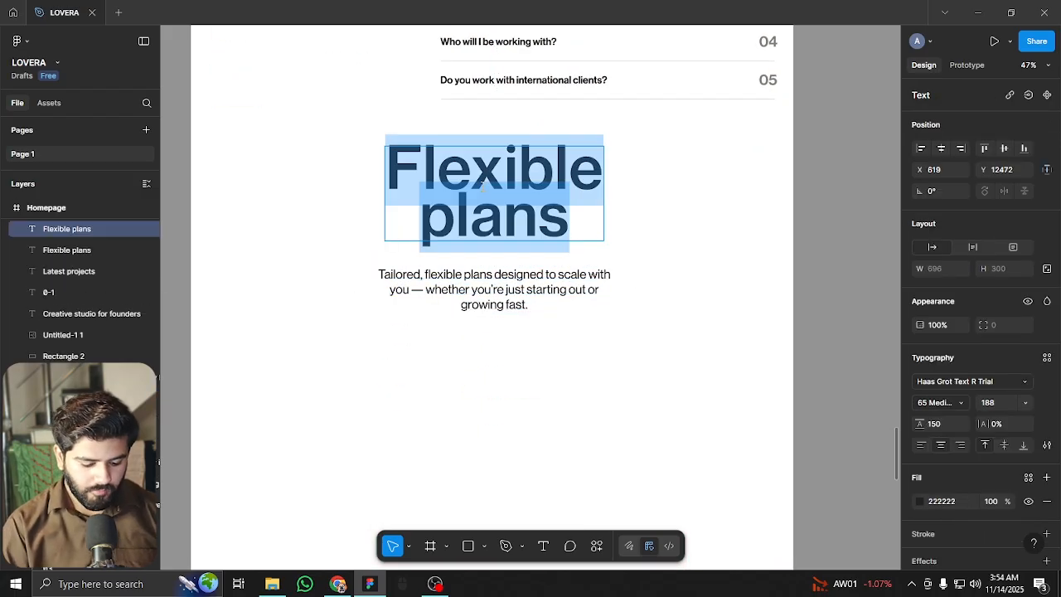
pyautogui.write('Process')
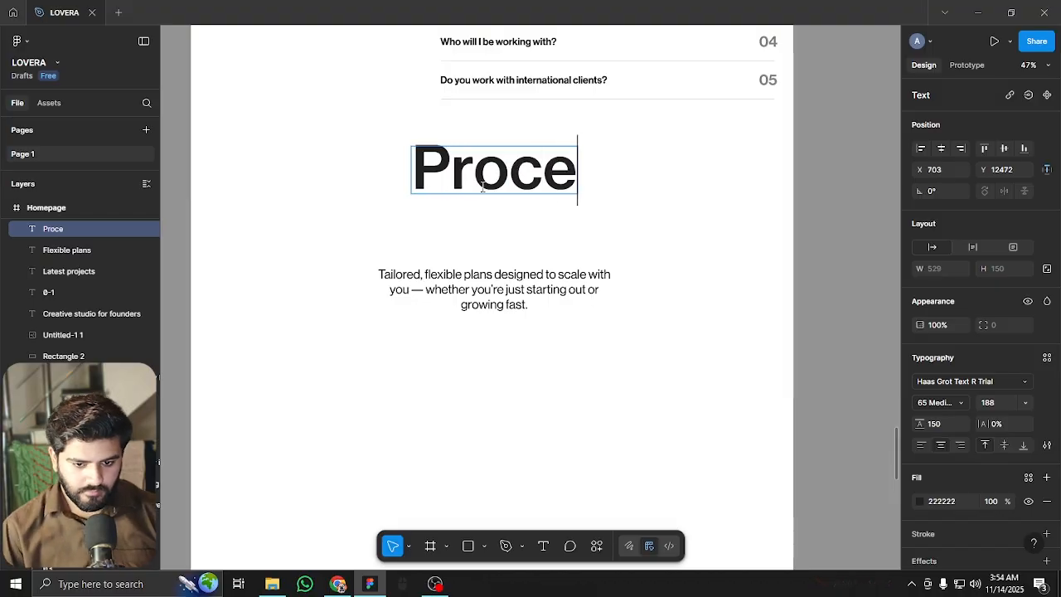
pyautogui.press('Escape')
pyautogui.moveTo(560, 167); pyautogui.dragTo(560, 235)
# Shift the Process heading and its paragraph up together
pyautogui.keyDown('shift'); pyautogui.click(558, 286); pyautogui.keyUp('shift')
pyautogui.moveTo(559, 282); pyautogui.dragTo(557, 229)
pyautogui.click(544, 296)
pyautogui.moveTo(401, 271); pyautogui.dragTo(429, 295)
# Replace the paragraph with the pasted Process introduction text
pyautogui.click(525, 262)
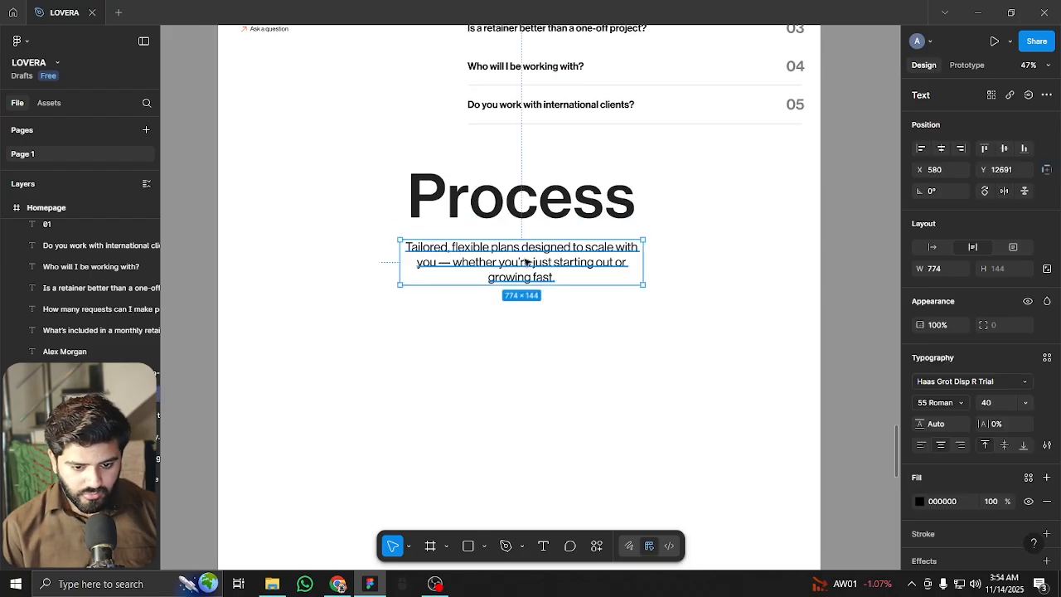
pyautogui.doubleClick(526, 261)
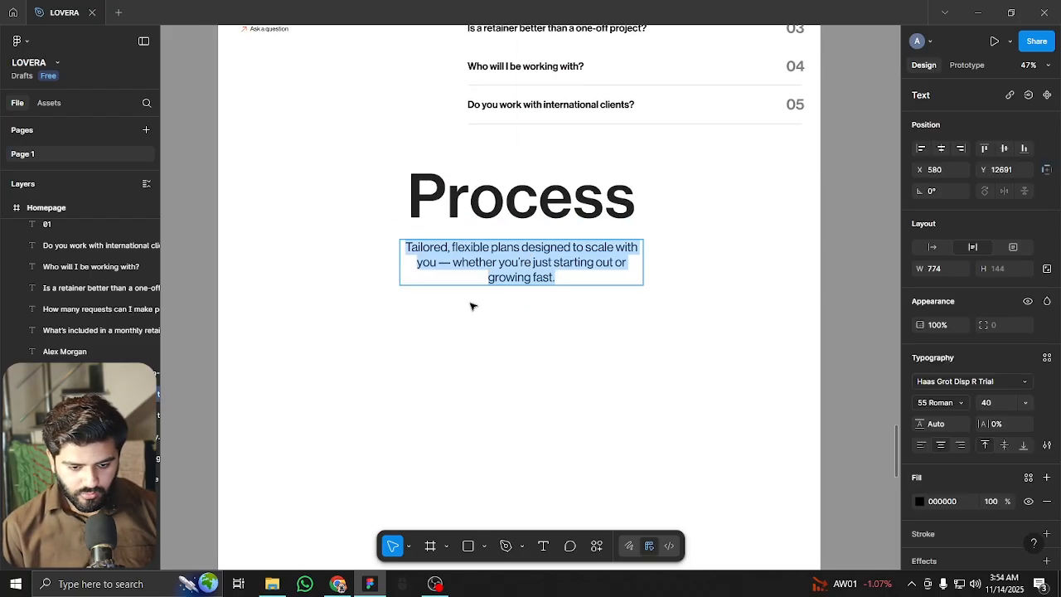
pyautogui.press('Escape')
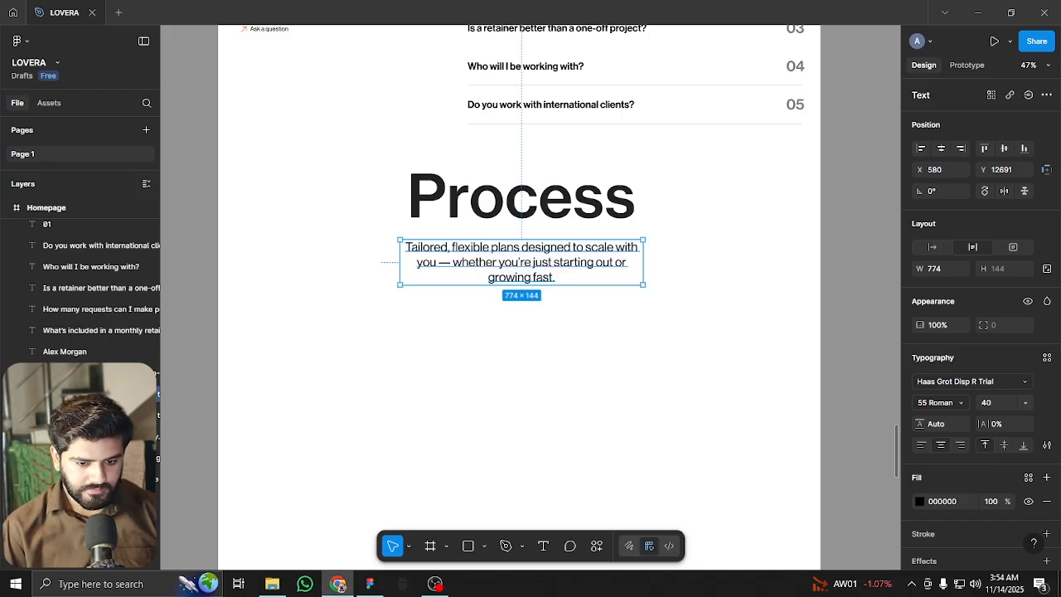
pyautogui.doubleClick(538, 265)
pyautogui.write('Let’s dive into the process. From first idea to final launch, every step is clear and intentional.')
pyautogui.press('Escape')
pyautogui.click(500, 332)
# Tighten the gap under Process and copy the FAQ heading down beside it
pyautogui.scroll(3, 495, 285)
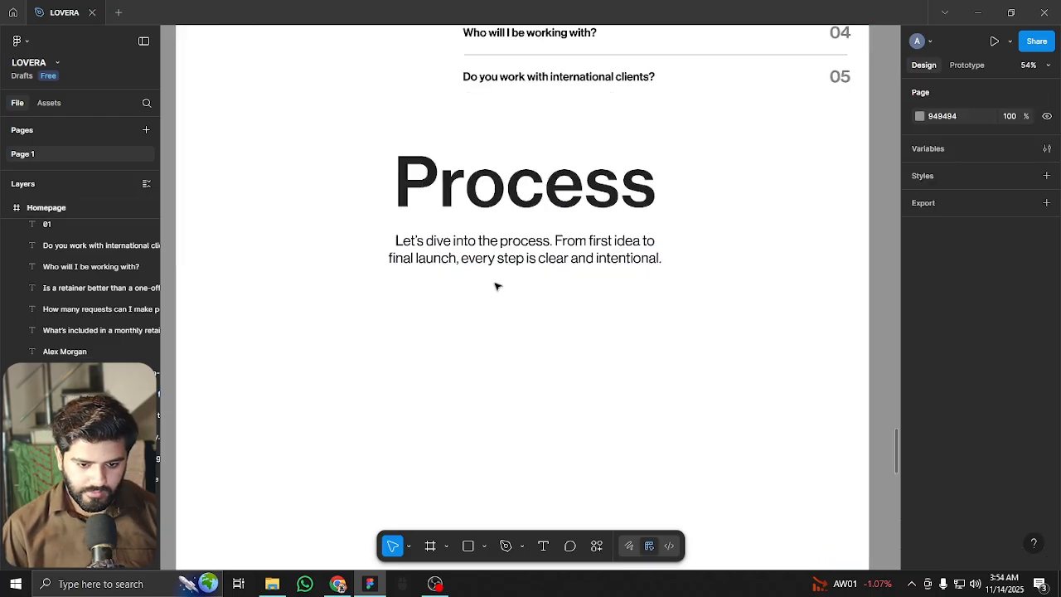
pyautogui.scroll(-3, 543, 208)
pyautogui.click(535, 242)
pyautogui.moveTo(536, 241); pyautogui.dragTo(535, 239)
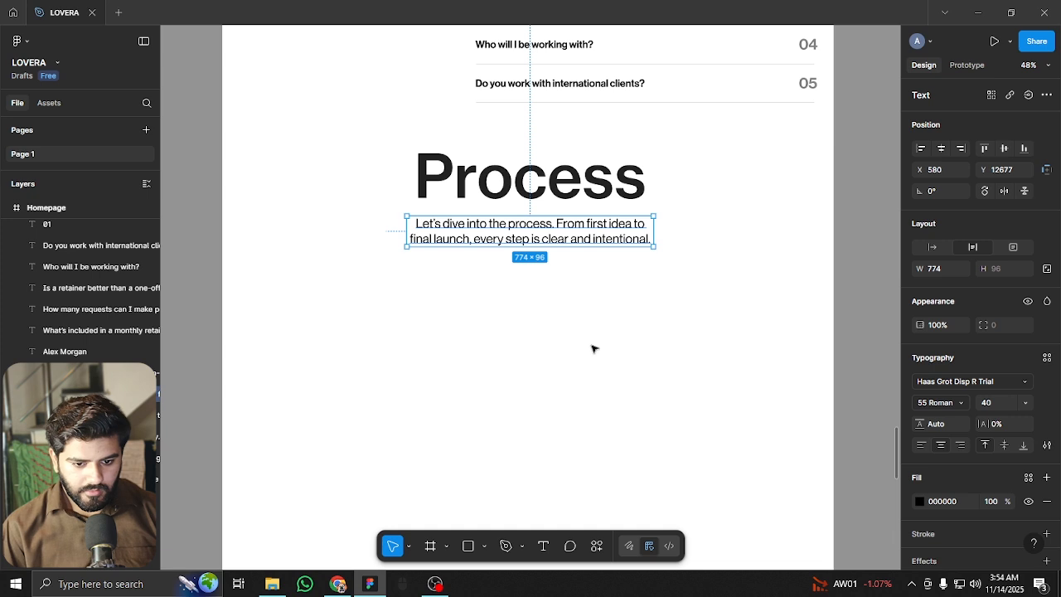
pyautogui.click(592, 349)
pyautogui.scroll(5, 591, 349)
pyautogui.moveTo(355, 133); pyautogui.dragTo(391, 377)
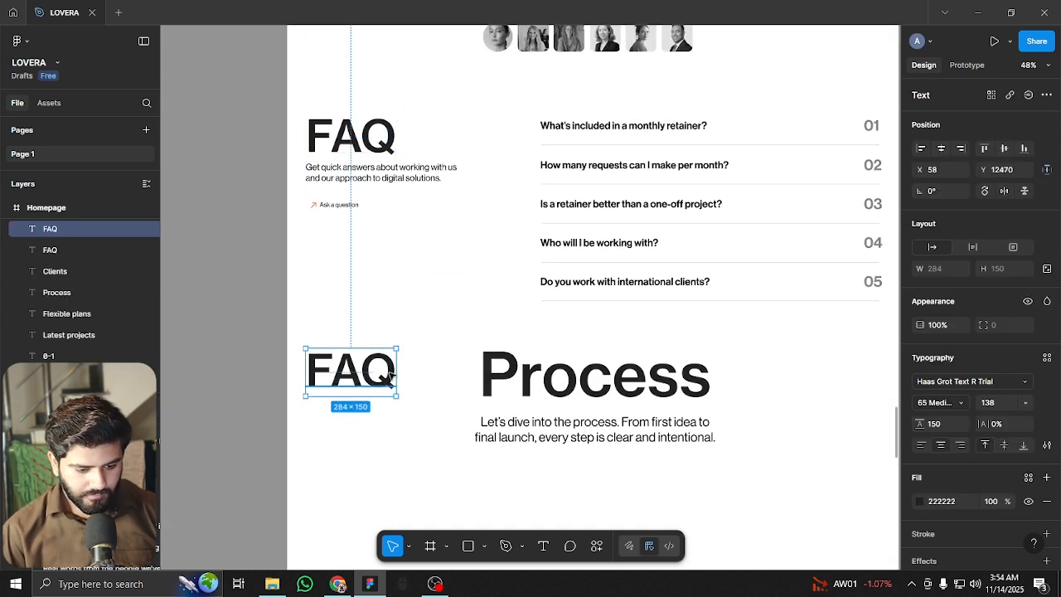
# With layout guides shown, change the copied FAQ heading's text to '0-1'
pyautogui.hotkey('ctrl', 'shift', '4')
pyautogui.scroll(3, 348, 410)
pyautogui.doubleClick(349, 338)
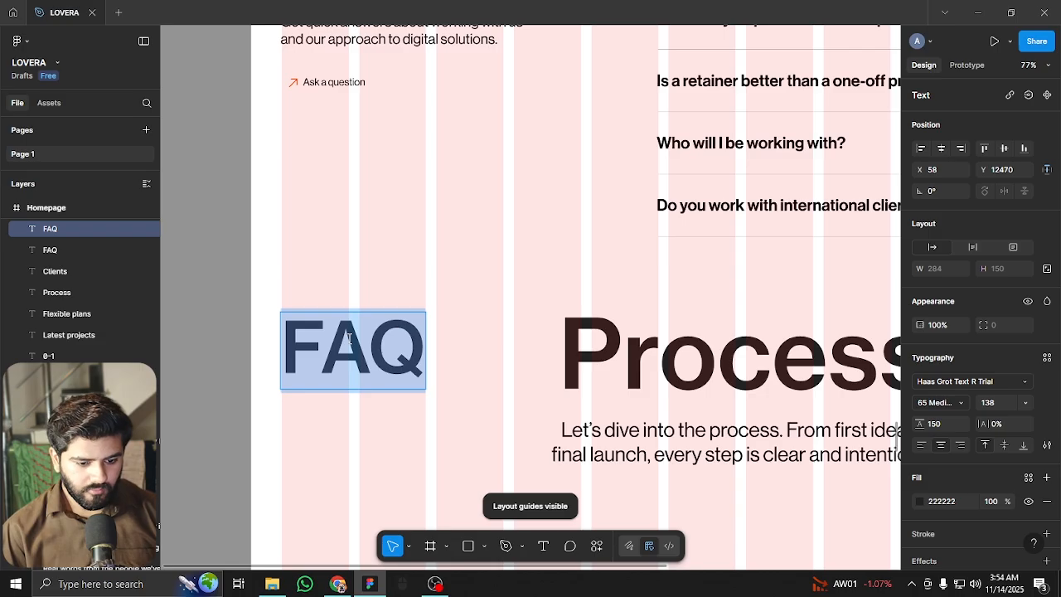
pyautogui.write('0-1')
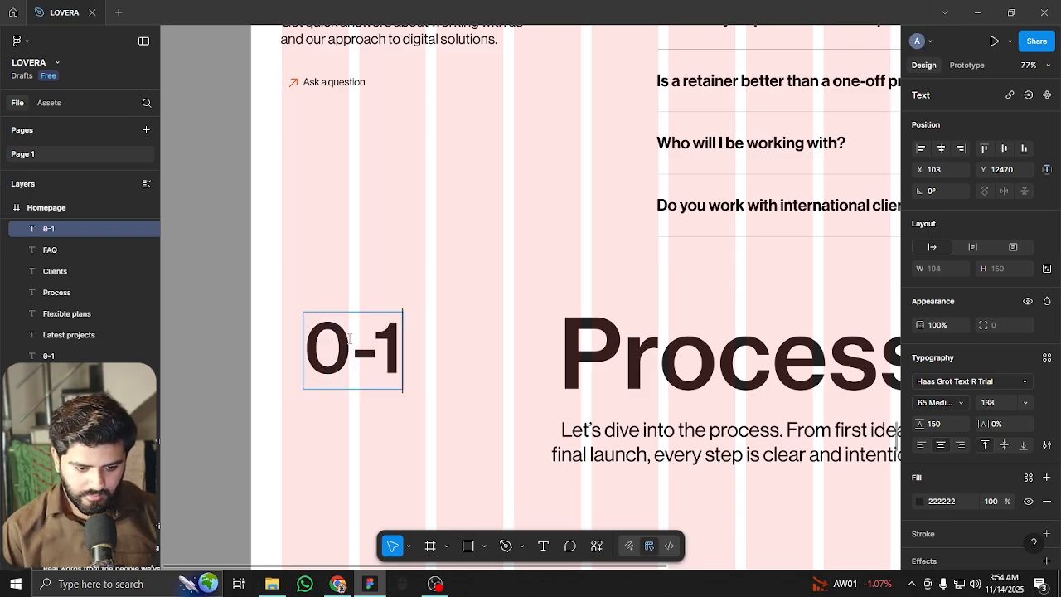
pyautogui.press('Escape')
# Try font sizes 128, 28, 38 and 16 for the 0-1 label, settling on 22
pyautogui.click(997, 403)
pyautogui.write('128')
pyautogui.press('Return')
pyautogui.write('28')
pyautogui.press('Return')
pyautogui.write('38')
pyautogui.press('Return')
pyautogui.write('16')
pyautogui.press('Return')
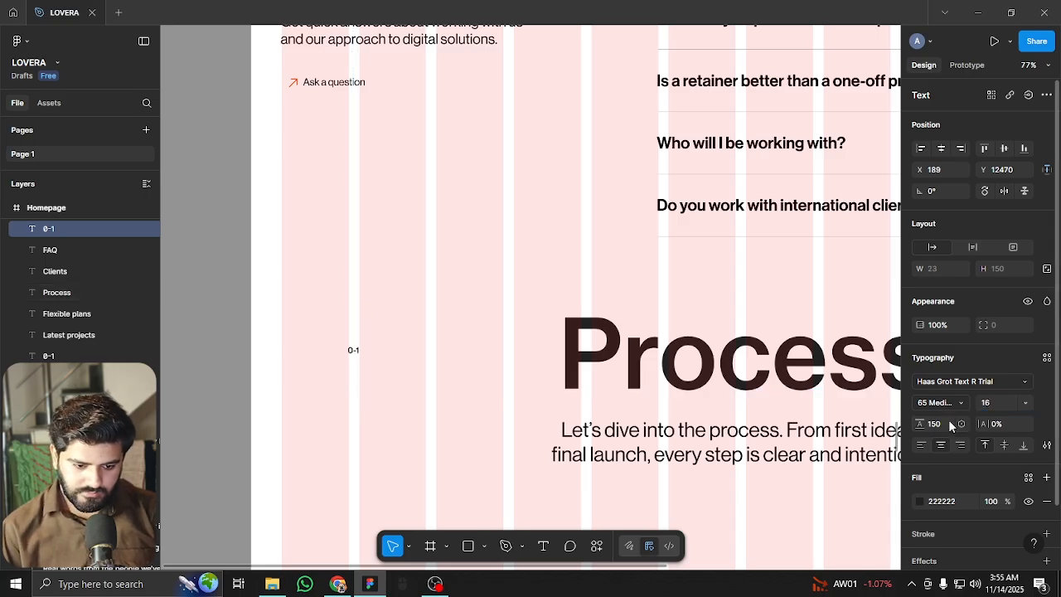
pyautogui.click(1005, 404)
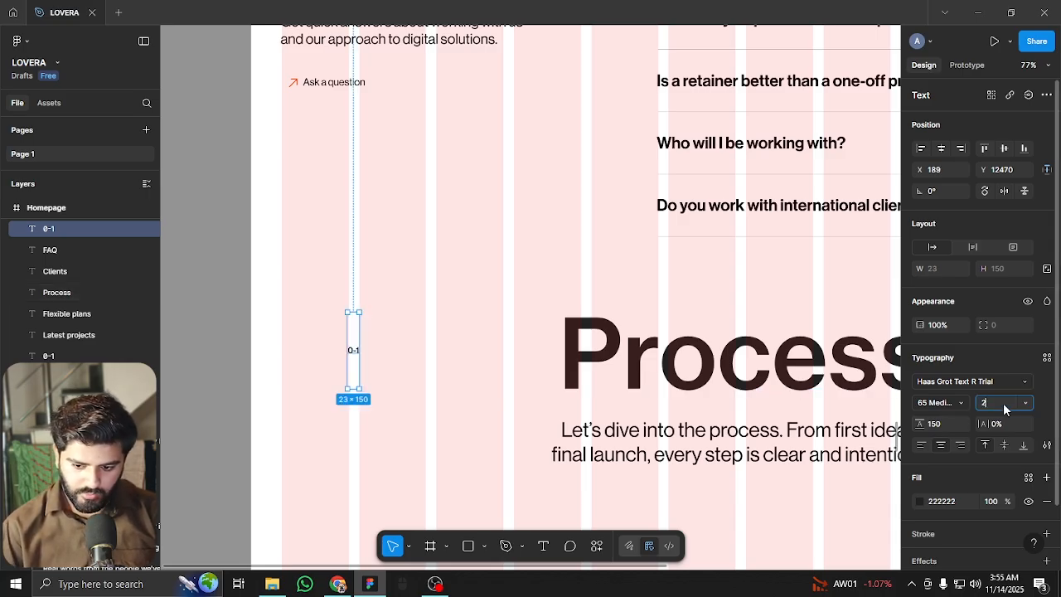
pyautogui.write('22')
pyautogui.press('Return')
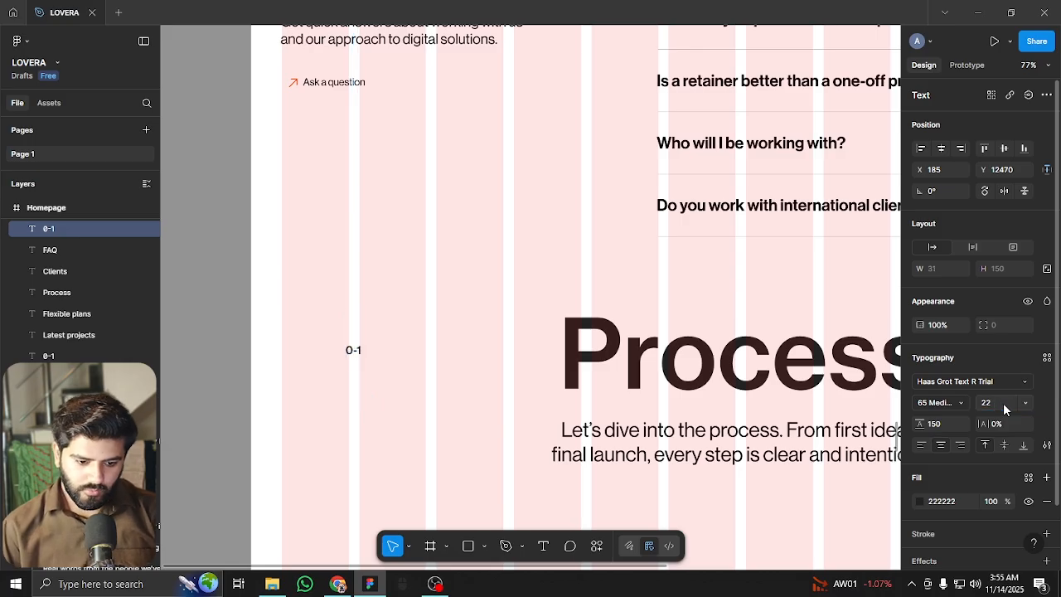
# Move the 0-1 label to the left margin and hide the layout guides
pyautogui.moveTo(353, 350); pyautogui.dragTo(289, 349)
pyautogui.click(369, 348)
pyautogui.hotkey('ctrl', 'shift', '4')
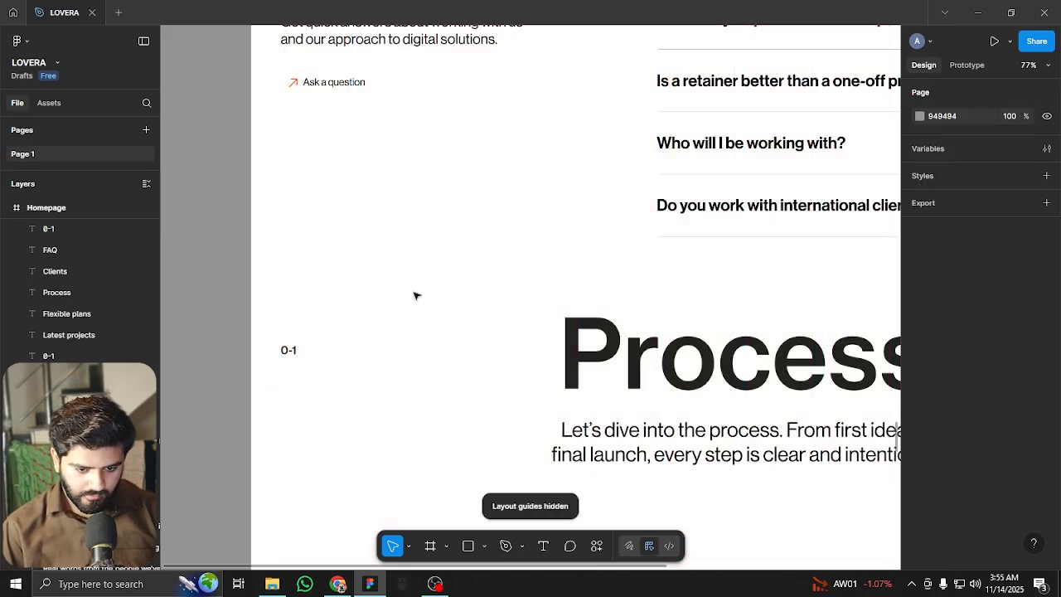
pyautogui.scroll(-2, 414, 296)
pyautogui.scroll(-3, 348, 290)
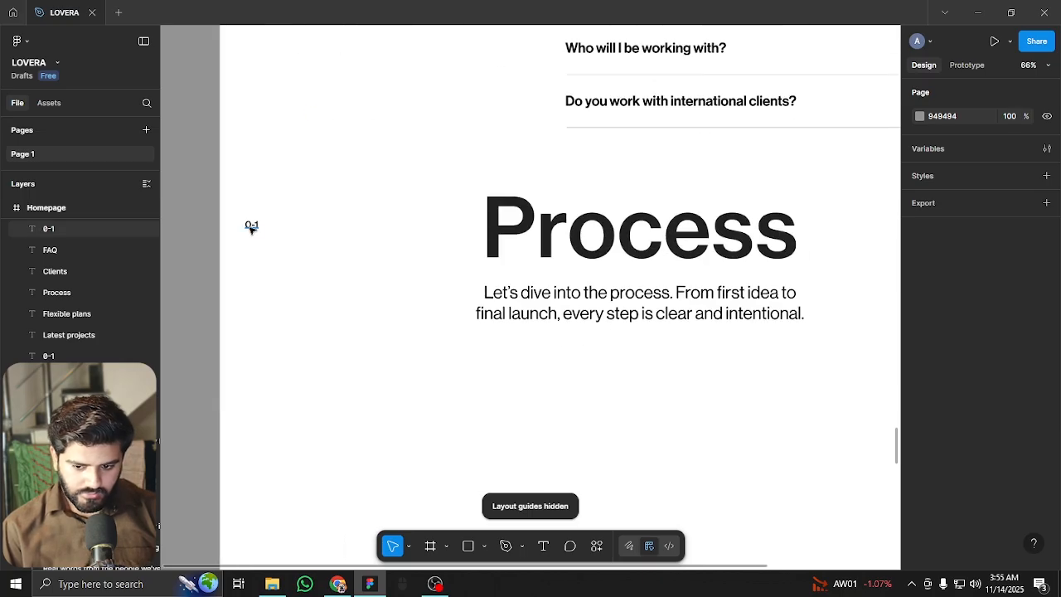
# Check the 0-1 label against Process and pan to the empty area below
pyautogui.click(253, 231)
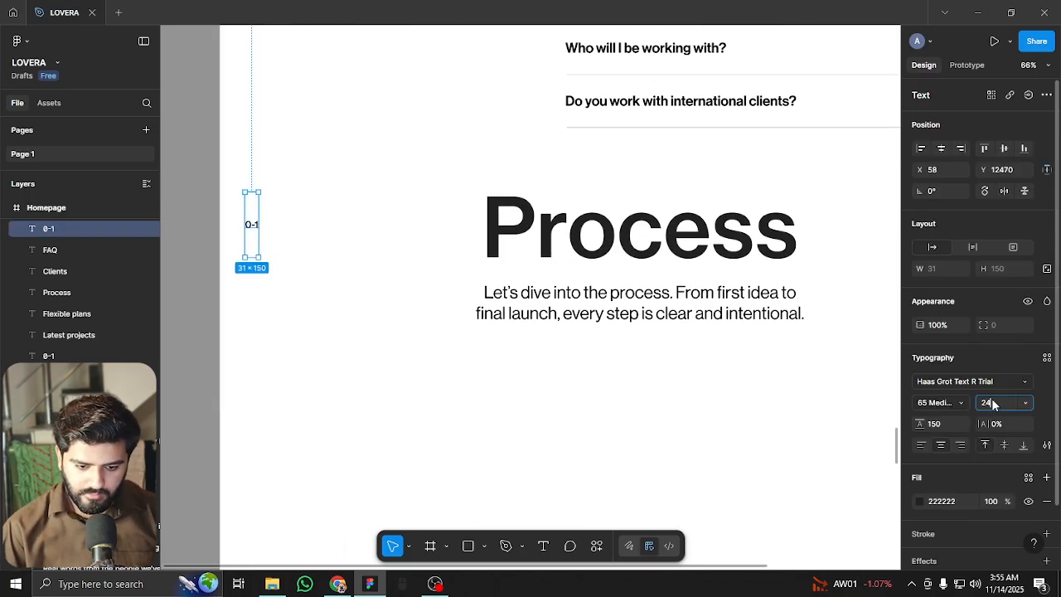
pyautogui.click(498, 236)
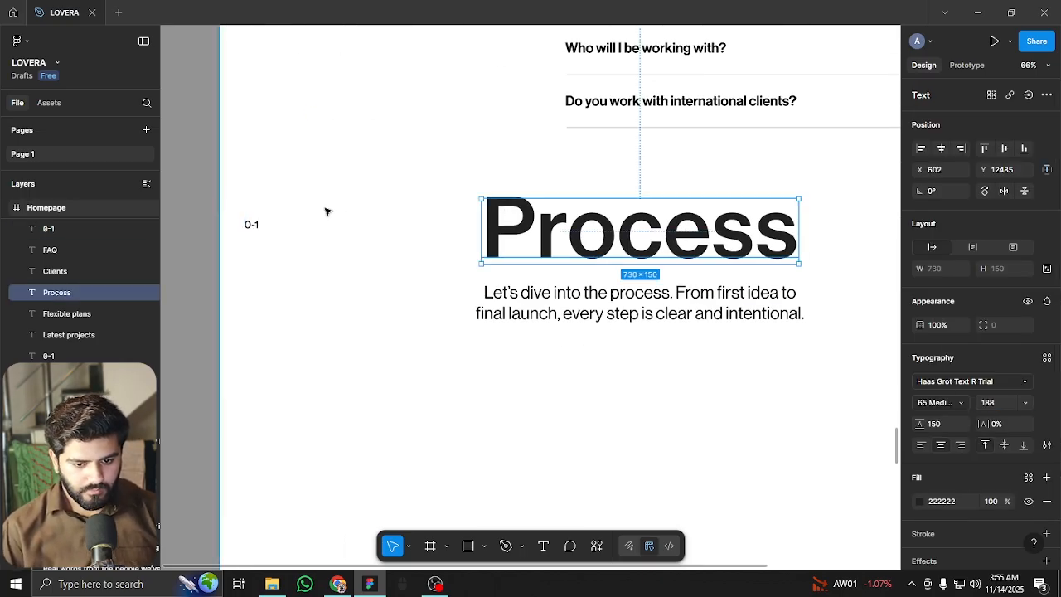
pyautogui.scroll(-3, 327, 212)
pyautogui.click(458, 332)
pyautogui.moveTo(463, 348); pyautogui.dragTo(488, 315)
pyautogui.moveTo(436, 232); pyautogui.dragTo(404, 354)
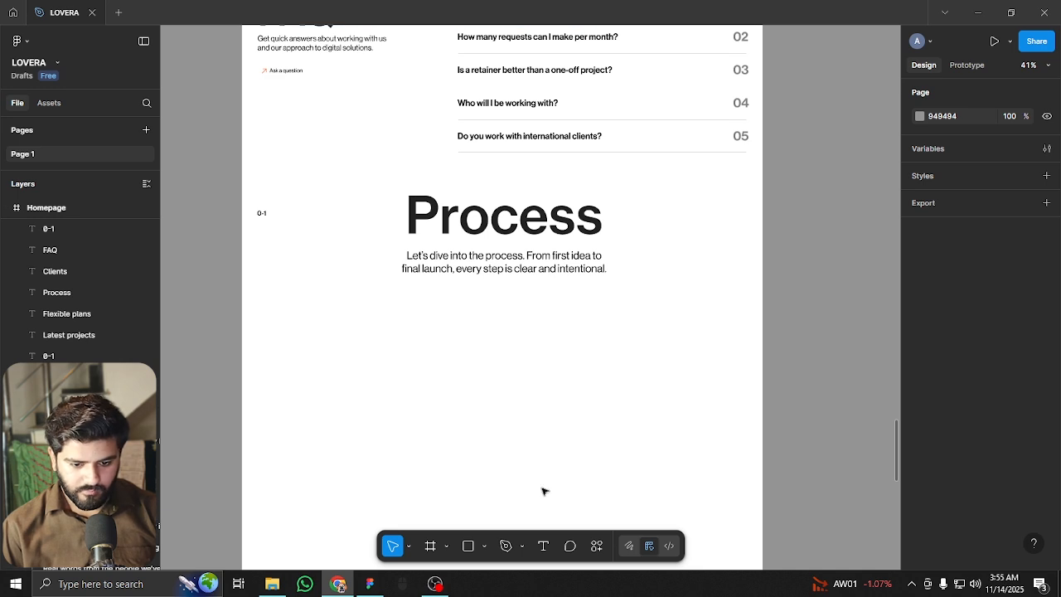
pyautogui.moveTo(500, 462); pyautogui.dragTo(459, 330)
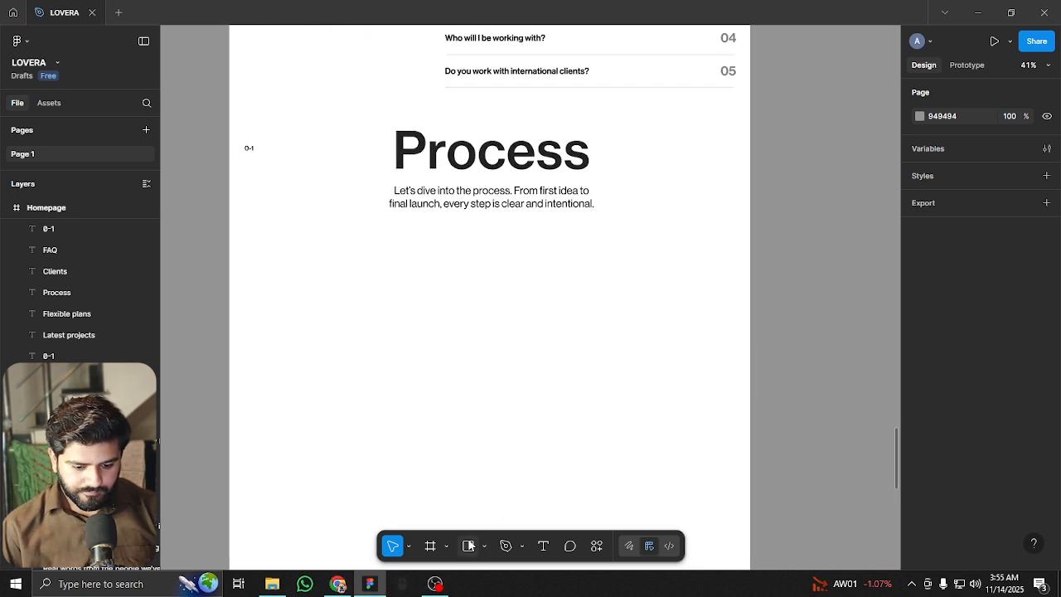
# Draw a rectangle below the Process intro, width 1920, aligned to the frame's left edge
pyautogui.press('r')
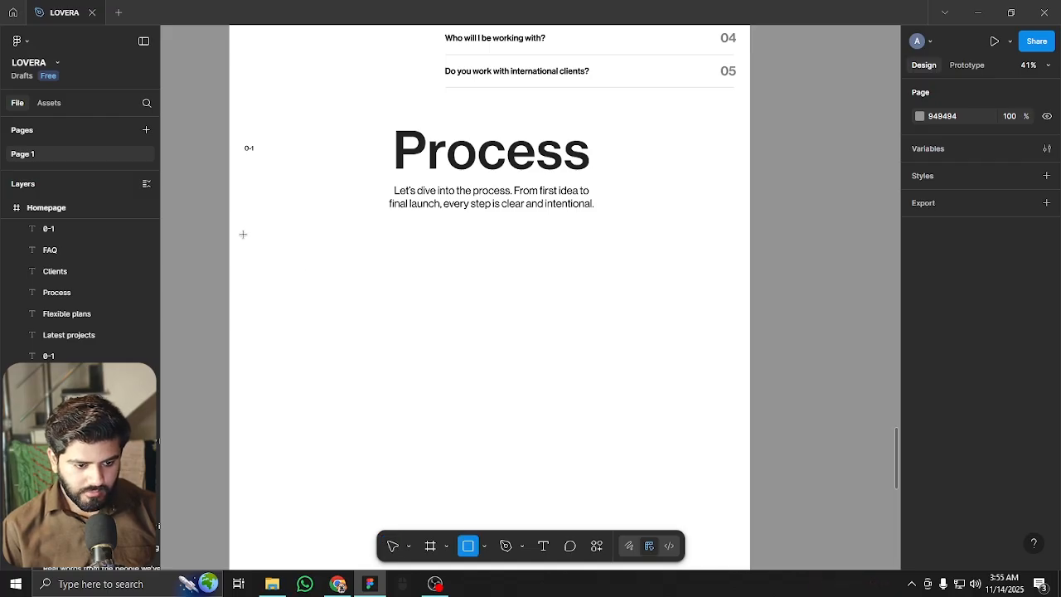
pyautogui.moveTo(244, 237); pyautogui.dragTo(750, 287)
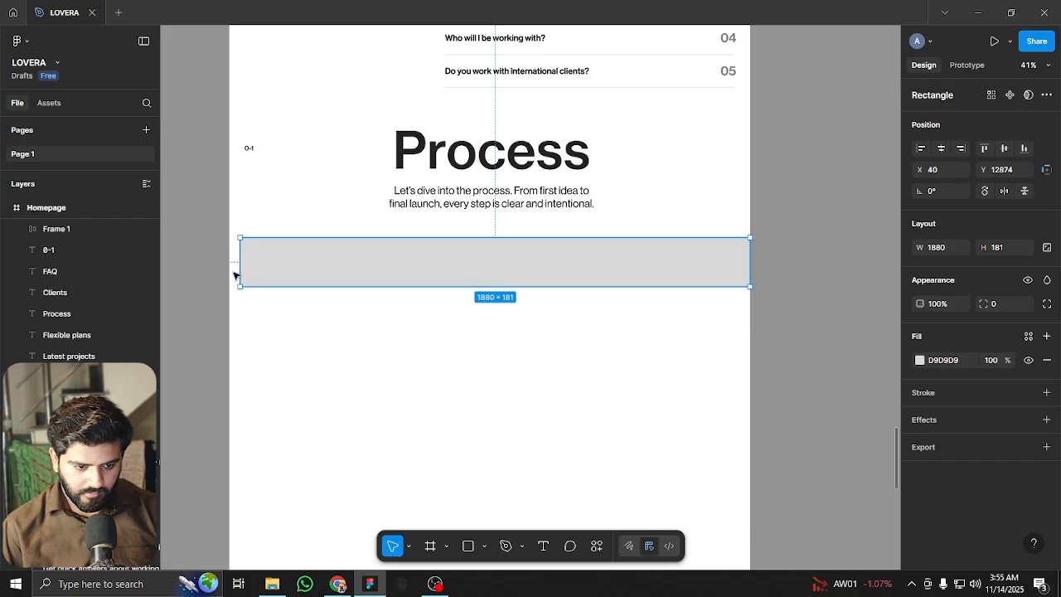
pyautogui.moveTo(234, 272); pyautogui.dragTo(227, 269)
pyautogui.click(941, 247)
pyautogui.write('1920')
pyautogui.press('Return')
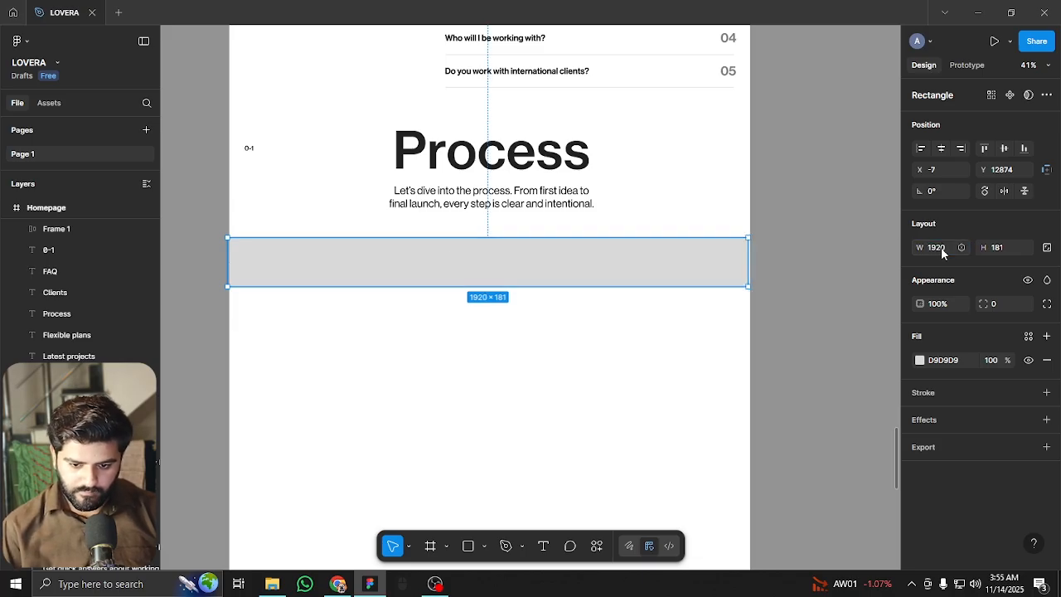
pyautogui.moveTo(597, 267); pyautogui.dragTo(580, 314)
pyautogui.scroll(2, 539, 352)
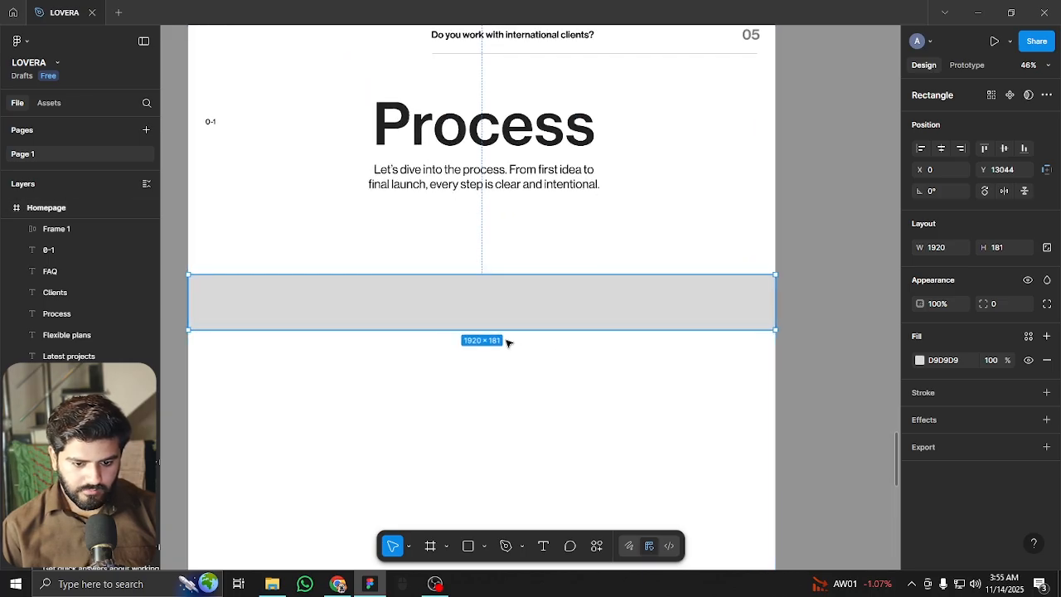
pyautogui.moveTo(458, 359); pyautogui.dragTo(582, 252)
pyautogui.scroll(2, 550, 237)
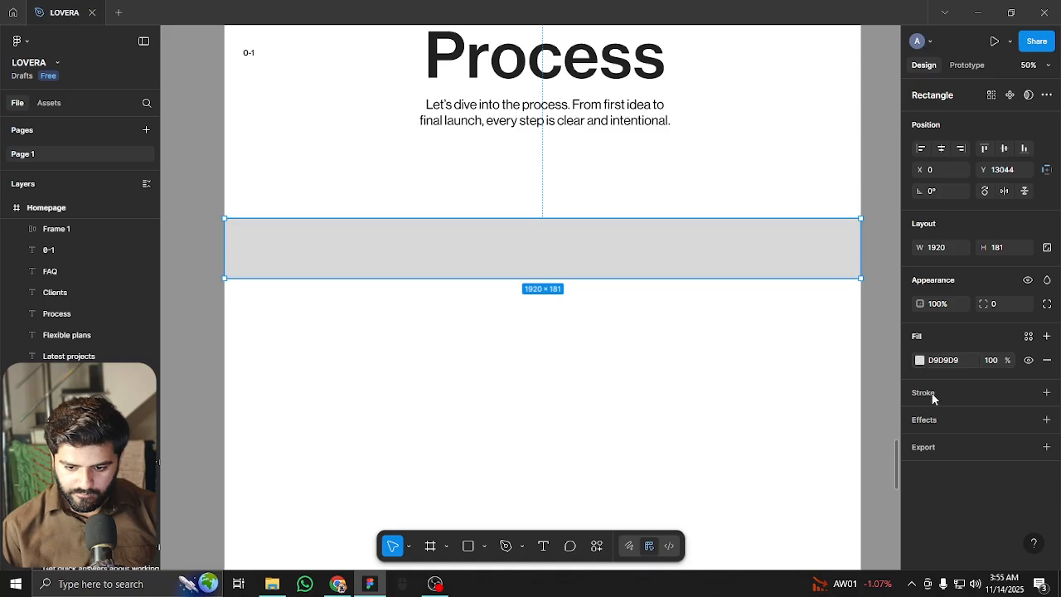
# Fill the bar with orange FF3C00 and set its fill opacity to 20%
pyautogui.click(919, 360)
pyautogui.click(806, 511)
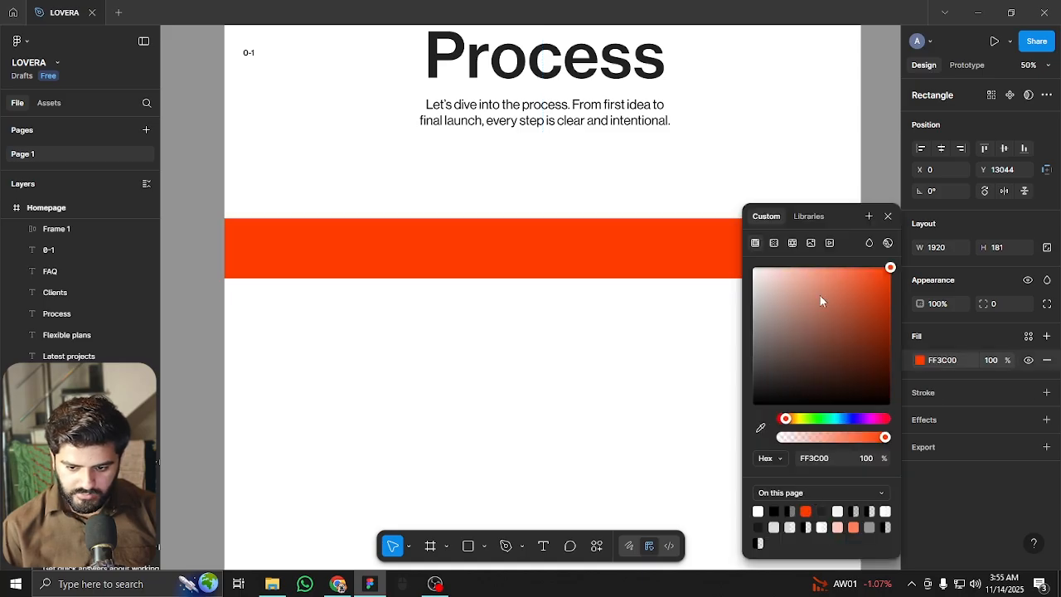
pyautogui.click(992, 360)
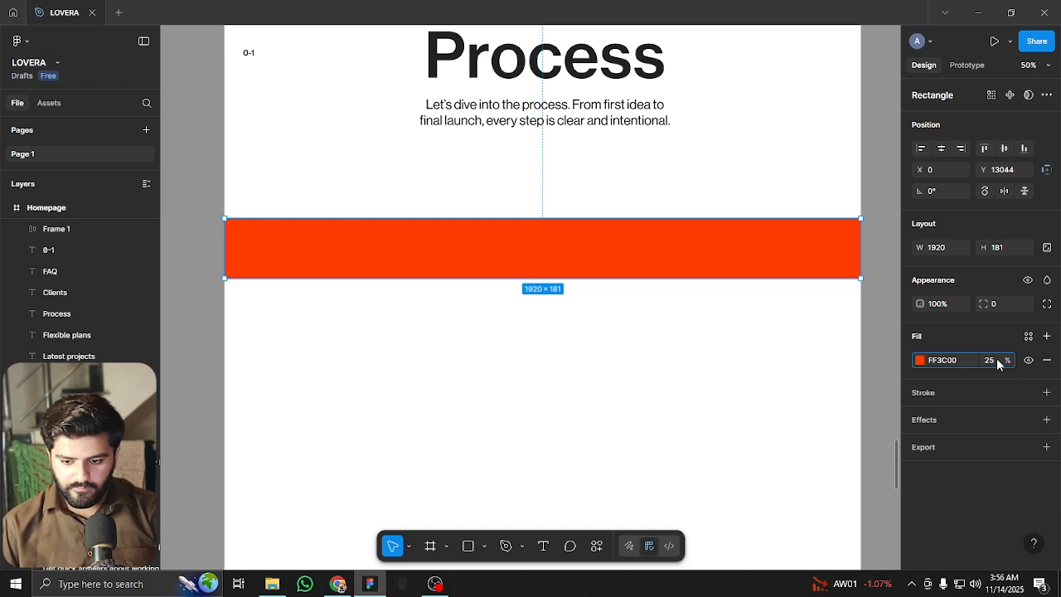
pyautogui.write('15')
pyautogui.press('Return')
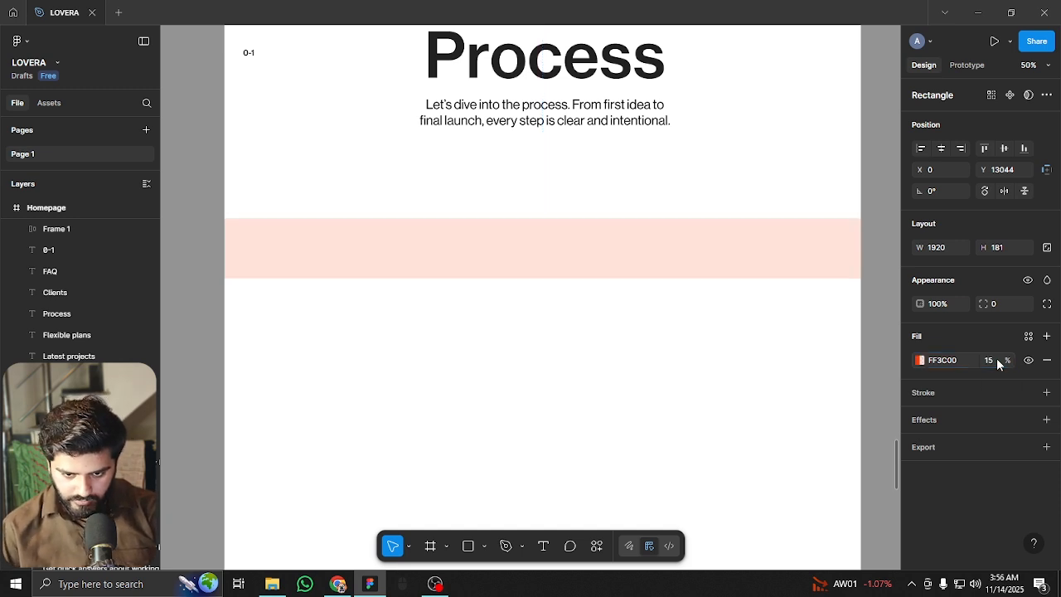
pyautogui.click(992, 363)
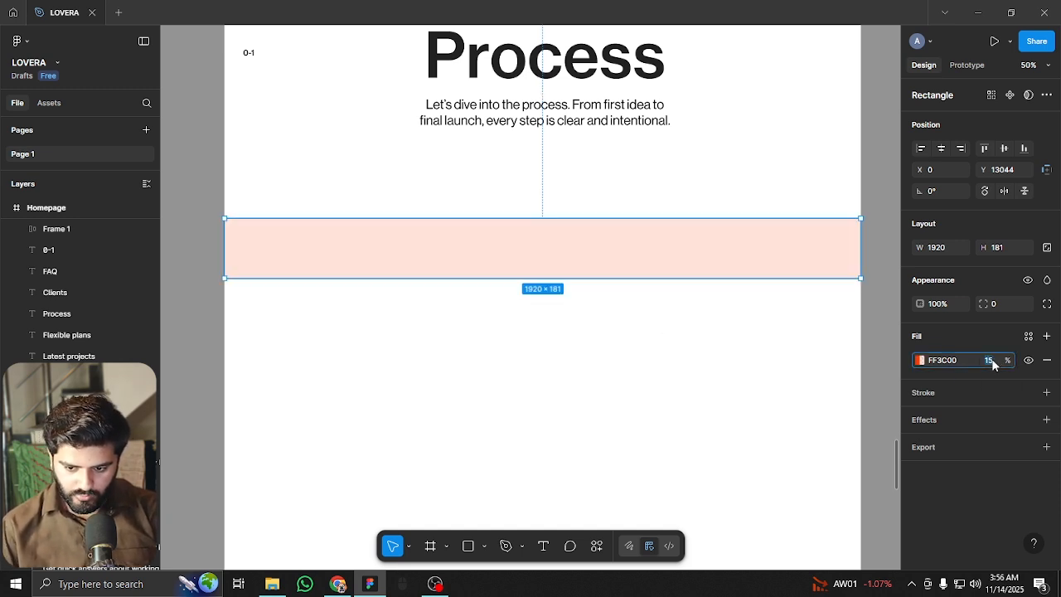
pyautogui.write('20')
pyautogui.press('Return')
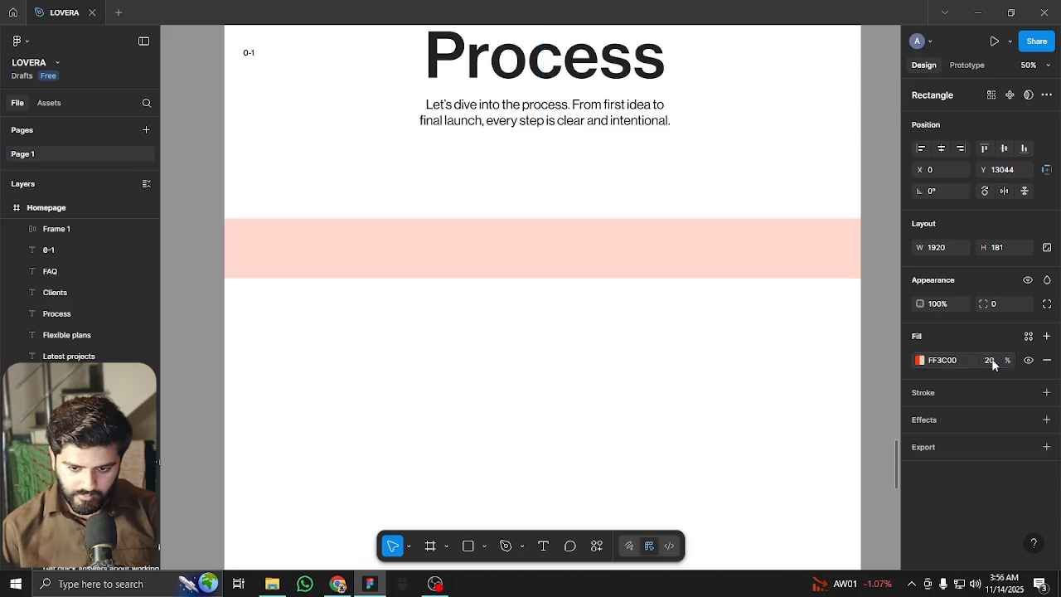
pyautogui.click(642, 345)
pyautogui.scroll(-2, 610, 348)
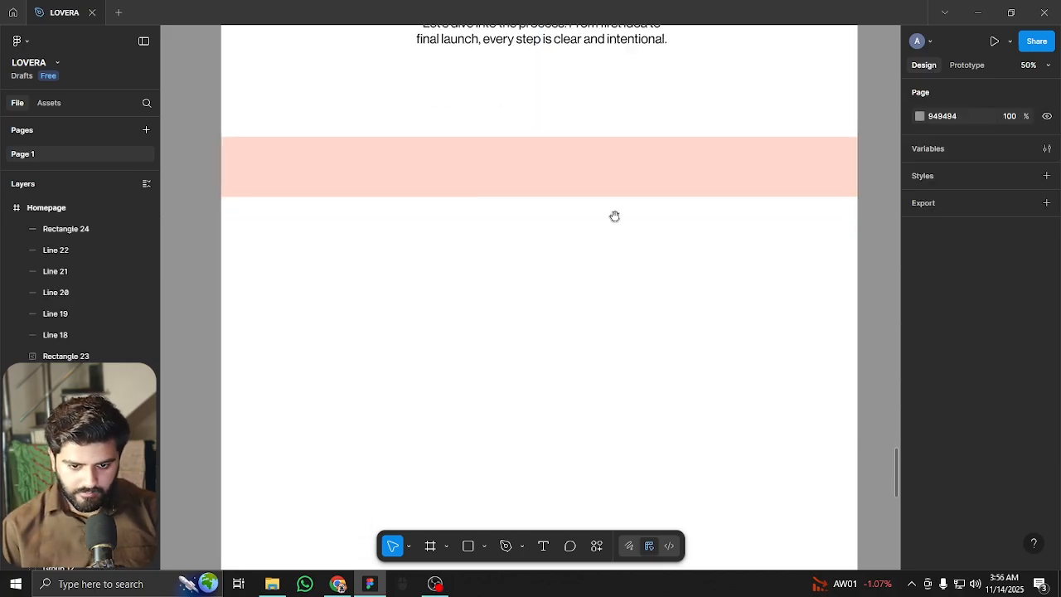
# Give the top band 25% fill opacity while adjusting its duplicate
pyautogui.scroll(2, 597, 248)
pyautogui.keyDown('ctrl'); pyautogui.scroll(1, 585, 251); pyautogui.keyUp('ctrl')
pyautogui.moveTo(581, 283); pyautogui.dragTo(597, 218)
pyautogui.click(588, 175)
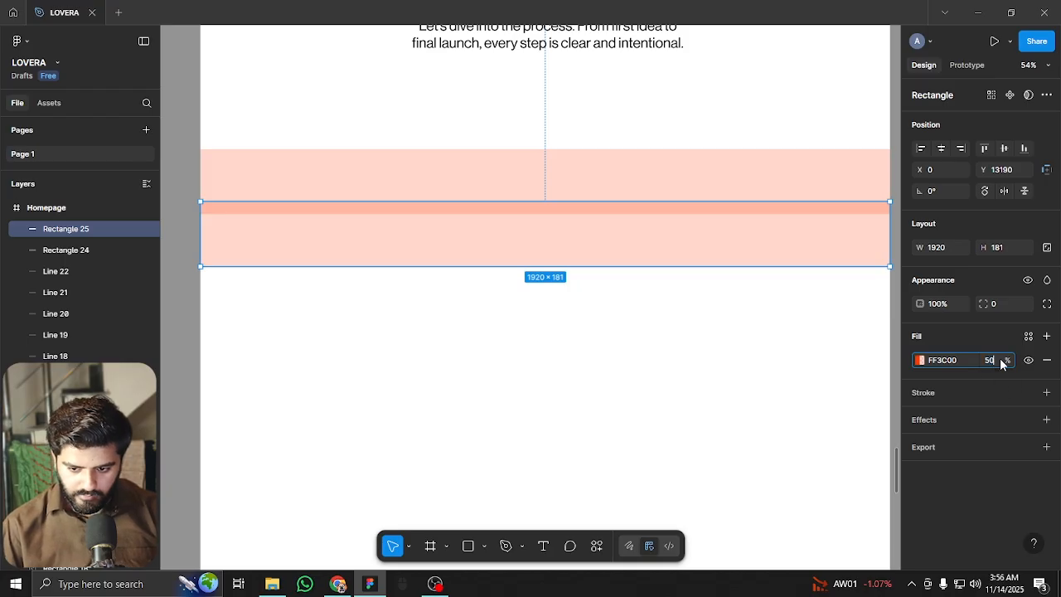
pyautogui.write('5')
pyautogui.press('Return')
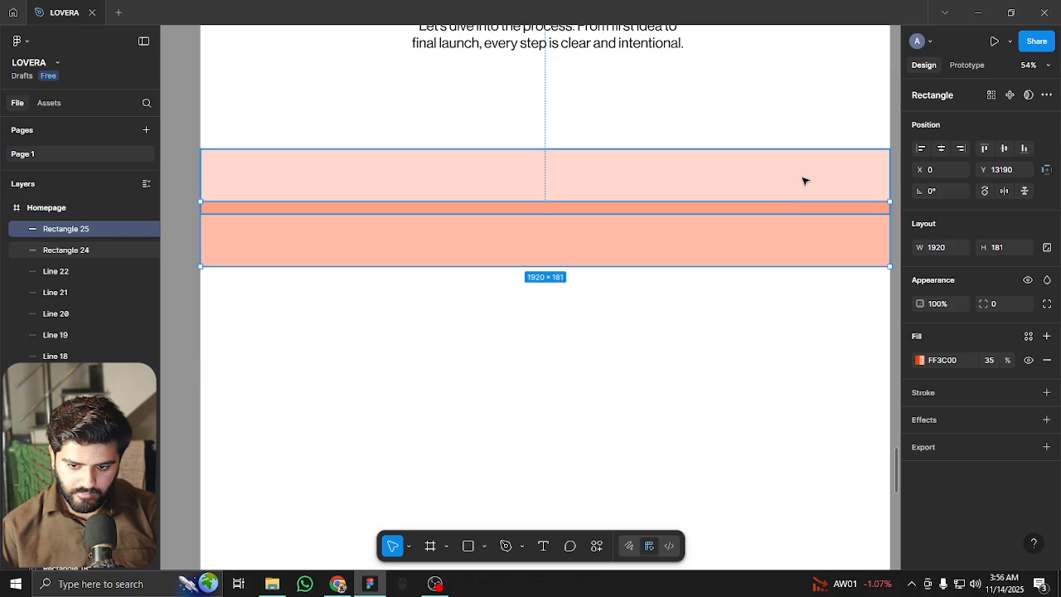
pyautogui.press('Tab')
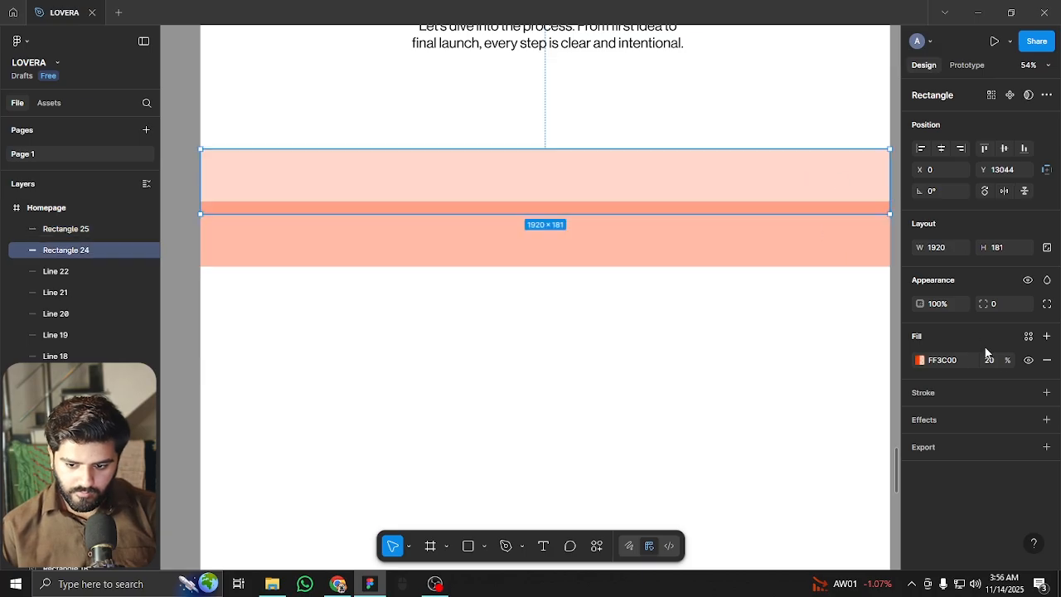
pyautogui.moveTo(1009, 359); pyautogui.dragTo(184, 357)
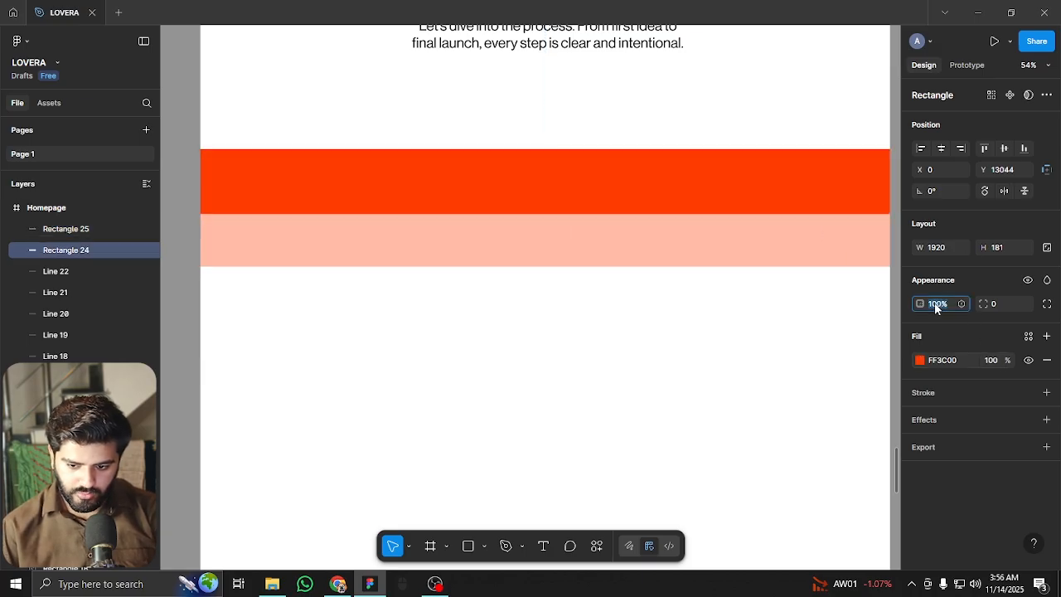
pyautogui.write('25')
pyautogui.press('Return')
# Restack the duplicate band and set the second band's fill opacity to 50%
pyautogui.moveTo(583, 245); pyautogui.dragTo(573, 218)
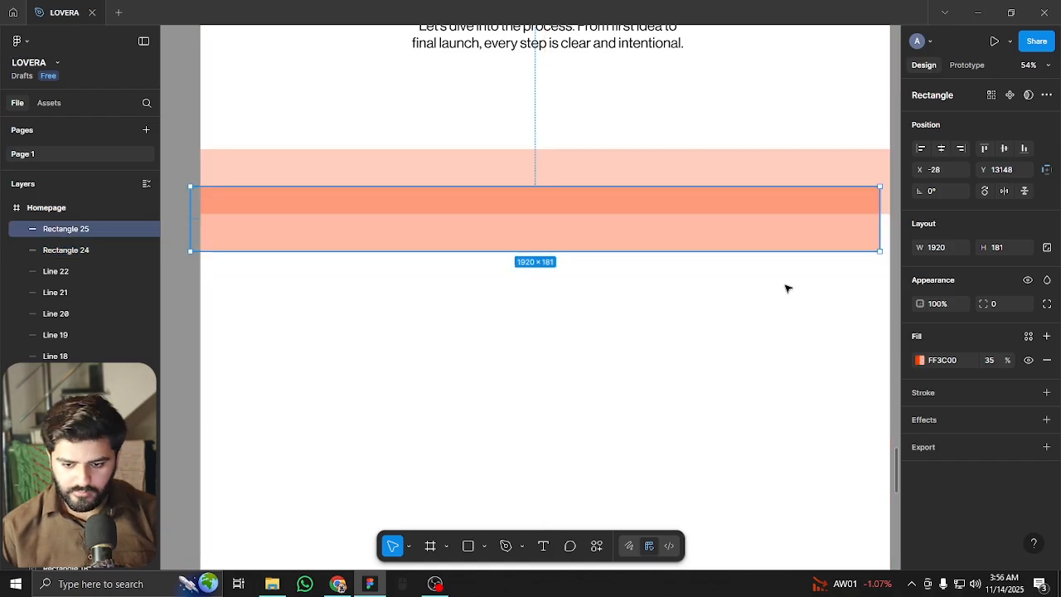
pyautogui.press('Tab')
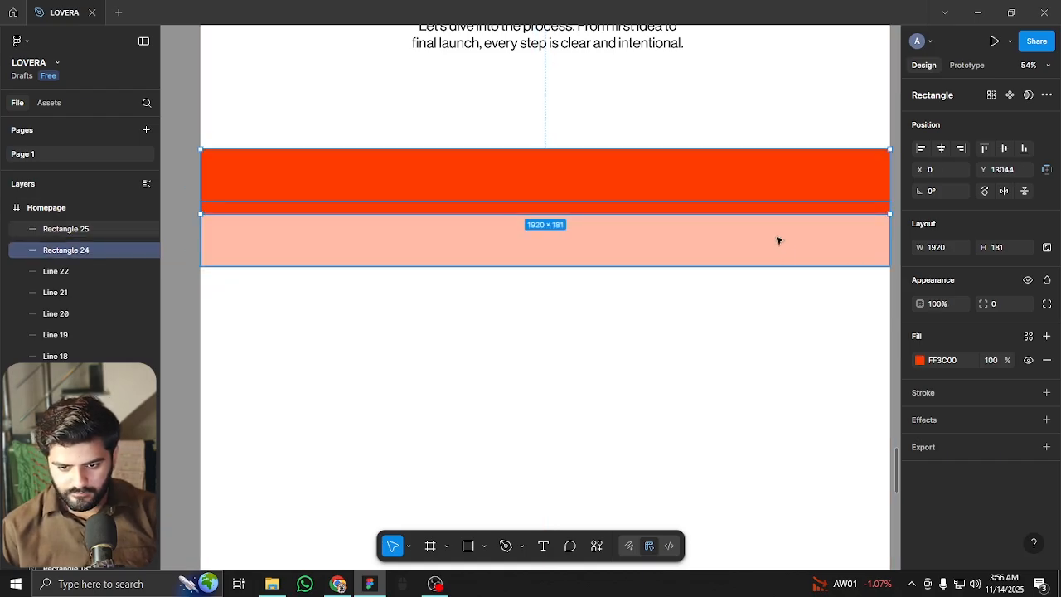
pyautogui.press('2')
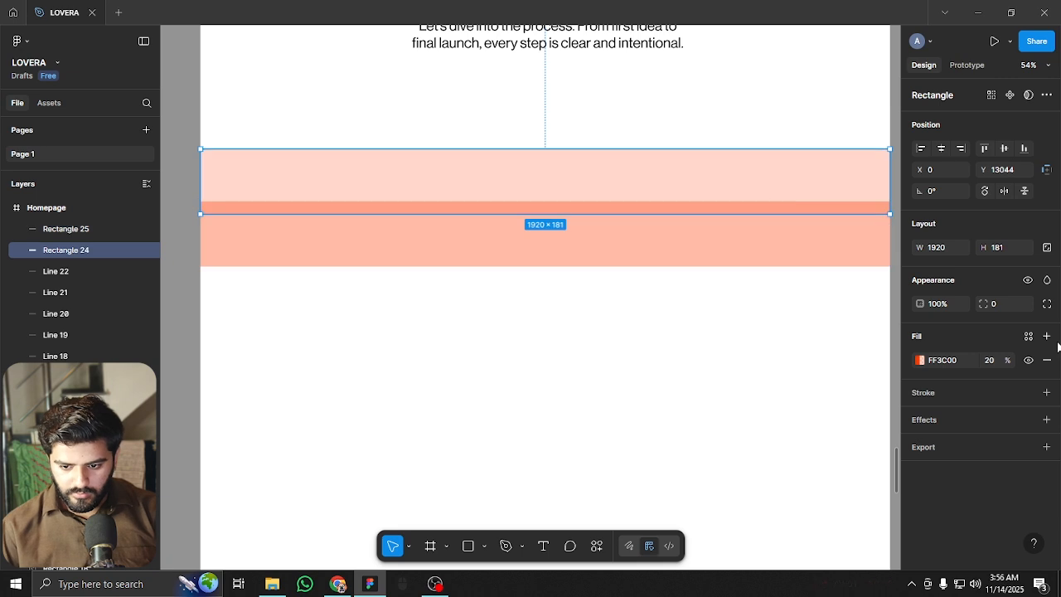
pyautogui.press('2')
pyautogui.press('5')
pyautogui.click(751, 253)
pyautogui.click(991, 360)
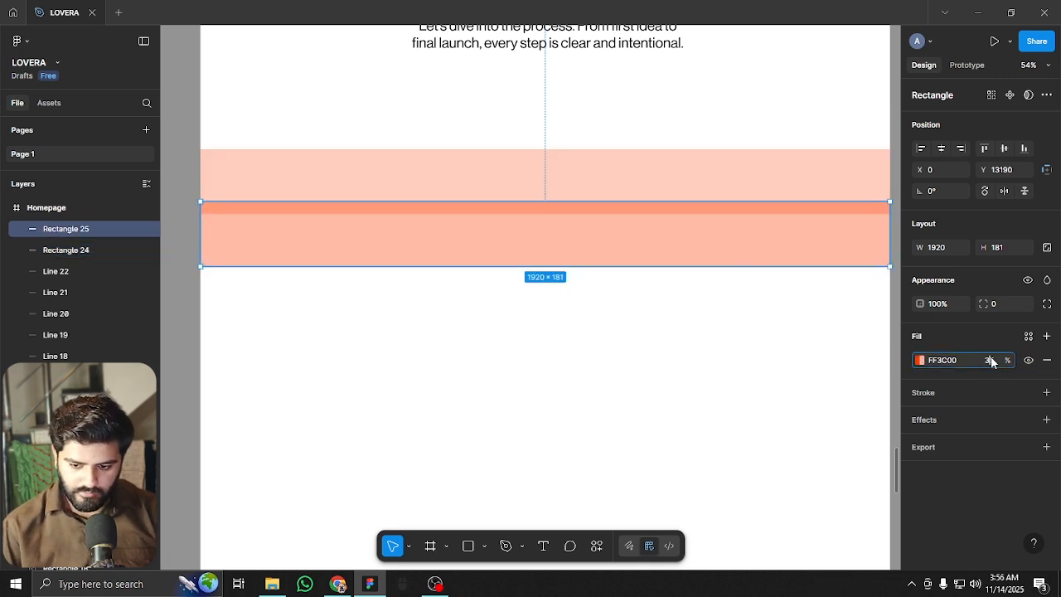
pyautogui.press('Return')
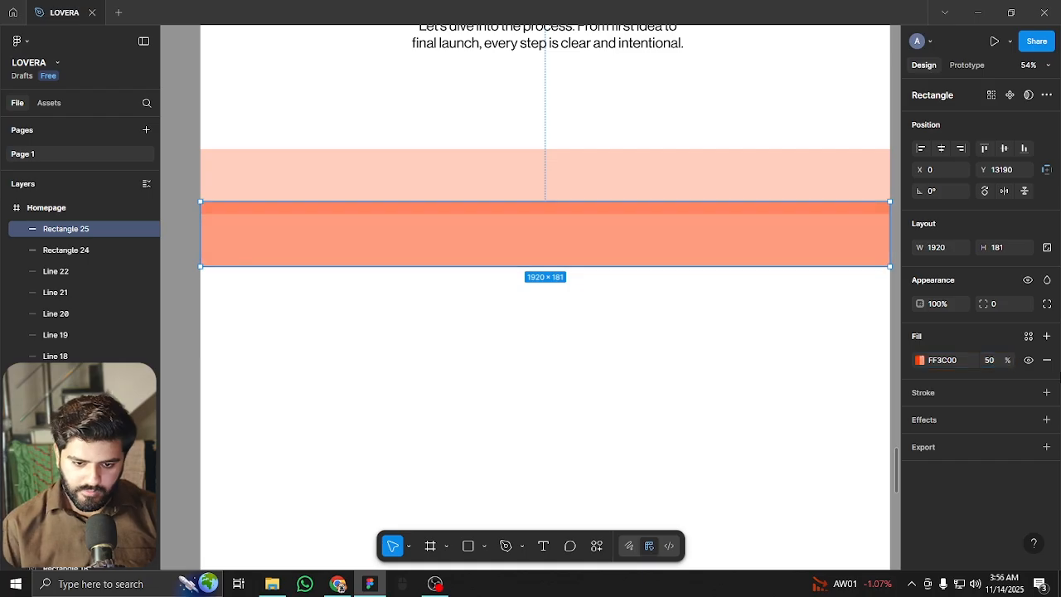
# Place the third band beneath and set its fill opacity to 75%
pyautogui.moveTo(673, 251); pyautogui.dragTo(678, 305)
pyautogui.click(989, 361)
pyautogui.write('75')
pyautogui.press('Return')
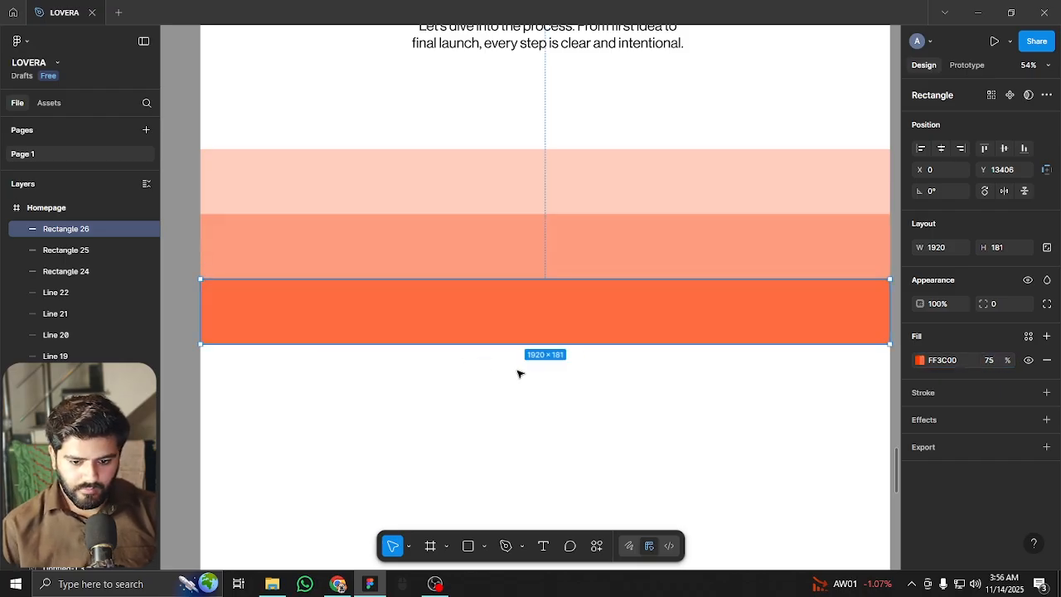
# Duplicate a fourth band below with 100% fill opacity
pyautogui.moveTo(653, 299); pyautogui.dragTo(645, 362)
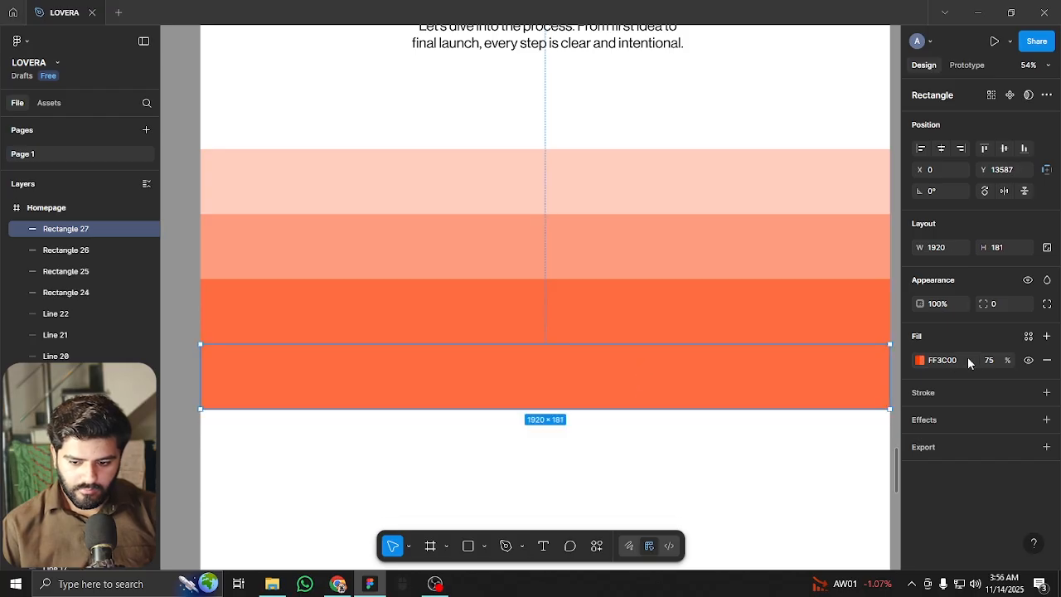
pyautogui.write('100')
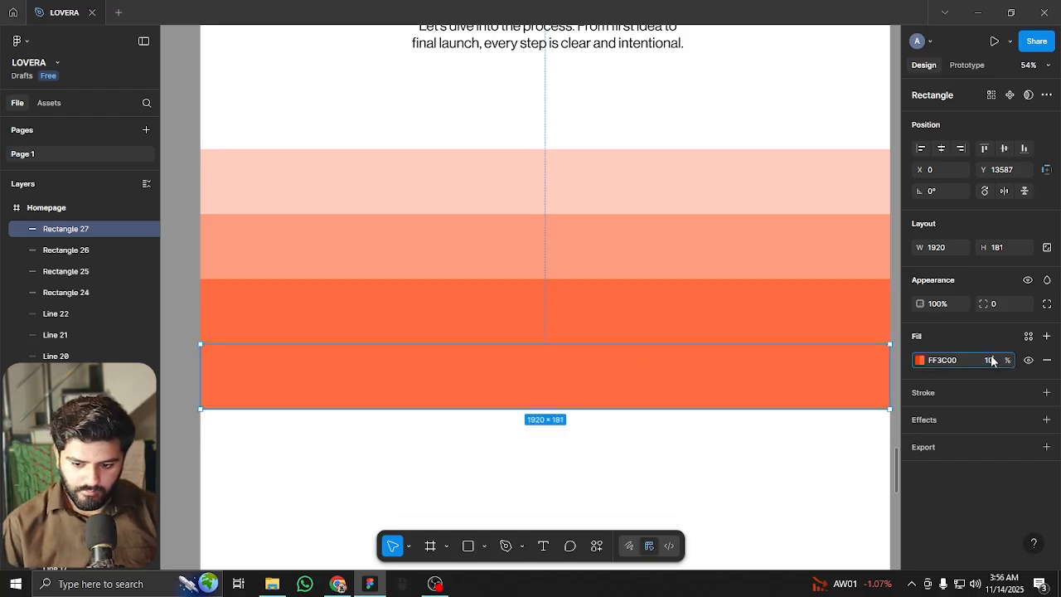
pyautogui.press('Return')
pyautogui.click(701, 459)
pyautogui.scroll(-6, 630, 467)
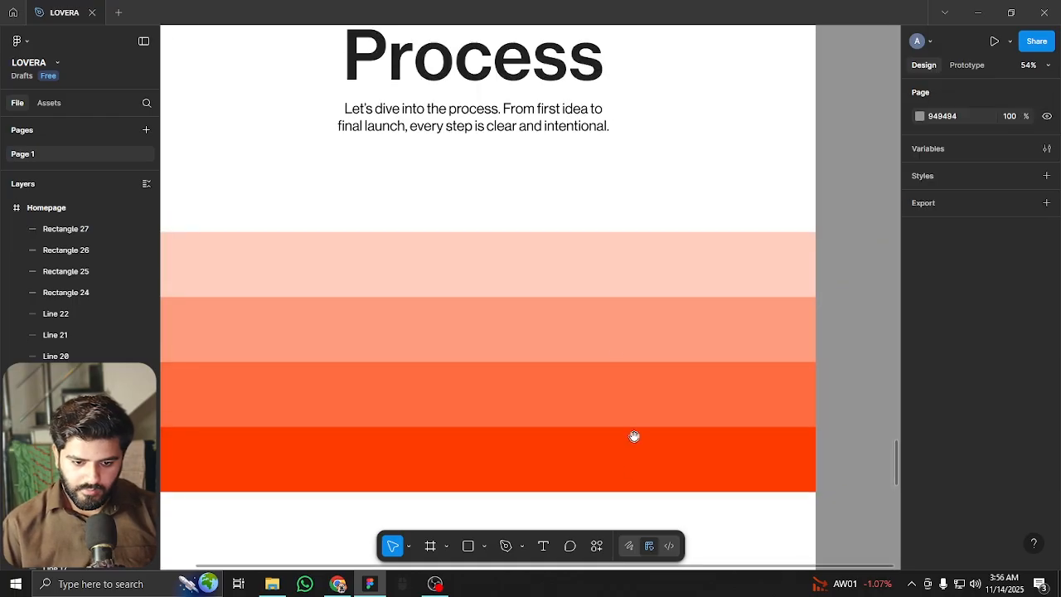
# Select all four orange bands and stretch them taller to about 196 px each
pyautogui.scroll(5, 579, 352)
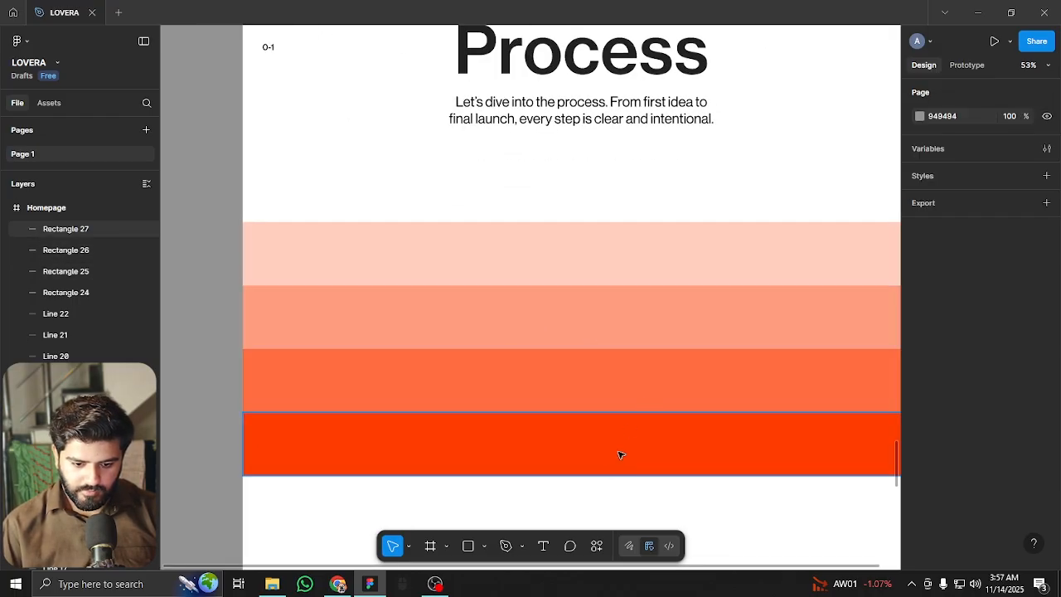
pyautogui.click(623, 446)
pyautogui.keyDown('shift'); pyautogui.click(605, 384); pyautogui.keyUp('shift')
pyautogui.keyDown('shift'); pyautogui.click(616, 316); pyautogui.keyUp('shift')
pyautogui.keyDown('shift'); pyautogui.click(628, 265); pyautogui.keyUp('shift')
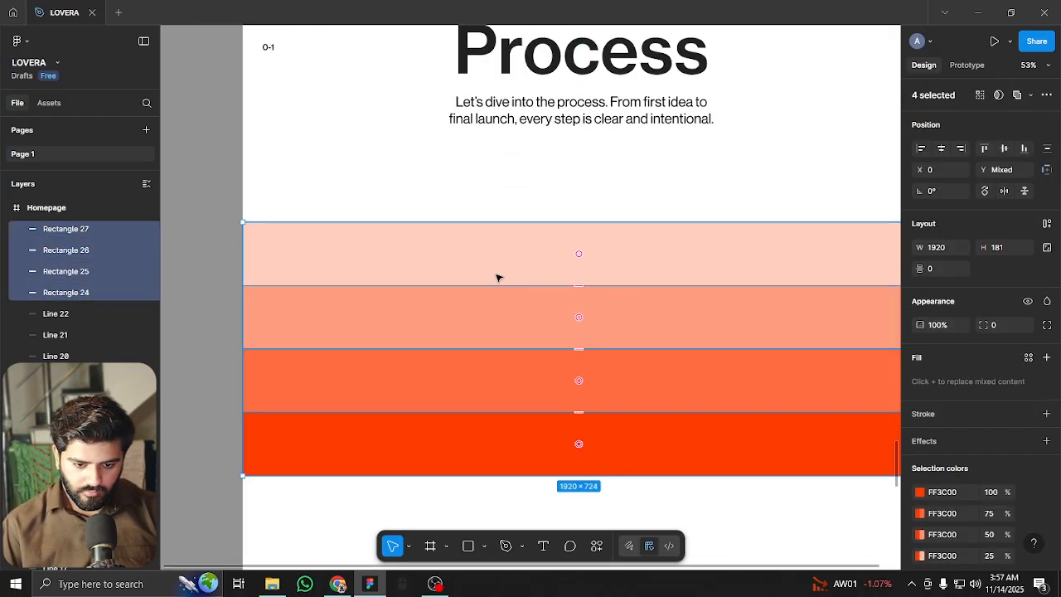
pyautogui.scroll(-2, 497, 276)
pyautogui.moveTo(579, 420)
pyautogui.mouseDown()
pyautogui.moveTo(580, 408)
pyautogui.moveTo(578, 434)
pyautogui.mouseUp()
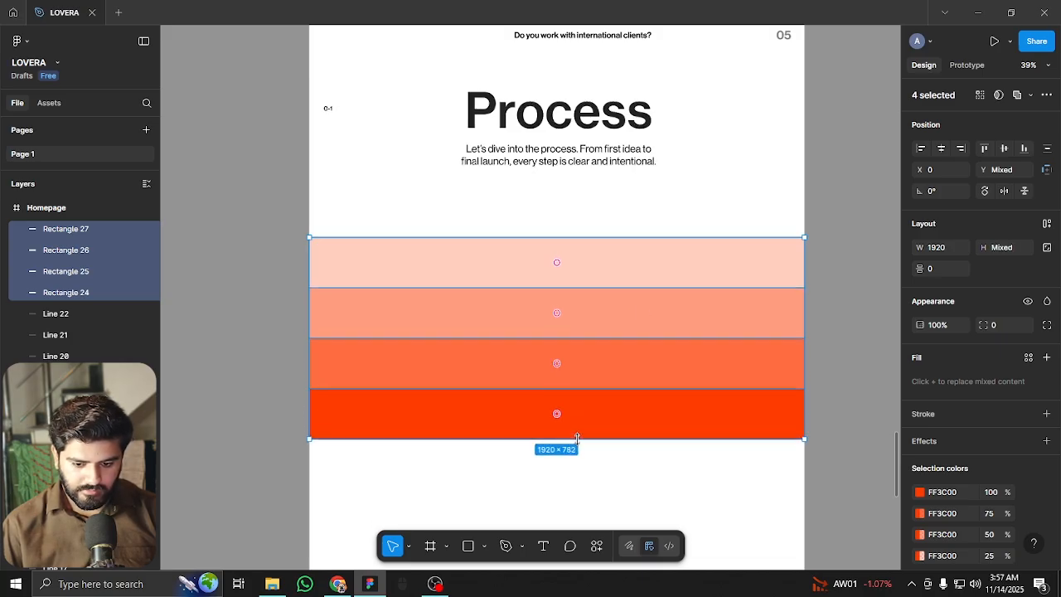
pyautogui.click(663, 470)
pyautogui.scroll(-2, 660, 362)
pyautogui.scroll(3, 596, 287)
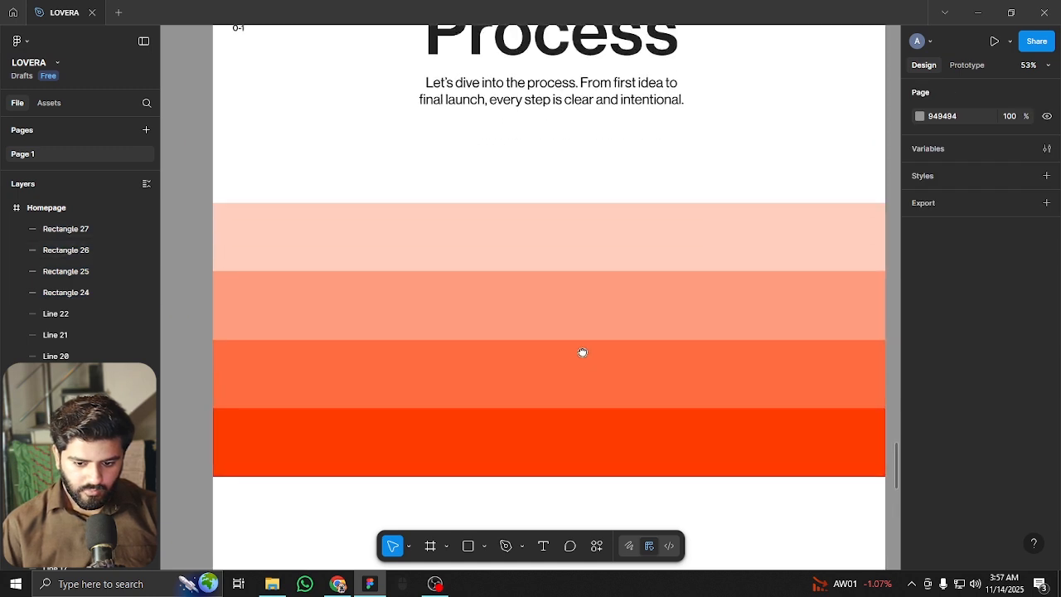
pyautogui.click(700, 454)
pyautogui.scroll(-2, 706, 459)
pyautogui.hscroll(1, 705, 460)
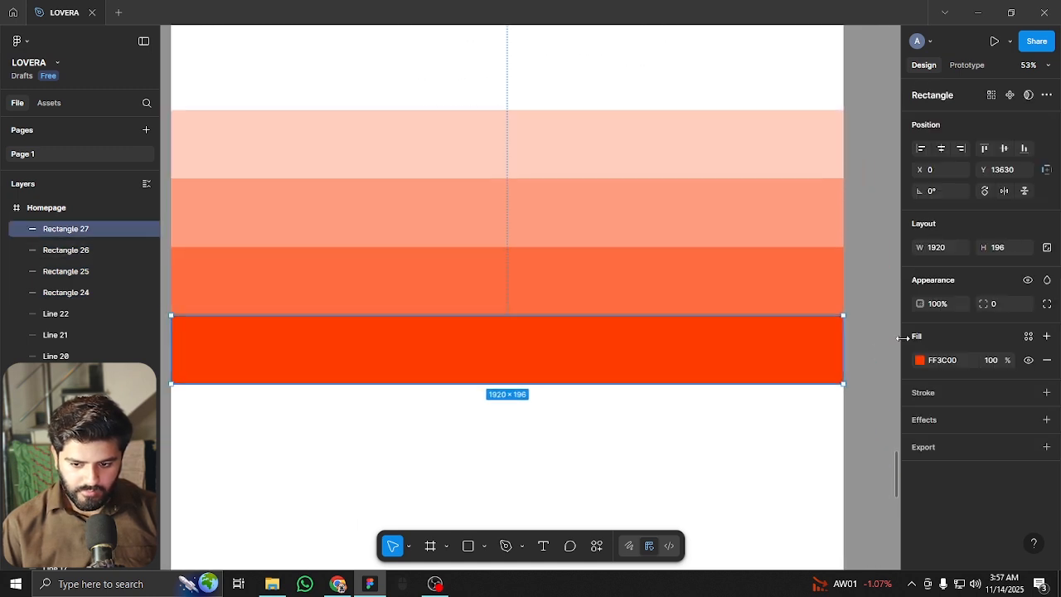
# Set the bottom band's bottom-left corner radius to 52 using independent corners
pyautogui.click(1047, 305)
pyautogui.write('50')
pyautogui.press('Return')
pyautogui.press('BackSpace')
pyautogui.write('2')
pyautogui.press('Return')
# Set the bottom-right corner radius to 52 and look over the stacked bands
pyautogui.click(1003, 349)
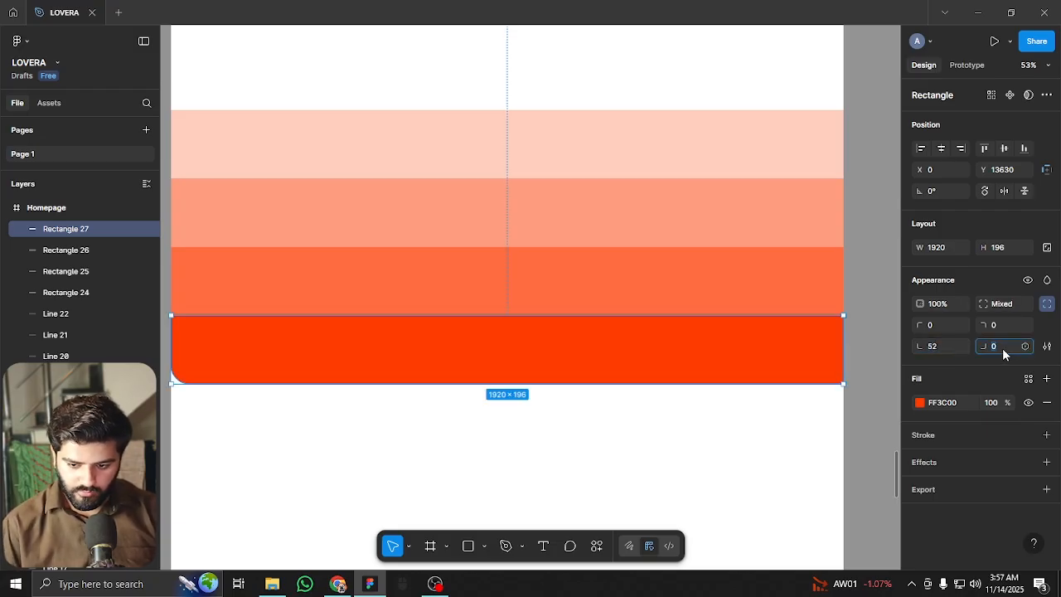
pyautogui.write('52')
pyautogui.press('Return')
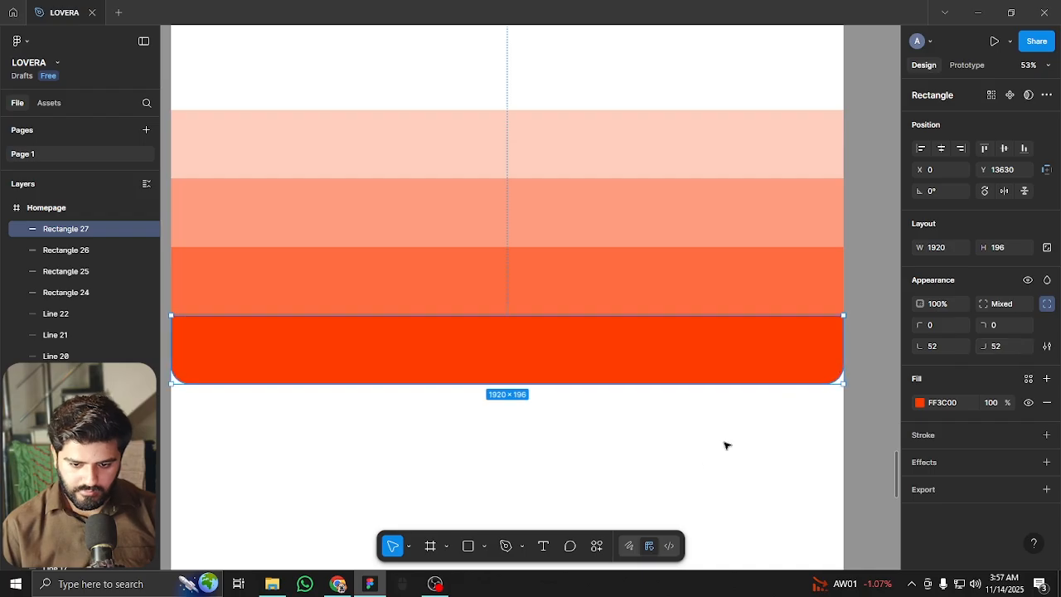
pyautogui.click(701, 407)
pyautogui.moveTo(700, 406); pyautogui.dragTo(732, 372)
pyautogui.scroll(-3, 732, 373)
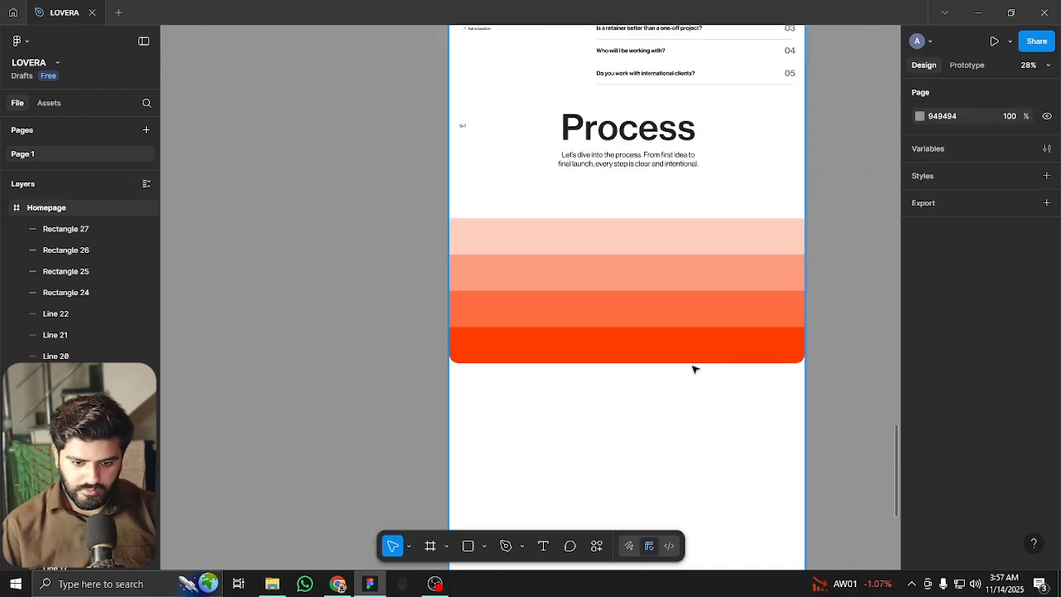
pyautogui.scroll(2, 694, 370)
pyautogui.scroll(1, 649, 248)
pyautogui.moveTo(578, 164); pyautogui.dragTo(500, 268)
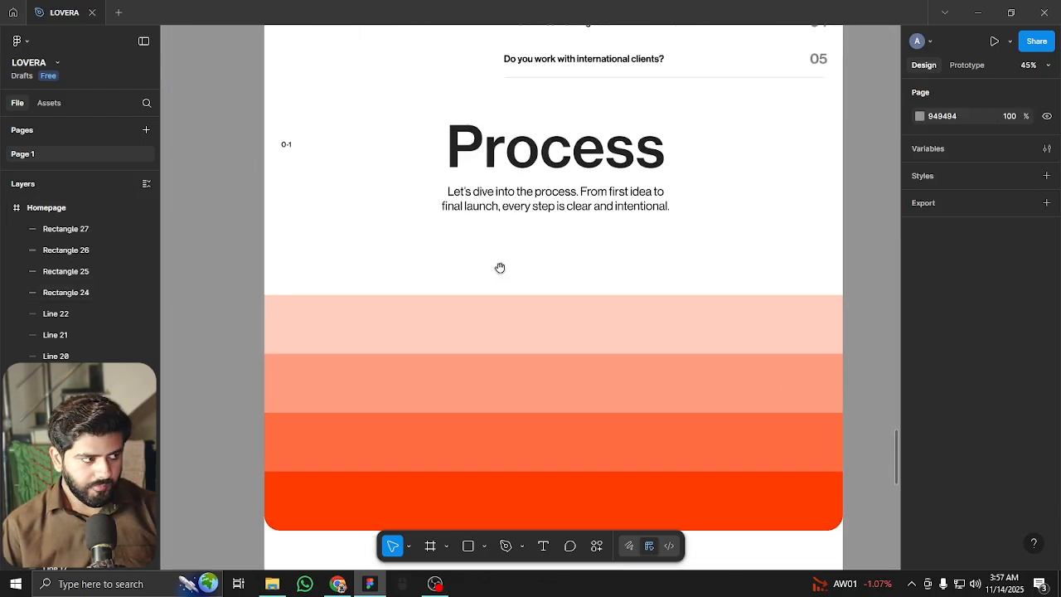
# Duplicate the Process heading onto the top band and retype it as 'Discovery'
pyautogui.moveTo(564, 160); pyautogui.dragTo(525, 328)
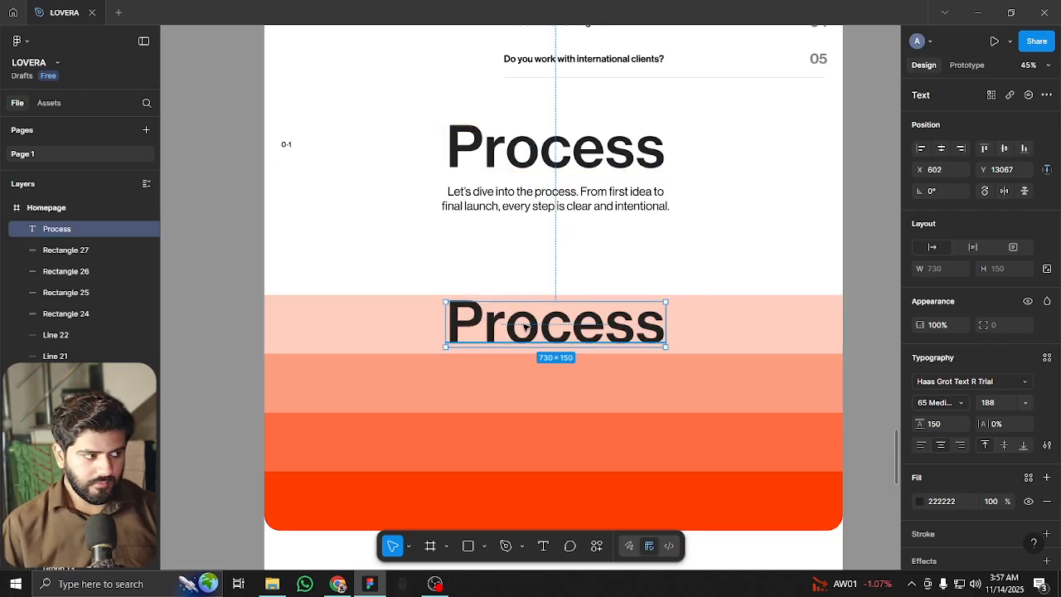
pyautogui.press('Return')
pyautogui.write('iscovery')
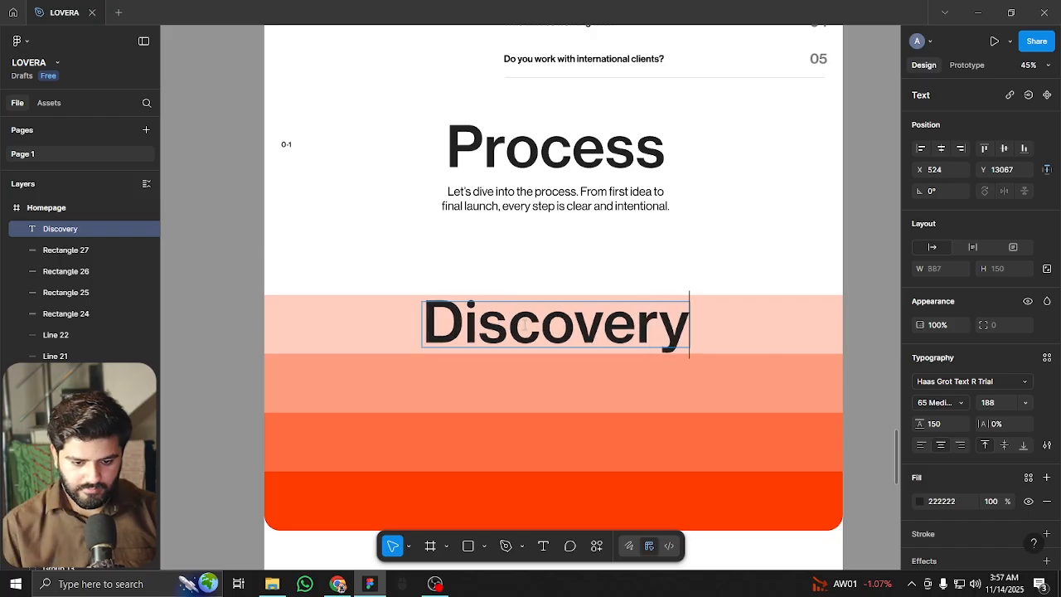
pyautogui.press('Escape')
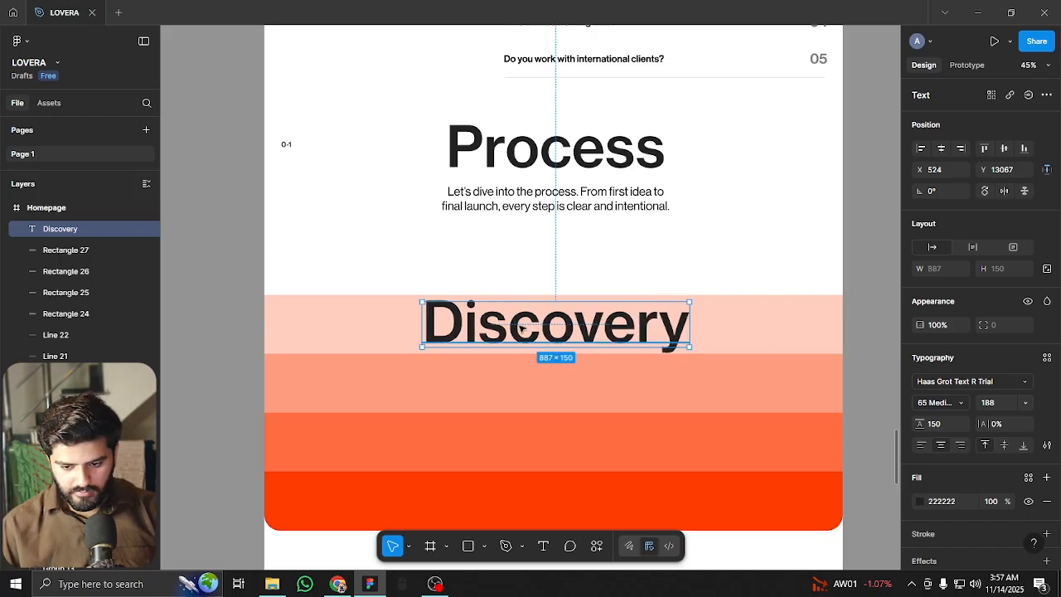
# Set Discovery's font size to 78 and move it to the left margin at X 60
pyautogui.click(1009, 404)
pyautogui.hotkey('shift', 'Down')
pyautogui.hotkey('shift', 'Down')
pyautogui.hotkey('shift', 'Down')
pyautogui.hotkey('shift', 'Down')
pyautogui.hotkey('shift', 'Down')
pyautogui.hotkey('shift', 'Down')
pyautogui.hotkey('shift', 'Down')
pyautogui.hotkey('shift', 'Down')
pyautogui.hotkey('shift', 'Down')
pyautogui.hotkey('shift', 'Down')
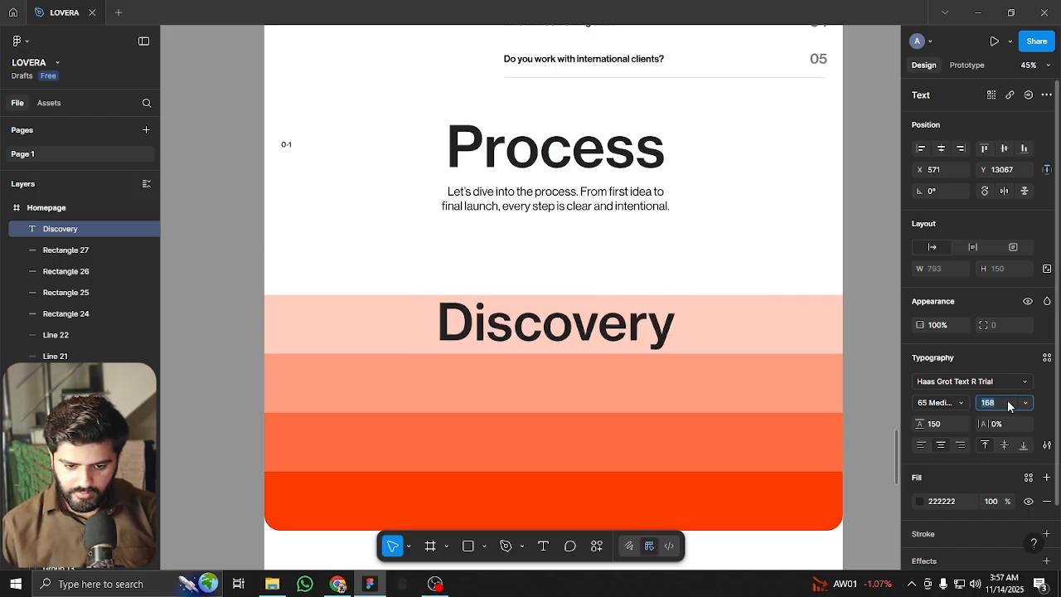
pyautogui.hotkey('shift', 'Down')
pyautogui.hotkey('shift', 'Down')
pyautogui.hotkey('shift', 'Down')
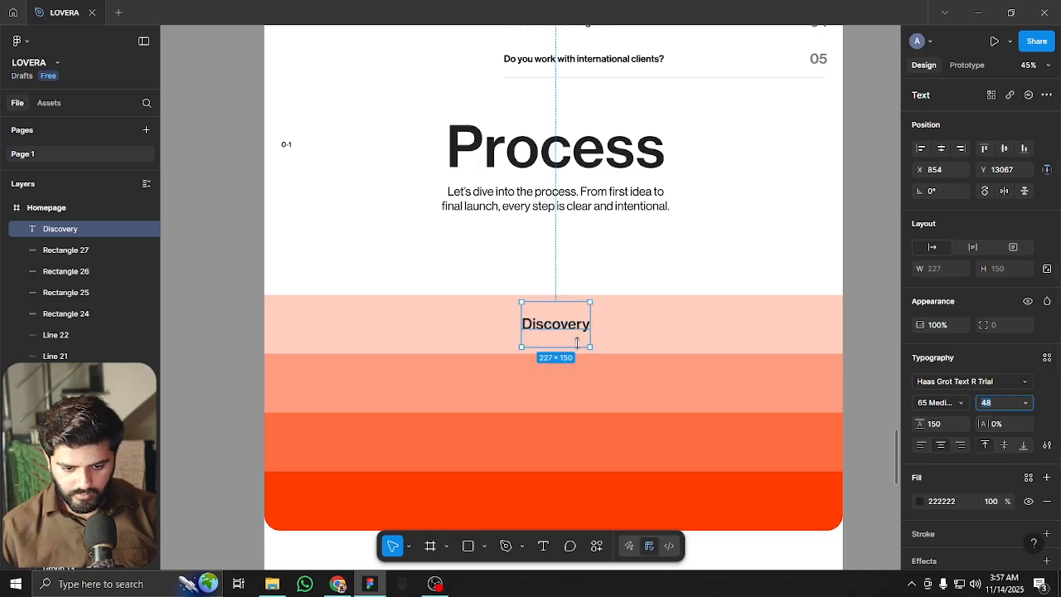
pyautogui.hotkey('shift', 'Up')
pyautogui.hotkey('shift', 'Up')
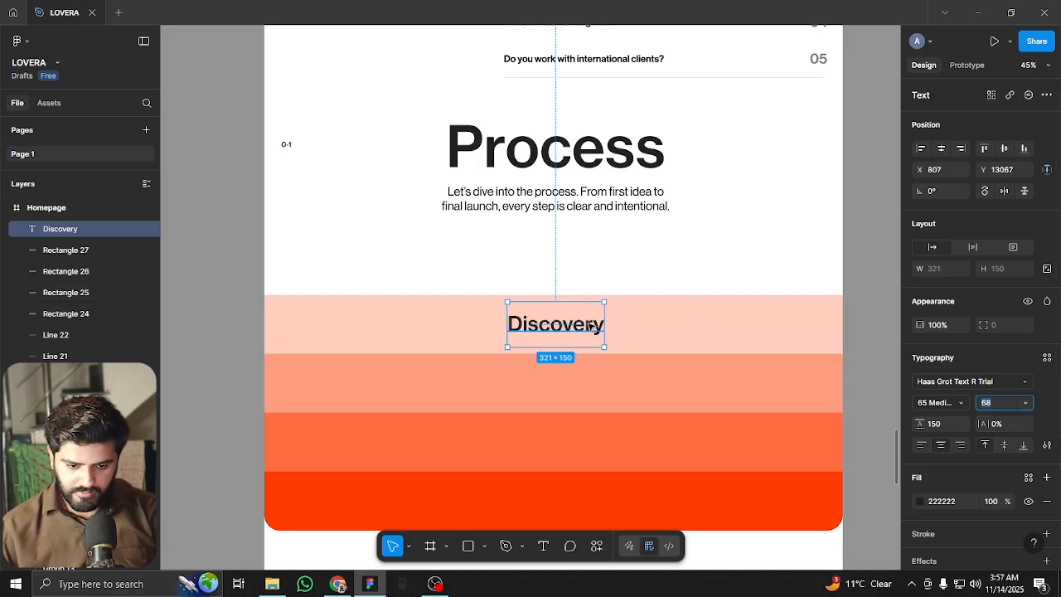
pyautogui.hotkey('shift', 'Up')
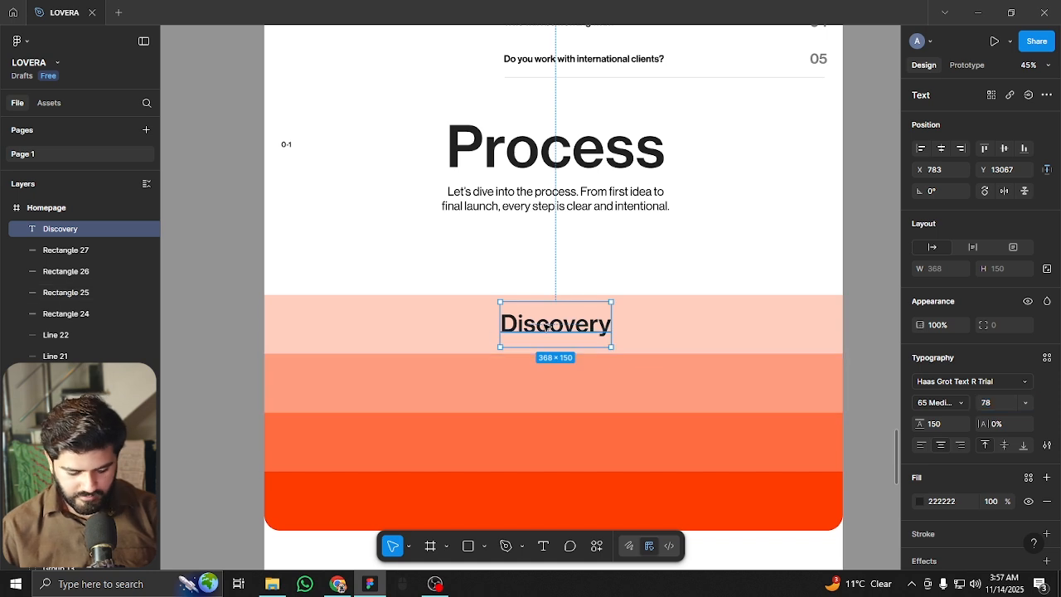
pyautogui.hotkey('ctrl', 'shift', '4')
pyautogui.moveTo(547, 326); pyautogui.dragTo(340, 326)
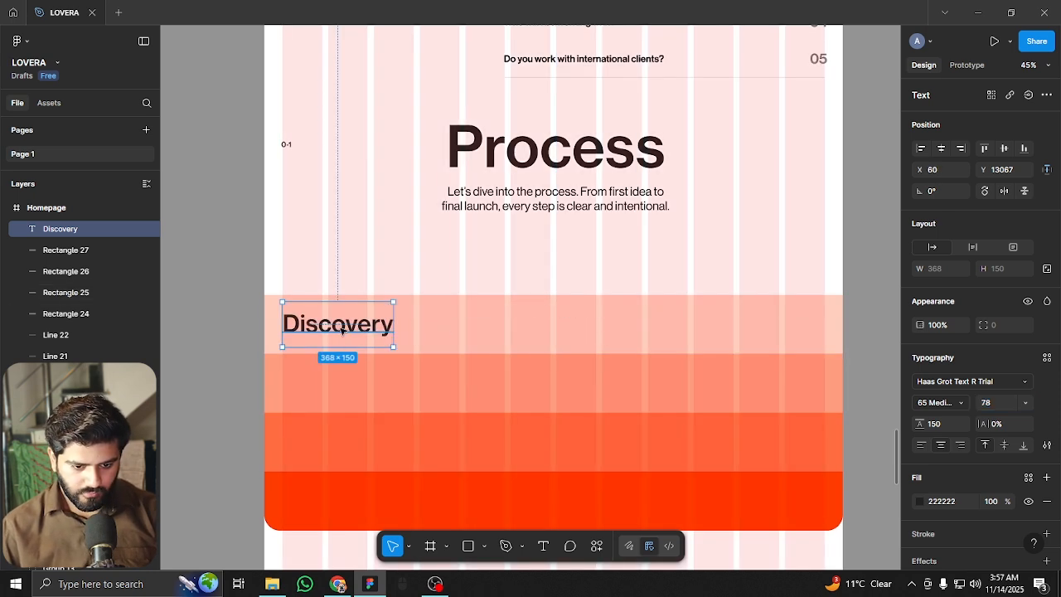
# Copy Discovery into the second band as 'Concept', aligned to Discovery's left edge
pyautogui.moveTo(344, 326); pyautogui.dragTo(338, 386)
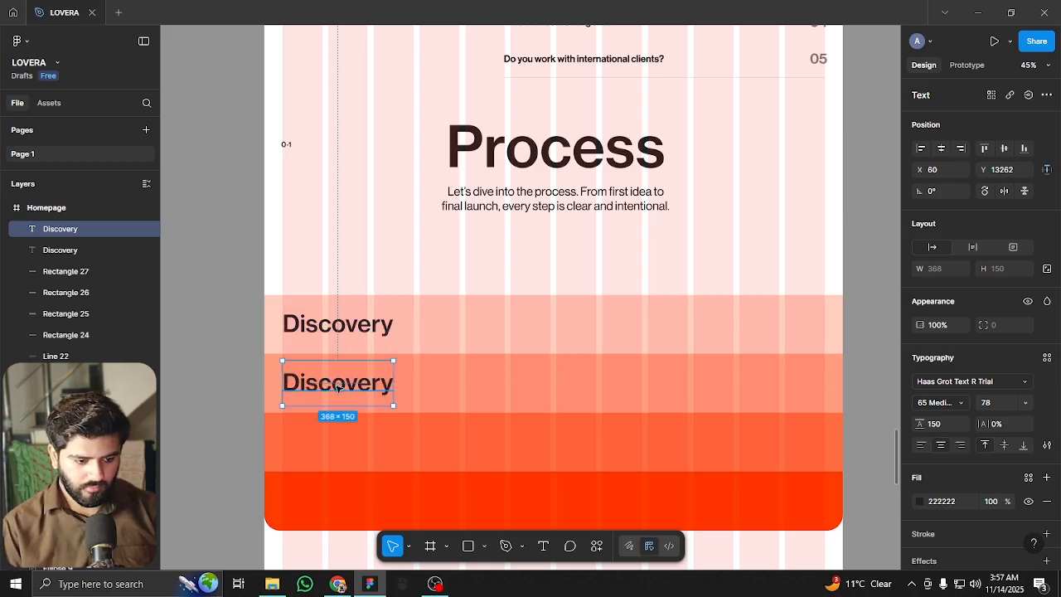
pyautogui.doubleClick(337, 386)
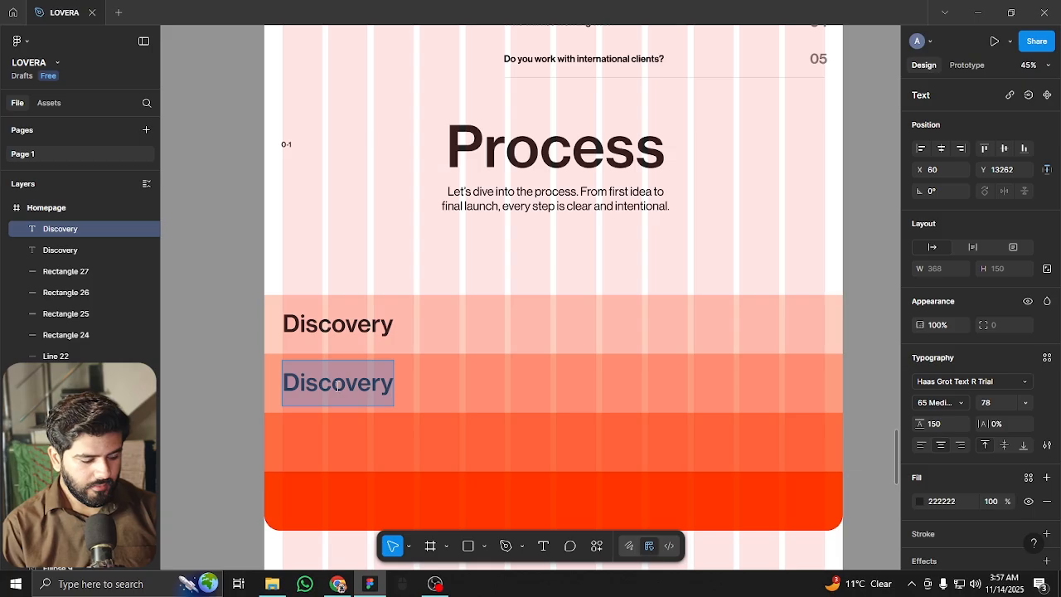
pyautogui.write('Concept')
pyautogui.press('Escape')
pyautogui.moveTo(342, 395); pyautogui.dragTo(333, 396)
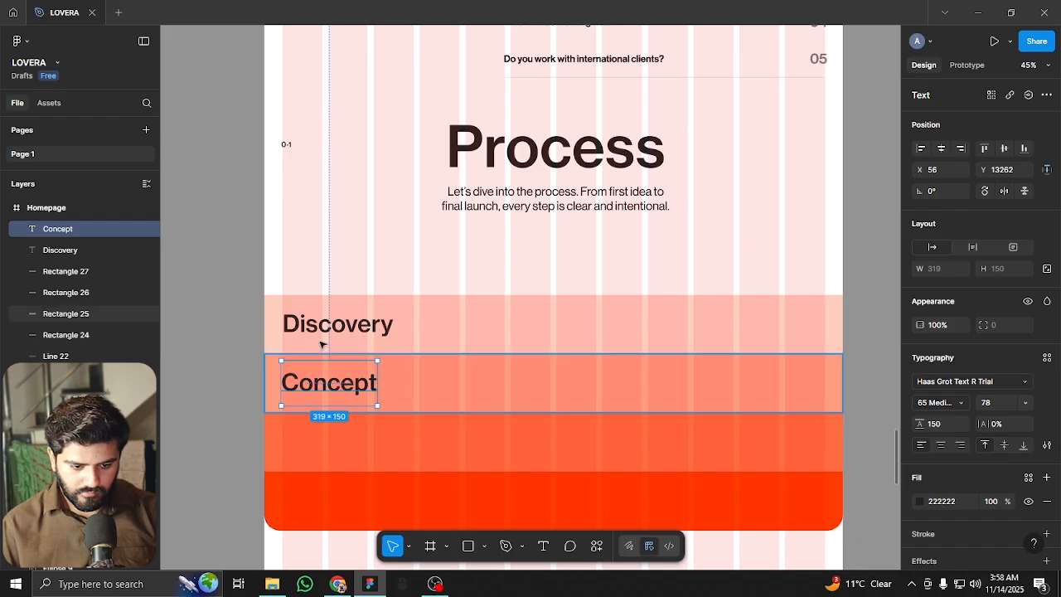
# Copy Concept into the third band and retype it as 'Execution'
pyautogui.click(286, 344)
pyautogui.scroll(-1, 440, 339)
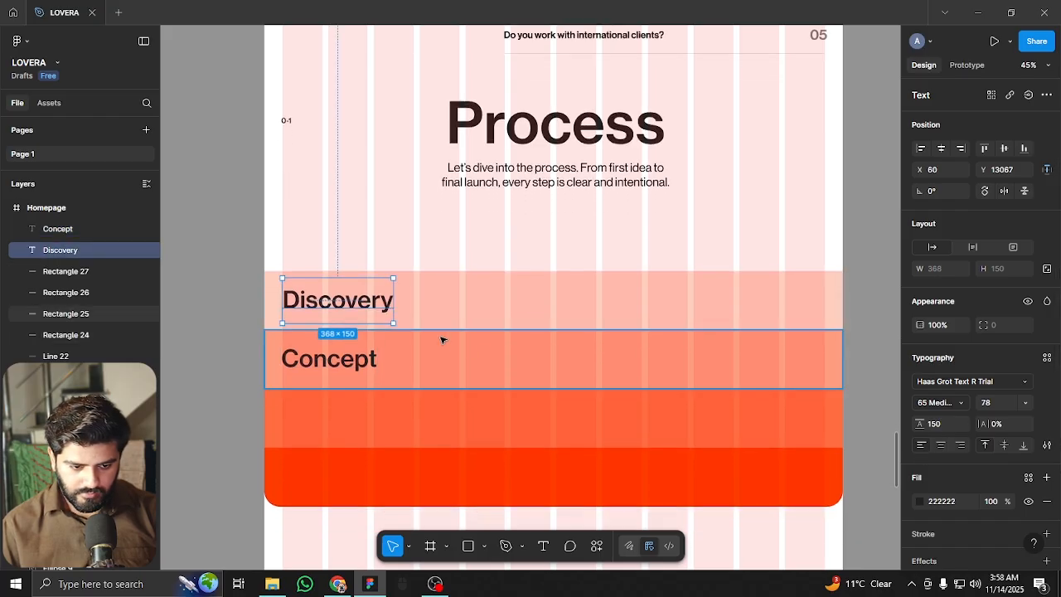
pyautogui.keyDown('ctrl'); pyautogui.scroll(2, 323, 407); pyautogui.keyUp('ctrl')
pyautogui.keyDown('ctrl'); pyautogui.scroll(3, 323, 408); pyautogui.keyUp('ctrl')
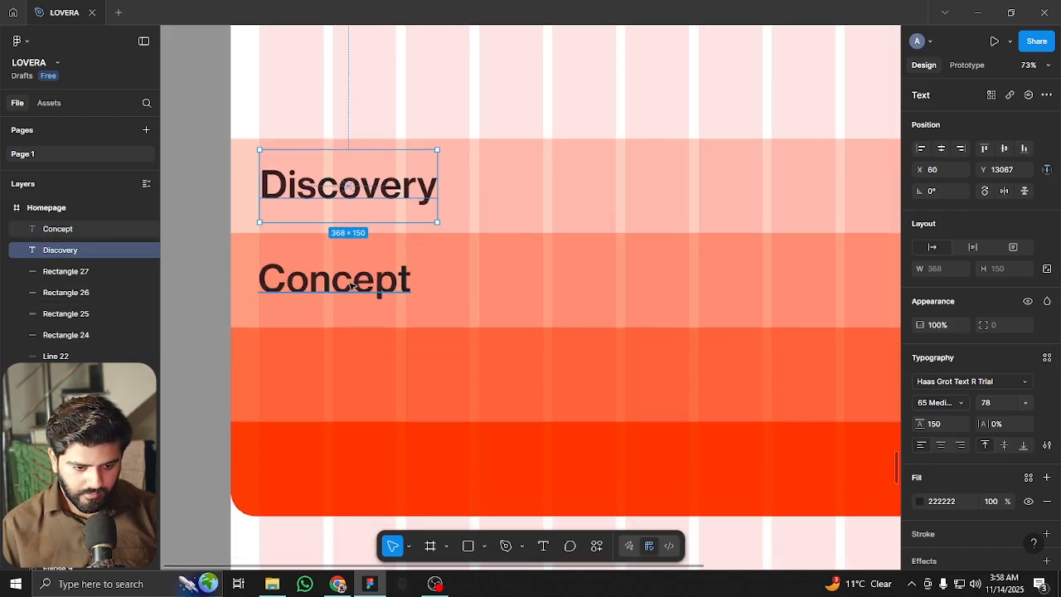
pyautogui.click(358, 287)
pyautogui.keyDown('alt'); pyautogui.moveTo(379, 289); pyautogui.dragTo(379, 379); pyautogui.keyUp('alt')
pyautogui.doubleClick(353, 368)
pyautogui.write('Execu')
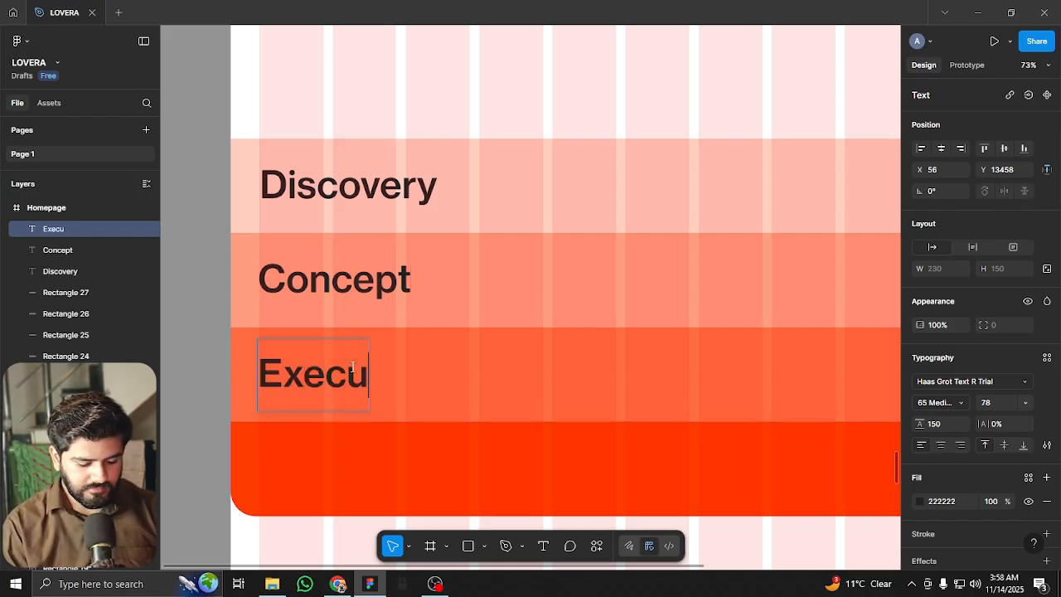
pyautogui.write('tion')
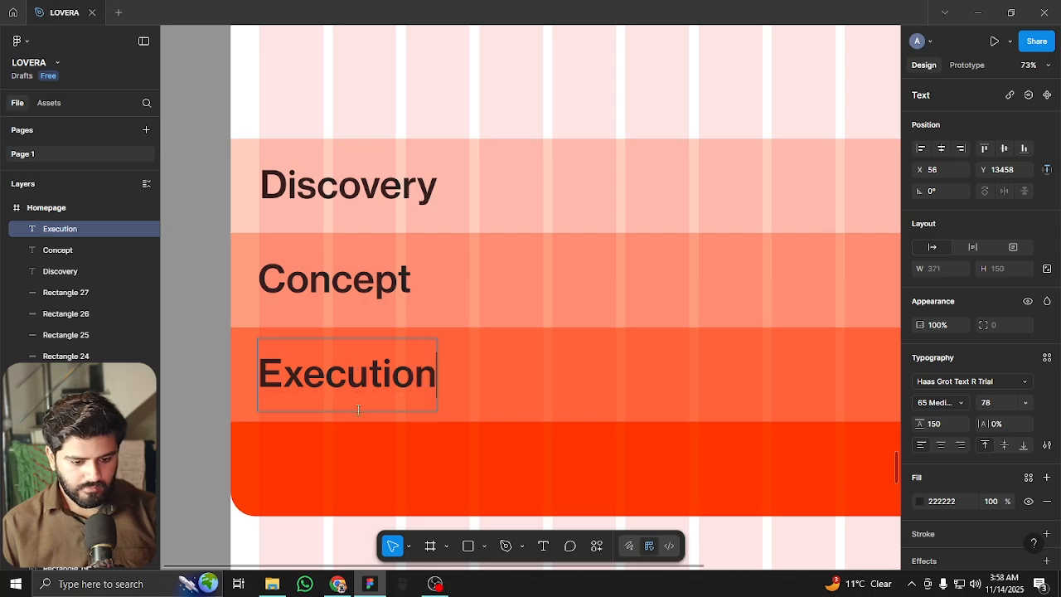
# Copy Execution into the fourth band as 'Launch', then hide the layout guides
pyautogui.moveTo(358, 413); pyautogui.dragTo(355, 470)
pyautogui.doubleClick(355, 471)
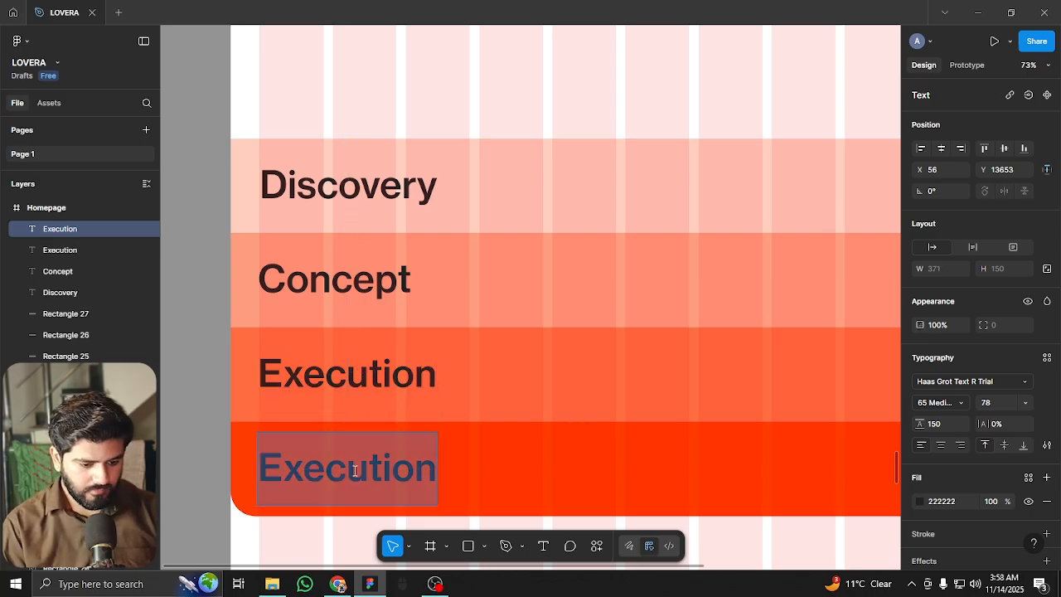
pyautogui.write('Launch')
pyautogui.press('Escape')
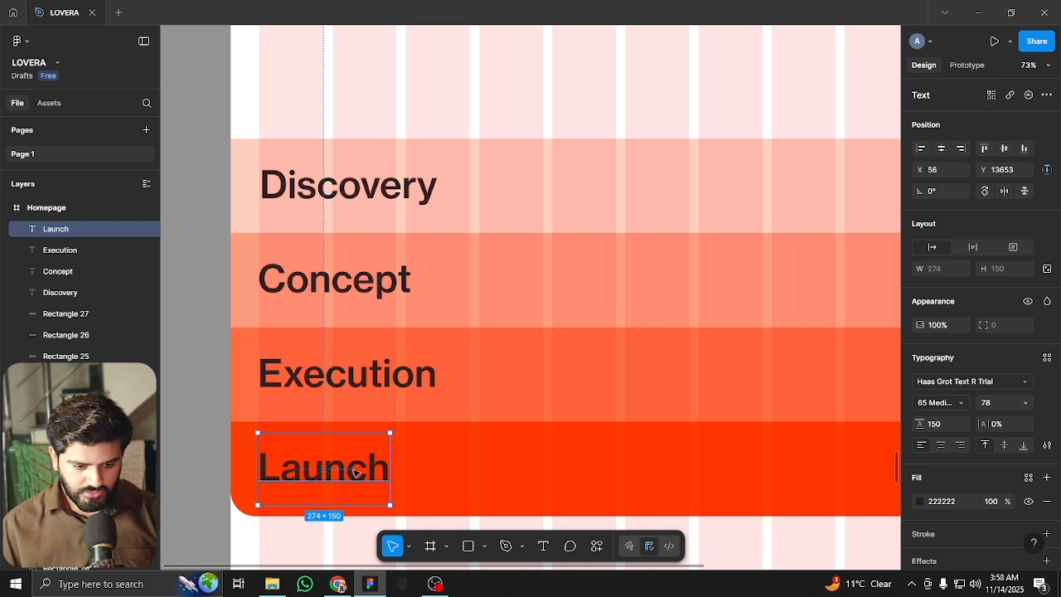
pyautogui.scroll(-4, 355, 277)
pyautogui.press('Escape')
pyautogui.hotkey('ctrl', 'shift', '4')
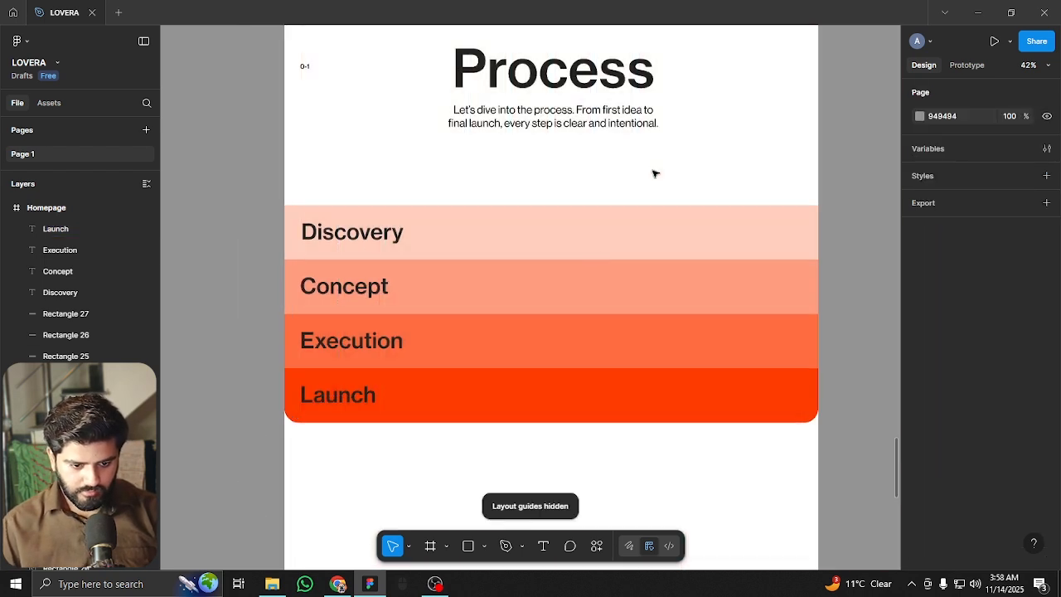
pyautogui.scroll(2, 623, 466)
# Copy the Discovery heading to the band's right side and retype it as '01'
pyautogui.moveTo(623, 466); pyautogui.dragTo(630, 360)
pyautogui.scroll(1, 586, 292)
pyautogui.scroll(1, 587, 292)
pyautogui.click(339, 195)
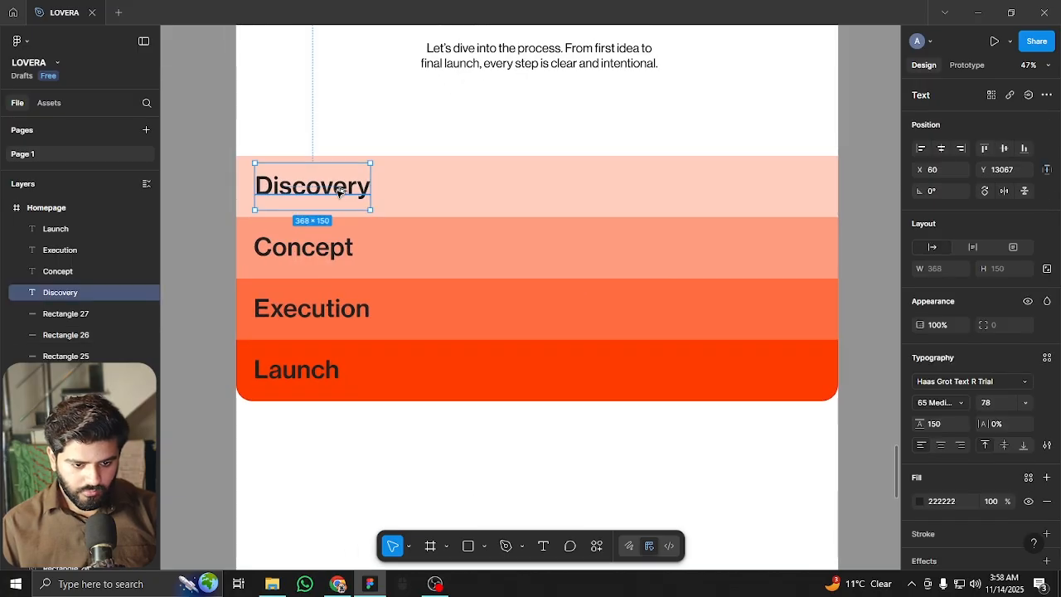
pyautogui.moveTo(680, 178); pyautogui.dragTo(738, 212)
pyautogui.scroll(3, 740, 207)
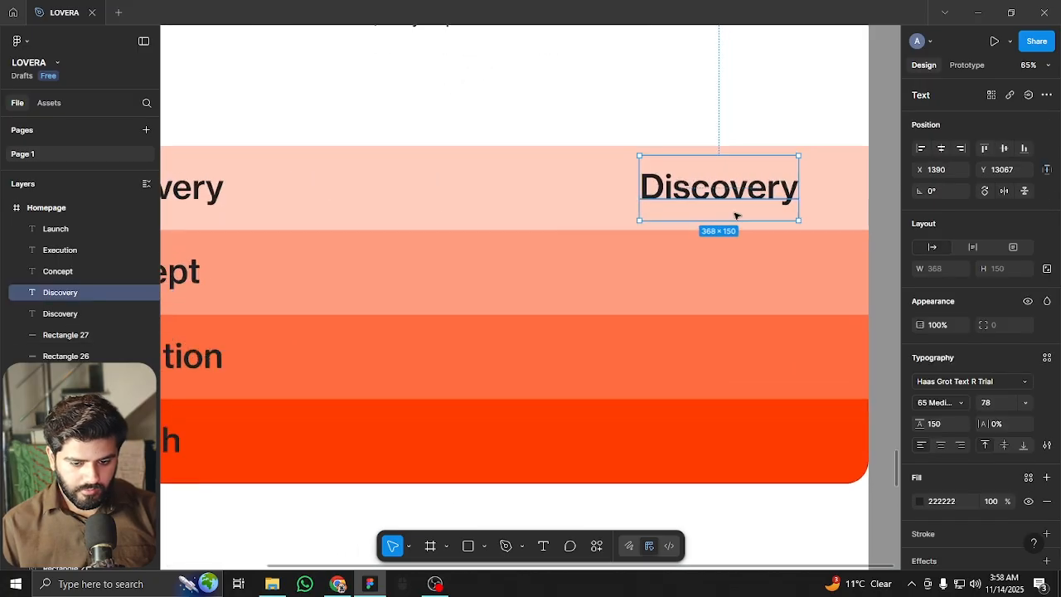
pyautogui.doubleClick(751, 193)
pyautogui.write('0')
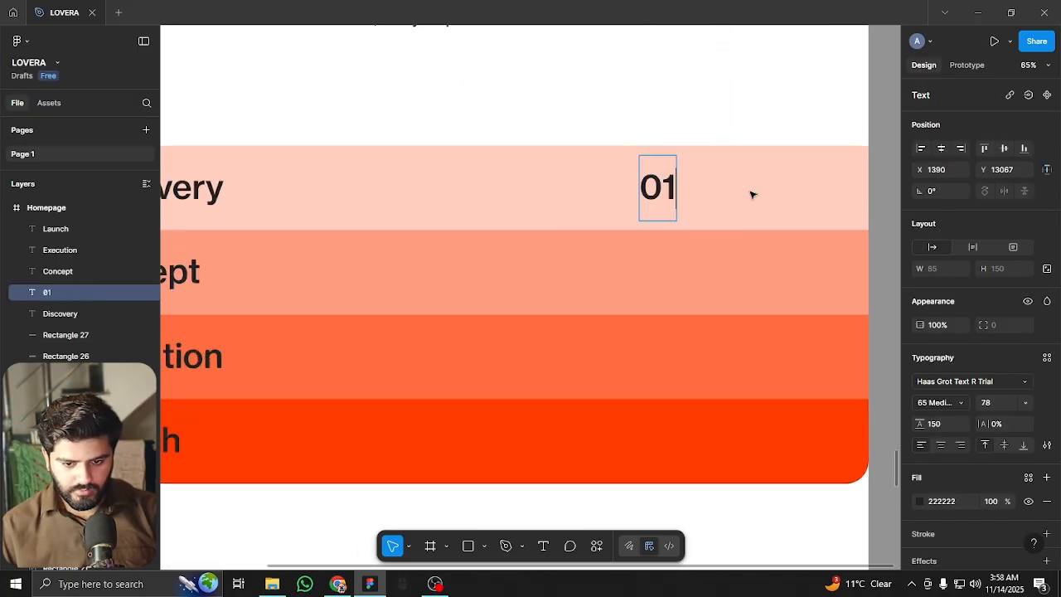
pyautogui.write('1')
pyautogui.press('Escape')
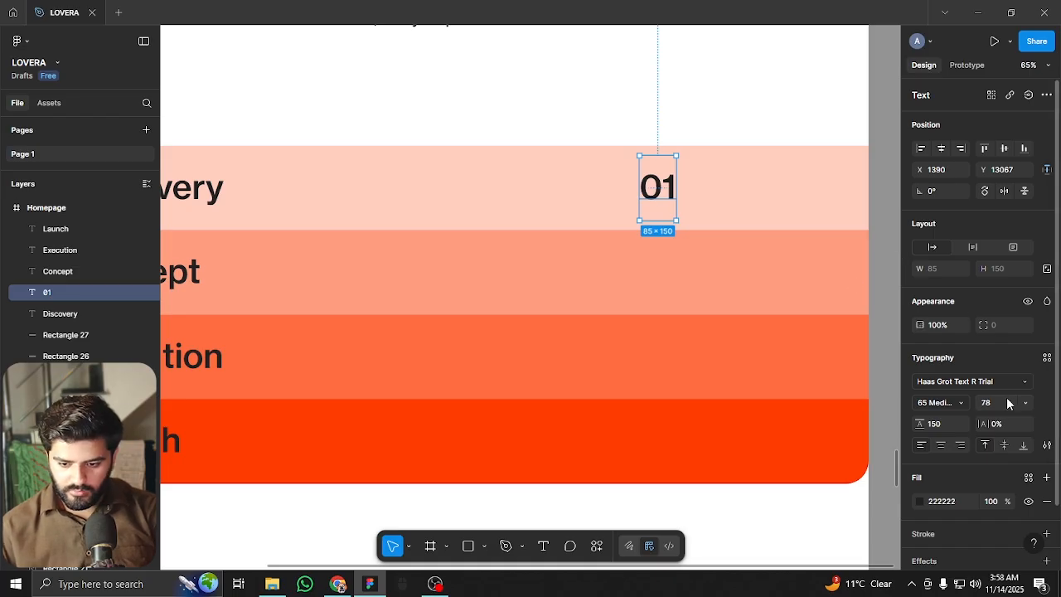
# Raise the 01 font size to 218 and move it toward the band's right edge
pyautogui.hotkey('shift', 'Up')
pyautogui.hotkey('shift', 'Up')
pyautogui.hotkey('shift', 'Up')
pyautogui.hotkey('shift', 'Up')
pyautogui.hotkey('shift', 'Up')
pyautogui.hotkey('shift', 'Up')
pyautogui.hotkey('shift', 'Up')
pyautogui.hotkey('shift', 'Up')
pyautogui.hotkey('shift', 'Up')
pyautogui.hotkey('shift', 'Up')
pyautogui.hotkey('shift', 'Up')
pyautogui.hotkey('shift', 'Up')
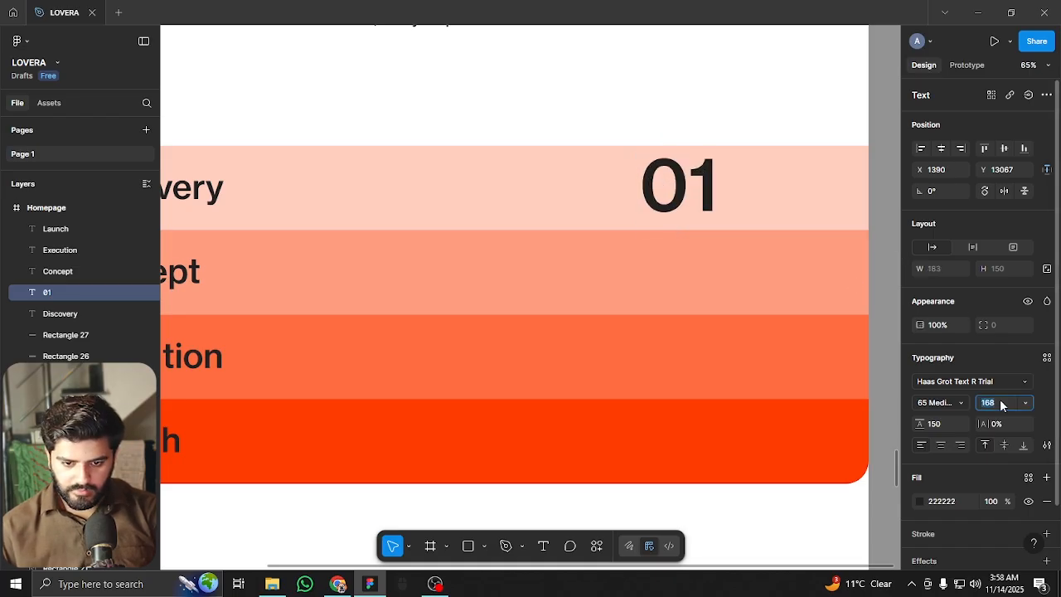
pyautogui.hotkey('shift', 'Up')
pyautogui.hotkey('shift', 'Up')
pyautogui.hotkey('shift', 'Up')
pyautogui.hotkey('shift', 'Down')
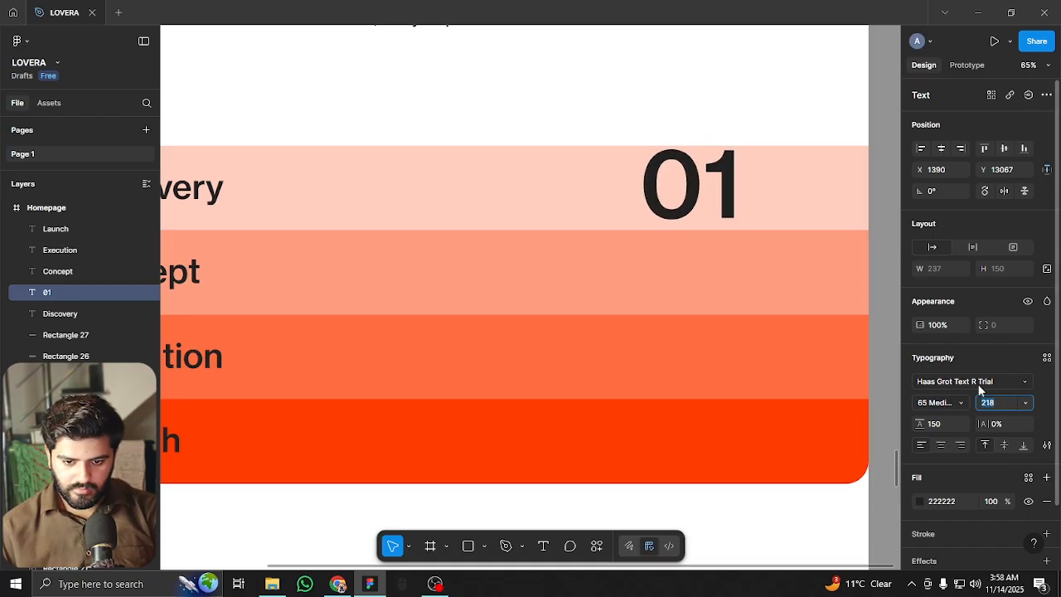
pyautogui.click(722, 169)
pyautogui.moveTo(762, 185); pyautogui.dragTo(735, 233)
# Draw a rectangle over 01 reaching the band top, layered beneath the numeral
pyautogui.scroll(3, 821, 158)
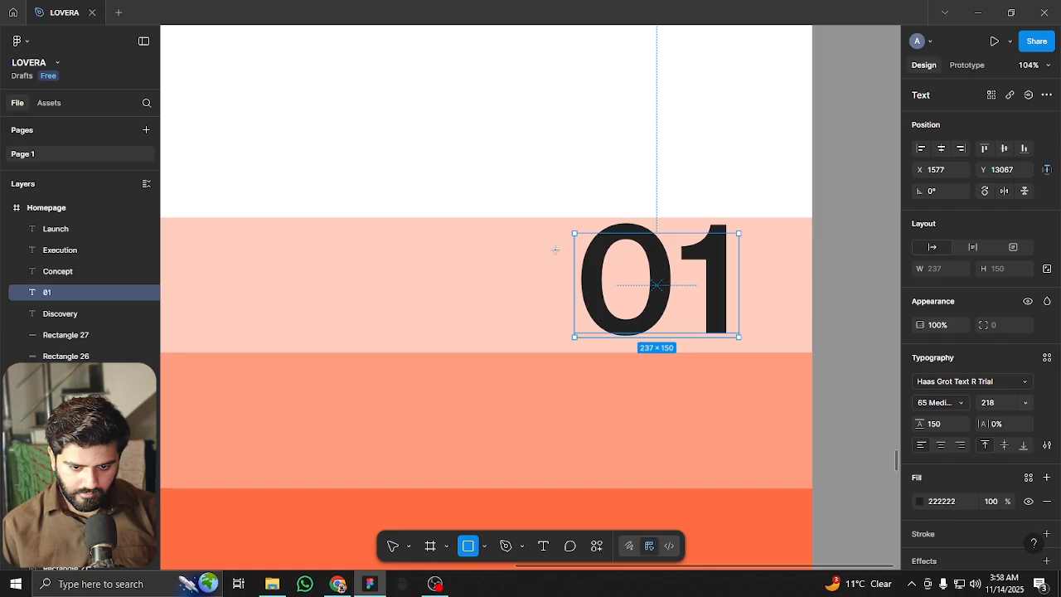
pyautogui.moveTo(553, 244); pyautogui.dragTo(762, 352)
pyautogui.moveTo(657, 230); pyautogui.dragTo(657, 214)
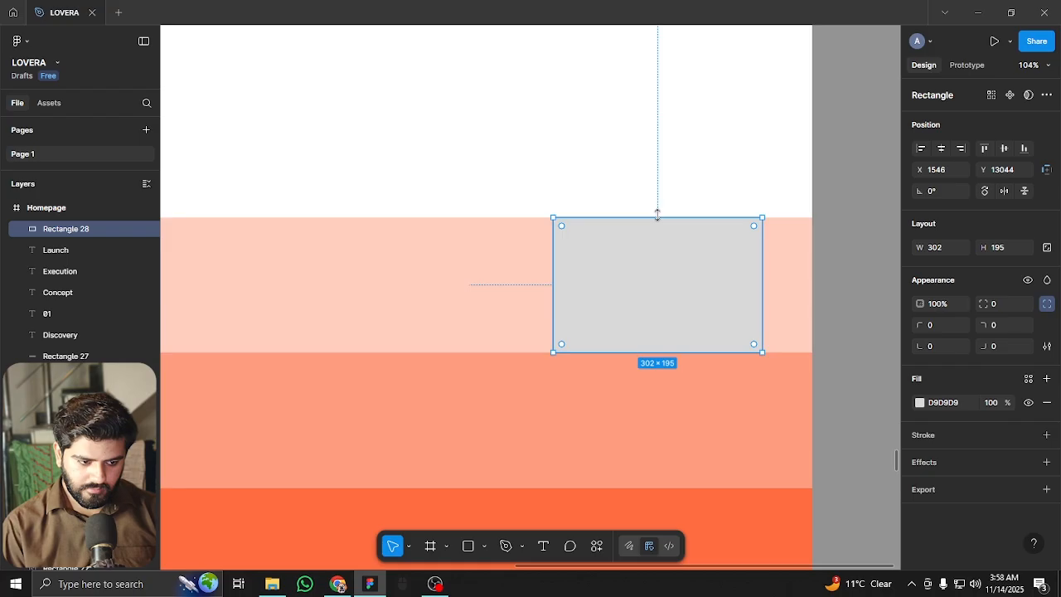
pyautogui.hotkey('ctrl', '[')
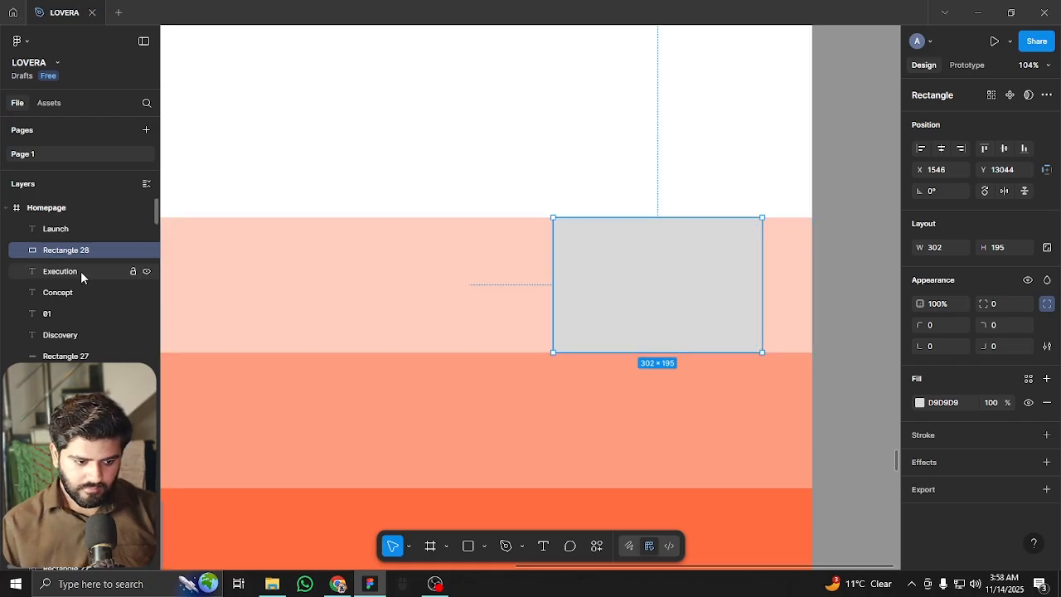
pyautogui.moveTo(74, 314); pyautogui.dragTo(71, 240)
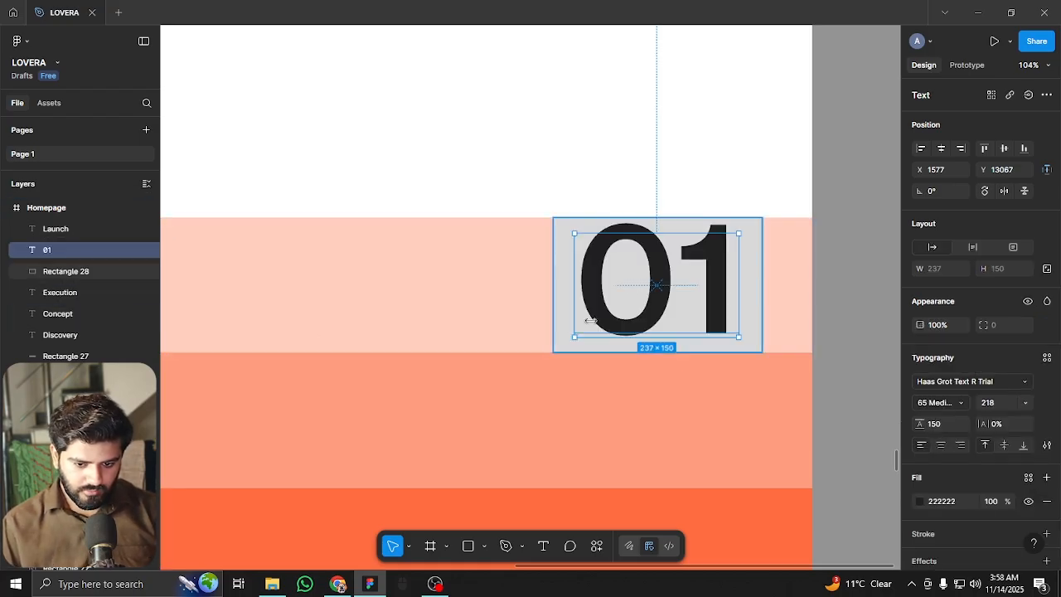
pyautogui.moveTo(656, 271); pyautogui.dragTo(658, 311)
# Use the rectangle as a mask so 01 is cropped at the band edge
pyautogui.keyDown('shift'); pyautogui.click(736, 246); pyautogui.keyUp('shift')
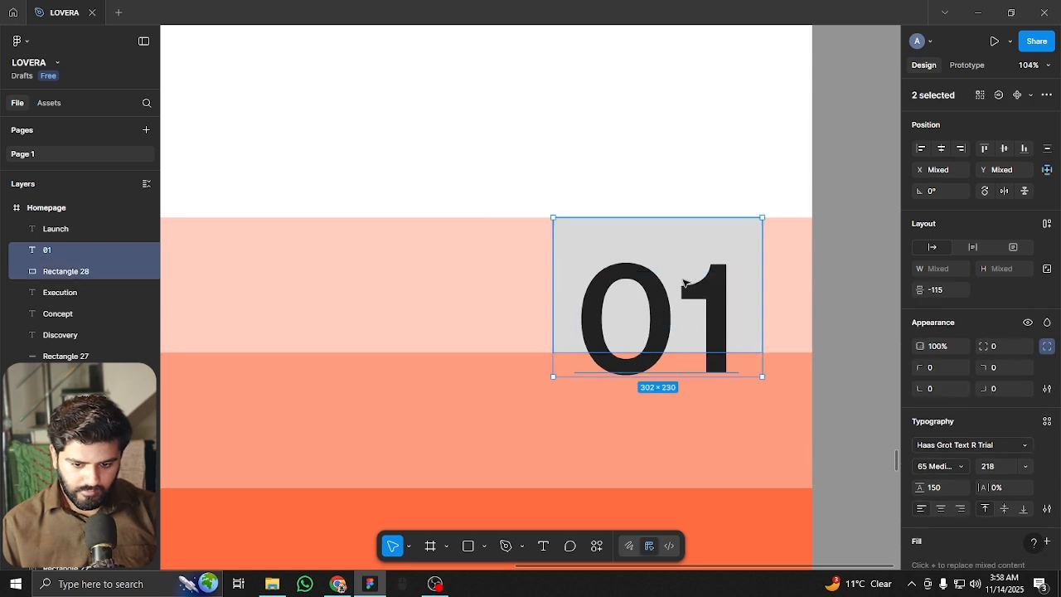
pyautogui.rightClick(686, 257)
pyautogui.click(718, 334)
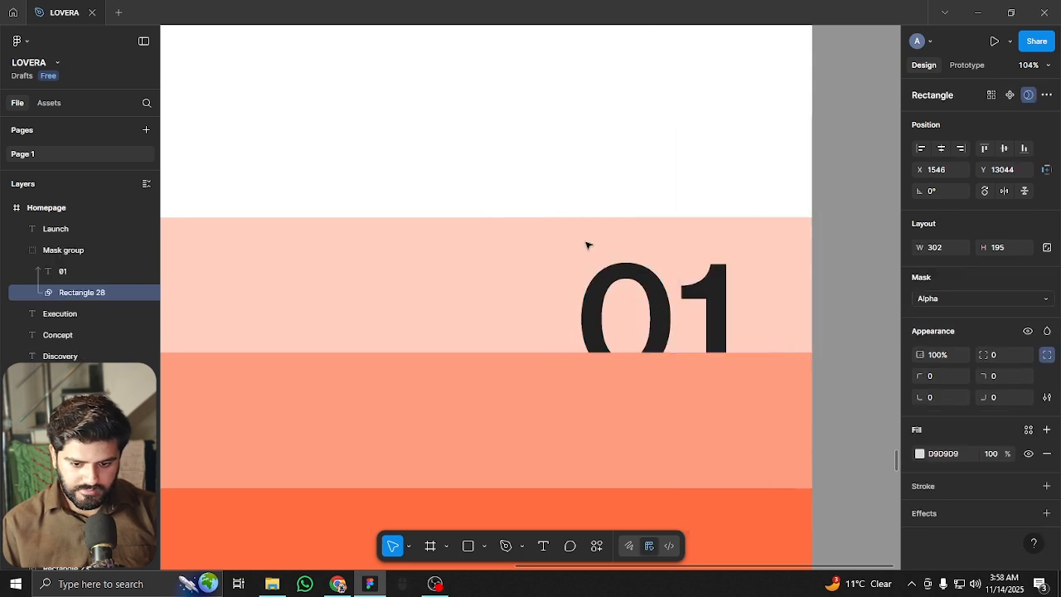
pyautogui.click(549, 152)
pyautogui.click(79, 272)
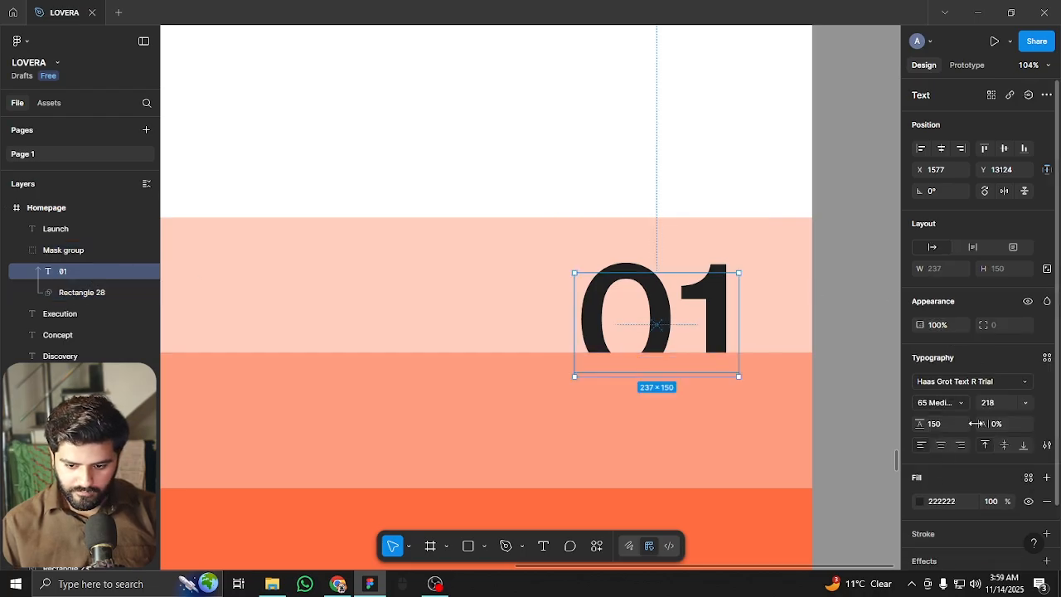
# Set the masked 01 text fill to white FFFFFF
pyautogui.click(941, 325)
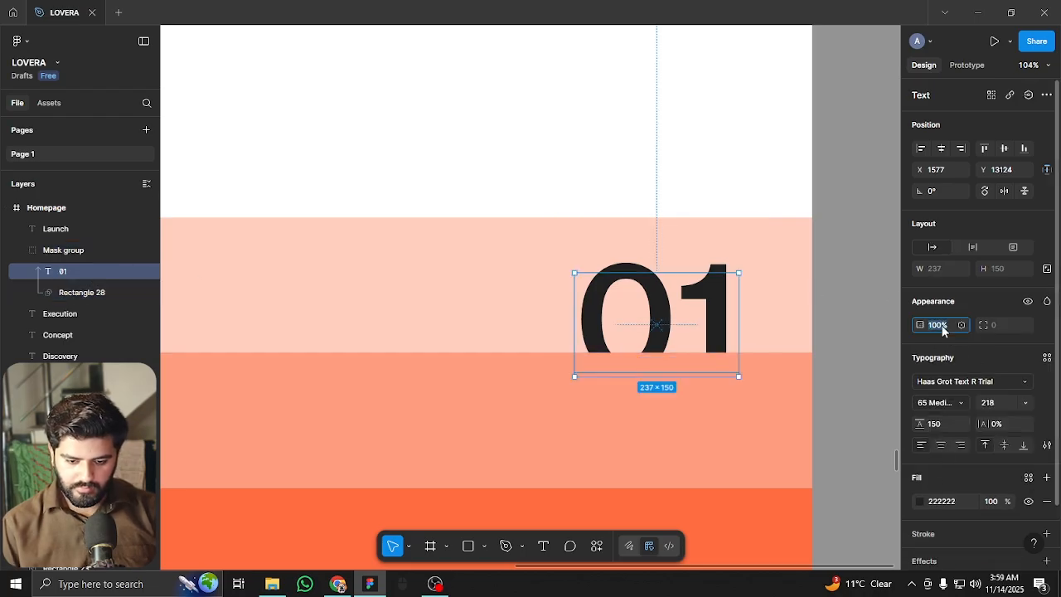
pyautogui.press('Escape')
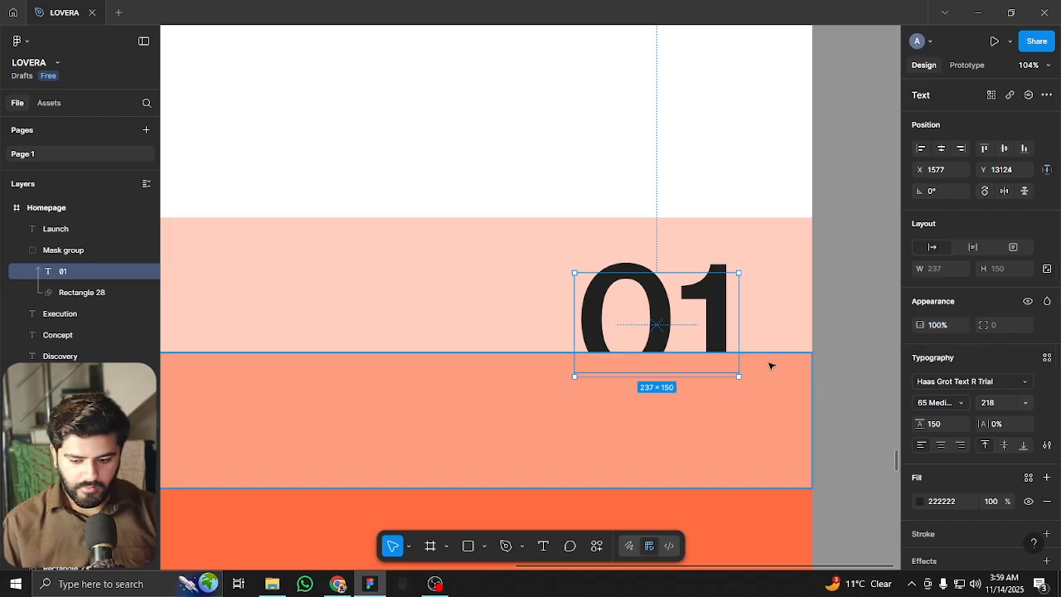
pyautogui.click(920, 501)
pyautogui.press('i')
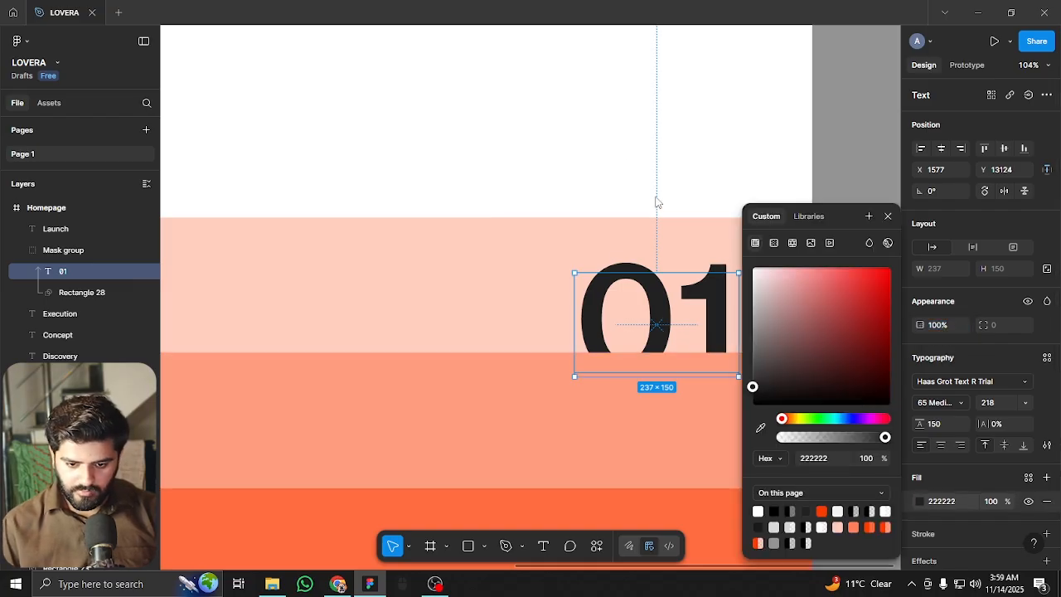
pyautogui.click(625, 161)
pyautogui.press('Escape')
pyautogui.hotkey('ctrl', 'shift', '4')
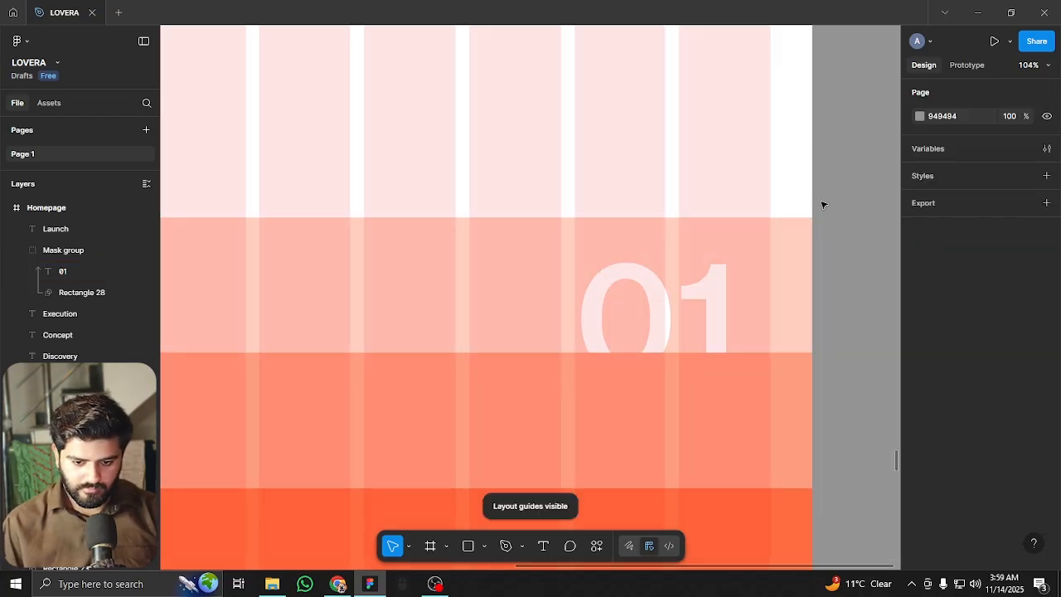
pyautogui.hotkey('ctrl', 'shift', '4')
pyautogui.scroll(-5, 832, 211)
pyautogui.scroll(4, 832, 263)
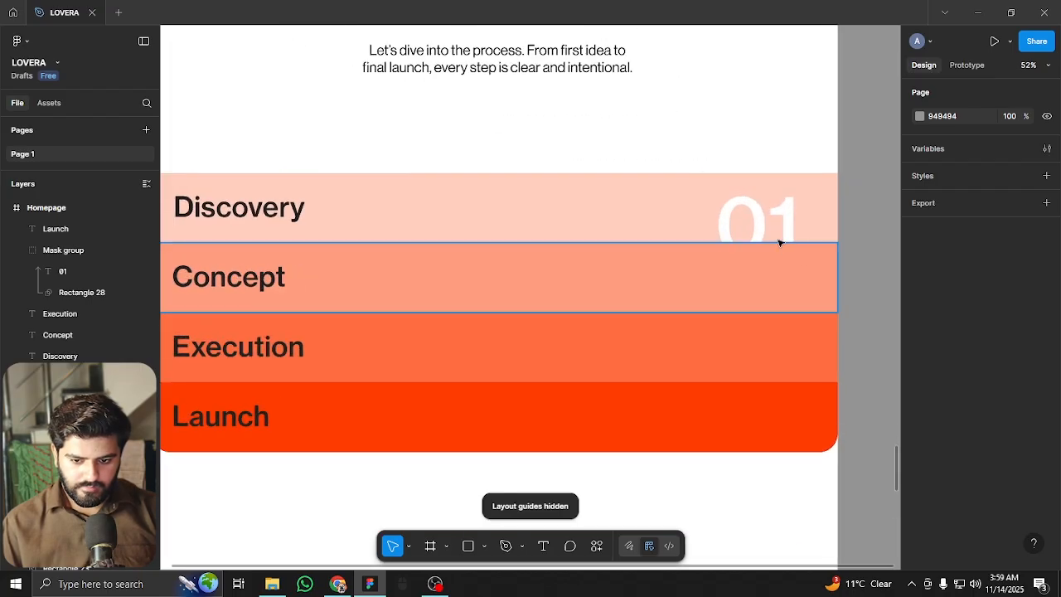
# Copy the 01 mask group into the Concept row and change it to '02'
pyautogui.click(784, 211)
pyautogui.moveTo(784, 212); pyautogui.dragTo(781, 281)
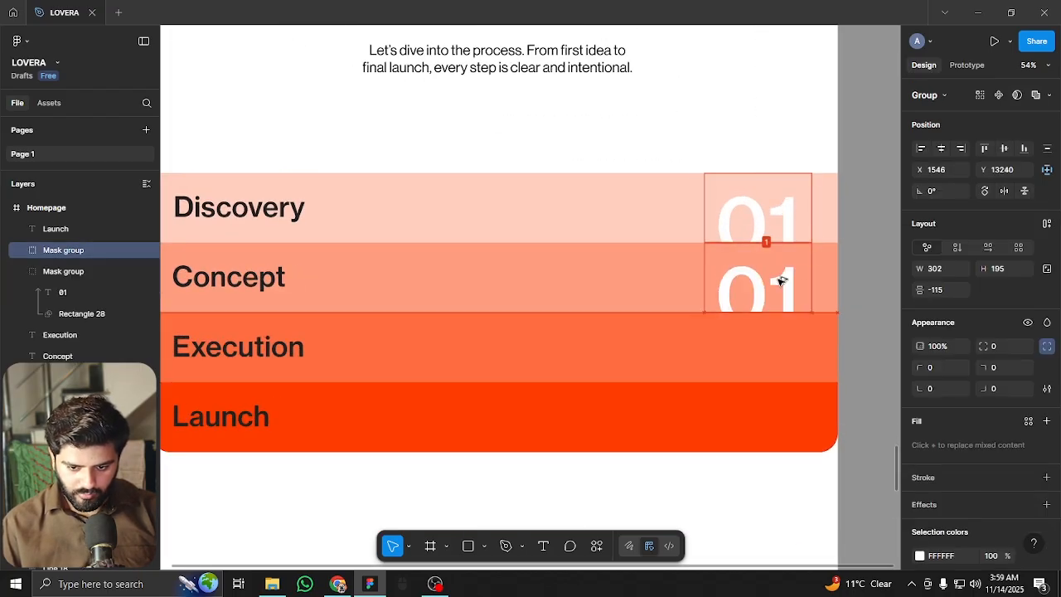
pyautogui.press('Return')
pyautogui.click(68, 271)
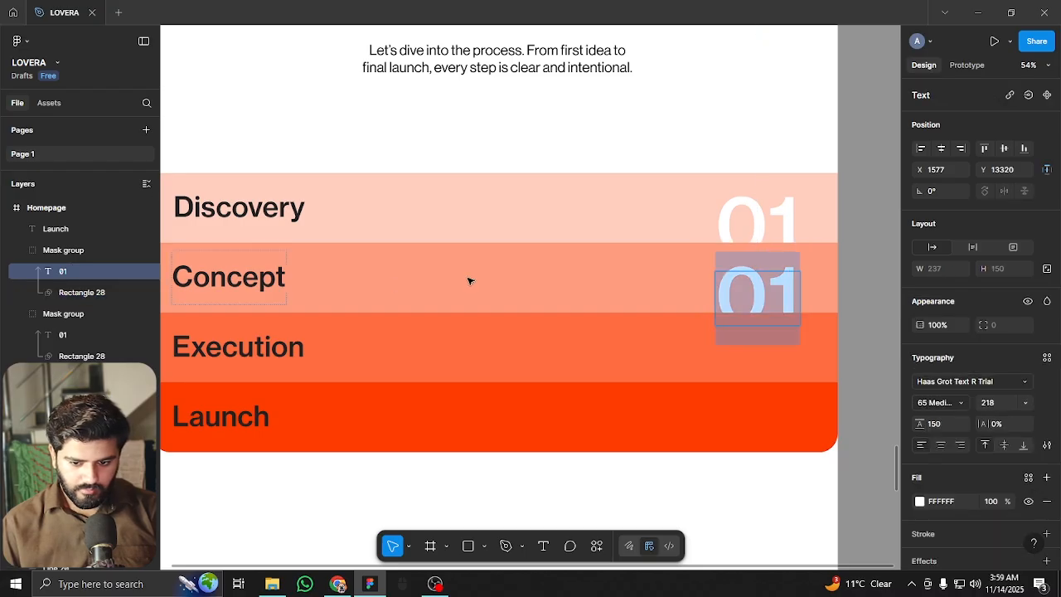
pyautogui.write('02')
pyautogui.press('Escape')
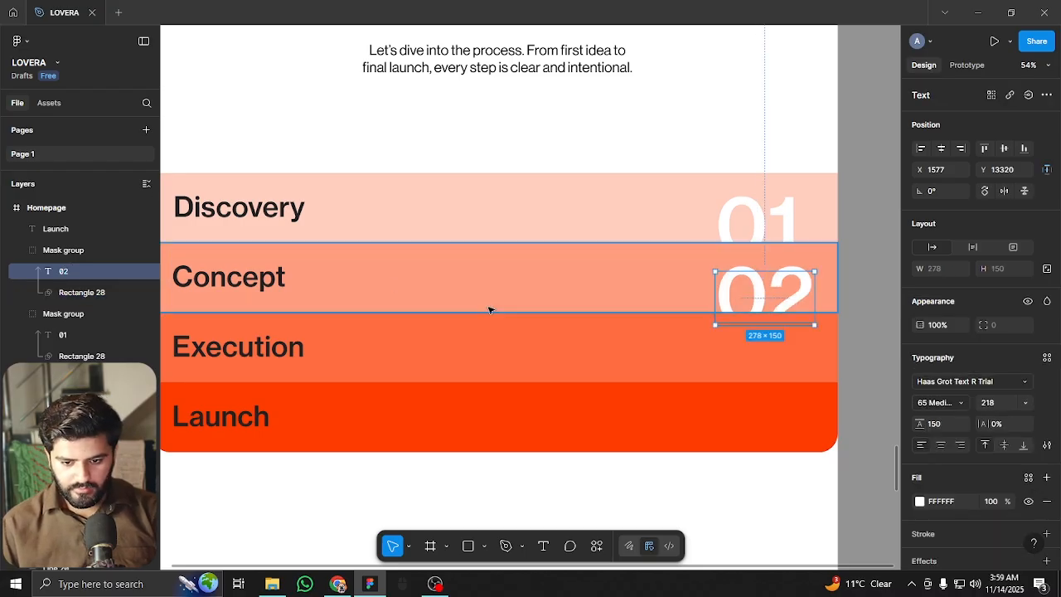
pyautogui.press('Escape')
# Copy the 02 group into the Execution row and change it to '03'
pyautogui.click(776, 292)
pyautogui.moveTo(775, 292); pyautogui.dragTo(776, 359)
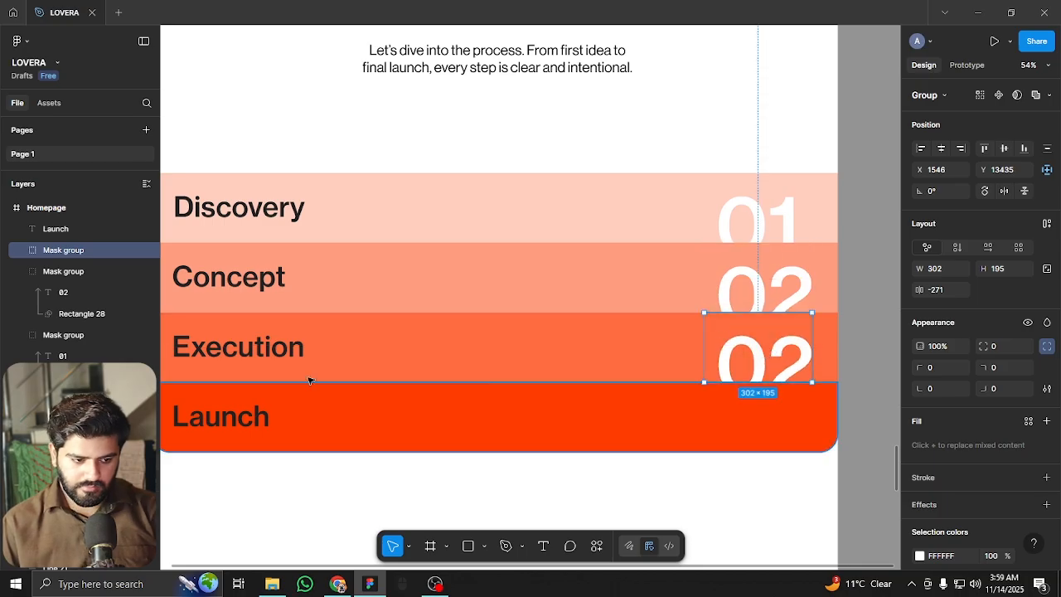
pyautogui.press('Return')
pyautogui.click(64, 272)
pyautogui.press('Return')
pyautogui.write('03')
pyautogui.press('Escape')
pyautogui.moveTo(791, 362)
pyautogui.mouseDown()
pyautogui.moveTo(789, 428)
pyautogui.moveTo(783, 354)
pyautogui.mouseUp()
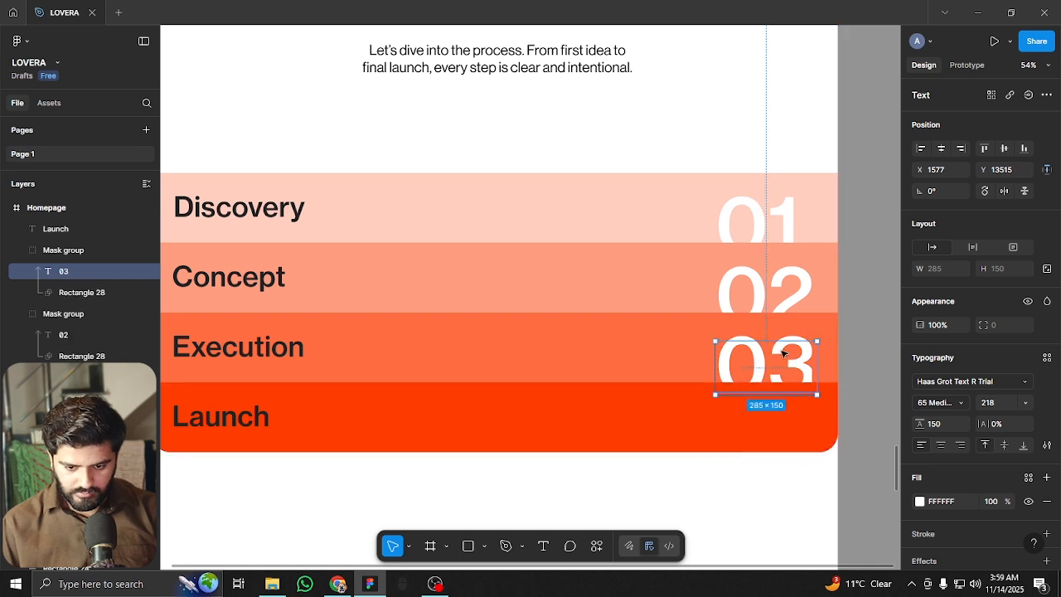
# Copy the 03 group into the Launch row and change it to '04'
pyautogui.click(93, 252)
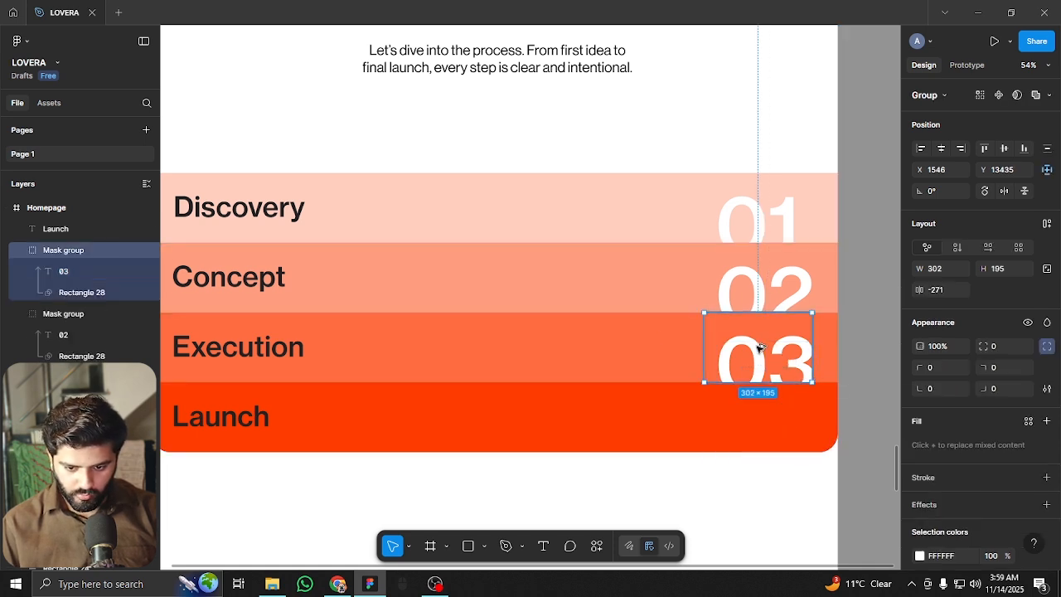
pyautogui.moveTo(765, 375); pyautogui.dragTo(772, 423)
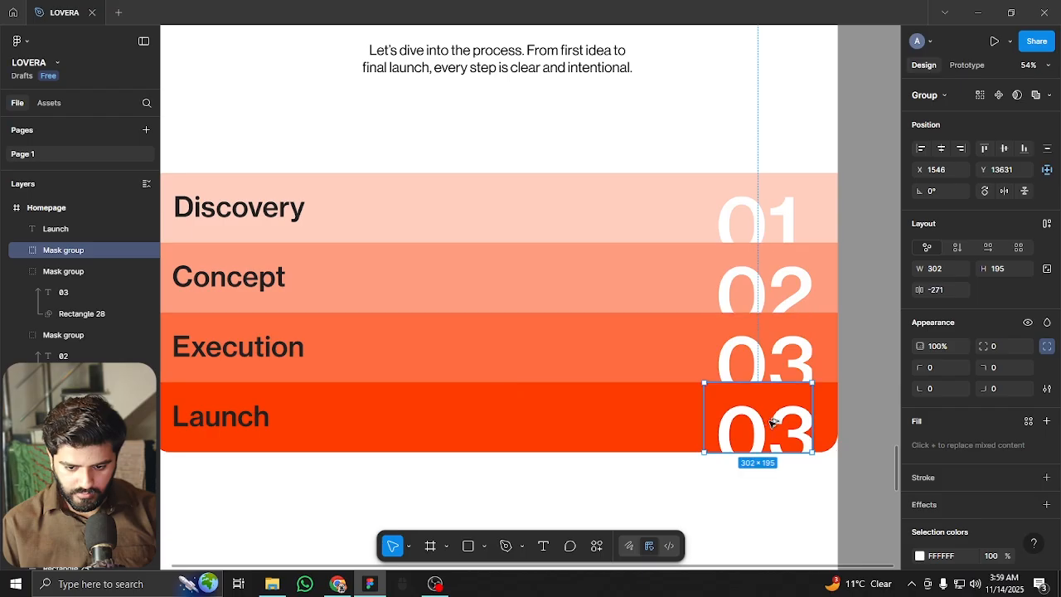
pyautogui.press('Return')
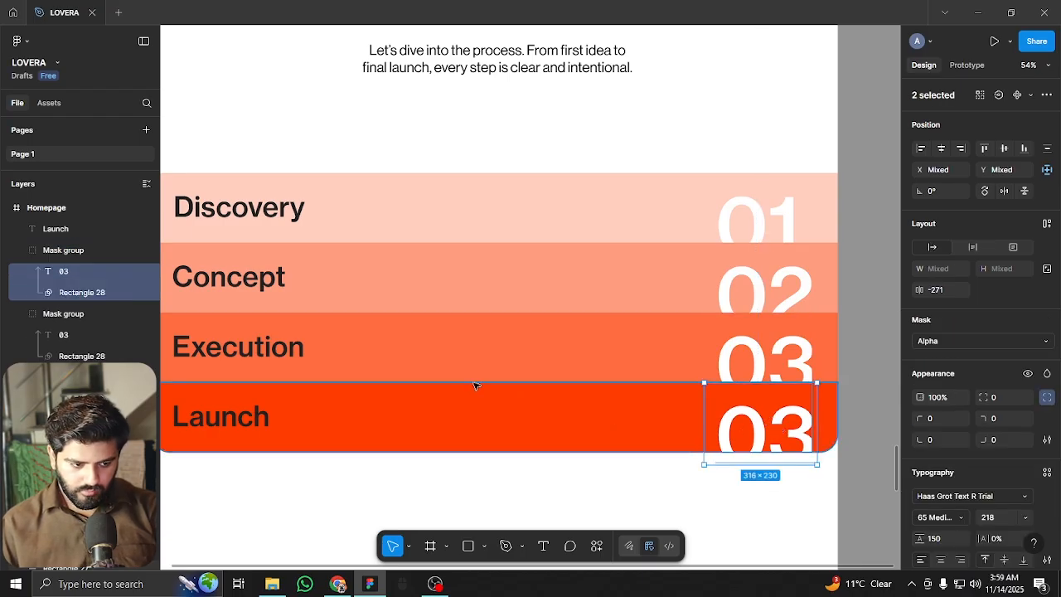
pyautogui.click(74, 276)
pyautogui.press('Return')
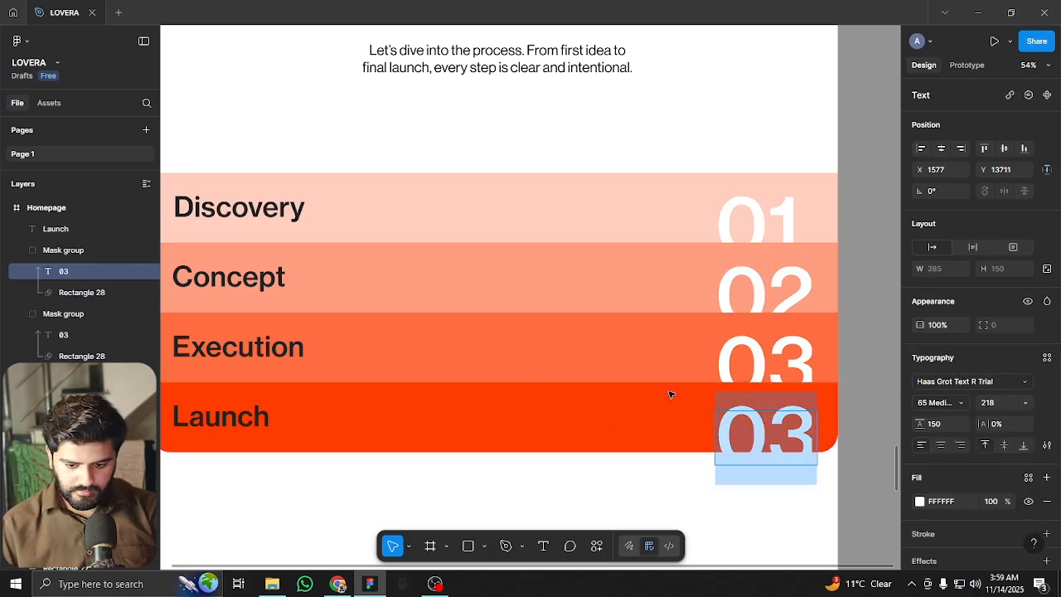
pyautogui.write('04')
pyautogui.press('Escape')
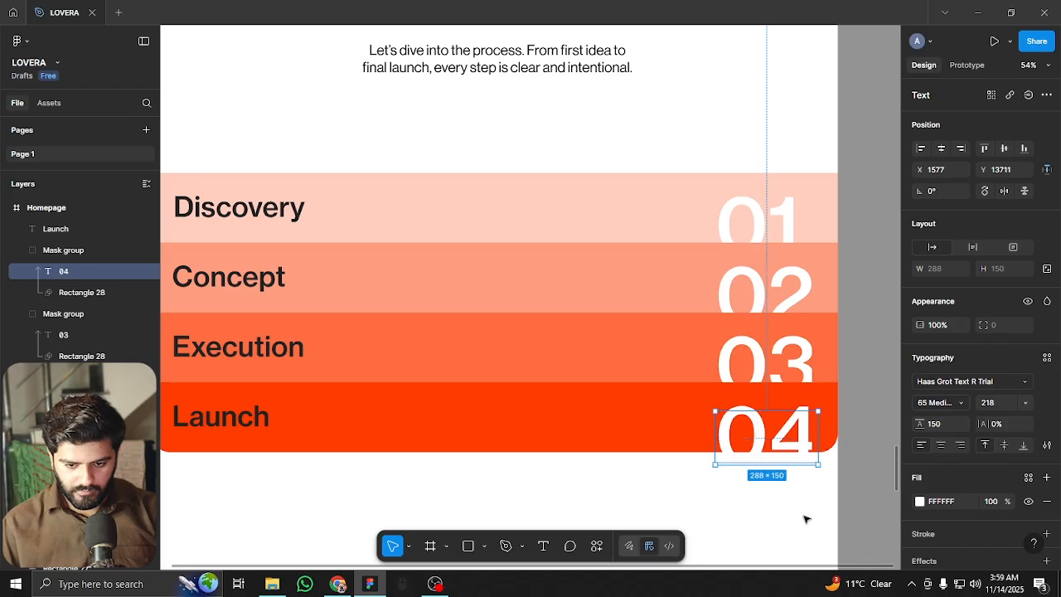
pyautogui.press('Escape')
# Select numbers 01–04 together and snap them right onto one grid column
pyautogui.click(779, 364)
pyautogui.keyDown('shift'); pyautogui.click(763, 282); pyautogui.keyUp('shift')
pyautogui.keyDown('shift'); pyautogui.click(775, 219); pyautogui.keyUp('shift')
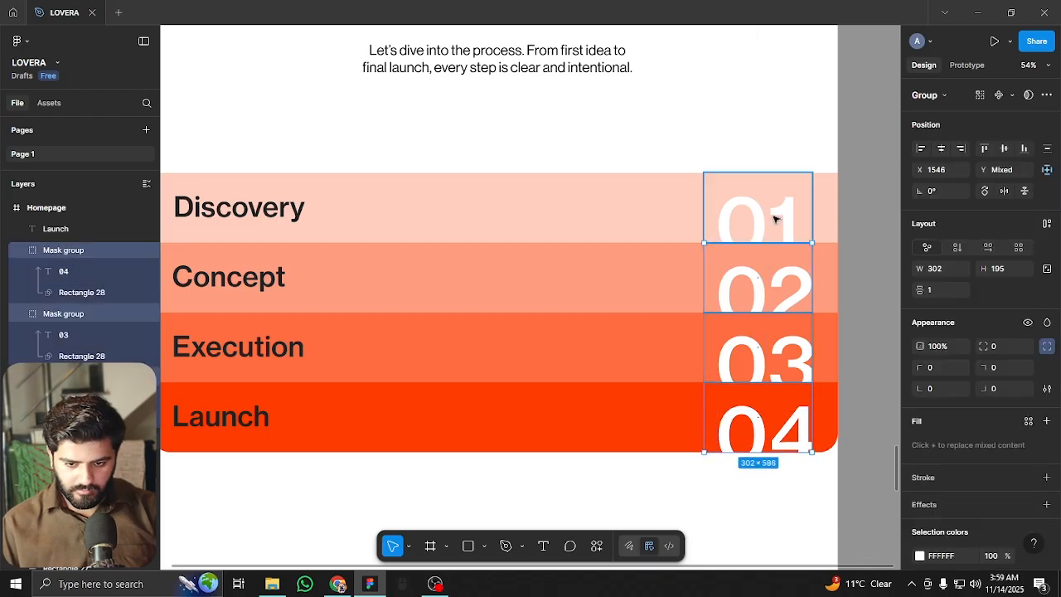
pyautogui.hotkey('ctrl', 'shift', '4')
pyautogui.moveTo(786, 228); pyautogui.dragTo(788, 229)
pyautogui.hotkey('ctrl', 'shift', '4')
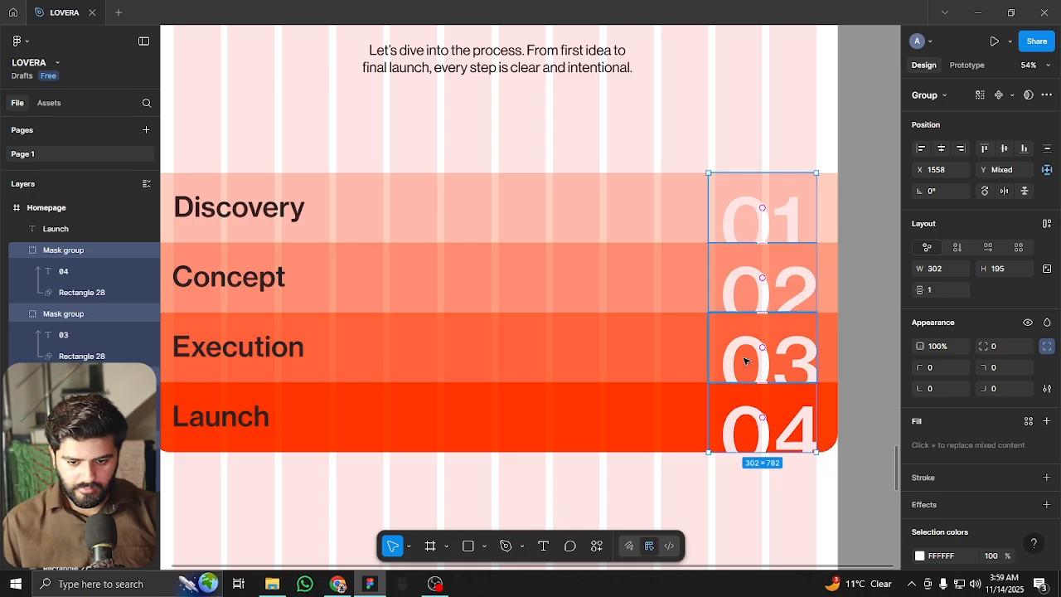
pyautogui.press('Escape')
# Select every Process list layer and nudge the group up, then back down
pyautogui.scroll(-3, 719, 420)
pyautogui.scroll(-2, 705, 445)
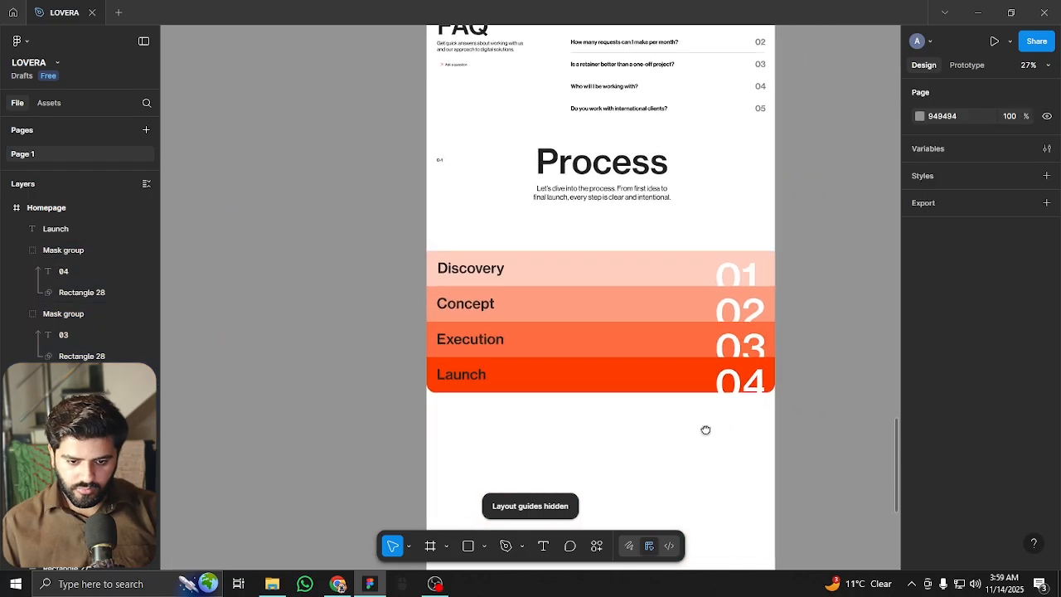
pyautogui.scroll(2, 660, 293)
pyautogui.scroll(1, 680, 222)
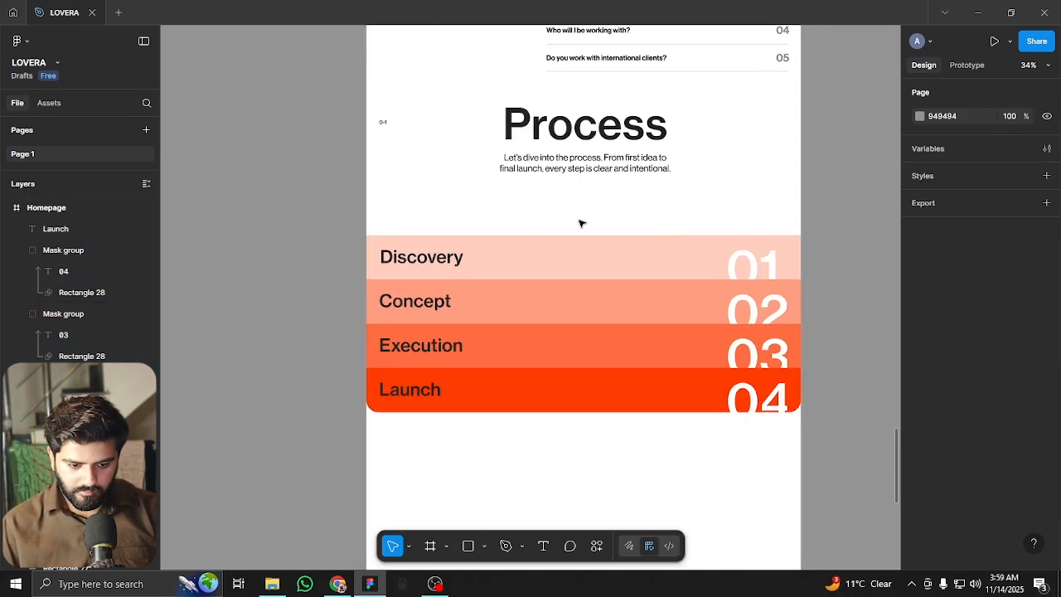
pyautogui.moveTo(305, 209); pyautogui.dragTo(821, 441)
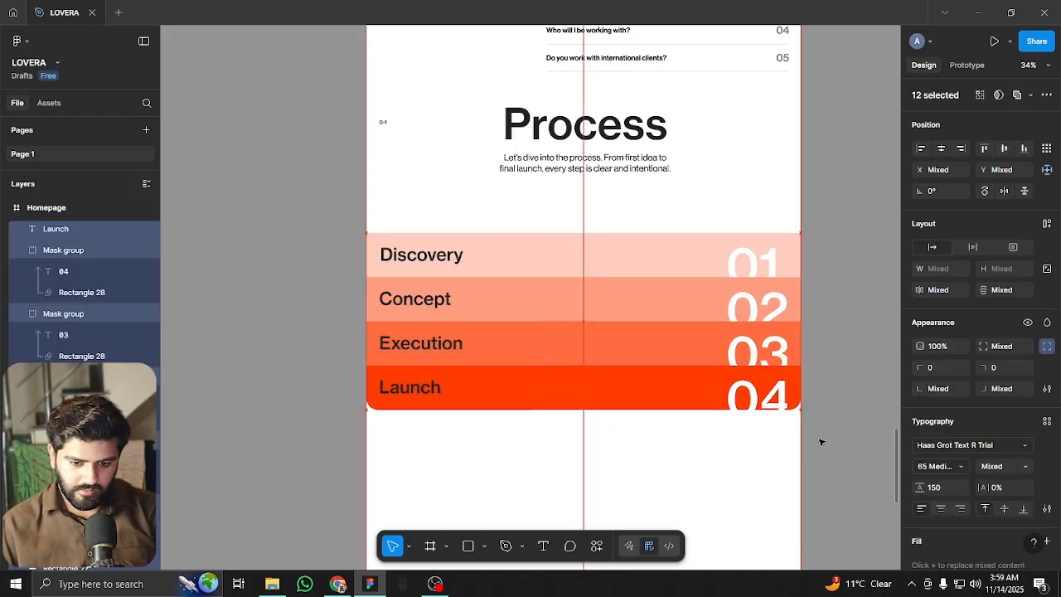
pyautogui.hotkey('shift', 'Up')
pyautogui.hotkey('shift', 'Up')
pyautogui.hotkey('shift', 'Up')
pyautogui.hotkey('shift', 'Up')
pyautogui.hscroll(-1, 790, 436)
pyautogui.hotkey('shift', 'Down')
pyautogui.hotkey('shift', 'Down')
pyautogui.hotkey('shift', 'Down')
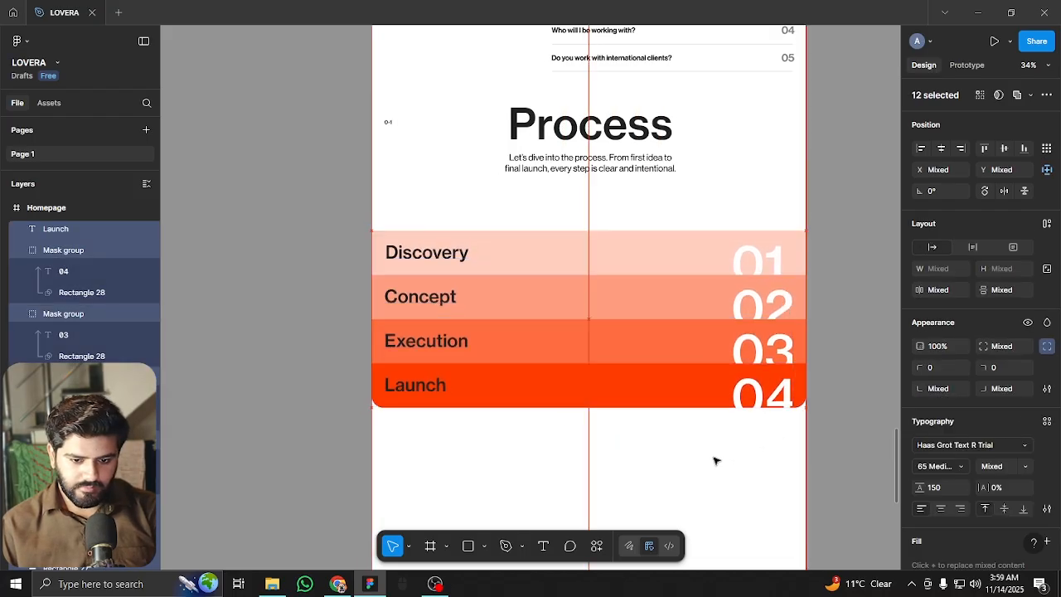
pyautogui.click(616, 408)
# Scroll down to the empty area below the Process list
pyautogui.scroll(-5, 616, 403)
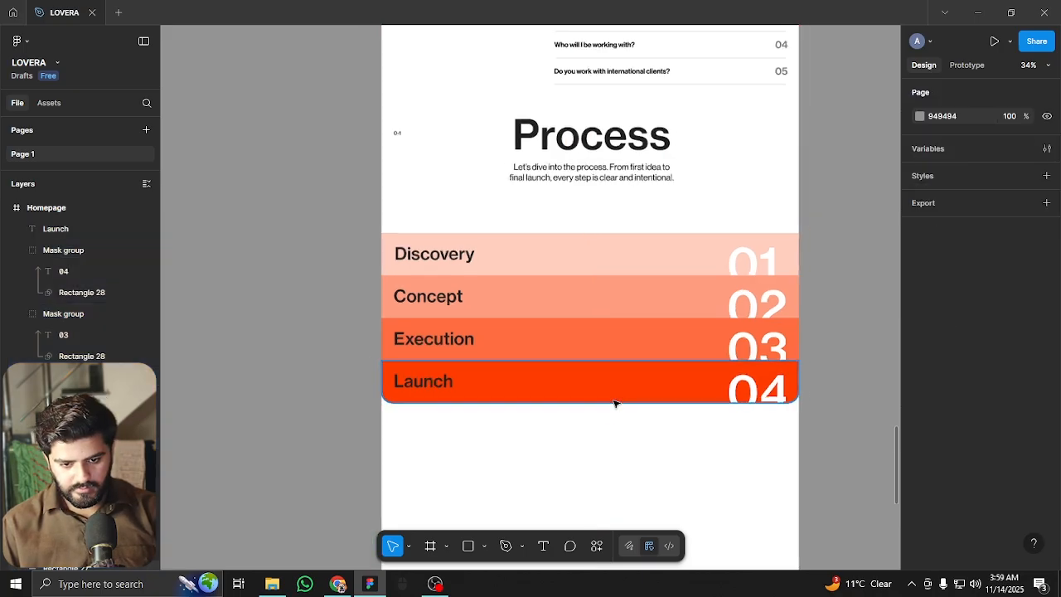
pyautogui.scroll(5, 525, 379)
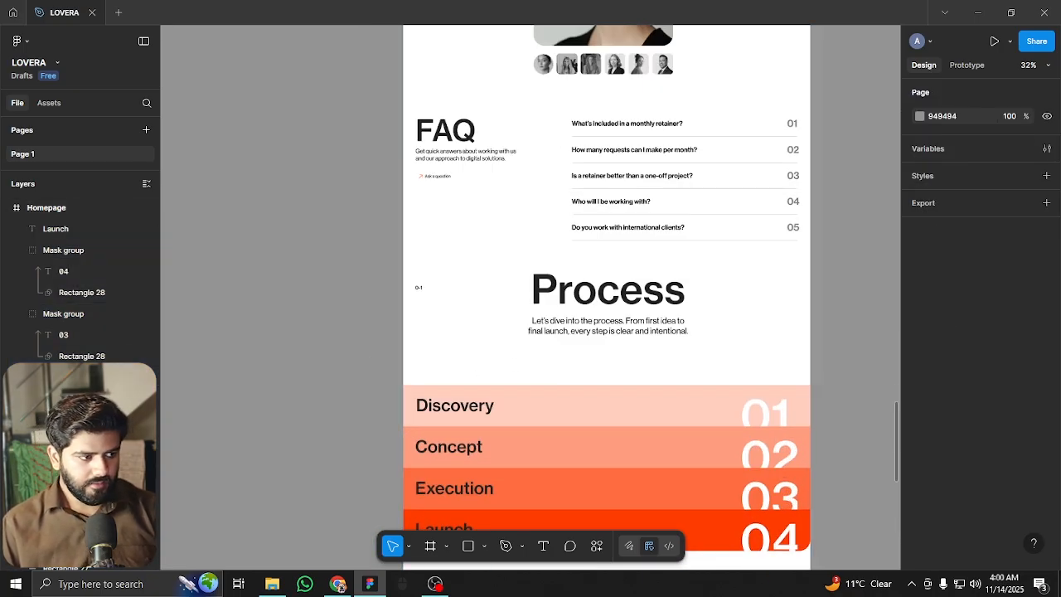
pyautogui.scroll(-5, 471, 412)
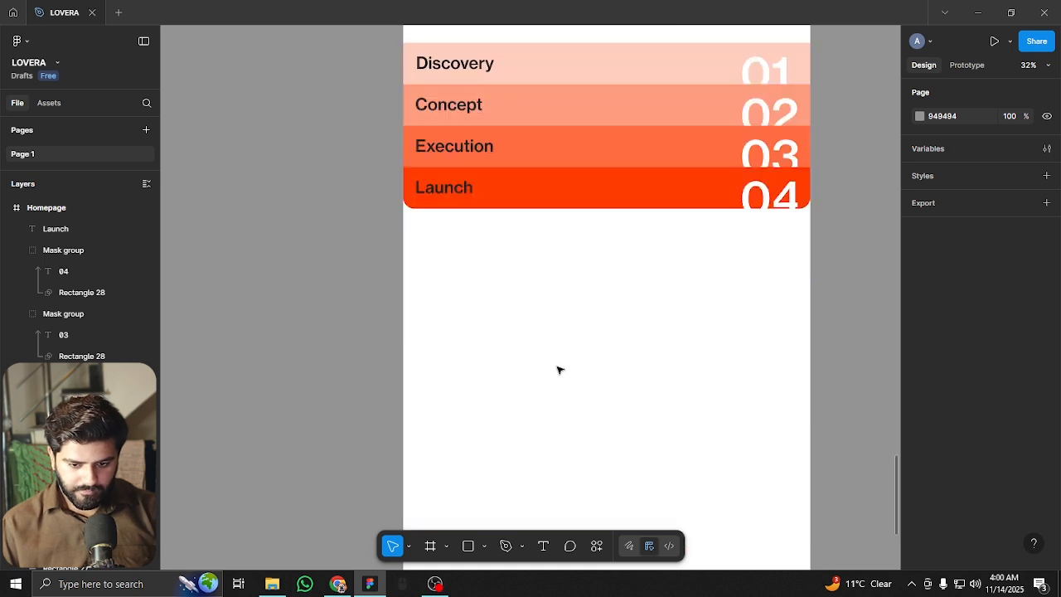
pyautogui.scroll(-2, 552, 451)
pyautogui.hscroll(1, 495, 521)
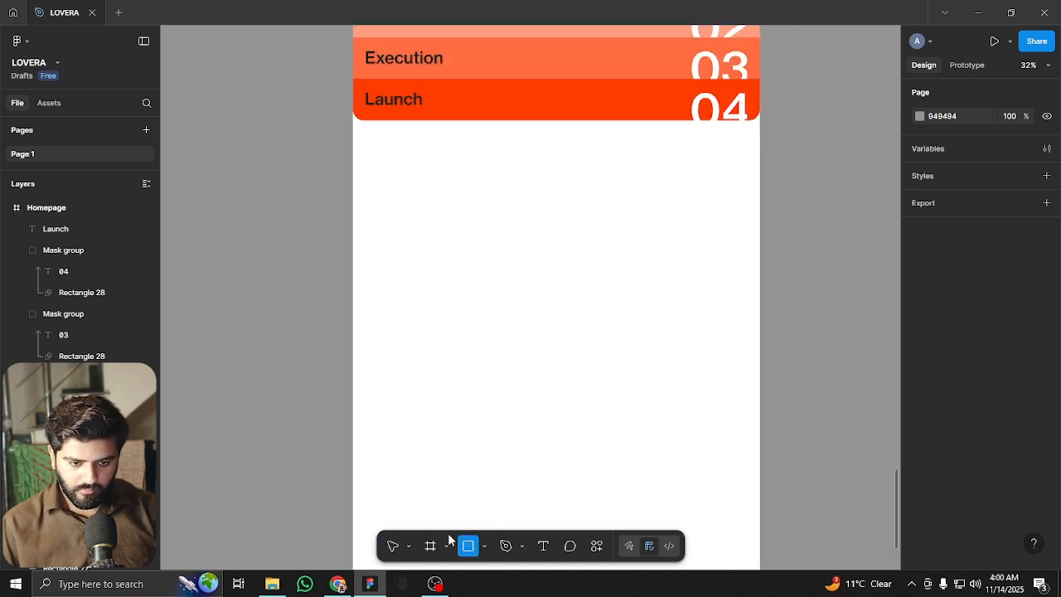
# Draw a full 1920-wide rectangle directly beneath the Process list
pyautogui.moveTo(379, 190)
pyautogui.mouseDown()
pyautogui.moveTo(627, 315)
pyautogui.moveTo(668, 384)
pyautogui.mouseUp()
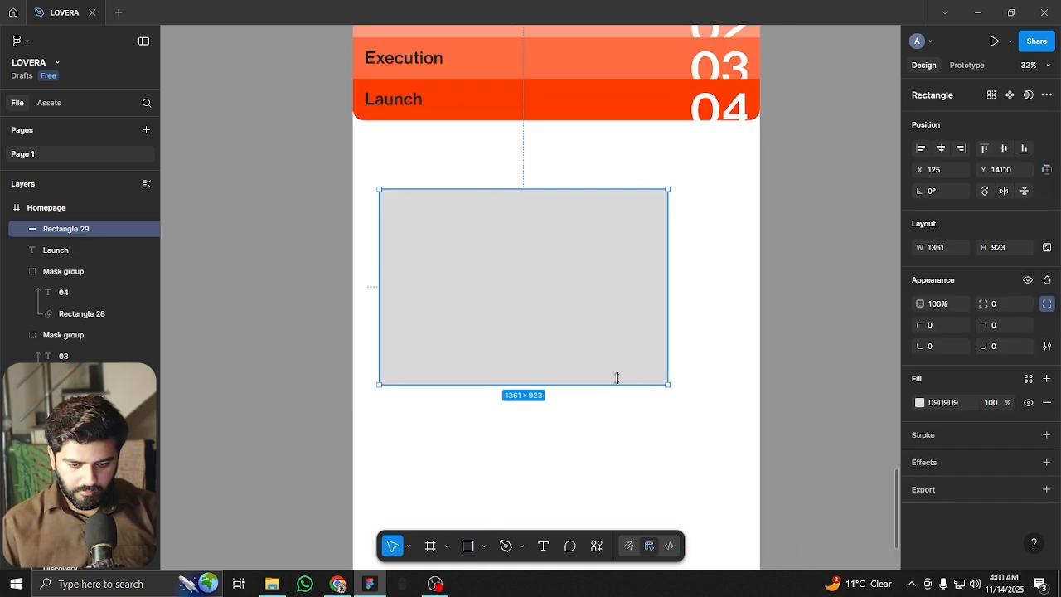
pyautogui.hotkey('shift', 'g')
pyautogui.moveTo(724, 286); pyautogui.dragTo(761, 284)
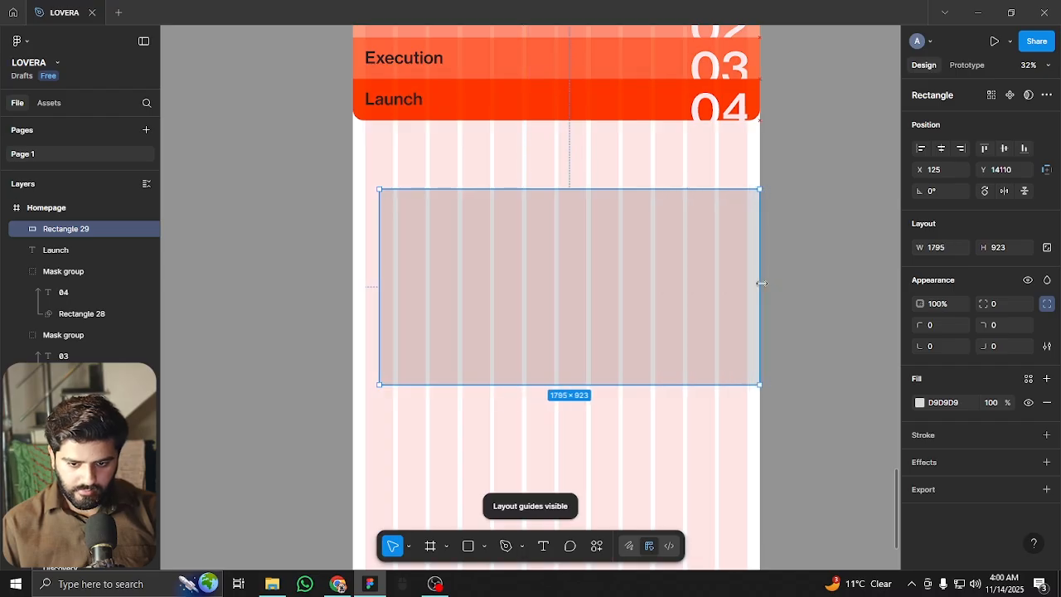
pyautogui.moveTo(379, 282); pyautogui.dragTo(354, 282)
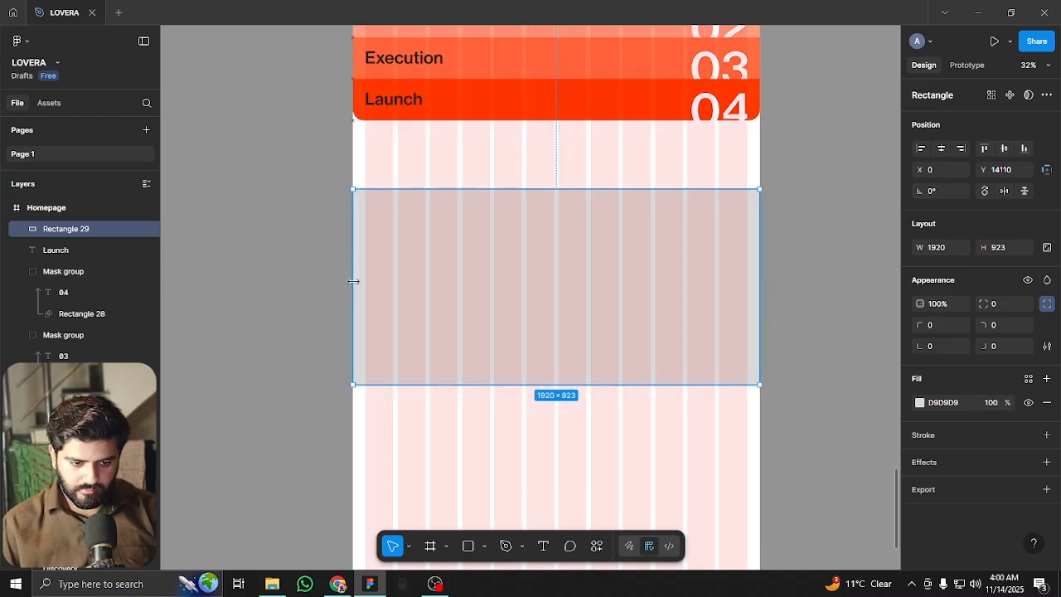
pyautogui.moveTo(578, 305); pyautogui.dragTo(579, 211)
# Fill the new rectangle black and send it behind the Launch row
pyautogui.scroll(-5, 580, 210)
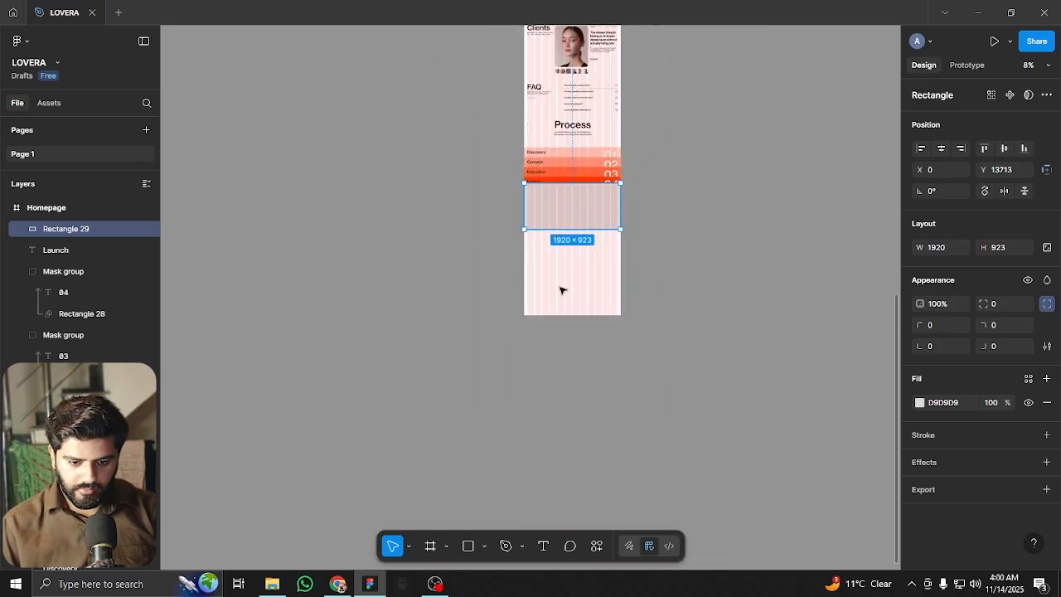
pyautogui.rightClick(541, 288)
pyautogui.click(557, 305)
pyautogui.moveTo(572, 383); pyautogui.dragTo(576, 524)
pyautogui.scroll(-5, 569, 383)
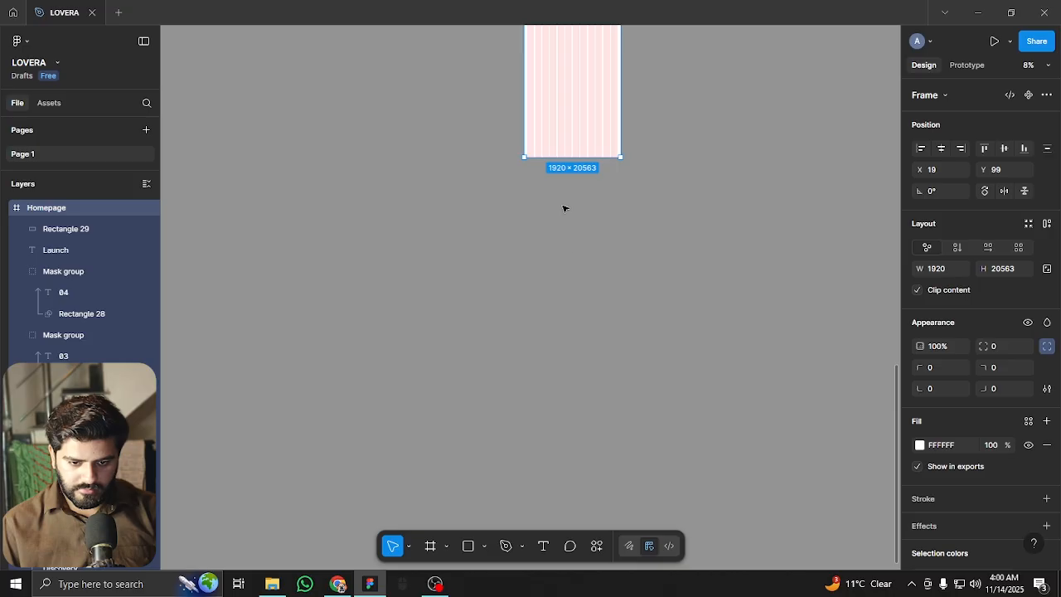
pyautogui.moveTo(590, 279); pyautogui.dragTo(597, 324)
pyautogui.scroll(5, 596, 324)
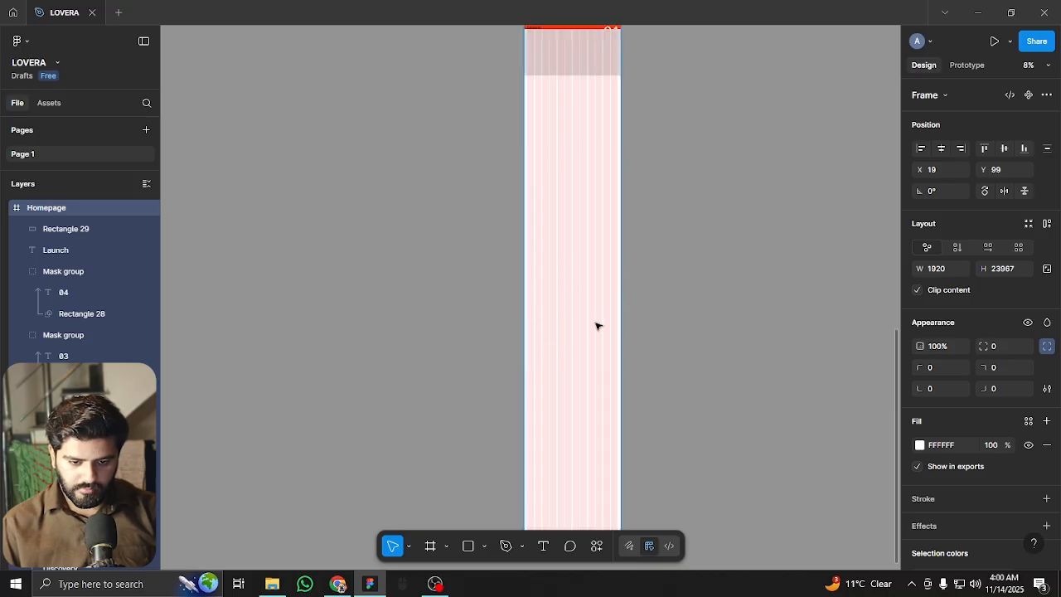
pyautogui.scroll(3, 569, 204)
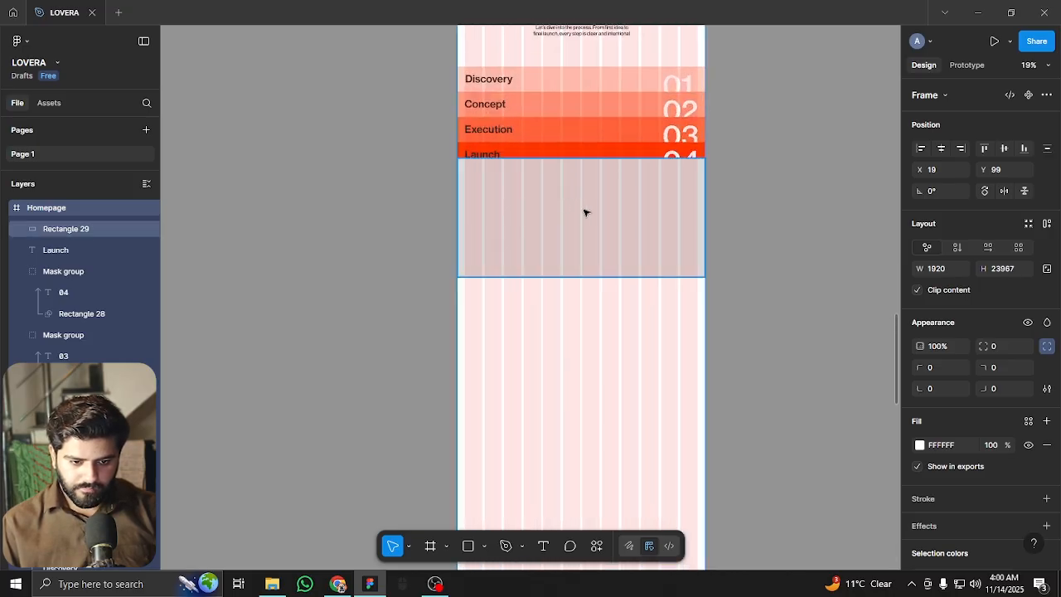
pyautogui.click(586, 213)
pyautogui.hotkey('ctrl', 'shift', '4')
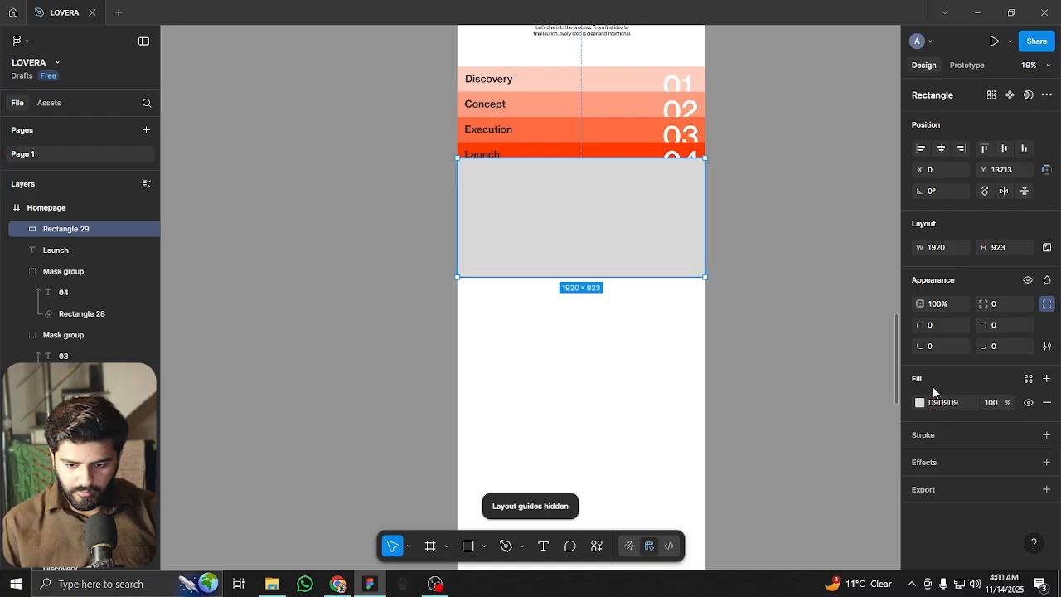
pyautogui.click(920, 403)
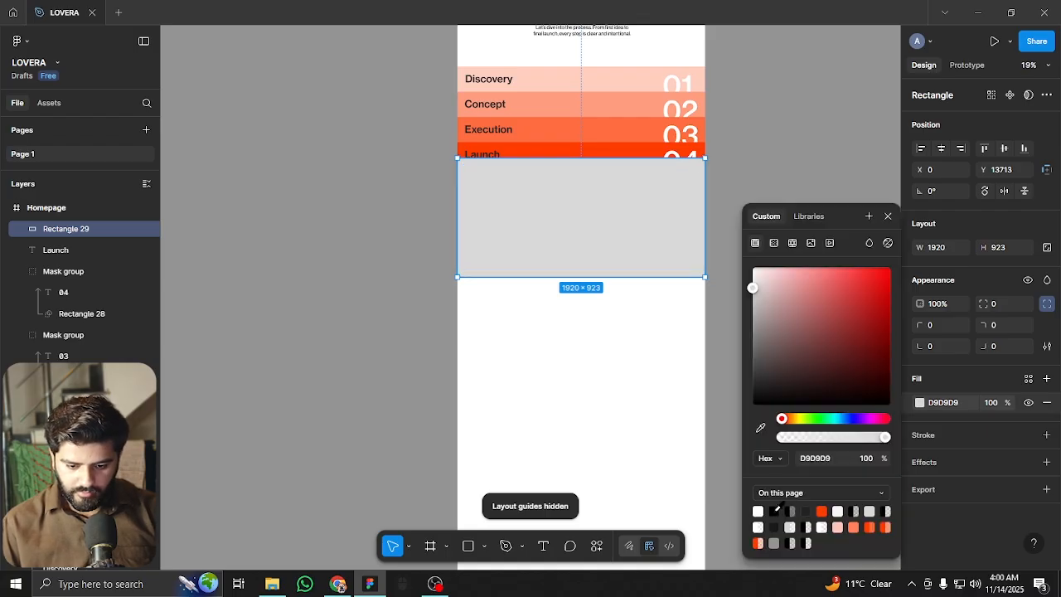
pyautogui.click(776, 509)
pyautogui.scroll(3, 651, 301)
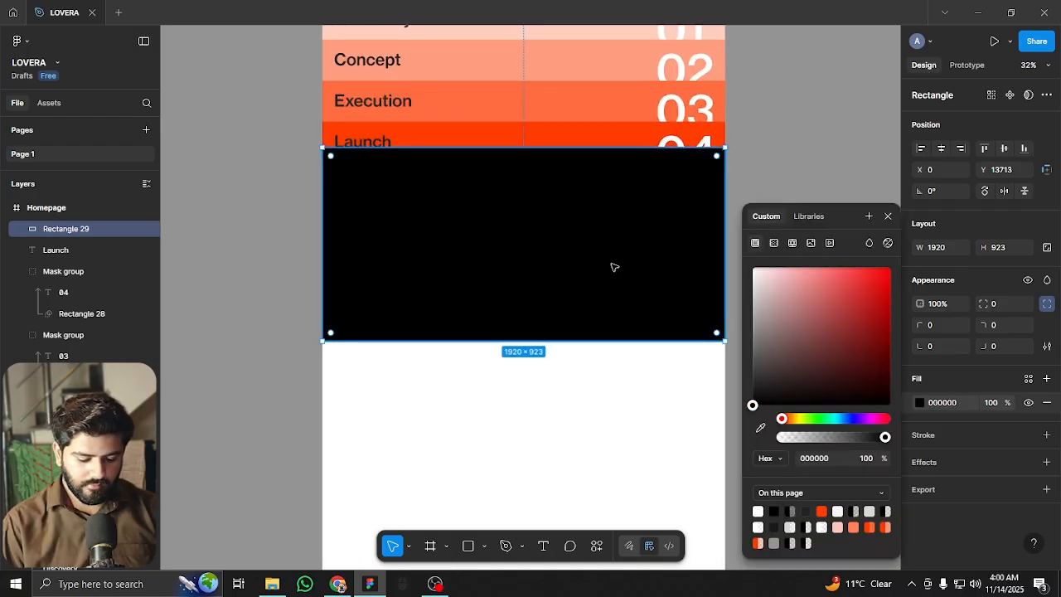
pyautogui.hotkey('ctrl', 'shift', '[')
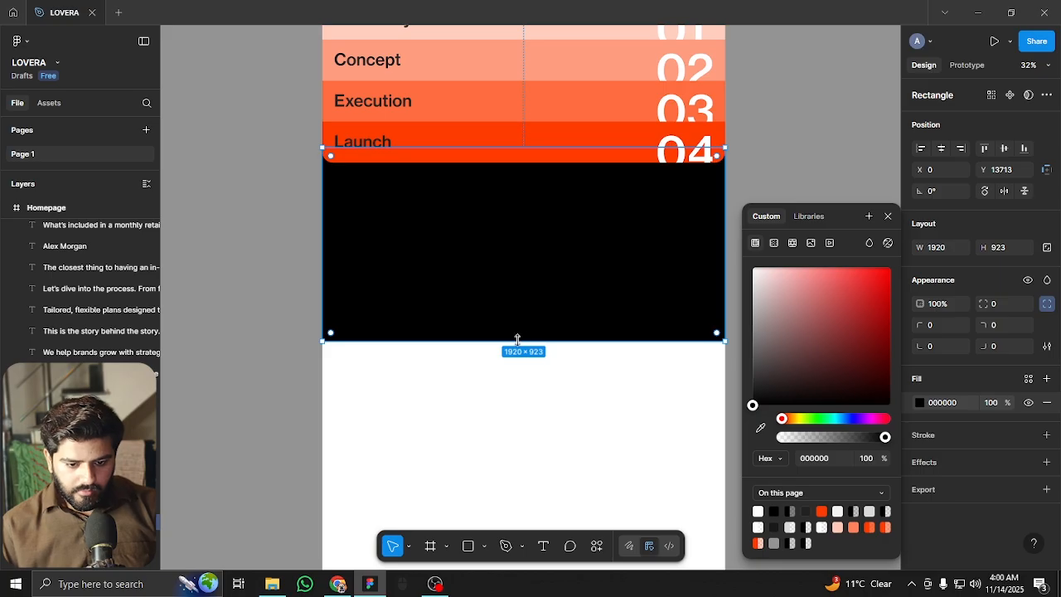
# Stretch the black rectangle down until its height reads 6177
pyautogui.moveTo(523, 313); pyautogui.dragTo(530, 507)
pyautogui.scroll(-5, 518, 151)
pyautogui.moveTo(528, 455); pyautogui.dragTo(531, 406)
pyautogui.scroll(2, 516, 187)
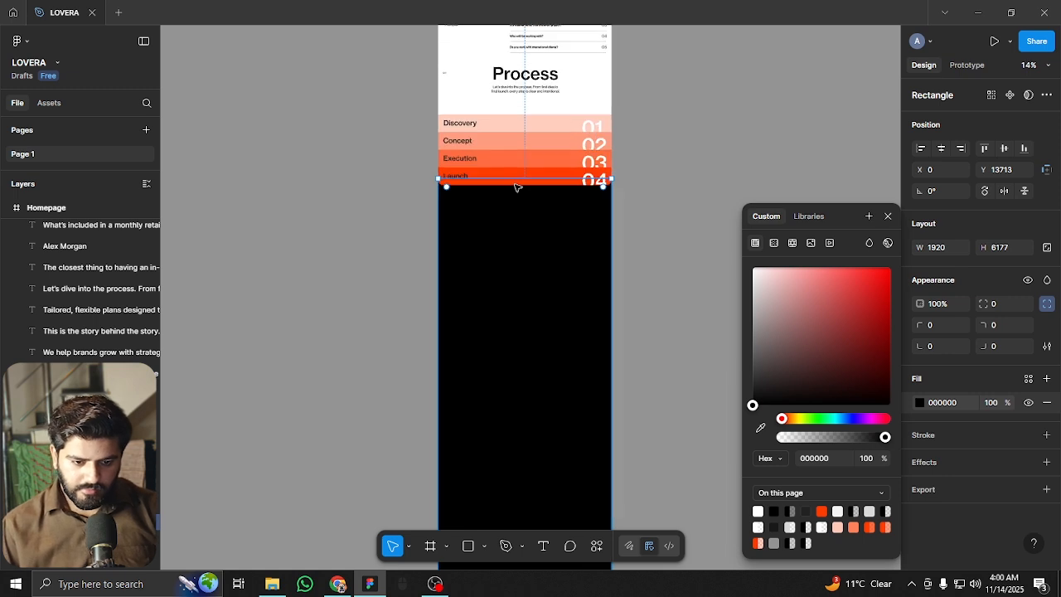
# Duplicate the Process heading and its description onto the black area below the Launch row
pyautogui.click(643, 287)
pyautogui.scroll(-1, 493, 116)
pyautogui.scroll(3, 547, 133)
pyautogui.moveTo(552, 131); pyautogui.dragTo(545, 286)
pyautogui.click(528, 143)
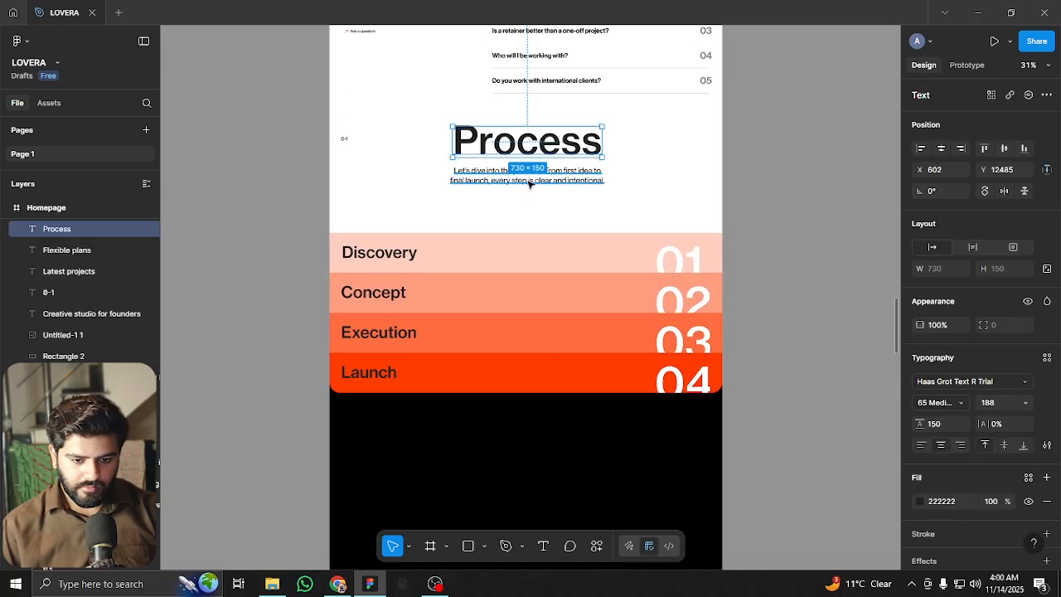
pyautogui.keyDown('shift'); pyautogui.click(530, 178); pyautogui.keyUp('shift')
pyautogui.moveTo(566, 142); pyautogui.dragTo(566, 425)
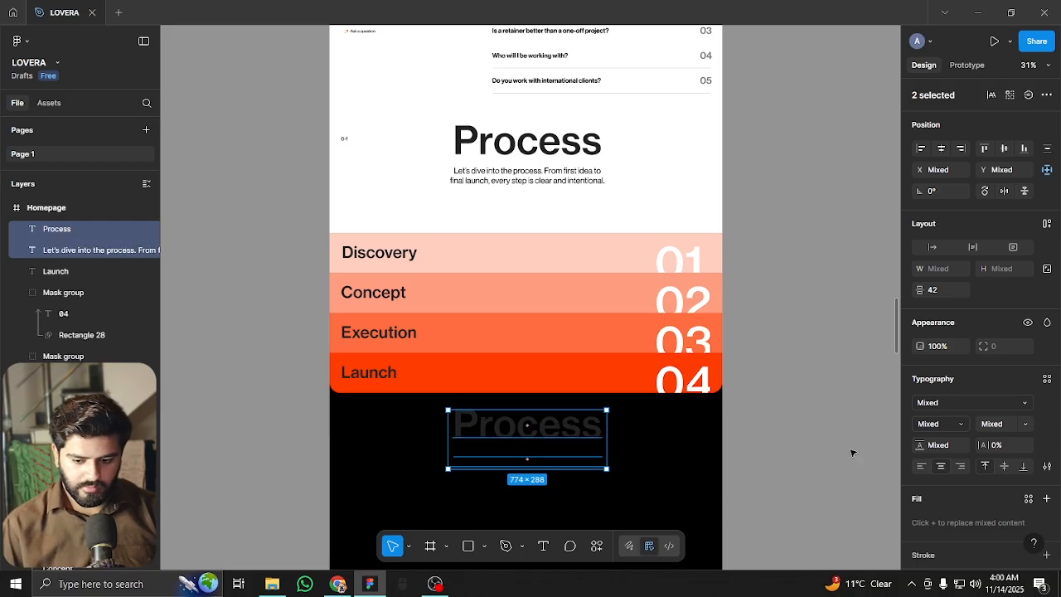
# Change both copied texts, the description and the Process heading, to white FFFFFF
pyautogui.scroll(-3, 967, 462)
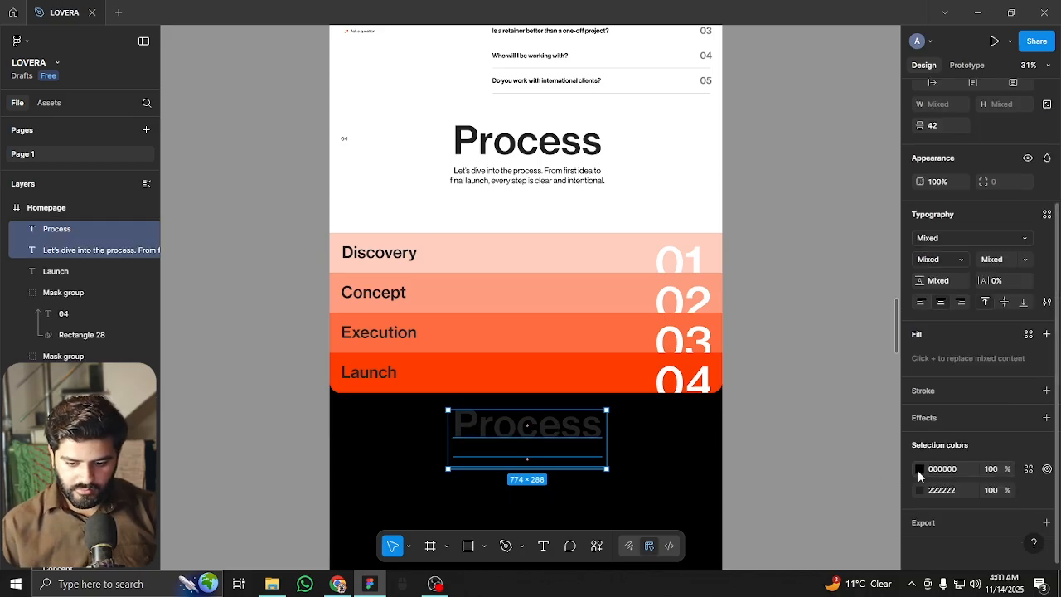
pyautogui.click(919, 471)
pyautogui.moveTo(822, 381); pyautogui.dragTo(640, 161)
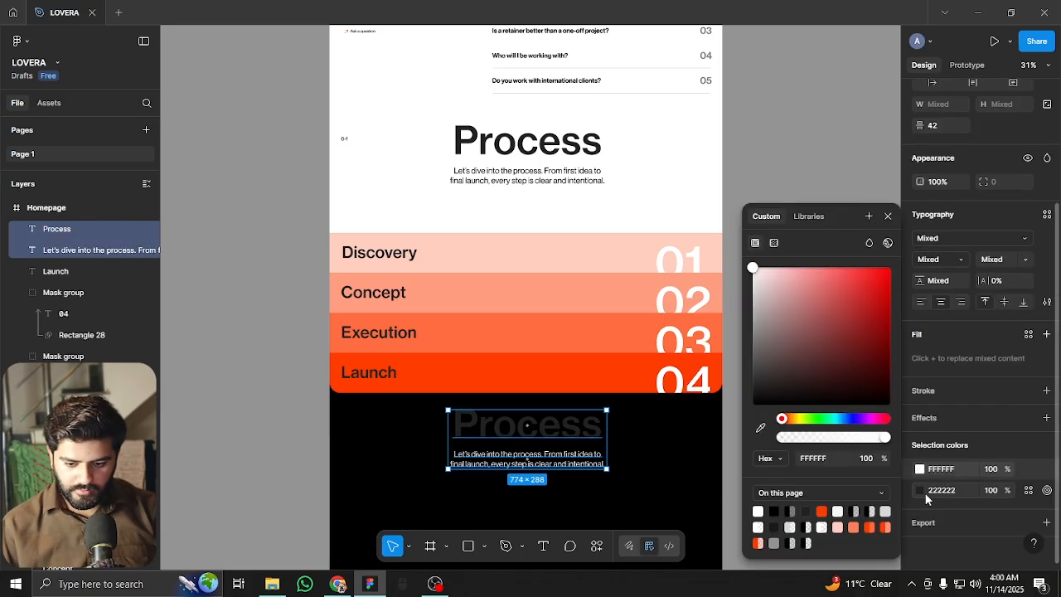
pyautogui.click(919, 489)
pyautogui.moveTo(794, 322); pyautogui.dragTo(750, 264)
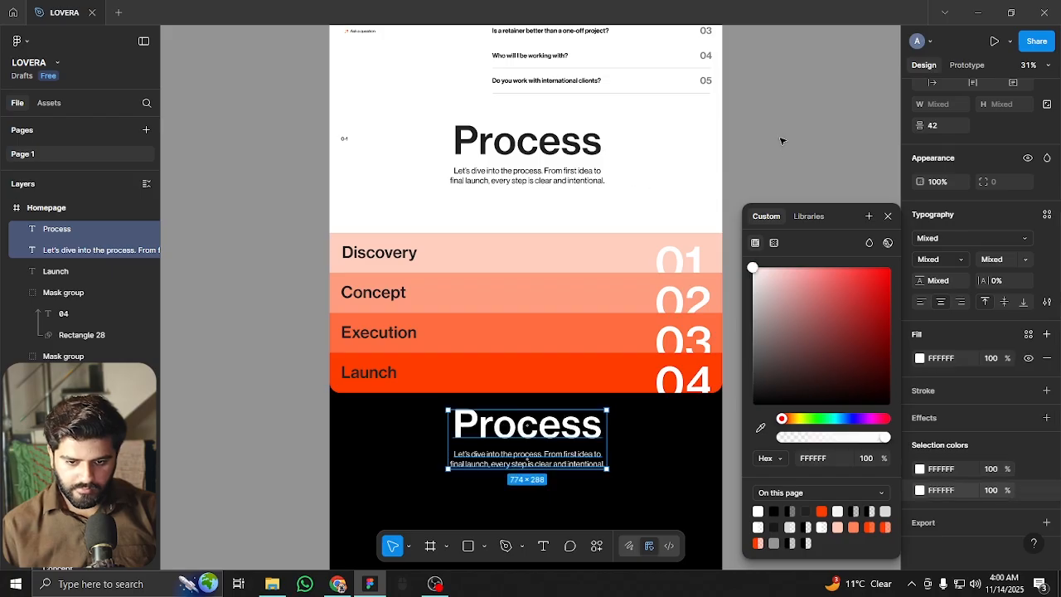
pyautogui.press('Escape')
pyautogui.press('Escape')
pyautogui.scroll(-2, 596, 349)
pyautogui.scroll(5, 597, 332)
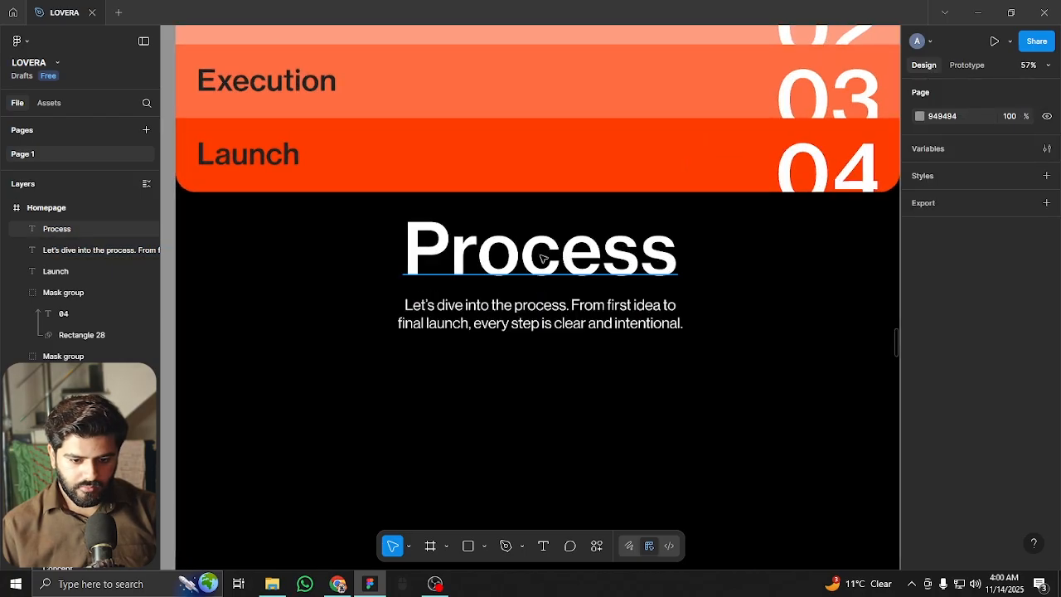
# Nudge the white texts down and rewrite the heading as two-line 'Stats & facts' with line height 170
pyautogui.click(543, 260)
pyautogui.keyDown('shift'); pyautogui.click(550, 323); pyautogui.keyUp('shift')
pyautogui.moveTo(542, 247); pyautogui.dragTo(542, 268)
pyautogui.click(715, 244)
pyautogui.doubleClick(587, 285)
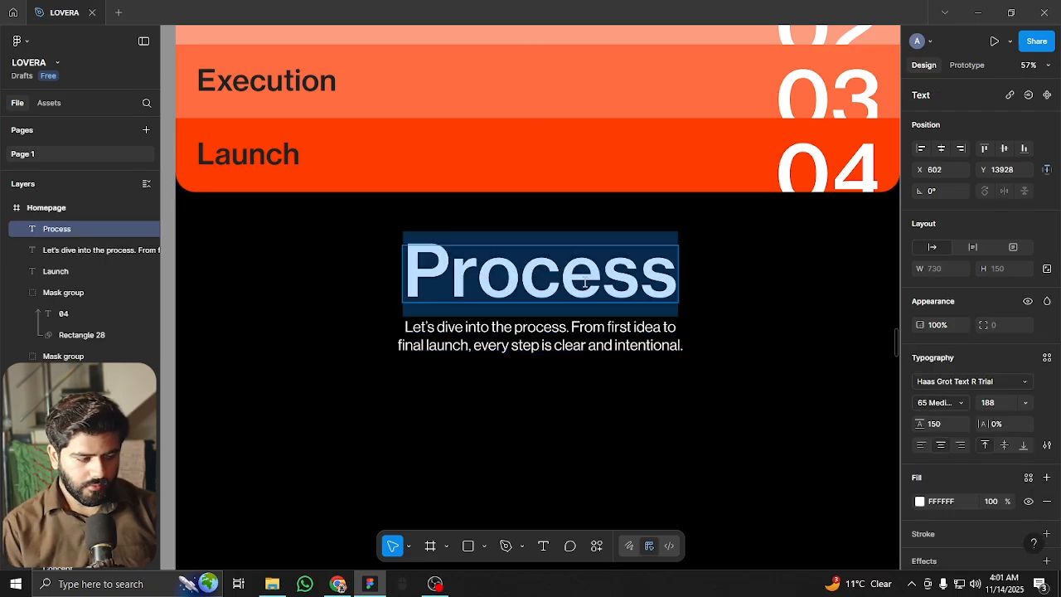
pyautogui.write('Stats')
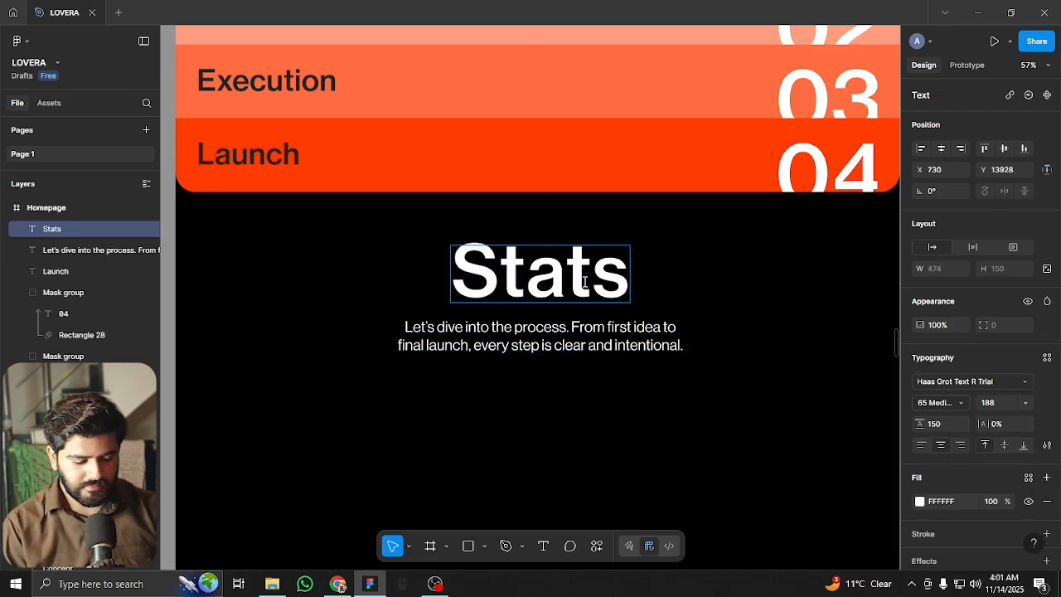
pyautogui.press('Return')
pyautogui.write('&')
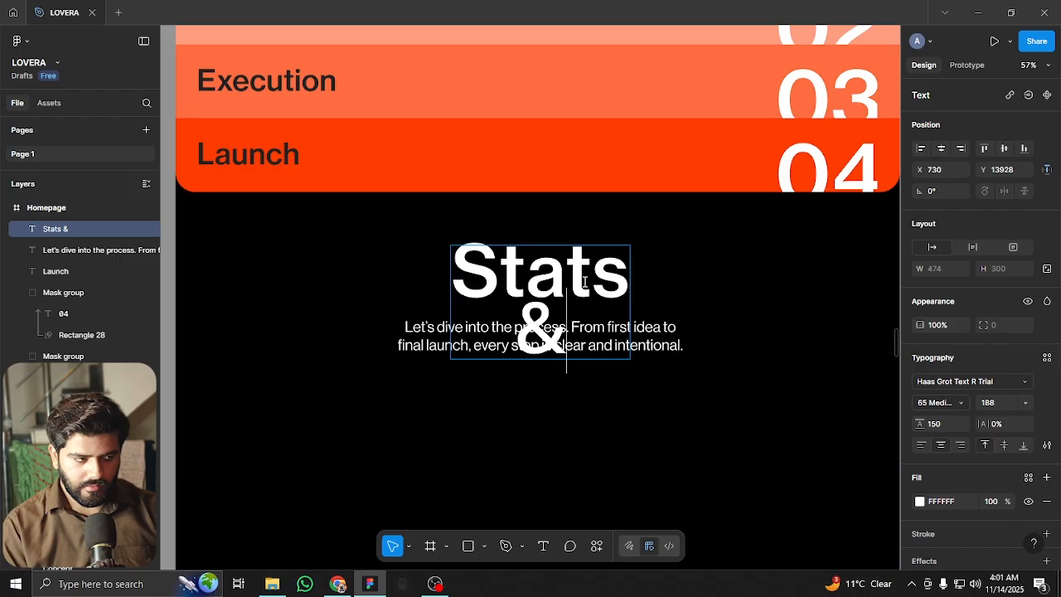
pyautogui.write(' facts')
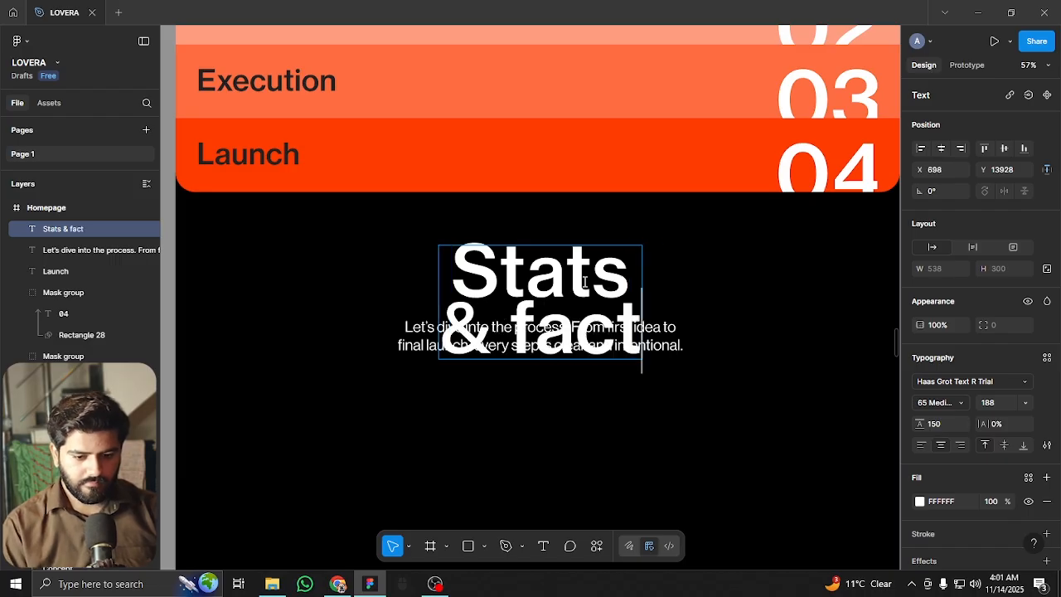
pyautogui.press('Escape')
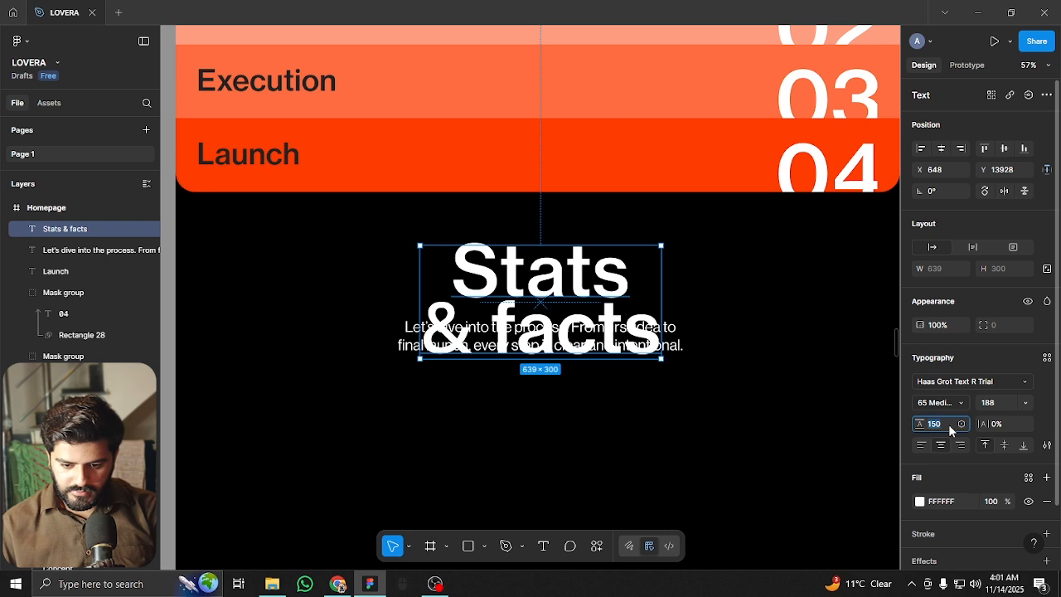
pyautogui.hotkey('shift', 'Up')
pyautogui.hotkey('shift', 'Up')
# Move the description lower and retype it as 'Proof in numbers. Because goo design should perform.'
pyautogui.moveTo(681, 346); pyautogui.dragTo(668, 402)
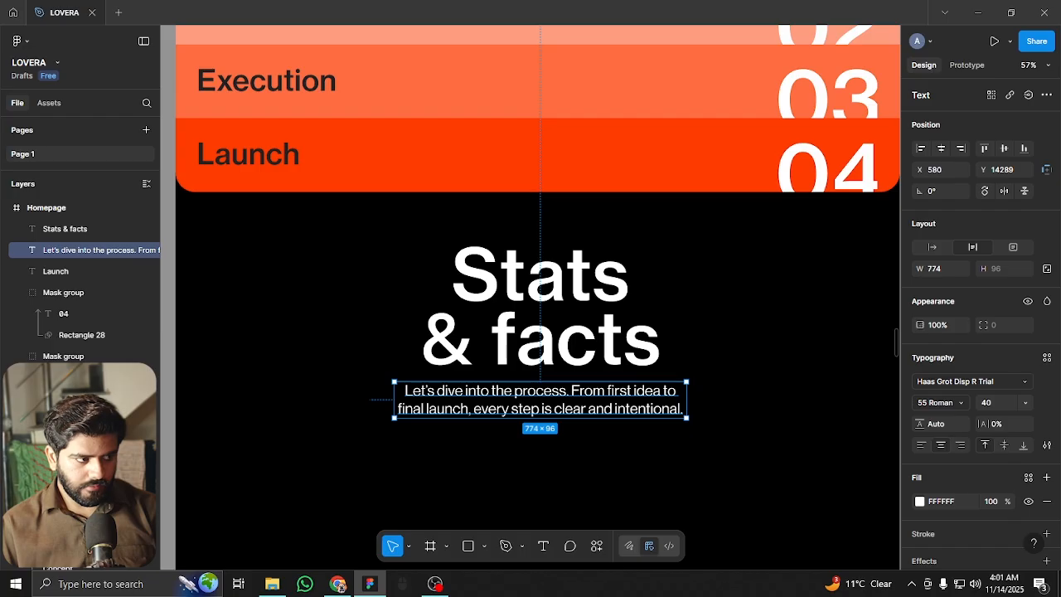
pyautogui.doubleClick(551, 412)
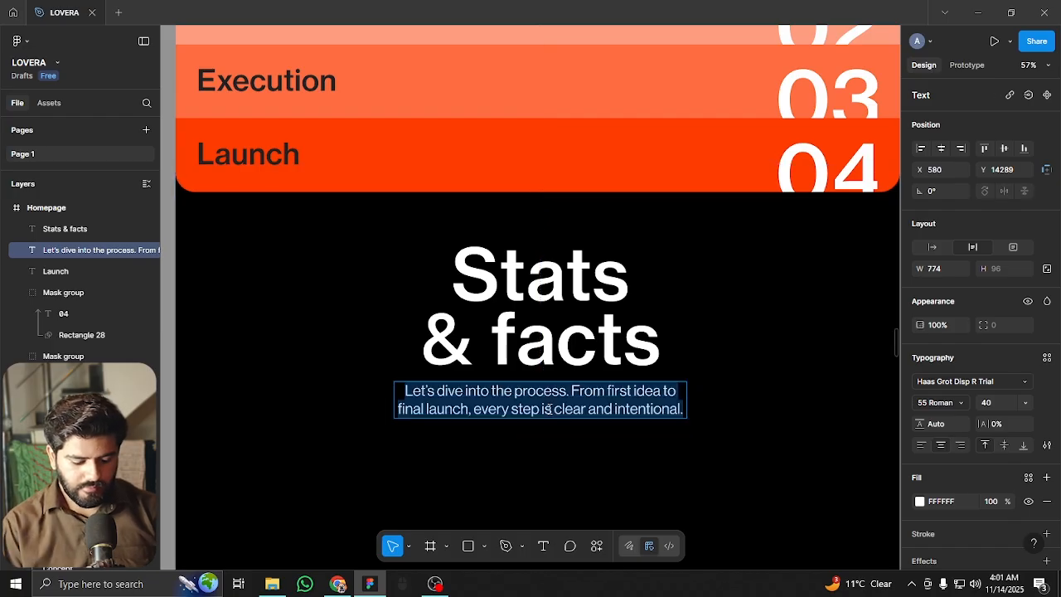
pyautogui.write('Proof in num')
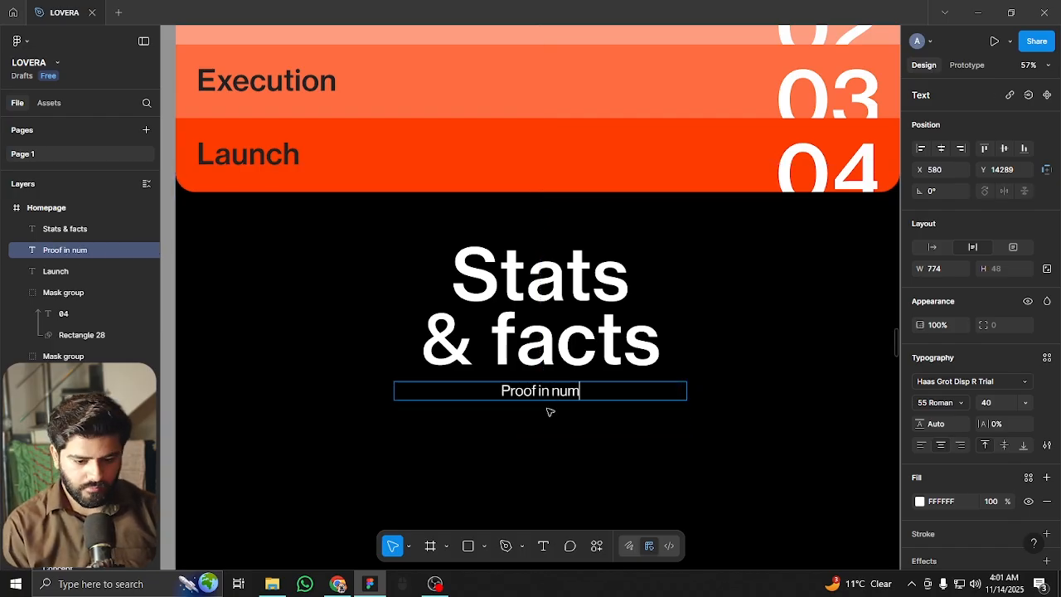
pyautogui.write('bers. Because goo design should perform.')
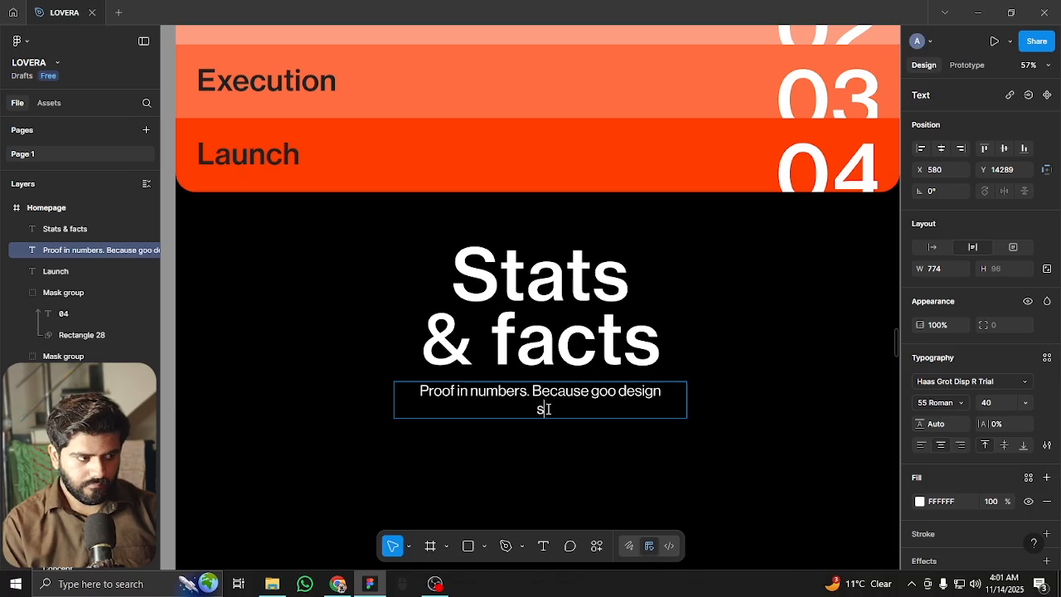
pyautogui.press('Escape')
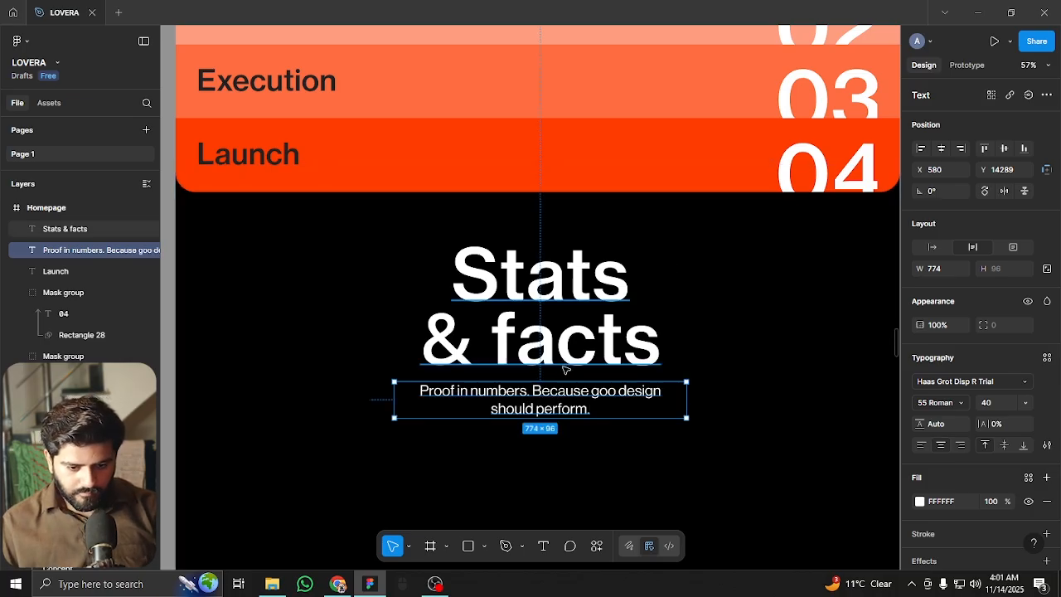
# Correct the tagline typo 'goo' to 'good'
pyautogui.click(619, 393)
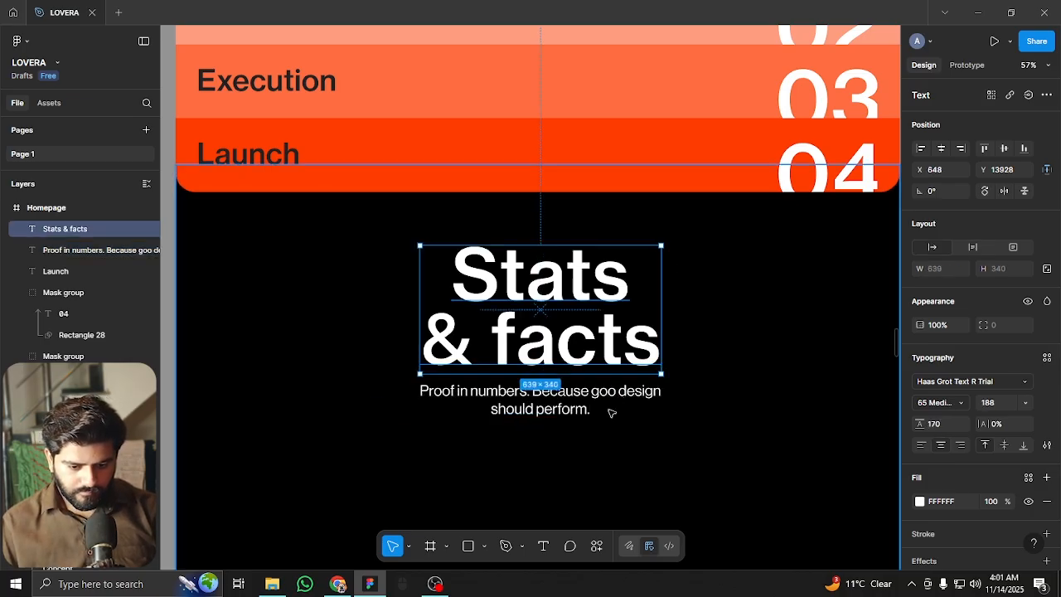
pyautogui.click(609, 411)
pyautogui.click(617, 400)
pyautogui.doubleClick(617, 396)
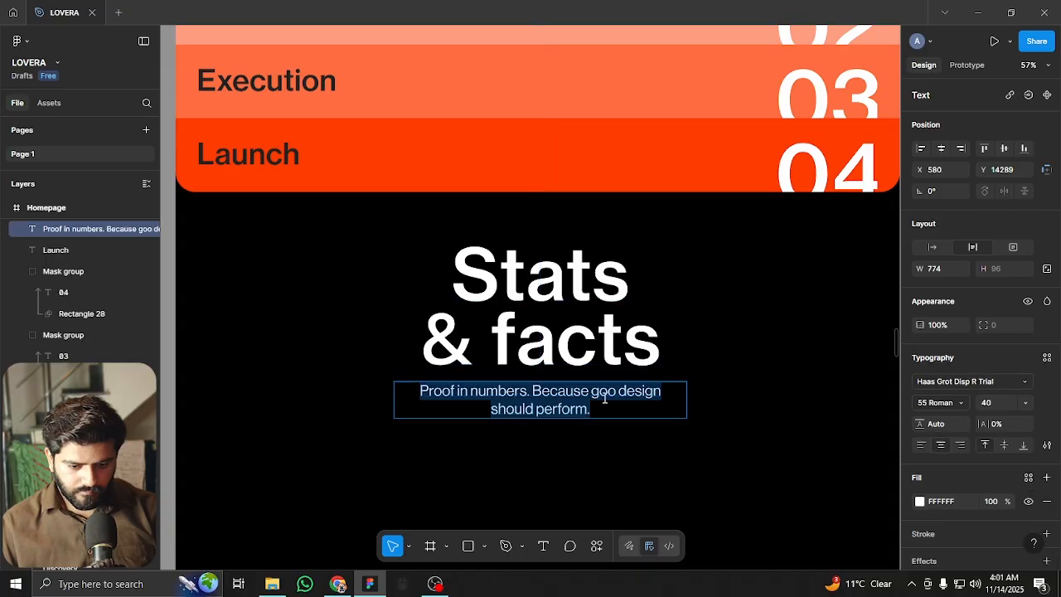
pyautogui.write('d')
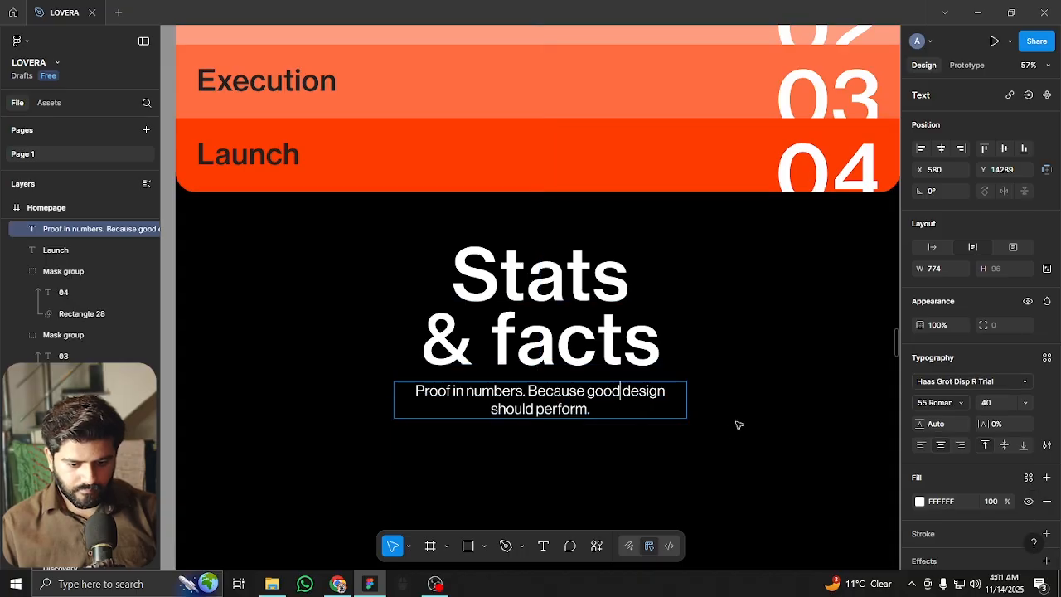
pyautogui.press('Escape')
pyautogui.click(644, 291)
pyautogui.keyDown('ctrl'); pyautogui.scroll(-3, 572, 282); pyautogui.keyUp('ctrl')
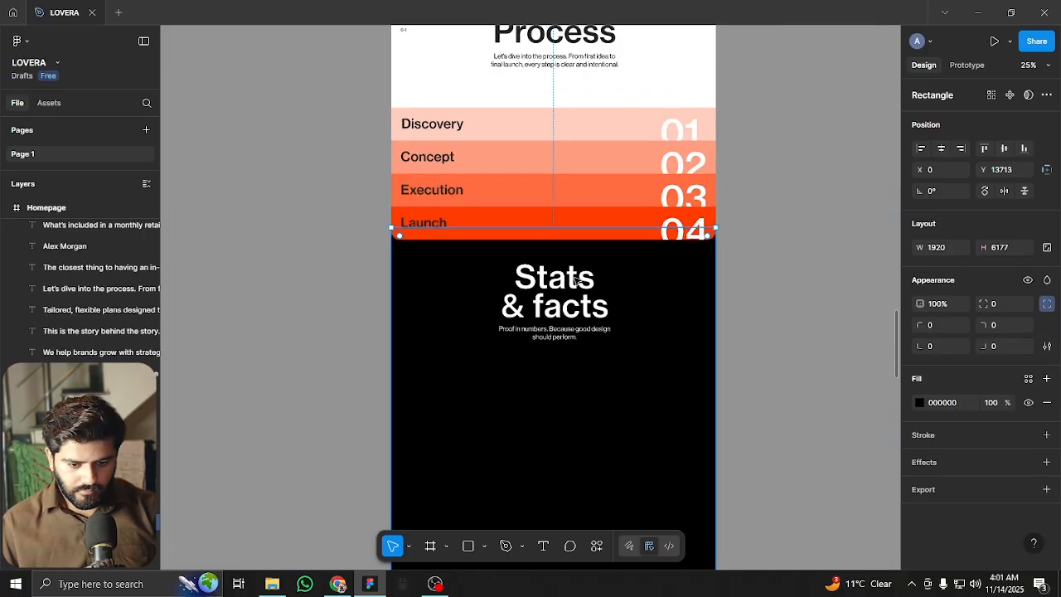
# Show the layout grid columns with Ctrl+Shift+4
pyautogui.click(771, 334)
pyautogui.scroll(-1, 758, 315)
pyautogui.keyDown('ctrl'); pyautogui.scroll(3, 580, 307); pyautogui.keyUp('ctrl')
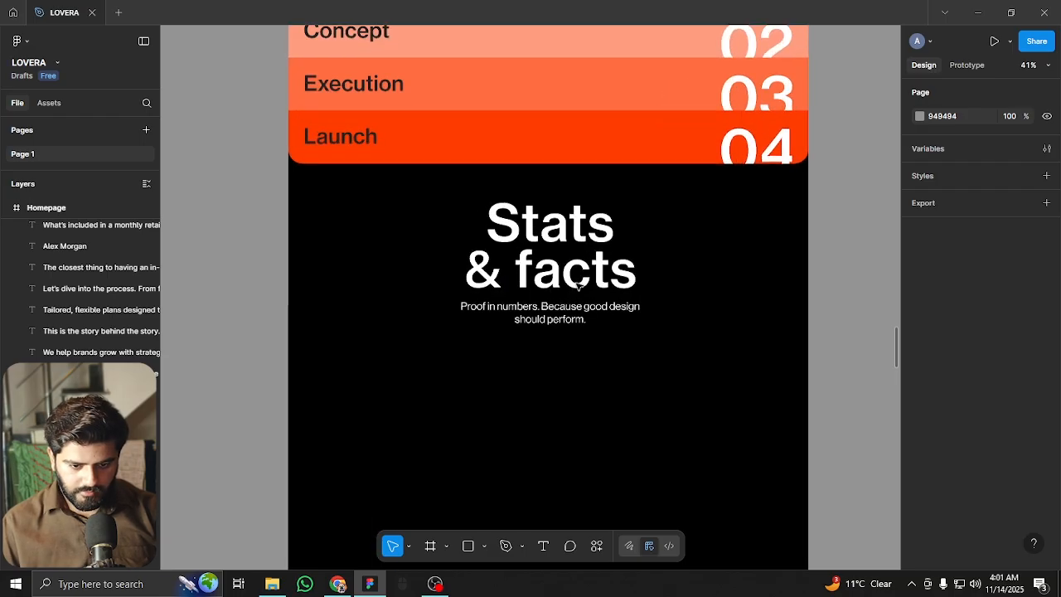
pyautogui.click(561, 326)
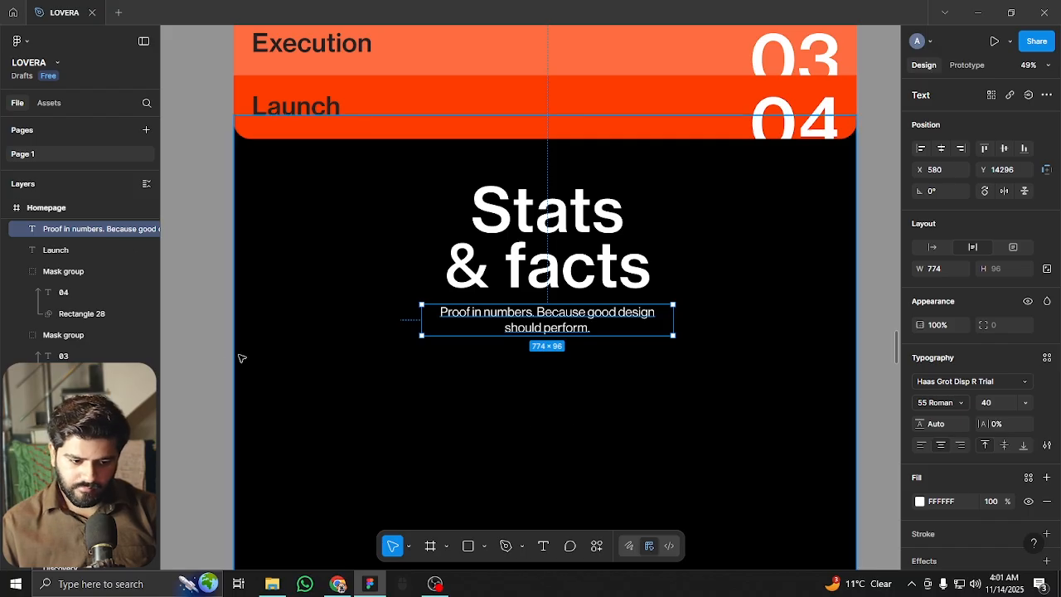
pyautogui.click(215, 296)
pyautogui.scroll(-3, 215, 273)
pyautogui.hotkey('ctrl', 'shift', '4')
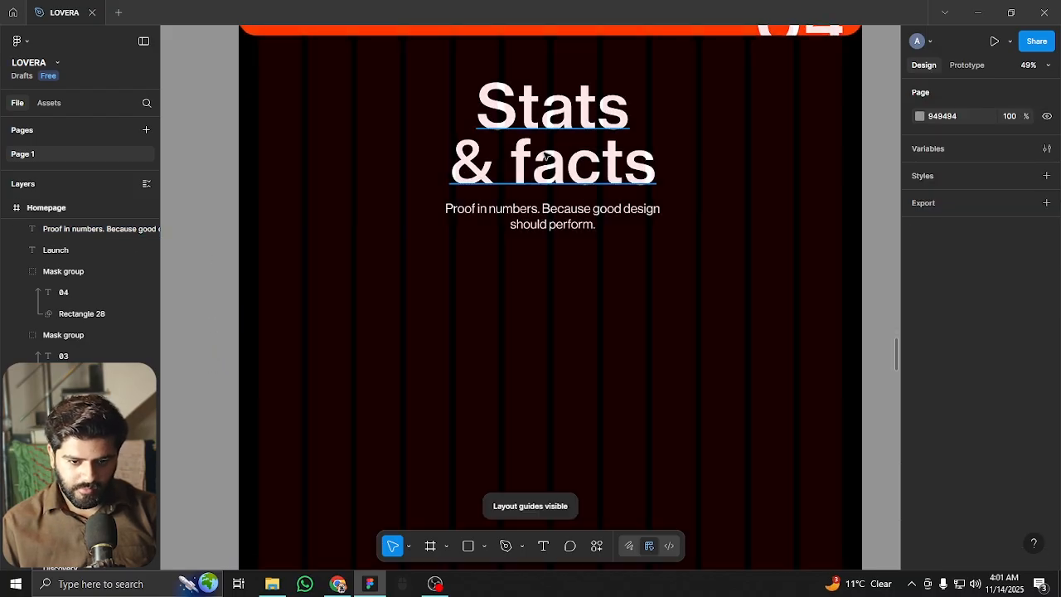
# Duplicate the Stats & facts heading to the lower left and change its text to '10+'
pyautogui.click(546, 158)
pyautogui.click(551, 220)
pyautogui.click(576, 119)
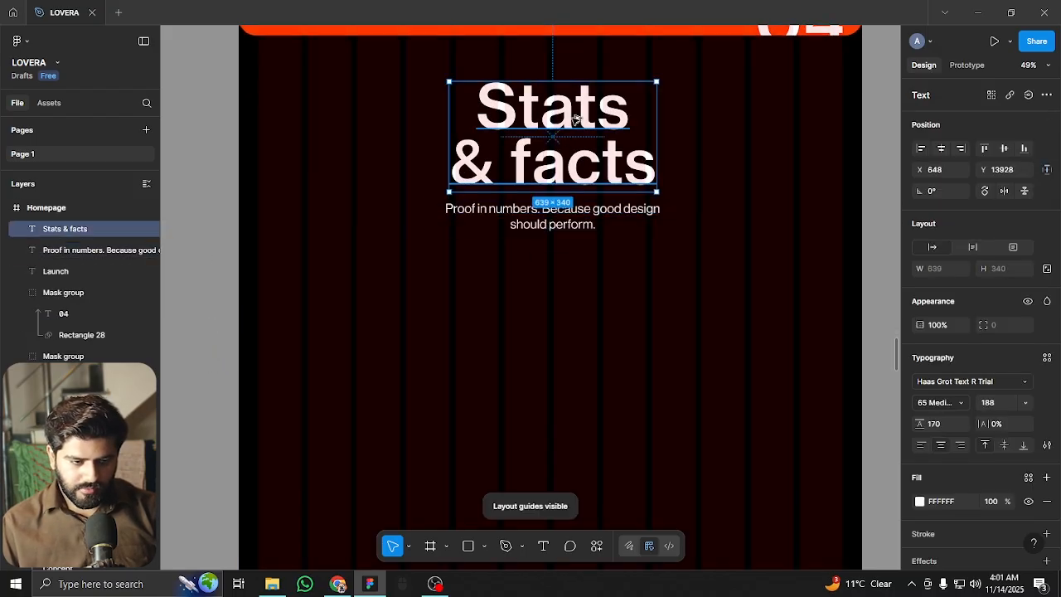
pyautogui.keyDown('alt'); pyautogui.moveTo(576, 118); pyautogui.dragTo(385, 350); pyautogui.keyUp('alt')
pyautogui.doubleClick(379, 350)
pyautogui.write('10+')
pyautogui.press('Escape')
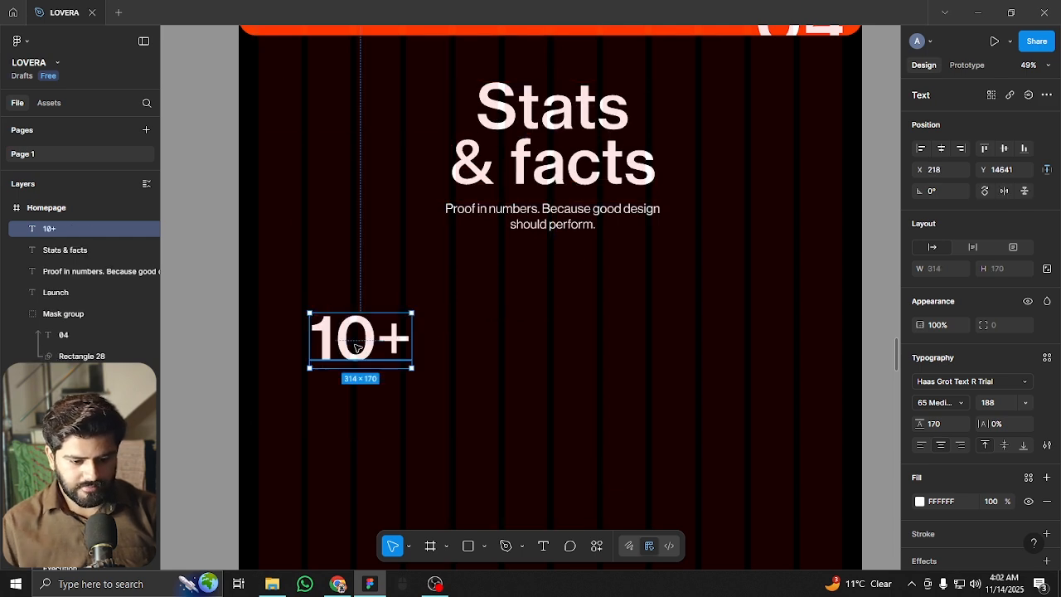
# Set the 10+ text to font size 98 and move it to the section's left margin
pyautogui.click(1004, 406)
pyautogui.hotkey('shift', 'Down')
pyautogui.hotkey('shift', 'Down')
pyautogui.hotkey('shift', 'Down')
pyautogui.hotkey('shift', 'Down')
pyautogui.hotkey('shift', 'Down')
pyautogui.hotkey('shift', 'Down')
pyautogui.hotkey('shift', 'Down')
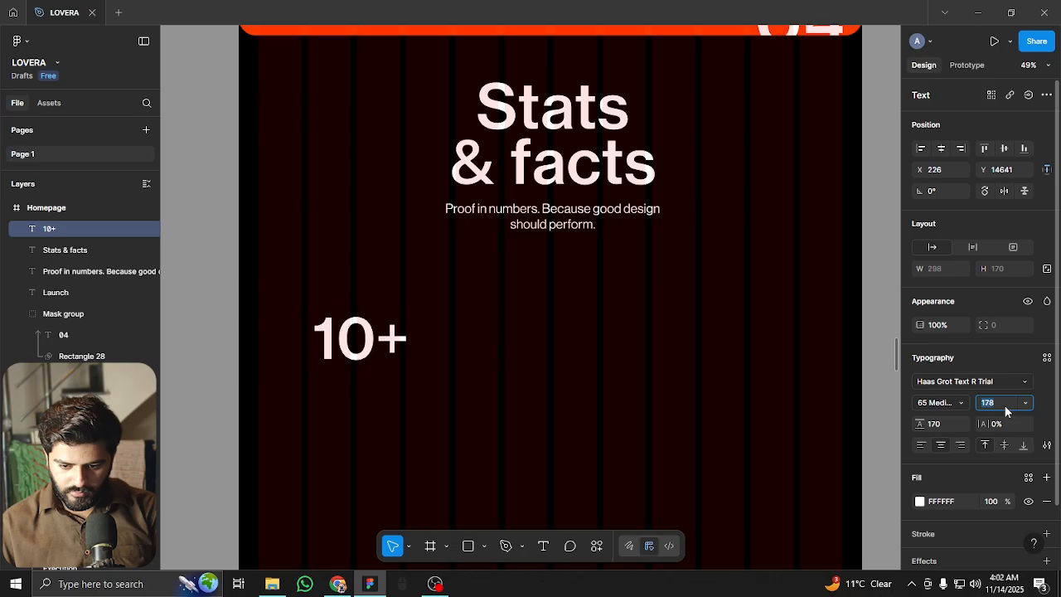
pyautogui.hotkey('shift', 'Down')
pyautogui.hotkey('shift', 'Down')
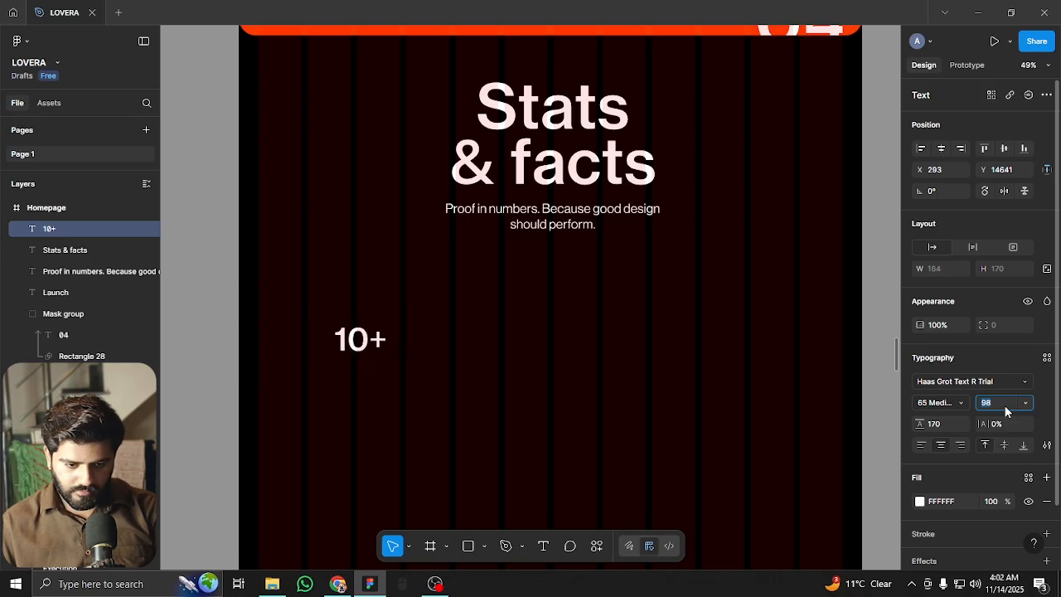
pyautogui.scroll(-4, 527, 282)
pyautogui.scroll(3, 511, 256)
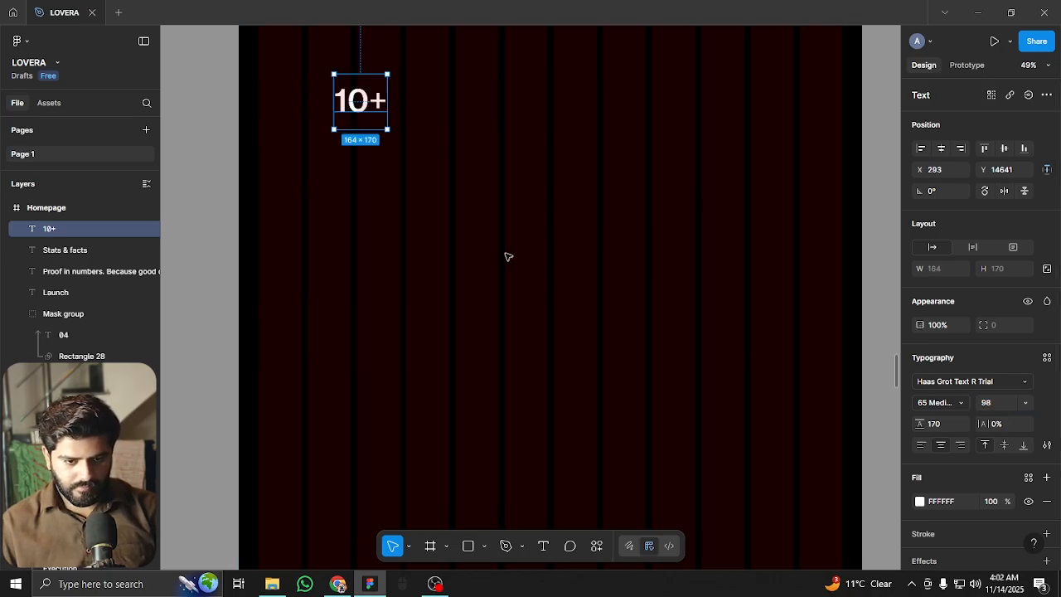
pyautogui.hotkey('ctrl', 'shift', '4')
pyautogui.scroll(4, 502, 182)
pyautogui.hotkey('ctrl', 'shift', '4')
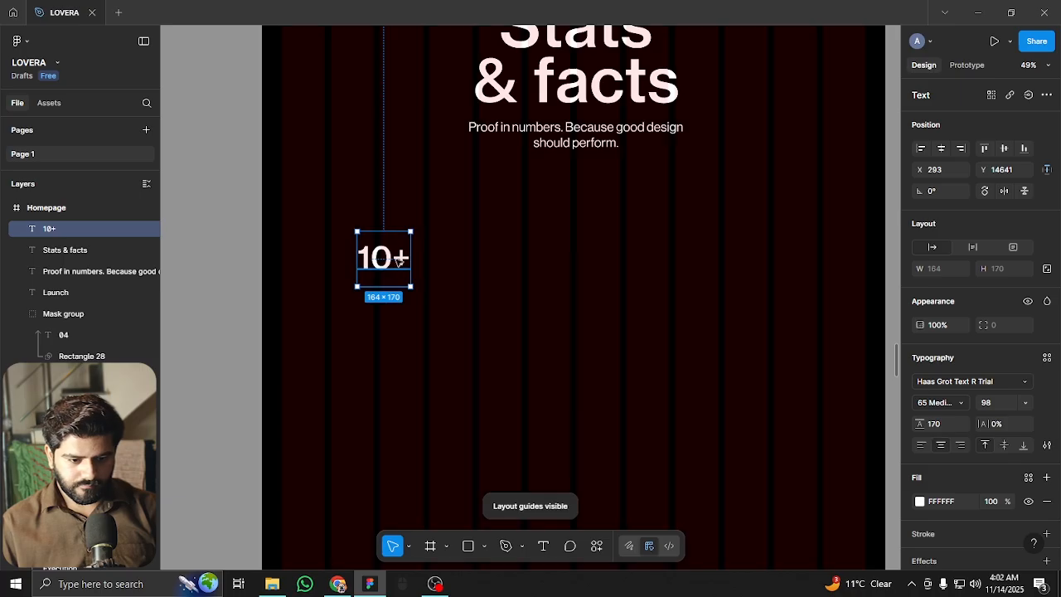
pyautogui.moveTo(374, 258); pyautogui.dragTo(324, 338)
# Set the smaller 10+ copy to size 38 and retype it as 'Years of' / 'experience'
pyautogui.click(1000, 405)
pyautogui.write('88')
pyautogui.press('Return')
pyautogui.write('38')
pyautogui.press('Return')
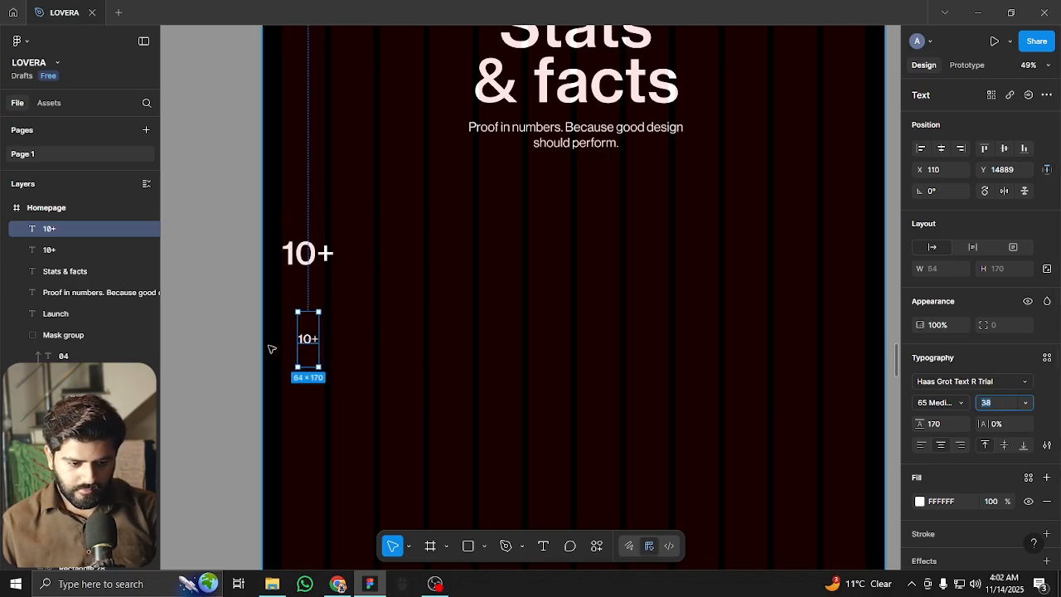
pyautogui.doubleClick(308, 340)
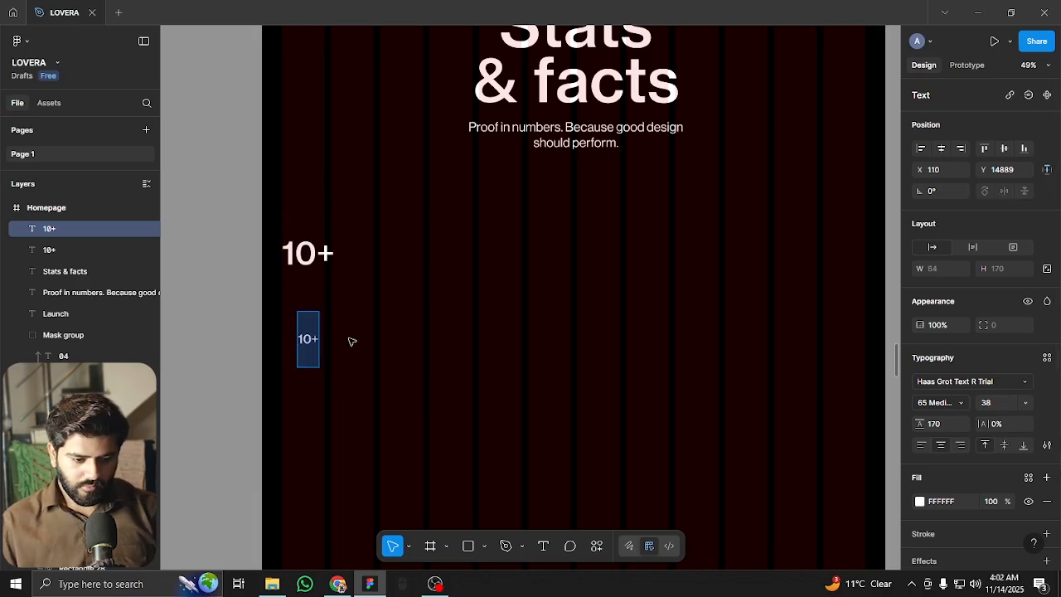
pyautogui.write('Years of')
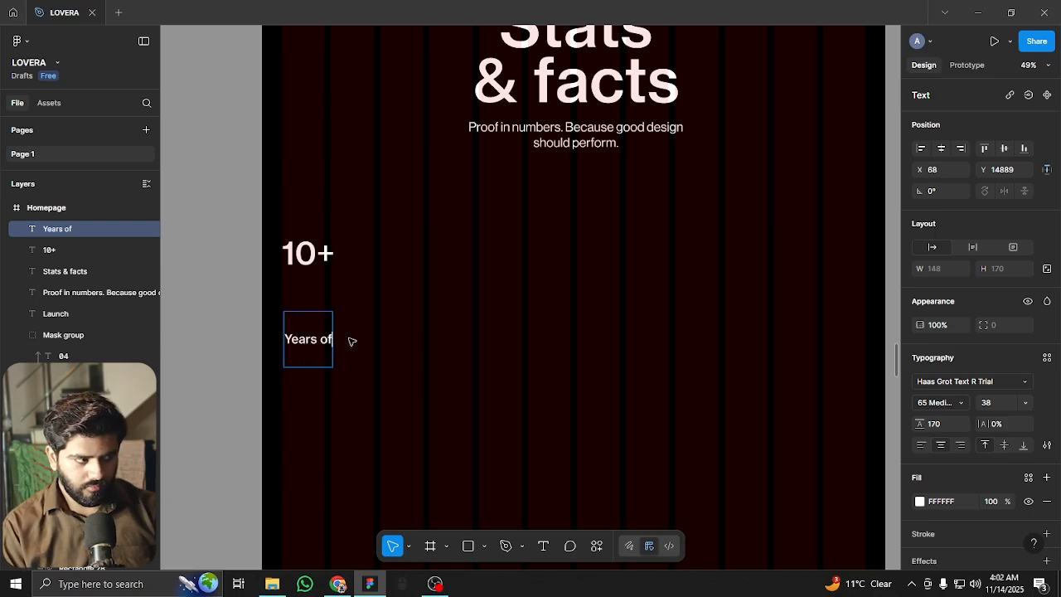
pyautogui.press('Return')
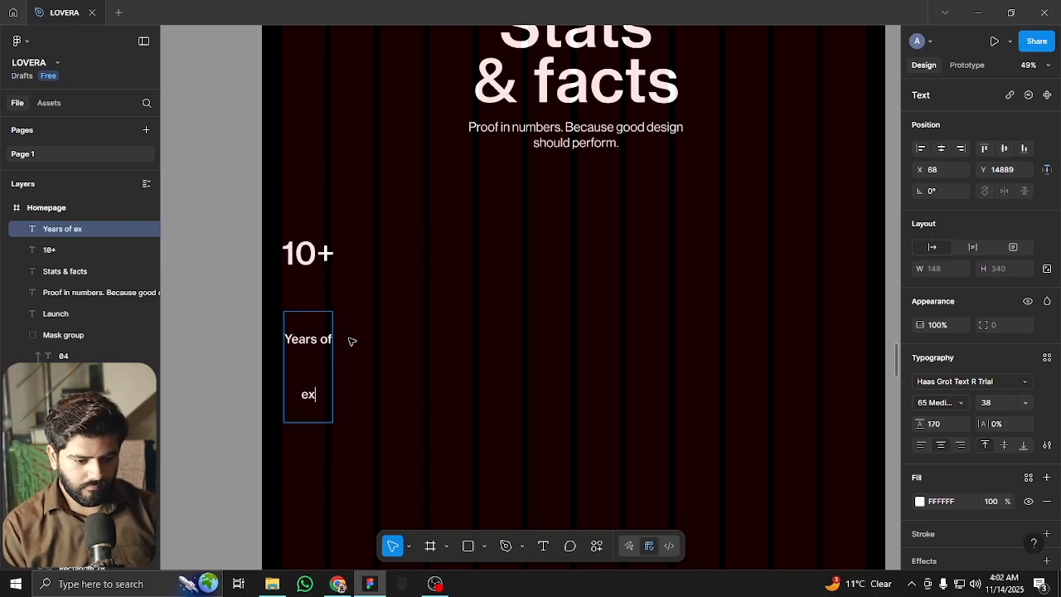
pyautogui.write('experience')
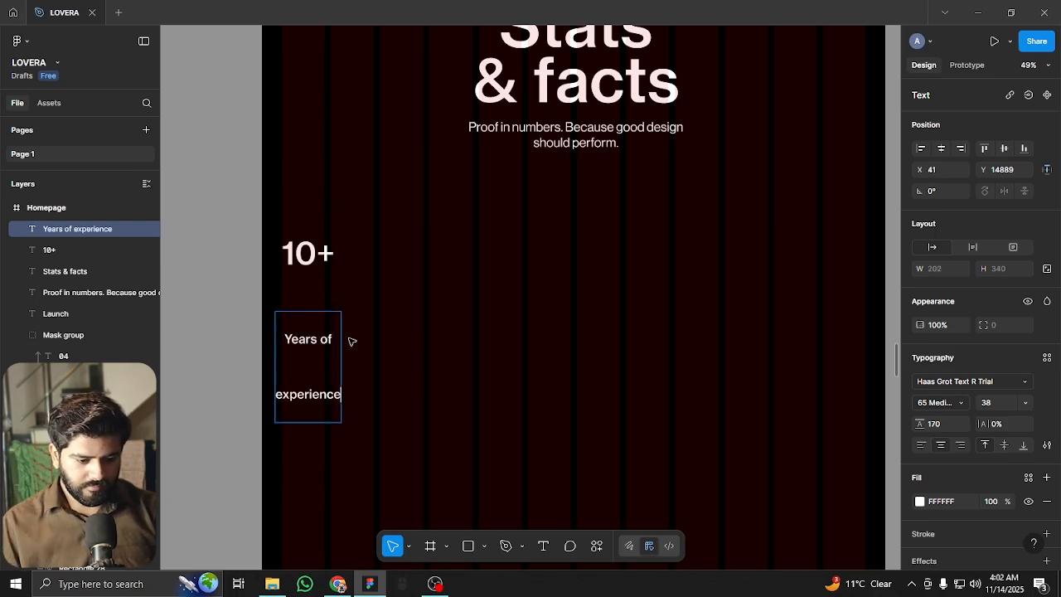
pyautogui.press('Escape')
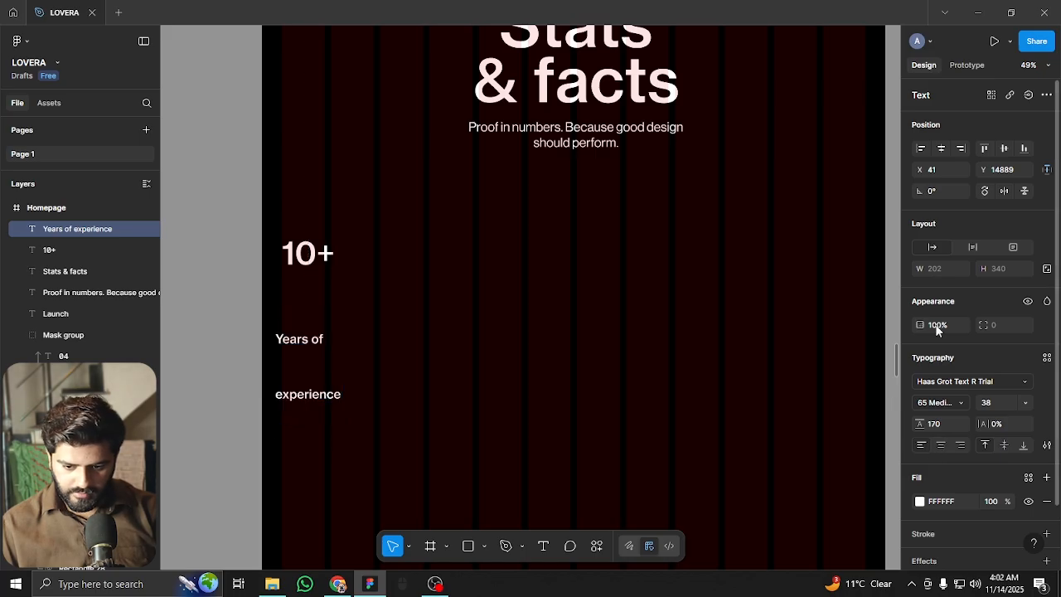
# Give the label 46 line height and move it directly under 10+
pyautogui.click(943, 424)
pyautogui.hotkey('shift', 'Down')
pyautogui.hotkey('shift', 'Down')
pyautogui.hotkey('shift', 'Down')
pyautogui.hotkey('shift', 'Down')
pyautogui.hotkey('shift', 'Down')
pyautogui.hotkey('shift', 'Down')
pyautogui.hotkey('shift', 'Down')
pyautogui.hotkey('shift', 'Down')
pyautogui.hotkey('shift', 'Down')
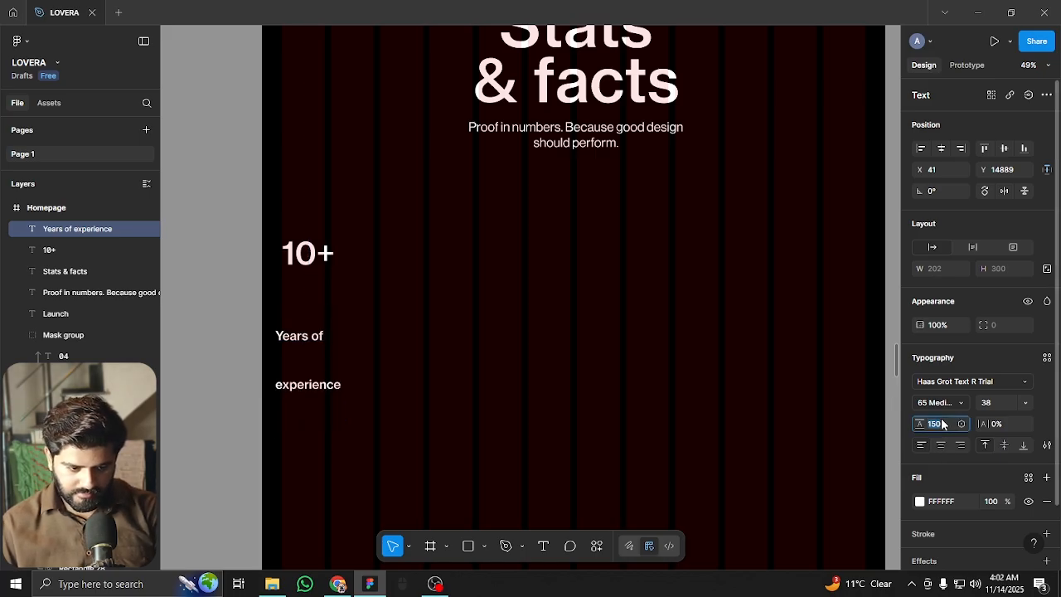
pyautogui.write('42')
pyautogui.press('Return')
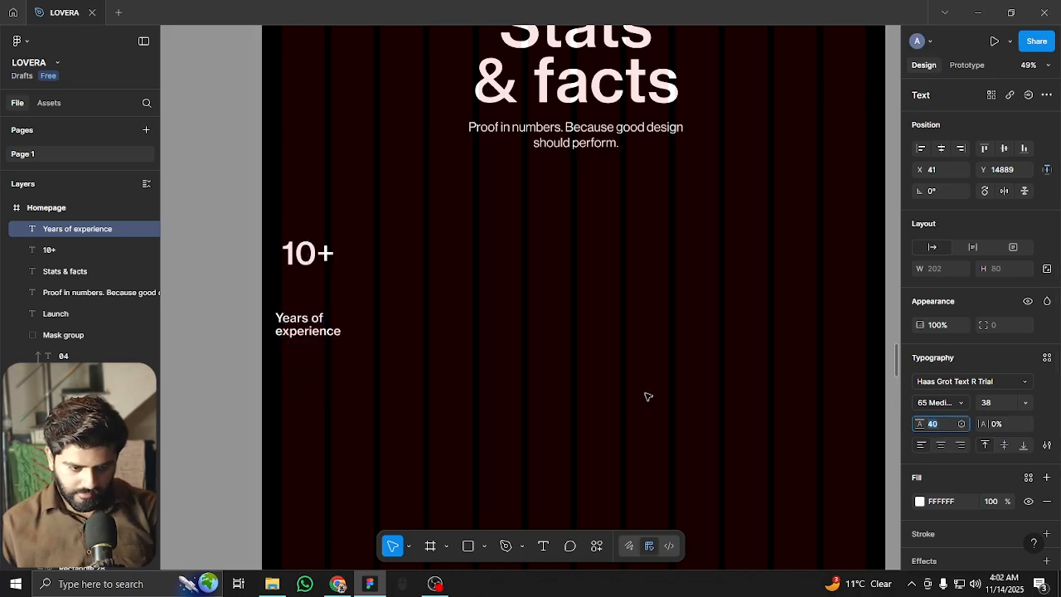
pyautogui.write('46')
pyautogui.press('Return')
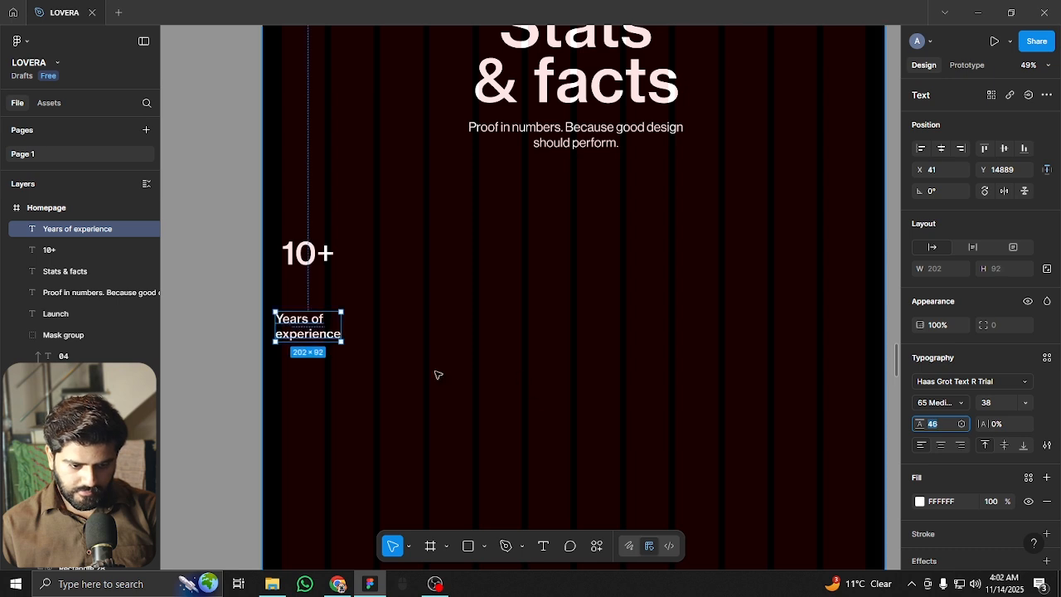
pyautogui.scroll(5, 253, 317)
pyautogui.moveTo(344, 329); pyautogui.dragTo(357, 255)
# Enlarge 10+ to 108 px, align it flush left with the label, and nudge the label lower
pyautogui.click(377, 177)
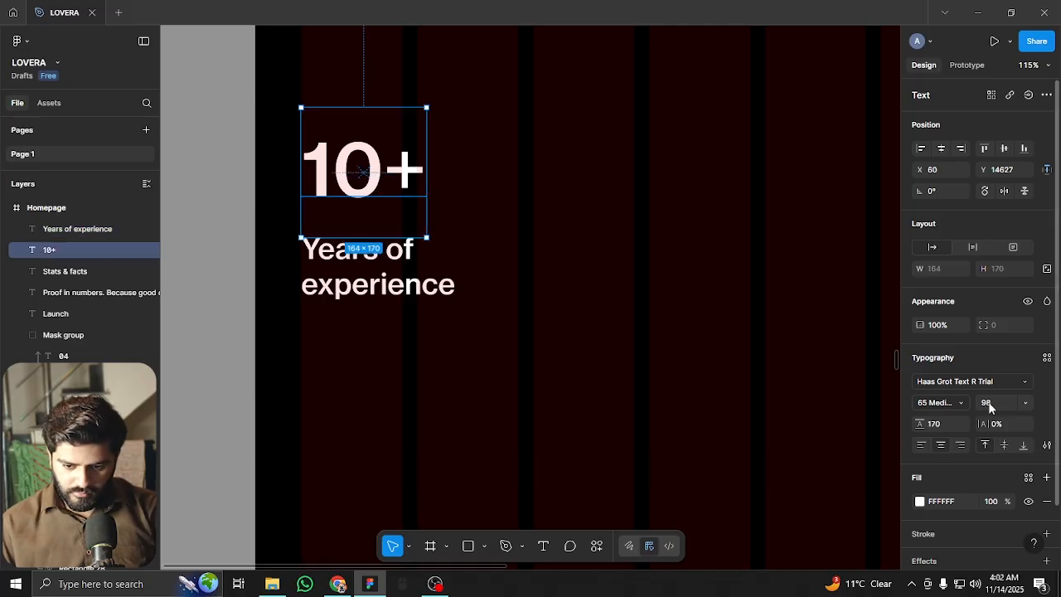
pyautogui.write('118')
pyautogui.press('Return')
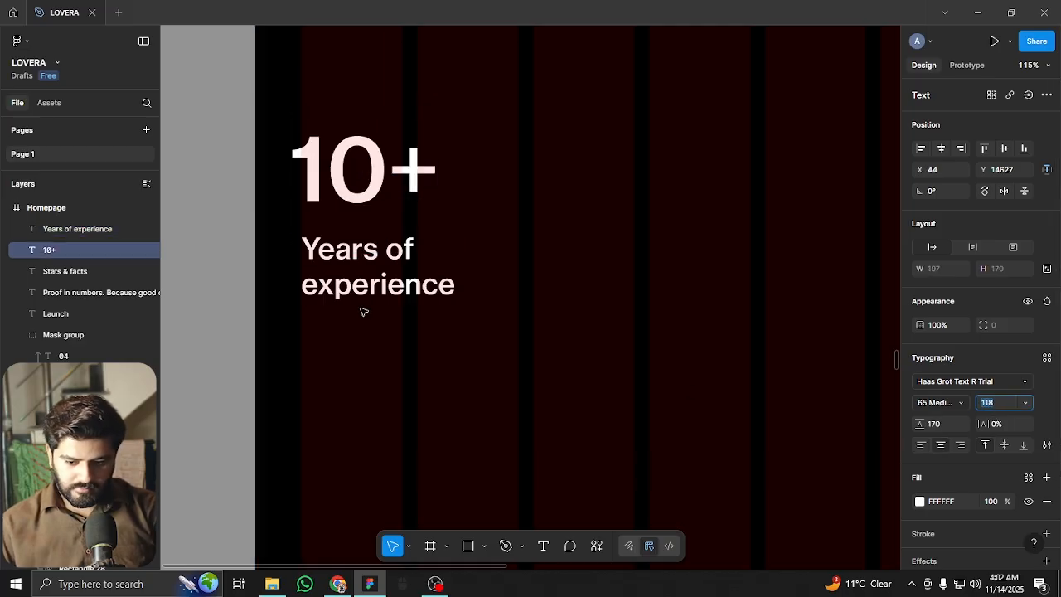
pyautogui.hotkey('shift', 'Up')
pyautogui.moveTo(329, 162); pyautogui.dragTo(350, 151)
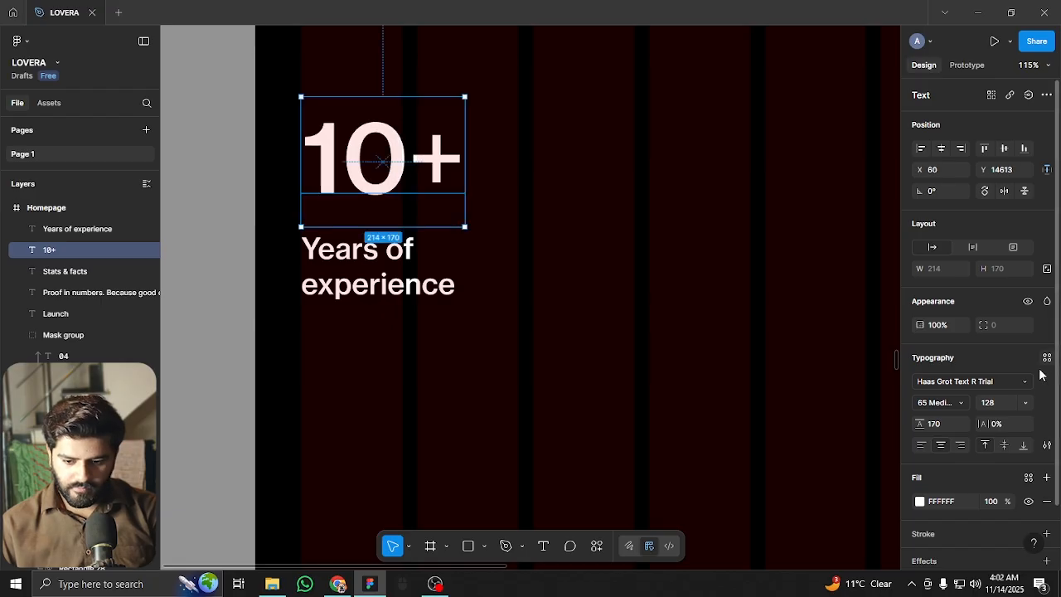
pyautogui.click(999, 402)
pyautogui.hotkey('shift', 'Down')
pyautogui.hotkey('shift', 'Down')
pyautogui.press('Return')
pyautogui.moveTo(392, 176); pyautogui.dragTo(379, 187)
pyautogui.moveTo(372, 269); pyautogui.dragTo(354, 285)
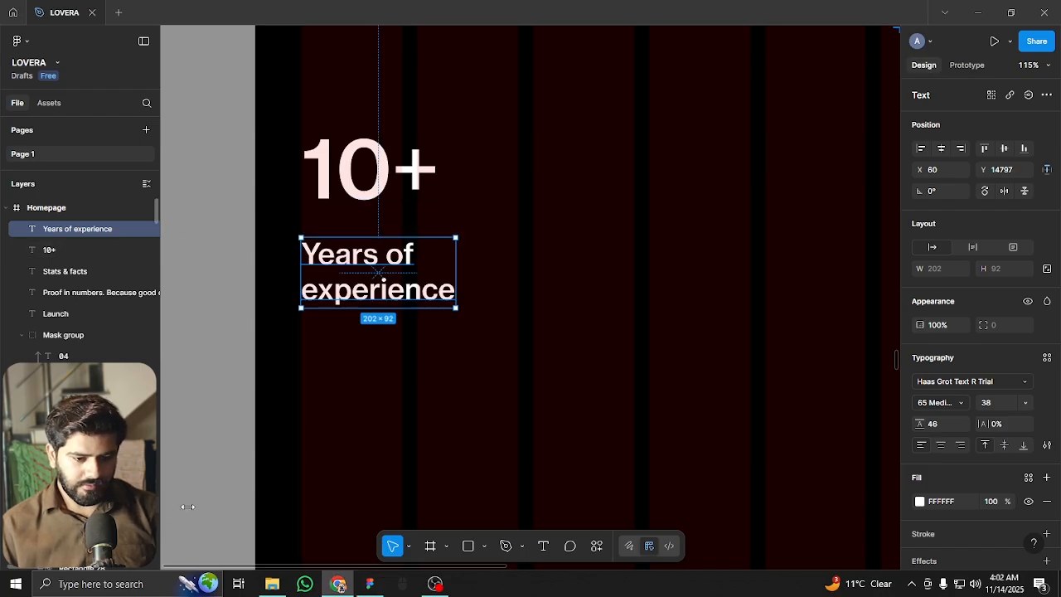
# Duplicate the subtitle below Years of experience, left-aligned at font size 24, with column guides hidden
pyautogui.scroll(-3, 388, 315)
pyautogui.click(654, 42)
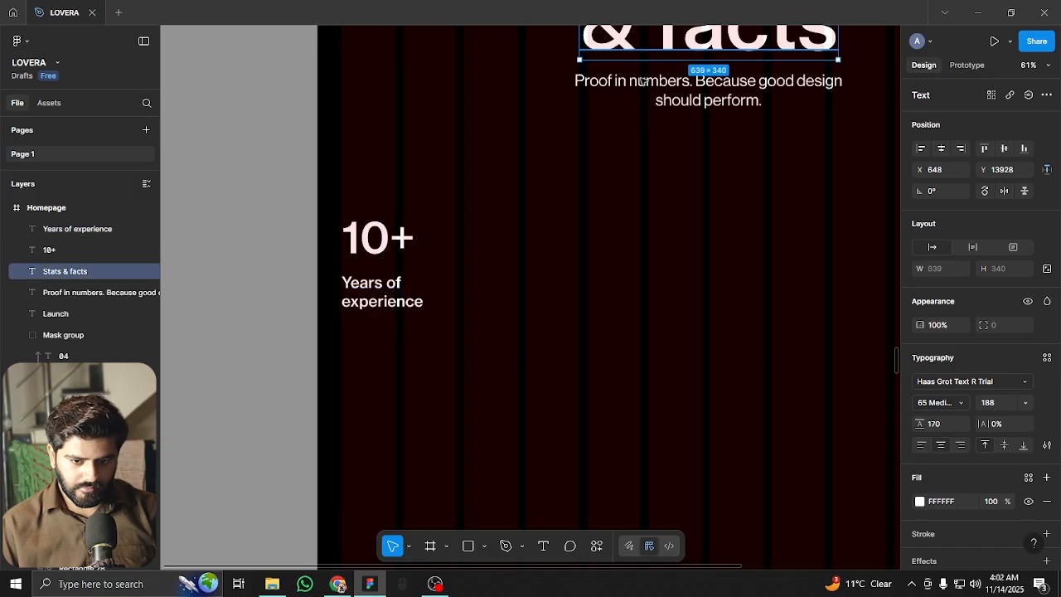
pyautogui.click(651, 104)
pyautogui.click(669, 95)
pyautogui.moveTo(670, 95); pyautogui.dragTo(559, 351)
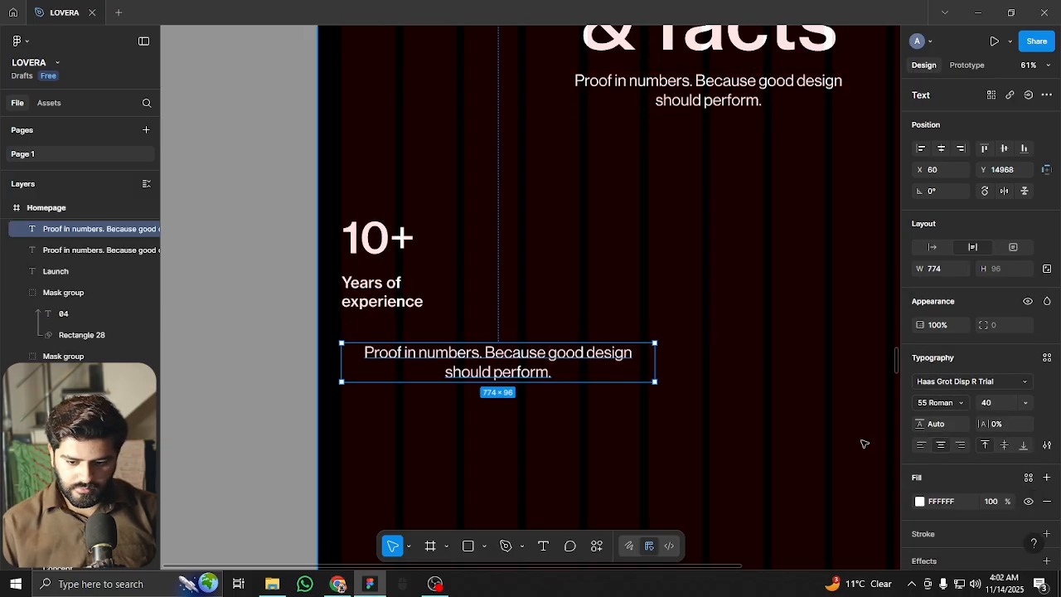
pyautogui.click(923, 447)
pyautogui.scroll(1, 502, 387)
pyautogui.hotkey('shift', 'g')
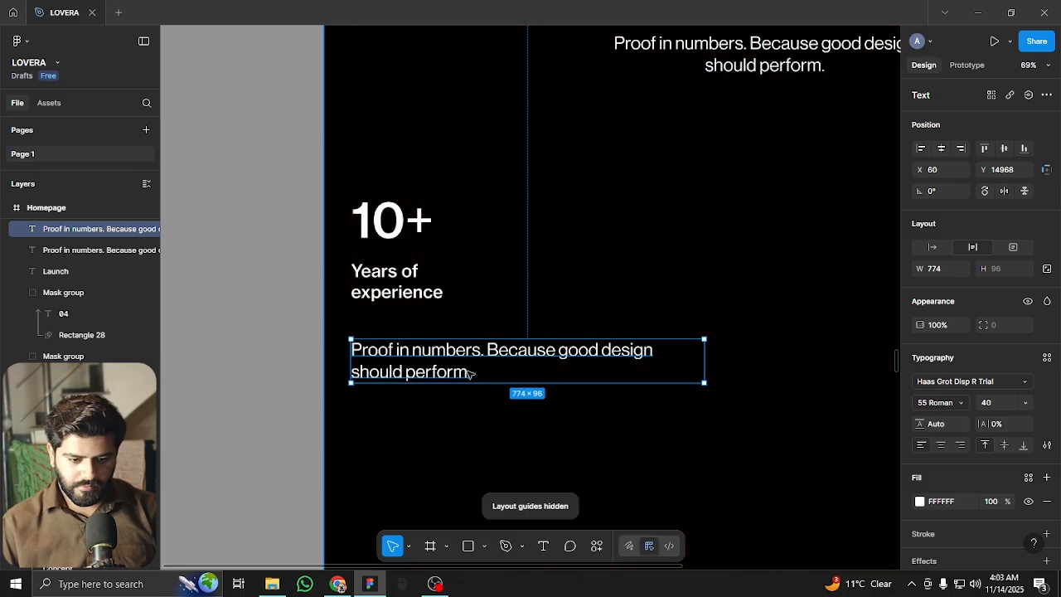
pyautogui.write('20')
pyautogui.press('Return')
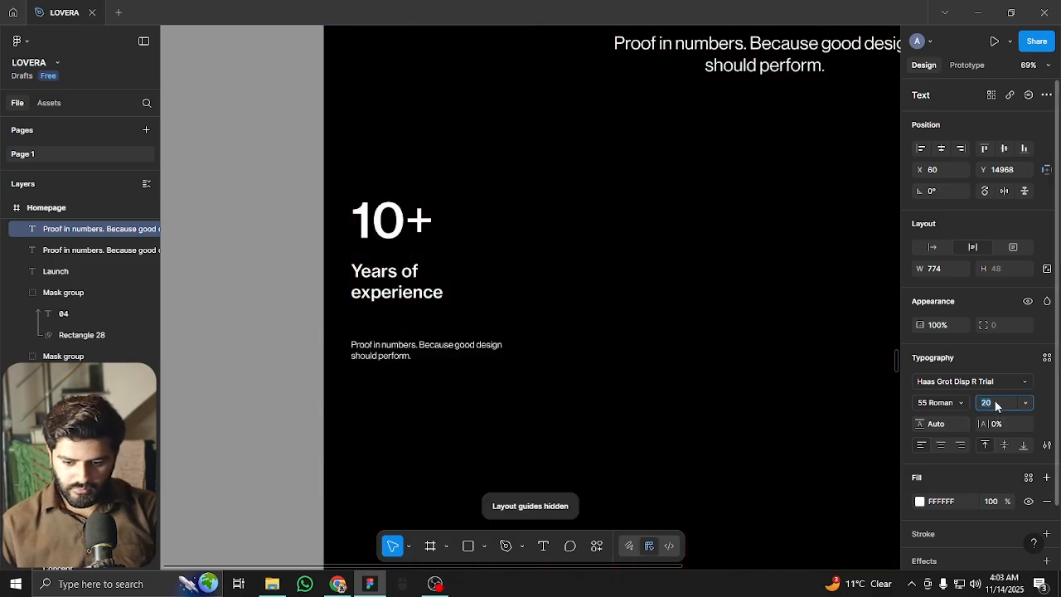
pyautogui.press('Up')
pyautogui.press('Up')
pyautogui.press('Up')
pyautogui.press('Up')
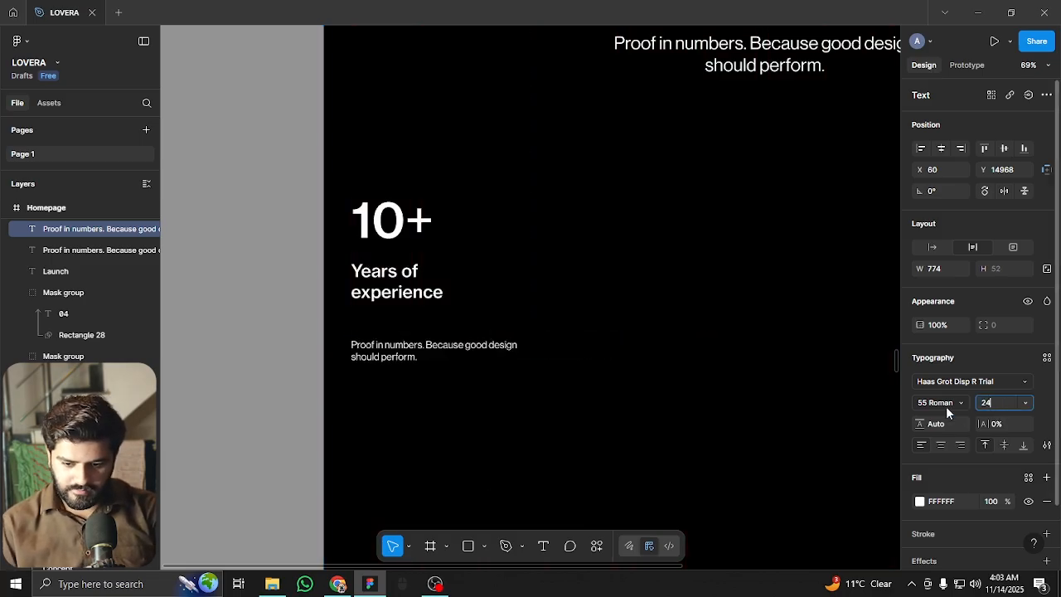
pyautogui.press('Escape')
# Retype the copy as four lines: 'Years of success / and dedication to / creating impactful, / measurable solutions.'
pyautogui.scroll(3, 475, 349)
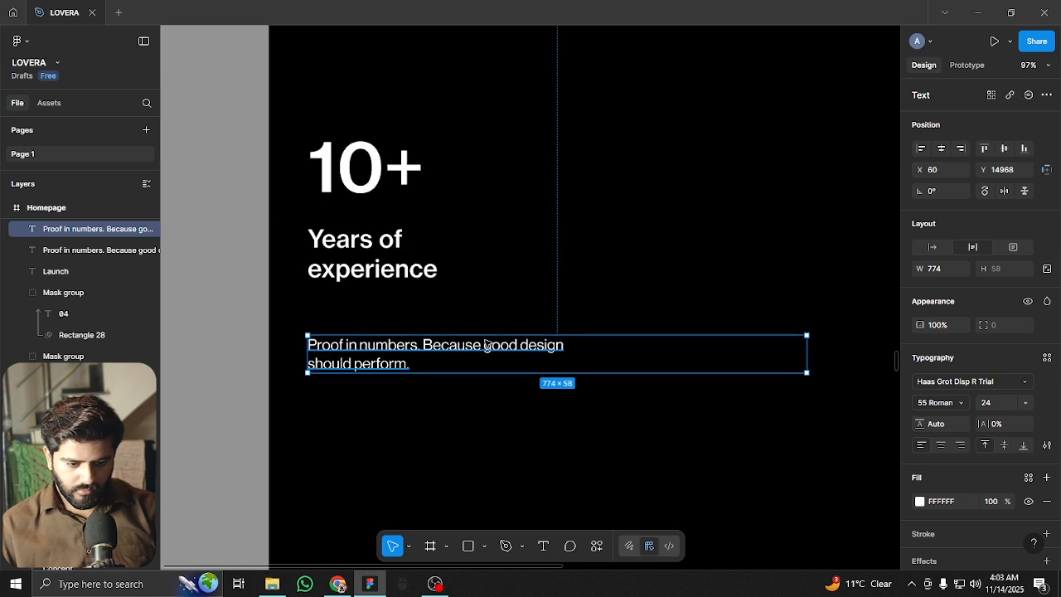
pyautogui.doubleClick(486, 341)
pyautogui.write('Years of')
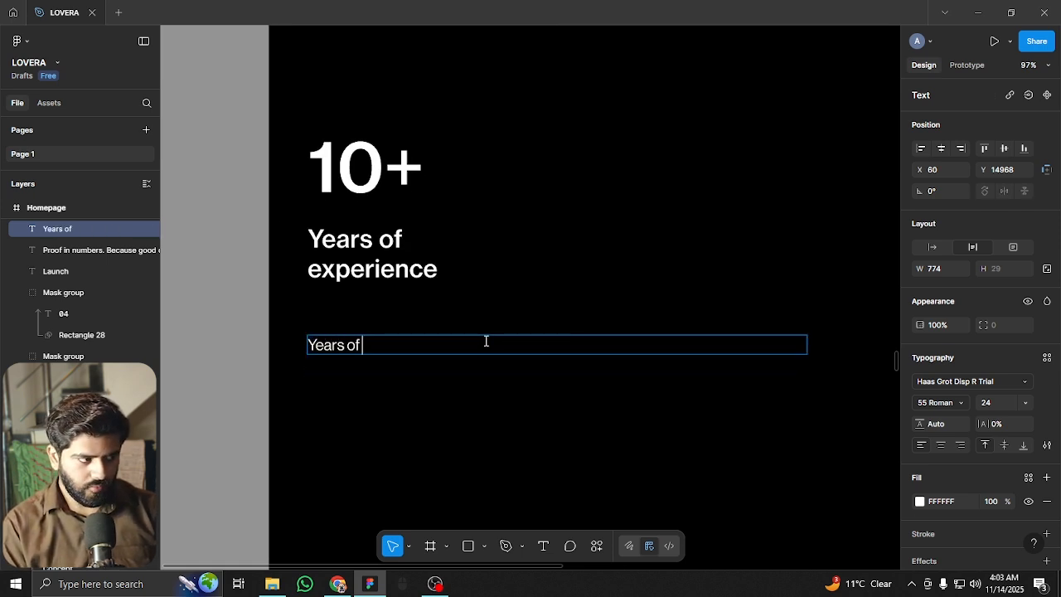
pyautogui.write(' success')
pyautogui.press('Return')
pyautogui.write('and dedication to')
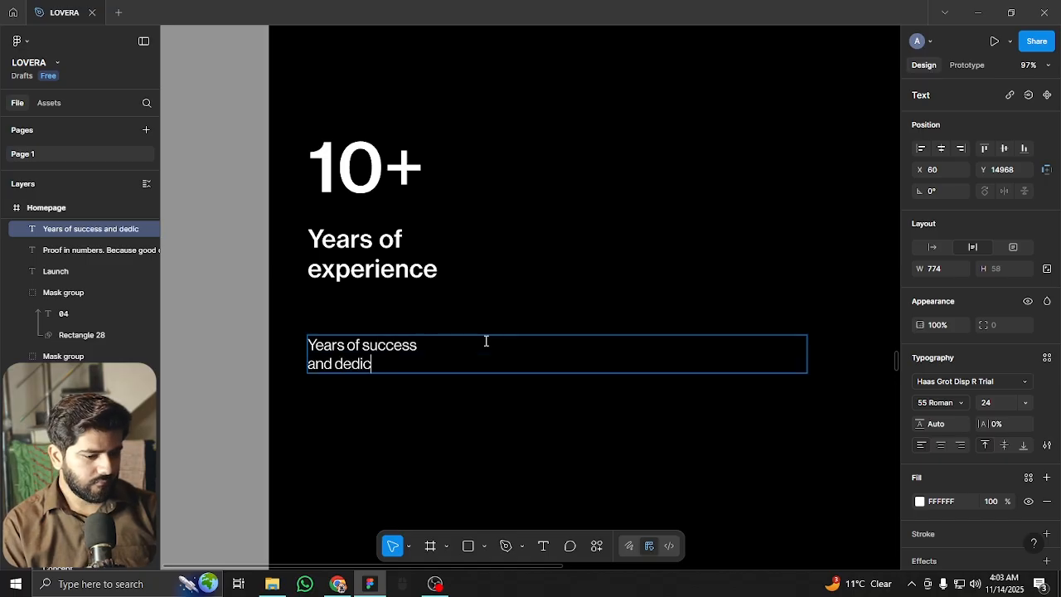
pyautogui.press('Return')
pyautogui.write('creating impactful,')
pyautogui.press('Return')
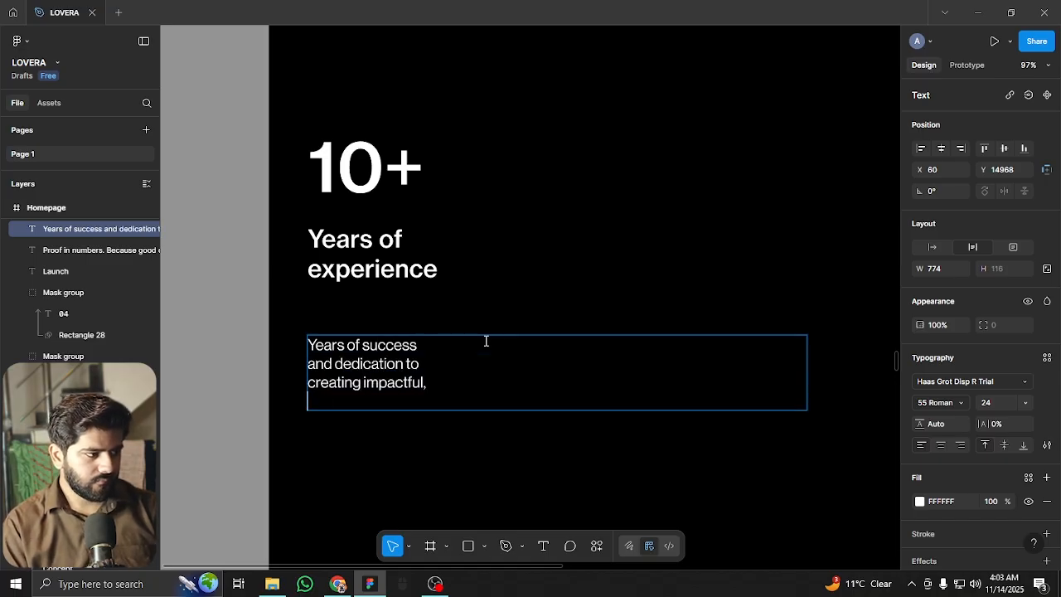
pyautogui.write('measurable solutions.')
pyautogui.press('Escape')
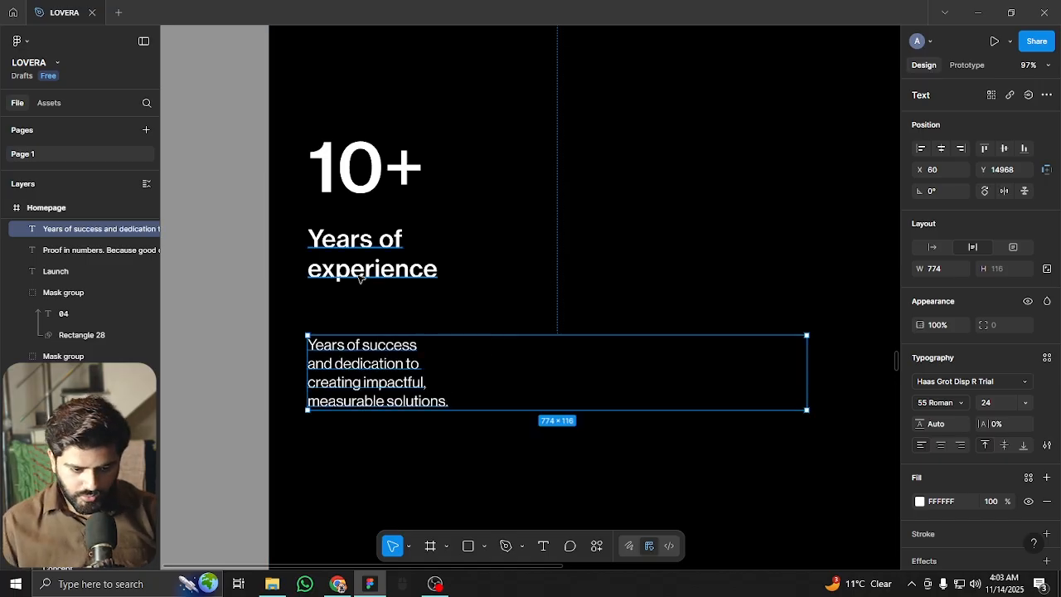
# Set the paragraph to auto width, move it up under the label, and give it 50% fill opacity
pyautogui.click(930, 247)
pyautogui.moveTo(372, 378); pyautogui.dragTo(379, 343)
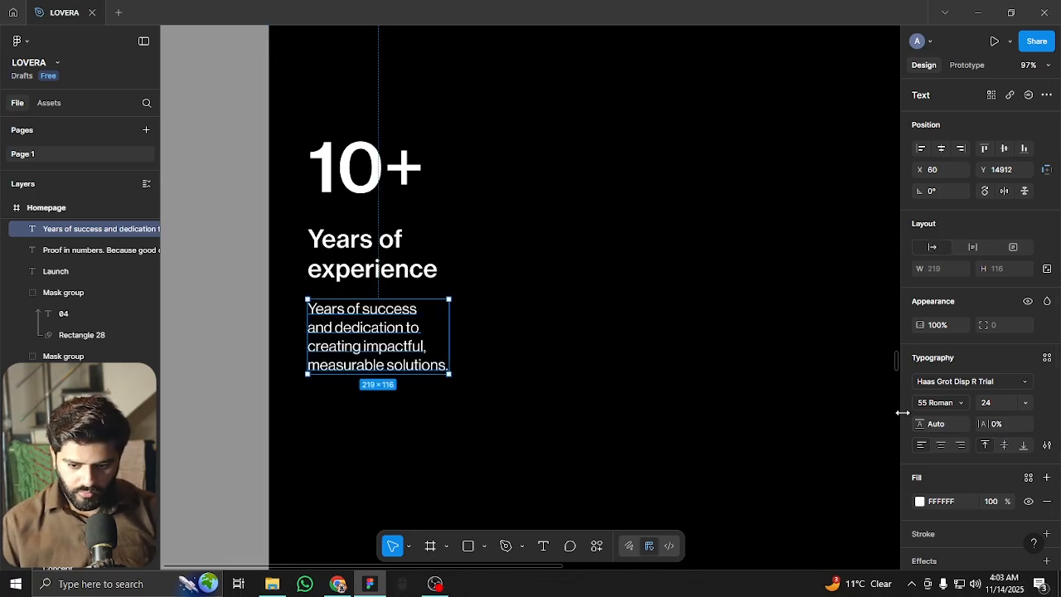
pyautogui.click(991, 501)
pyautogui.write('50')
pyautogui.press('Return')
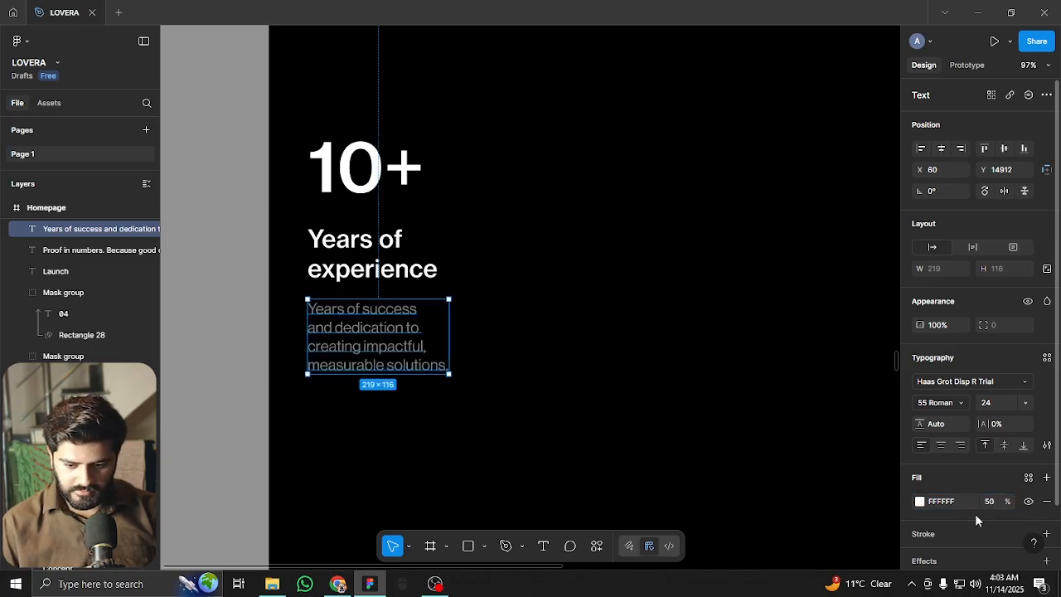
pyautogui.click(620, 360)
pyautogui.scroll(-5, 398, 316)
pyautogui.scroll(-2, 349, 323)
pyautogui.click(257, 329)
pyautogui.scroll(5, 429, 301)
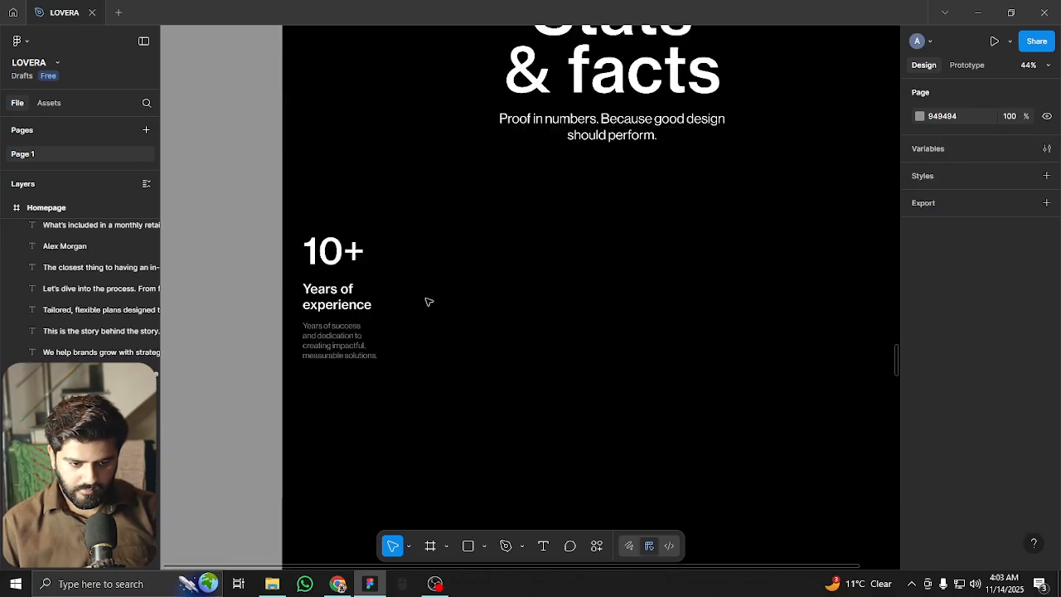
# Nudge the paragraph and label into place, then duplicate the whole stat group into a right-hand column
pyautogui.click(319, 342)
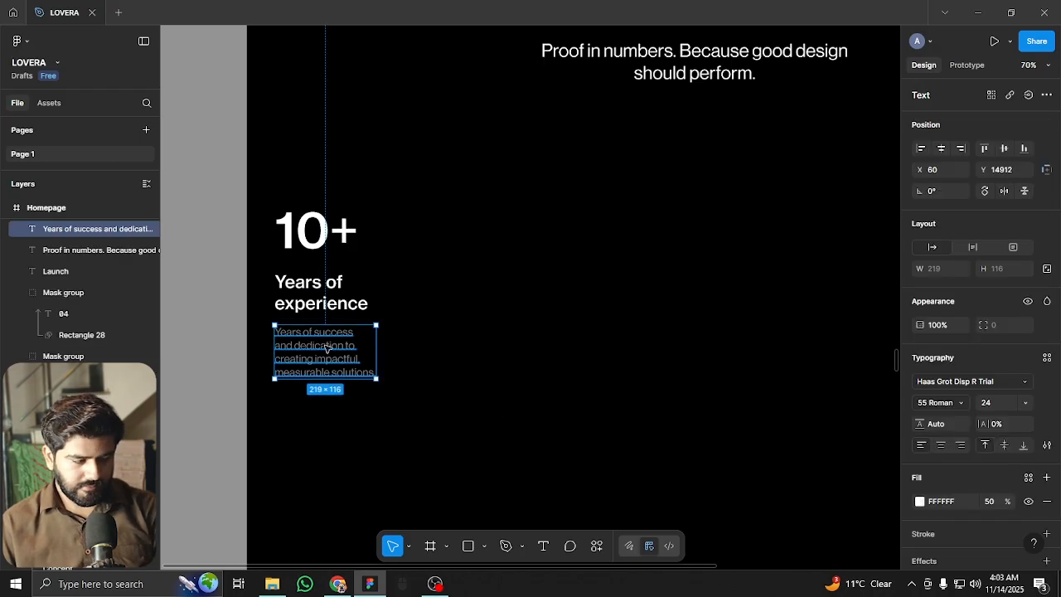
pyautogui.press('Up')
pyautogui.press('Up')
pyautogui.press('Up')
pyautogui.press('Up')
pyautogui.press('Up')
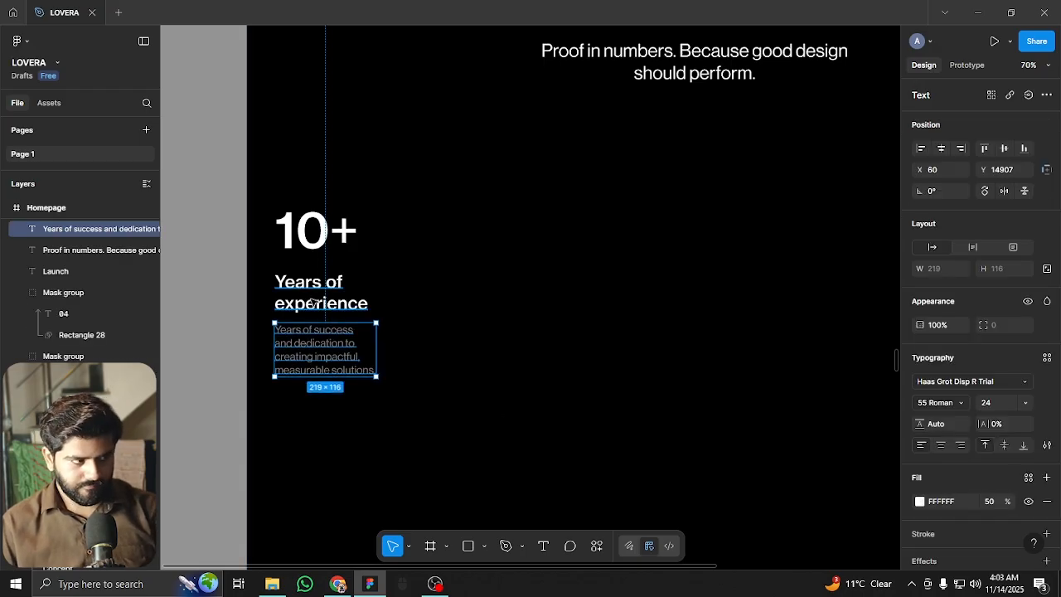
pyautogui.keyDown('shift'); pyautogui.click(315, 304); pyautogui.keyUp('shift')
pyautogui.hotkey('shift', 'Down')
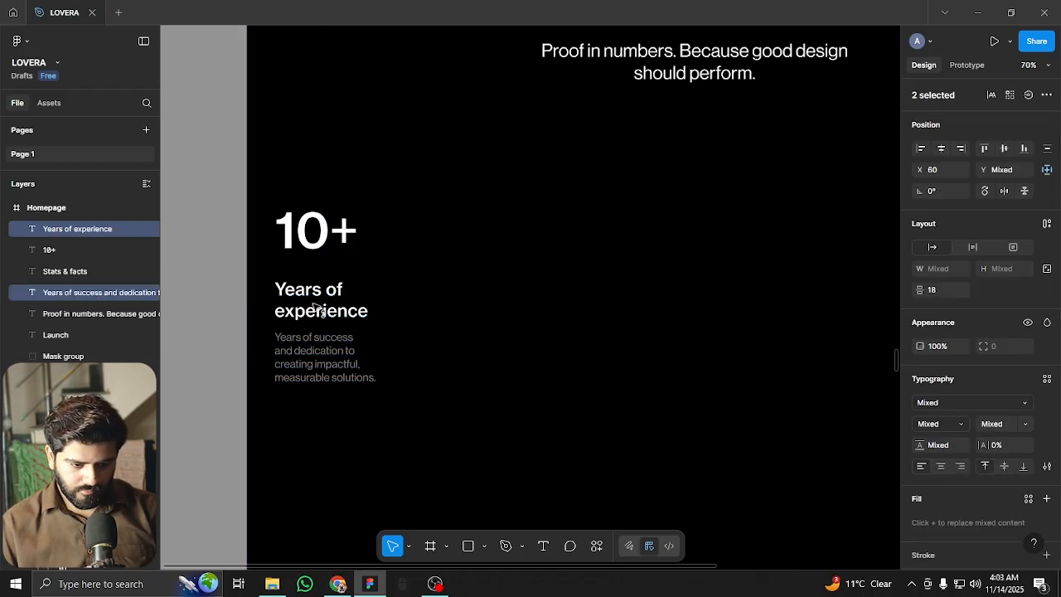
pyautogui.scroll(-5, 312, 298)
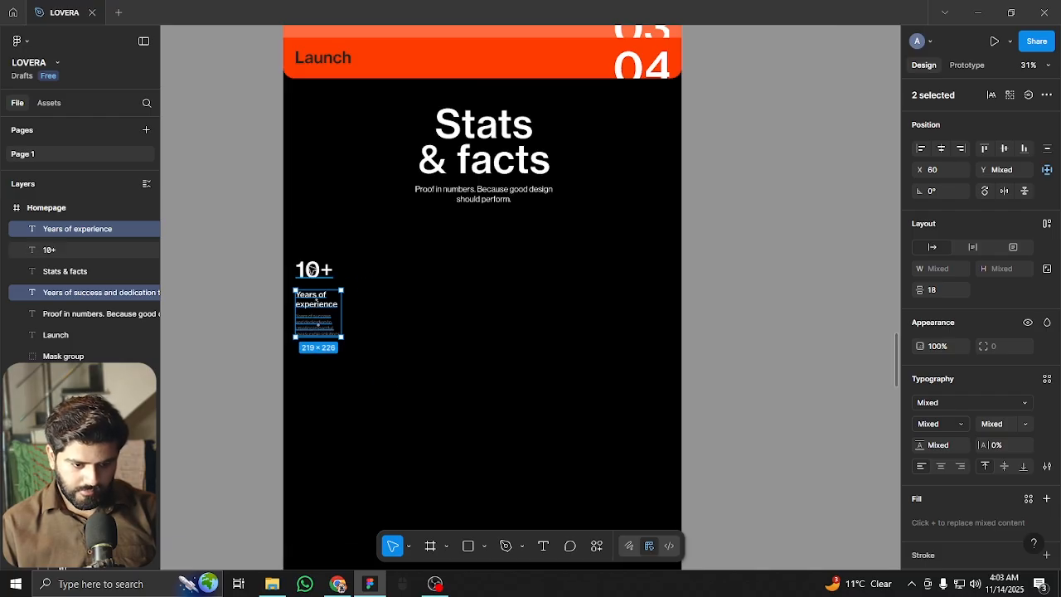
pyautogui.keyDown('shift'); pyautogui.click(312, 271); pyautogui.keyUp('shift')
pyautogui.scroll(2, 312, 275)
pyautogui.moveTo(327, 269); pyautogui.dragTo(594, 275)
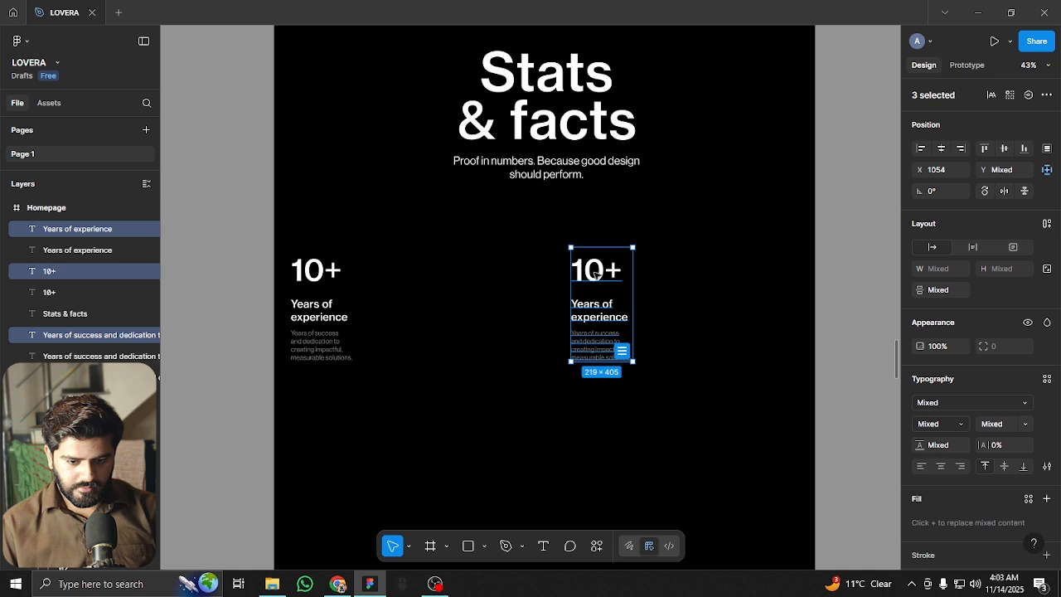
# Shift the left stat column slightly lower and select the right column's 10+ number
pyautogui.click(315, 310)
pyautogui.keyDown('shift'); pyautogui.click(308, 338); pyautogui.keyUp('shift')
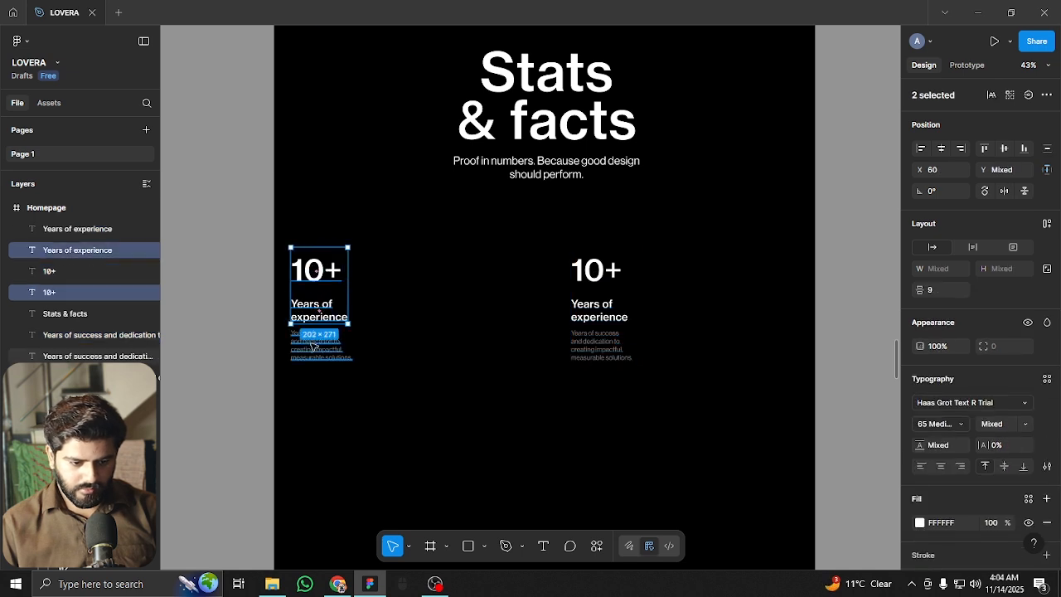
pyautogui.keyDown('shift'); pyautogui.click(313, 291); pyautogui.keyUp('shift')
pyautogui.moveTo(314, 292); pyautogui.dragTo(318, 291)
pyautogui.scroll(3, 610, 265)
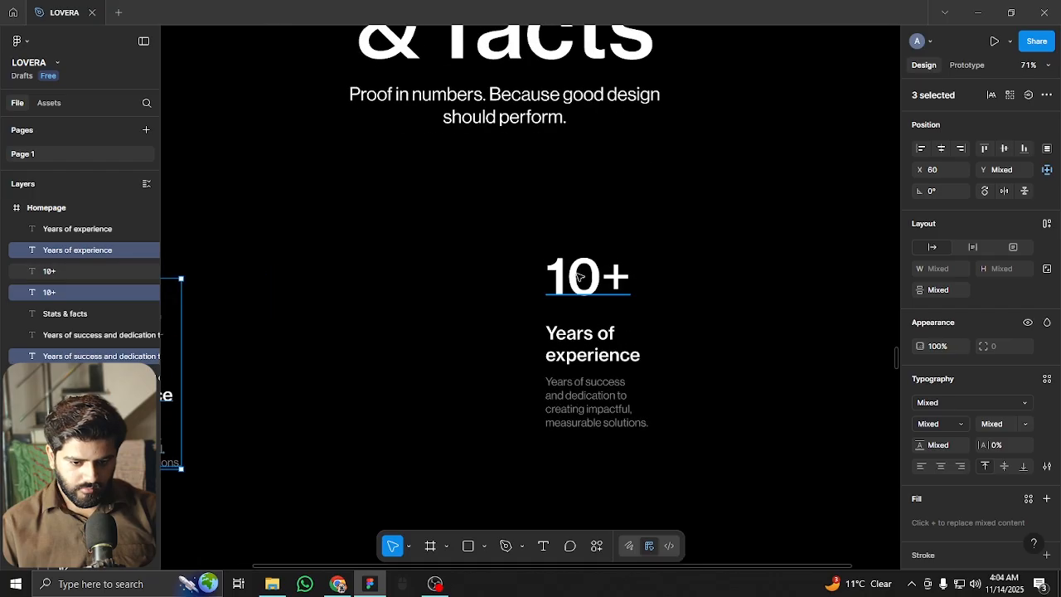
pyautogui.click(576, 278)
# Set the right number to 50+ and rename its heading to 'Happy customers'
pyautogui.write('50+')
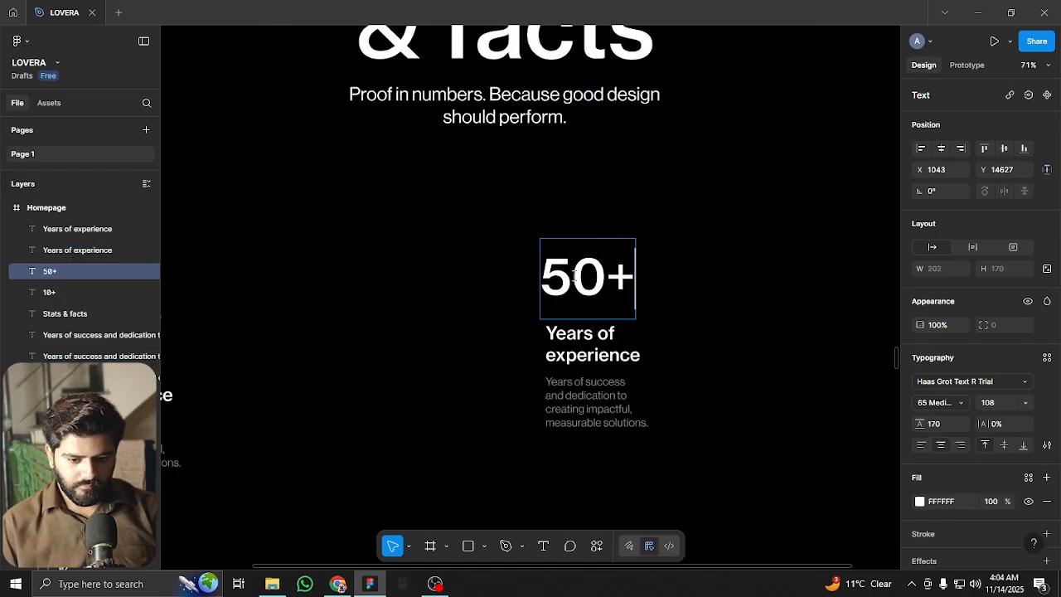
pyautogui.press('Escape')
pyautogui.doubleClick(595, 354)
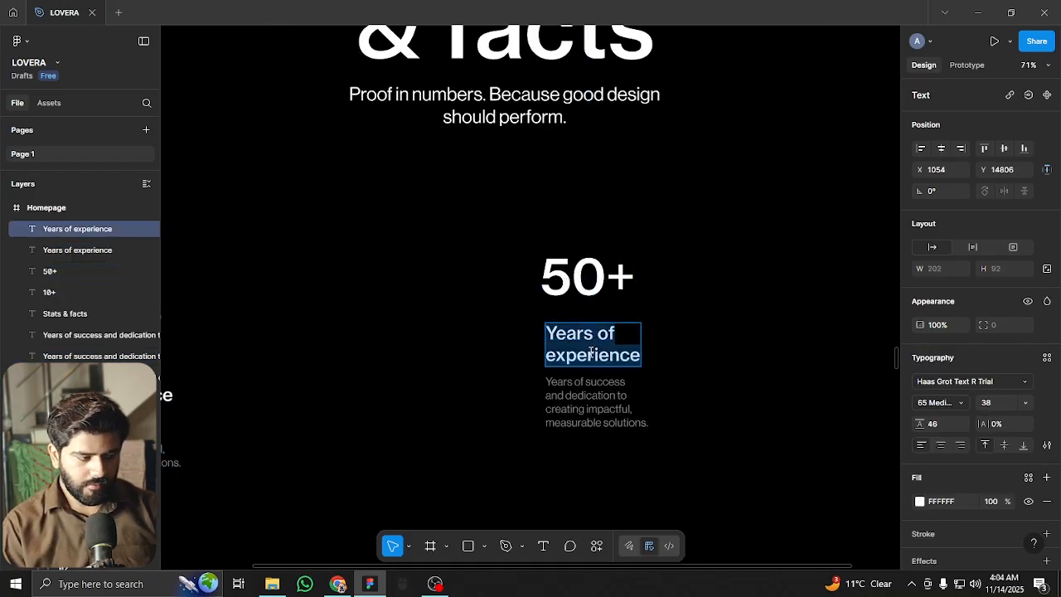
pyautogui.write('Happy Cu')
pyautogui.press('BackSpace')
pyautogui.press('BackSpace')
pyautogui.write('cust')
pyautogui.write('oers')
pyautogui.write('mers')
pyautogui.press('Escape')
# Replace the right description with the Wired, Fast Company, Nike and Samsung awards text
pyautogui.doubleClick(566, 405)
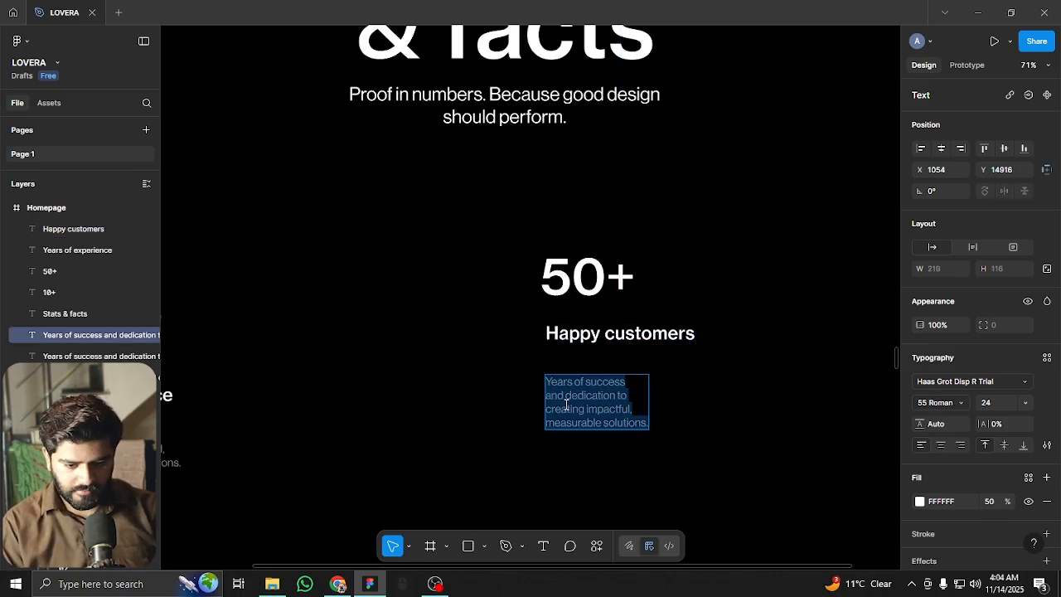
pyautogui.write('Recogniz')
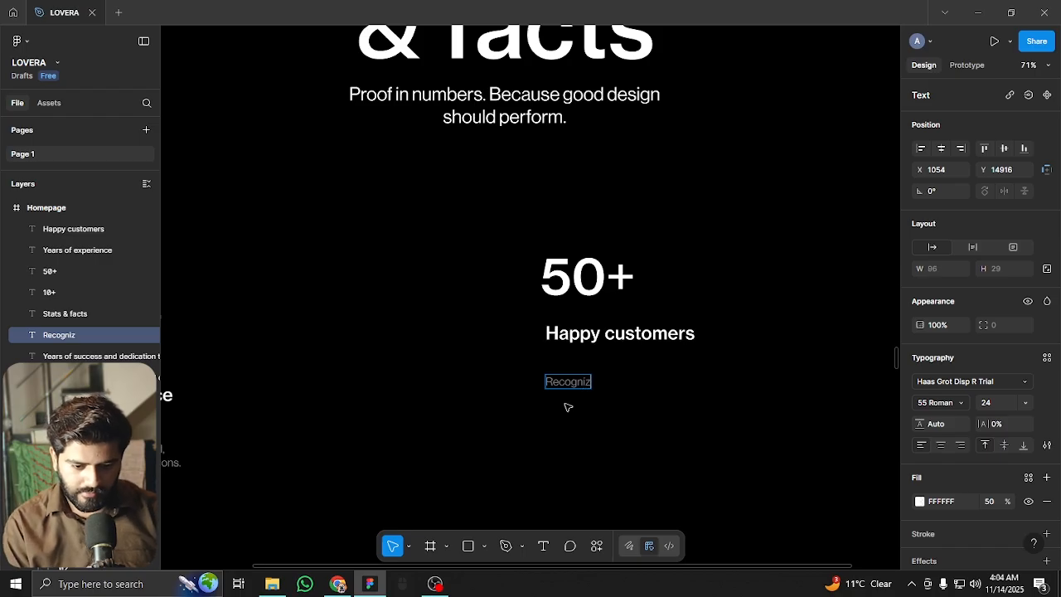
pyautogui.write('ed for excellence with awards a')
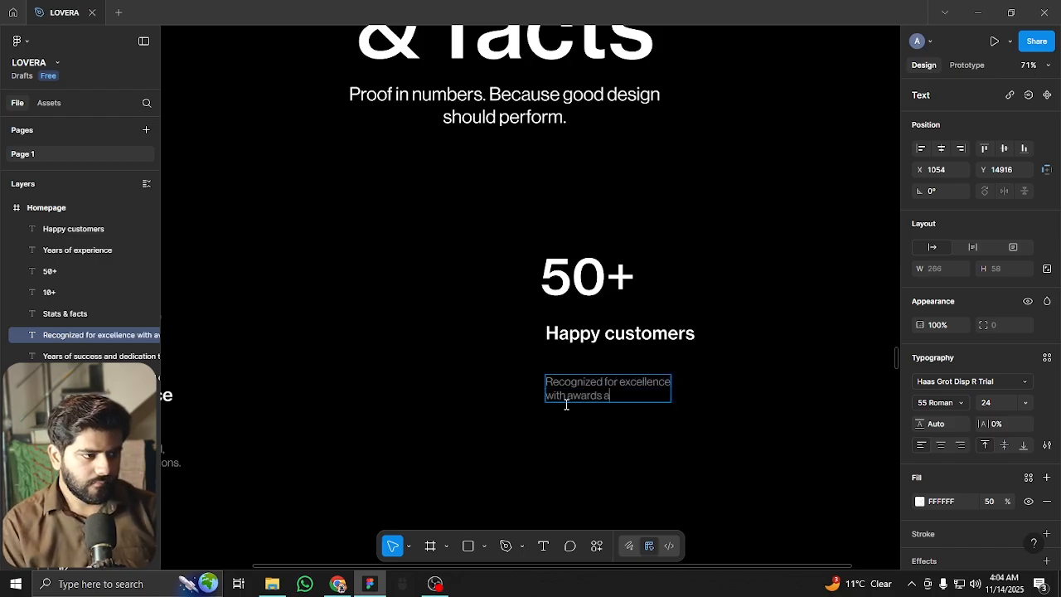
pyautogui.write('nd features in Wired. Fast Compan')
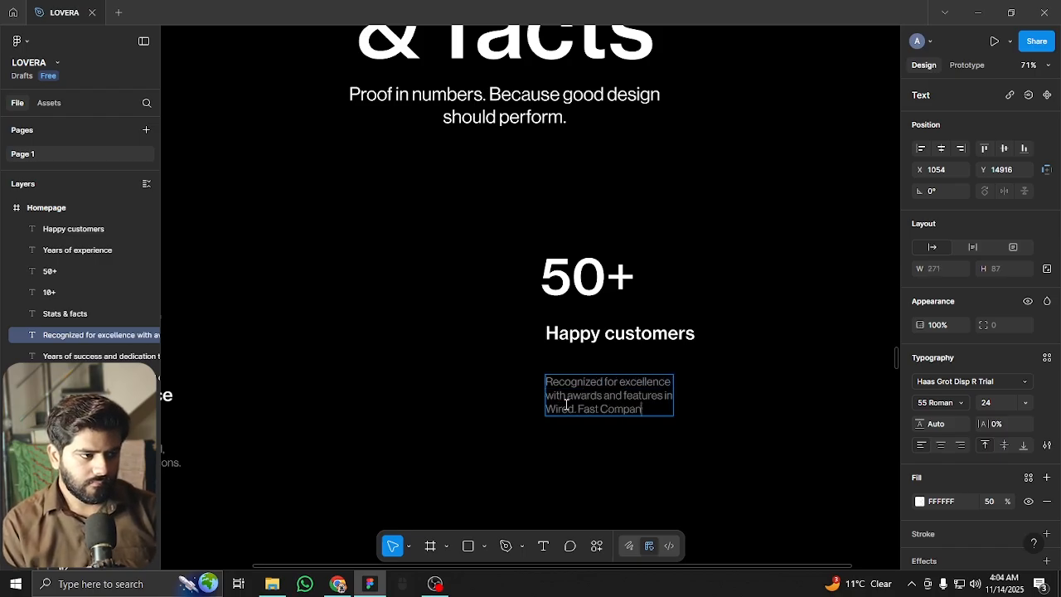
pyautogui.write('y, Design')
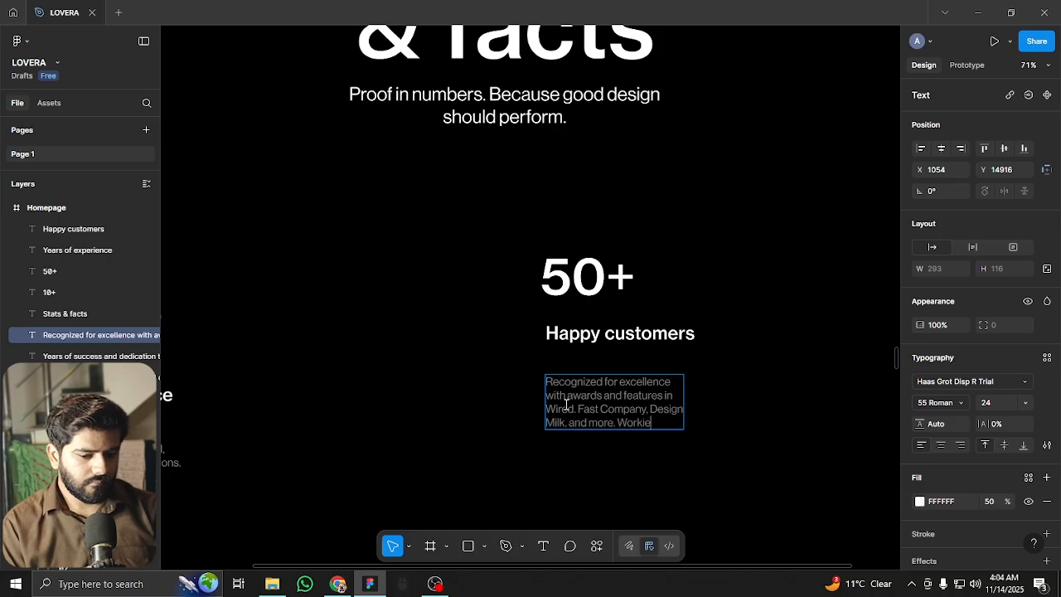
pyautogui.write(' Milk, and more. Worked with brands like Nike,')
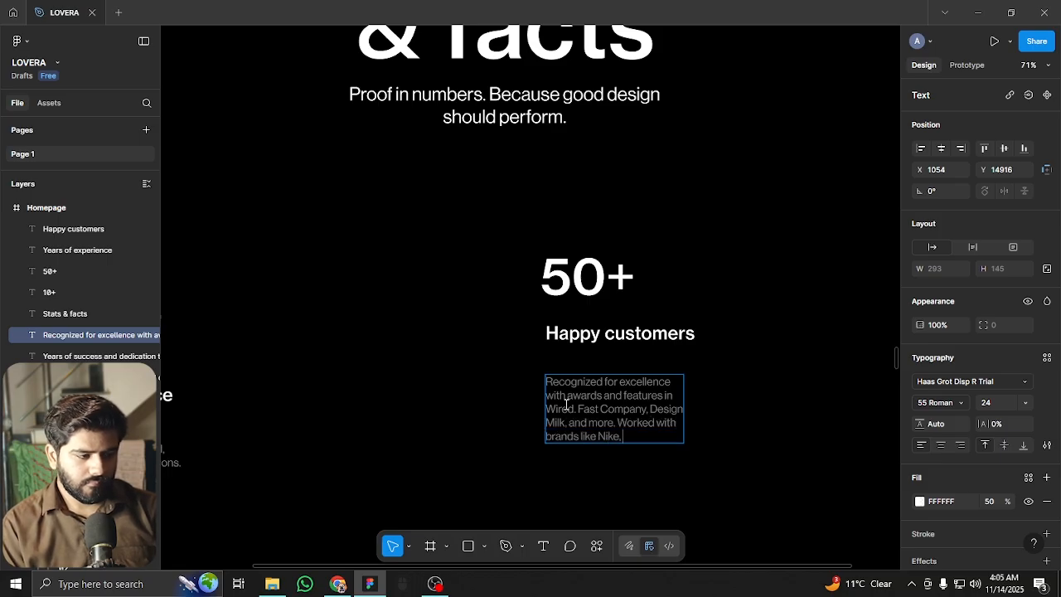
pyautogui.write(' Spotify, Airbnb, A')
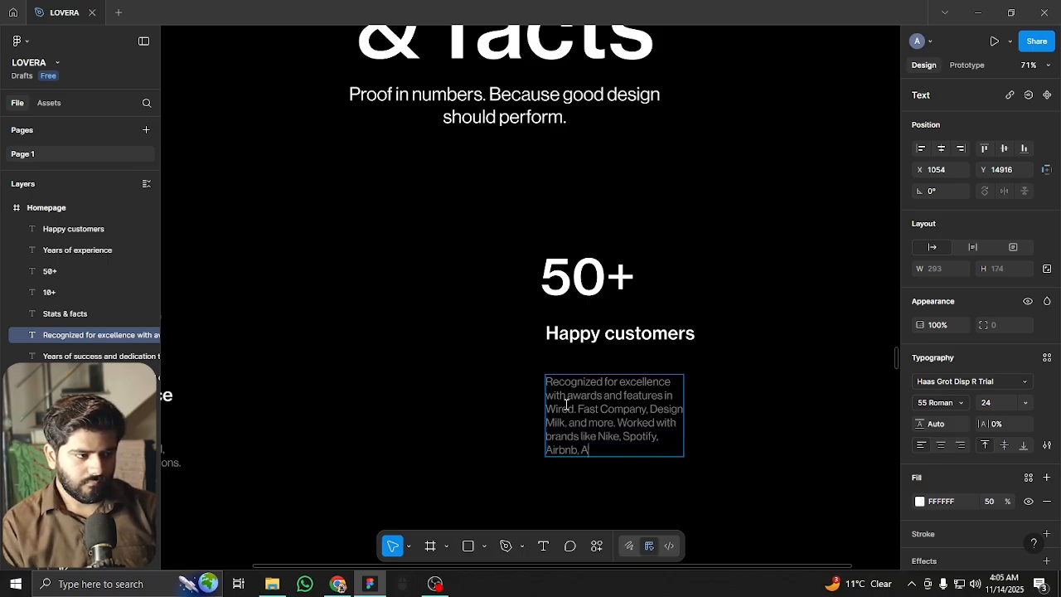
pyautogui.press('Return')
pyautogui.write('Sam')
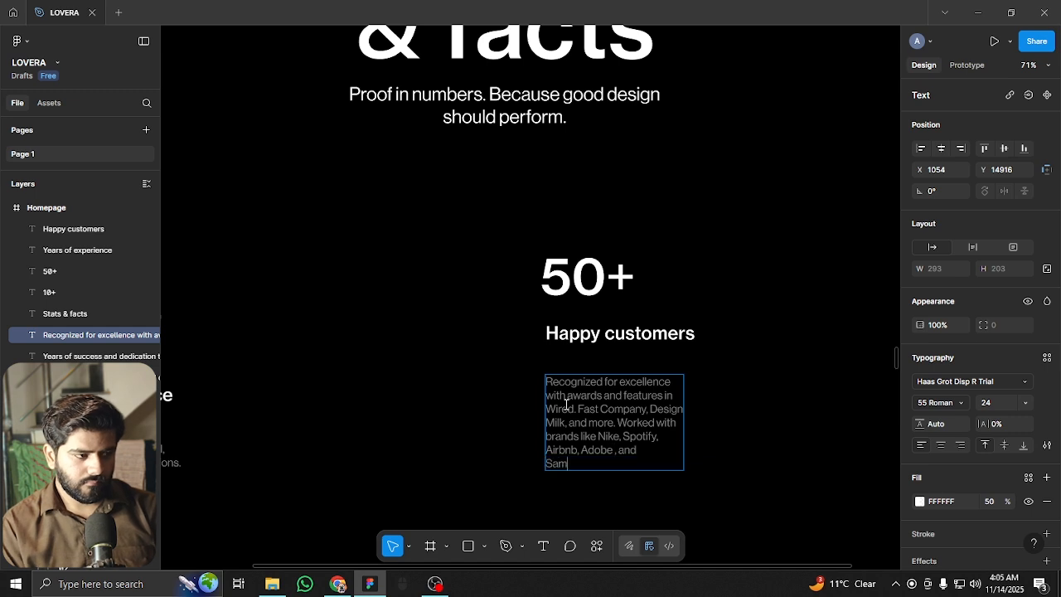
pyautogui.write('sung.')
pyautogui.press('Escape')
pyautogui.click(580, 404)
pyautogui.scroll(-1, 576, 389)
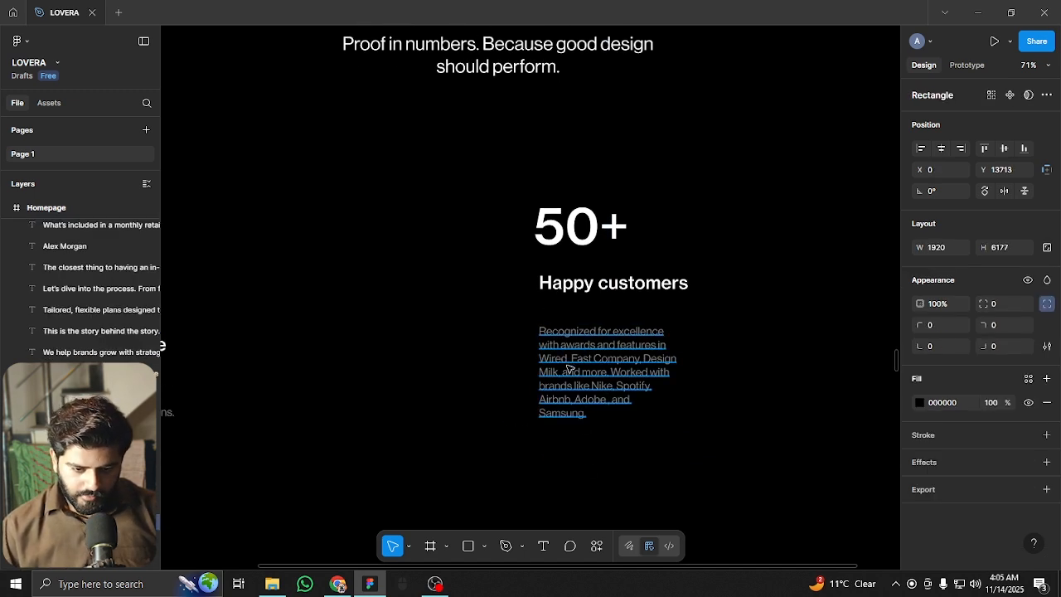
# Nudge the 'Recognized for excellence' description block up under its heading
pyautogui.click(600, 351)
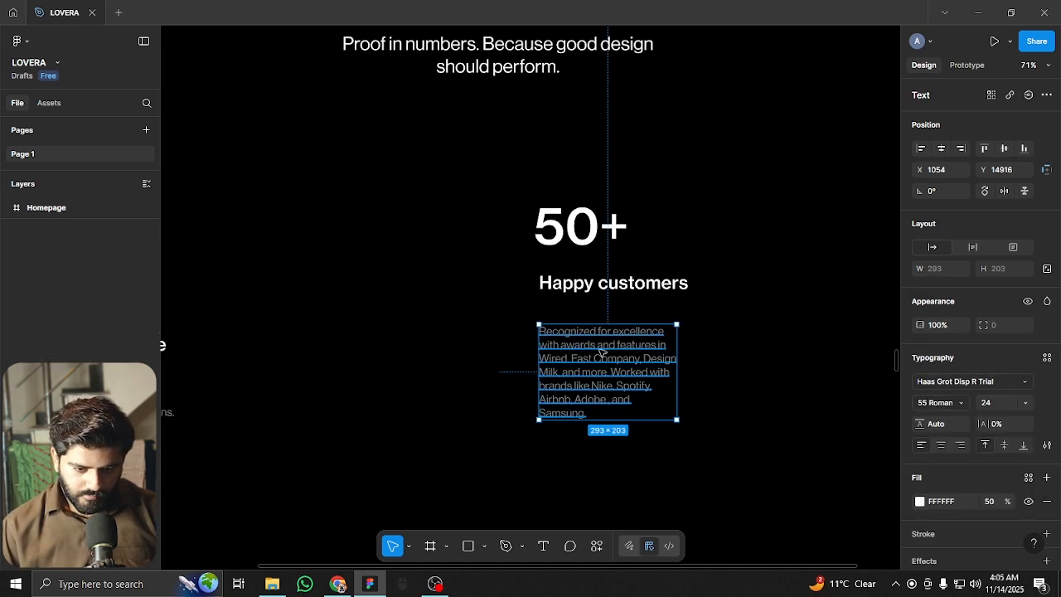
pyautogui.moveTo(602, 352); pyautogui.dragTo(602, 335)
pyautogui.moveTo(603, 332)
pyautogui.mouseDown()
pyautogui.moveTo(604, 342)
pyautogui.moveTo(599, 322)
pyautogui.mouseUp()
pyautogui.scroll(-5, 599, 322)
pyautogui.scroll(5, 605, 299)
# Check the stat layers by selecting the headings, the 50+ and 10+ numbers and the background
pyautogui.keyDown('shift'); pyautogui.click(651, 264); pyautogui.keyUp('shift')
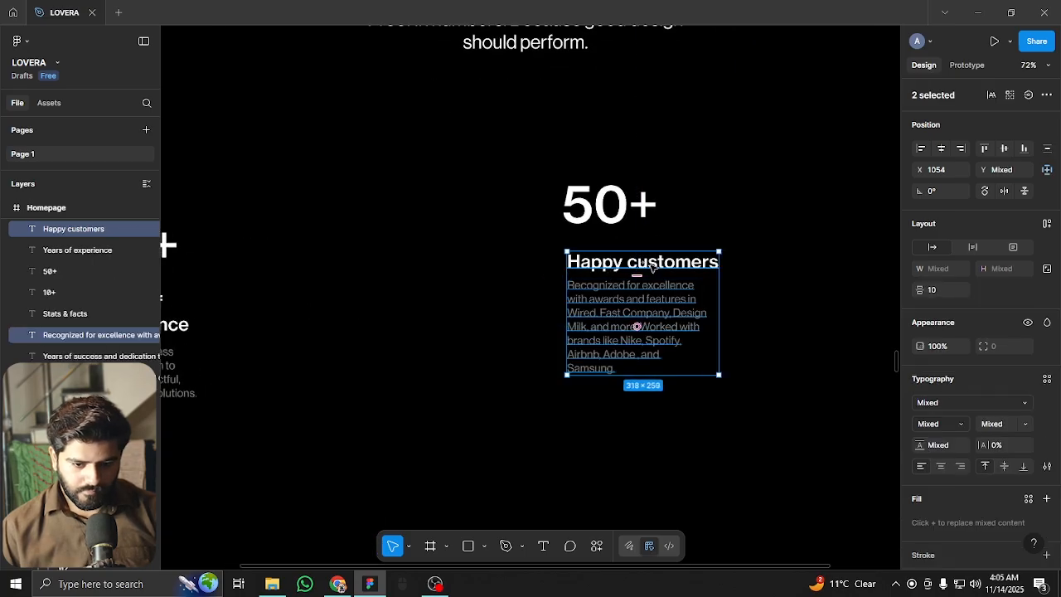
pyautogui.scroll(-4, 638, 249)
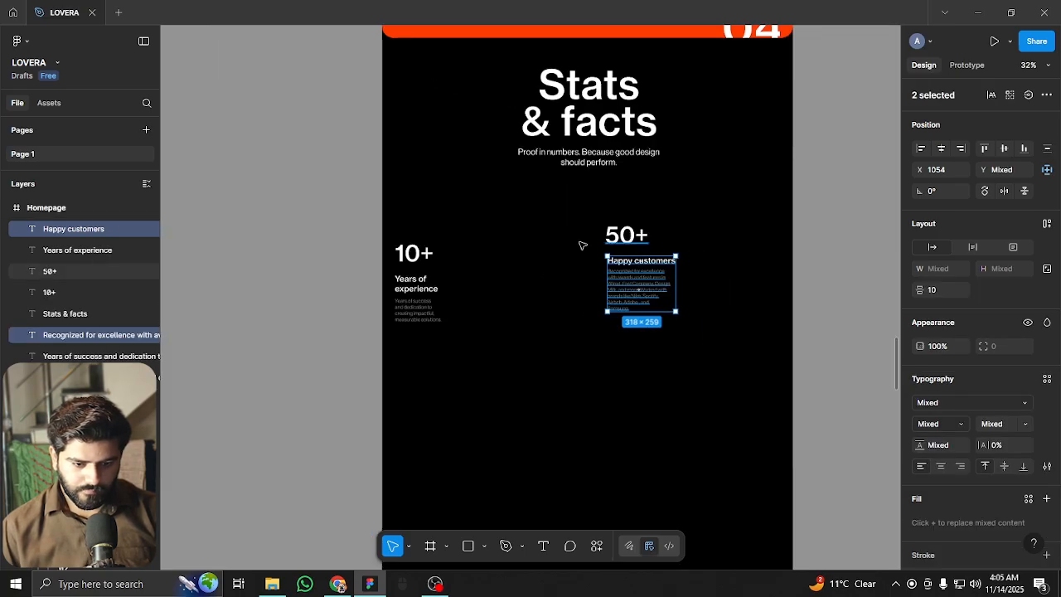
pyautogui.click(622, 237)
pyautogui.keyDown('shift'); pyautogui.click(416, 254); pyautogui.keyUp('shift')
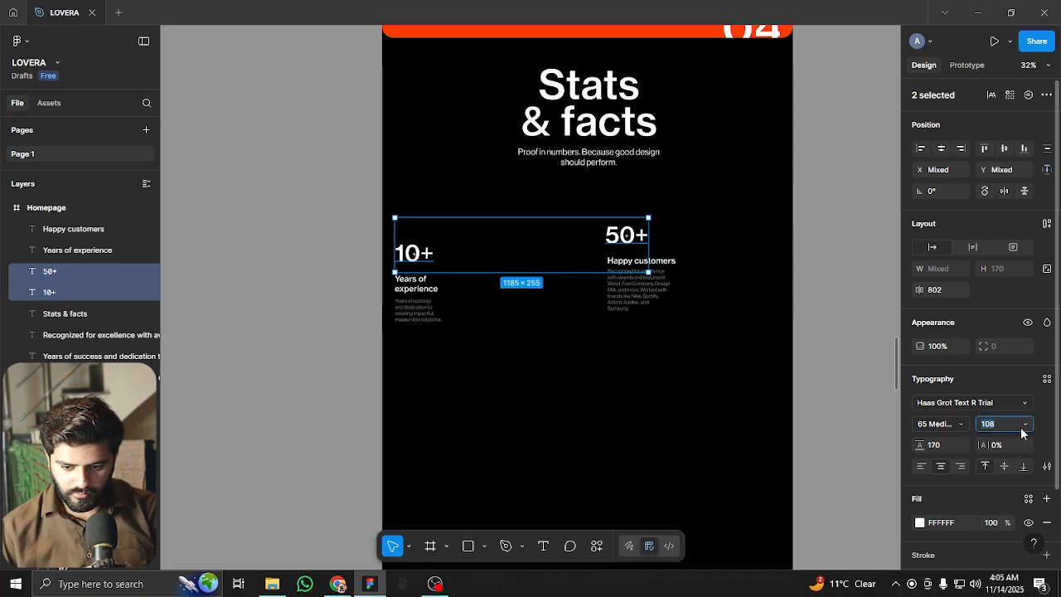
pyautogui.click(533, 260)
pyautogui.scroll(4, 597, 274)
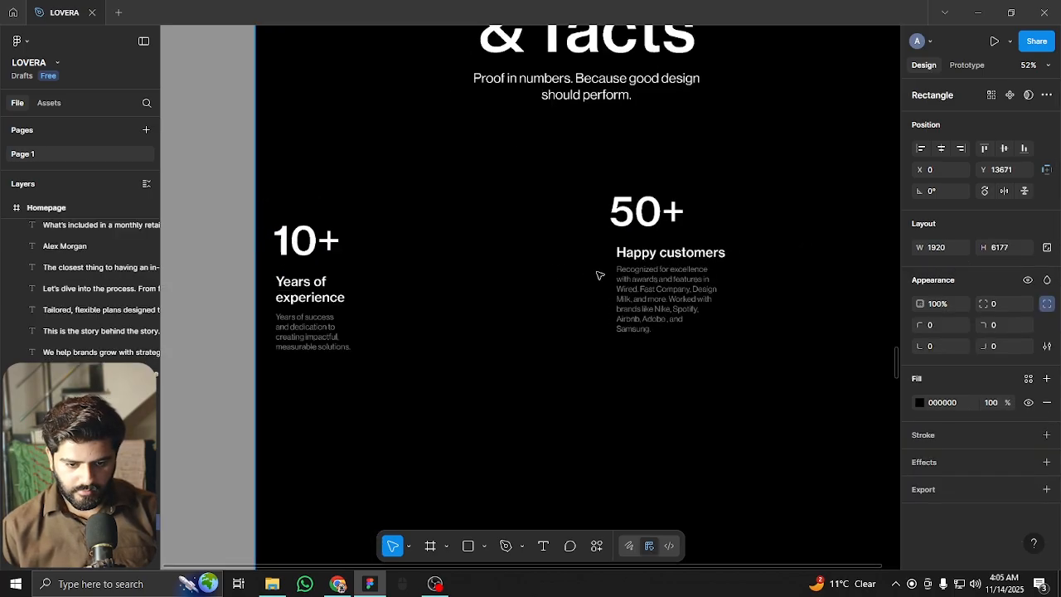
pyautogui.scroll(-4, 654, 256)
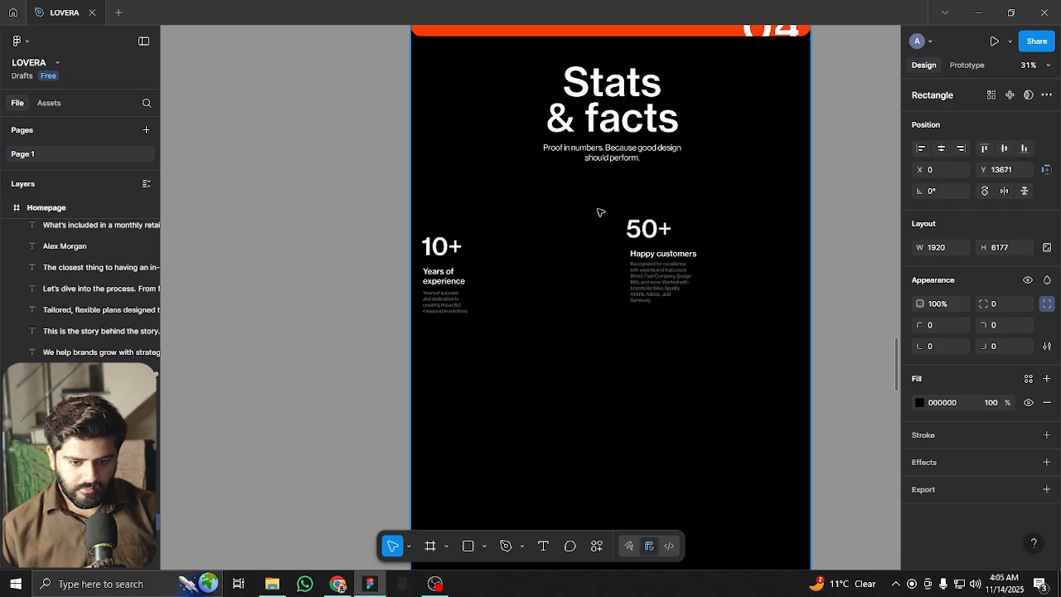
pyautogui.moveTo(356, 197); pyautogui.dragTo(693, 347)
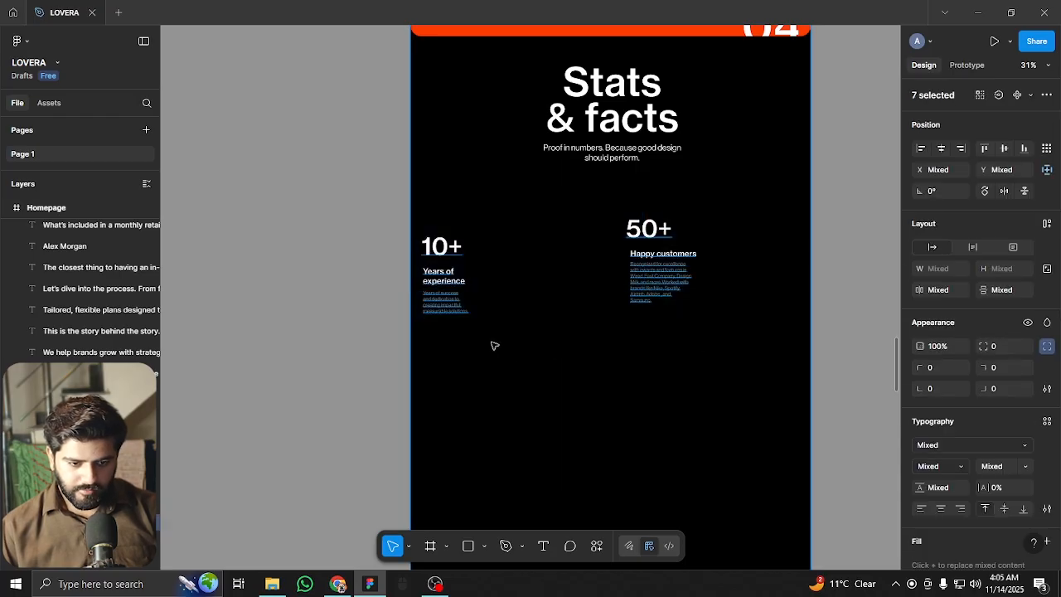
pyautogui.click(286, 380)
# Hide and re-show the black background rectangle, then choose the Line tool
pyautogui.click(535, 383)
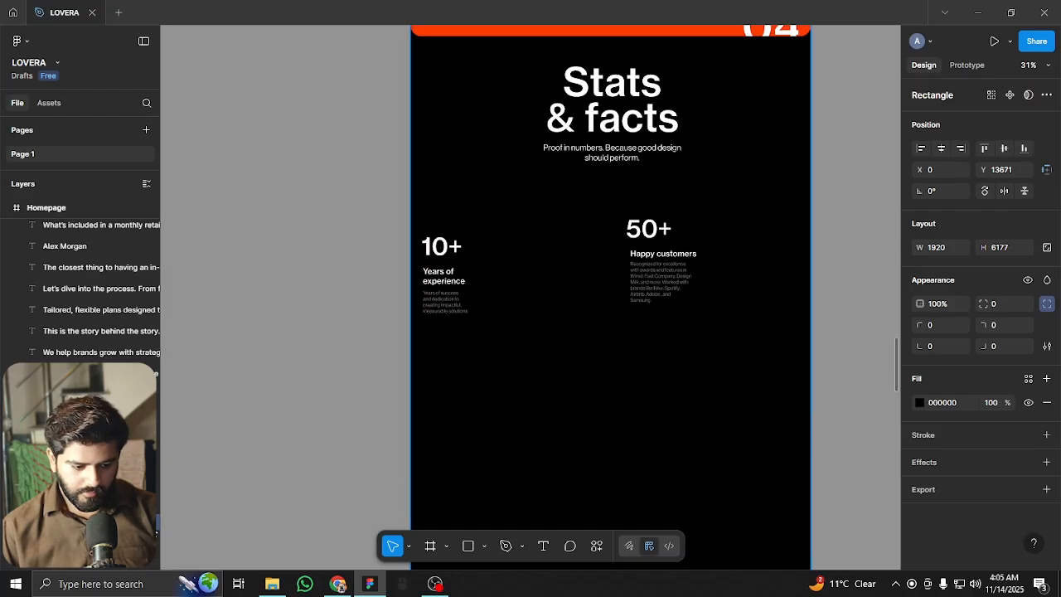
pyautogui.hotkey('ctrl', 'shift', 'h')
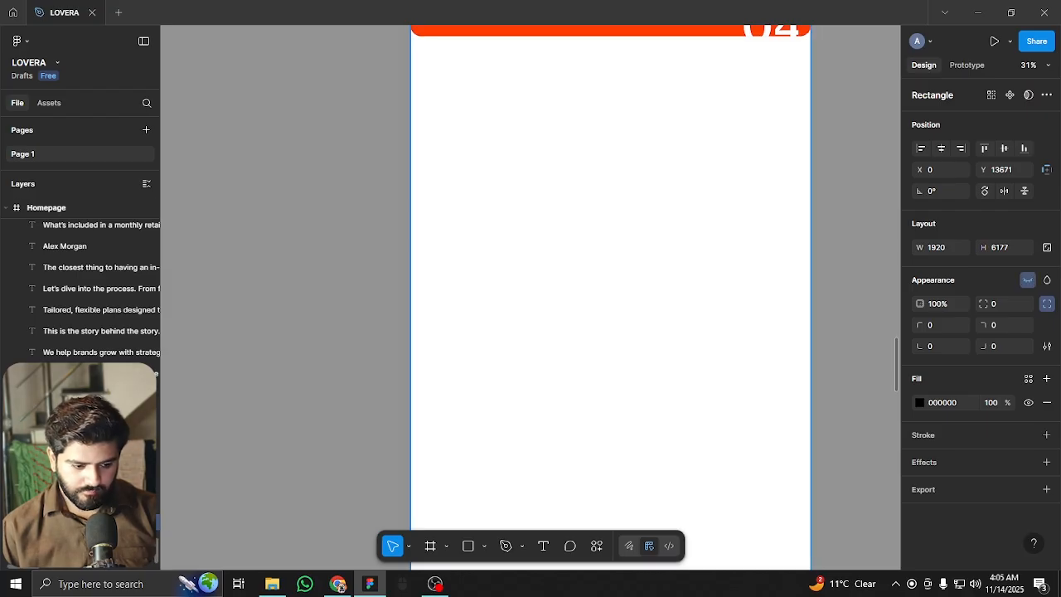
pyautogui.hotkey('ctrl', 'shift', 'h')
pyautogui.click(356, 220)
pyautogui.moveTo(750, 361); pyautogui.dragTo(750, 361)
pyautogui.keyDown('ctrl'); pyautogui.scroll(5, 694, 307); pyautogui.keyUp('ctrl')
pyautogui.press('Escape')
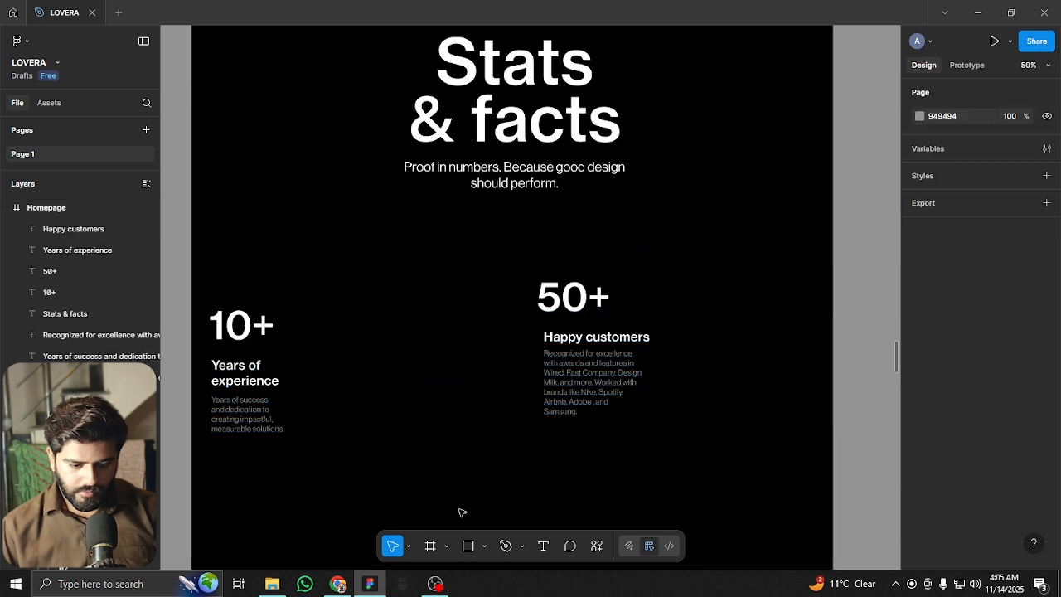
pyautogui.click(484, 546)
pyautogui.click(537, 441)
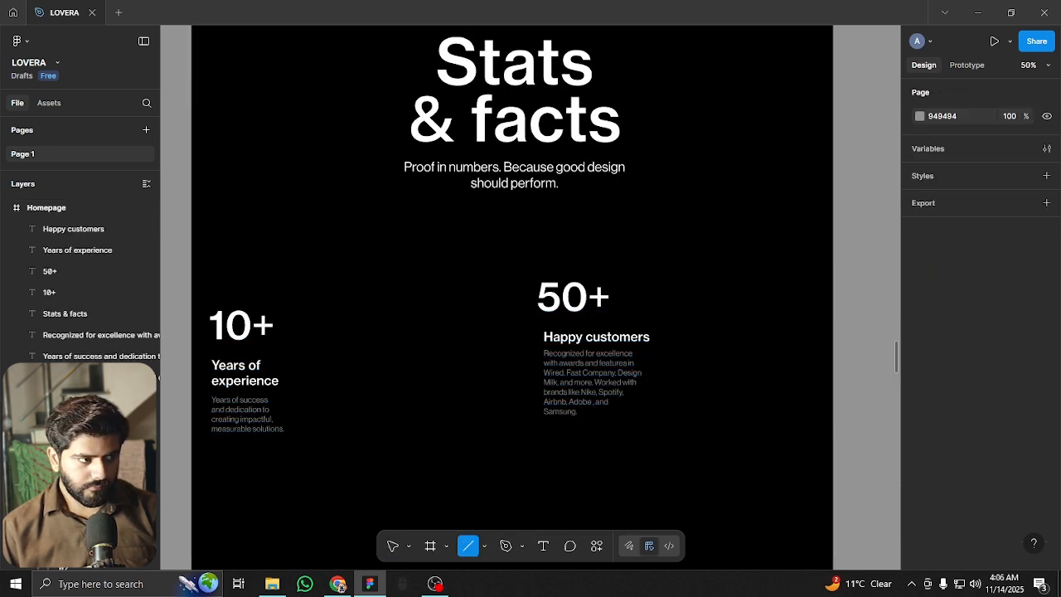
# Draw a thin 0.5-stroke white horizontal divider below the subtitle, reaching the frame's left edge
pyautogui.moveTo(228, 234); pyautogui.dragTo(832, 233)
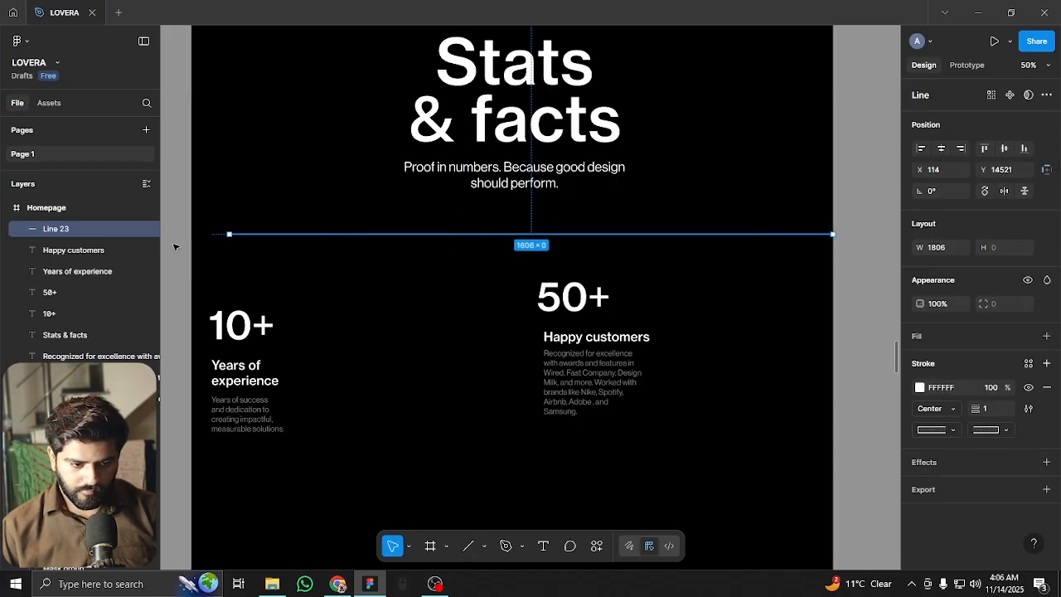
pyautogui.moveTo(228, 234); pyautogui.dragTo(190, 234)
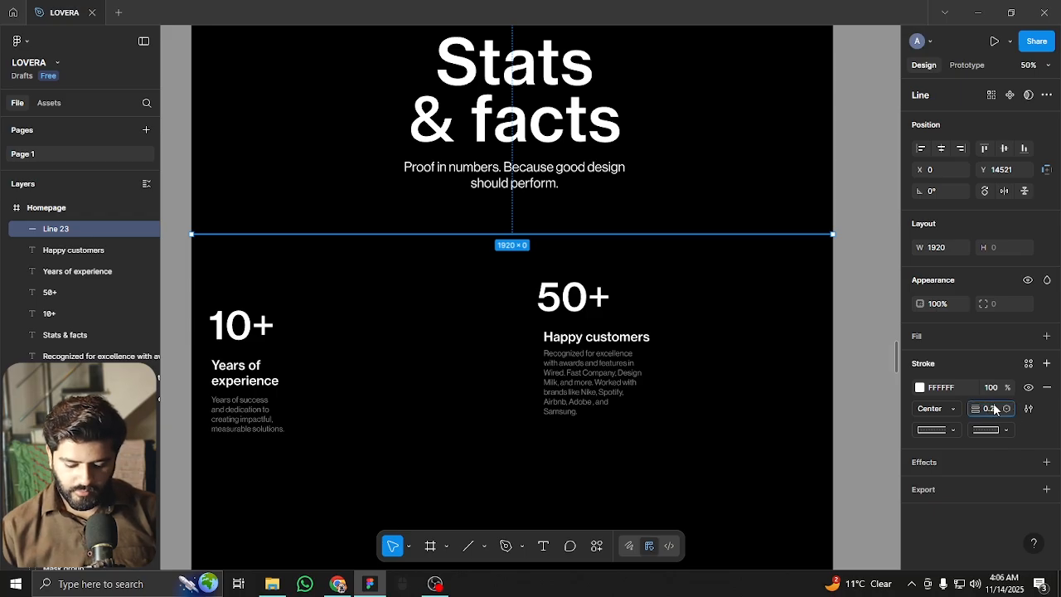
pyautogui.click(703, 401)
pyautogui.scroll(-3, 571, 221)
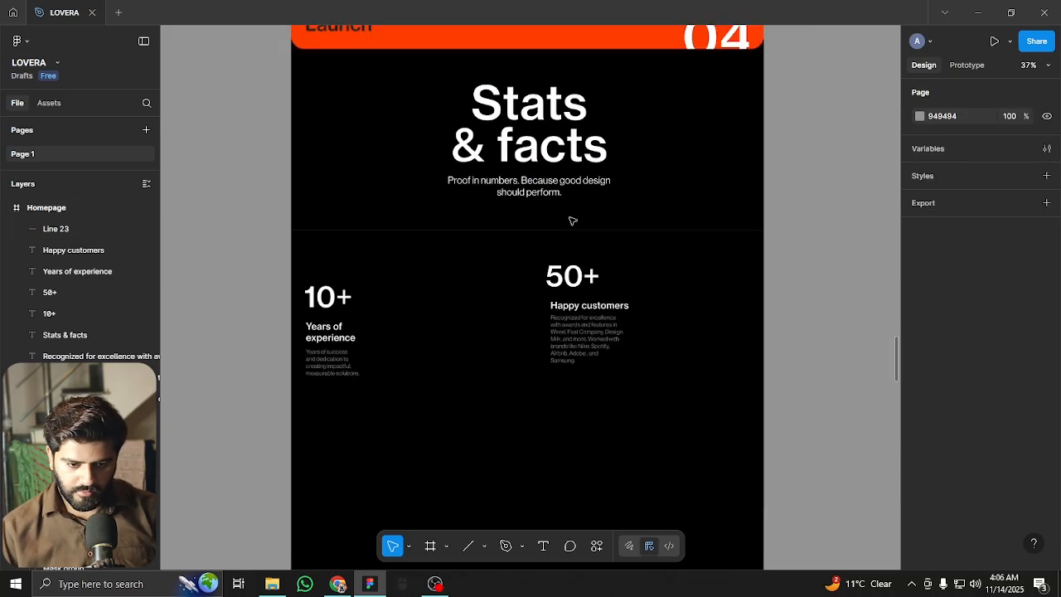
pyautogui.moveTo(639, 344); pyautogui.dragTo(624, 267)
pyautogui.scroll(3, 567, 144)
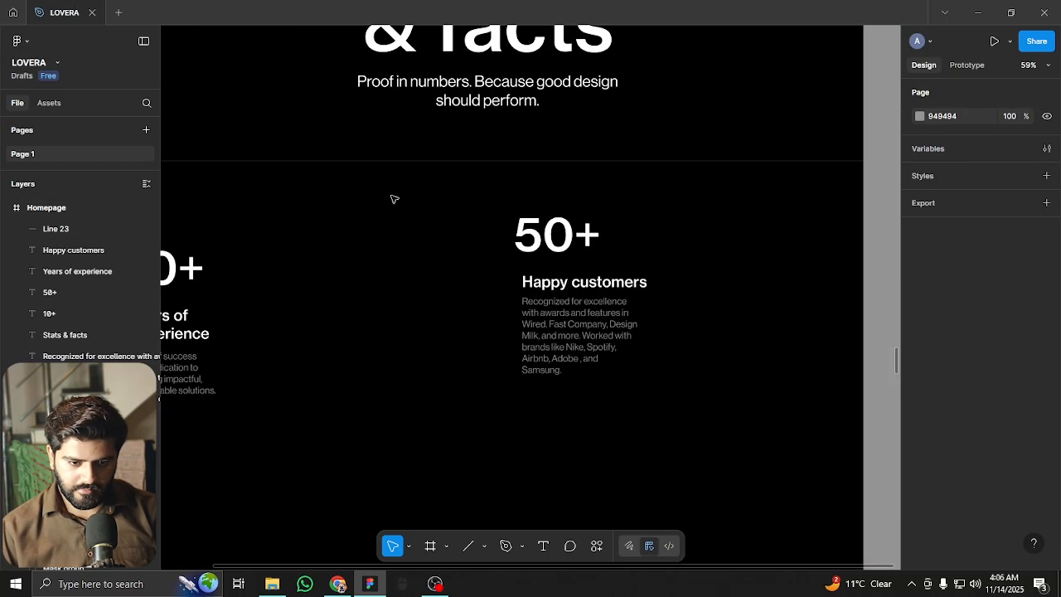
pyautogui.scroll(2, 457, 208)
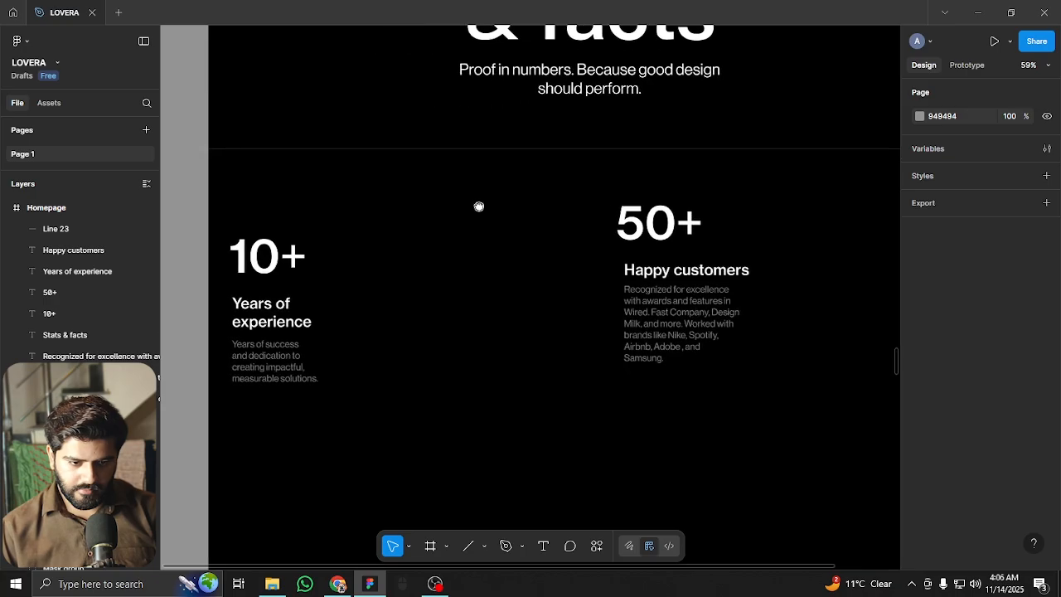
pyautogui.click(494, 150)
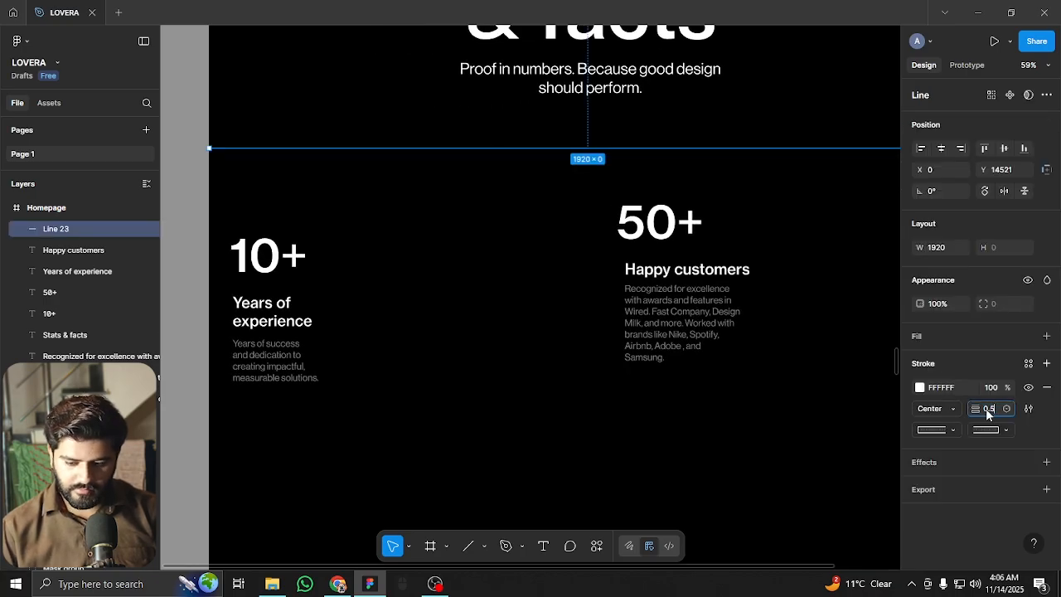
pyautogui.click(569, 443)
# Duplicate the divider line 191 px lower with an Alt-drag
pyautogui.scroll(-1, 489, 376)
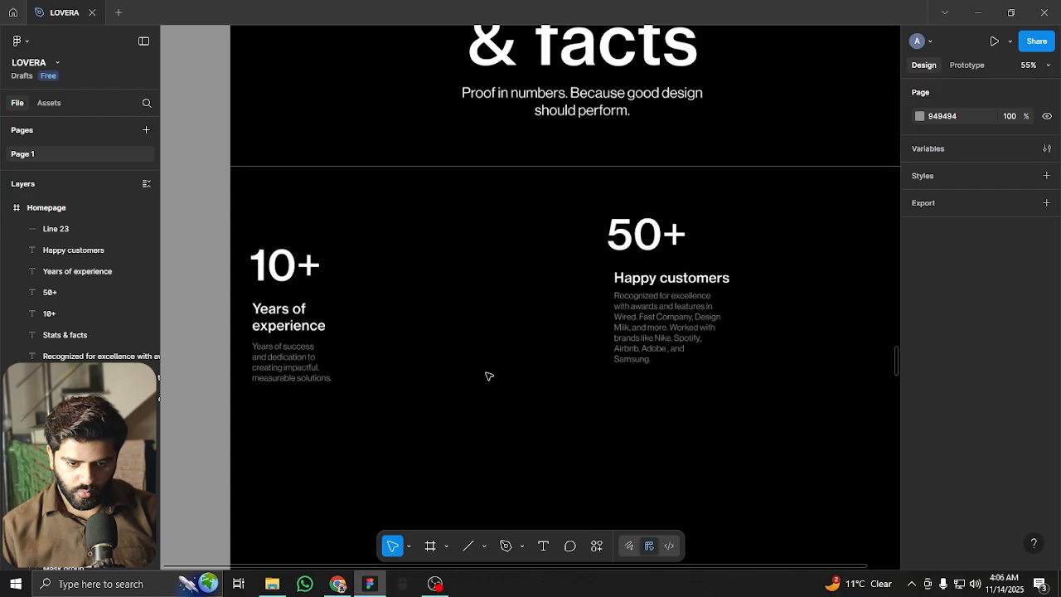
pyautogui.scroll(-1, 489, 376)
pyautogui.moveTo(552, 385); pyautogui.dragTo(535, 326)
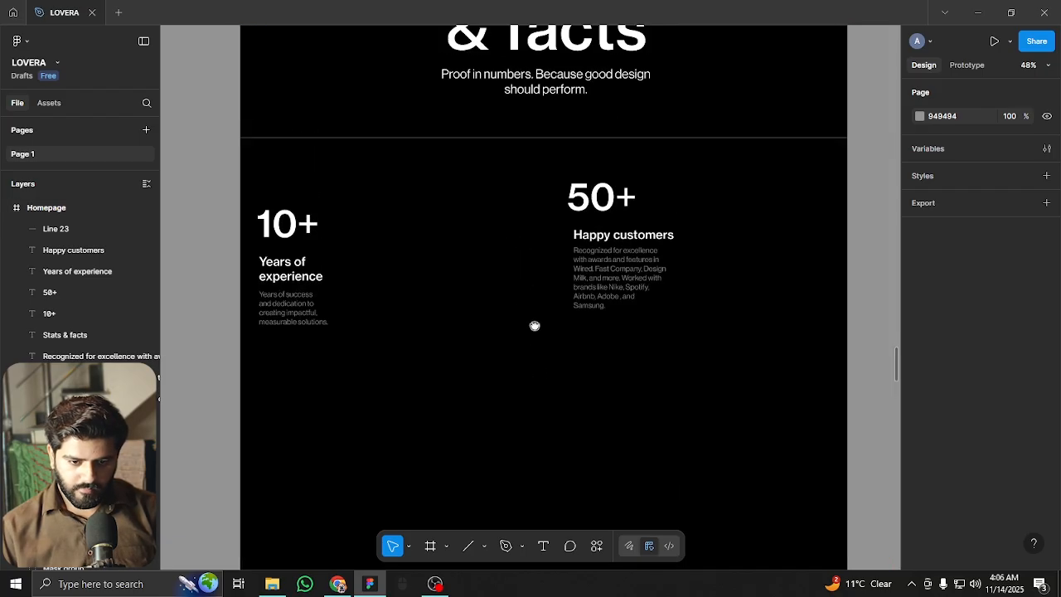
pyautogui.click(401, 139)
pyautogui.moveTo(403, 162); pyautogui.dragTo(403, 202)
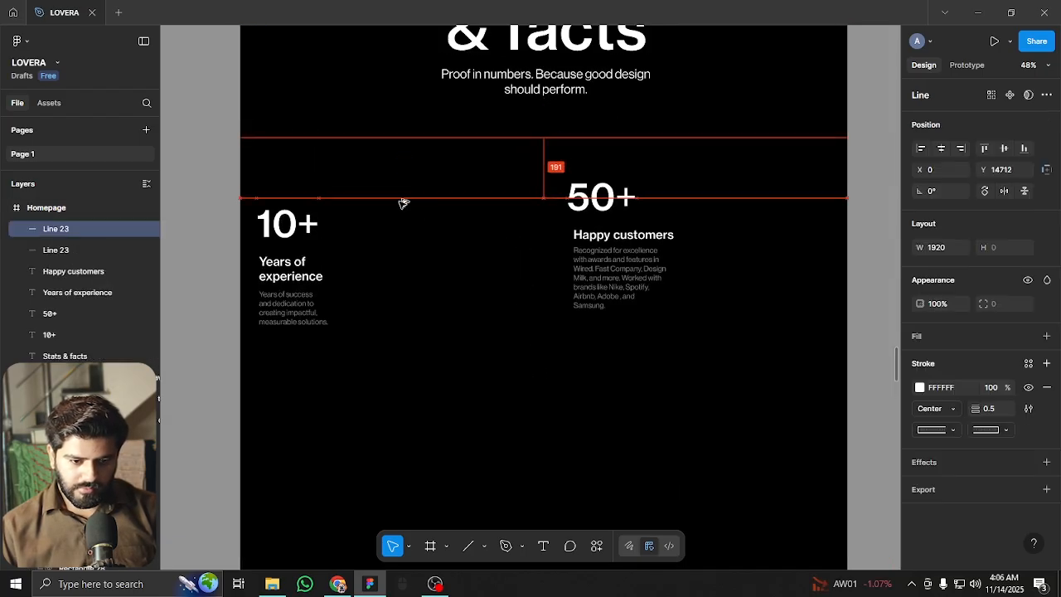
# Rotate the copied line to -90° and snap its top under the horizontal divider
pyautogui.moveTo(852, 195); pyautogui.dragTo(528, 414)
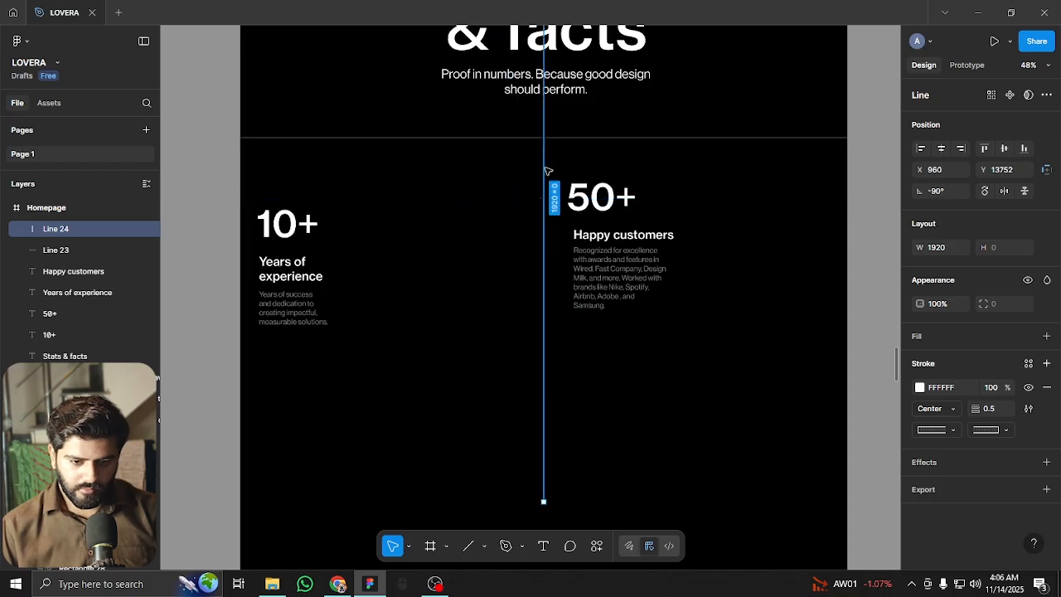
pyautogui.moveTo(544, 178); pyautogui.dragTo(374, 417)
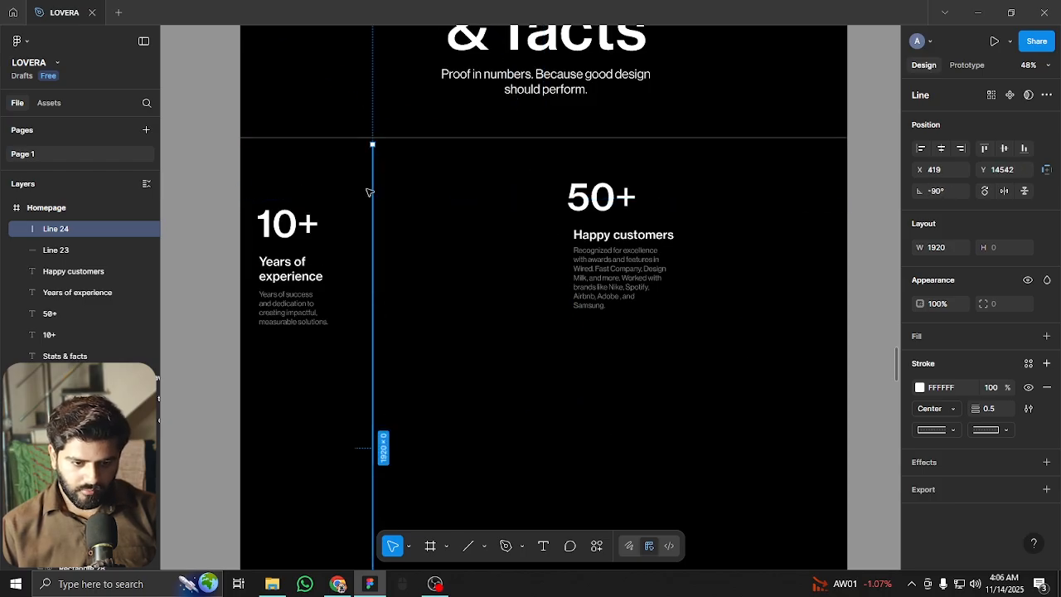
pyautogui.moveTo(376, 192); pyautogui.dragTo(687, 179)
pyautogui.hotkey('shift', 'g')
pyautogui.click(752, 182)
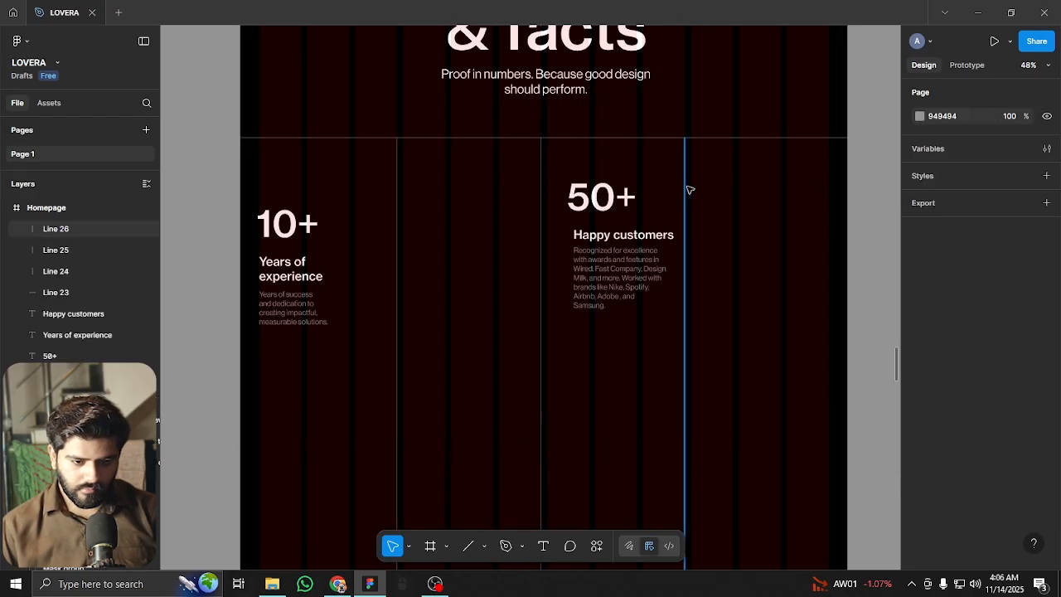
# Spread the first two vertical lines rightward across the stats section
pyautogui.hotkey('ctrl', 'shift', '4')
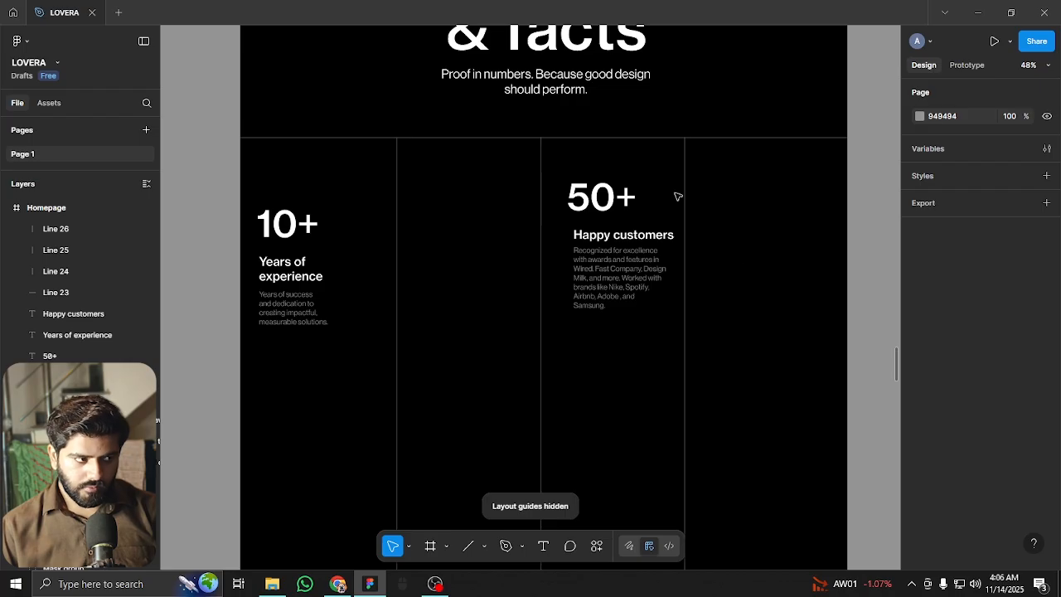
pyautogui.hotkey('ctrl', 'shift', '4')
pyautogui.click(398, 208)
pyautogui.click(436, 209)
pyautogui.hotkey('ctrl', 'z')
pyautogui.moveTo(398, 208); pyautogui.dragTo(447, 214)
pyautogui.moveTo(547, 230); pyautogui.dragTo(833, 228)
pyautogui.hotkey('shift', 'g')
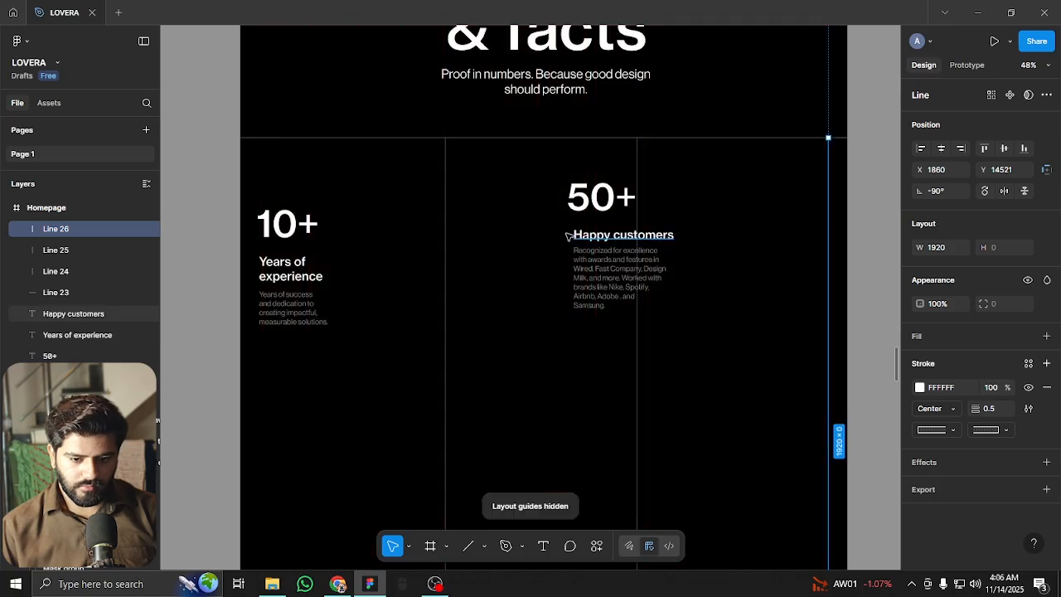
pyautogui.keyDown('ctrl'); pyautogui.scroll(-3, 639, 249); pyautogui.keyUp('ctrl')
pyautogui.click(760, 259)
pyautogui.moveTo(760, 260); pyautogui.dragTo(777, 220)
pyautogui.keyDown('ctrl'); pyautogui.scroll(5, 577, 170); pyautogui.keyUp('ctrl')
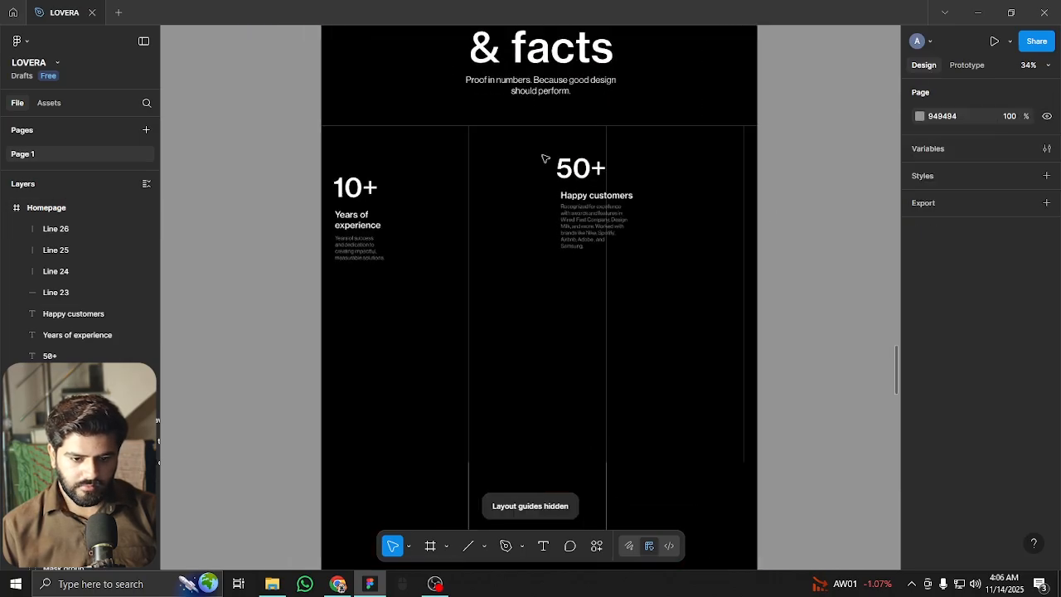
pyautogui.moveTo(359, 177); pyautogui.dragTo(409, 230)
pyautogui.scroll(-2, 455, 228)
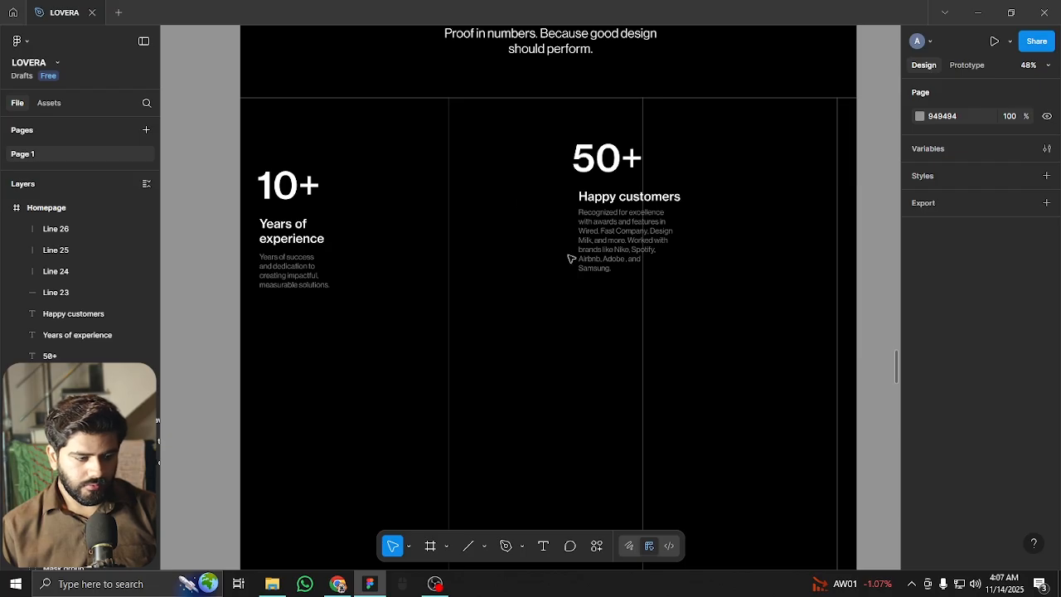
# Snap the three vertical dividers onto column guides at X 495, 960 and 1405
pyautogui.click(447, 175)
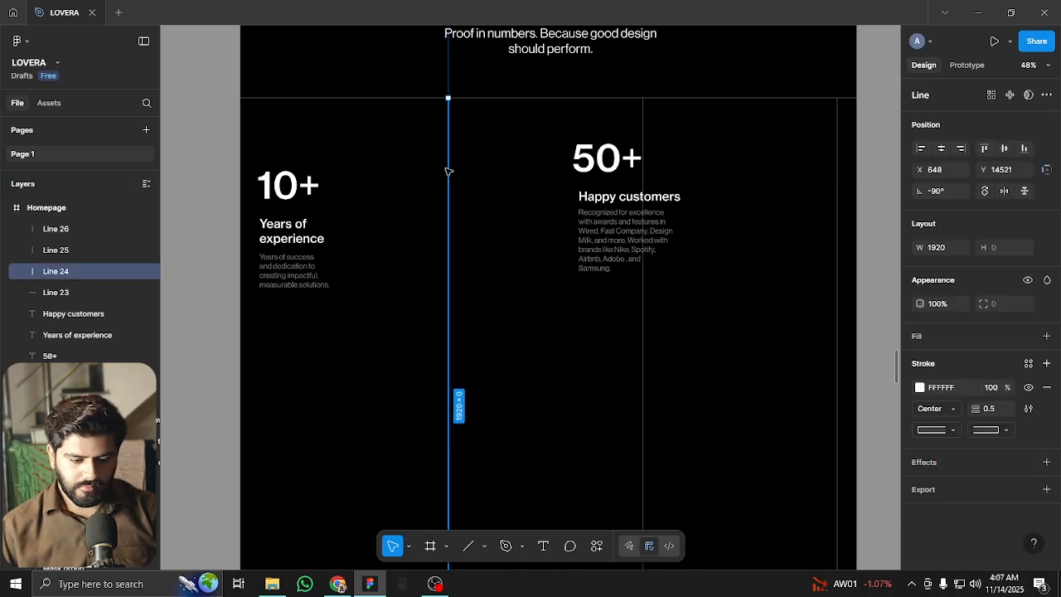
pyautogui.hotkey('shift', 'g')
pyautogui.click(430, 158)
pyautogui.moveTo(451, 155); pyautogui.dragTo(400, 162)
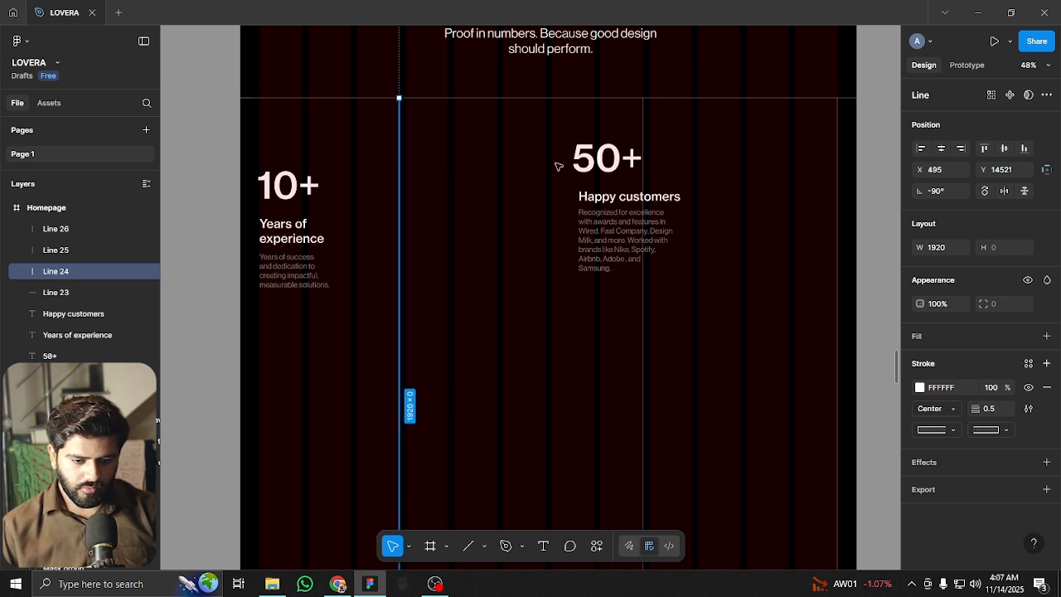
pyautogui.click(647, 150)
pyautogui.moveTo(644, 141); pyautogui.dragTo(549, 130)
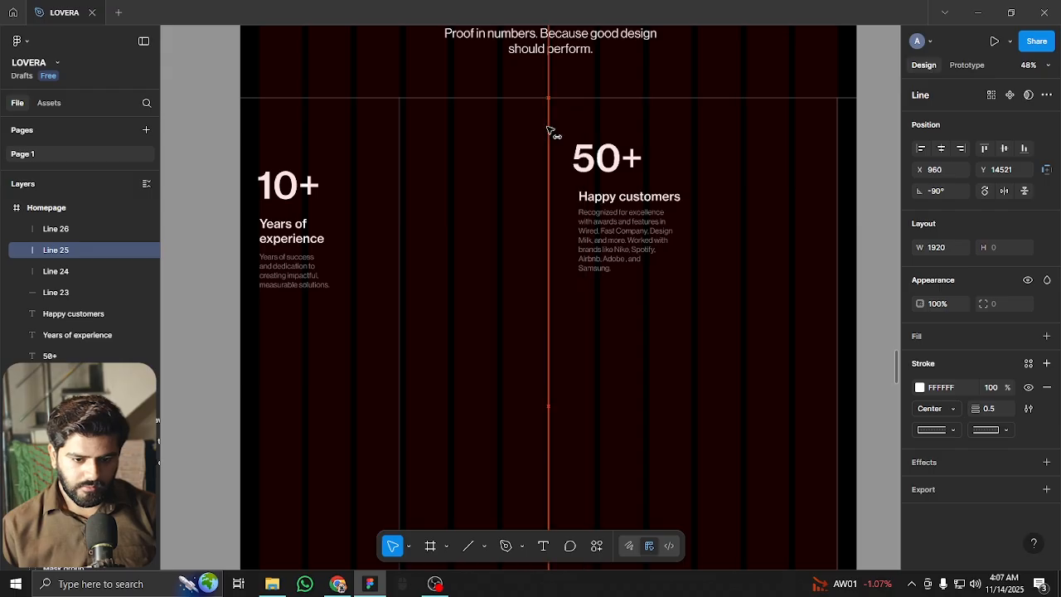
pyautogui.click(838, 148)
pyautogui.moveTo(840, 147); pyautogui.dragTo(693, 144)
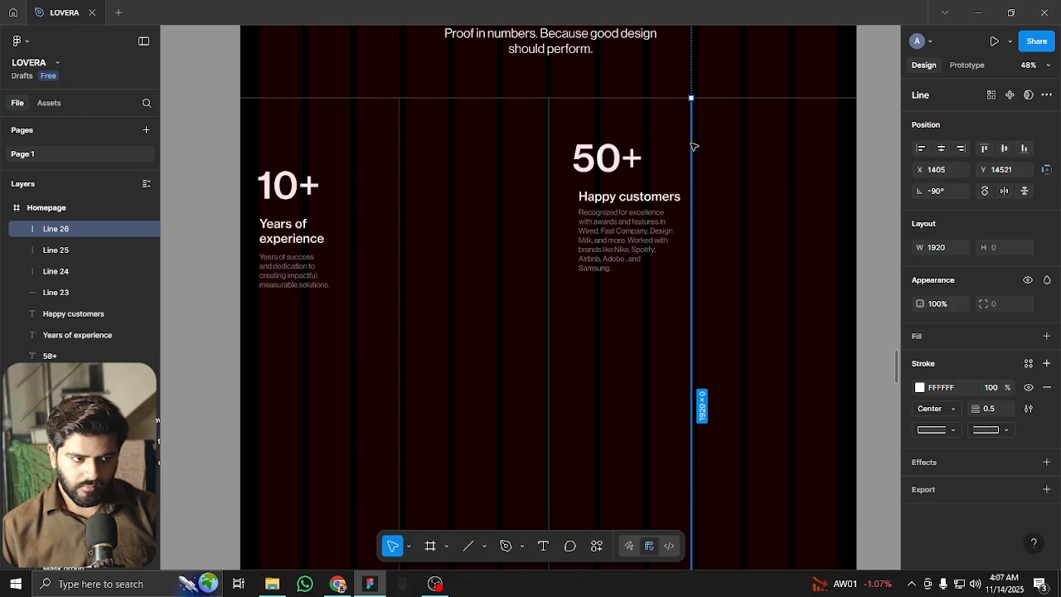
pyautogui.hotkey('ctrl', 'shift', '4')
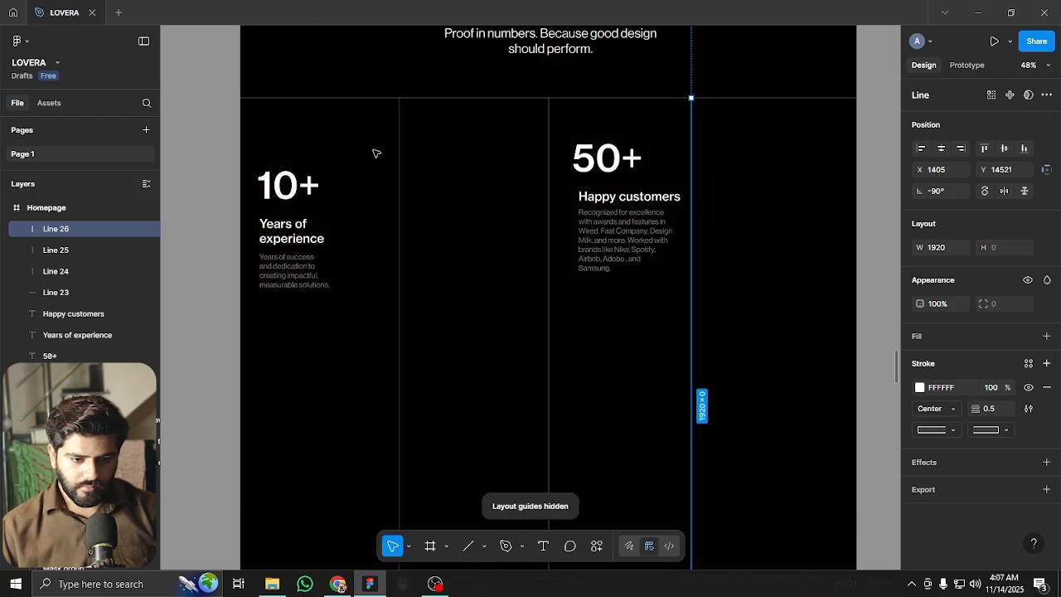
pyautogui.click(293, 106)
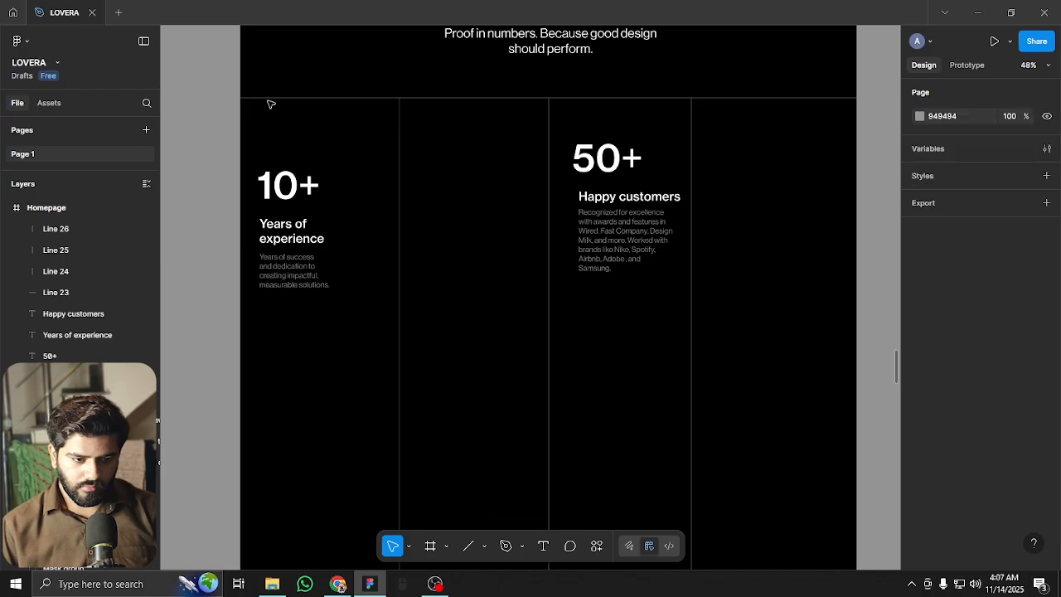
# Extend the top horizontal divider's left end to the frame edge
pyautogui.click(253, 98)
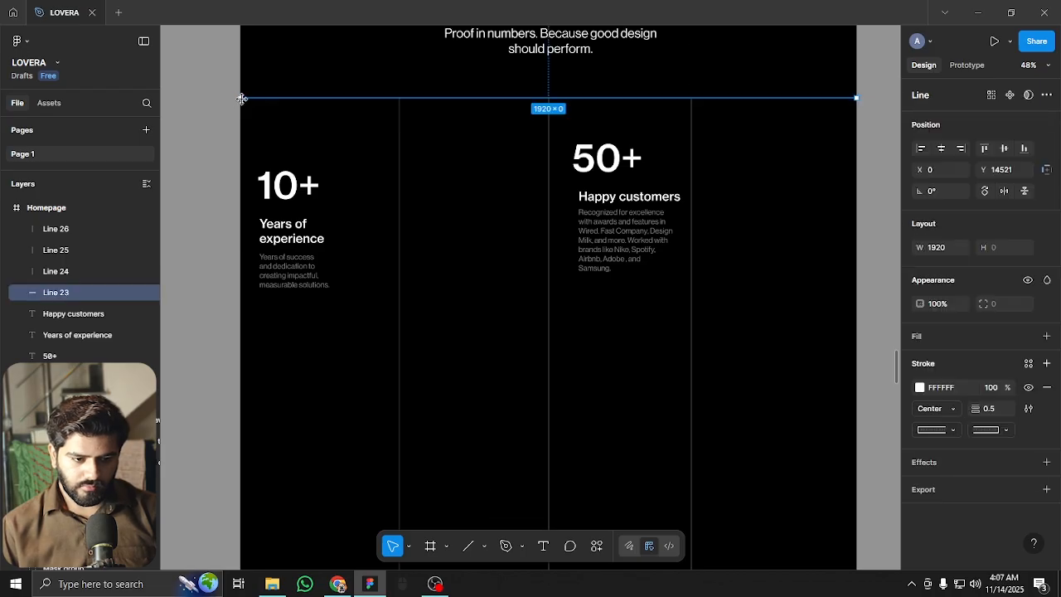
pyautogui.scroll(10, 228, 77)
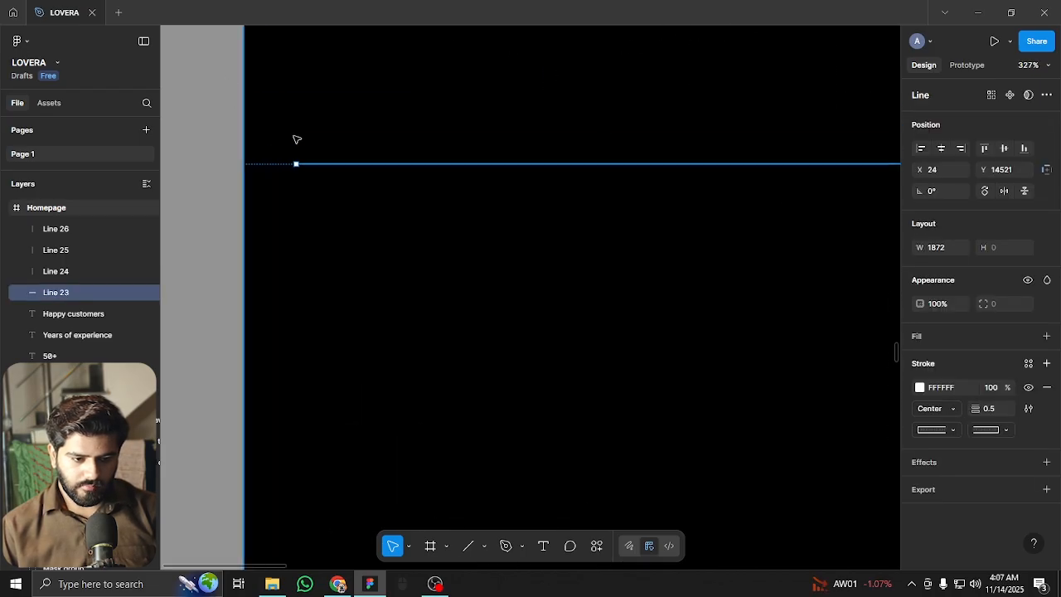
pyautogui.moveTo(295, 170); pyautogui.dragTo(238, 168)
pyautogui.scroll(-10, 248, 171)
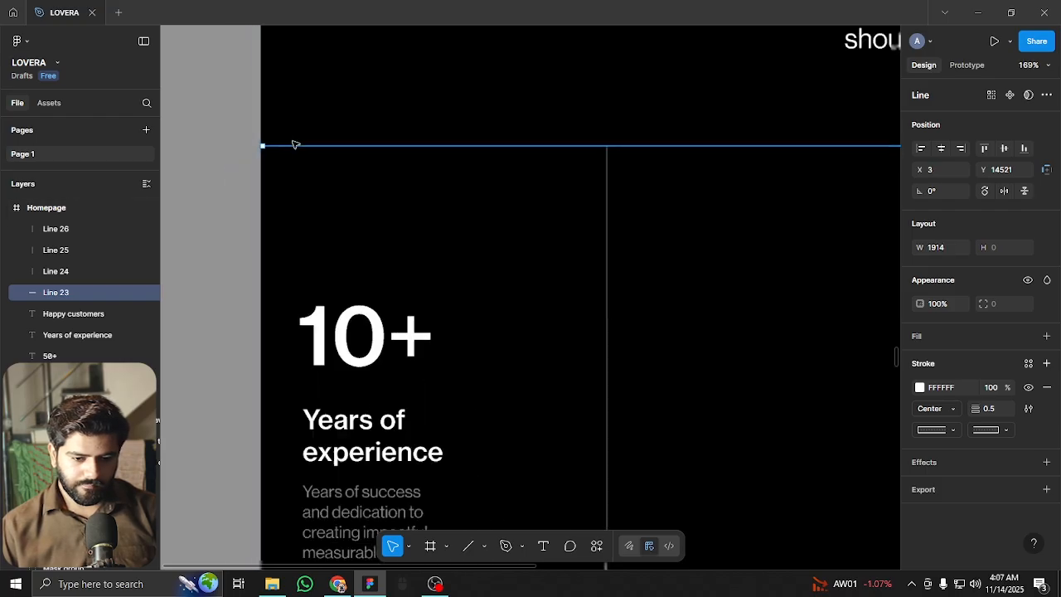
# Copy vertical divider lines onto the frame's left and right edges
pyautogui.click(561, 174)
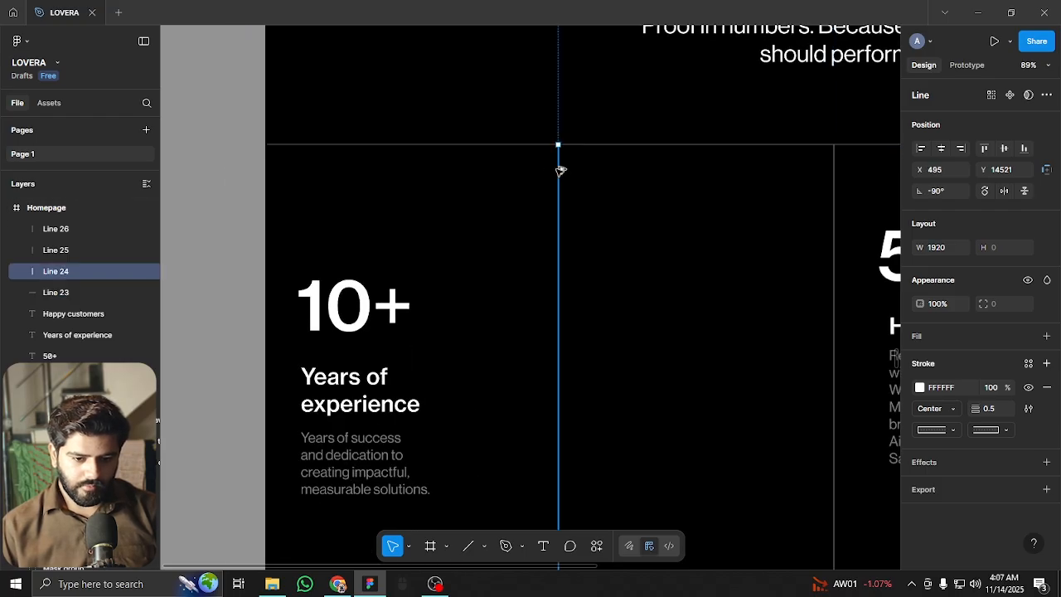
pyautogui.keyDown('alt'); pyautogui.moveTo(561, 170); pyautogui.dragTo(727, 169); pyautogui.keyUp('alt')
pyautogui.click(784, 161)
pyautogui.scroll(-6, 784, 161)
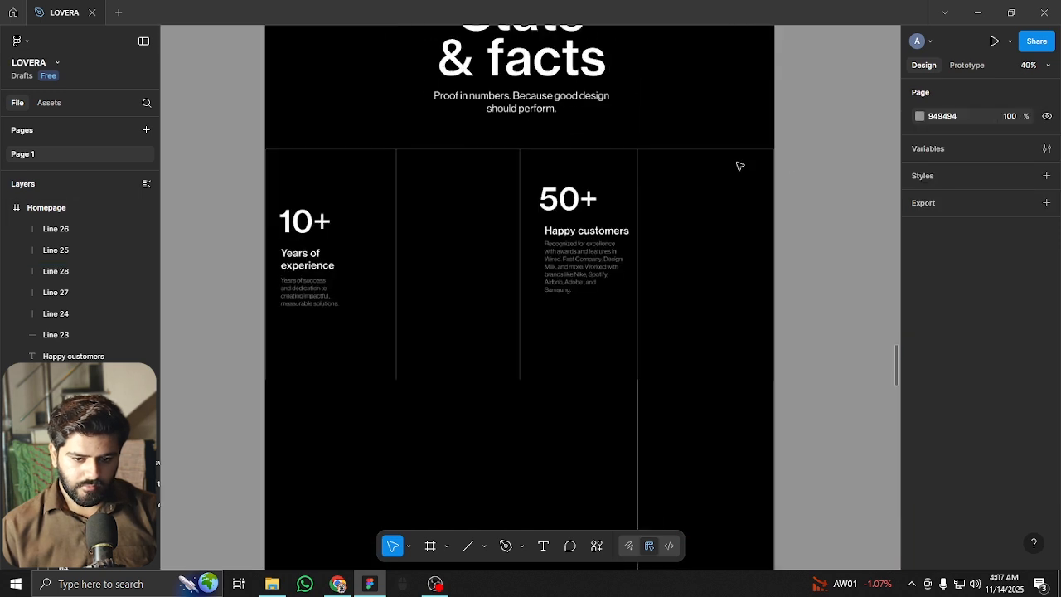
pyautogui.scroll(-5, 762, 310)
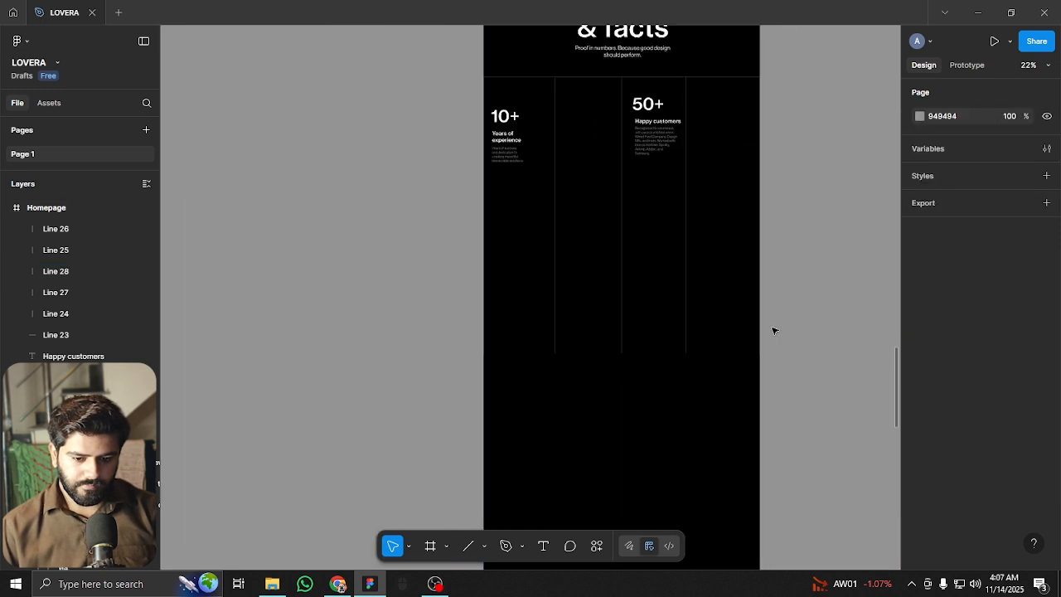
# Select all five vertical lines and lengthen them to 3562 px
pyautogui.moveTo(406, 250); pyautogui.dragTo(797, 379)
pyautogui.scroll(-3, 621, 135)
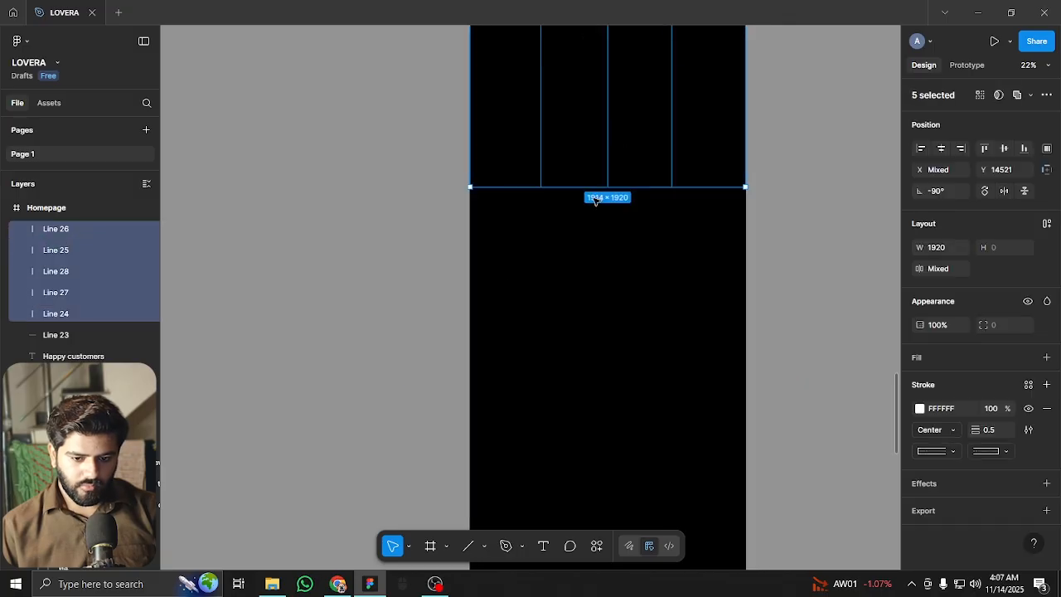
pyautogui.moveTo(603, 254); pyautogui.dragTo(618, 393)
pyautogui.scroll(3, 618, 393)
pyautogui.scroll(5, 627, 141)
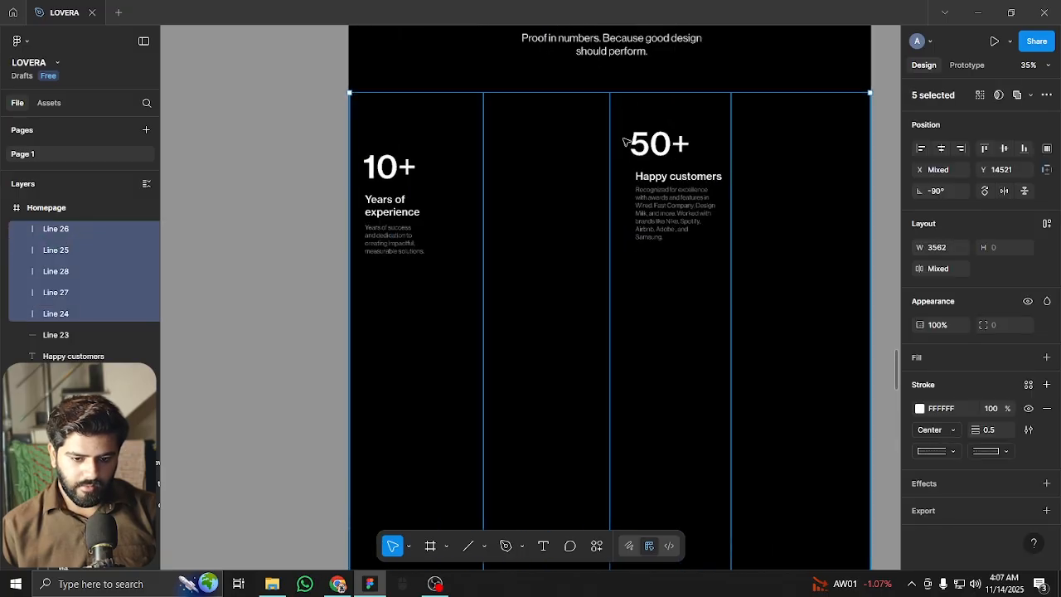
pyautogui.scroll(3, 632, 147)
pyautogui.scroll(3, 393, 249)
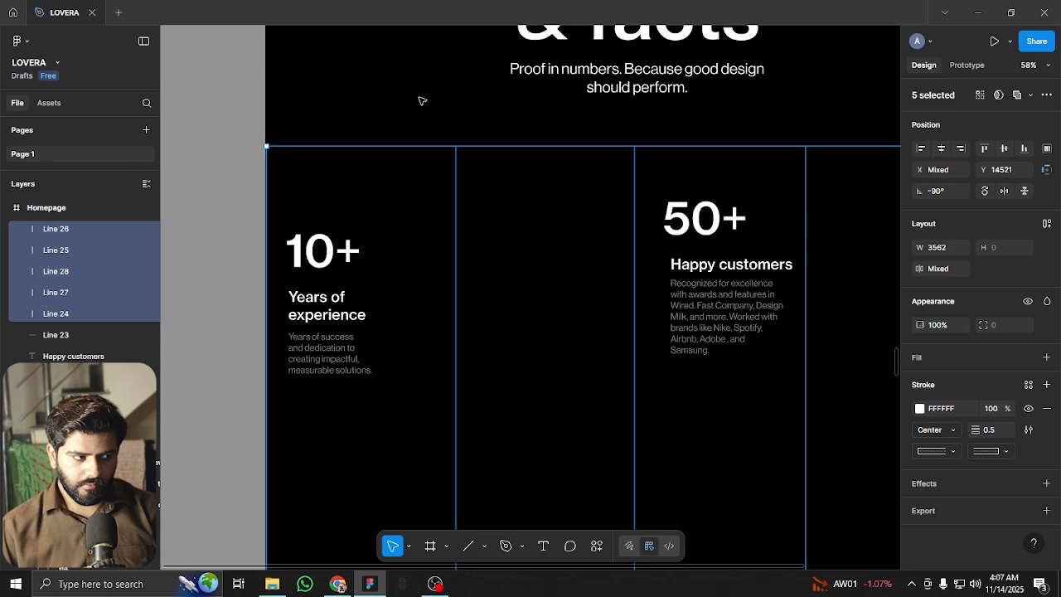
pyautogui.click(450, 84)
# Left-align the Happy customers heading and description with 50+ and shift the group left
pyautogui.click(698, 218)
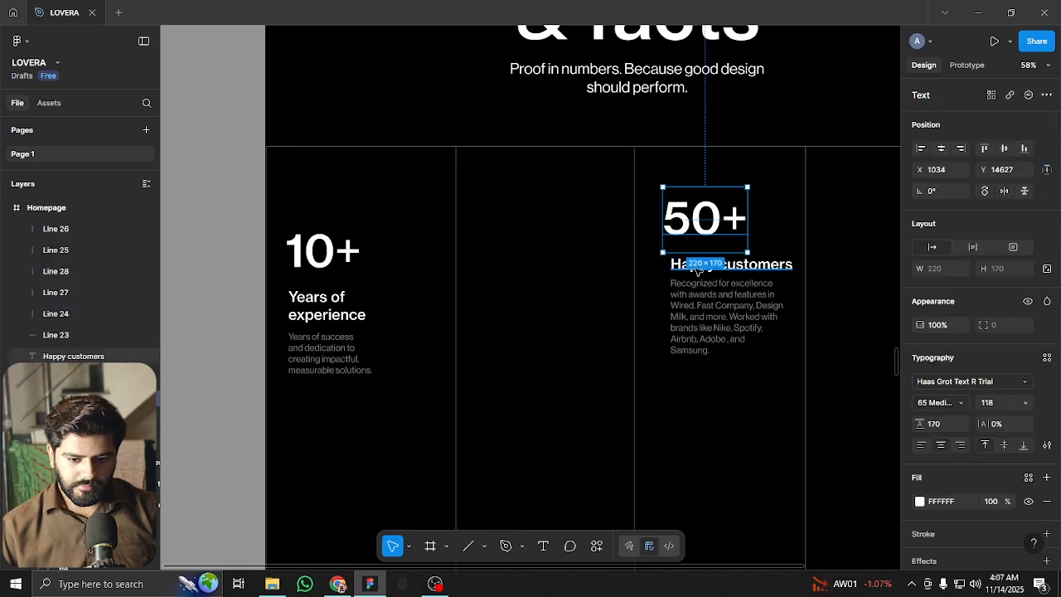
pyautogui.keyDown('shift'); pyautogui.click(676, 263); pyautogui.keyUp('shift')
pyautogui.keyDown('shift'); pyautogui.click(680, 291); pyautogui.keyUp('shift')
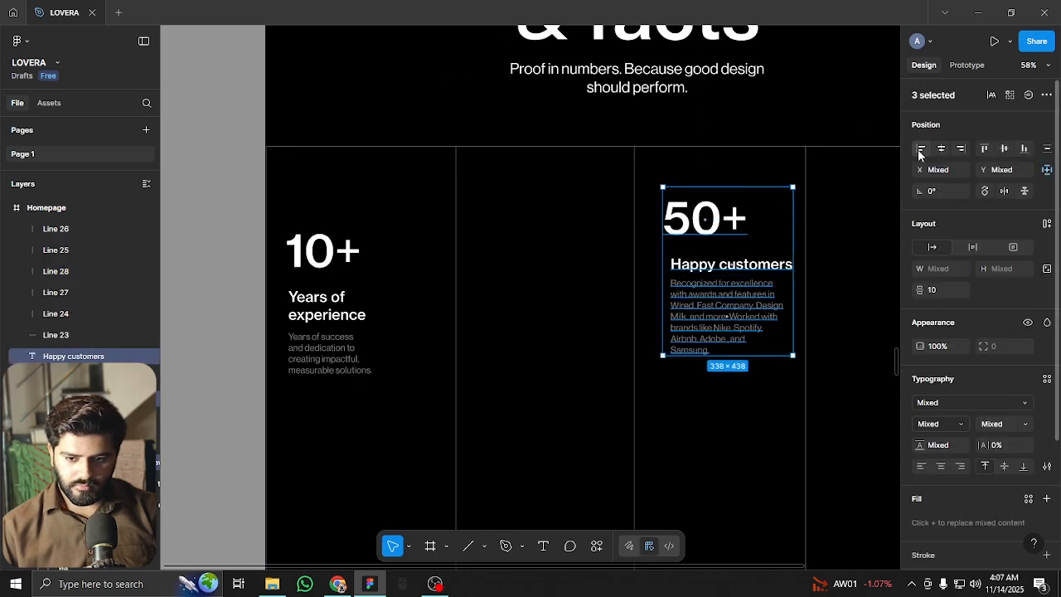
pyautogui.click(920, 149)
pyautogui.scroll(3, 691, 261)
pyautogui.moveTo(690, 263); pyautogui.dragTo(669, 275)
# Left-align the Years of experience texts with 10+ and move that group right within its column
pyautogui.moveTo(401, 259); pyautogui.dragTo(629, 140)
pyautogui.click(412, 133)
pyautogui.keyDown('shift'); pyautogui.click(397, 215); pyautogui.keyUp('shift')
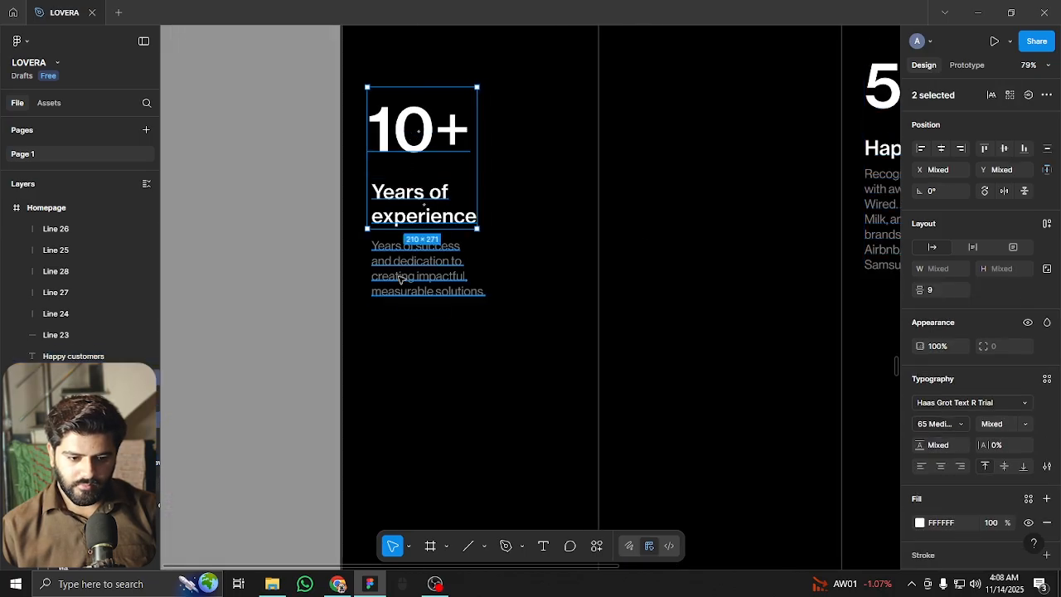
pyautogui.keyDown('shift'); pyautogui.click(407, 265); pyautogui.keyUp('shift')
pyautogui.click(920, 148)
pyautogui.moveTo(439, 133); pyautogui.dragTo(431, 153)
pyautogui.hotkey('shift', 'g')
pyautogui.keyDown('ctrl'); pyautogui.scroll(-5, 431, 153); pyautogui.keyUp('ctrl')
pyautogui.hotkey('shift', 'g')
pyautogui.click(367, 148)
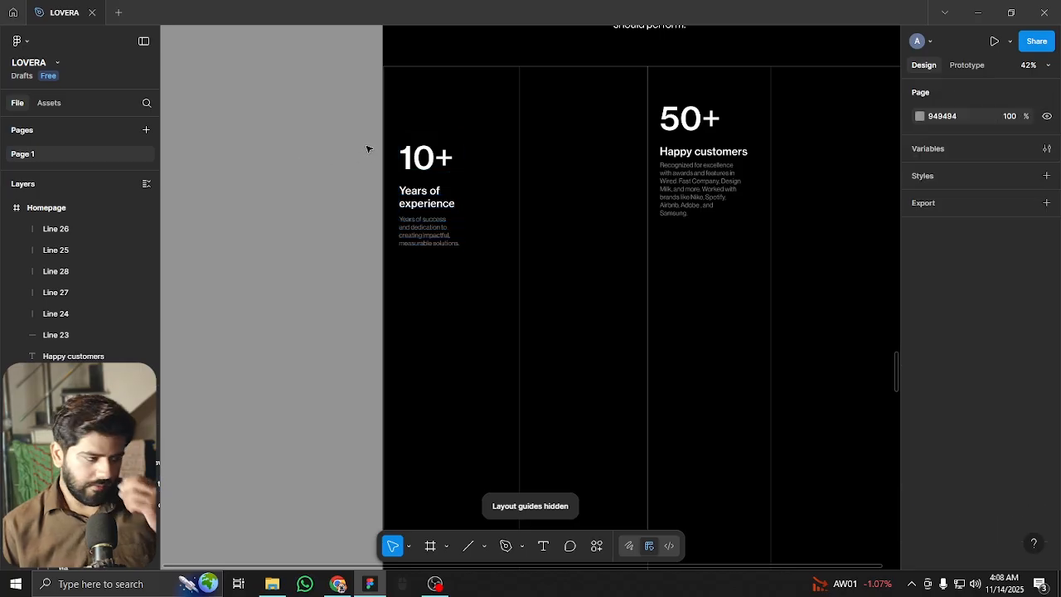
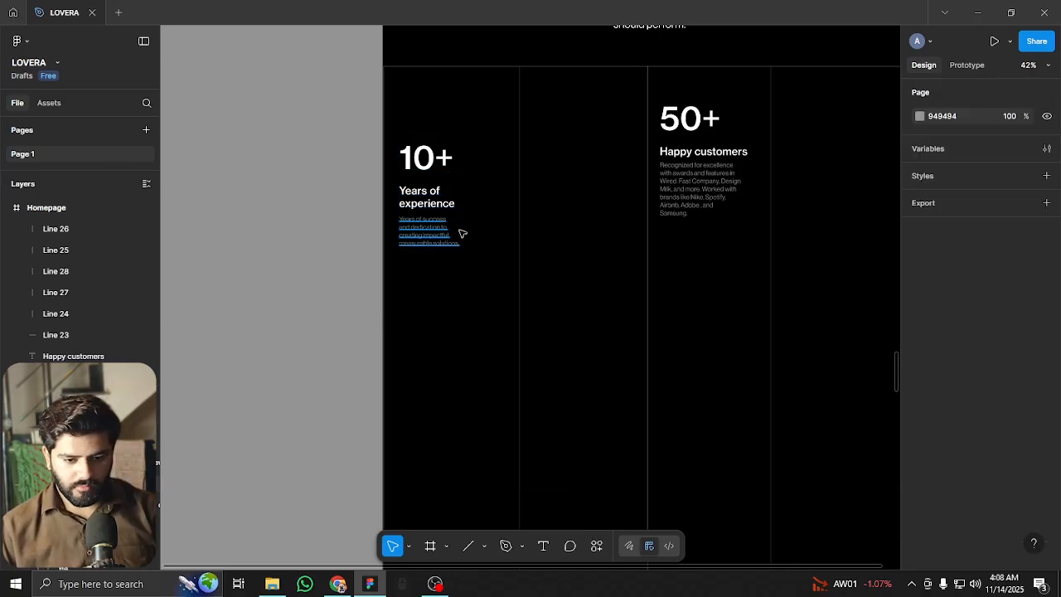
# Duplicate the 10+ Years of experience block into the second column and nudge it into alignment
pyautogui.moveTo(481, 234); pyautogui.dragTo(473, 282)
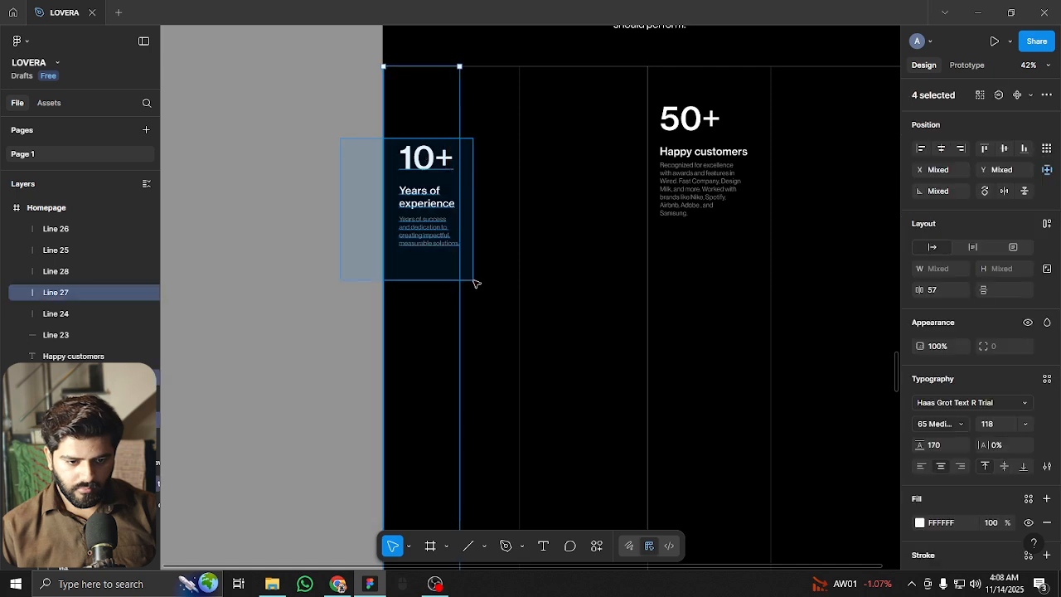
pyautogui.click(491, 148)
pyautogui.moveTo(409, 216); pyautogui.dragTo(395, 279)
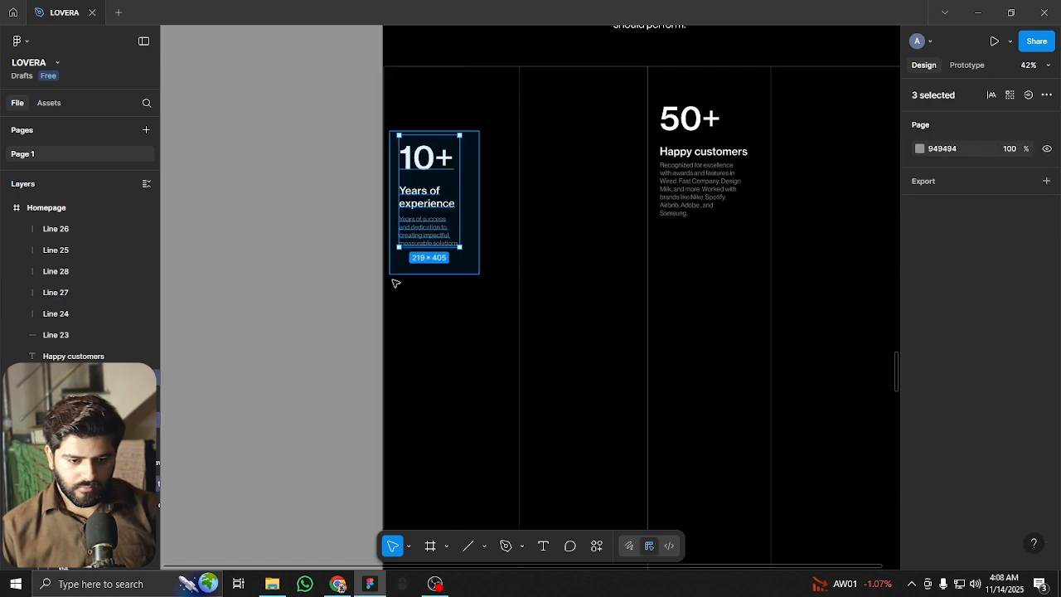
pyautogui.scroll(-3, 402, 285)
pyautogui.hscroll(3, 403, 285)
pyautogui.scroll(-1, 302, 147)
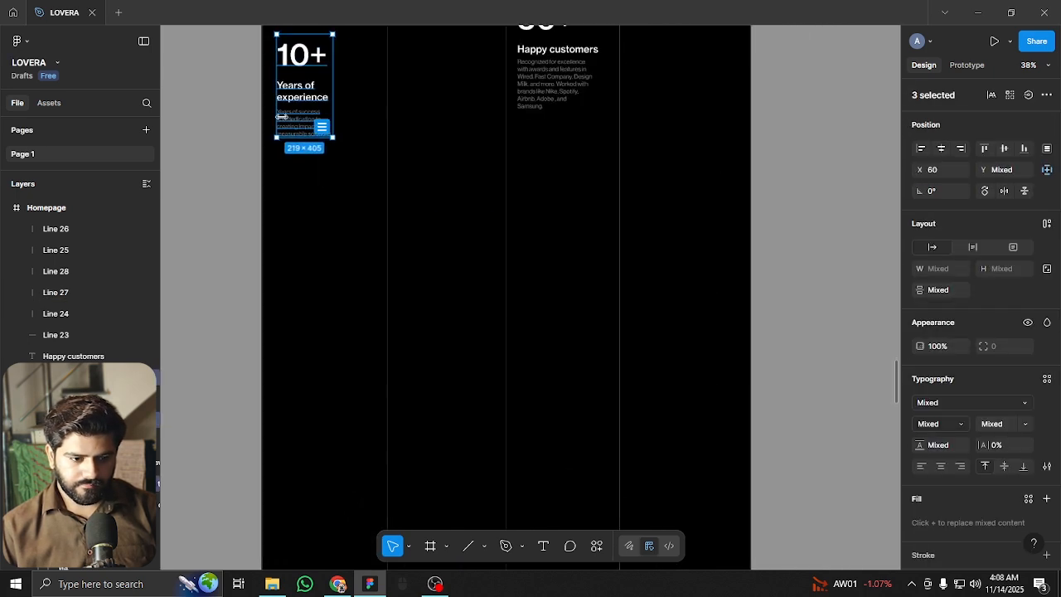
pyautogui.moveTo(289, 95); pyautogui.dragTo(420, 233)
pyautogui.hotkey('shift', 'g')
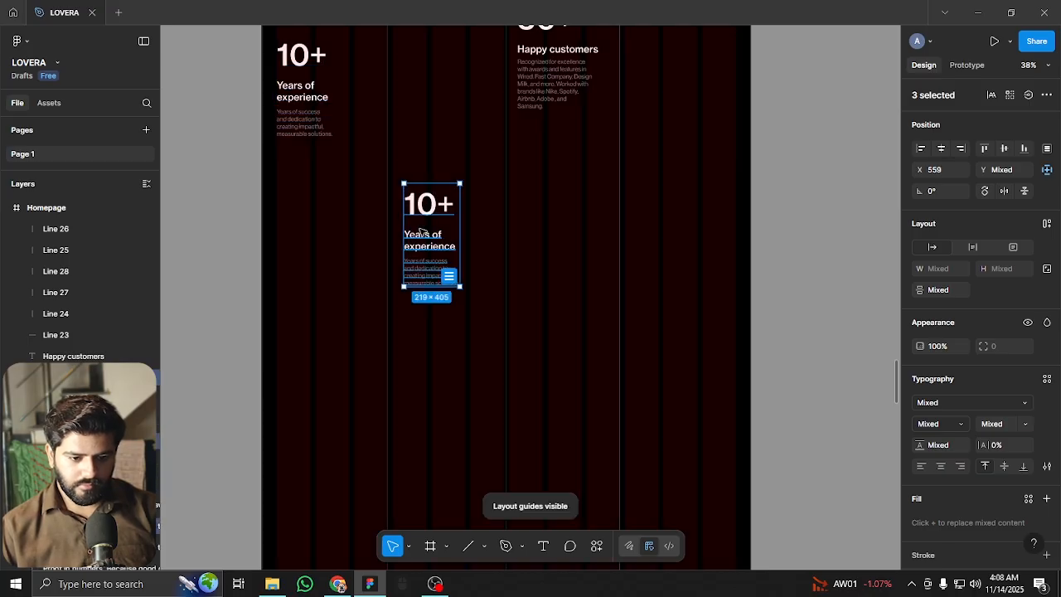
pyautogui.scroll(3, 425, 201)
pyautogui.hotkey('shift', 'Left')
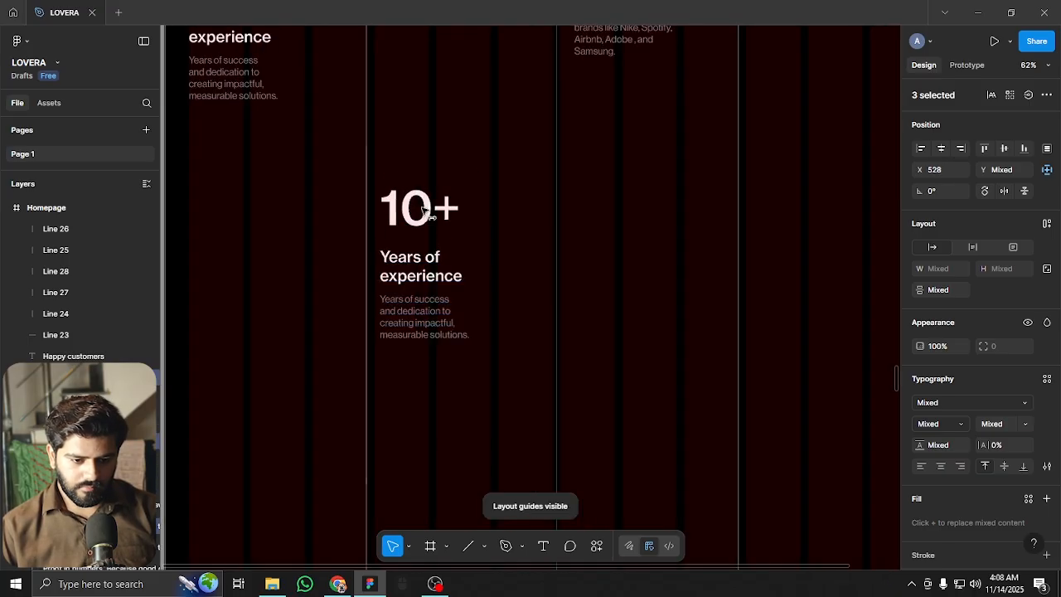
pyautogui.press('Left')
pyautogui.press('Left')
pyautogui.press('Left')
pyautogui.press('Left')
pyautogui.press('Left')
pyautogui.press('Left')
pyautogui.press('Left')
pyautogui.press('Left')
pyautogui.scroll(-3, 429, 212)
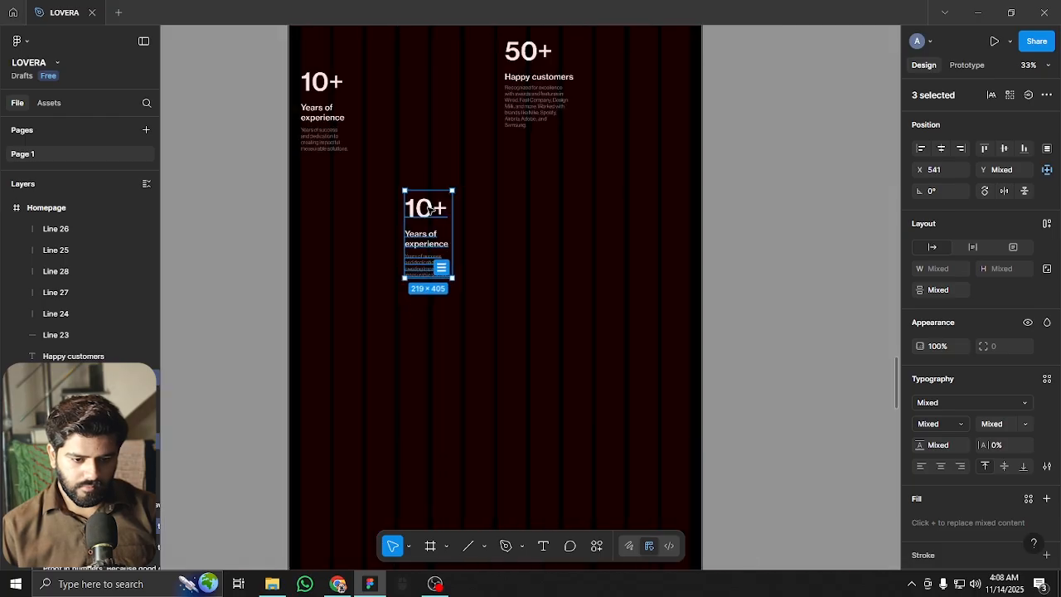
pyautogui.hotkey('shift', 'g')
# Place another copy of the 10+ block lower down in the fourth column
pyautogui.moveTo(475, 130); pyautogui.dragTo(486, 214)
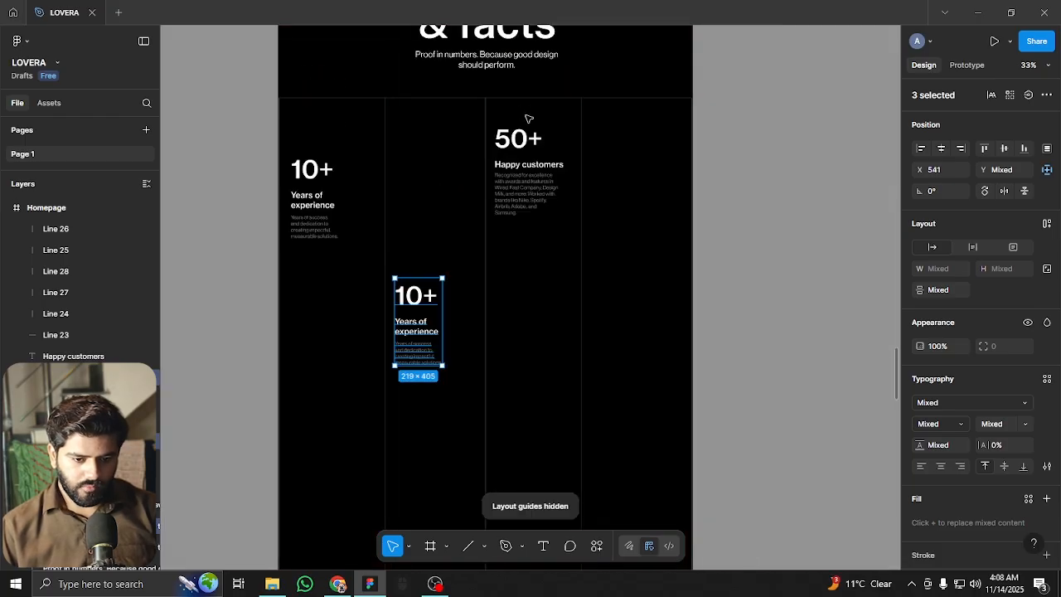
pyautogui.click(538, 189)
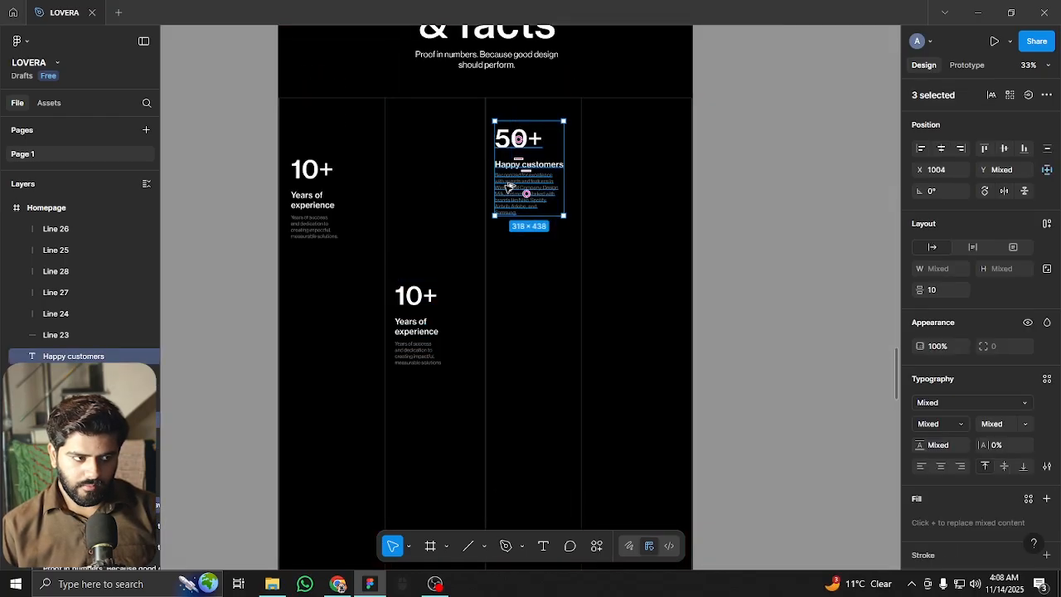
pyautogui.click(407, 395)
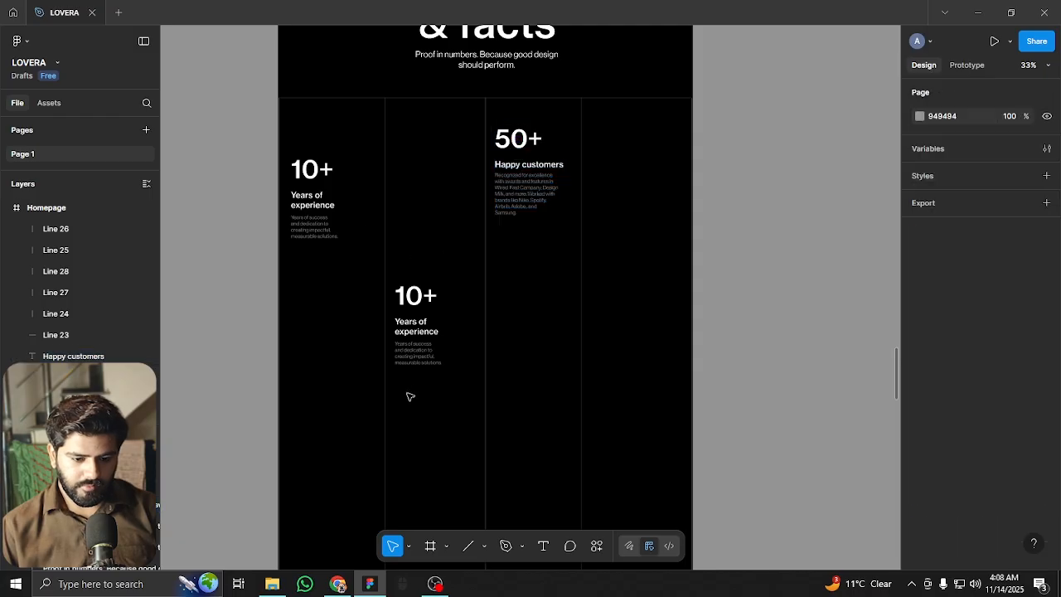
pyautogui.click(404, 352)
pyautogui.moveTo(439, 341); pyautogui.dragTo(662, 341)
pyautogui.scroll(3, 622, 325)
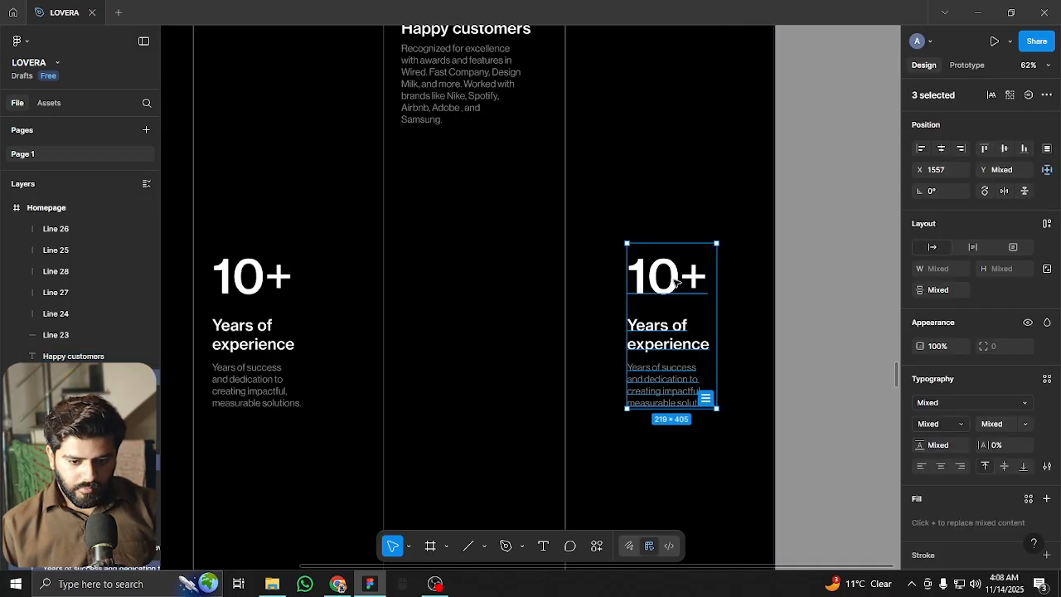
pyautogui.moveTo(661, 281); pyautogui.dragTo(622, 284)
pyautogui.scroll(-5, 622, 283)
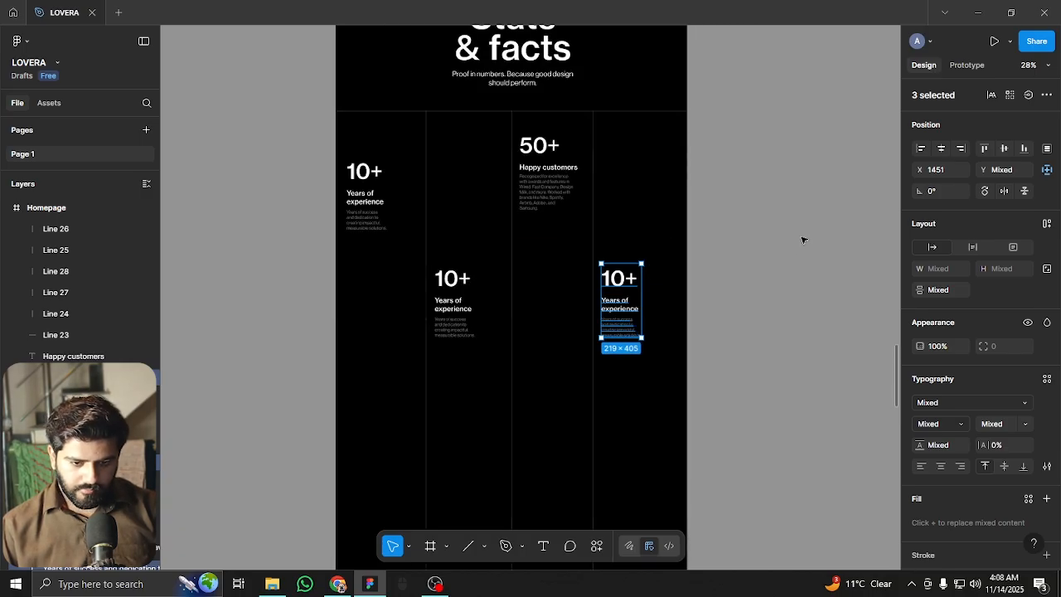
pyautogui.click(803, 237)
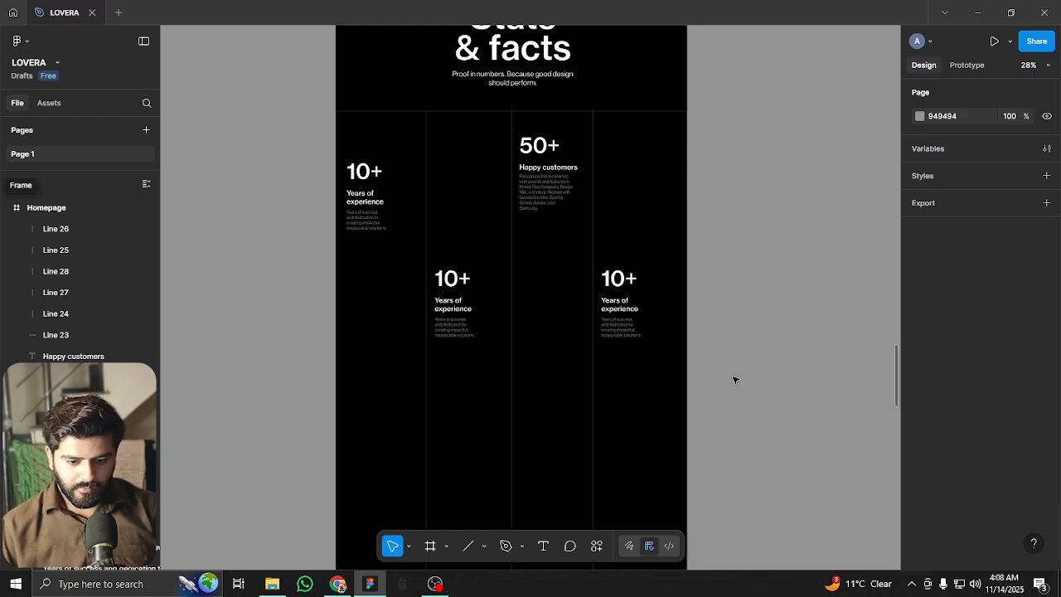
pyautogui.scroll(-5, 724, 421)
pyautogui.scroll(-3, 661, 213)
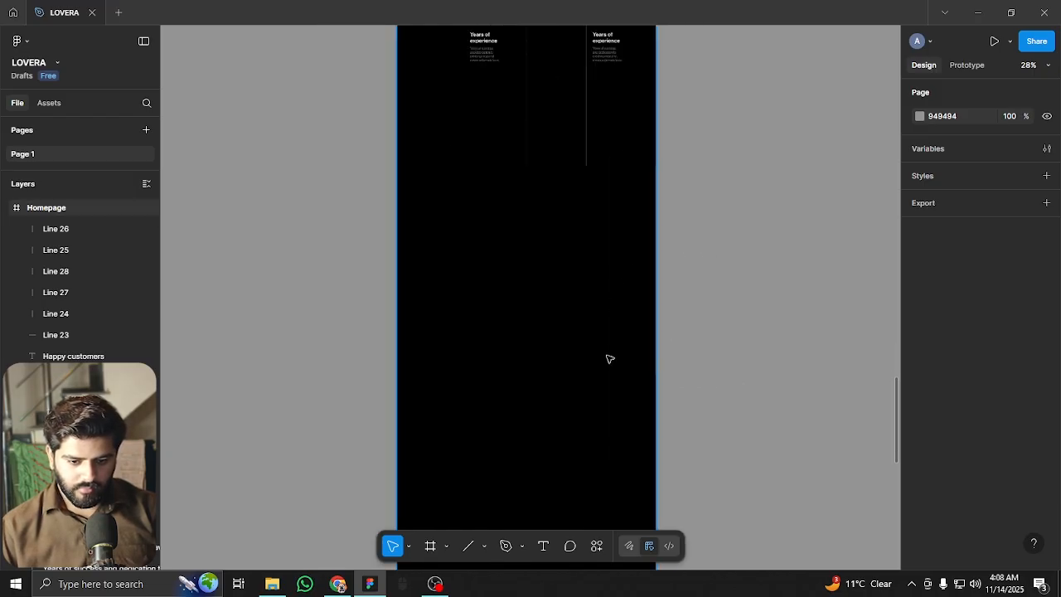
# Shorten the five vertical dividers to 1385 so they end just below the stats
pyautogui.moveTo(716, 416); pyautogui.dragTo(385, 220)
pyautogui.scroll(1, 522, 207)
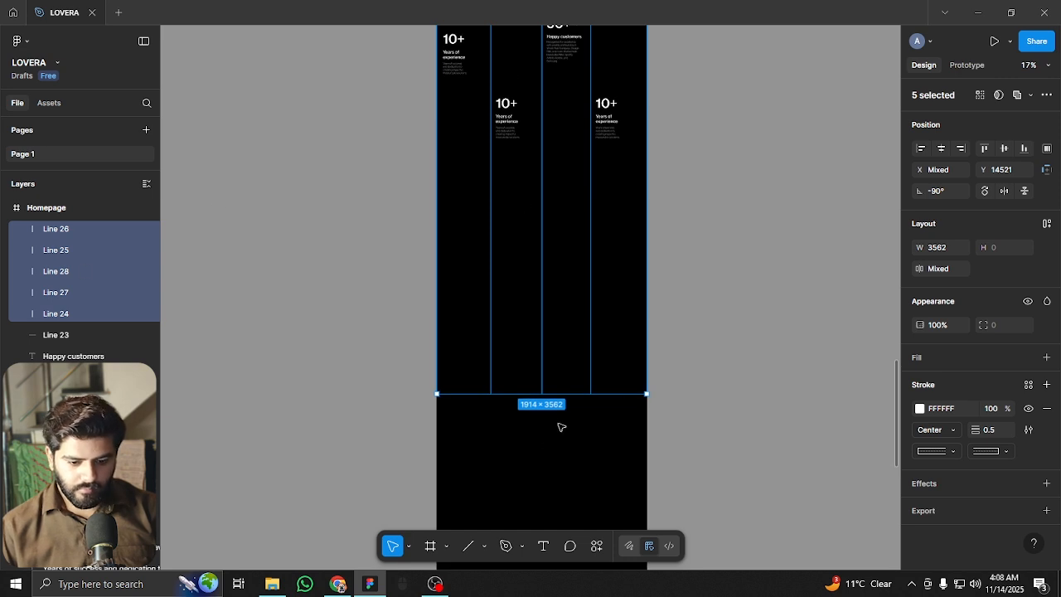
pyautogui.moveTo(553, 395); pyautogui.dragTo(525, 168)
pyautogui.scroll(4, 526, 168)
pyautogui.scroll(4, 525, 216)
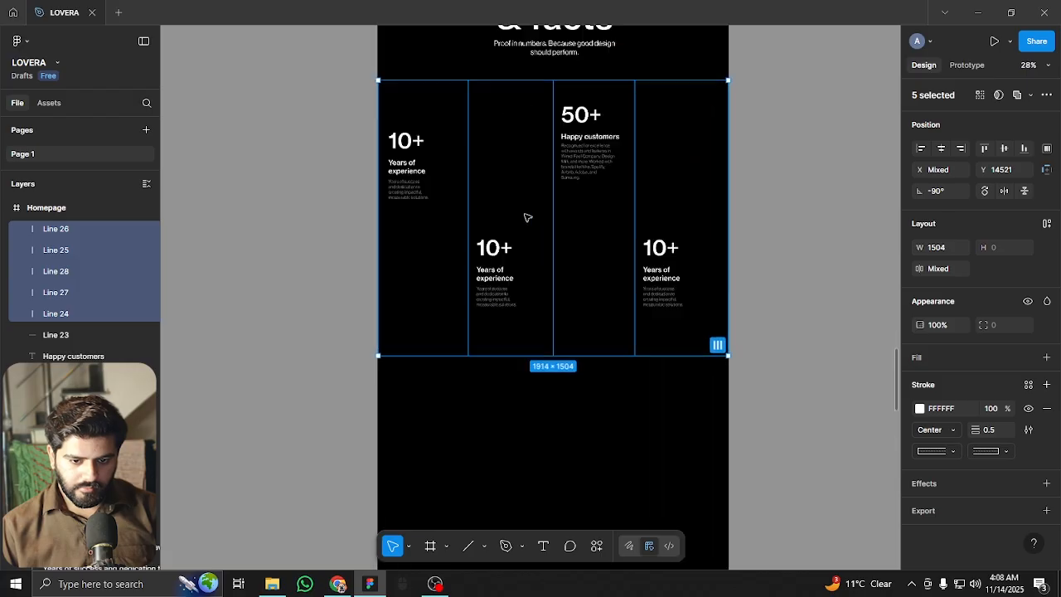
pyautogui.scroll(2, 533, 358)
pyautogui.moveTo(549, 419); pyautogui.dragTo(553, 378)
pyautogui.click(540, 453)
pyautogui.scroll(-2, 530, 464)
pyautogui.hscroll(2, 531, 464)
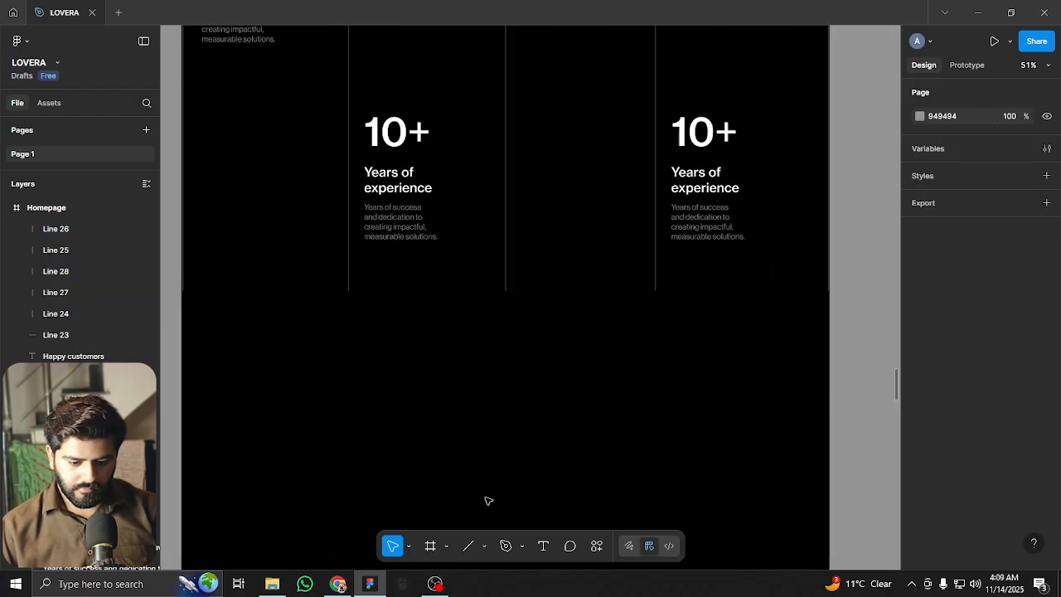
# Copy the top horizontal line (Line 23) down to the bottom edge of the columns
pyautogui.click(506, 271)
pyautogui.scroll(5, 506, 271)
pyautogui.click(563, 184)
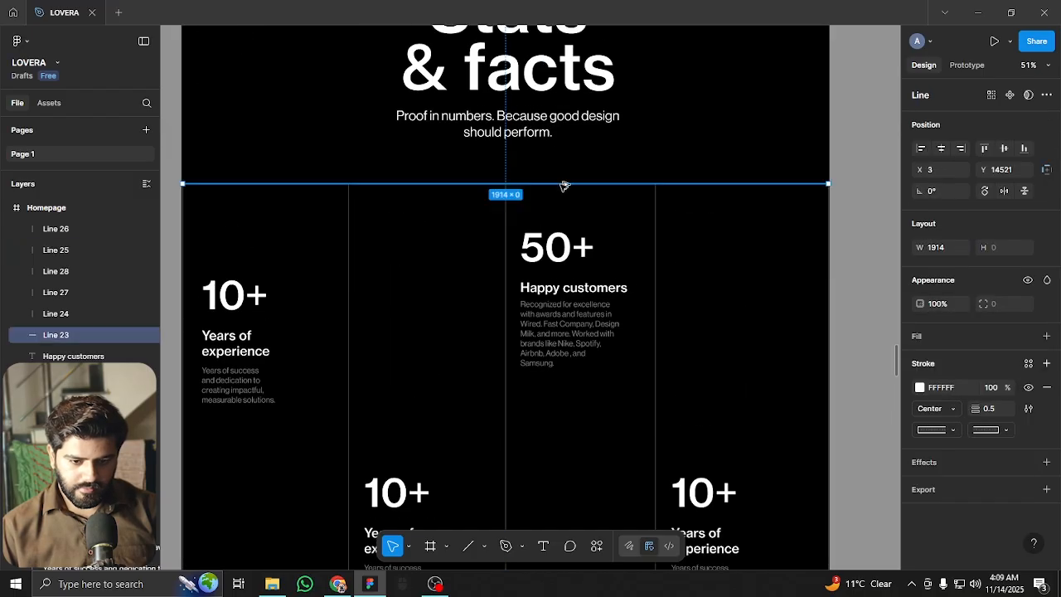
pyautogui.moveTo(561, 281); pyautogui.dragTo(540, 296)
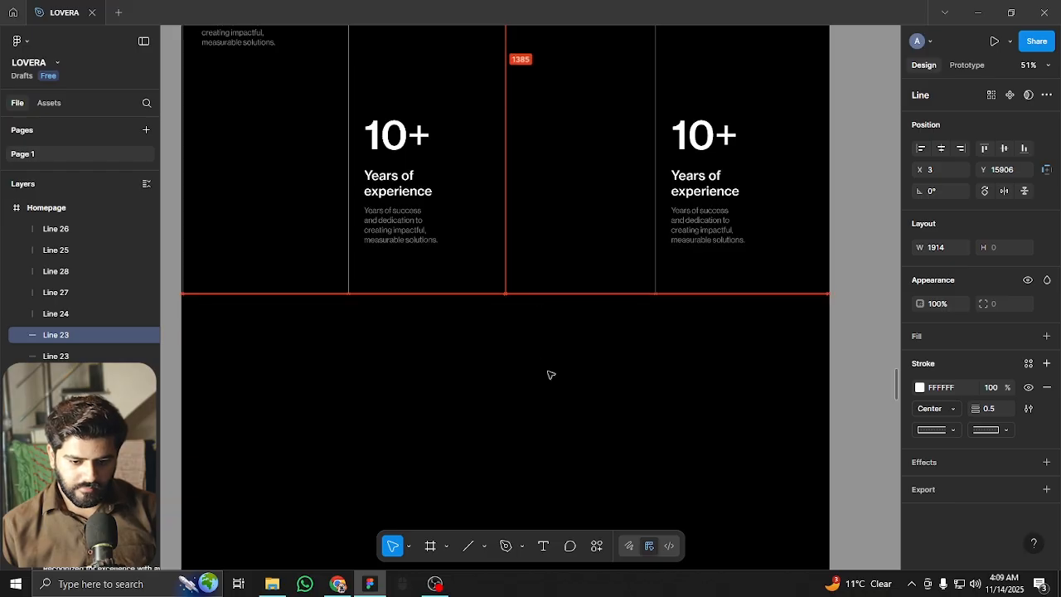
pyautogui.press('Escape')
pyautogui.scroll(3, 580, 407)
pyautogui.scroll(-3, 572, 434)
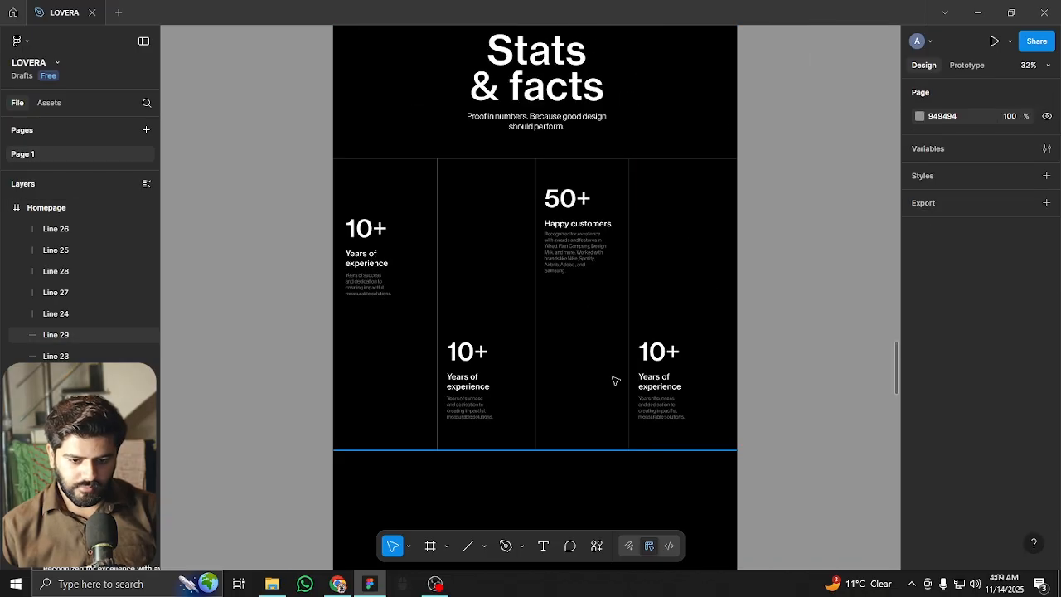
pyautogui.scroll(-3, 615, 380)
pyautogui.scroll(5, 563, 161)
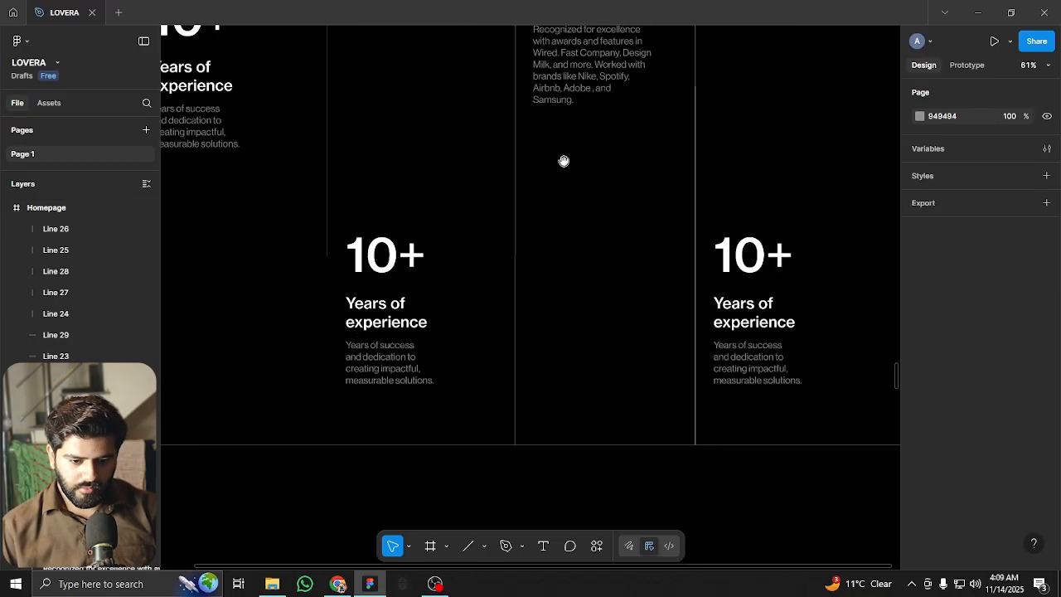
# Change the second stat's number to 90+ and its heading to 'Completed projects'
pyautogui.moveTo(563, 161); pyautogui.dragTo(606, 320)
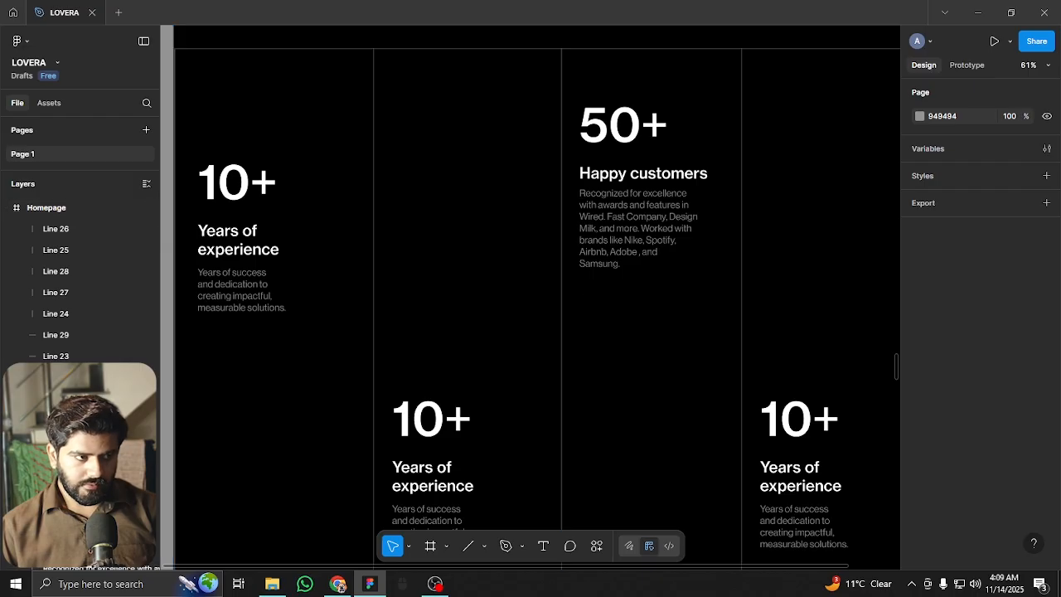
pyautogui.scroll(-2, 412, 385)
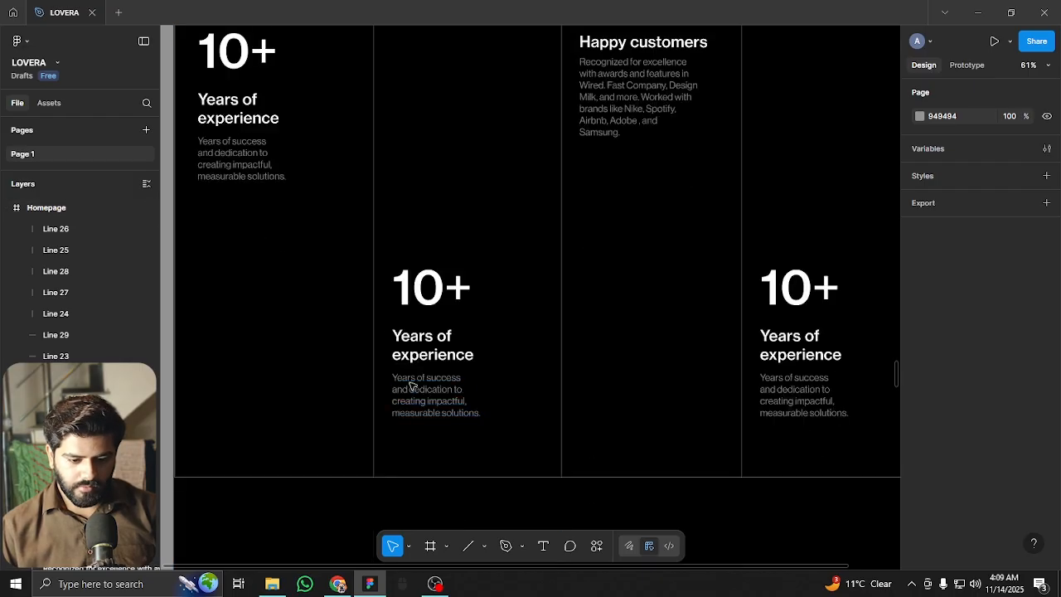
pyautogui.doubleClick(420, 286)
pyautogui.moveTo(443, 289); pyautogui.dragTo(393, 289)
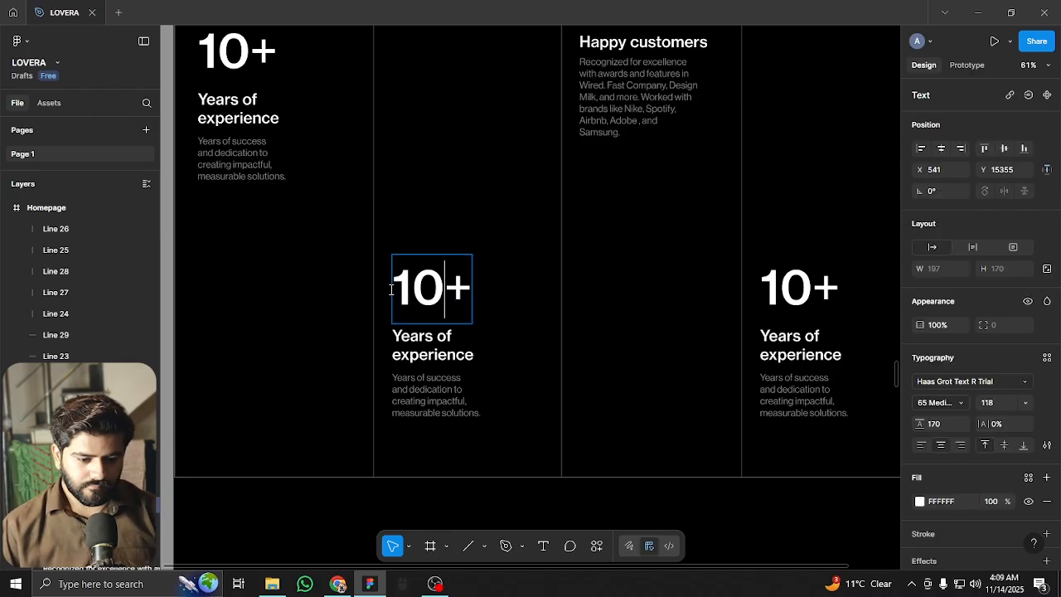
pyautogui.write('90')
pyautogui.doubleClick(451, 351)
pyautogui.write('Completed projects')
pyautogui.press('Escape')
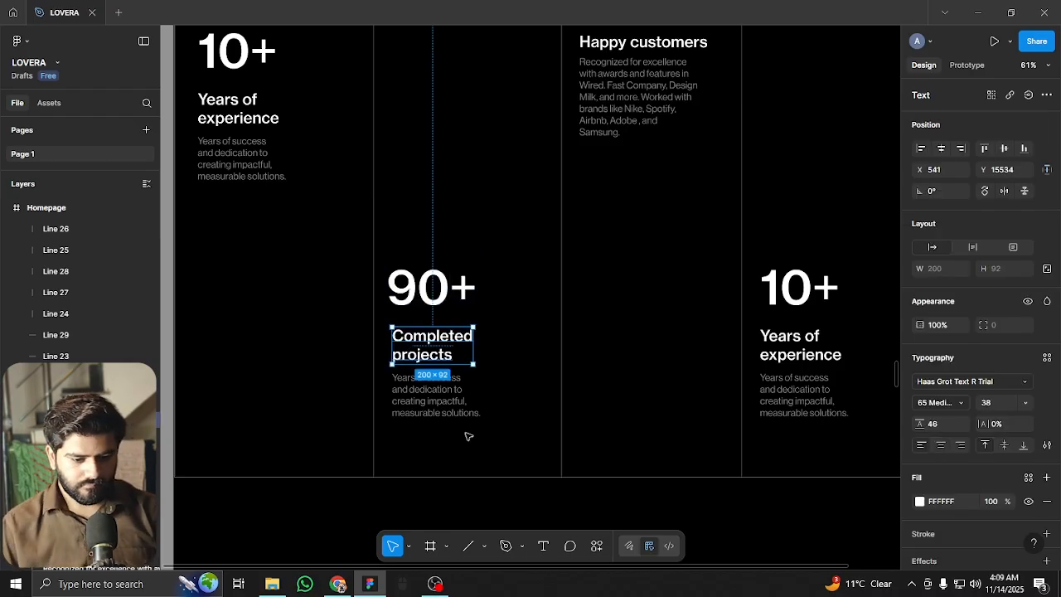
# Rewrite its description: 'A proven track record... from startups to established brands... adaptability'
pyautogui.doubleClick(460, 386)
pyautogui.write('A proven track record of diverse design solutions across industries')
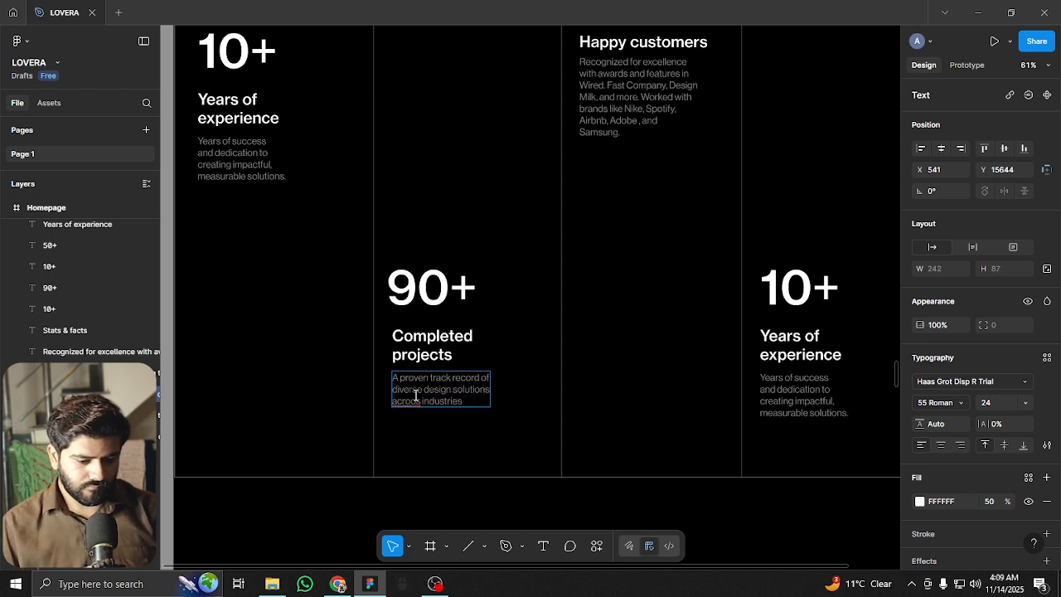
pyautogui.scroll(5, 416, 396)
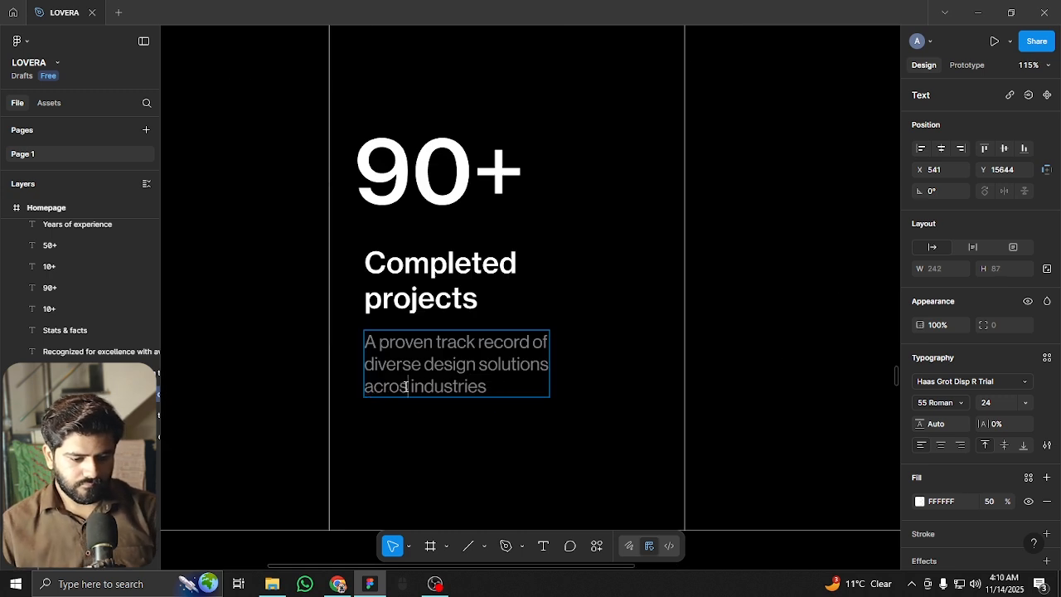
pyautogui.write('rom star')
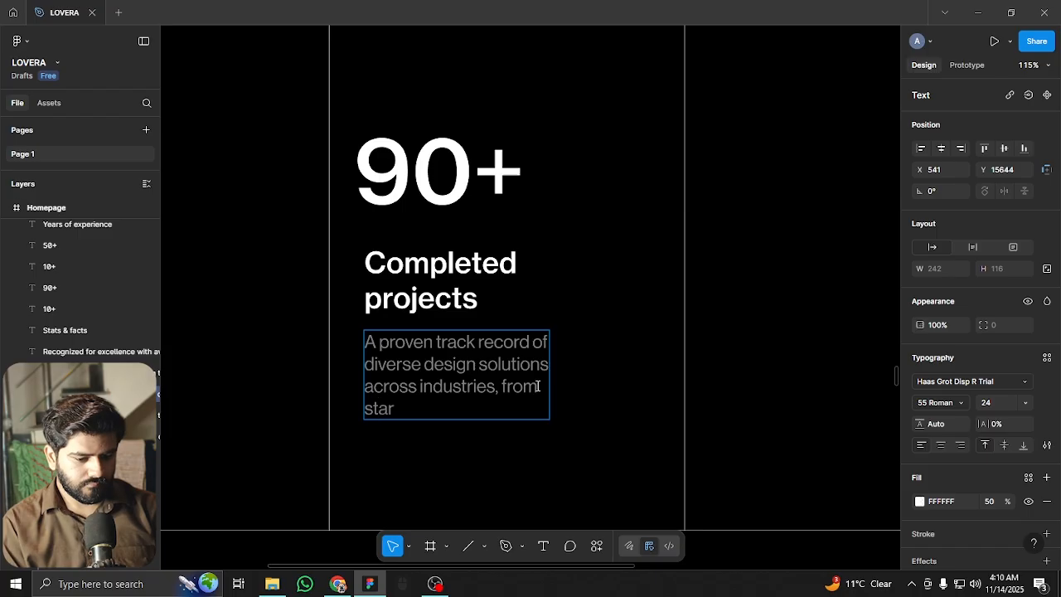
pyautogui.write('tups to established brands')
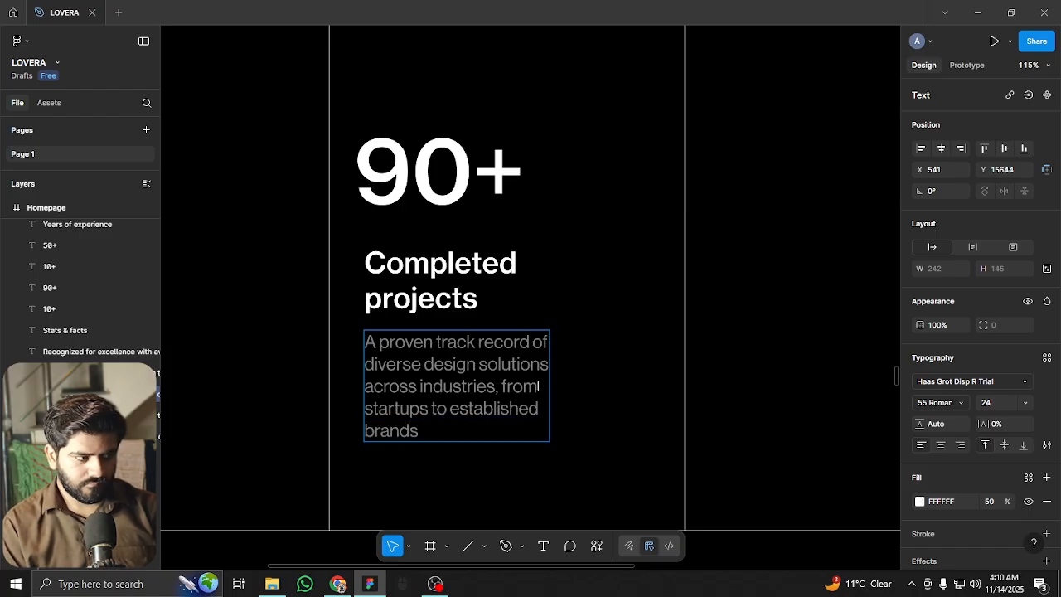
pyautogui.write(' - each project')
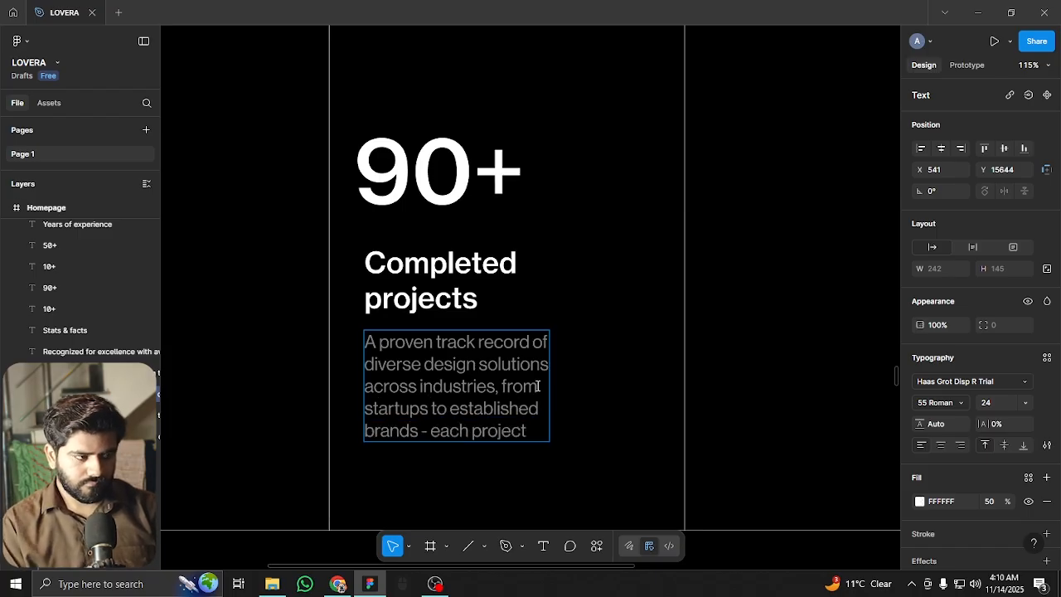
pyautogui.write(' adding depth and adaptabilitit')
pyautogui.press('BackSpace')
pyautogui.press('BackSpace')
pyautogui.write('y')
pyautogui.press('Escape')
pyautogui.scroll(-2, 627, 431)
pyautogui.hscroll(3, 628, 431)
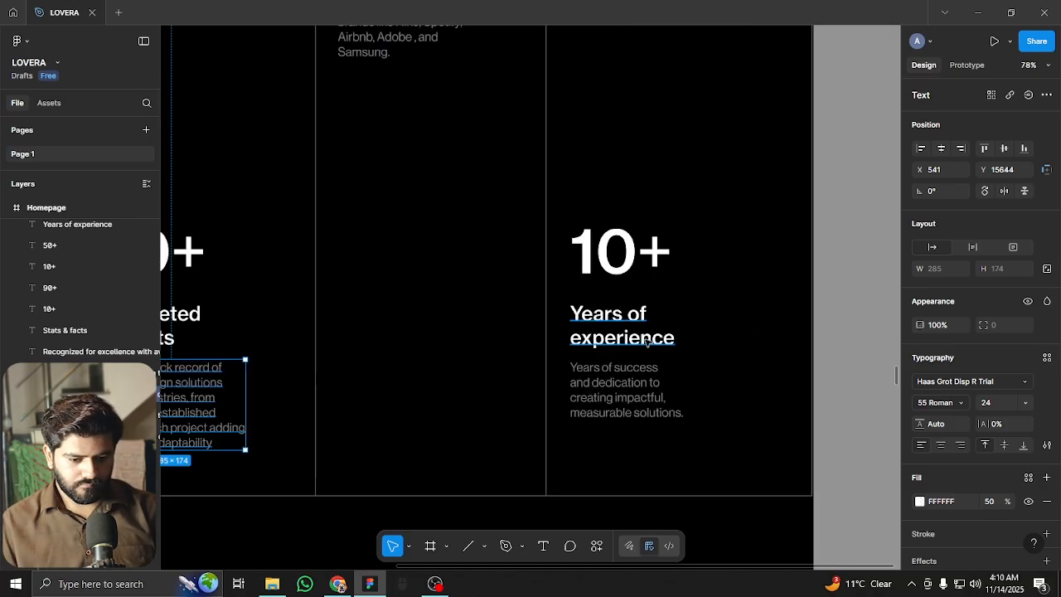
# Retitle the last stat's heading to 'Awards & honor's'
pyautogui.doubleClick(630, 322)
pyautogui.hotkey('ctrl', 'a')
pyautogui.write("Awards & honor's")
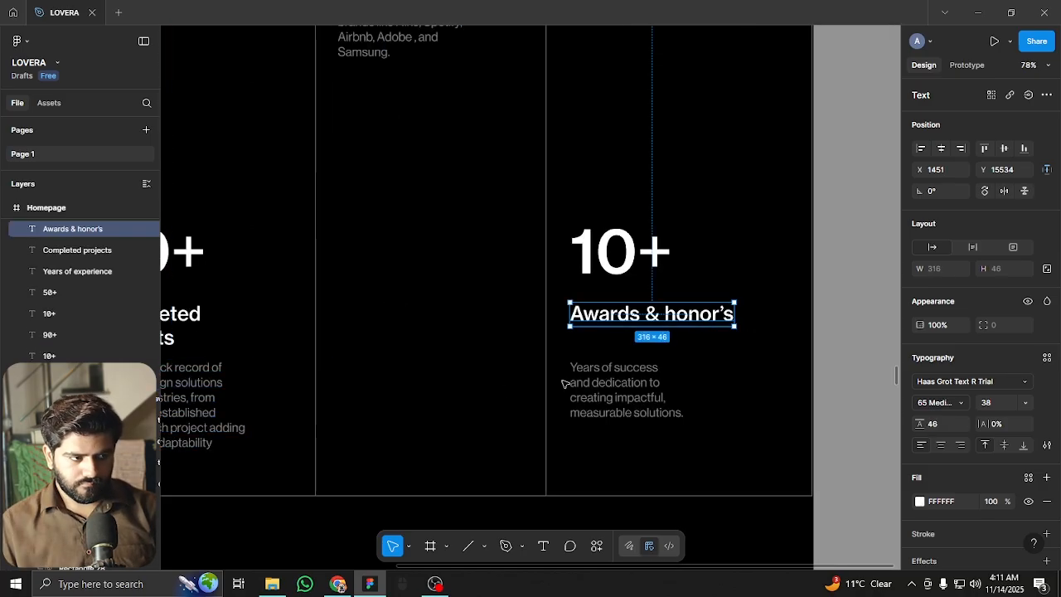
# Replace its description with the awards, publications and Nike/Spotify/Airbnb/Adobe/Samsung brands text
pyautogui.doubleClick(606, 380)
pyautogui.hotkey('ctrl', 'a')
pyautogui.write('Recognized or excellence')
pyautogui.press('Return')
pyautogui.write('with awards and features in')
pyautogui.press('Return')
pyautogui.write('Wired, Fast Company, Design Milk,')
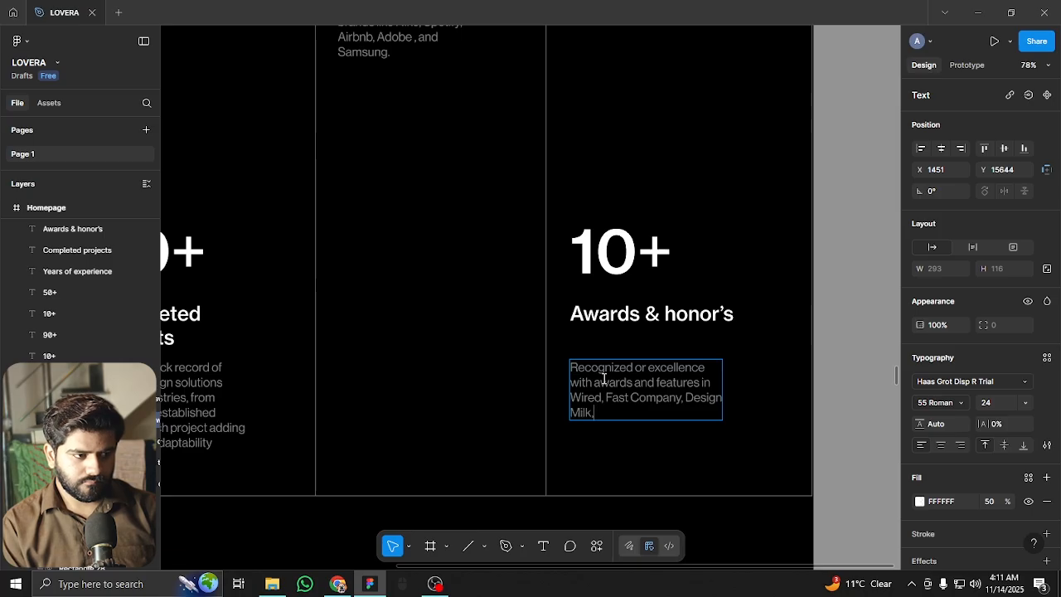
pyautogui.write(' and more. Worked with')
pyautogui.press('Return')
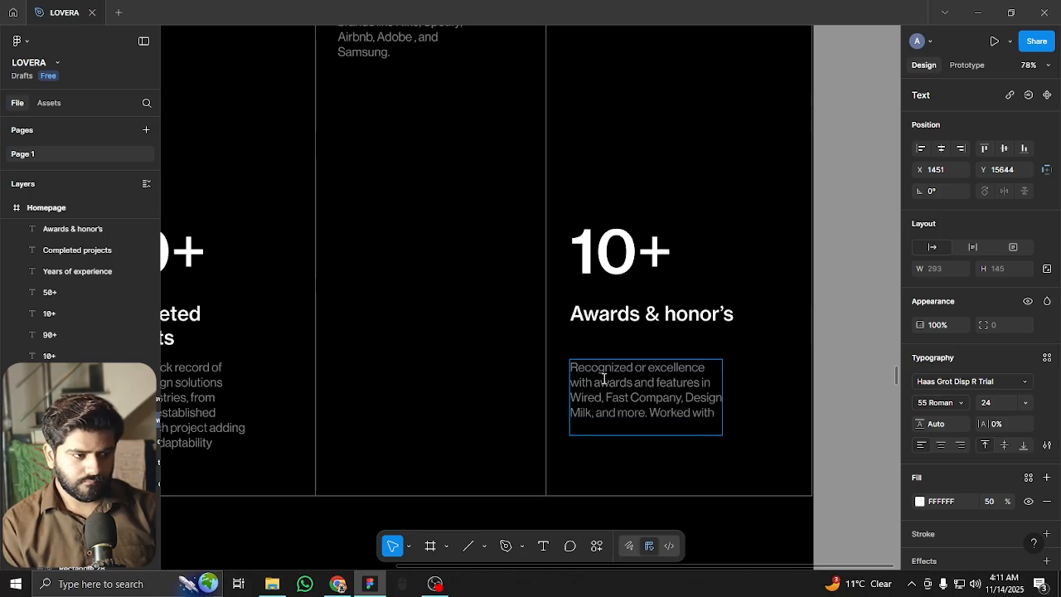
pyautogui.write('brands like Nike, Spotify,')
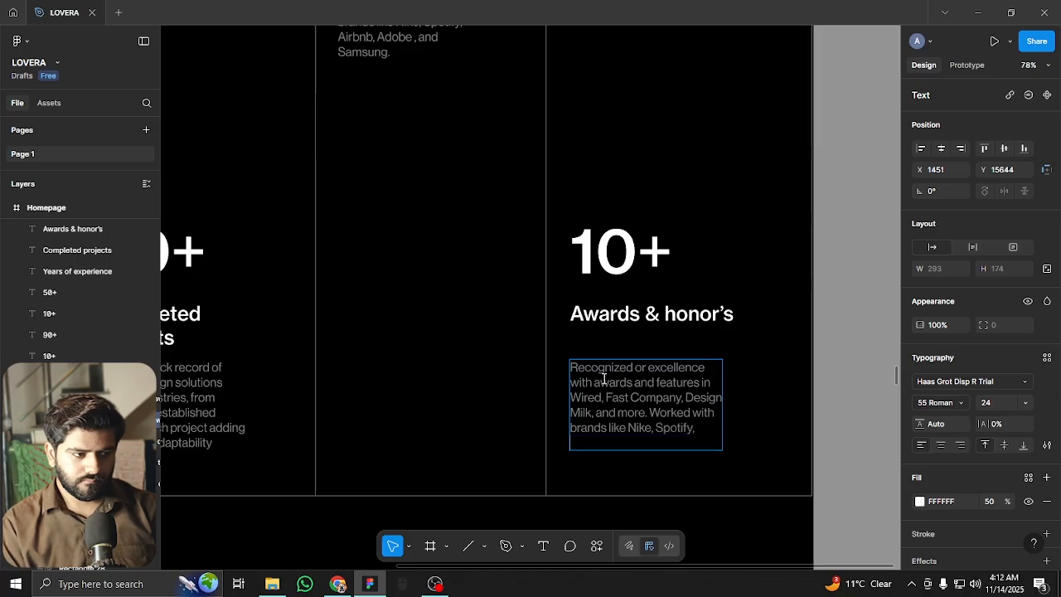
pyautogui.write(' Airbnb, Adobe, and')
pyautogui.press('Return')
pyautogui.write('Samsung.')
pyautogui.press('Escape')
pyautogui.click(841, 363)
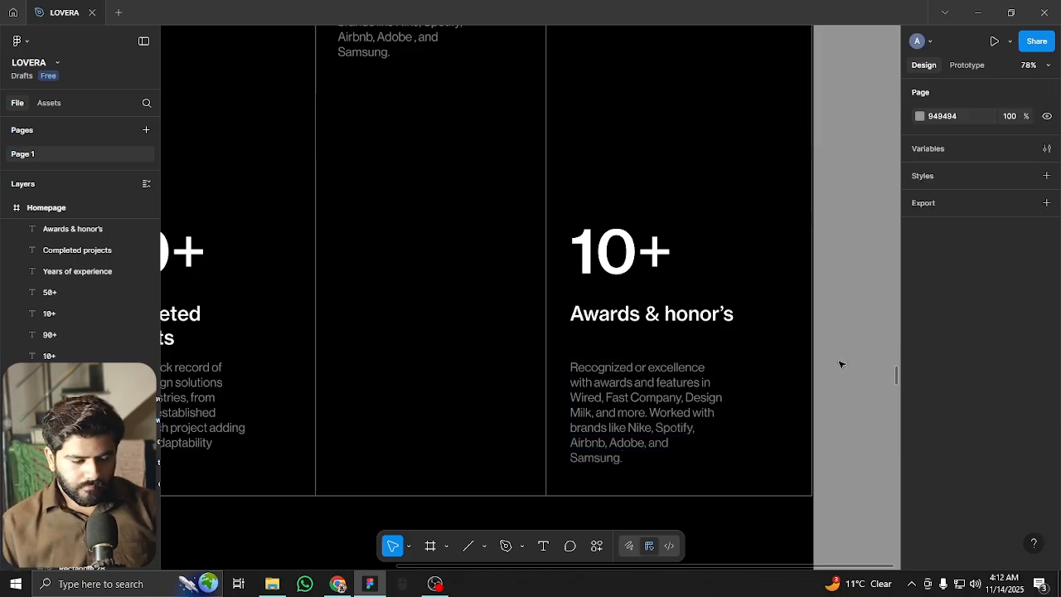
# Change the stat number from 10+ to 14+
pyautogui.doubleClick(621, 253)
pyautogui.write('1+4')
pyautogui.press('Escape')
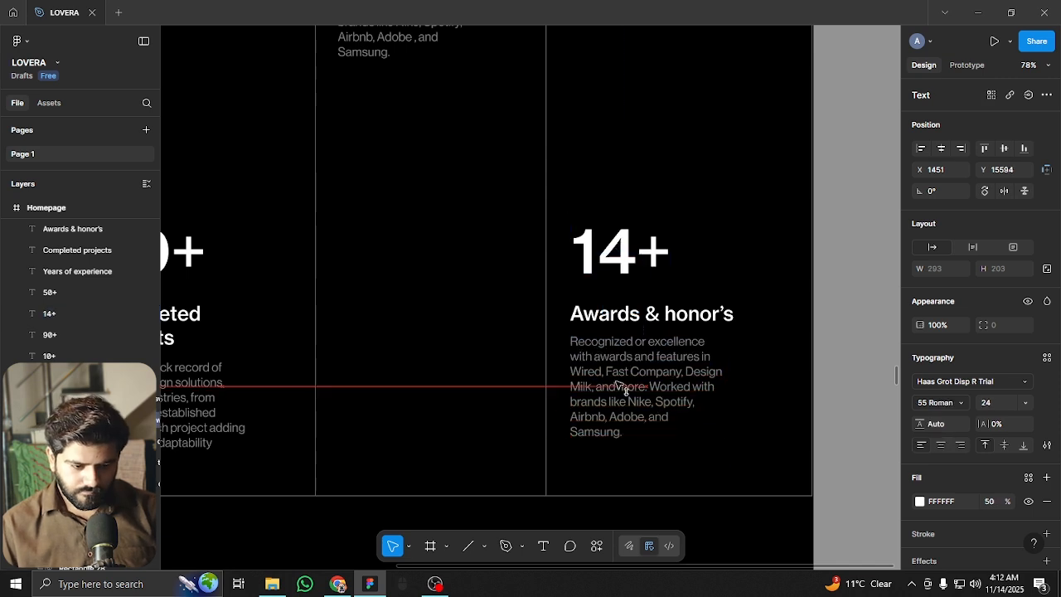
pyautogui.scroll(-5, 434, 354)
pyautogui.press('Escape')
pyautogui.hscroll(-5, 340, 324)
pyautogui.scroll(3, 481, 374)
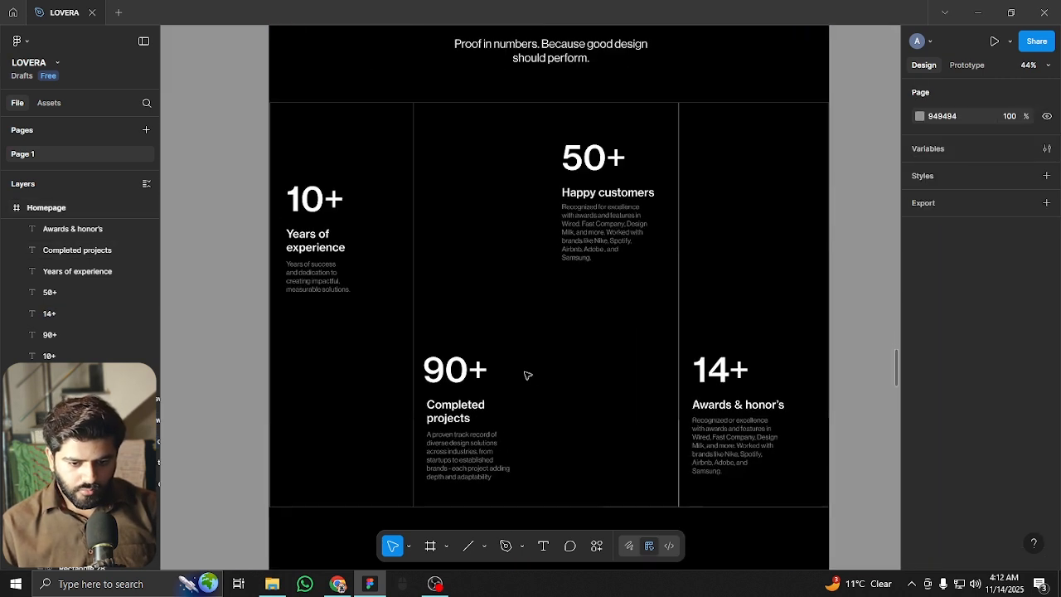
pyautogui.scroll(-4, 506, 362)
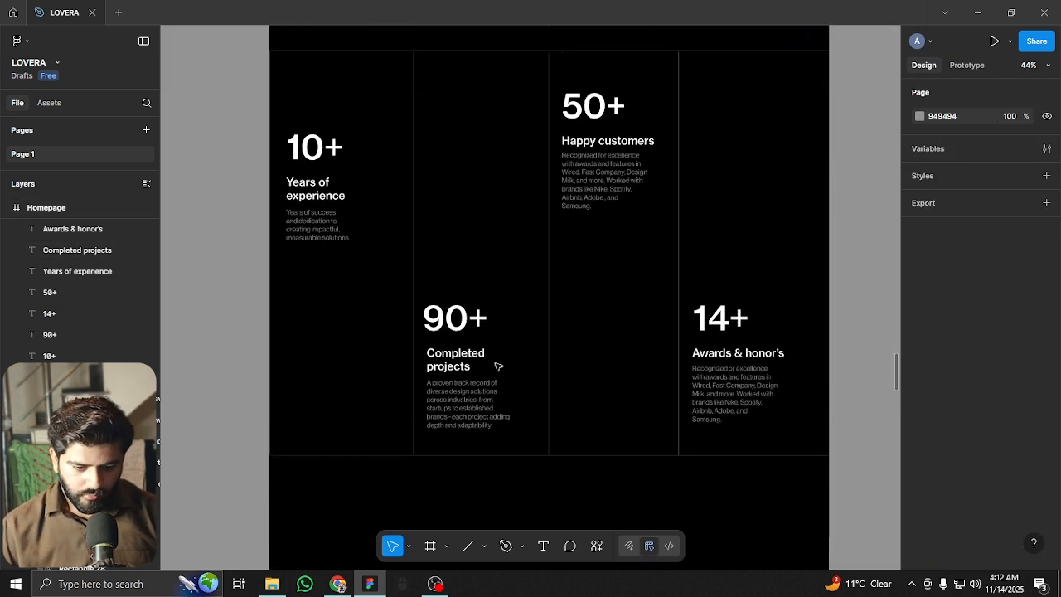
pyautogui.scroll(4, 398, 348)
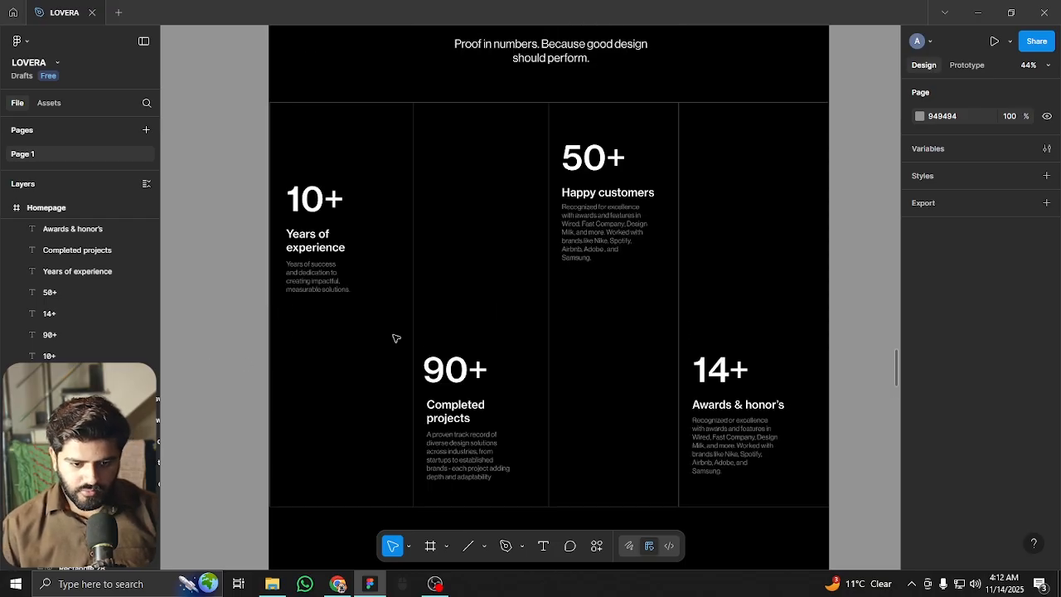
pyautogui.scroll(-2, 398, 334)
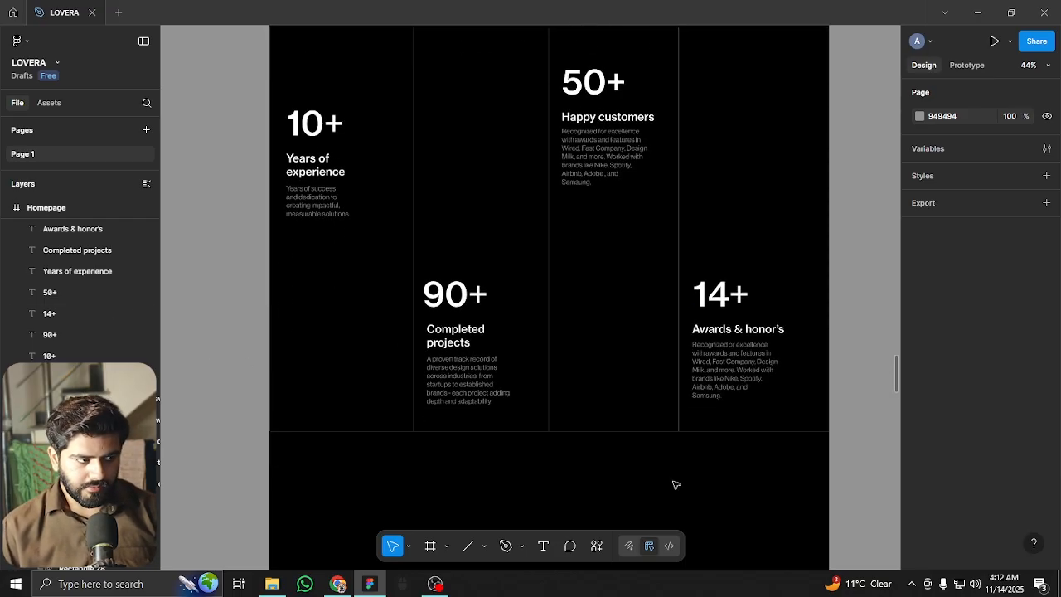
pyautogui.scroll(-6, 561, 421)
pyautogui.scroll(-5, 484, 370)
pyautogui.scroll(2, 497, 348)
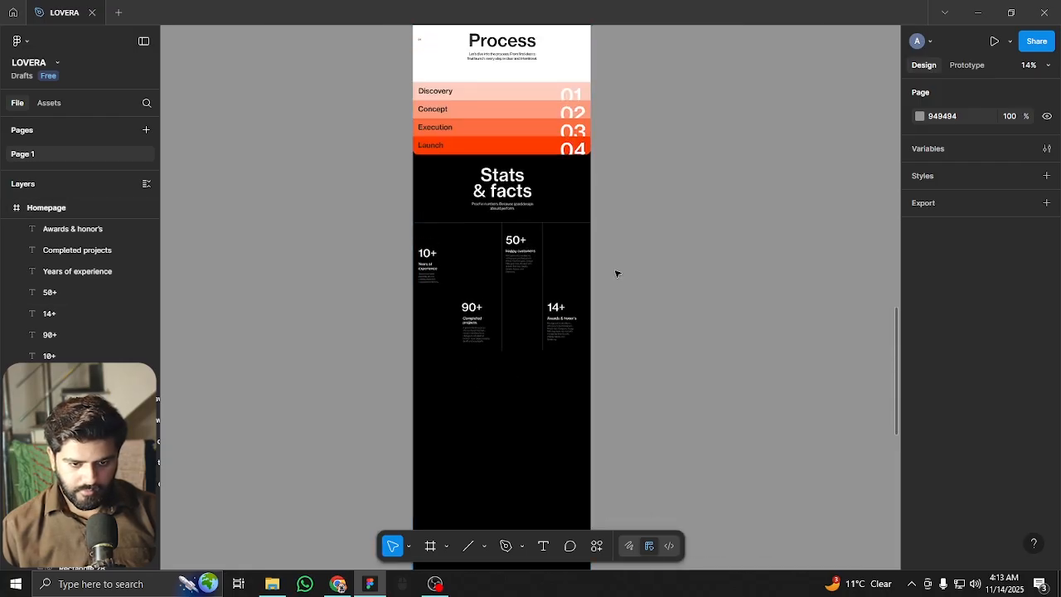
# Move the LOVERA logo group from the top of the page to below the four stats
pyautogui.moveTo(895, 321); pyautogui.dragTo(869, 37)
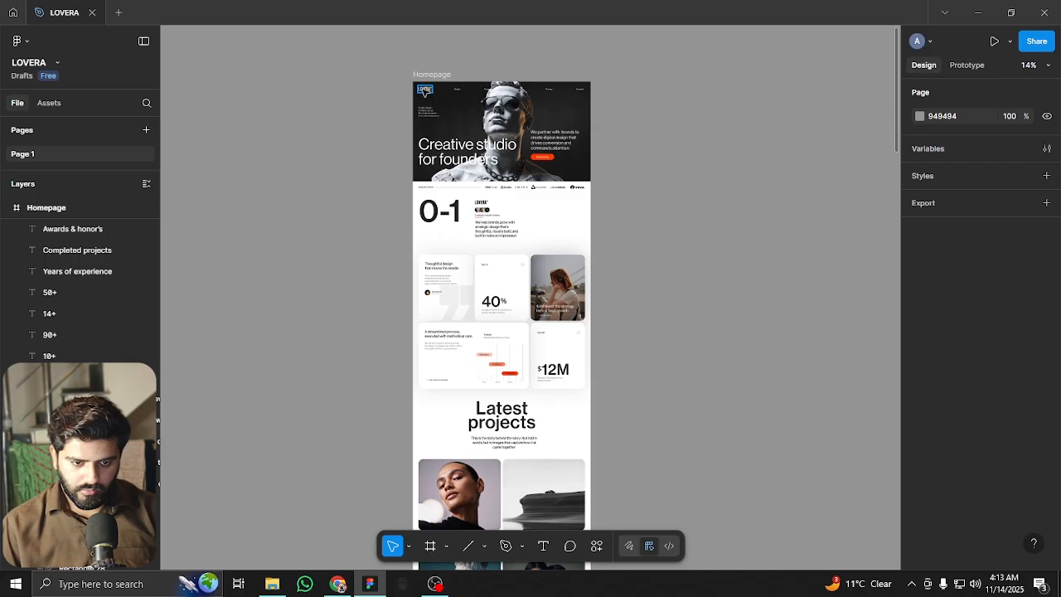
pyautogui.click(426, 91)
pyautogui.moveTo(425, 91); pyautogui.dragTo(474, 436)
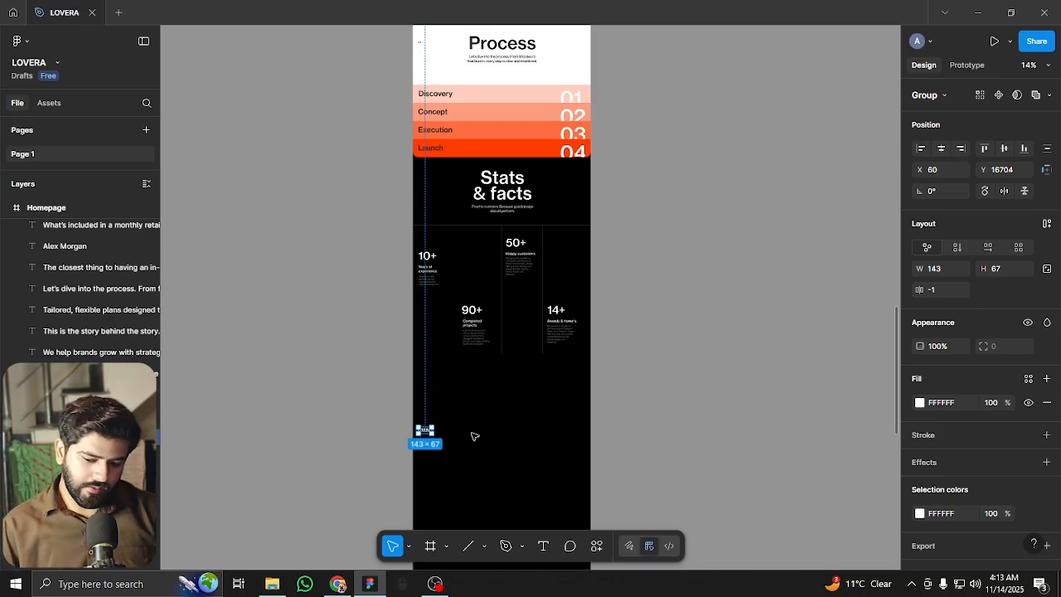
pyautogui.scroll(10, 475, 436)
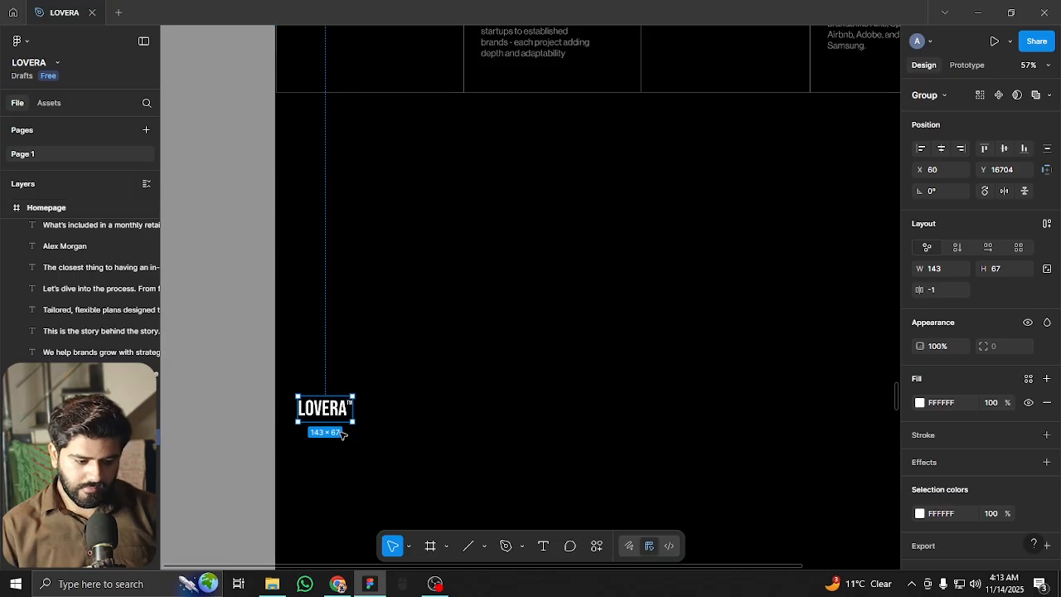
# Ungroup the LOVERA logo, enlarge the TM mark's font size and move it up-right
pyautogui.hotkey('ctrl', 'shift', 'g')
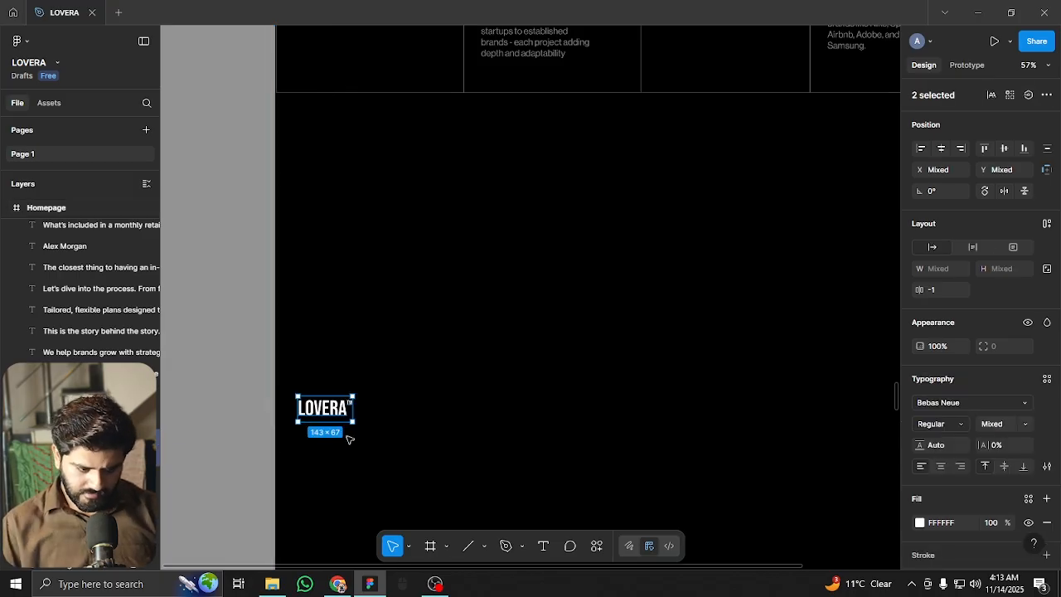
pyautogui.click(348, 436)
pyautogui.click(331, 414)
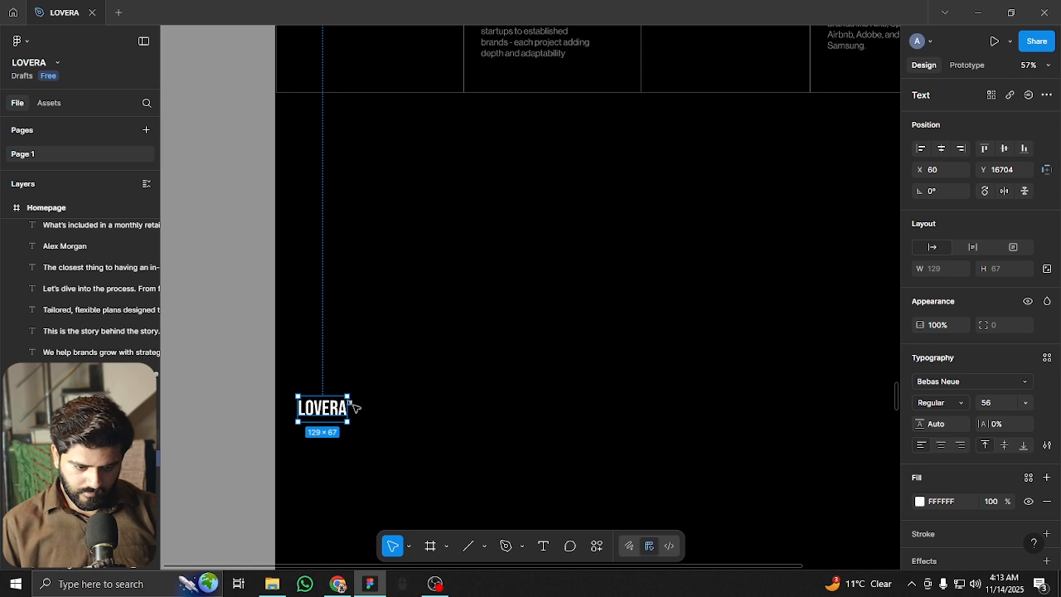
pyautogui.click(355, 407)
pyautogui.click(991, 402)
pyautogui.write('46')
pyautogui.press('Return')
pyautogui.hotkey('shift', 'Up')
pyautogui.hotkey('shift', 'Up')
pyautogui.hotkey('shift', 'Up')
pyautogui.hotkey('shift', 'Up')
pyautogui.hotkey('shift', 'Up')
pyautogui.hotkey('shift', 'Up')
pyautogui.hotkey('shift', 'Up')
pyautogui.hotkey('shift', 'Up')
pyautogui.hotkey('shift', 'Up')
pyautogui.hotkey('shift', 'Up')
pyautogui.hotkey('shift', 'Up')
pyautogui.hotkey('shift', 'Up')
pyautogui.hotkey('shift', 'Up')
pyautogui.hotkey('shift', 'Up')
pyautogui.hotkey('shift', 'Up')
pyautogui.hotkey('shift', 'Up')
pyautogui.moveTo(390, 419); pyautogui.dragTo(512, 262)
# Enlarge the LOVERA text's font size to around 546
pyautogui.press('Tab')
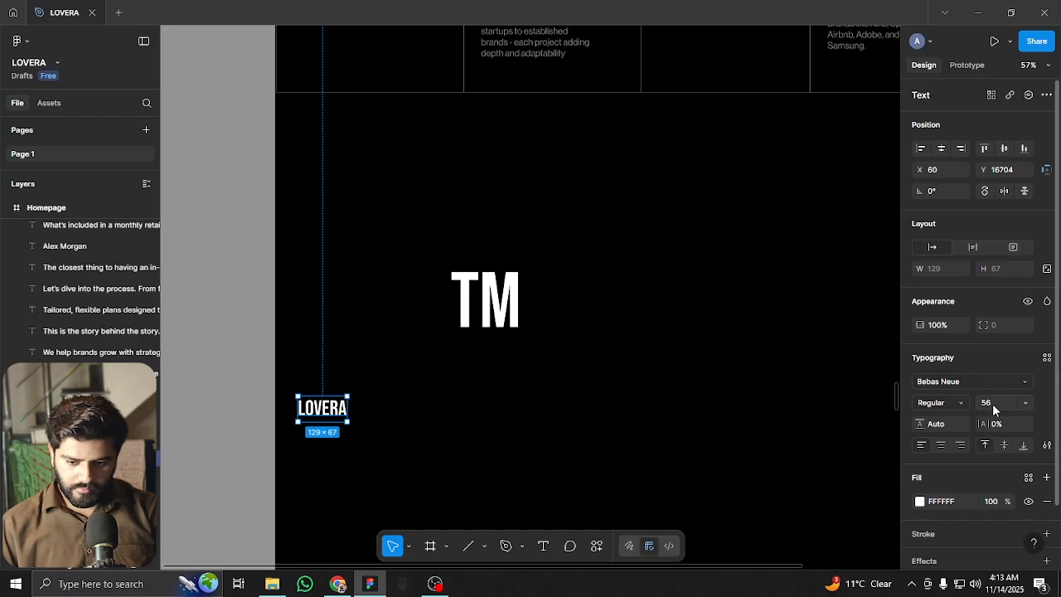
pyautogui.hotkey('shift', 'Up')
pyautogui.hotkey('shift', 'Up')
pyautogui.hotkey('shift', 'Up')
pyautogui.hotkey('shift', 'Up')
pyautogui.hotkey('shift', 'Up')
pyautogui.hotkey('shift', 'Up')
pyautogui.hotkey('shift', 'Up')
pyautogui.hotkey('shift', 'Up')
pyautogui.hotkey('shift', 'Up')
pyautogui.hotkey('shift', 'Up')
pyautogui.hotkey('shift', 'Up')
pyautogui.hotkey('shift', 'Up')
pyautogui.hotkey('shift', 'Up')
pyautogui.hotkey('shift', 'Up')
pyautogui.hotkey('shift', 'Up')
pyautogui.hotkey('shift', 'Up')
pyautogui.hotkey('shift', 'Up')
pyautogui.hotkey('shift', 'Up')
pyautogui.hotkey('shift', 'Up')
pyautogui.hotkey('shift', 'Up')
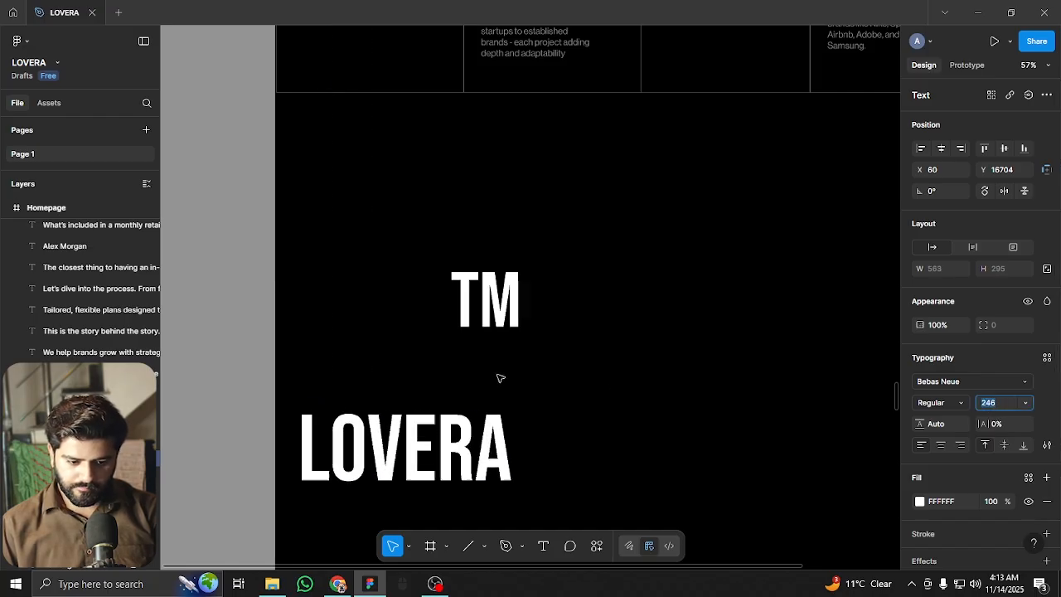
pyautogui.hotkey('shift', 'Up')
pyautogui.hotkey('shift', 'Up')
pyautogui.hotkey('shift', 'Up')
pyautogui.hotkey('shift', 'Up')
pyautogui.hotkey('shift', 'Up')
pyautogui.hotkey('shift', 'Up')
pyautogui.hotkey('shift', 'Up')
pyautogui.hotkey('shift', 'Up')
pyautogui.hotkey('shift', 'Up')
pyautogui.hotkey('shift', 'Up')
pyautogui.hotkey('shift', 'Up')
pyautogui.hotkey('shift', 'Up')
pyautogui.hotkey('shift', 'Up')
pyautogui.hotkey('shift', 'Up')
pyautogui.hotkey('shift', 'Up')
pyautogui.hotkey('shift', 'Up')
pyautogui.hotkey('shift', 'Up')
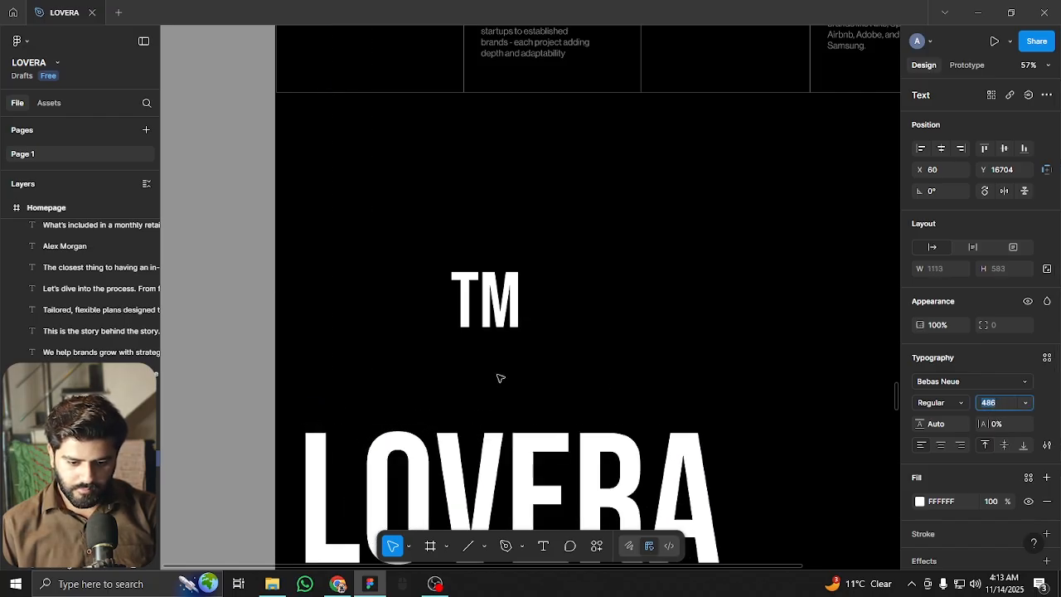
pyautogui.hotkey('shift', 'Up')
pyautogui.hotkey('shift', 'Up')
pyautogui.hotkey('shift', 'Up')
pyautogui.hotkey('shift', 'Up')
pyautogui.scroll(-2, 500, 378)
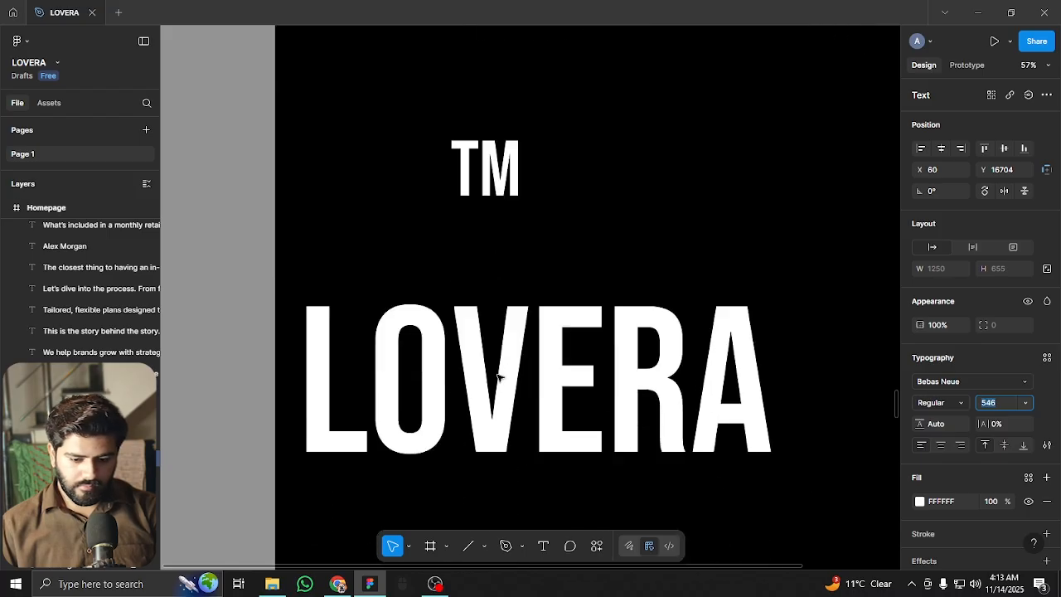
pyautogui.hotkey('shift', 'Up')
pyautogui.hotkey('shift', 'Up')
pyautogui.hotkey('shift', 'Up')
pyautogui.hotkey('shift', 'Up')
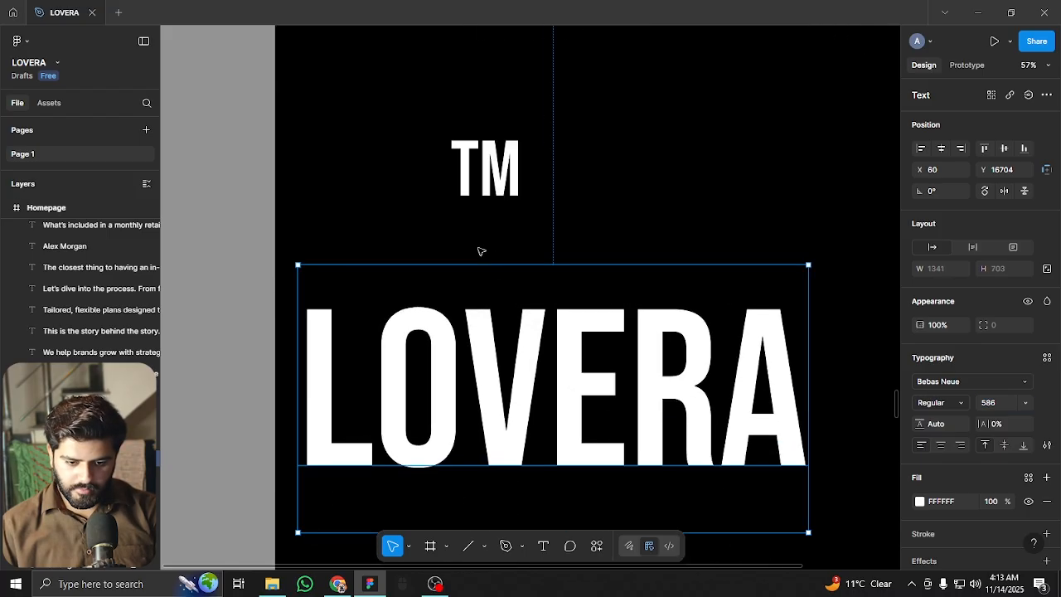
# Place TM at LOVERA's top-right and move both texts up under the stats section
pyautogui.click(460, 194)
pyautogui.hscroll(3, 497, 199)
pyautogui.moveTo(391, 133); pyautogui.dragTo(744, 302)
pyautogui.scroll(-3, 623, 323)
pyautogui.keyDown('shift'); pyautogui.click(600, 368); pyautogui.keyUp('shift')
pyautogui.moveTo(605, 324); pyautogui.dragTo(604, 218)
pyautogui.scroll(5, 597, 173)
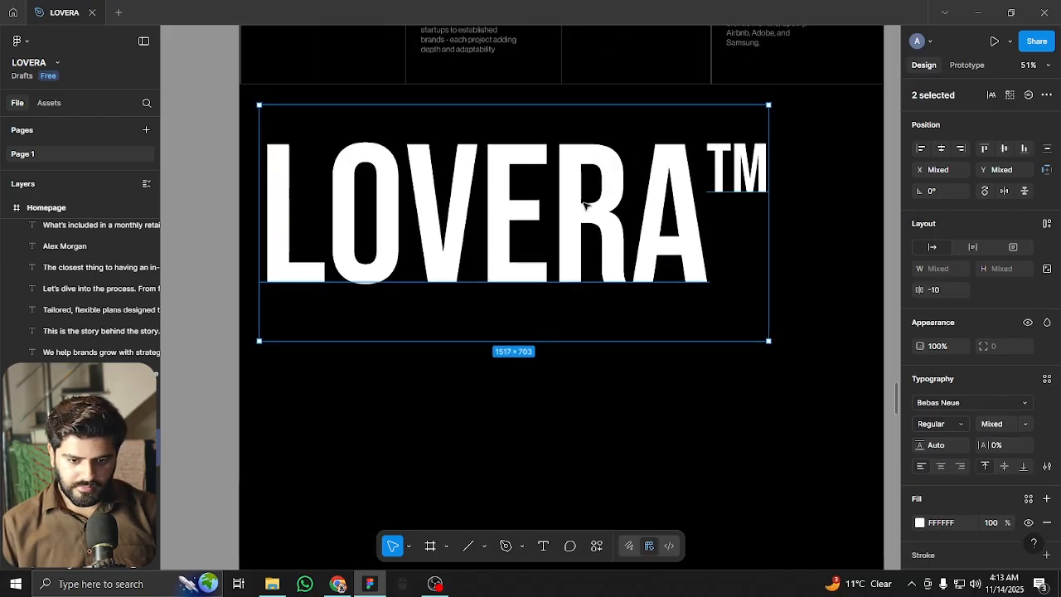
pyautogui.scroll(2, 596, 173)
pyautogui.hscroll(2, 547, 282)
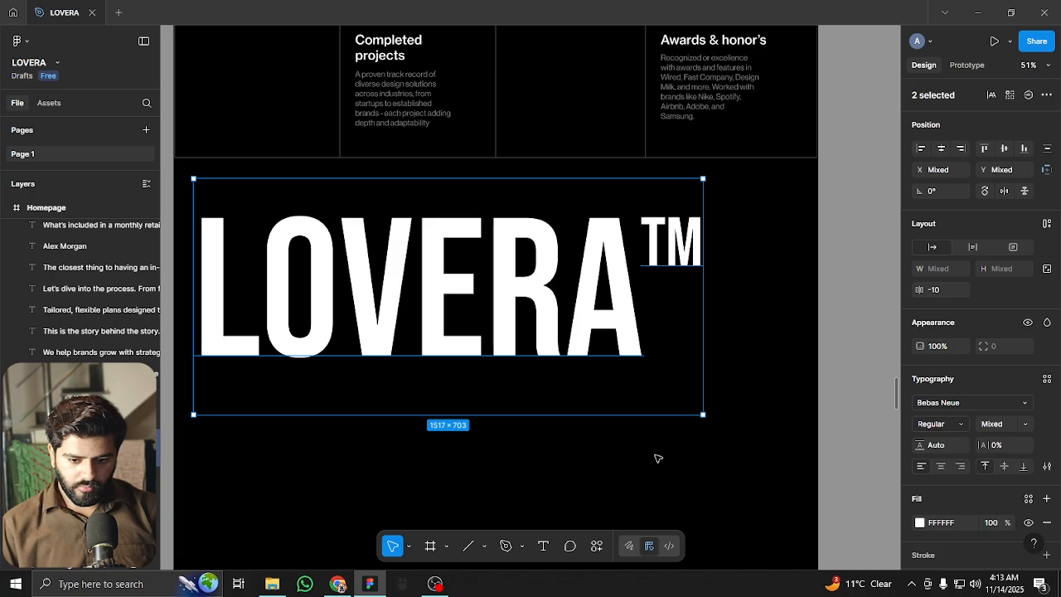
pyautogui.click(636, 429)
# Set the LOVERA text's font size to 516
pyautogui.click(638, 324)
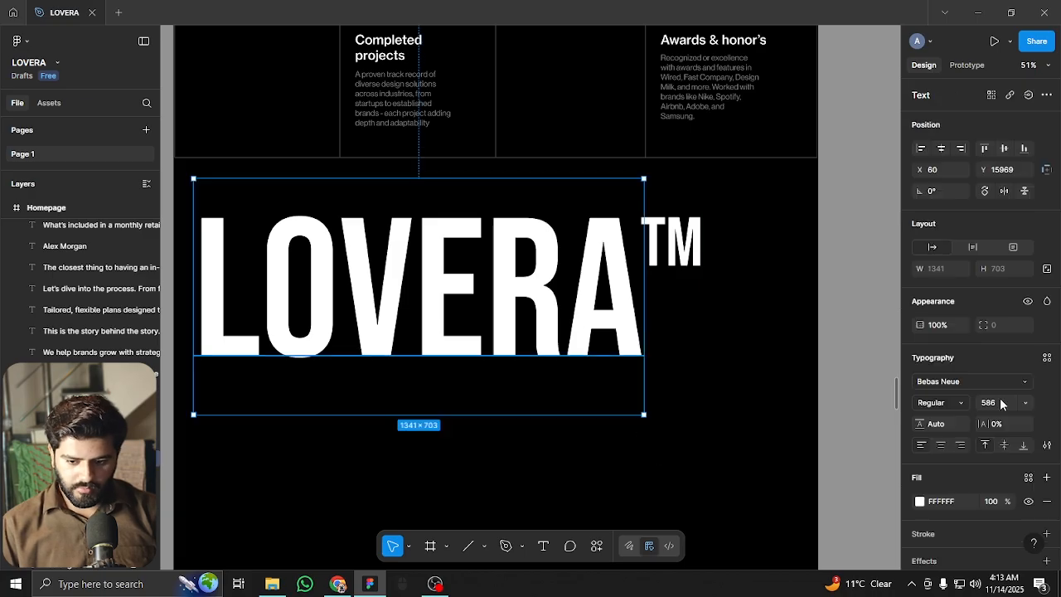
pyautogui.click(997, 402)
pyautogui.write('516')
pyautogui.press('Return')
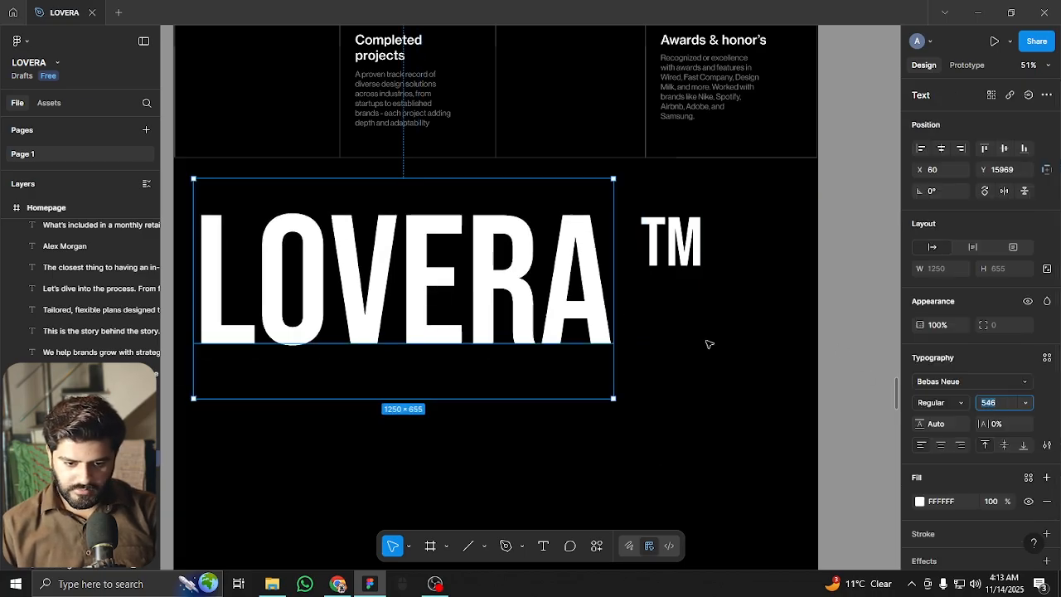
# Shrink TM to 126, set it beside the final A, group with LOVERA and shift left
pyautogui.click(671, 242)
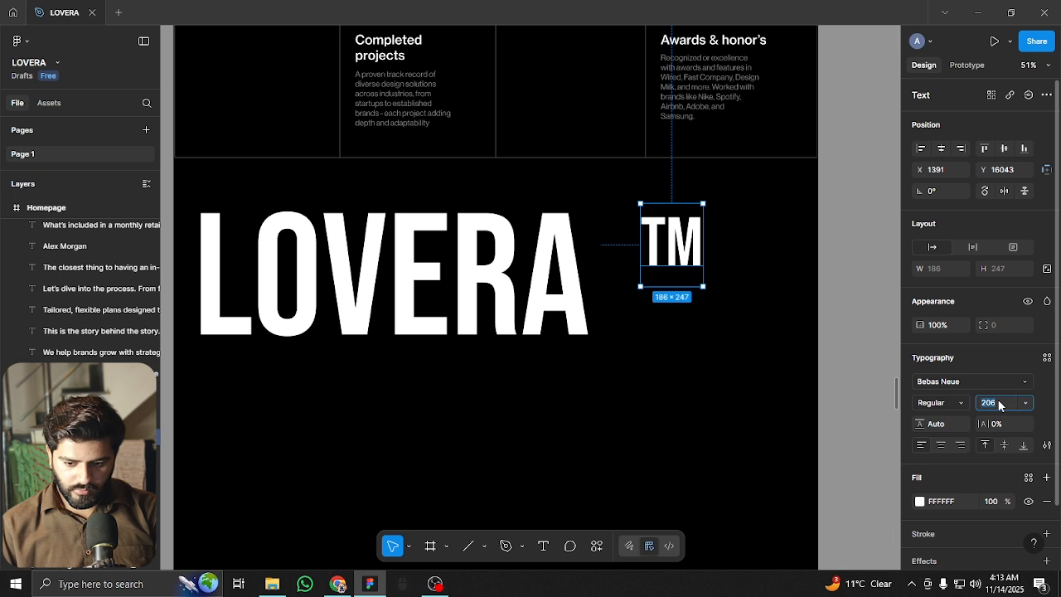
pyautogui.hotkey('shift', 'Down')
pyautogui.hotkey('shift', 'Down')
pyautogui.hotkey('shift', 'Down')
pyautogui.hotkey('shift', 'Down')
pyautogui.hotkey('shift', 'Down')
pyautogui.hotkey('shift', 'Down')
pyautogui.hotkey('shift', 'Down')
pyautogui.hotkey('shift', 'Down')
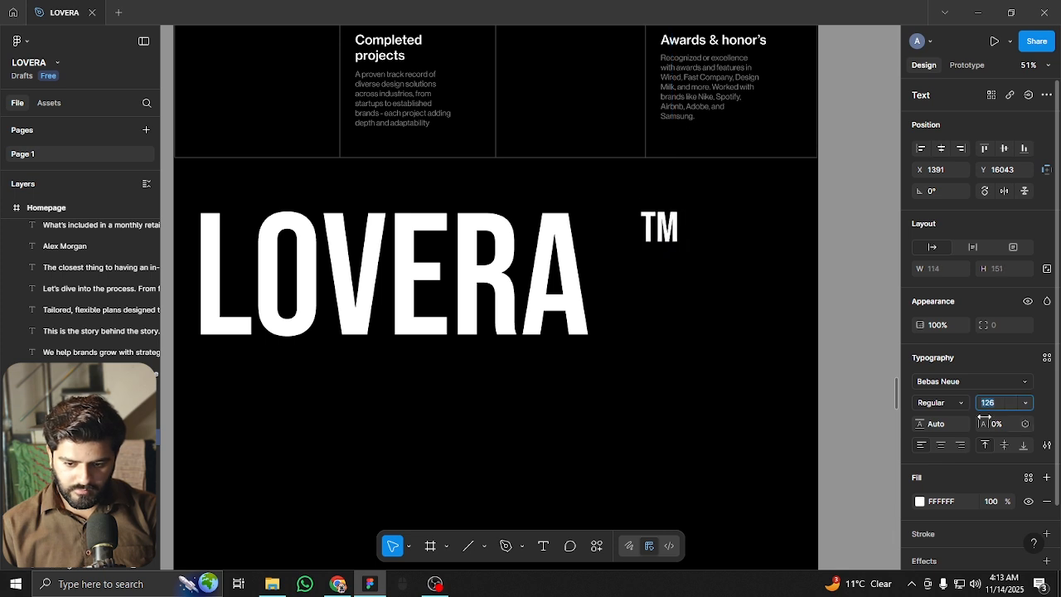
pyautogui.moveTo(670, 228); pyautogui.dragTo(611, 244)
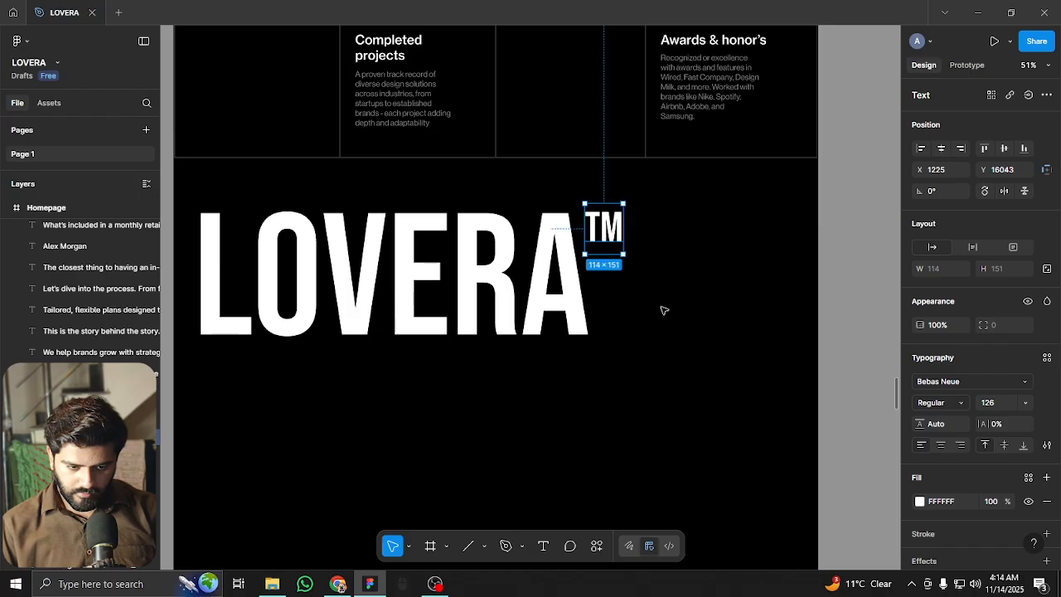
pyautogui.keyDown('shift'); pyautogui.click(528, 284); pyautogui.keyUp('shift')
pyautogui.hotkey('ctrl', 'g')
pyautogui.moveTo(505, 324); pyautogui.dragTo(476, 322)
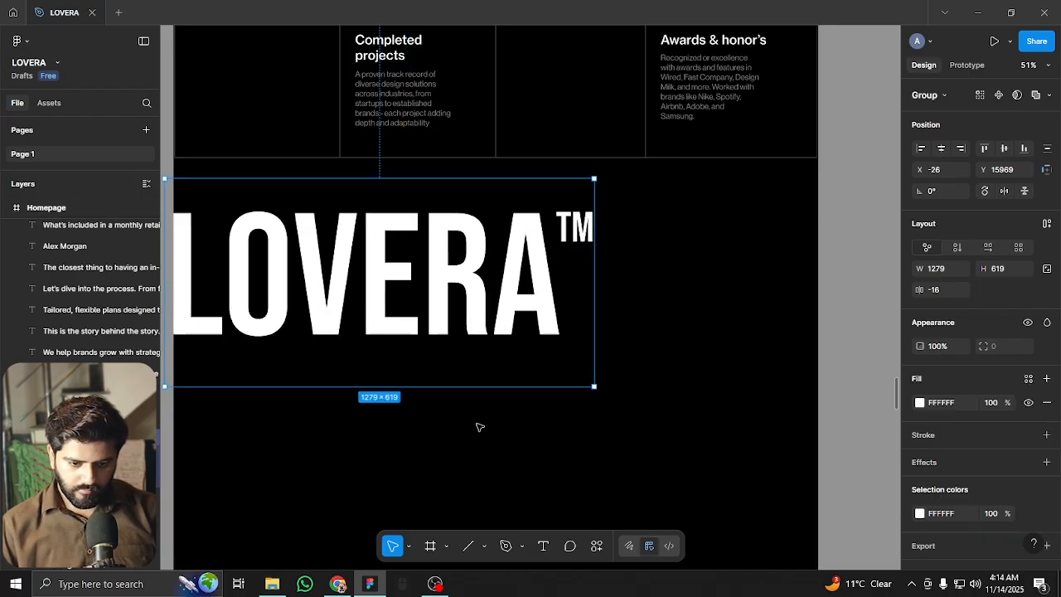
pyautogui.click(480, 426)
# Draw a thin bar right of the LOVERA™ wordmark and give it a white FFFFFF fill
pyautogui.click(487, 547)
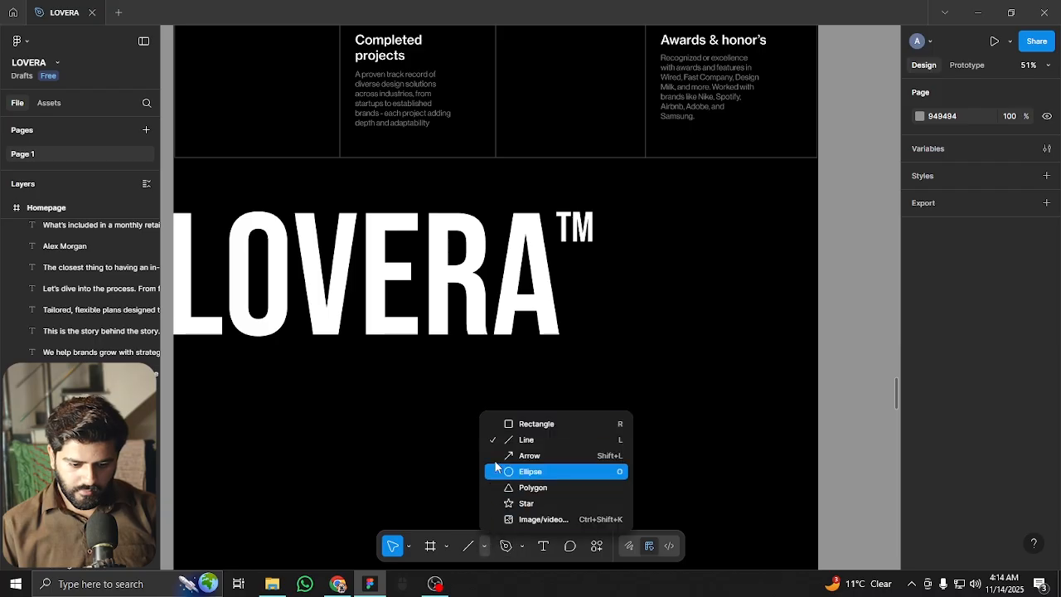
pyautogui.click(514, 423)
pyautogui.scroll(3, 663, 287)
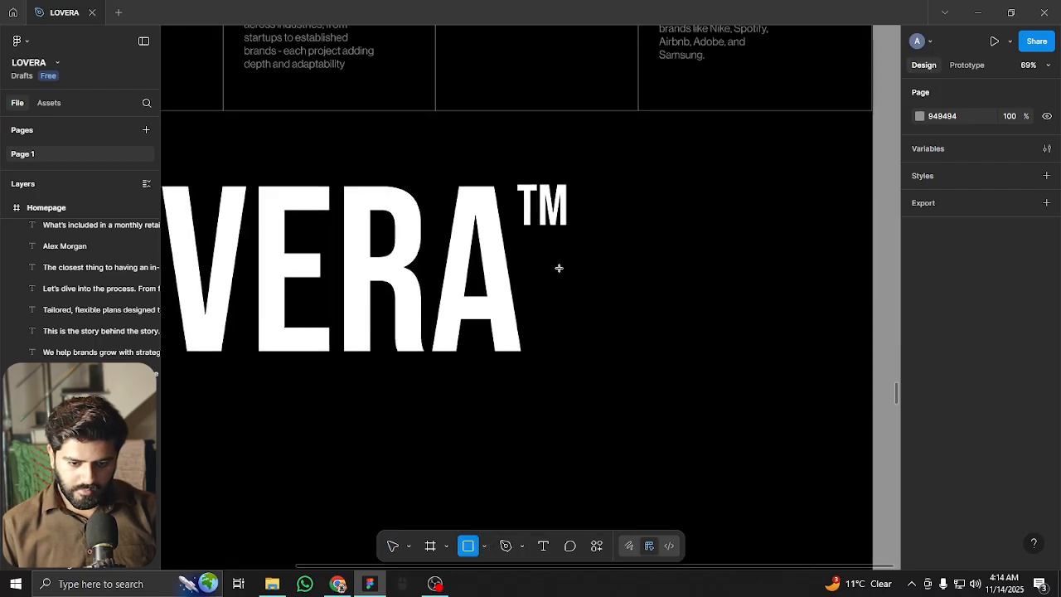
pyautogui.moveTo(547, 268)
pyautogui.mouseDown()
pyautogui.moveTo(697, 289)
pyautogui.moveTo(659, 279)
pyautogui.mouseUp()
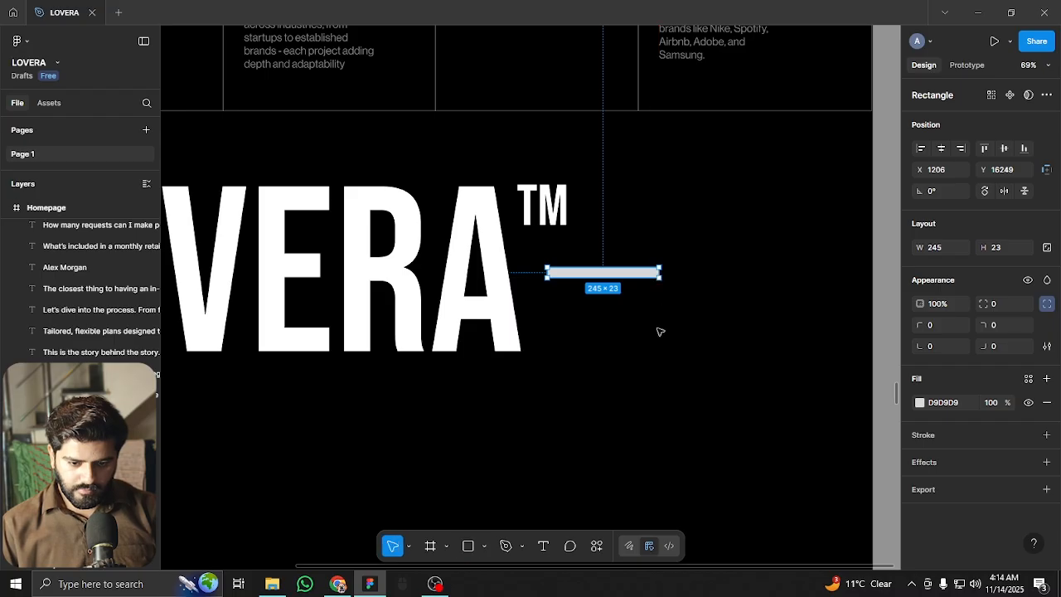
pyautogui.click(660, 331)
pyautogui.scroll(-5, 661, 332)
pyautogui.click(620, 302)
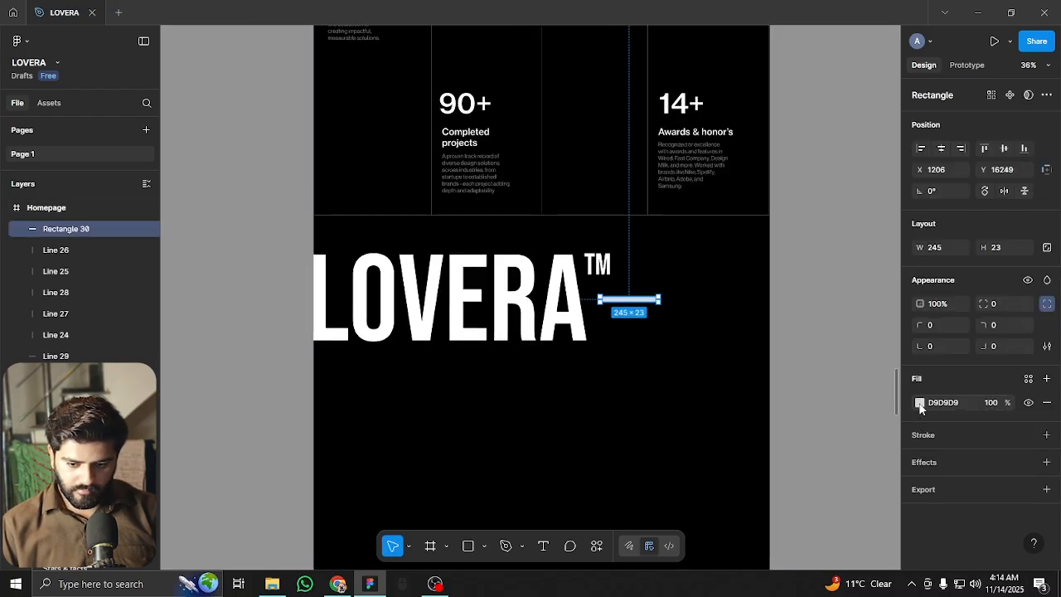
pyautogui.click(921, 402)
pyautogui.moveTo(832, 329); pyautogui.dragTo(608, 339)
pyautogui.click(608, 339)
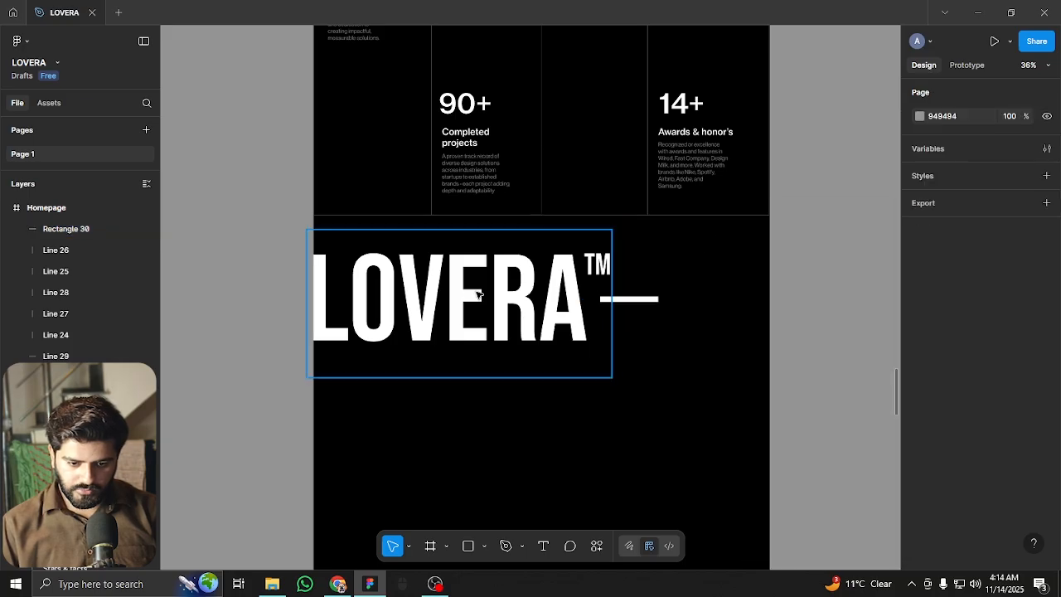
# Duplicate the LOVERA wordmark group to sit right of the dash, forming a 2785 × 619 row
pyautogui.click(479, 293)
pyautogui.moveTo(319, 291); pyautogui.dragTo(661, 308)
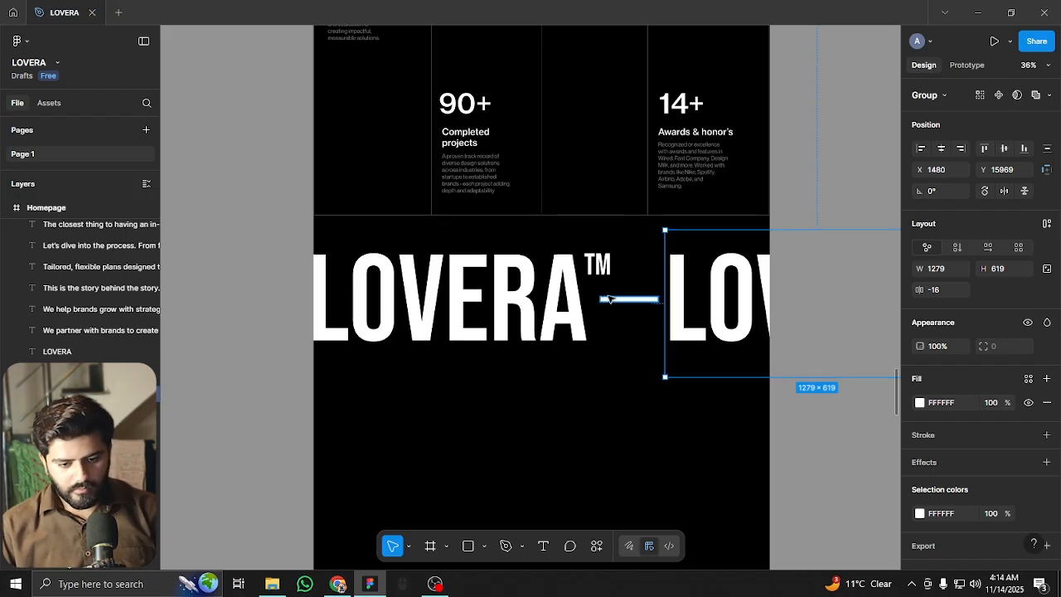
pyautogui.keyDown('shift'); pyautogui.click(606, 300); pyautogui.keyUp('shift')
pyautogui.keyDown('shift'); pyautogui.click(523, 300); pyautogui.keyUp('shift')
pyautogui.moveTo(524, 300); pyautogui.dragTo(410, 300)
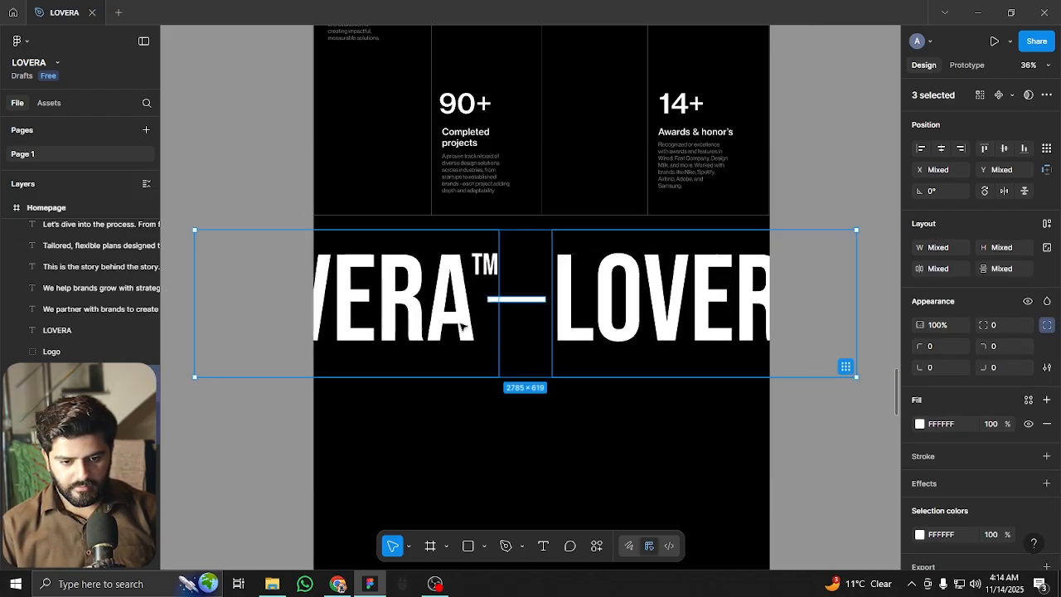
pyautogui.hotkey('ctrl', 'z')
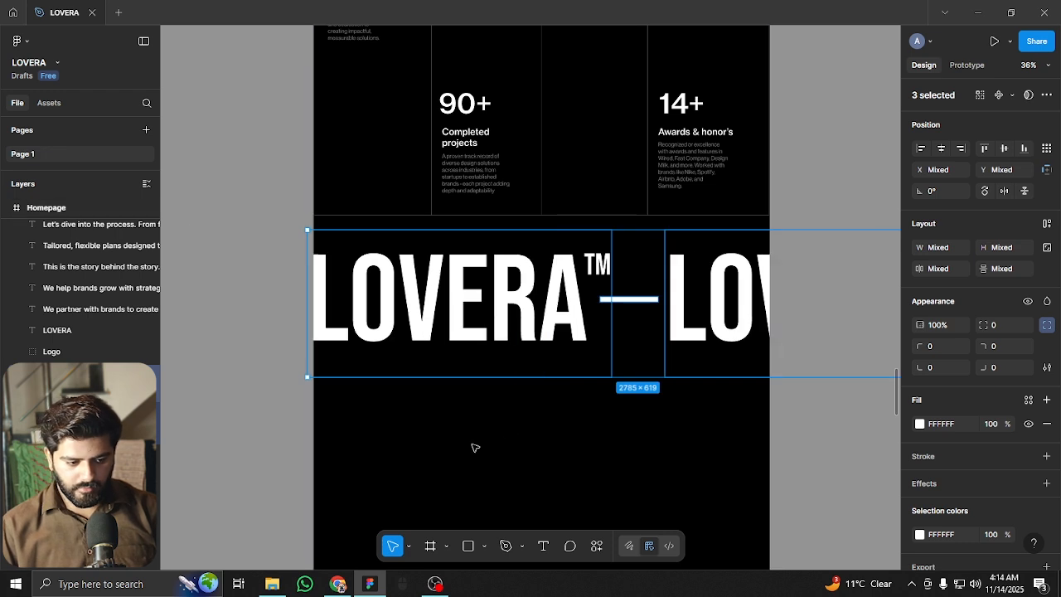
pyautogui.press('Escape')
pyautogui.scroll(2, 517, 445)
pyautogui.keyDown('ctrl'); pyautogui.scroll(2, 548, 381); pyautogui.keyUp('ctrl')
pyautogui.keyDown('ctrl'); pyautogui.scroll(-3, 548, 381); pyautogui.keyUp('ctrl')
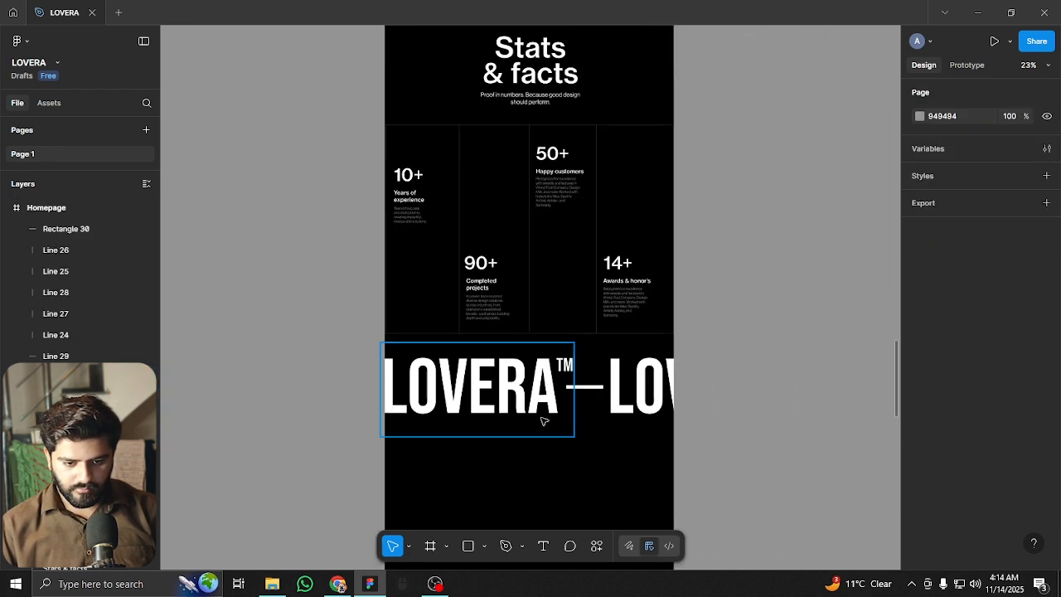
# Drag the black background rectangle's bottom edge up, reducing its height from 6177 to about 2979
pyautogui.scroll(-2, 533, 339)
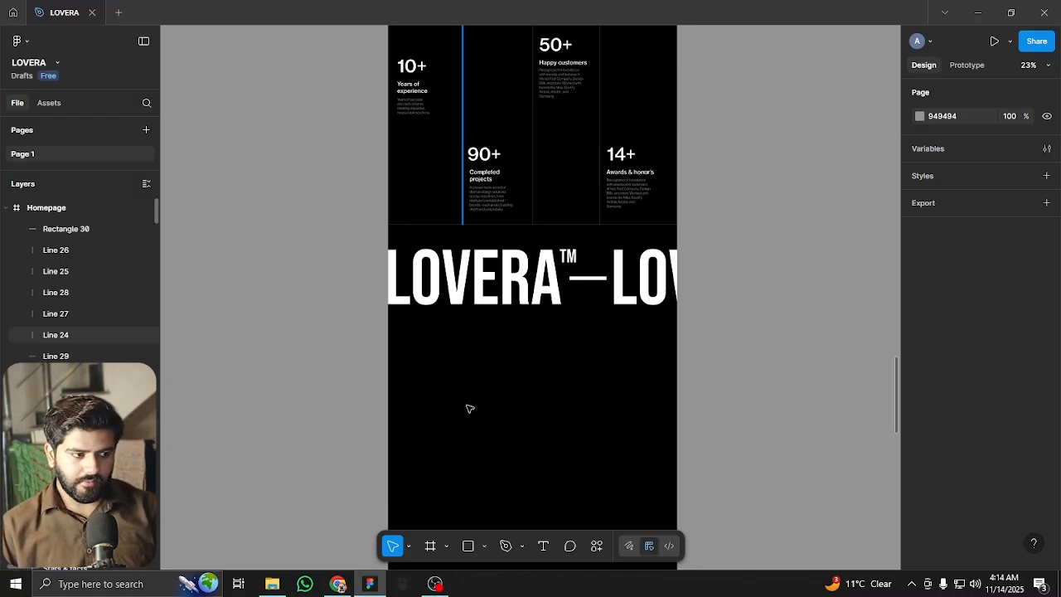
pyautogui.scroll(-4, 493, 407)
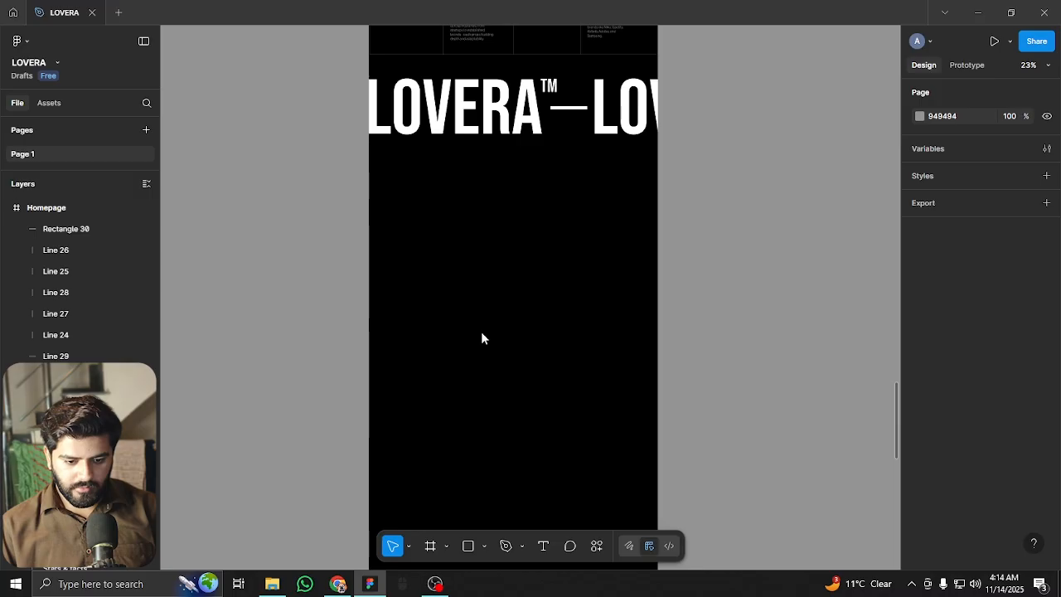
pyautogui.rightClick(482, 334)
pyautogui.click(453, 413)
pyautogui.moveTo(459, 414); pyautogui.dragTo(431, 246)
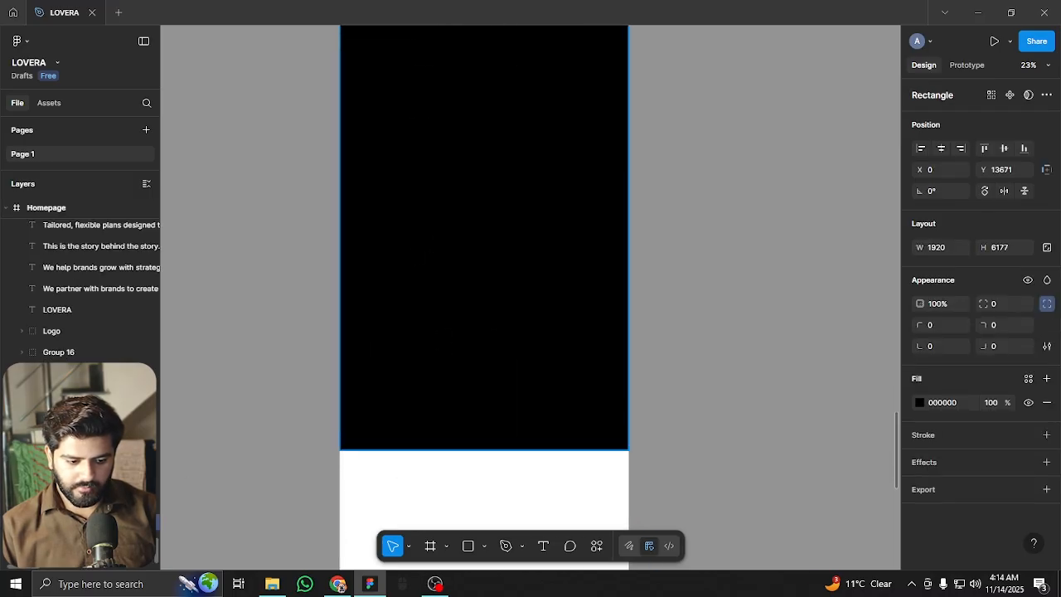
pyautogui.scroll(-4, 384, 471)
pyautogui.moveTo(432, 446); pyautogui.dragTo(480, 328)
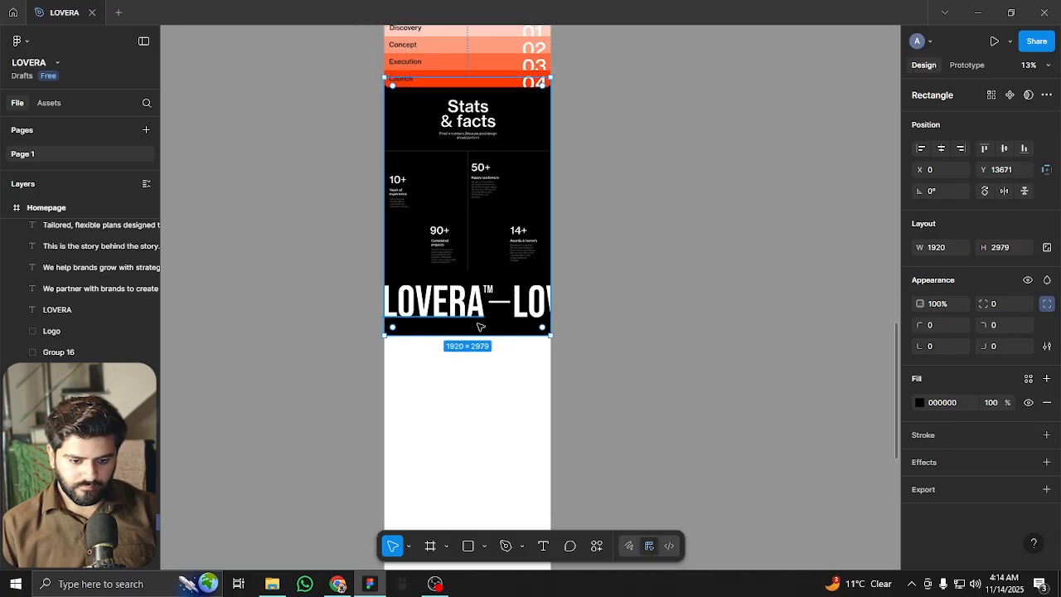
pyautogui.scroll(3, 479, 328)
pyautogui.click(597, 403)
pyautogui.scroll(-4, 547, 379)
pyautogui.scroll(2, 428, 335)
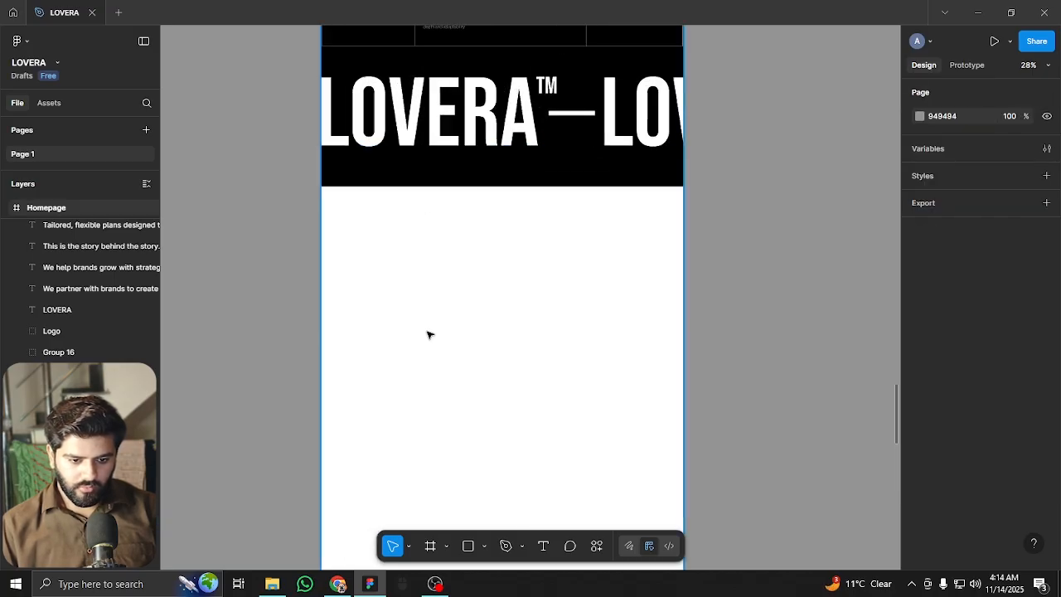
# Draw a rectangle below the banner with white fill and 52 top-left and top-right radii
pyautogui.click(477, 548)
pyautogui.moveTo(348, 230); pyautogui.dragTo(601, 375)
pyautogui.click(920, 402)
pyautogui.moveTo(855, 334); pyautogui.dragTo(750, 265)
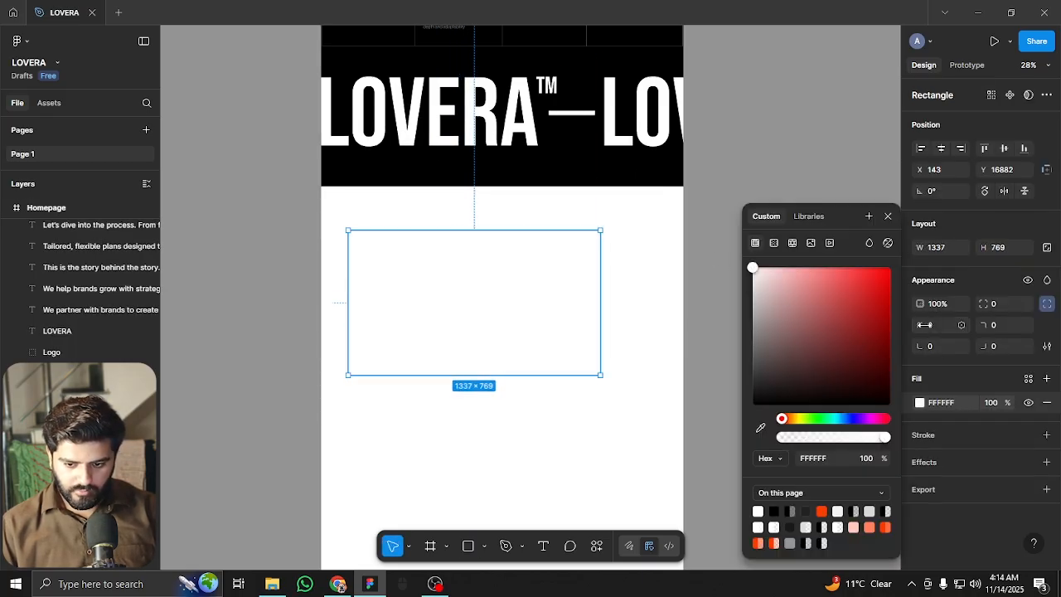
pyautogui.moveTo(924, 325); pyautogui.dragTo(941, 325)
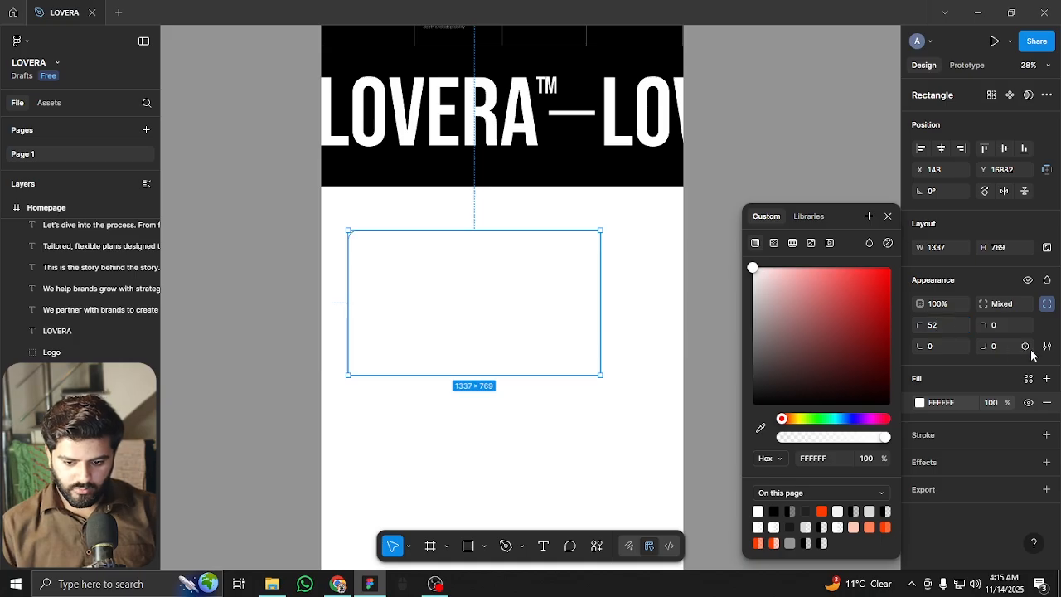
pyautogui.click(1003, 325)
pyautogui.write('52')
pyautogui.press('Return')
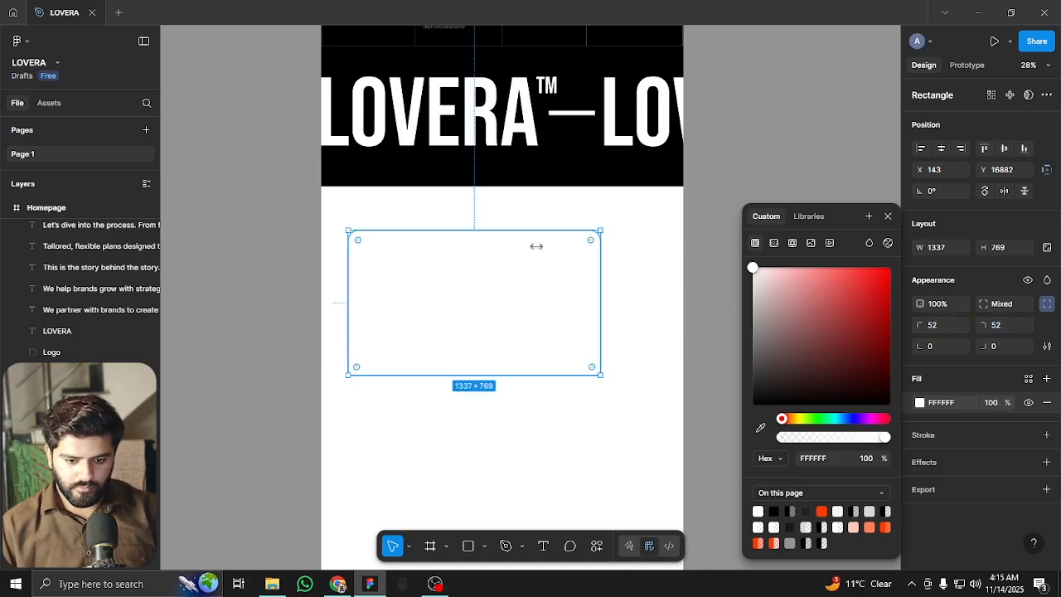
# Move the white box against the banner's bottom and stretch it to full 1920 width at X 0
pyautogui.moveTo(535, 302); pyautogui.dragTo(568, 247)
pyautogui.moveTo(630, 259); pyautogui.dragTo(682, 256)
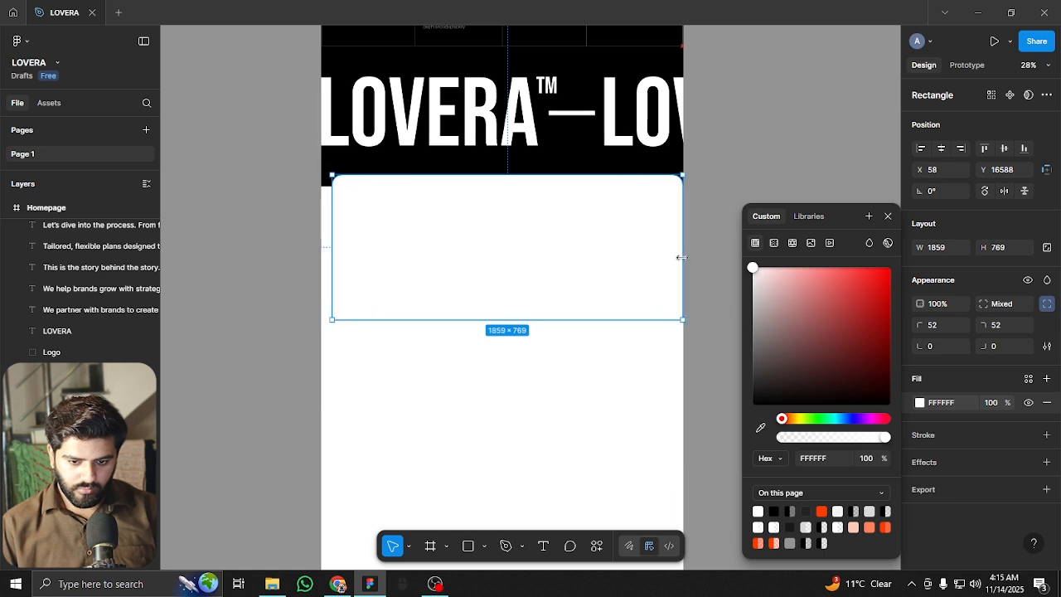
pyautogui.moveTo(332, 256); pyautogui.dragTo(321, 256)
pyautogui.click(253, 273)
pyautogui.moveTo(405, 263); pyautogui.dragTo(403, 284)
pyautogui.scroll(2, 561, 287)
pyautogui.scroll(2, 572, 286)
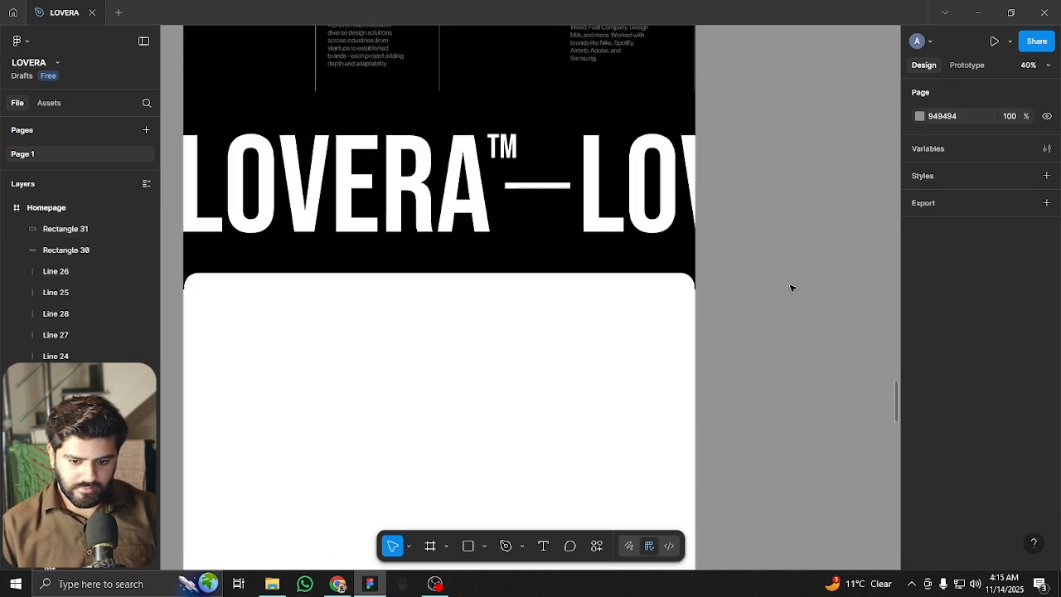
pyautogui.scroll(3, 692, 294)
pyautogui.scroll(2, 696, 295)
pyautogui.click(699, 308)
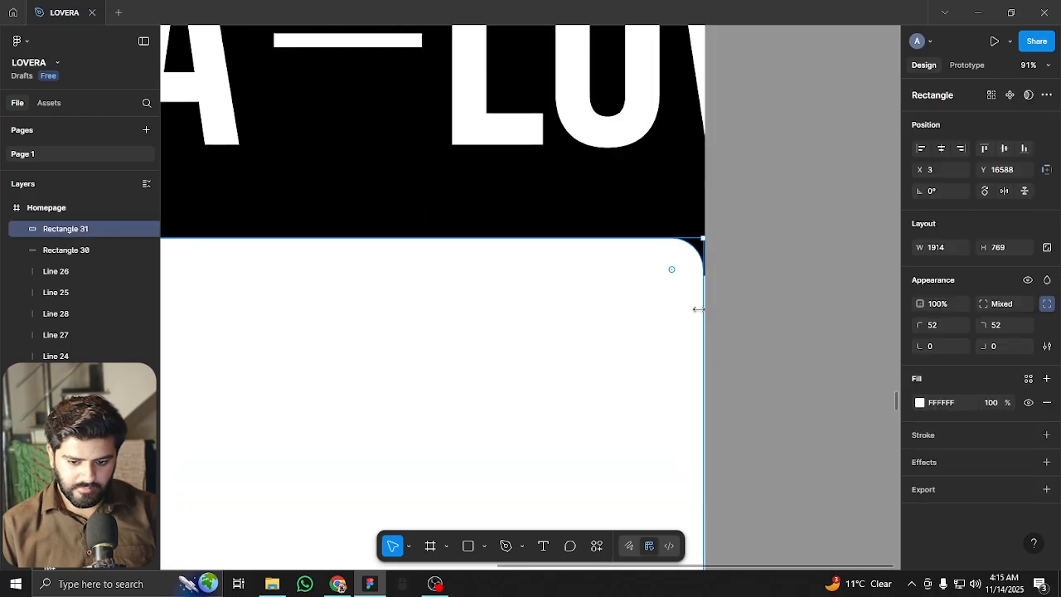
pyautogui.moveTo(705, 311); pyautogui.dragTo(706, 312)
pyautogui.scroll(-5, 741, 287)
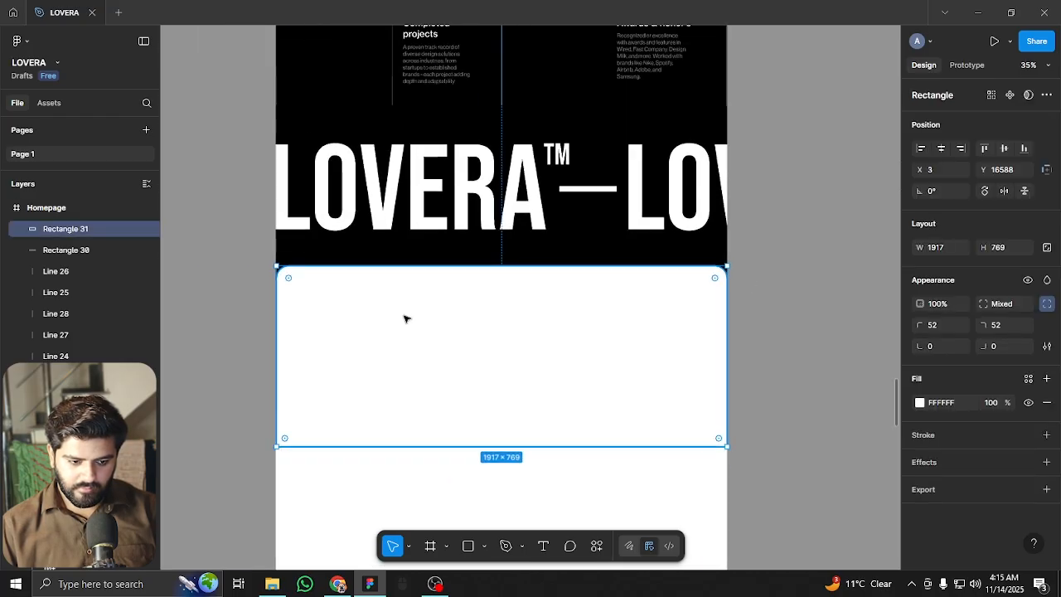
pyautogui.scroll(3, 319, 305)
pyautogui.scroll(6, 254, 269)
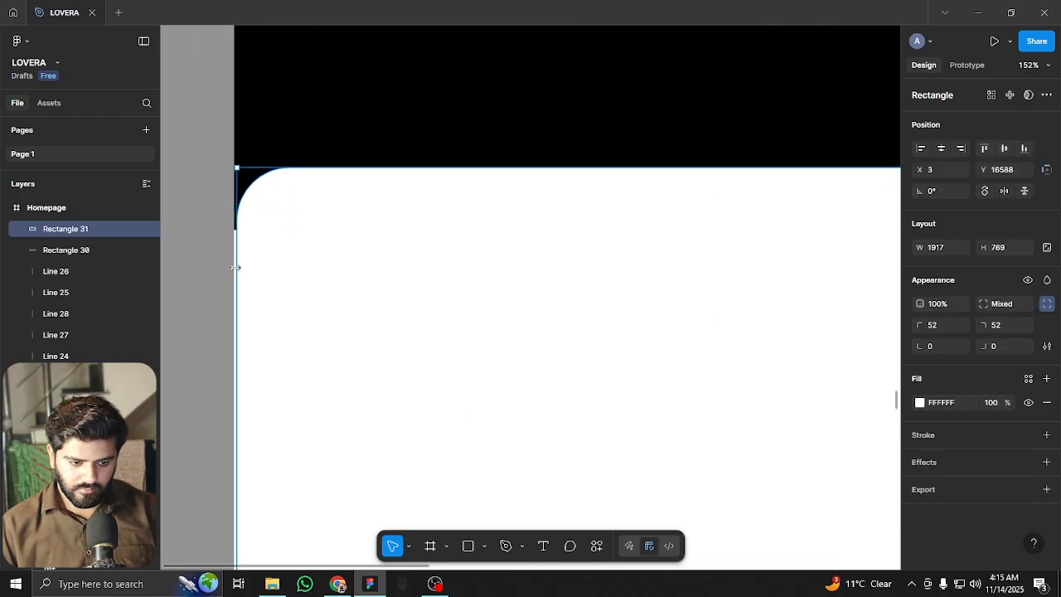
pyautogui.moveTo(233, 268); pyautogui.dragTo(293, 277)
pyautogui.scroll(-8, 252, 249)
pyautogui.click(223, 278)
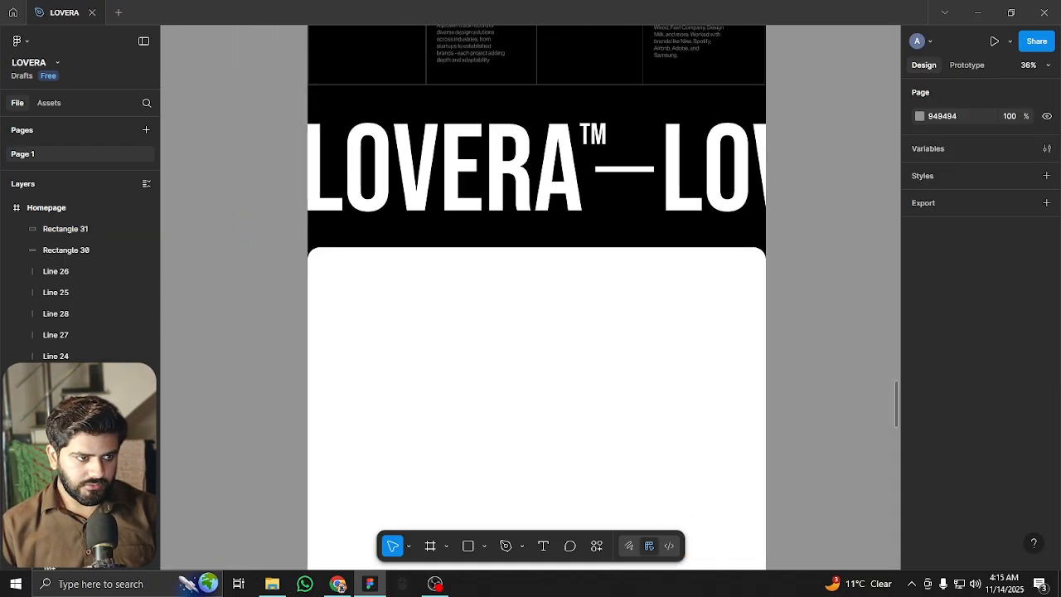
pyautogui.scroll(3, 412, 398)
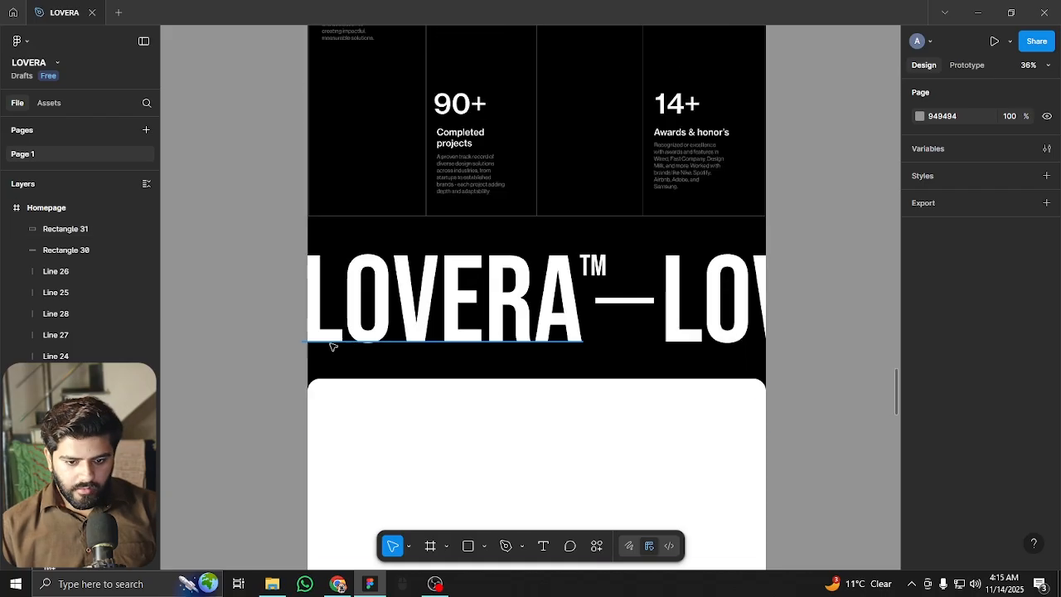
pyautogui.scroll(-2, 464, 307)
# Shorten the white box into a thin strip about 125 tall
pyautogui.moveTo(548, 432); pyautogui.dragTo(519, 174)
pyautogui.click(514, 257)
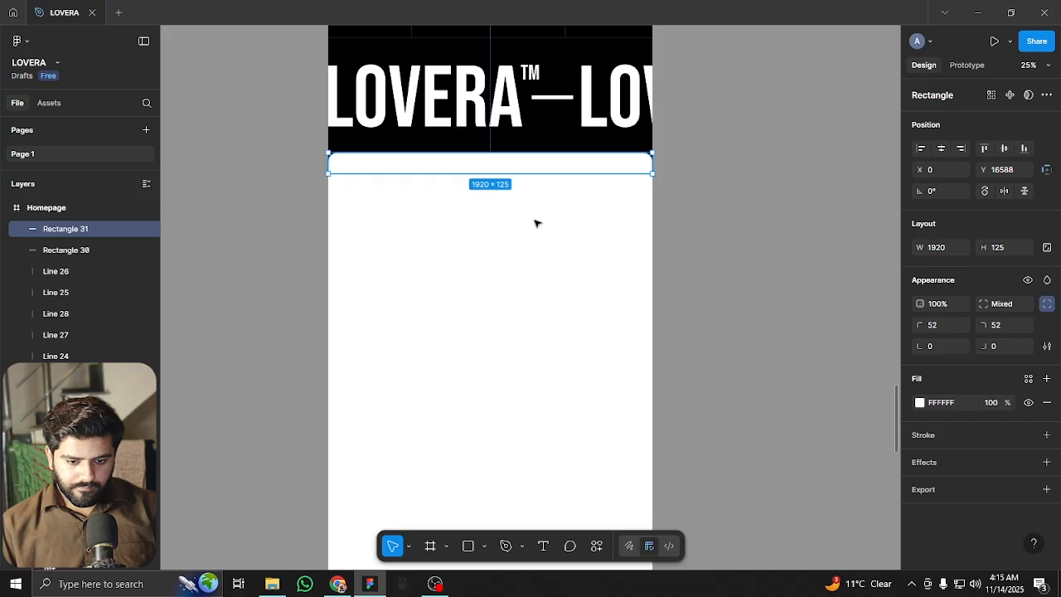
pyautogui.press('Escape')
pyautogui.scroll(3, 539, 343)
pyautogui.scroll(-2, 544, 230)
pyautogui.scroll(3, 533, 145)
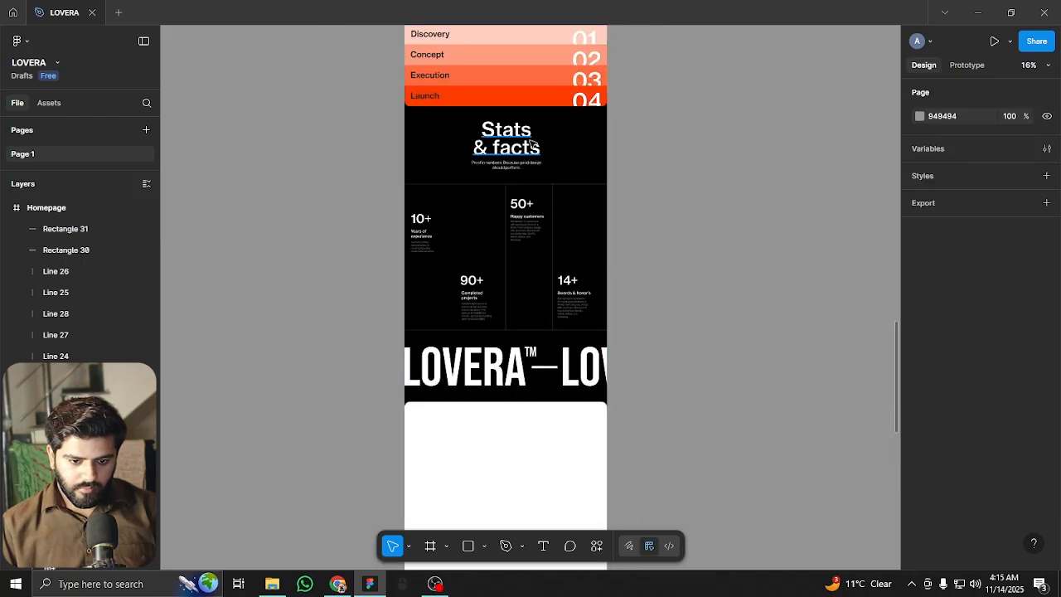
# Copy the Process heading and description into the white section and retitle the heading 'Latest news'
pyautogui.click(533, 145)
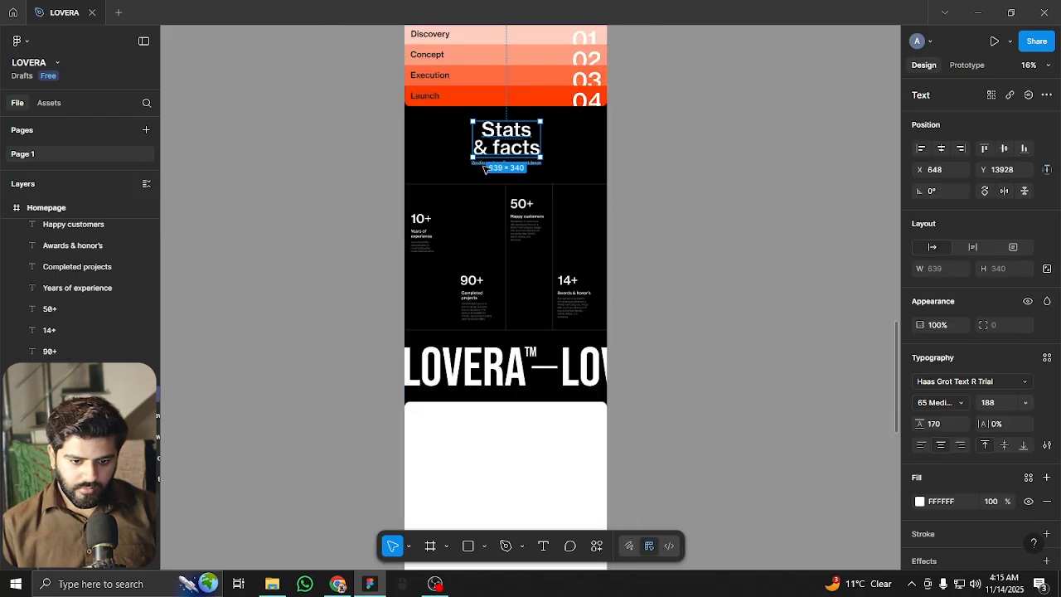
pyautogui.scroll(2, 498, 139)
pyautogui.click(505, 94)
pyautogui.keyDown('shift'); pyautogui.click(484, 108); pyautogui.keyUp('shift')
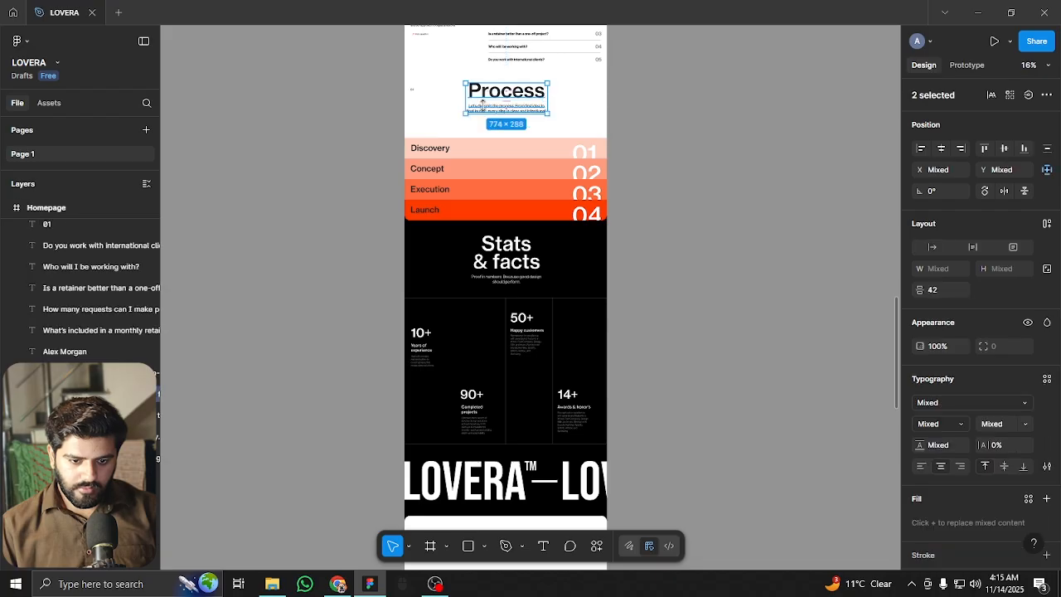
pyautogui.scroll(-2, 485, 90)
pyautogui.moveTo(516, 104); pyautogui.dragTo(515, 382)
pyautogui.scroll(1, 517, 387)
pyautogui.scroll(4, 516, 387)
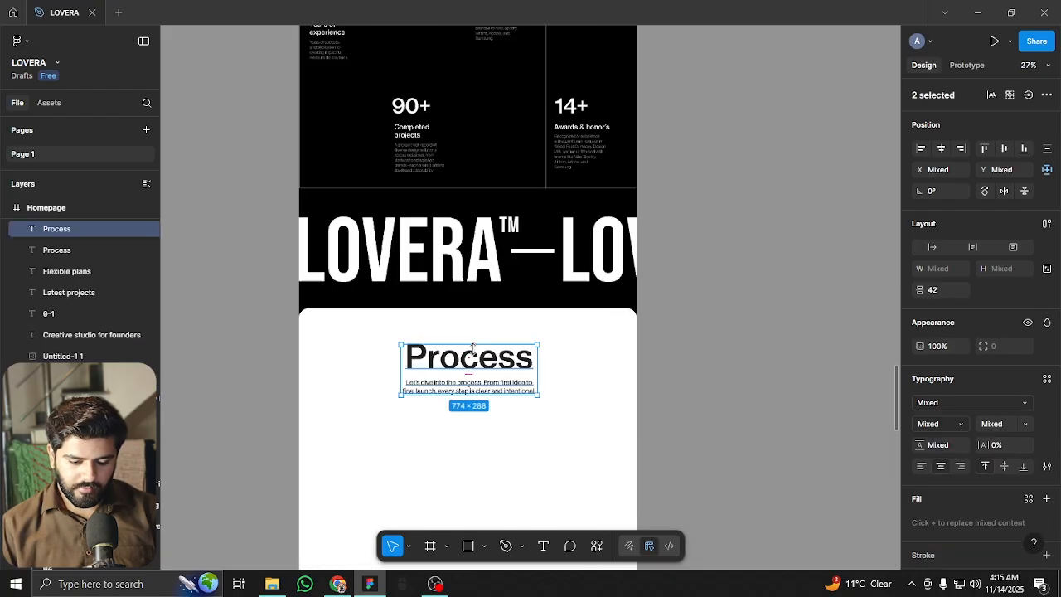
pyautogui.moveTo(572, 271); pyautogui.dragTo(579, 258)
pyautogui.click(491, 375)
pyautogui.doubleClick(513, 249)
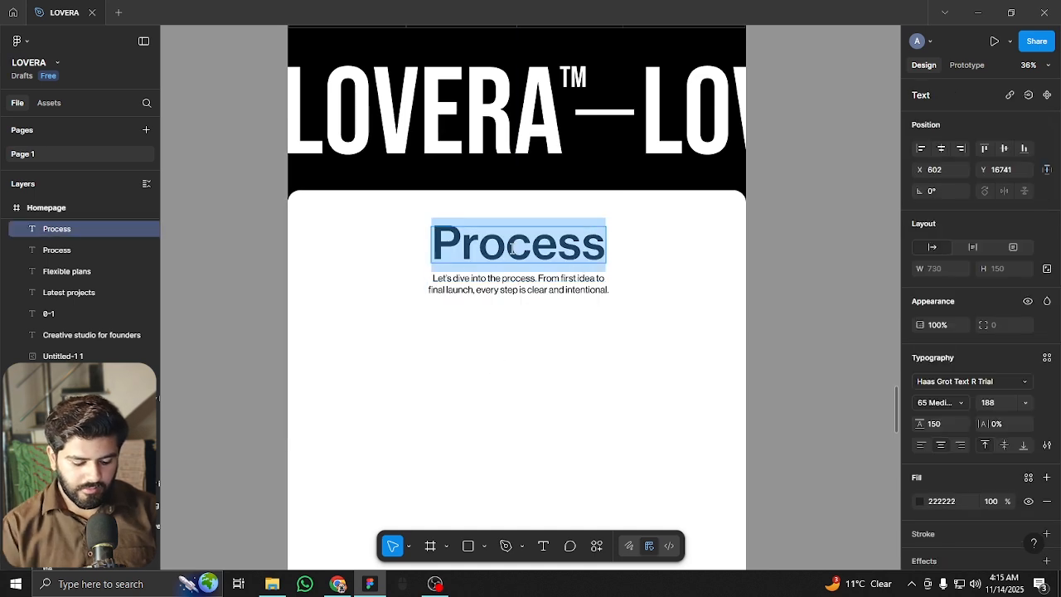
pyautogui.write('Latest news')
pyautogui.press('Escape')
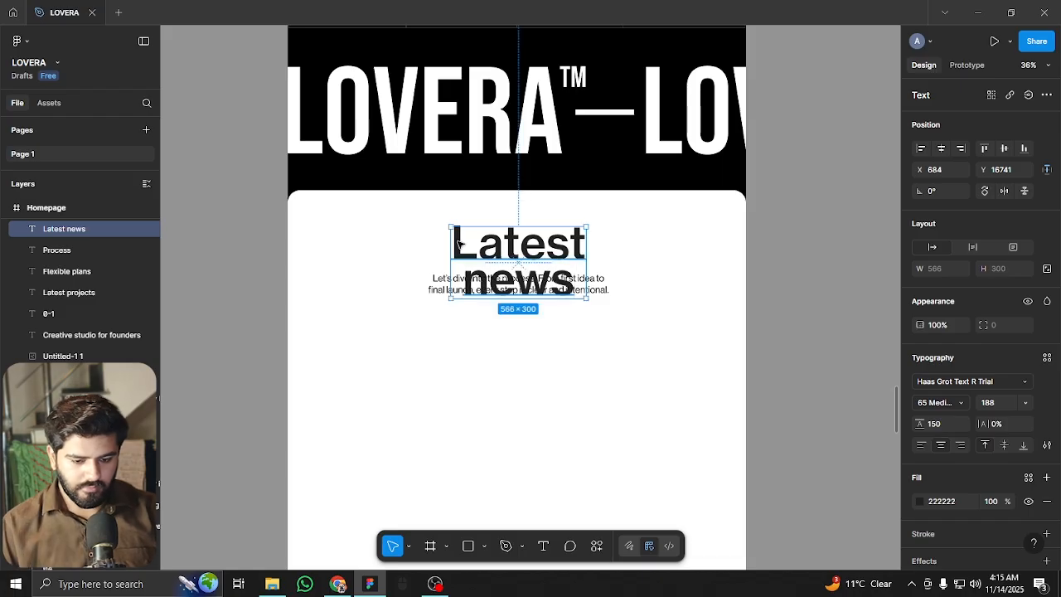
# Move the description under the heading and replace it with 'Fresh reads, sharp takes. Stories, ideas, and updates from our world.'
pyautogui.moveTo(606, 304); pyautogui.dragTo(604, 339)
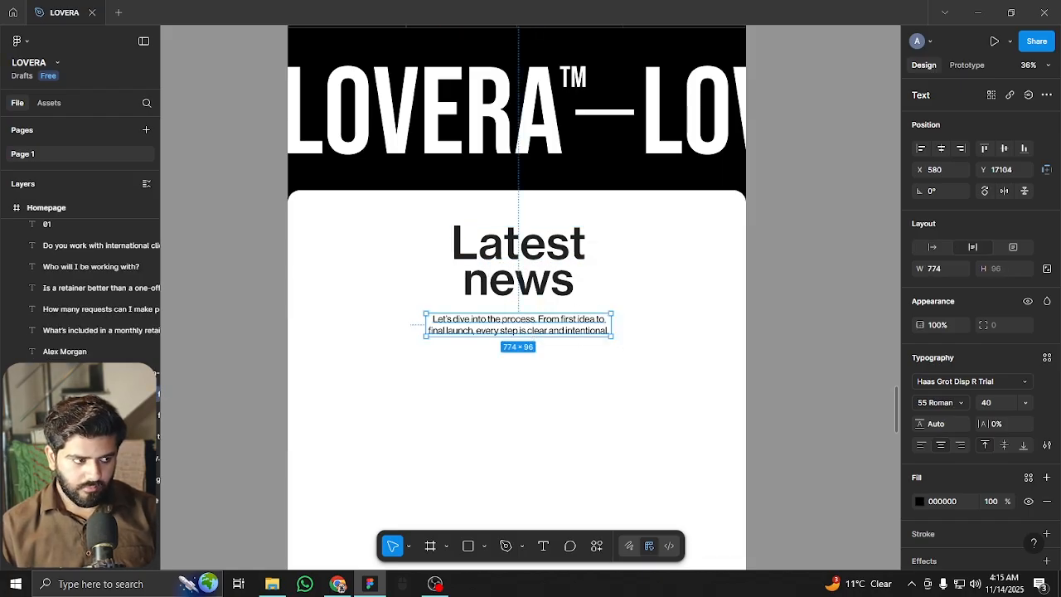
pyautogui.doubleClick(498, 329)
pyautogui.hotkey('ctrl', 'a')
pyautogui.write('Fresh reads, sharp takes. Stories, ideas, and updates from our world.')
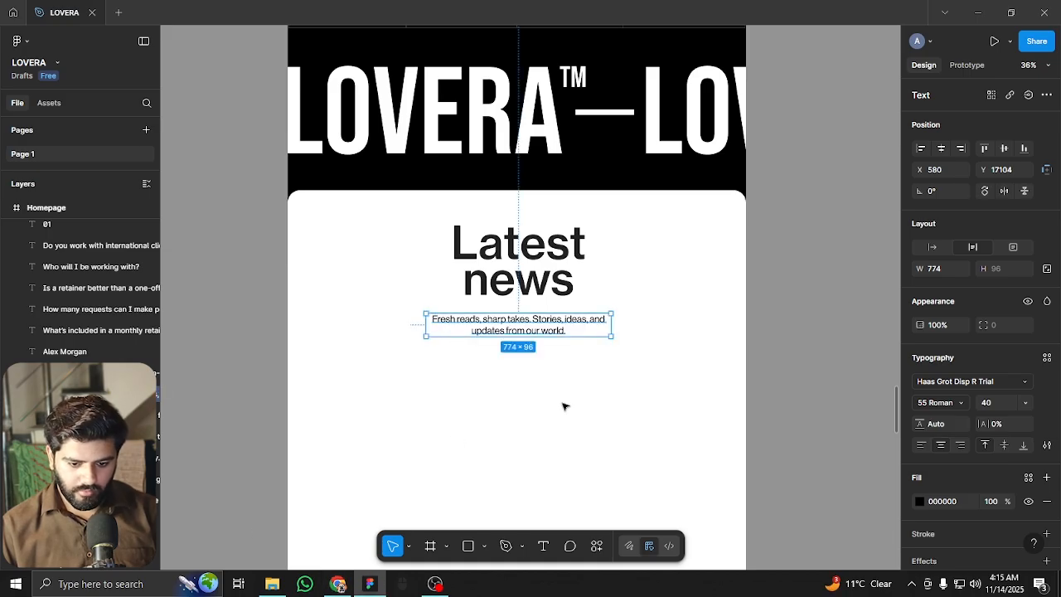
pyautogui.click(560, 399)
pyautogui.scroll(2, 568, 337)
pyautogui.scroll(-1, 560, 297)
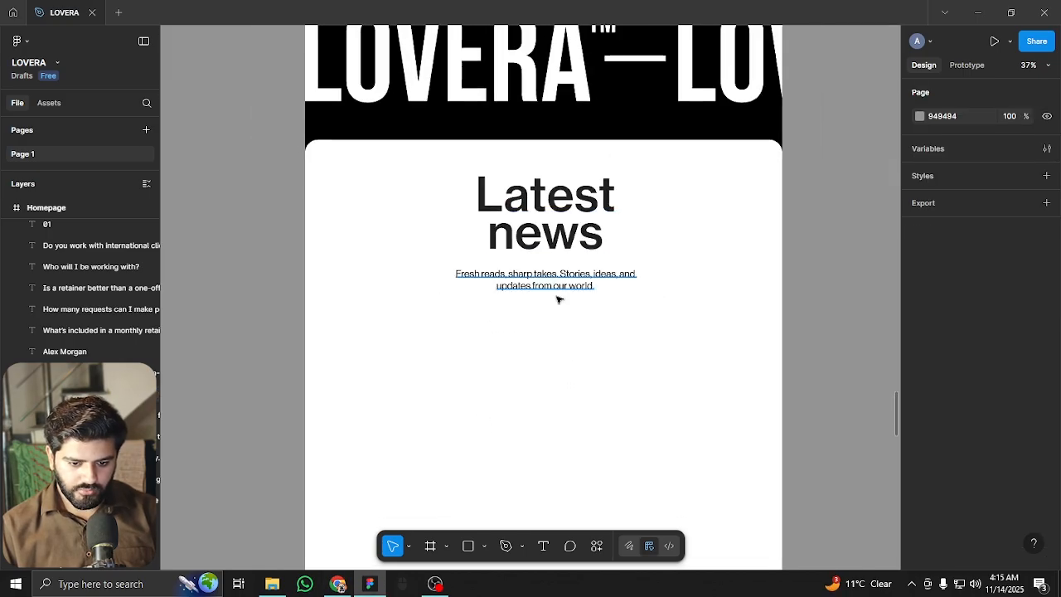
pyautogui.click(558, 286)
pyautogui.hotkey('shift', 'Up')
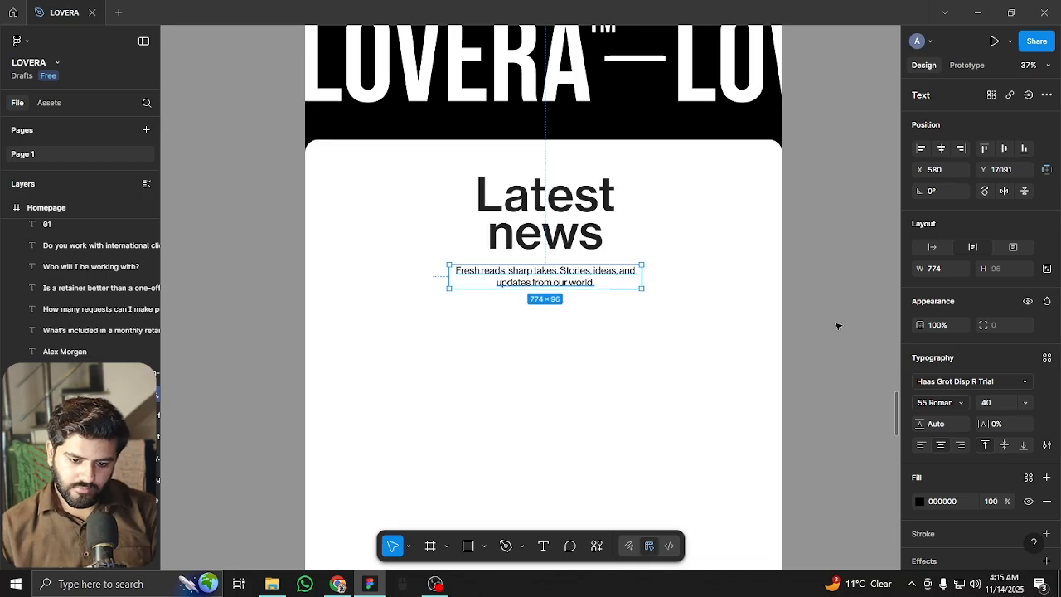
pyautogui.press('Up')
pyautogui.press('Up')
pyautogui.click(228, 294)
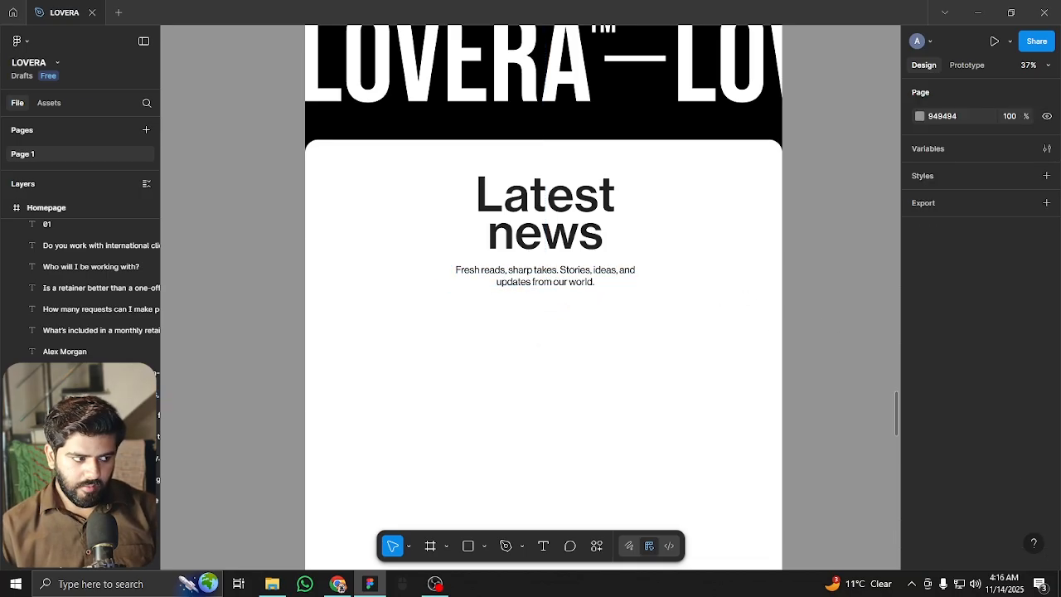
pyautogui.moveTo(588, 469); pyautogui.dragTo(569, 363)
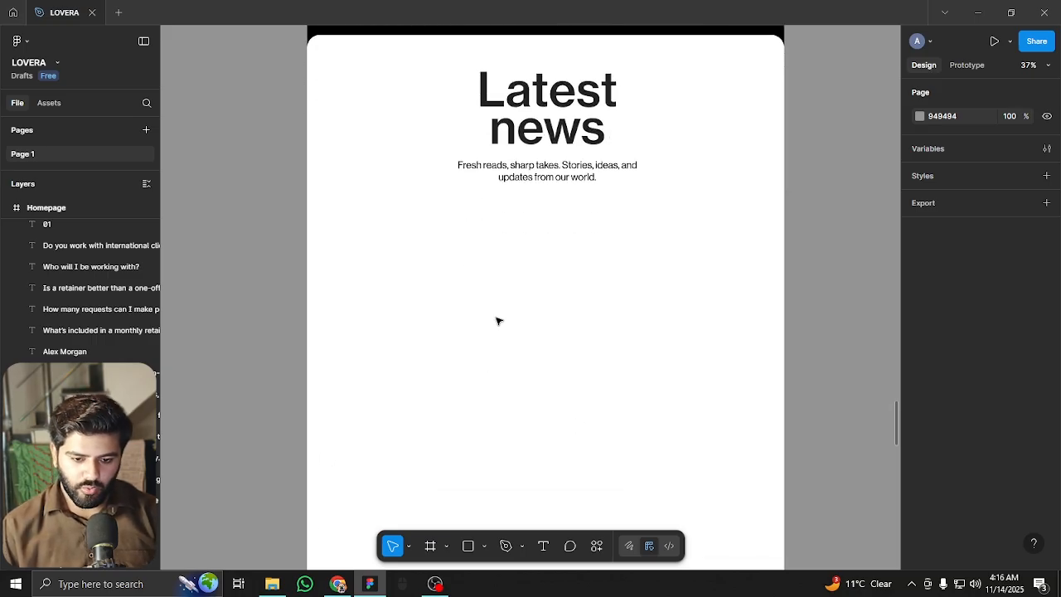
# With layout guides shown, draw a large square under the subtitle and give it corner radius 52
pyautogui.moveTo(514, 253); pyautogui.dragTo(514, 295)
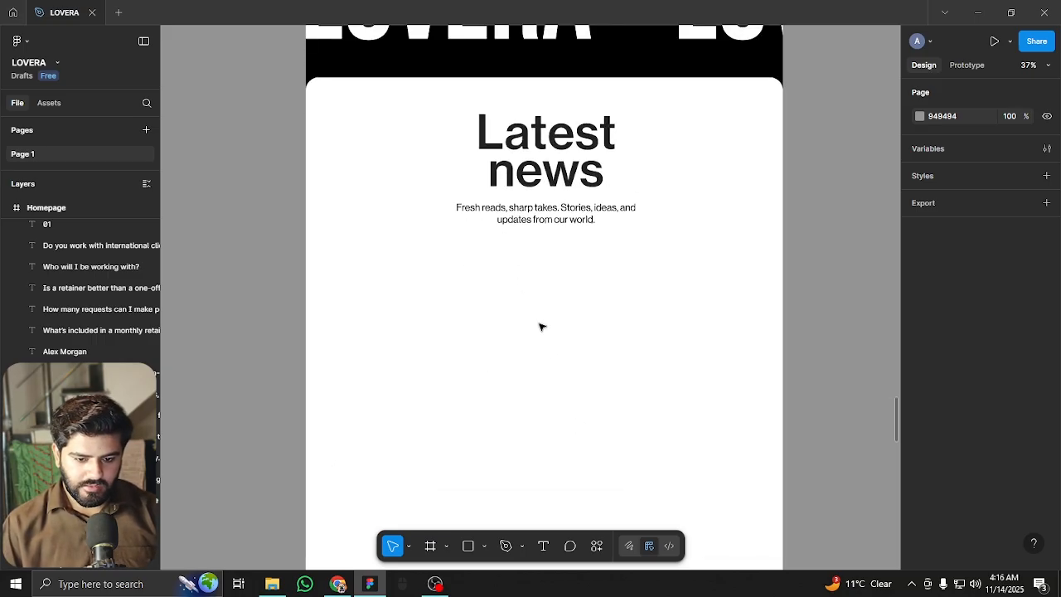
pyautogui.hotkey('ctrl', 'shift', '4')
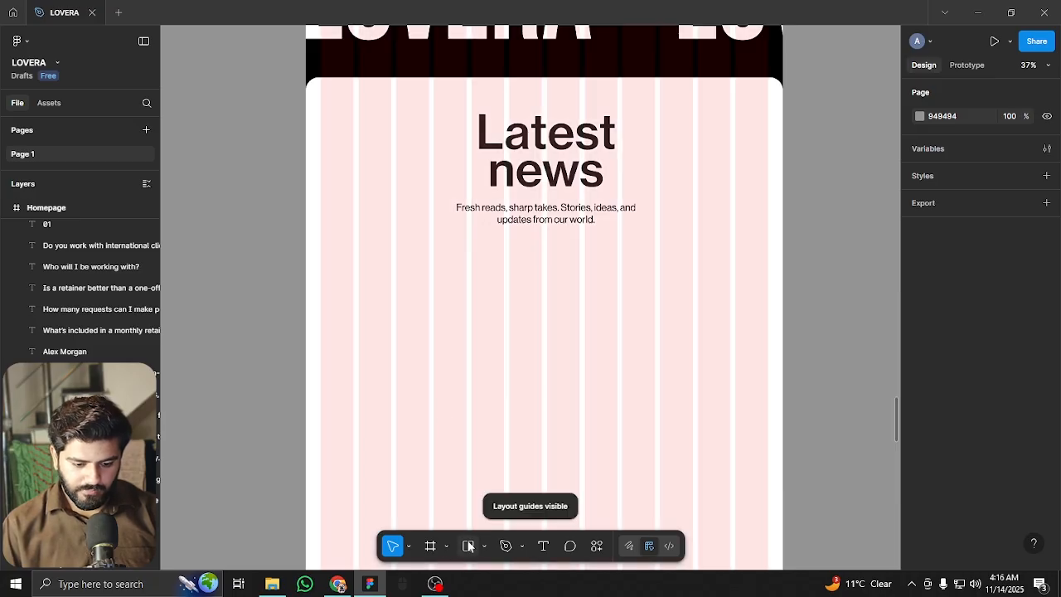
pyautogui.click(468, 546)
pyautogui.moveTo(324, 261)
pyautogui.mouseDown()
pyautogui.moveTo(495, 377)
pyautogui.moveTo(504, 446)
pyautogui.moveTo(536, 454)
pyautogui.moveTo(545, 479)
pyautogui.mouseUp()
pyautogui.moveTo(473, 396); pyautogui.dragTo(465, 398)
pyautogui.scroll(-2, 460, 332)
pyautogui.moveTo(453, 289); pyautogui.dragTo(450, 267)
pyautogui.click(997, 306)
pyautogui.write('52')
pyautogui.press('Return')
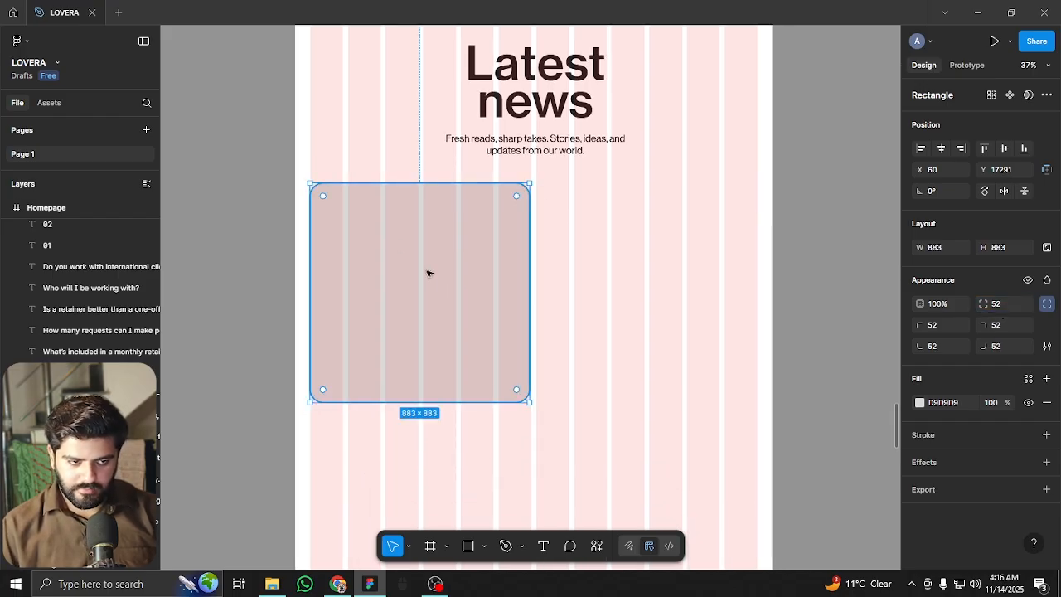
# Duplicate the square into two 435 × 536 cards to its right, then hide the guides
pyautogui.moveTo(465, 247); pyautogui.dragTo(634, 235)
pyautogui.moveTo(754, 274); pyautogui.dragTo(647, 255)
pyautogui.moveTo(589, 401); pyautogui.dragTo(597, 315)
pyautogui.moveTo(585, 242); pyautogui.dragTo(696, 232)
pyautogui.click(621, 315)
pyautogui.scroll(-3, 627, 282)
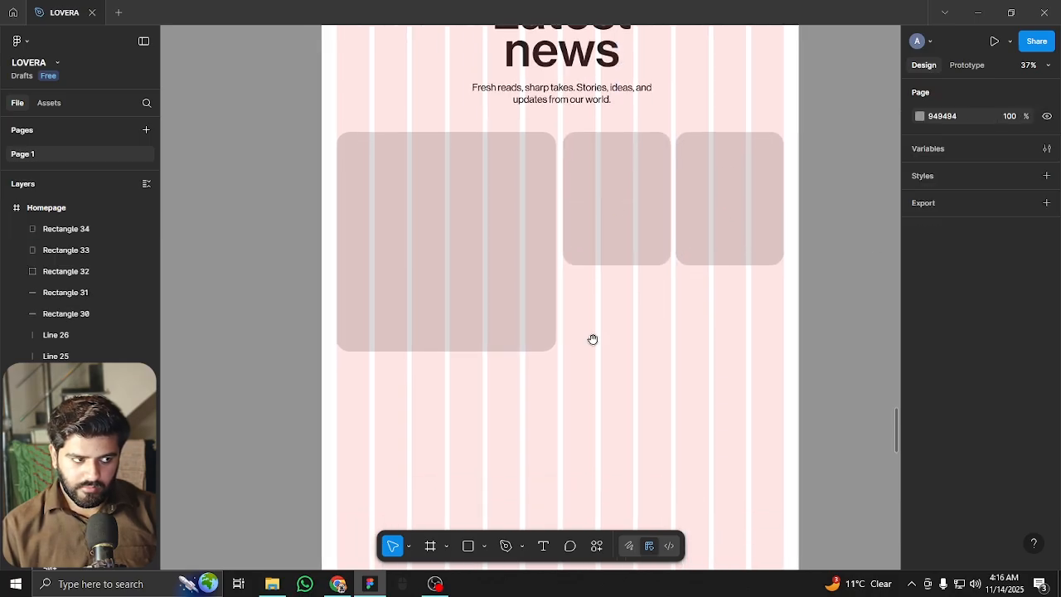
pyautogui.hotkey('ctrl', 'shift', '4')
pyautogui.scroll(3, 429, 362)
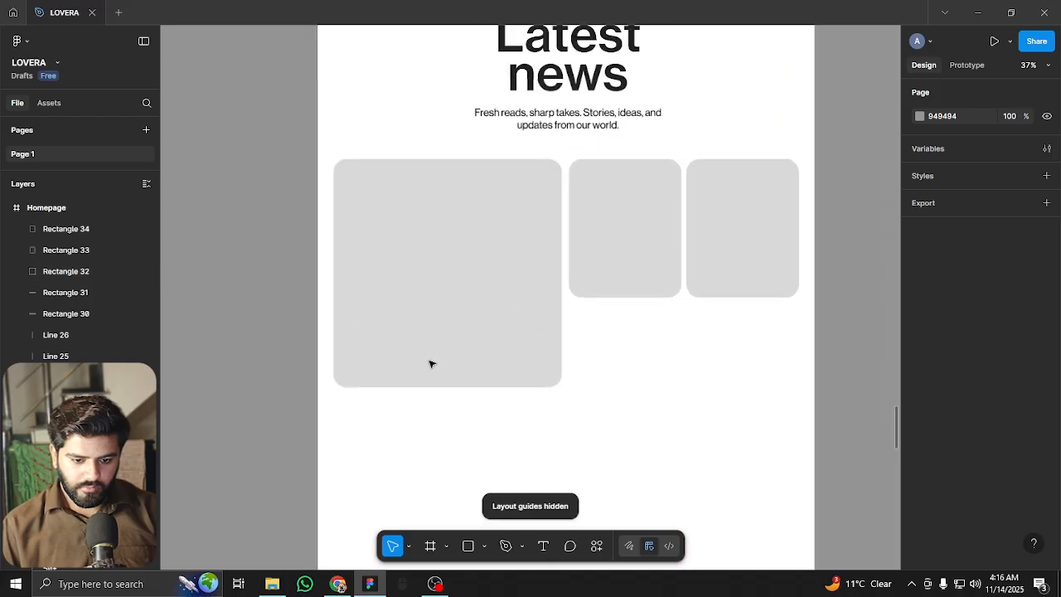
pyautogui.scroll(3, 425, 356)
pyautogui.scroll(-2, 392, 371)
pyautogui.scroll(-3, 415, 326)
pyautogui.scroll(3, 519, 161)
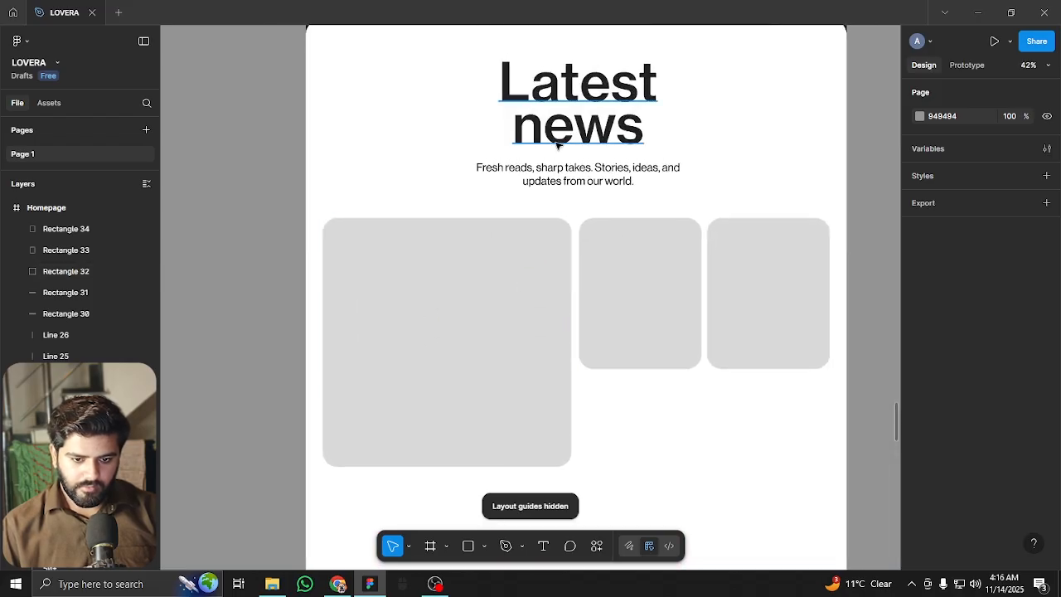
pyautogui.click(570, 124)
pyautogui.scroll(-3, 556, 99)
# Duplicate the Latest news heading and subtitle below the placeholder cards
pyautogui.moveTo(545, 133)
pyautogui.mouseDown()
pyautogui.moveTo(539, 298)
pyautogui.moveTo(520, 280)
pyautogui.moveTo(561, 122)
pyautogui.mouseUp()
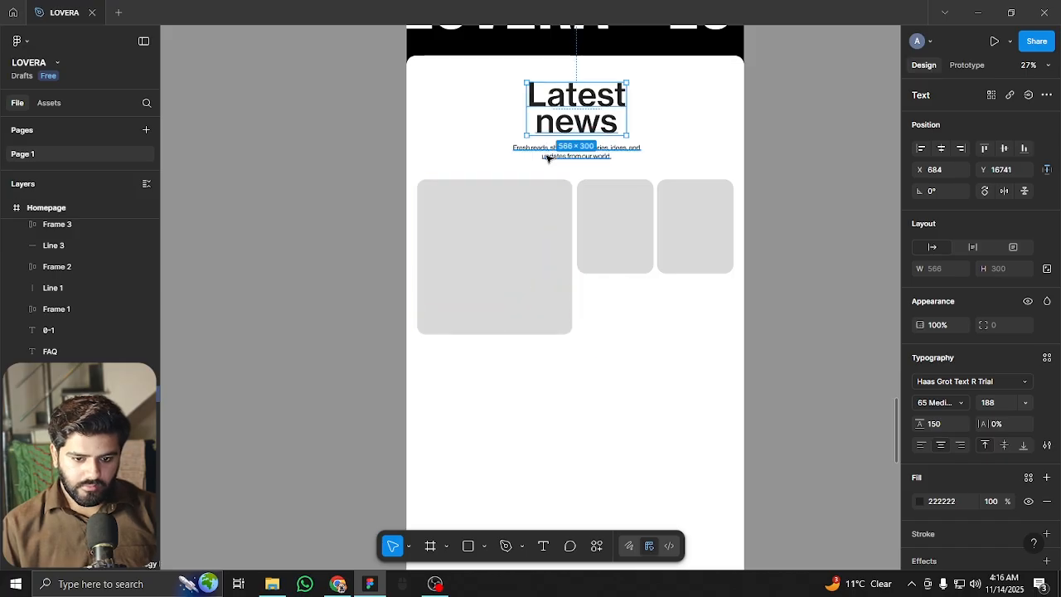
pyautogui.keyDown('shift'); pyautogui.click(548, 158); pyautogui.keyUp('shift')
pyautogui.moveTo(547, 158); pyautogui.dragTo(485, 439)
pyautogui.scroll(5, 468, 364)
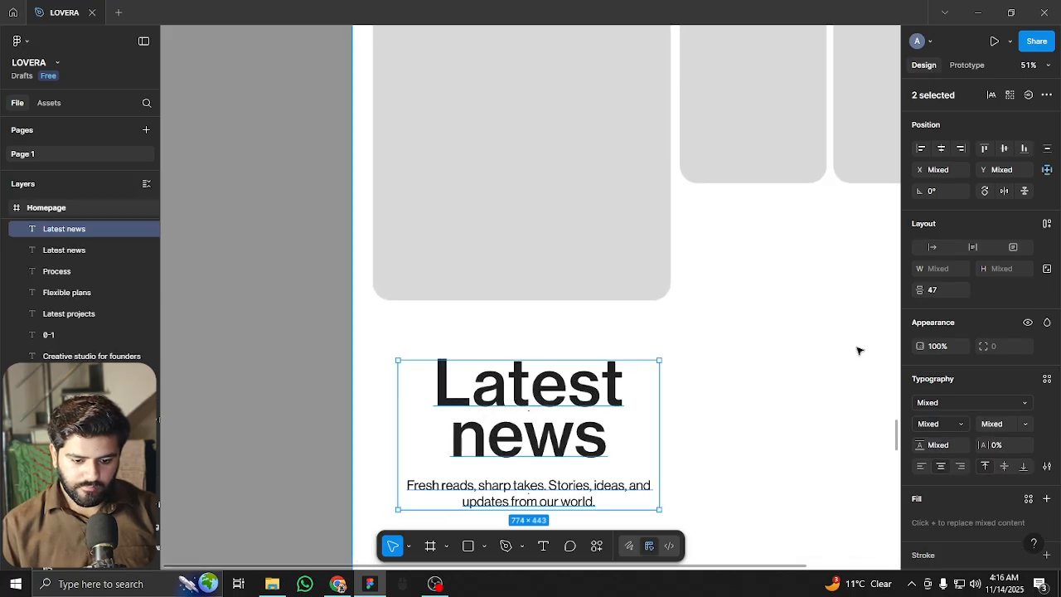
pyautogui.click(858, 350)
pyautogui.click(529, 385)
# Set the copied heading to 48 px font size, left alignment and 40 line height
pyautogui.click(999, 403)
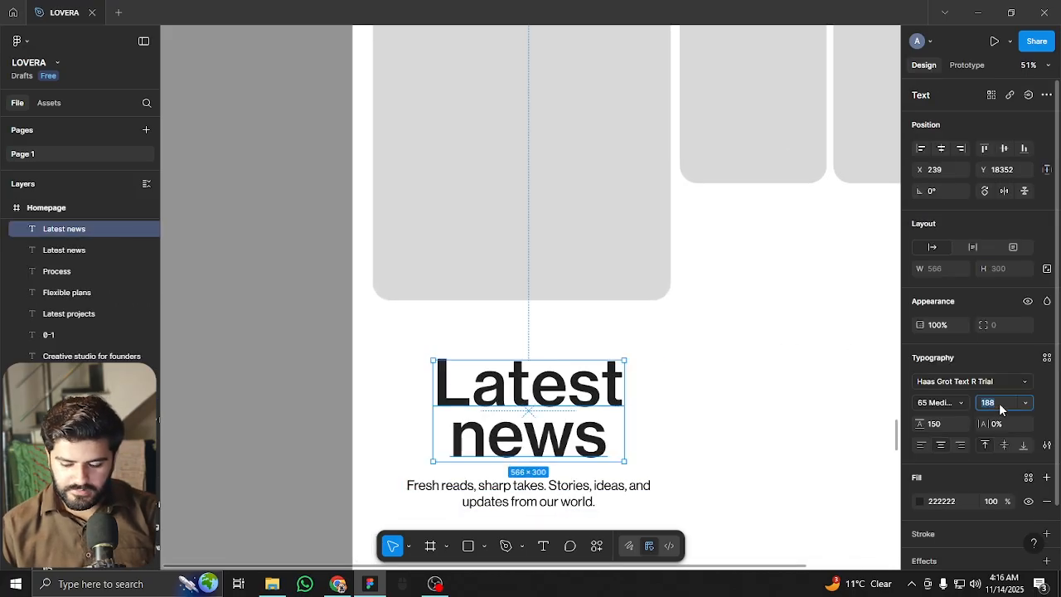
pyautogui.hotkey('shift', 'Down')
pyautogui.hotkey('shift', 'Down')
pyautogui.hotkey('shift', 'Down')
pyautogui.hotkey('shift', 'Down')
pyautogui.hotkey('shift', 'Down')
pyautogui.hotkey('shift', 'Down')
pyautogui.hotkey('shift', 'Down')
pyautogui.hotkey('shift', 'Down')
pyautogui.hotkey('shift', 'Down')
pyautogui.hotkey('shift', 'Down')
pyautogui.hotkey('shift', 'Down')
pyautogui.hotkey('shift', 'Down')
pyautogui.hotkey('shift', 'Down')
pyautogui.hotkey('shift', 'Down')
pyautogui.hotkey('shift', 'Up')
pyautogui.hotkey('shift', 'Down')
pyautogui.press('Escape')
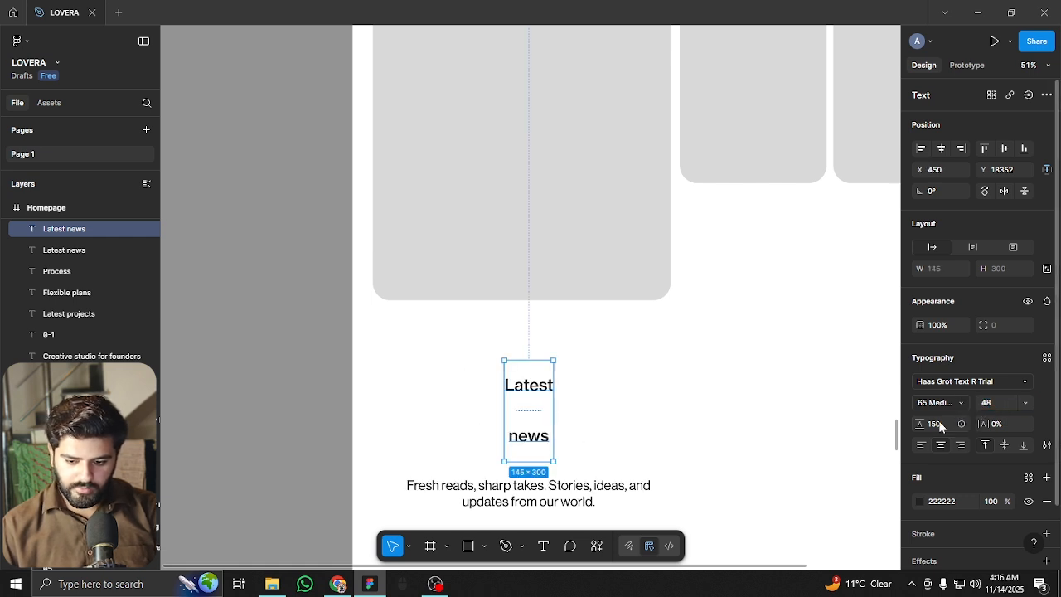
pyautogui.click(920, 447)
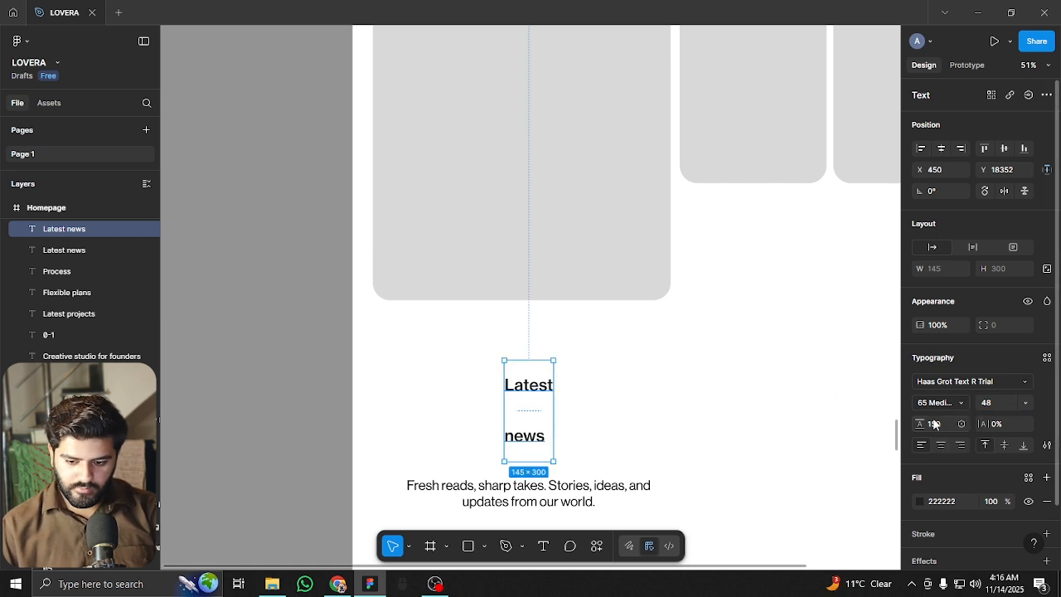
pyautogui.click(936, 423)
pyautogui.hotkey('shift', 'Down')
pyautogui.hotkey('shift', 'Down')
pyautogui.hotkey('shift', 'Down')
pyautogui.hotkey('shift', 'Down')
pyautogui.hotkey('shift', 'Down')
pyautogui.hotkey('shift', 'Down')
pyautogui.hotkey('shift', 'Down')
pyautogui.hotkey('shift', 'Down')
pyautogui.hotkey('shift', 'Down')
pyautogui.hotkey('shift', 'Down')
pyautogui.hotkey('shift', 'Down')
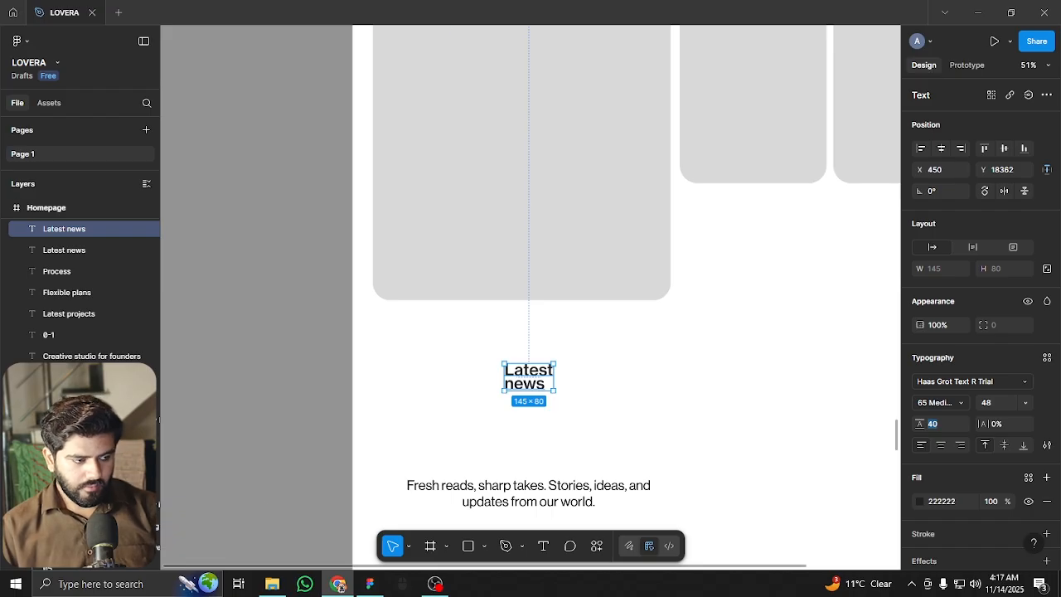
pyautogui.doubleClick(531, 374)
# Paste the project title, move it under the large card, narrow it to 770 to wrap, and set line height 60
pyautogui.hotkey('ctrl', 'v')
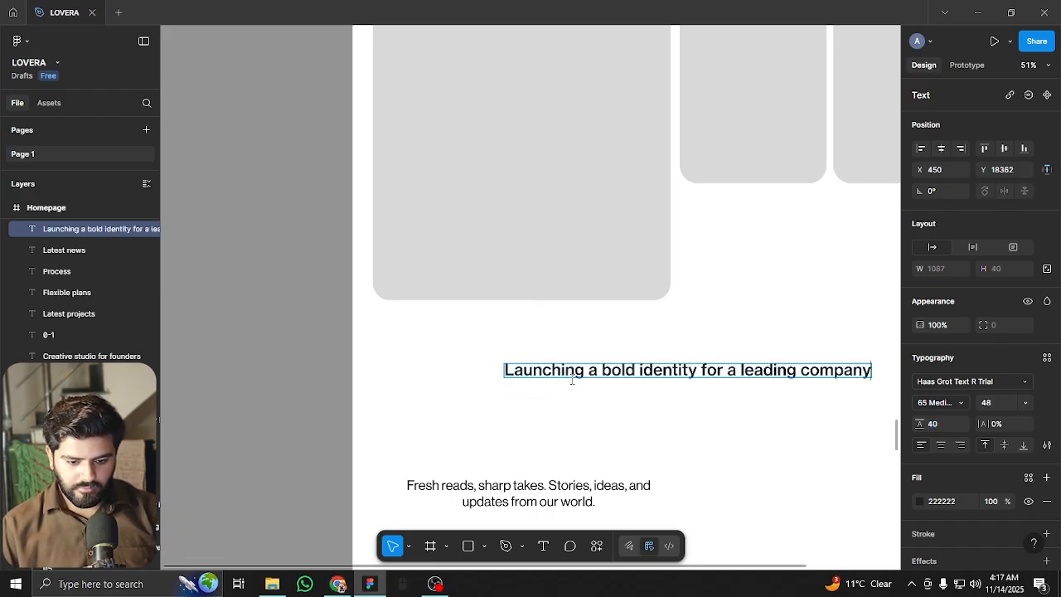
pyautogui.press('Escape')
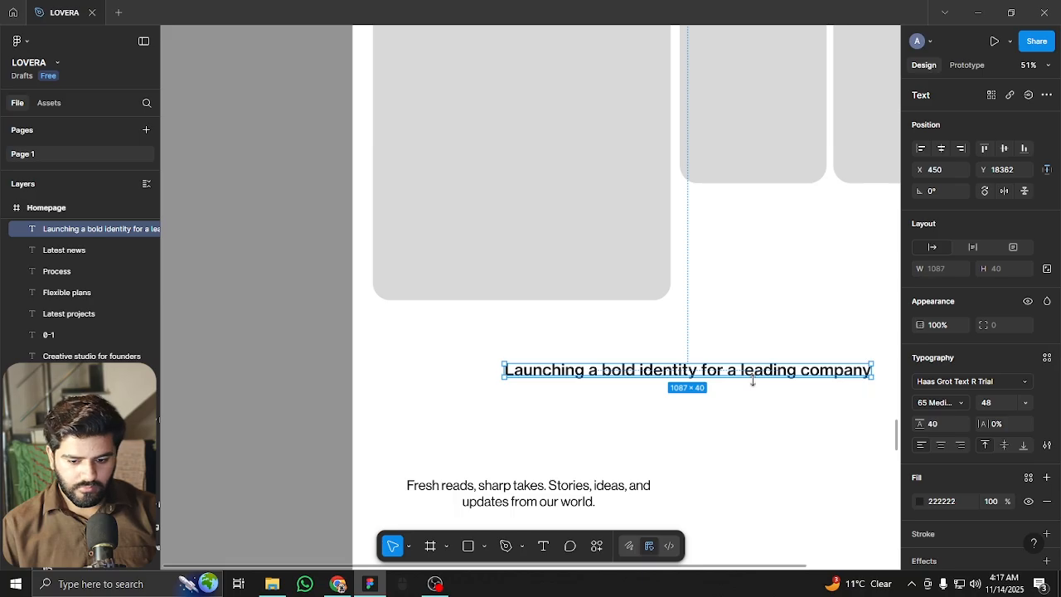
pyautogui.moveTo(748, 369); pyautogui.dragTo(637, 332)
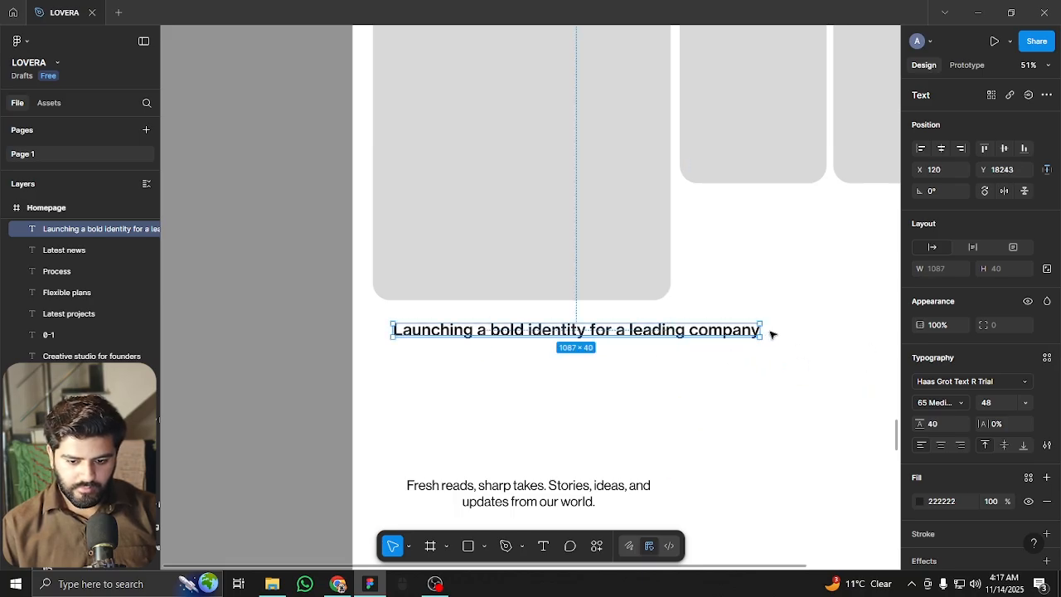
pyautogui.moveTo(764, 330); pyautogui.dragTo(653, 330)
pyautogui.click(935, 423)
pyautogui.write('60')
pyautogui.press('Return')
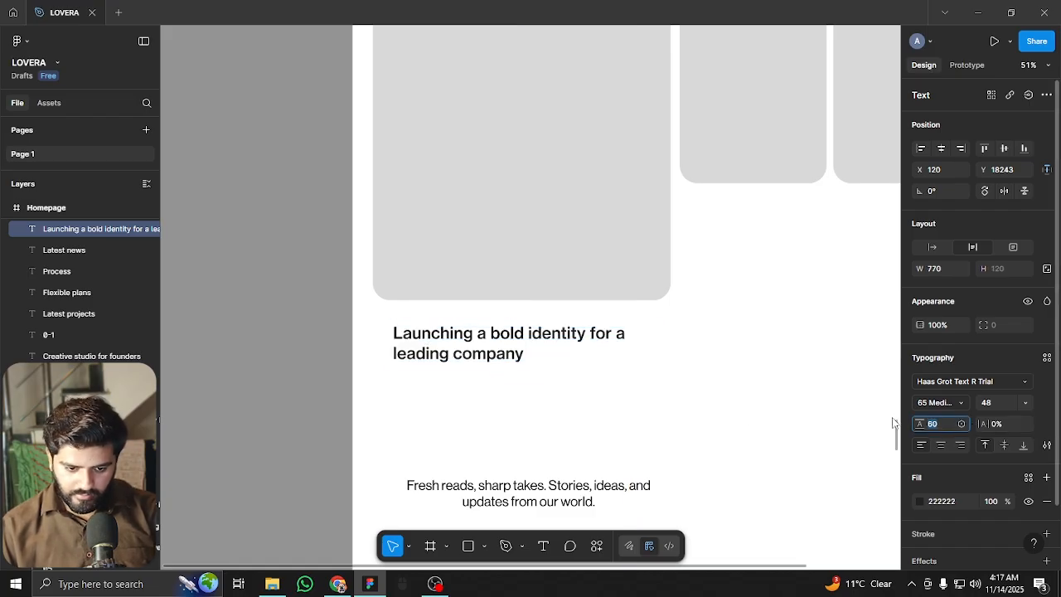
# Left-align the subtitle under the title and change it to 'How we crafted a confident, standout brand for a startup.'
pyautogui.click(284, 395)
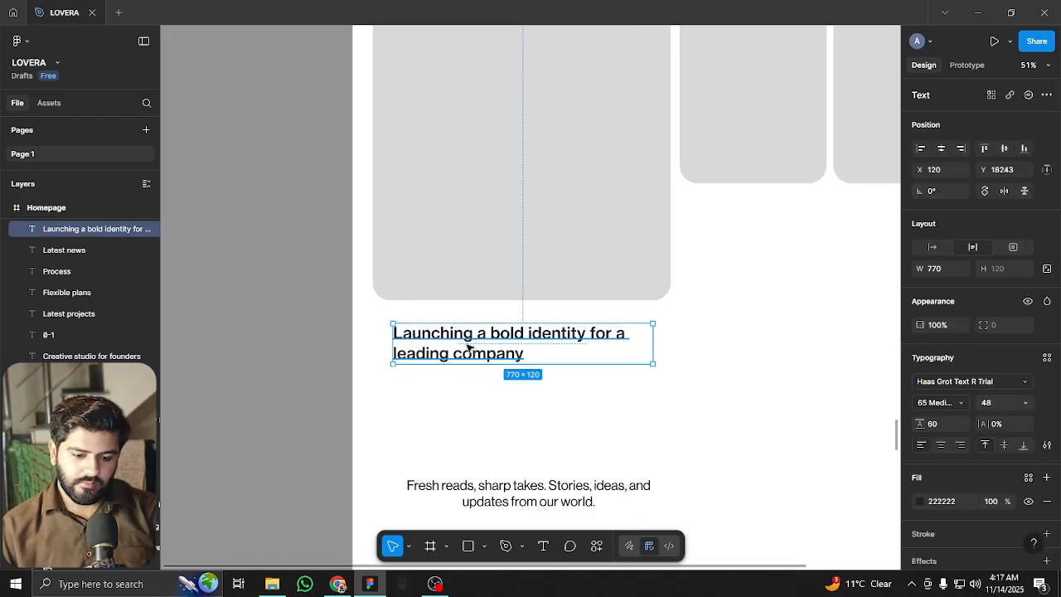
pyautogui.click(464, 346)
pyautogui.click(225, 403)
pyautogui.click(514, 491)
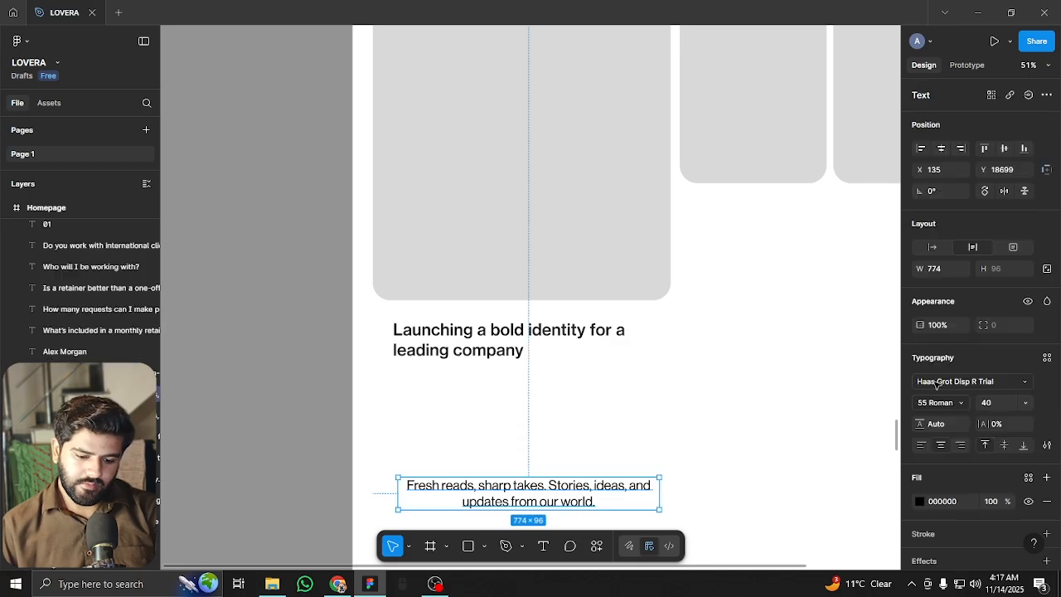
pyautogui.click(920, 445)
pyautogui.moveTo(450, 486); pyautogui.dragTo(443, 364)
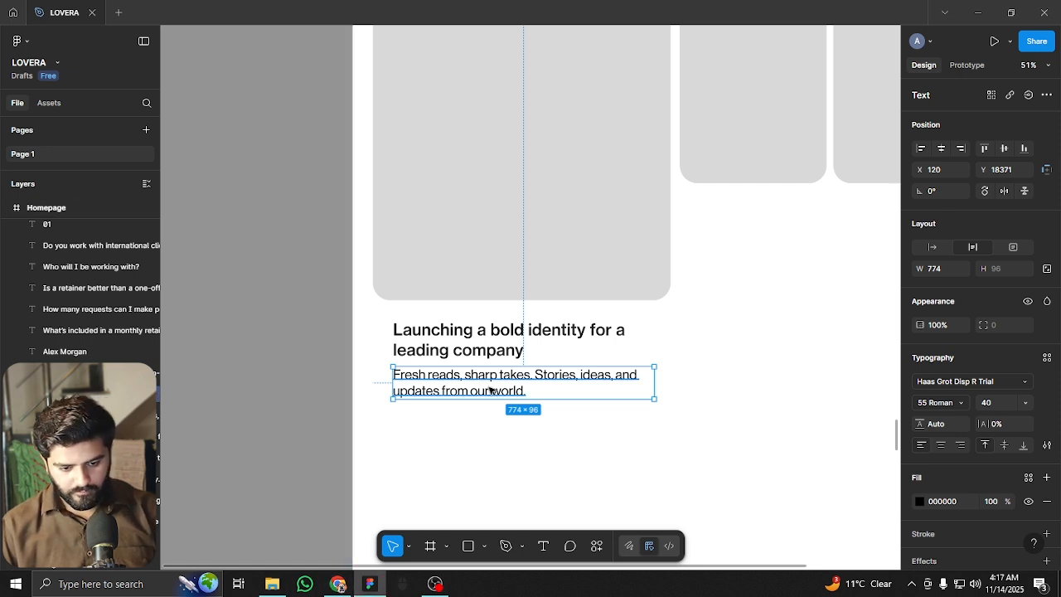
pyautogui.press('Return')
pyautogui.write('How we crafted a confident, standout brand for a startup.')
pyautogui.press('Escape')
pyautogui.moveTo(656, 381); pyautogui.dragTo(636, 359)
pyautogui.click(588, 418)
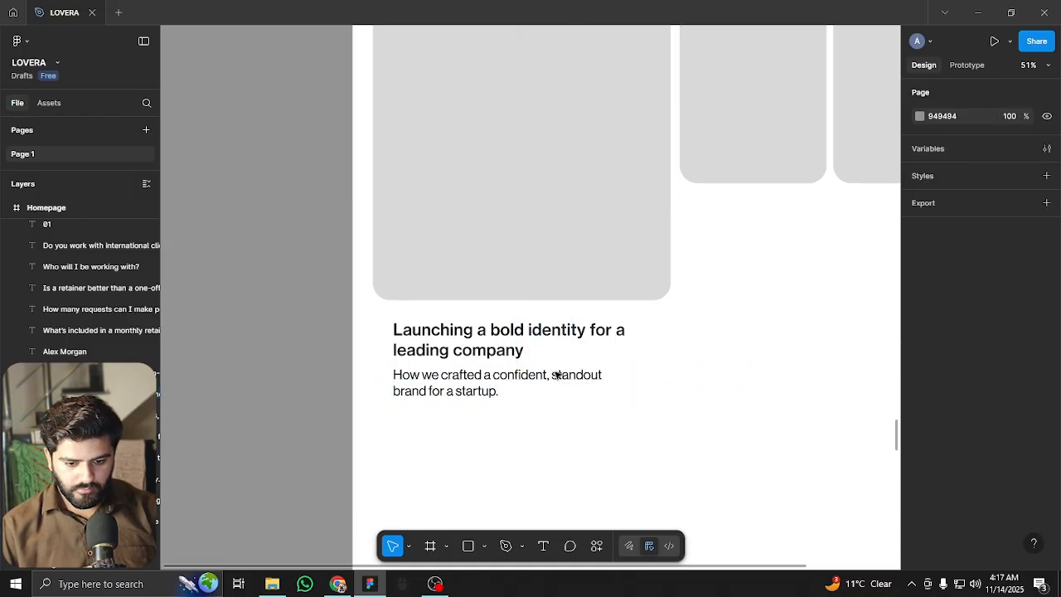
# Shrink the card heading's font size to 33 and widen it to fit one line
pyautogui.click(572, 346)
pyautogui.keyDown('shift'); pyautogui.click(633, 381); pyautogui.keyUp('shift')
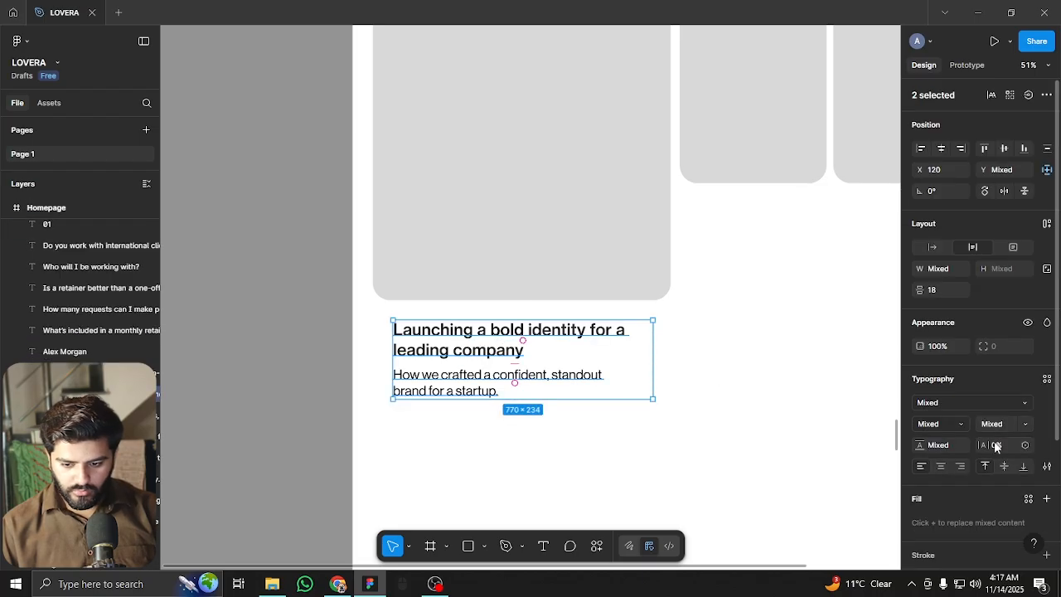
pyautogui.click(722, 395)
pyautogui.click(502, 354)
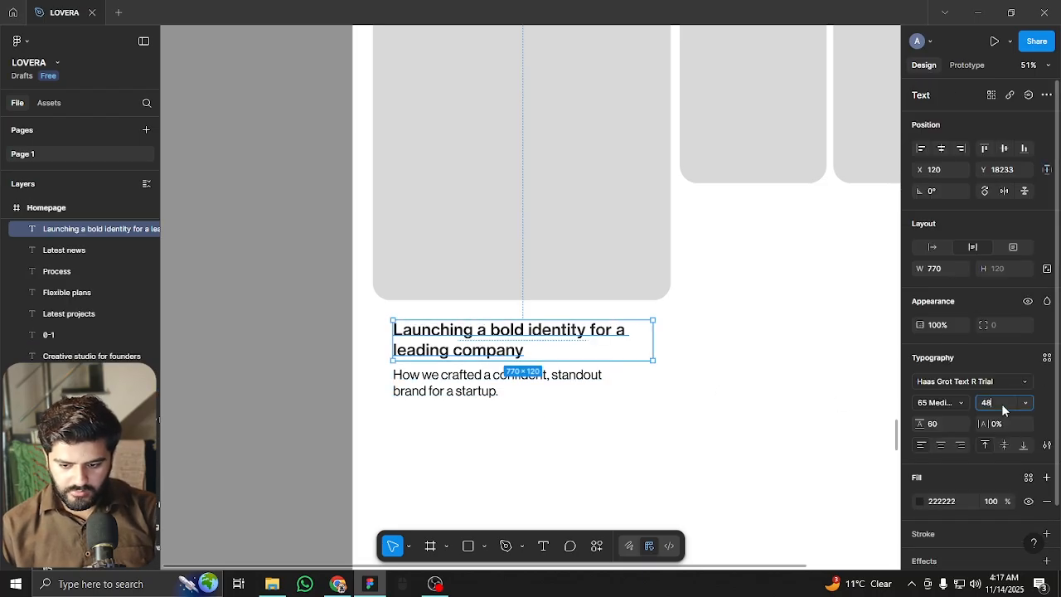
pyautogui.press('Down')
pyautogui.press('Down')
pyautogui.press('Down')
pyautogui.press('Down')
pyautogui.press('Down')
pyautogui.press('Down')
pyautogui.press('Down')
pyautogui.press('Down')
pyautogui.press('Down')
pyautogui.press('Down')
pyautogui.click(598, 347)
pyautogui.moveTo(652, 340); pyautogui.dragTo(686, 338)
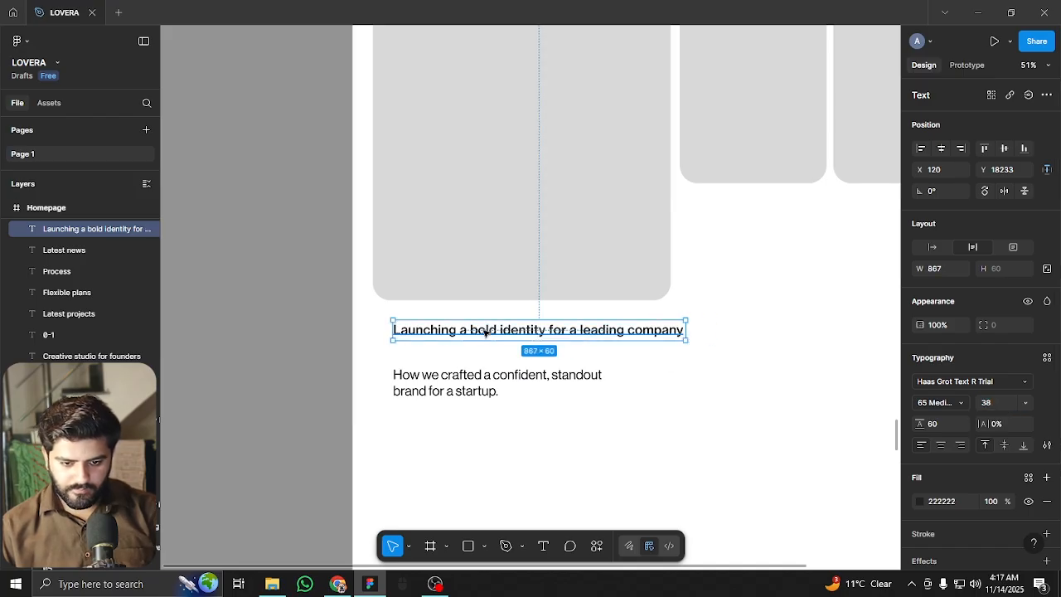
pyautogui.scroll(-3, 486, 331)
pyautogui.scroll(2, 540, 399)
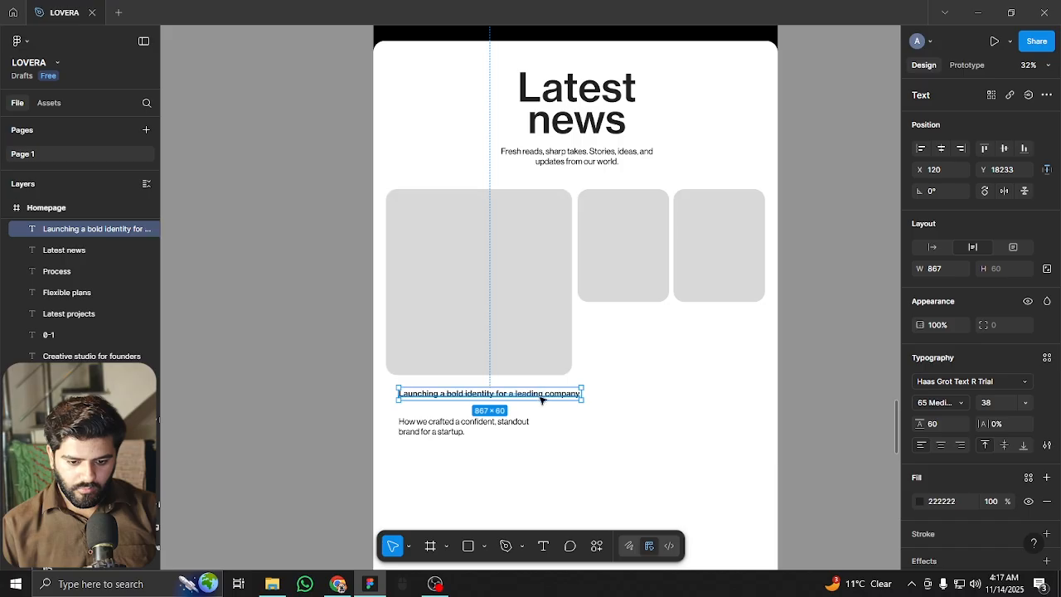
pyautogui.scroll(5, 541, 398)
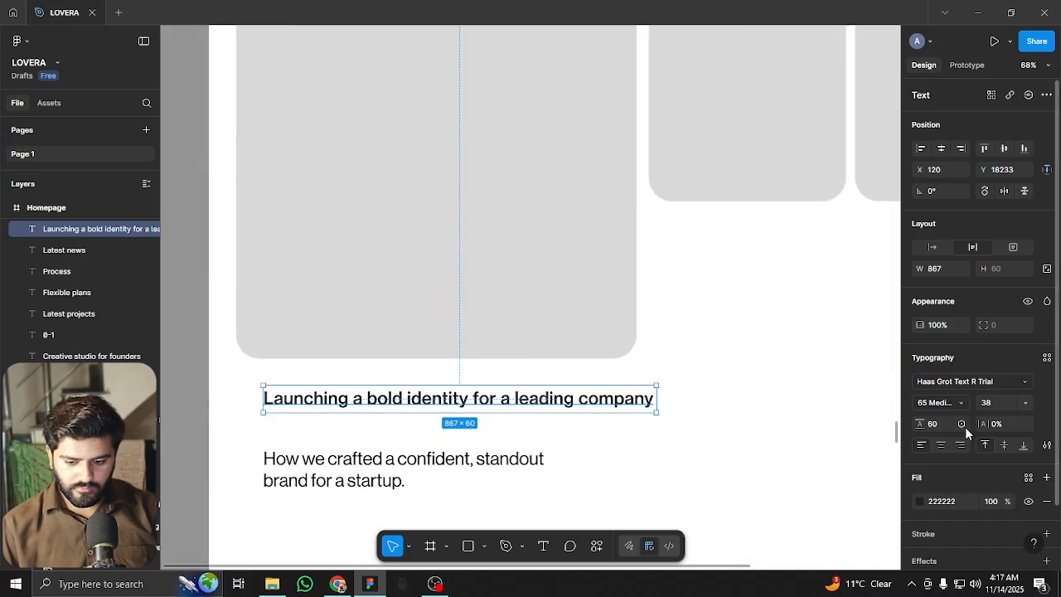
pyautogui.press('Down')
pyautogui.press('Down')
pyautogui.press('Down')
pyautogui.press('Down')
pyautogui.press('Down')
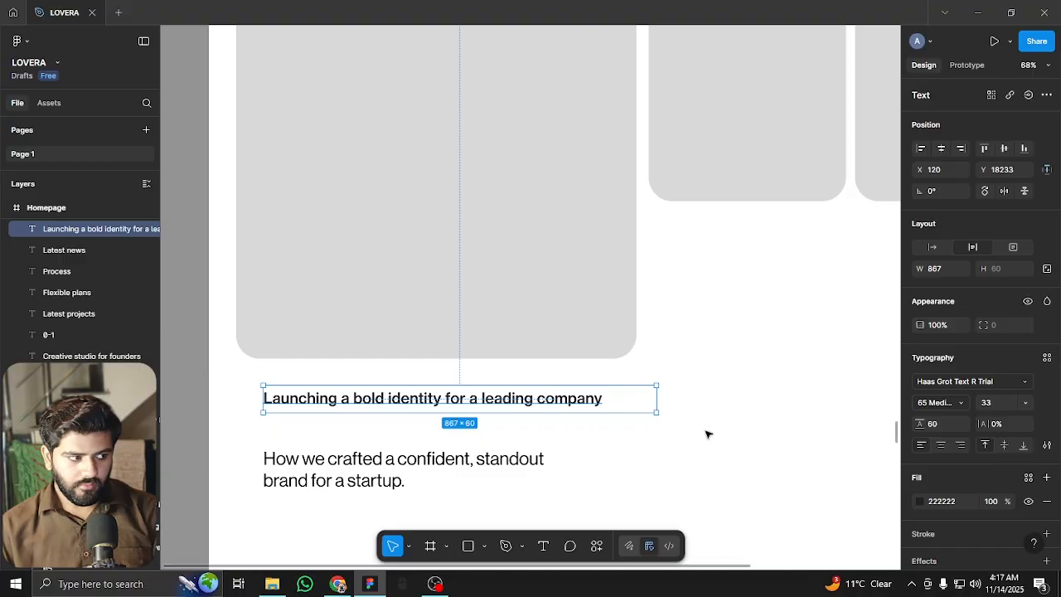
# Set the 'How we crafted' subtitle to size 24 and move it directly beneath the heading
pyautogui.click(743, 425)
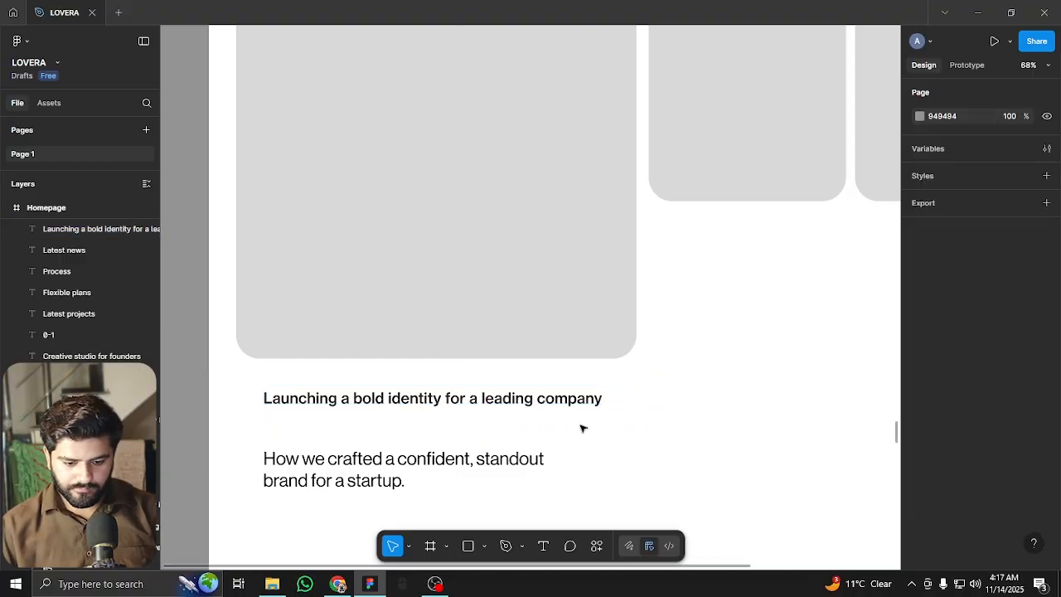
pyautogui.click(384, 469)
pyautogui.write('22')
pyautogui.press('Return')
pyautogui.press('Up')
pyautogui.press('Up')
pyautogui.press('Up')
pyautogui.press('Up')
pyautogui.press('Up')
pyautogui.press('Up')
pyautogui.press('Up')
pyautogui.press('Down')
pyautogui.press('Down')
pyautogui.press('Down')
pyautogui.press('Down')
pyautogui.press('Down')
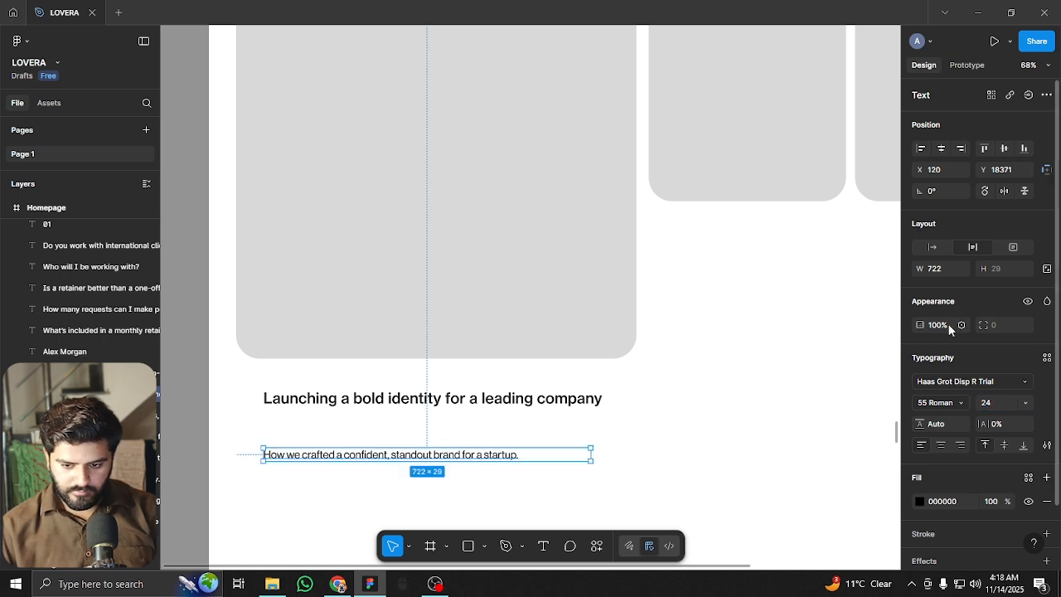
pyautogui.click(581, 398)
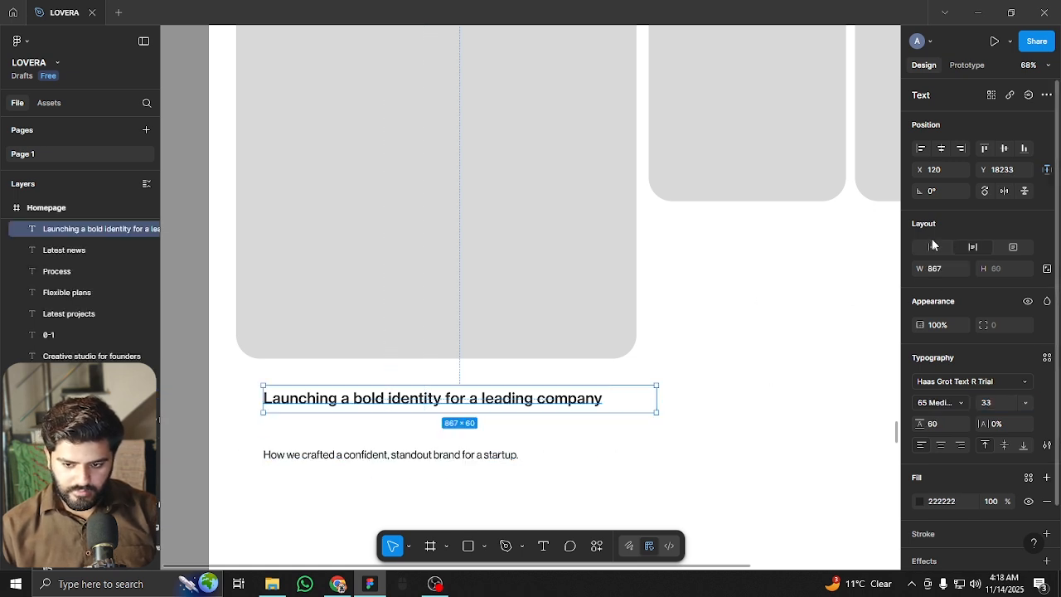
pyautogui.keyDown('shift'); pyautogui.click(448, 456); pyautogui.keyUp('shift')
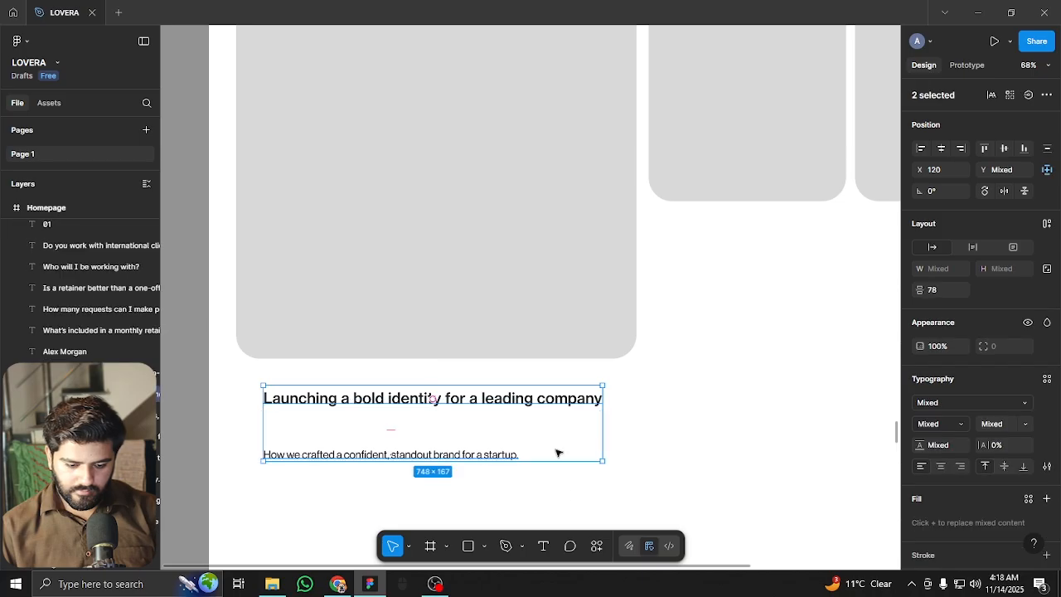
pyautogui.click(568, 486)
pyautogui.moveTo(472, 455); pyautogui.dragTo(564, 404)
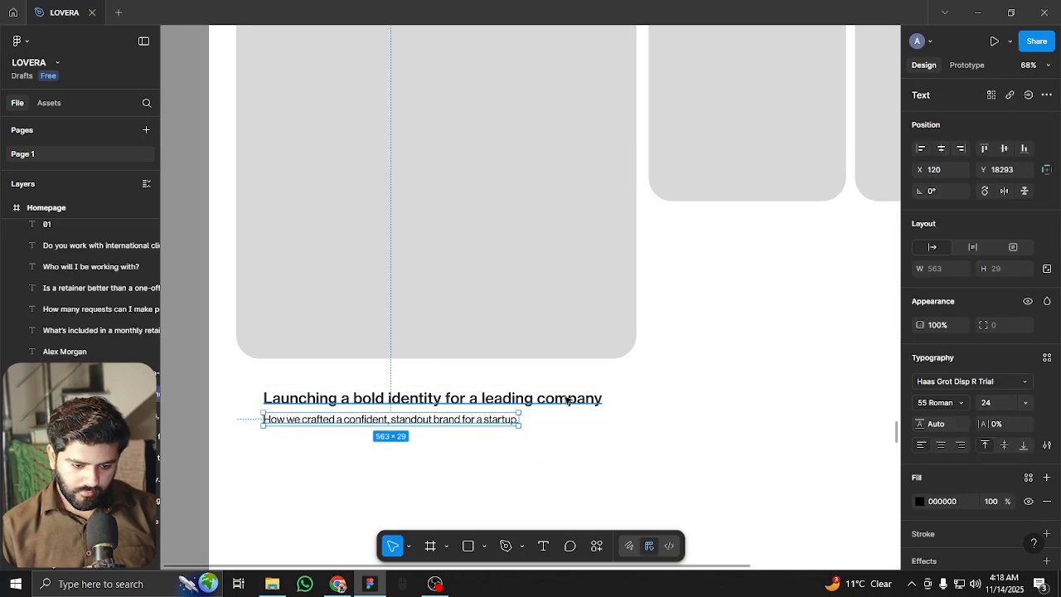
# Align the heading and subtitle with the card's left edge at X 60 using the layout grid
pyautogui.keyDown('shift'); pyautogui.click(568, 401); pyautogui.keyUp('shift')
pyautogui.hotkey('ctrl', 'shift', '4')
pyautogui.moveTo(547, 405); pyautogui.dragTo(524, 410)
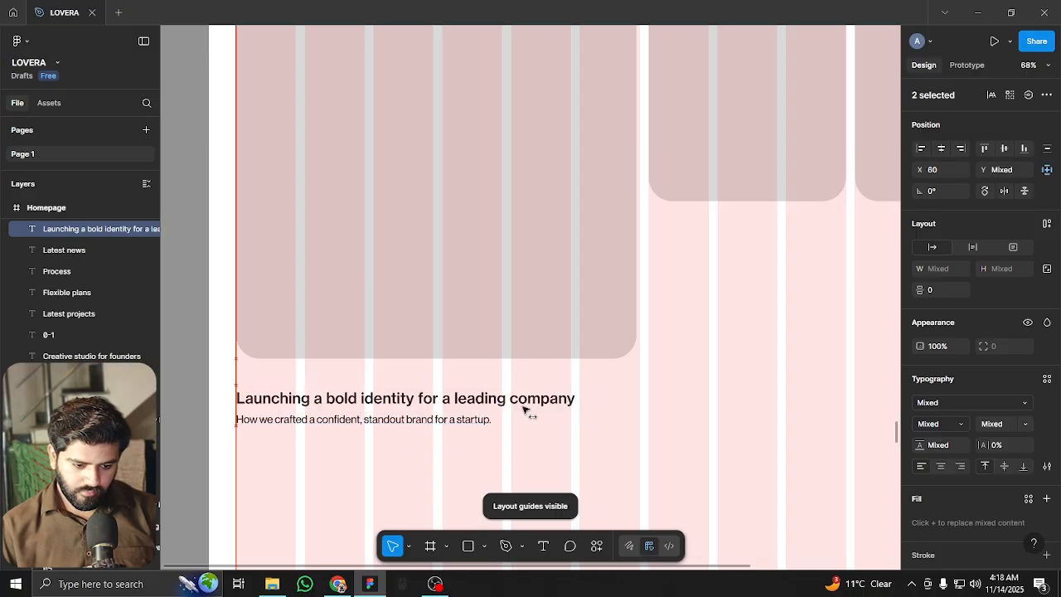
# Set the heading font size to 39 and the subtitle font size to 29
pyautogui.click(550, 461)
pyautogui.click(550, 401)
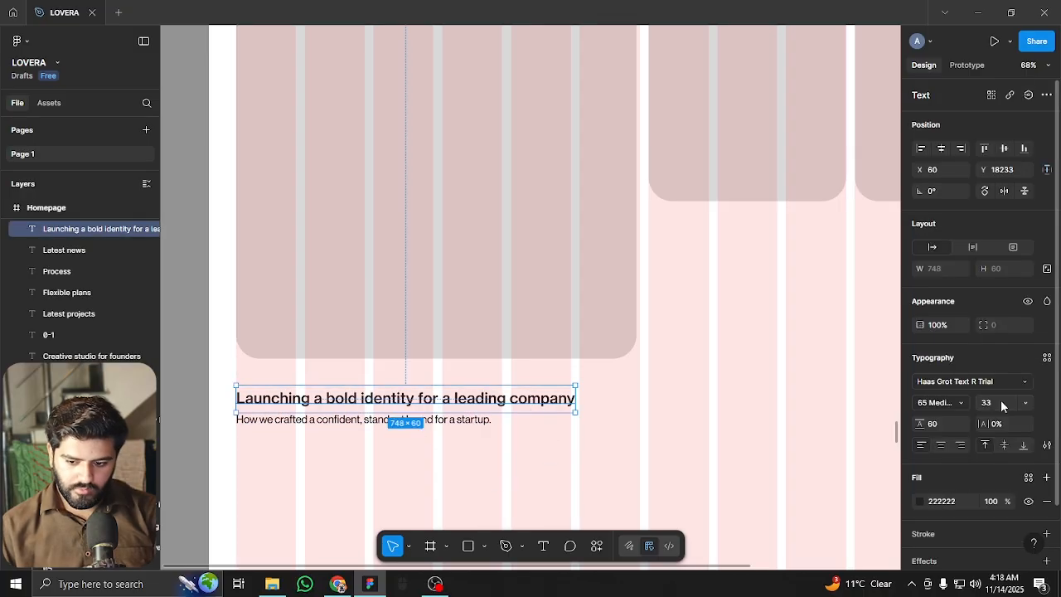
pyautogui.click(998, 401)
pyautogui.press('Up')
pyautogui.press('Up')
pyautogui.press('Up')
pyautogui.press('Up')
pyautogui.press('Up')
pyautogui.press('Up')
pyautogui.press('Up')
pyautogui.press('Down')
pyautogui.click(408, 420)
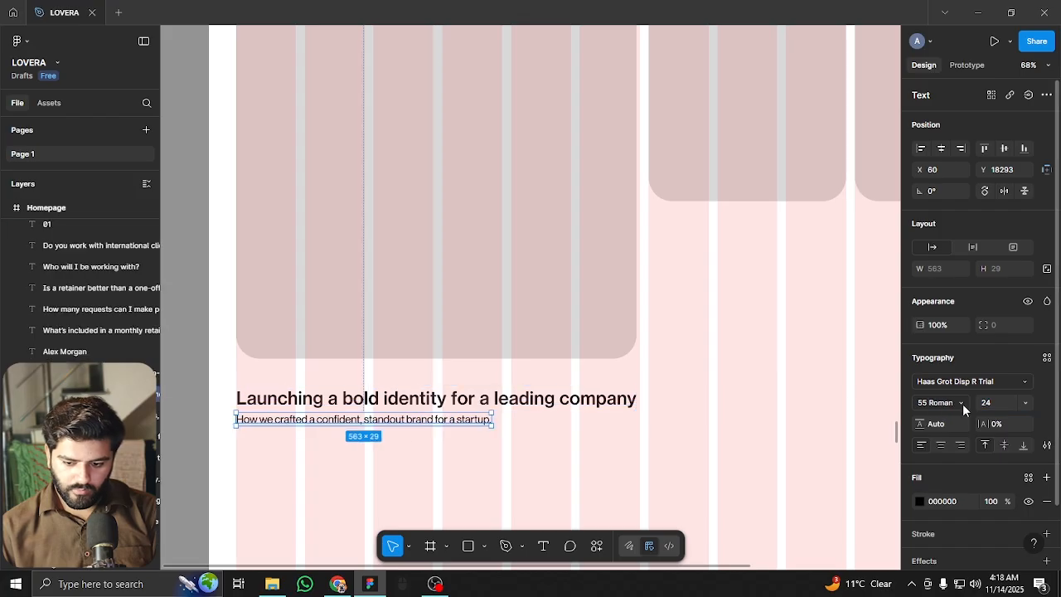
pyautogui.click(1000, 401)
pyautogui.press('Up')
pyautogui.press('Up')
pyautogui.press('Up')
pyautogui.press('Up')
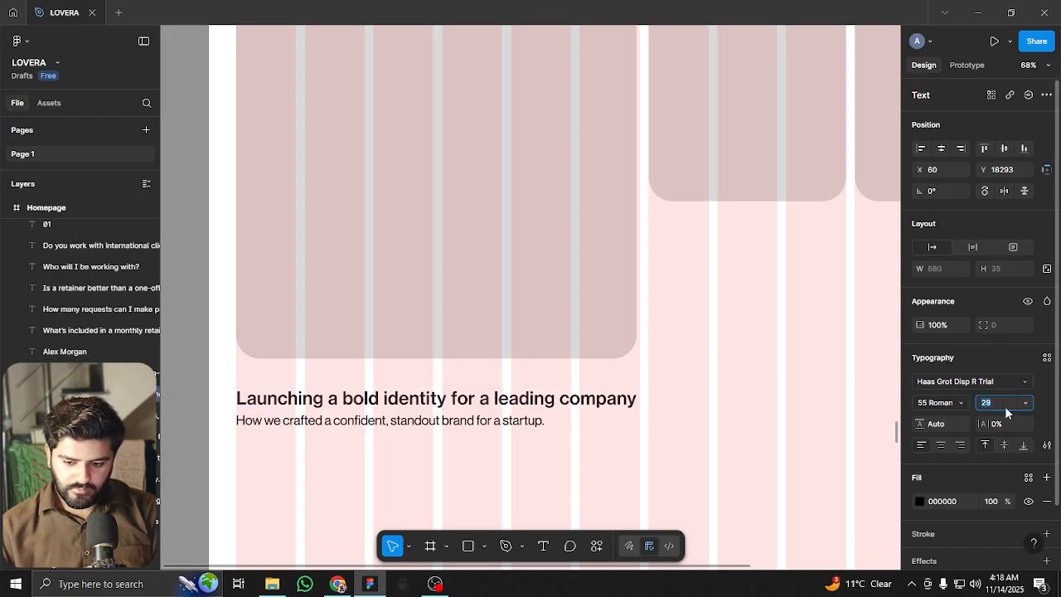
pyautogui.click(701, 405)
# Duplicate the heading and subtitle pair under the second card
pyautogui.keyDown('ctrl'); pyautogui.scroll(-2, 443, 391); pyautogui.keyUp('ctrl')
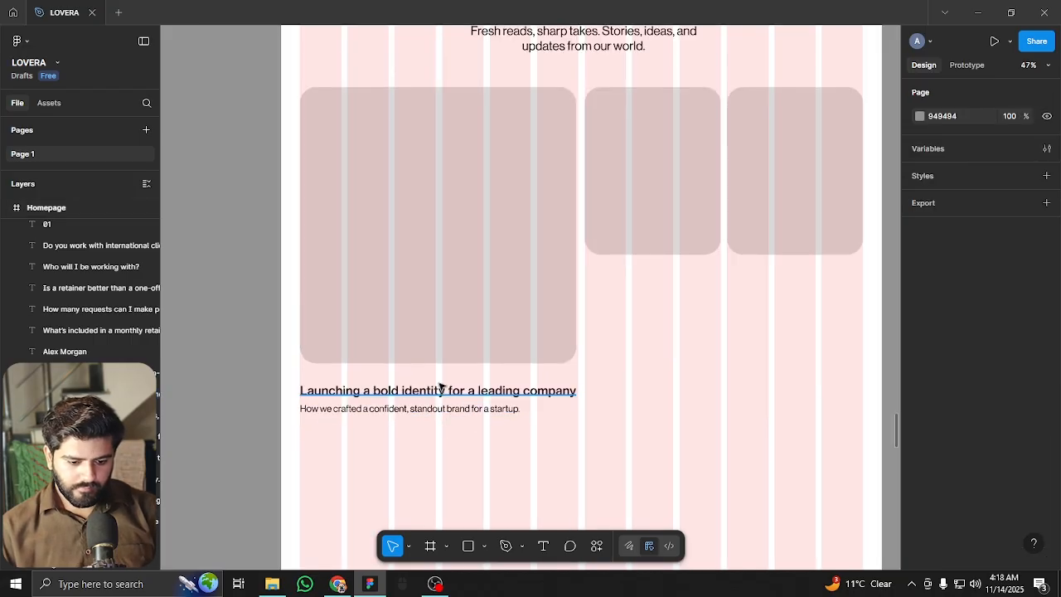
pyautogui.click(440, 391)
pyautogui.keyDown('shift'); pyautogui.click(375, 408); pyautogui.keyUp('shift')
pyautogui.keyDown('alt'); pyautogui.moveTo(375, 407); pyautogui.dragTo(652, 270); pyautogui.keyUp('alt')
pyautogui.keyDown('ctrl'); pyautogui.scroll(3, 651, 270); pyautogui.keyUp('ctrl')
# Retitle the copied heading 'Maximalism in e-commerce', wrapped to two lines, with the subtitle below it
pyautogui.press('Escape')
pyautogui.moveTo(730, 362); pyautogui.dragTo(500, 423)
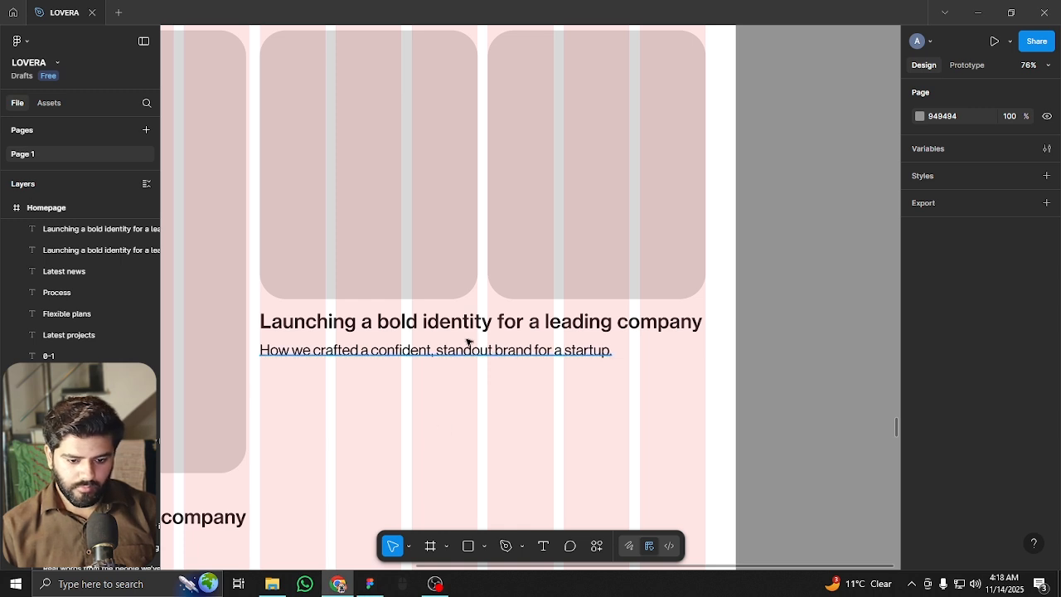
pyautogui.click(335, 323)
pyautogui.press('Return')
pyautogui.write('Maximalism in e-commerce')
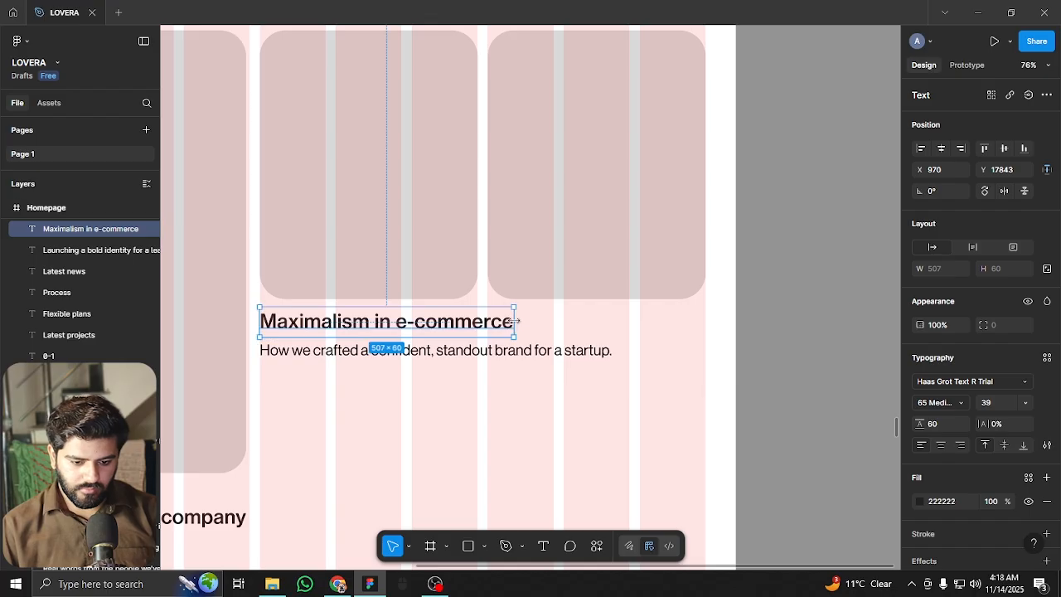
pyautogui.moveTo(514, 322); pyautogui.dragTo(395, 320)
pyautogui.moveTo(447, 353); pyautogui.dragTo(454, 437)
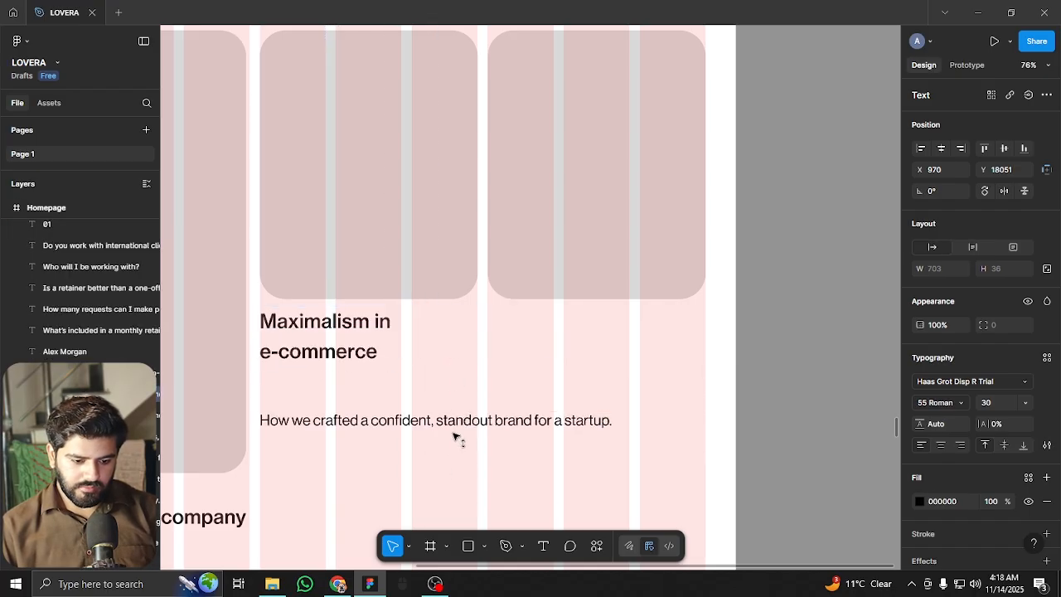
# Set the Maximalism heading's line height to 45 and shift it down slightly
pyautogui.click(360, 346)
pyautogui.click(938, 426)
pyautogui.write('44')
pyautogui.press('Return')
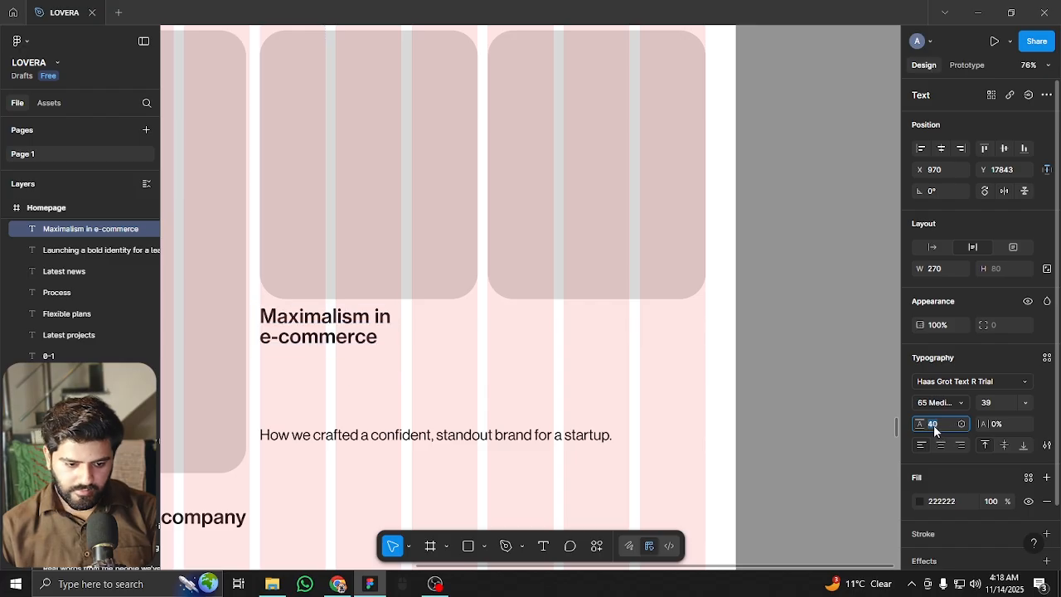
pyautogui.press('Up')
pyautogui.moveTo(331, 320); pyautogui.dragTo(331, 329)
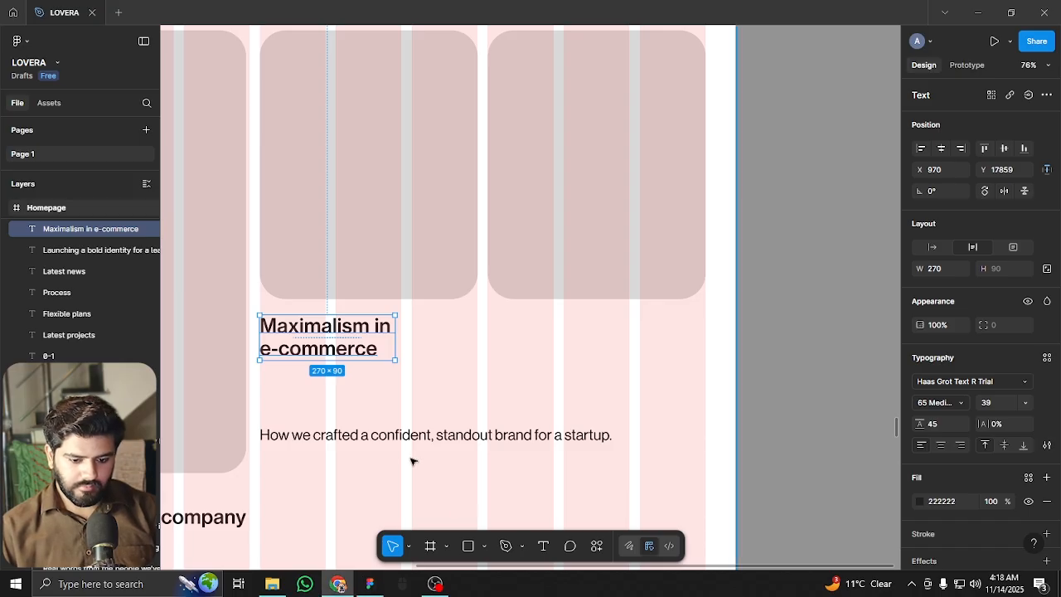
# Change the subtitle to 'Why more is finally more in online retail' on two lines under the heading
pyautogui.doubleClick(392, 437)
pyautogui.write('Why more is finally more in online retail.')
pyautogui.press('Escape')
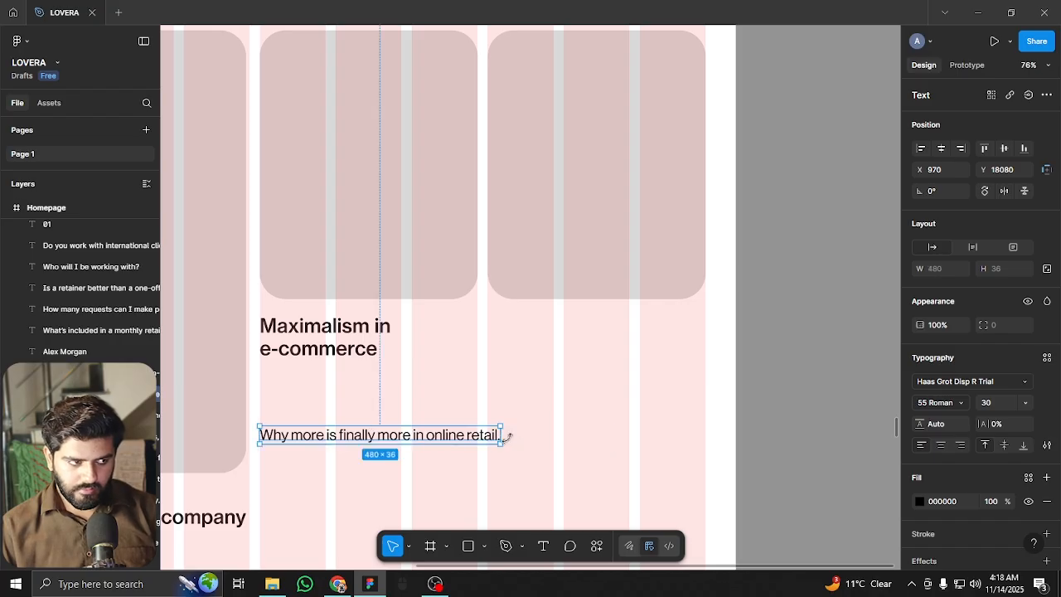
pyautogui.moveTo(504, 436); pyautogui.dragTo(430, 435)
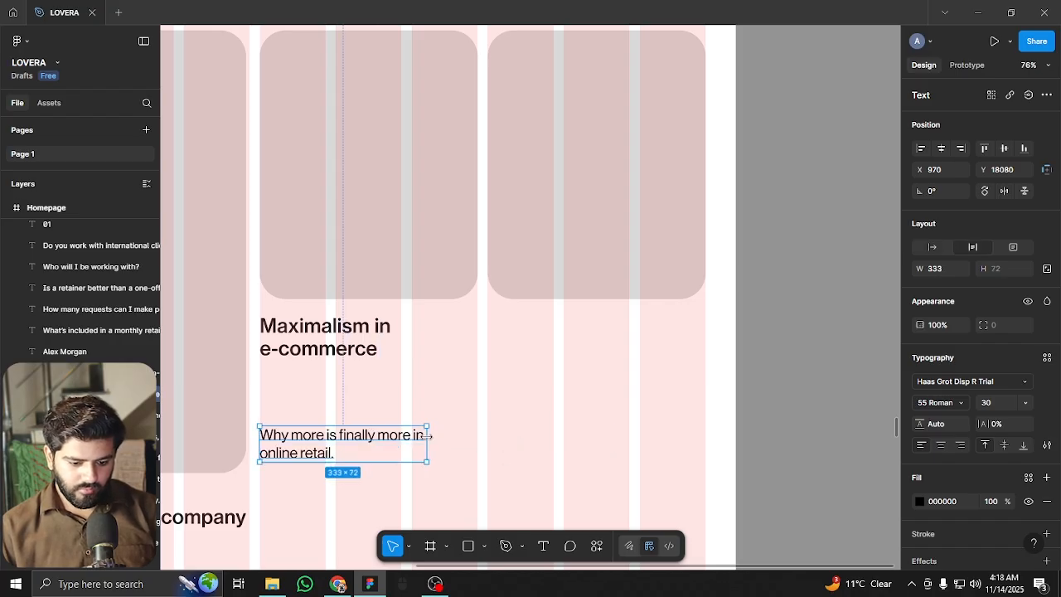
pyautogui.moveTo(342, 425); pyautogui.dragTo(345, 384)
# Duplicate the Maximalism heading and subtitle pair under the third card
pyautogui.keyDown('shift'); pyautogui.click(300, 350); pyautogui.keyUp('shift')
pyautogui.click(240, 301)
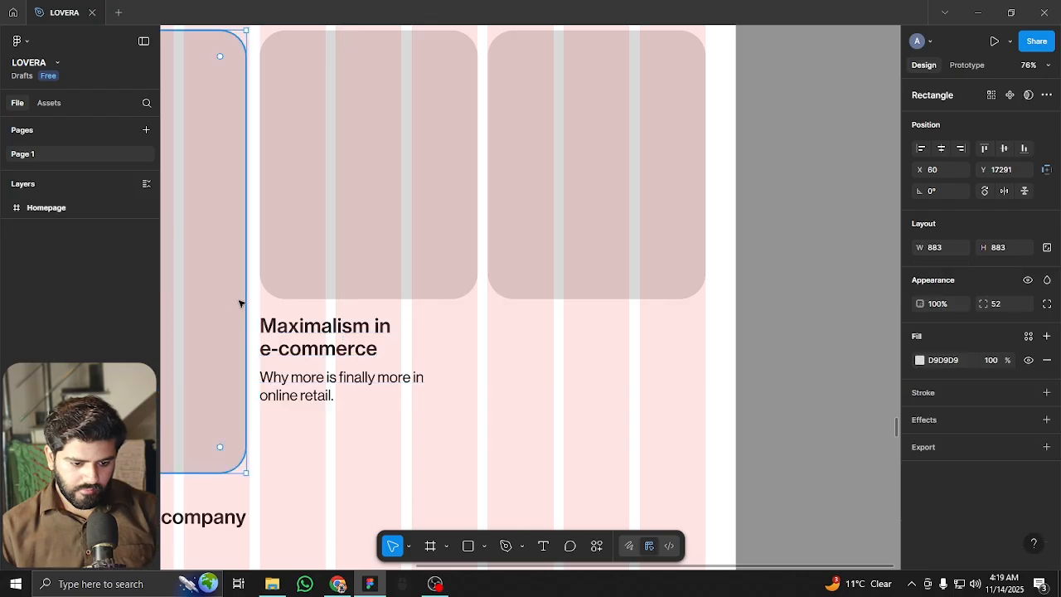
pyautogui.hscroll(-10, 633, 417)
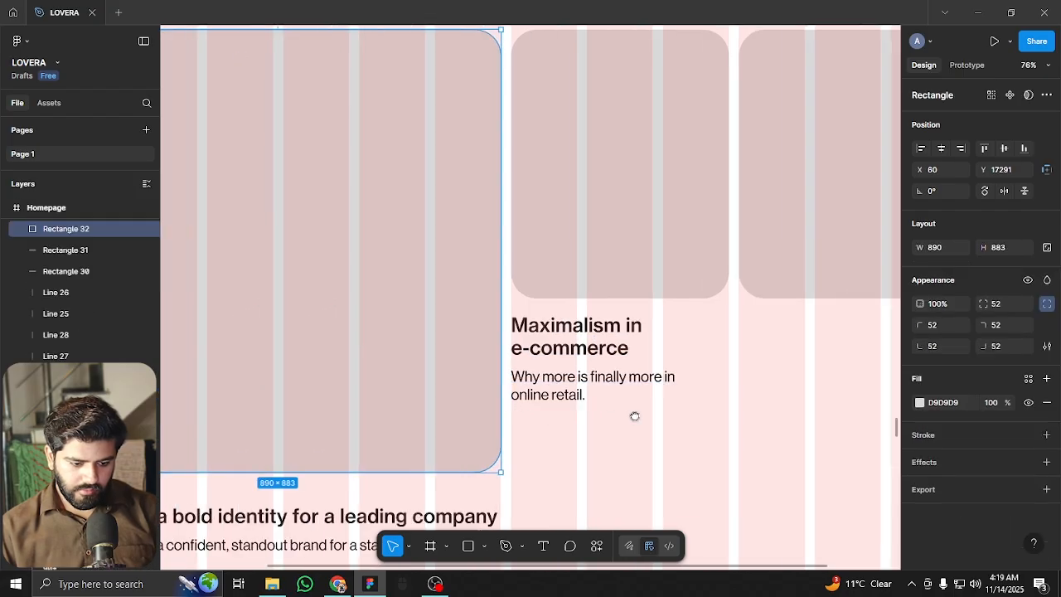
pyautogui.scroll(-3, 727, 410)
pyautogui.hscroll(5, 727, 410)
pyautogui.scroll(5, 442, 352)
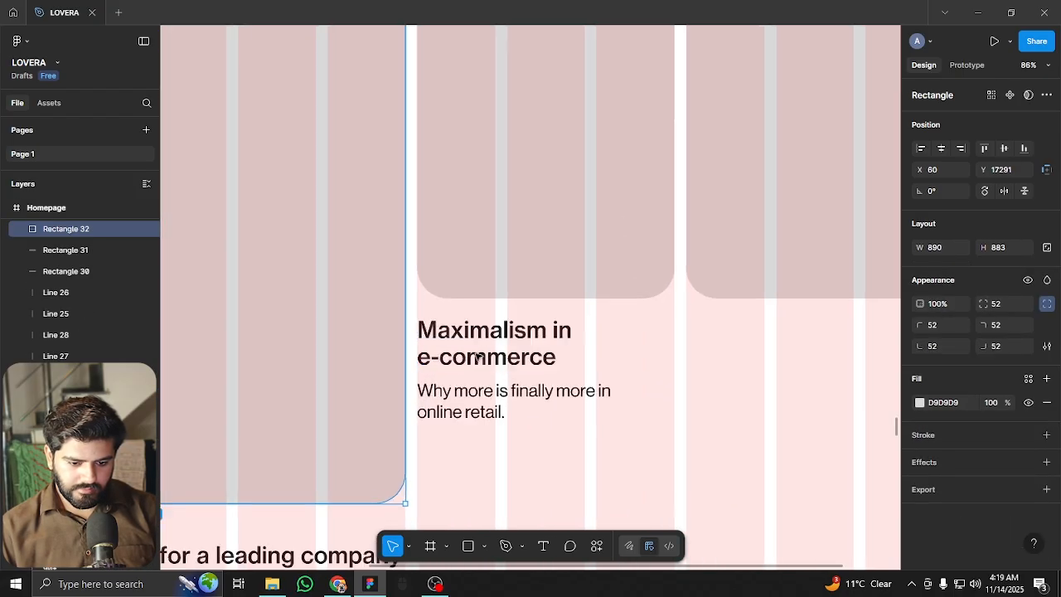
pyautogui.hscroll(2, 441, 353)
pyautogui.scroll(1, 442, 353)
pyautogui.click(207, 323)
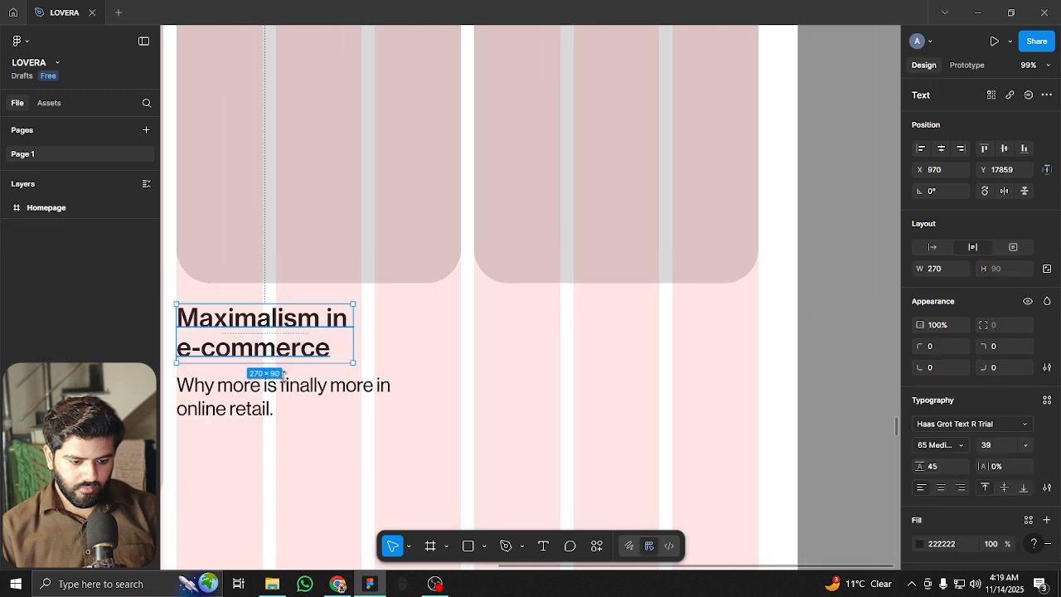
pyautogui.keyDown('shift'); pyautogui.click(232, 396); pyautogui.keyUp('shift')
pyautogui.moveTo(207, 323); pyautogui.dragTo(504, 323)
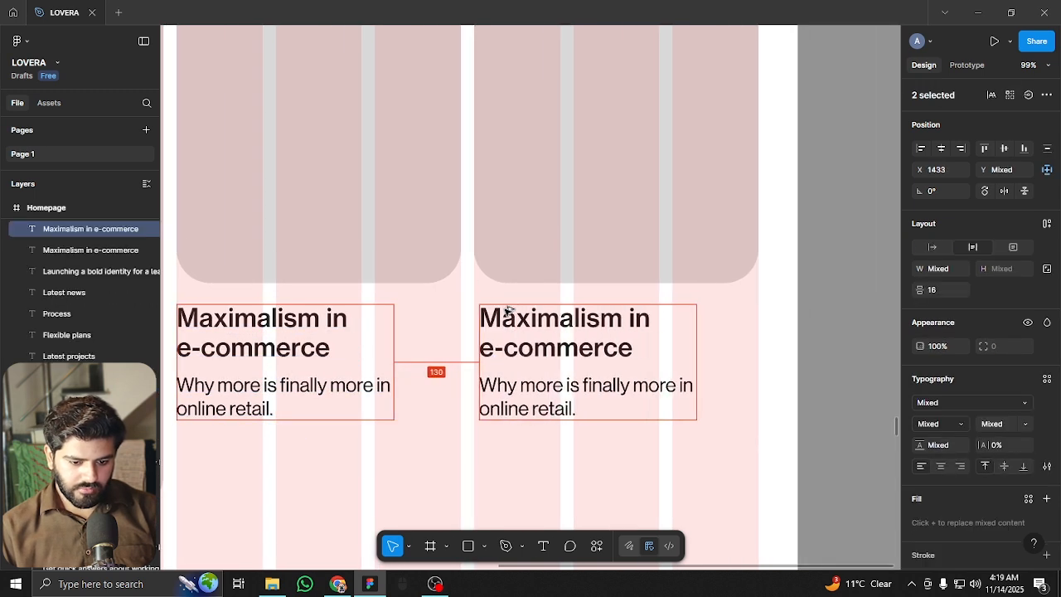
# Change the third card heading to 'Speaking at OFFF Barcelona 2025', widened to two lines
pyautogui.click(514, 452)
pyautogui.hscroll(-3, 373, 361)
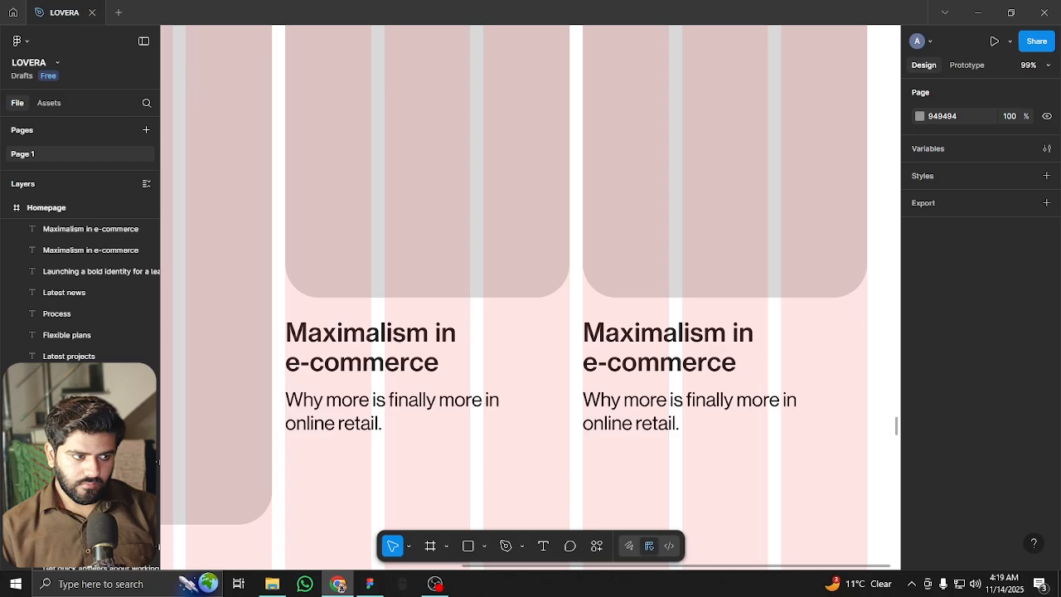
pyautogui.doubleClick(644, 367)
pyautogui.write('Speaking at OFFF Barcelona 2025')
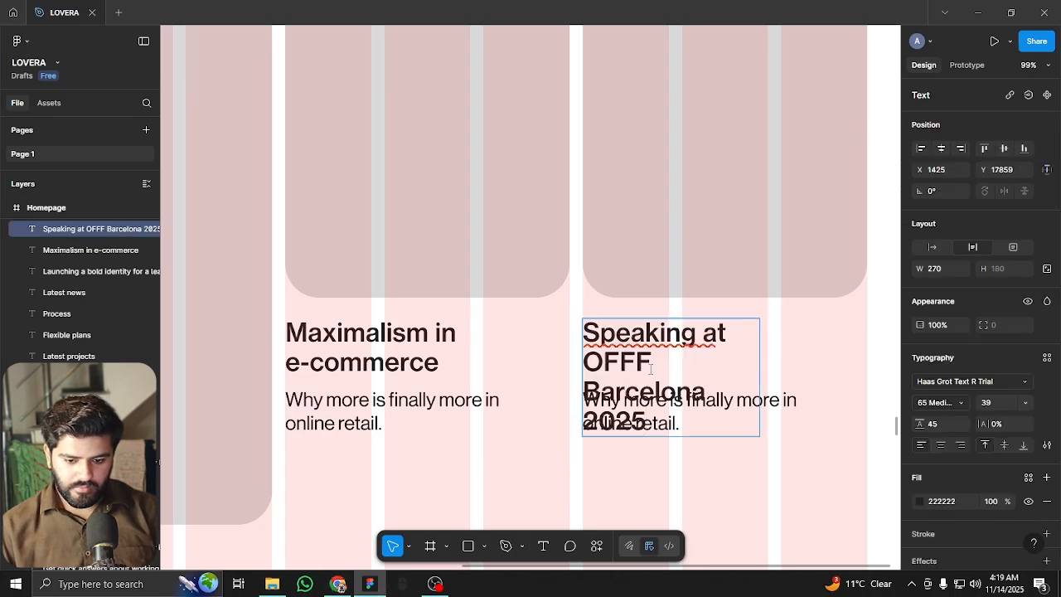
pyautogui.press('Escape')
pyautogui.moveTo(757, 372); pyautogui.dragTo(814, 373)
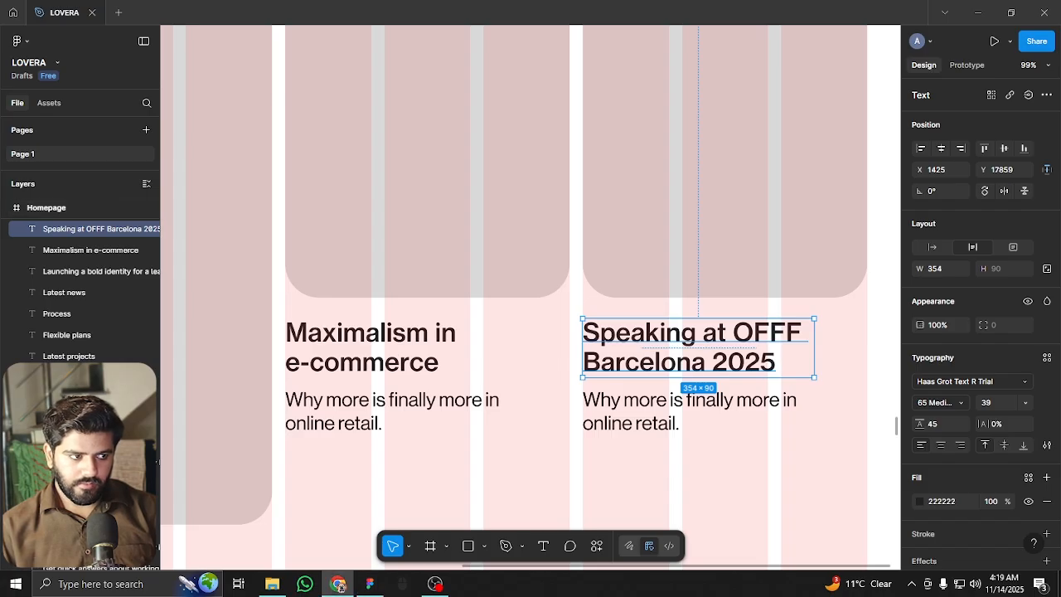
# Change the third subtitle to 'Sharing thoughts on bold branding & creative process.' on two lines and hide the guides
pyautogui.click(687, 427)
pyautogui.press('Return')
pyautogui.write('Sharing thoughts on bold branding & creative process.')
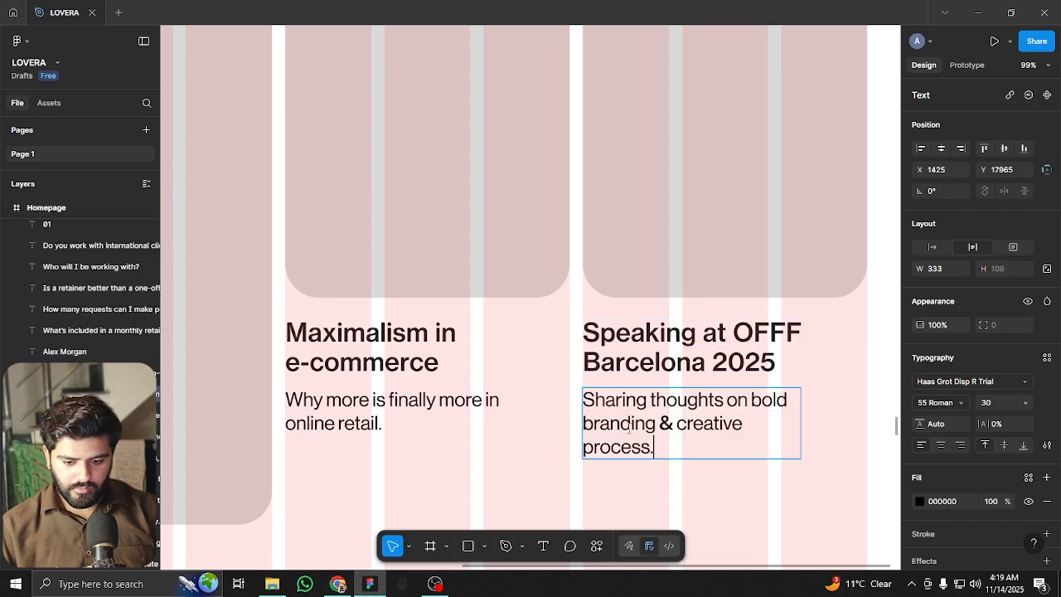
pyautogui.press('Escape')
pyautogui.moveTo(803, 427); pyautogui.dragTo(830, 427)
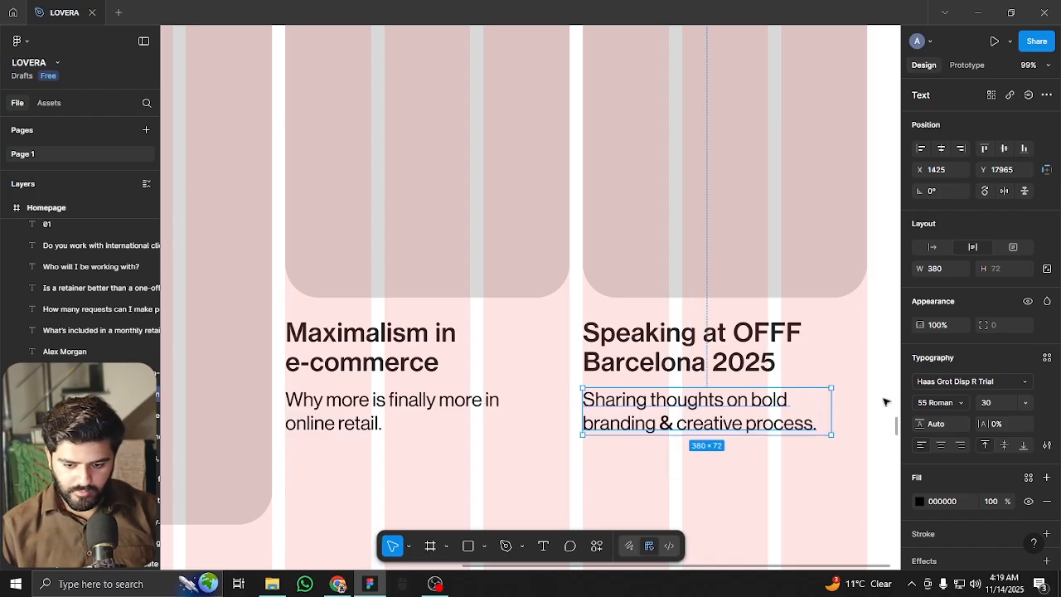
pyautogui.click(885, 402)
pyautogui.scroll(-6, 885, 402)
pyautogui.scroll(-2, 755, 372)
pyautogui.hotkey('ctrl', 'shift', '4')
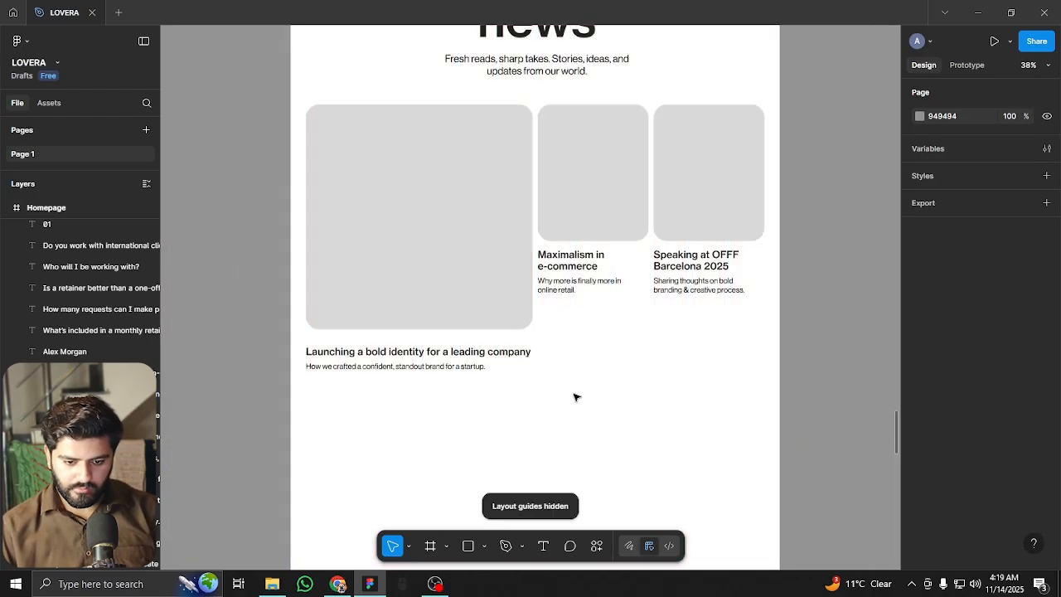
# Select all nine news cards and captions and nudge them up with Shift+Up
pyautogui.scroll(2, 576, 397)
pyautogui.scroll(3, 595, 445)
pyautogui.scroll(-2, 580, 267)
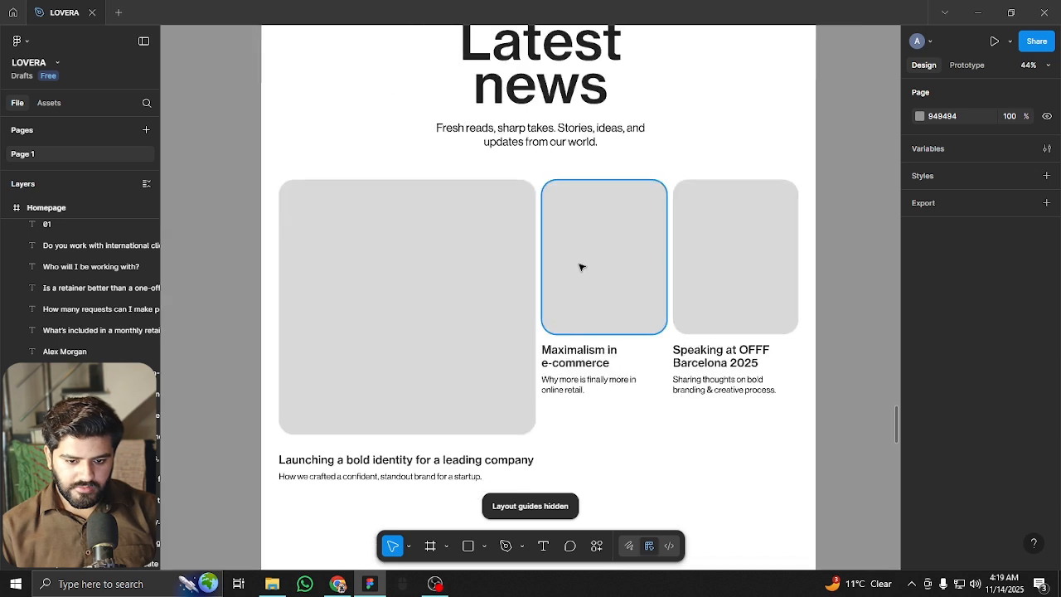
pyautogui.scroll(-3, 580, 267)
pyautogui.moveTo(316, 197); pyautogui.dragTo(713, 455)
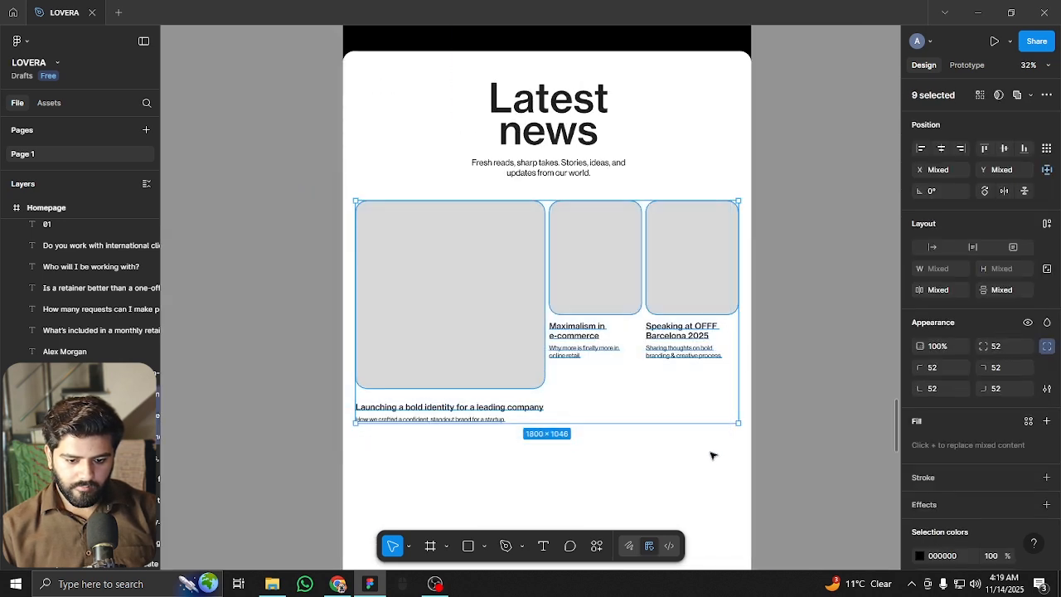
pyautogui.hotkey('shift', 'Up')
pyautogui.click(644, 499)
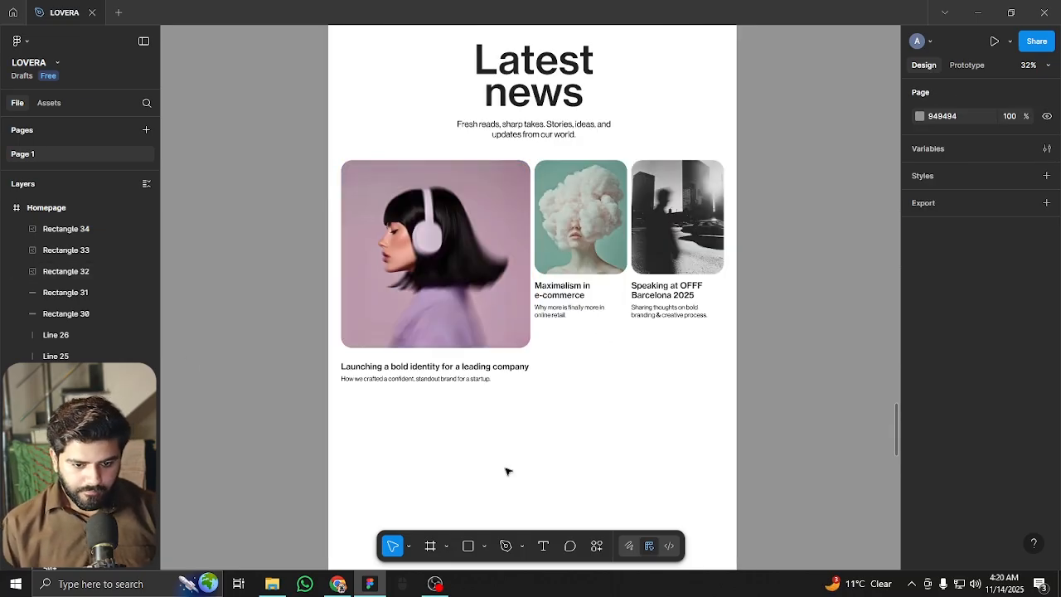
# Scroll through the page to review the repositioned Latest news cards
pyautogui.hscroll(2, 502, 455)
pyautogui.scroll(3, 481, 445)
pyautogui.scroll(-2, 474, 348)
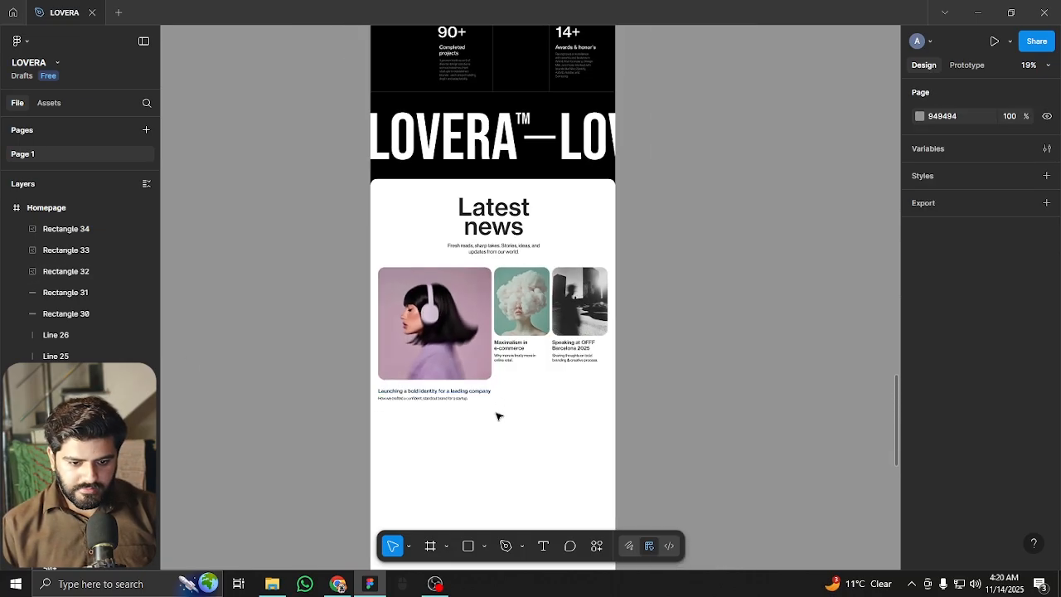
pyautogui.scroll(-2, 499, 373)
pyautogui.scroll(2, 516, 262)
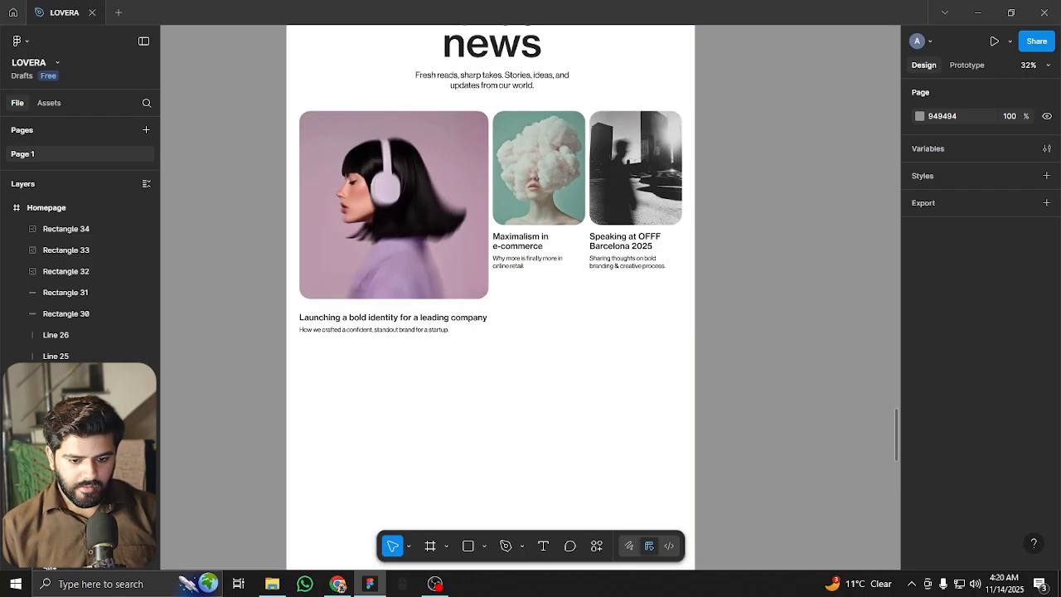
pyautogui.scroll(2, 428, 403)
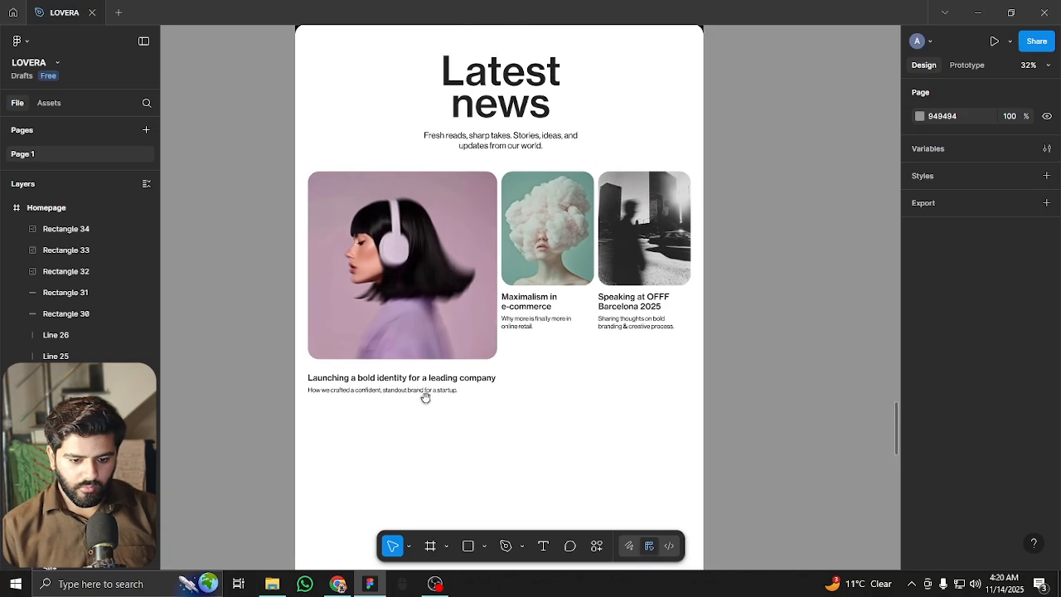
pyautogui.scroll(3, 417, 360)
pyautogui.scroll(2, 423, 356)
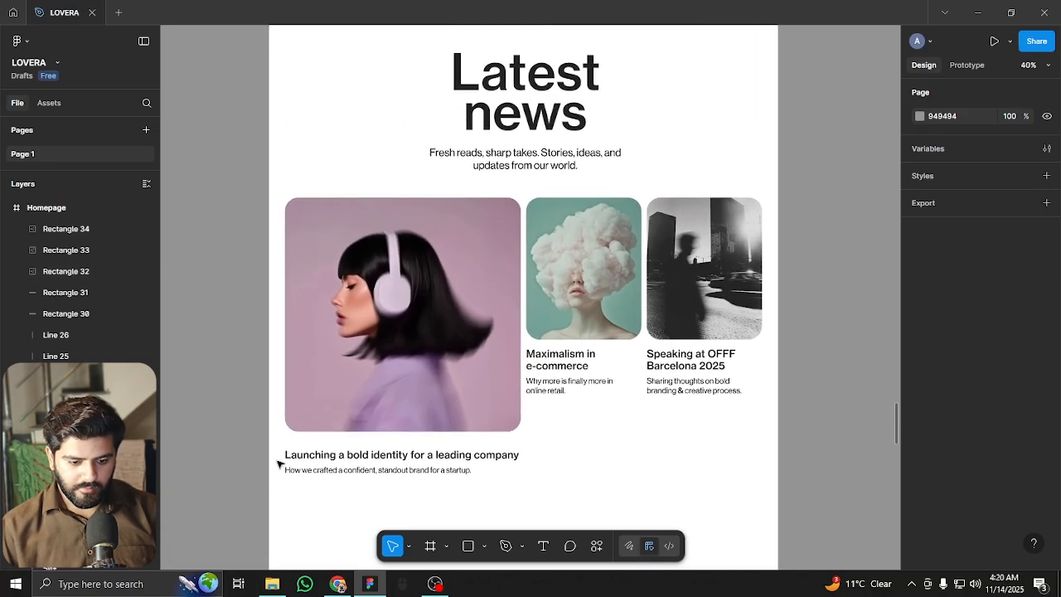
pyautogui.scroll(-5, 551, 457)
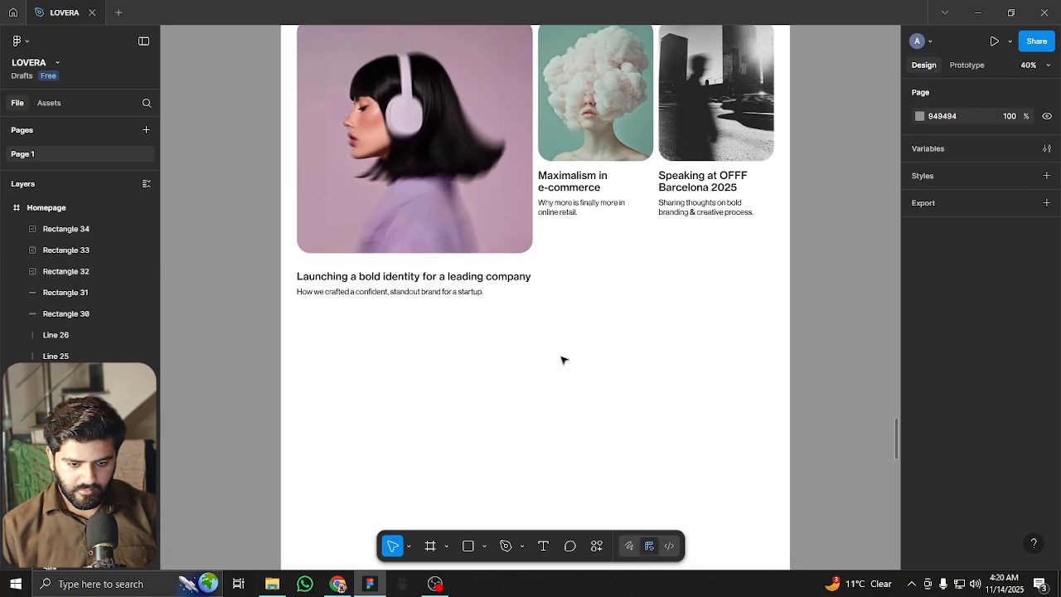
pyautogui.scroll(-3, 563, 359)
pyautogui.scroll(-4, 561, 362)
pyautogui.scroll(-1, 553, 264)
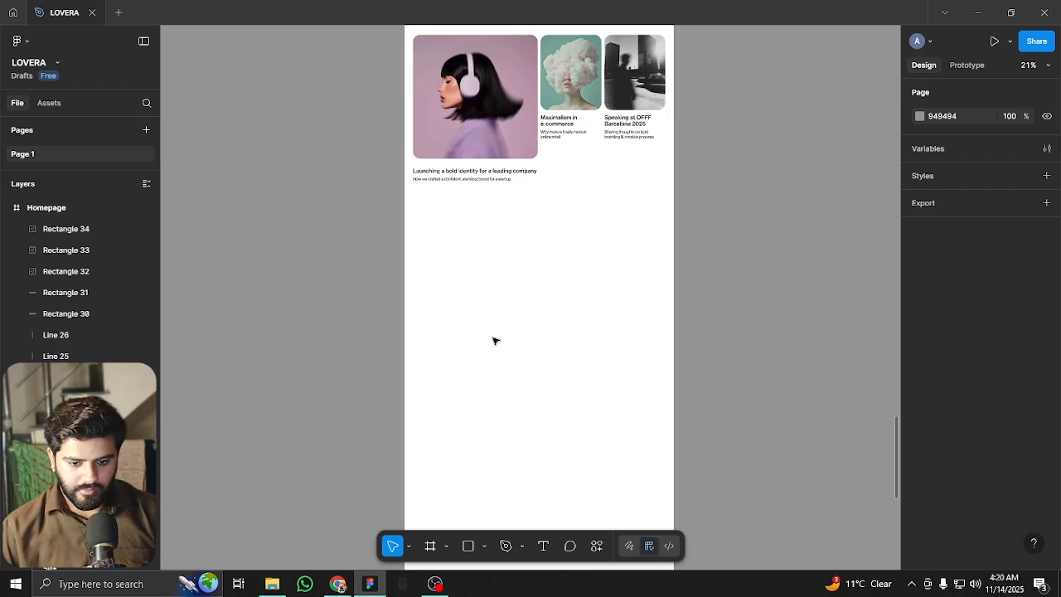
pyautogui.scroll(2, 526, 379)
pyautogui.scroll(-3, 506, 379)
pyautogui.scroll(2, 514, 316)
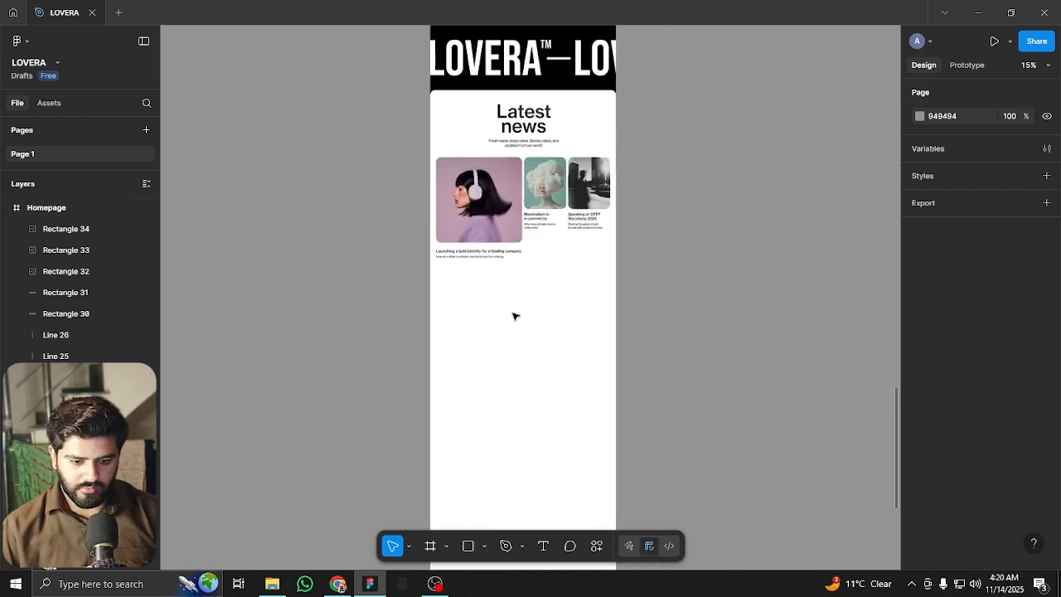
pyautogui.scroll(1, 497, 312)
pyautogui.scroll(2, 505, 327)
pyautogui.scroll(-2, 498, 336)
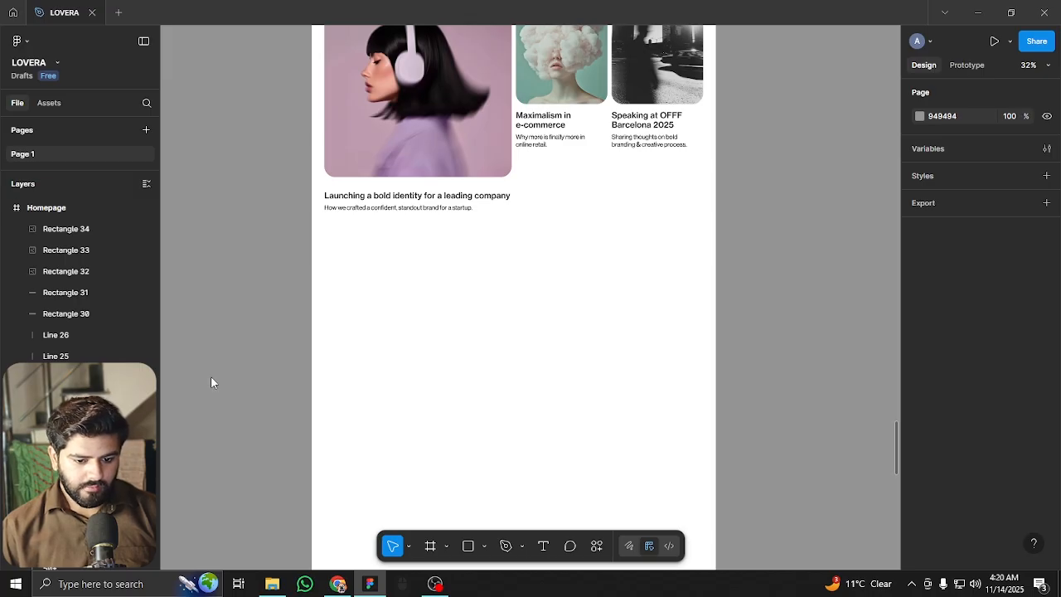
pyautogui.scroll(4, 465, 282)
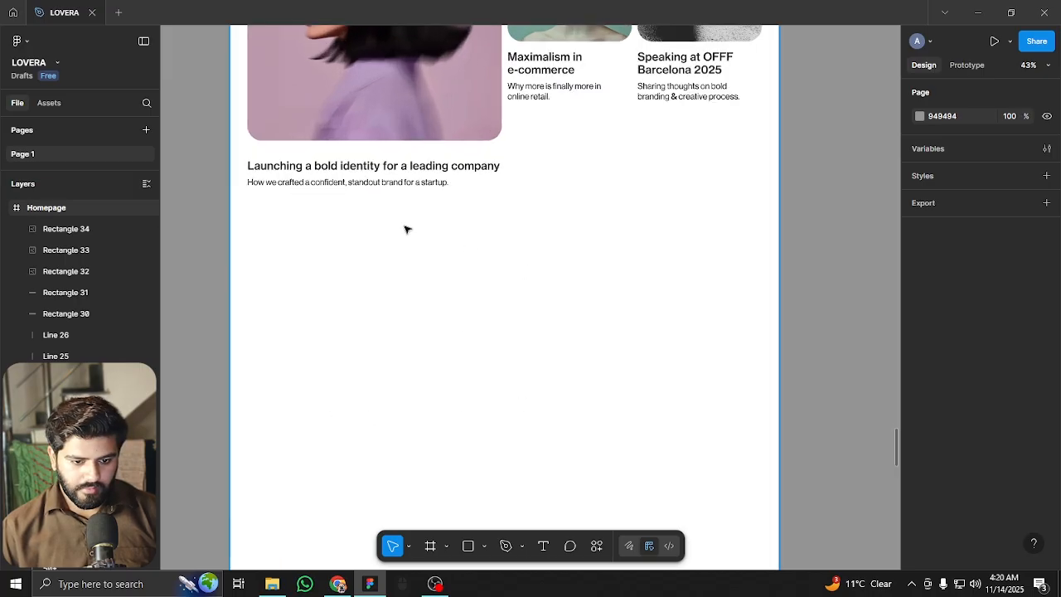
# Duplicate the 'Launching a bold identity' heading and subtitle further down the page
pyautogui.click(330, 159)
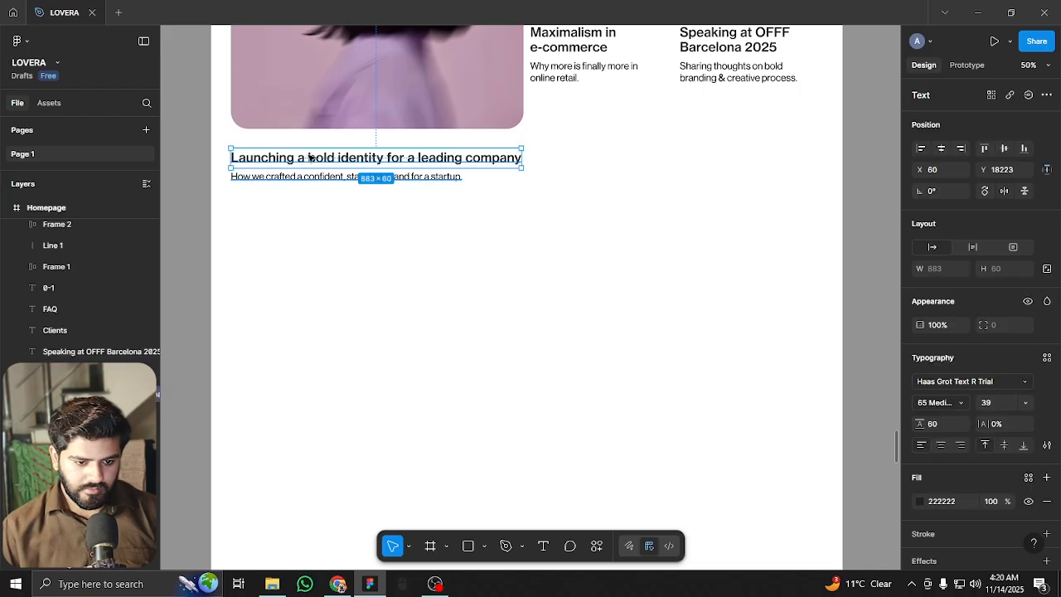
pyautogui.keyDown('shift'); pyautogui.click(310, 176); pyautogui.keyUp('shift')
pyautogui.moveTo(310, 159); pyautogui.dragTo(315, 308)
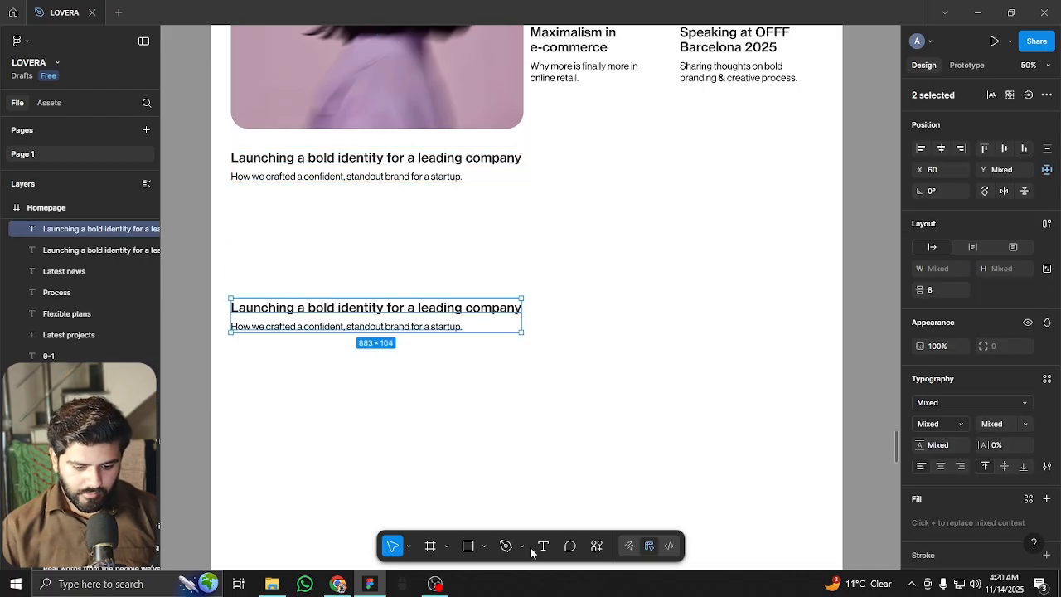
# Draw a full-width 1920 px horizontal divider line above the copied pair and nudge it into place
pyautogui.click(484, 546)
pyautogui.click(530, 442)
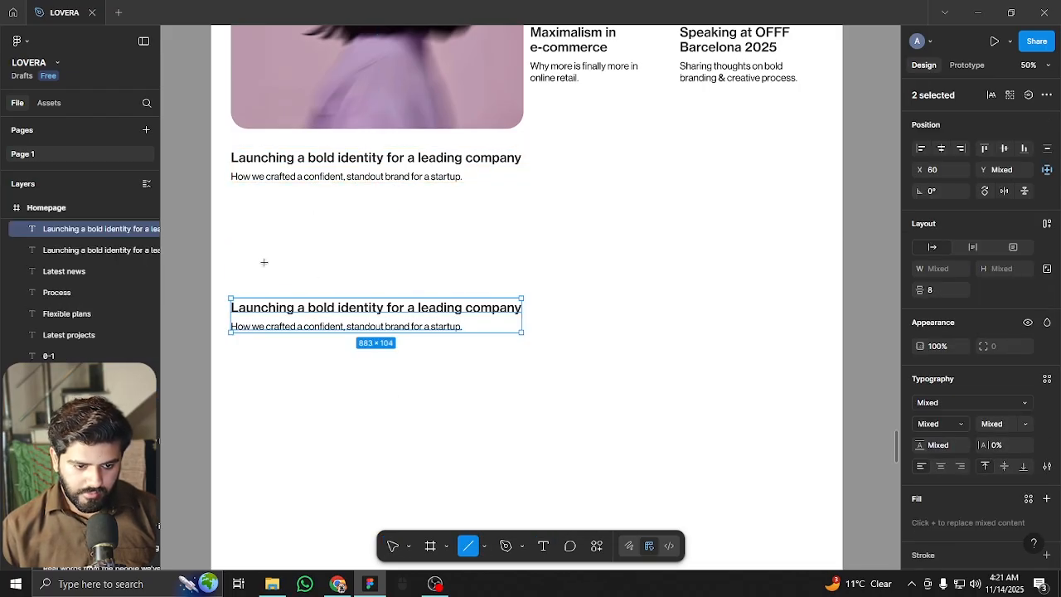
pyautogui.moveTo(225, 226); pyautogui.dragTo(846, 226)
pyautogui.moveTo(224, 227); pyautogui.dragTo(210, 226)
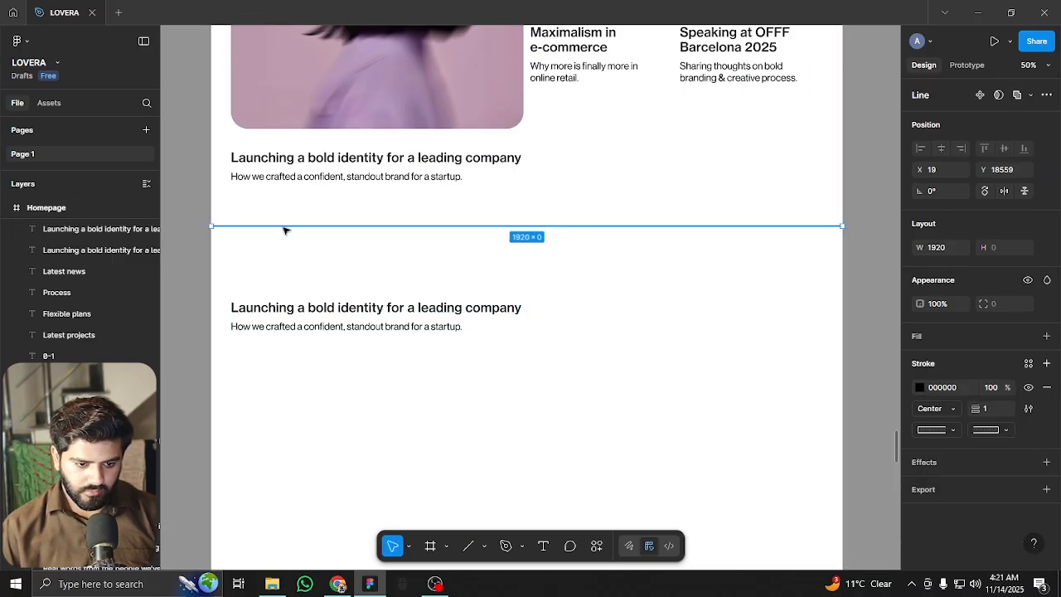
pyautogui.moveTo(285, 226); pyautogui.dragTo(284, 220)
pyautogui.hotkey('ctrl', 'z')
pyautogui.hotkey('shift', 'Down')
pyautogui.hotkey('shift', 'Down')
pyautogui.hotkey('shift', 'Down')
pyautogui.hotkey('shift', 'Down')
pyautogui.hotkey('shift', 'Down')
pyautogui.hotkey('shift', 'Down')
pyautogui.hotkey('shift', 'Down')
pyautogui.hotkey('shift', 'Down')
pyautogui.hotkey('shift', 'Down')
pyautogui.hotkey('shift', 'Down')
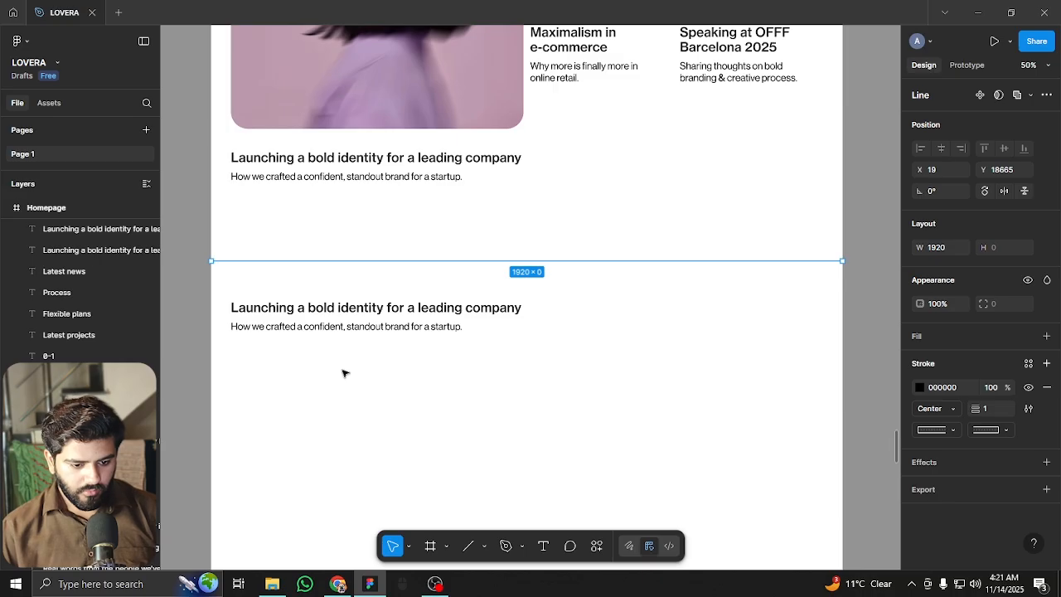
pyautogui.press('Escape')
pyautogui.doubleClick(310, 307)
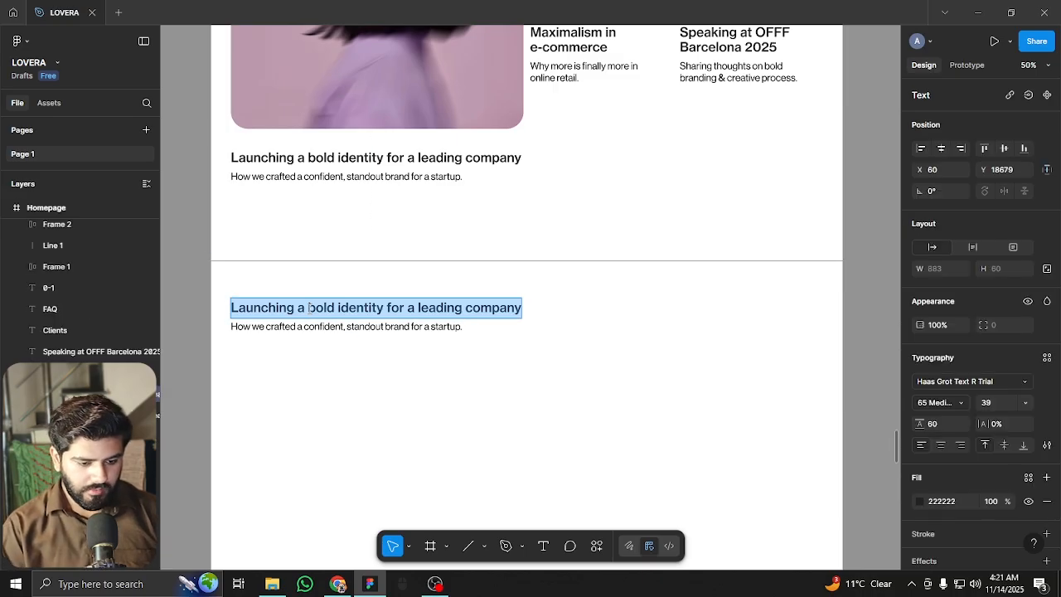
# Finish the Links heading, move it below the subtitle, and add a small Links label at 50% opacity
pyautogui.write('Links')
pyautogui.press('Escape')
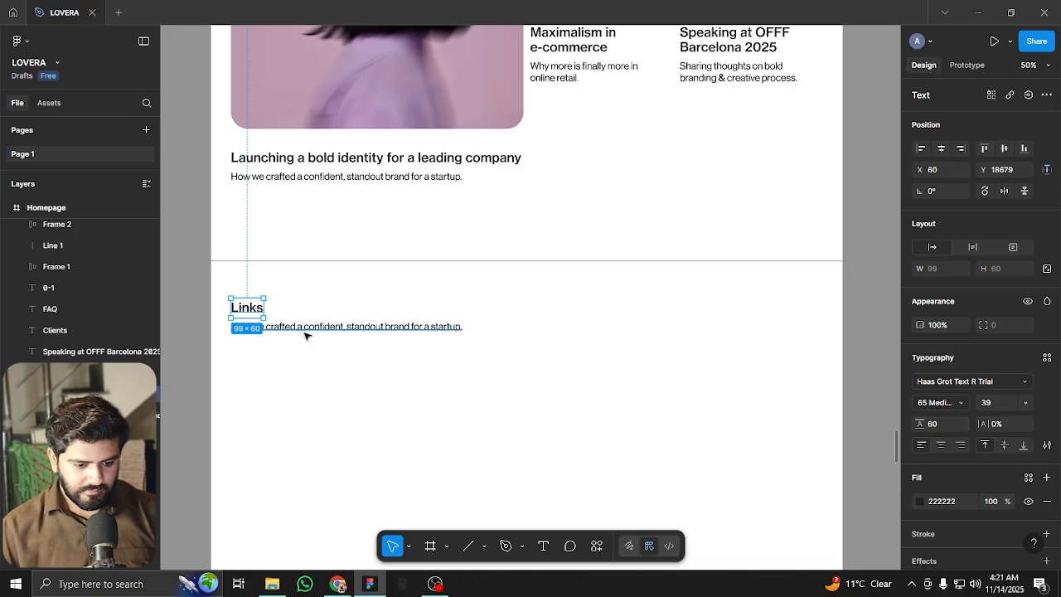
pyautogui.scroll(3, 305, 335)
pyautogui.moveTo(246, 301); pyautogui.dragTo(248, 398)
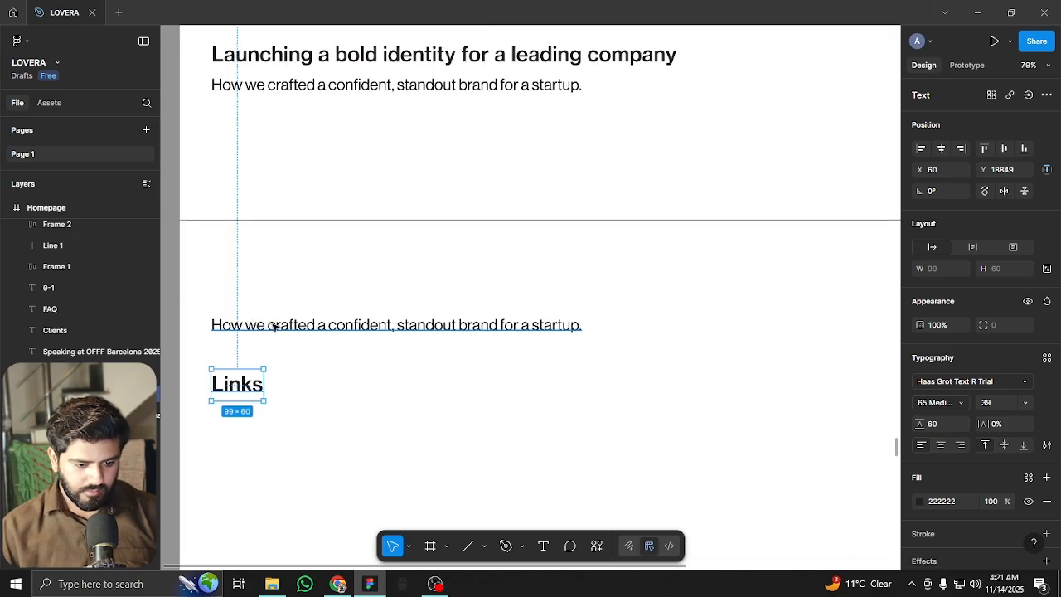
pyautogui.doubleClick(274, 326)
pyautogui.write('Links')
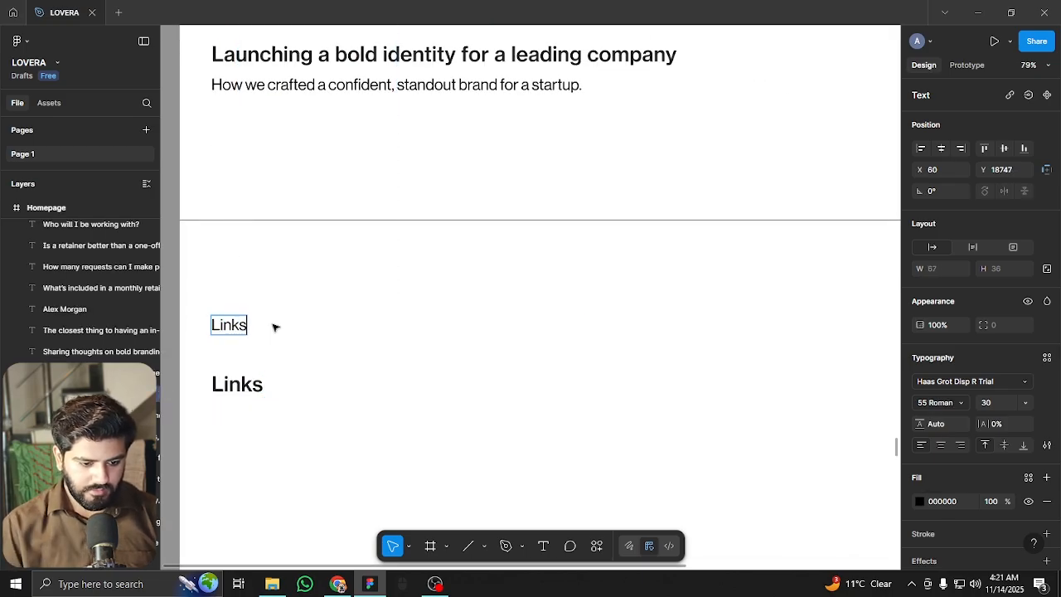
pyautogui.press('Escape')
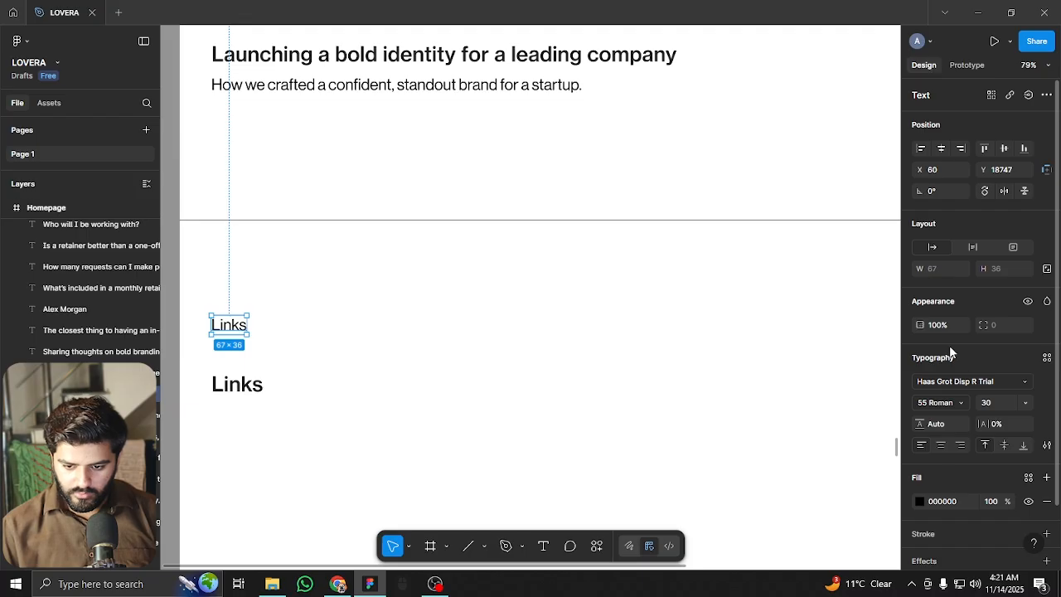
pyautogui.press('Return')
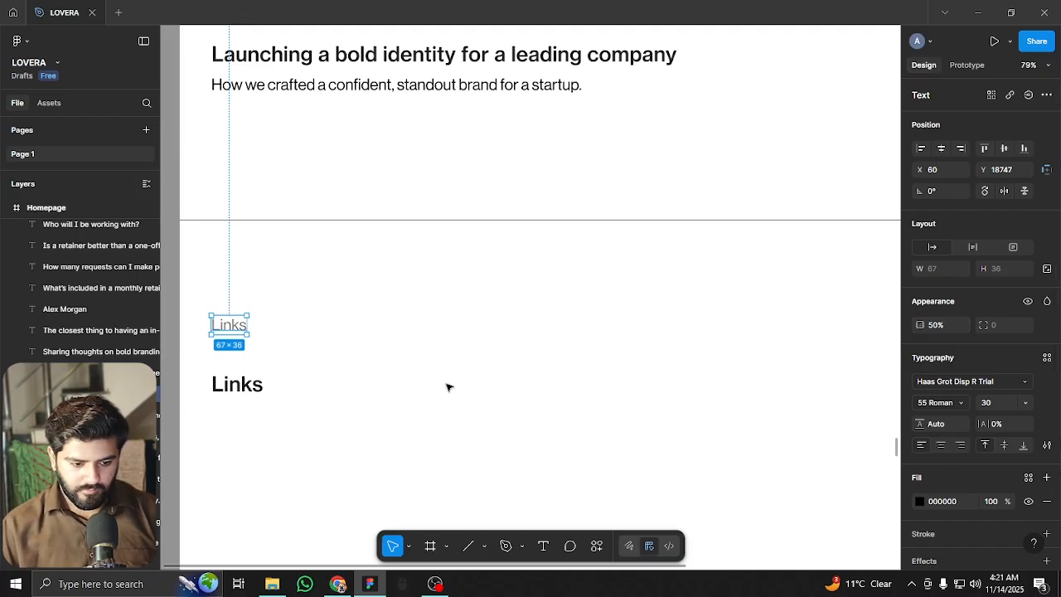
pyautogui.click(448, 386)
# Change the lower Links heading to 'Home' and remove its attached link
pyautogui.scroll(-2, 390, 426)
pyautogui.hscroll(-2, 391, 426)
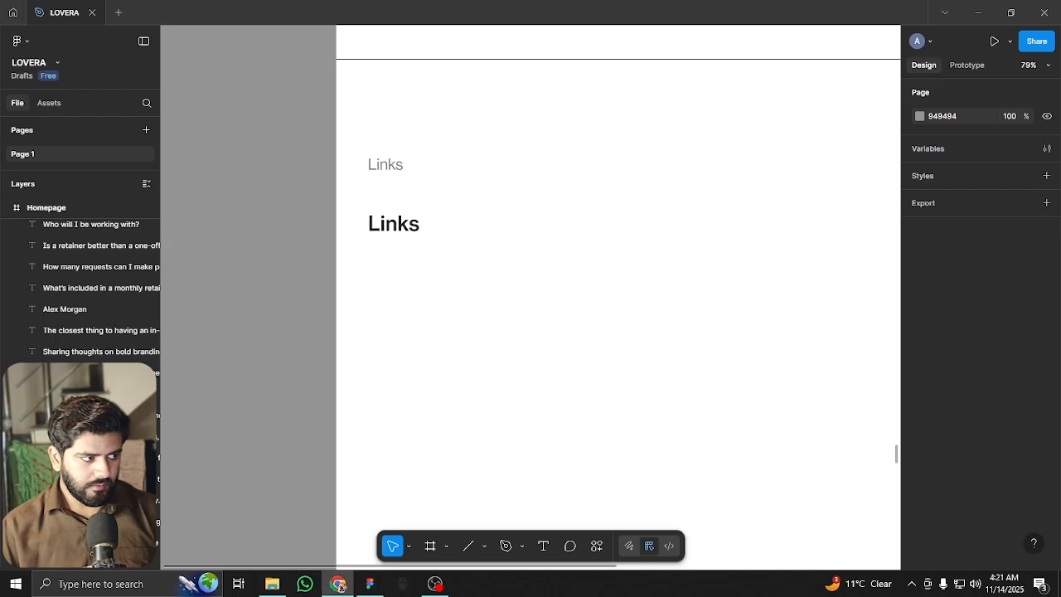
pyautogui.doubleClick(397, 225)
pyautogui.write('Home')
pyautogui.press('Escape')
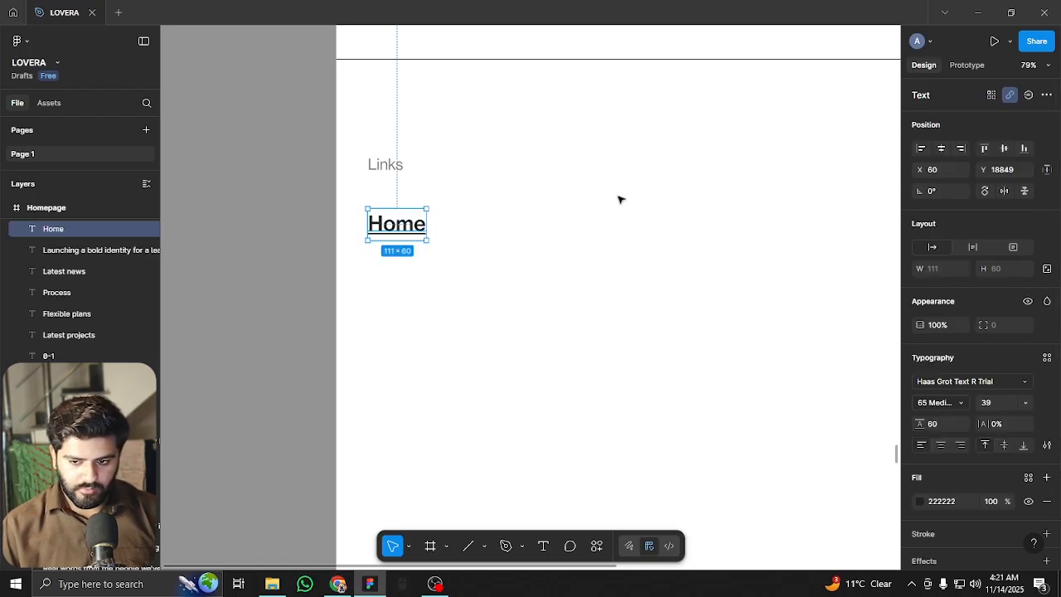
pyautogui.click(1010, 95)
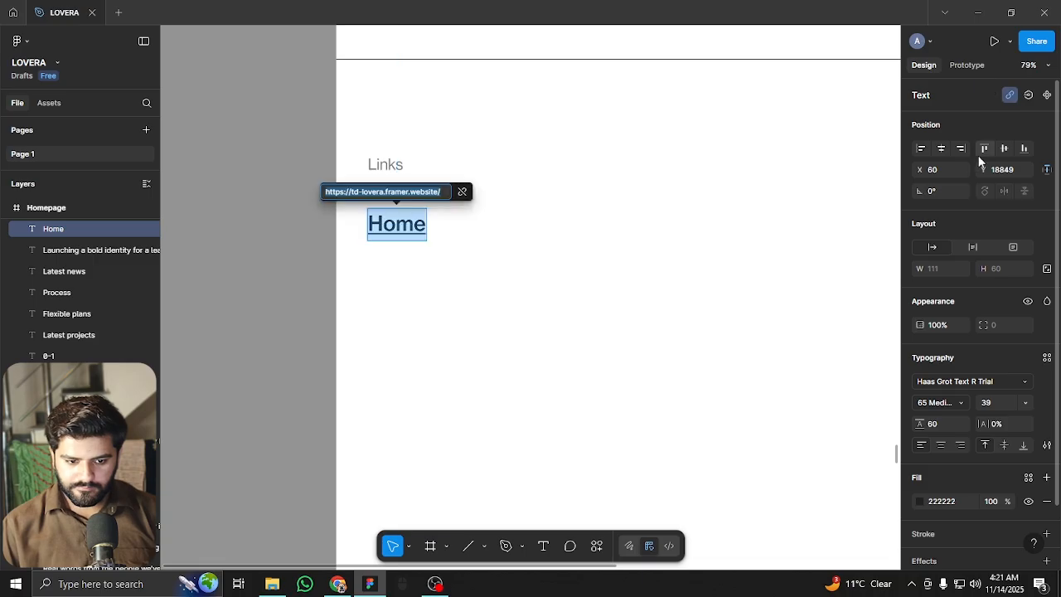
pyautogui.click(461, 191)
pyautogui.press('Escape')
# Duplicate the Home text down the column into a list of Home items
pyautogui.moveTo(406, 221)
pyautogui.mouseDown()
pyautogui.moveTo(407, 200)
pyautogui.moveTo(407, 241)
pyautogui.mouseUp()
pyautogui.hotkey('ctrl', 'd')
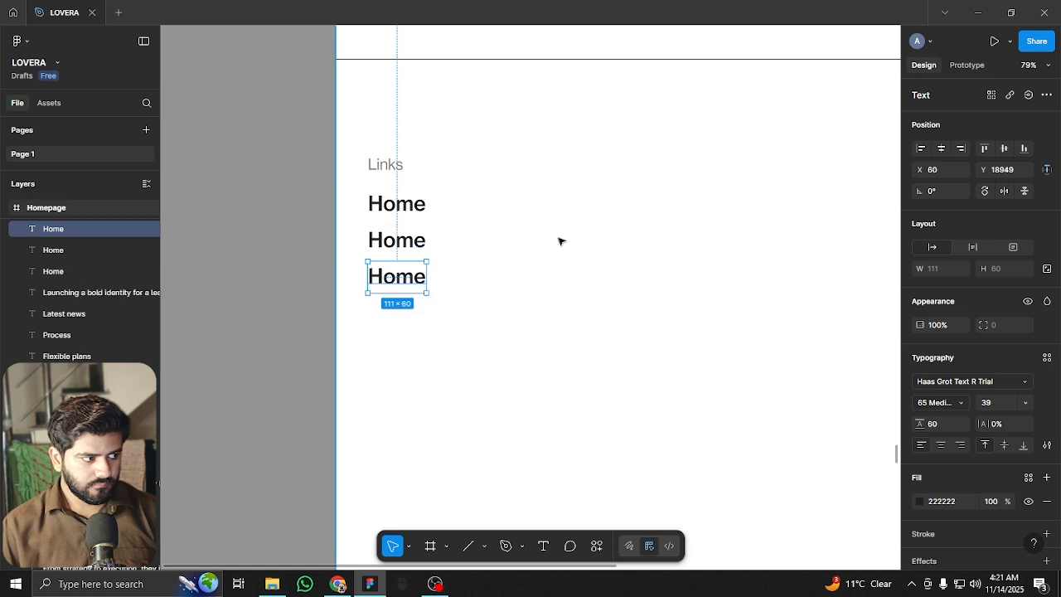
pyautogui.hotkey('ctrl', 'd')
pyautogui.hotkey('ctrl', 'd')
pyautogui.hotkey('ctrl', 'd')
pyautogui.hotkey('ctrl', 'd')
pyautogui.hotkey('ctrl', 'd')
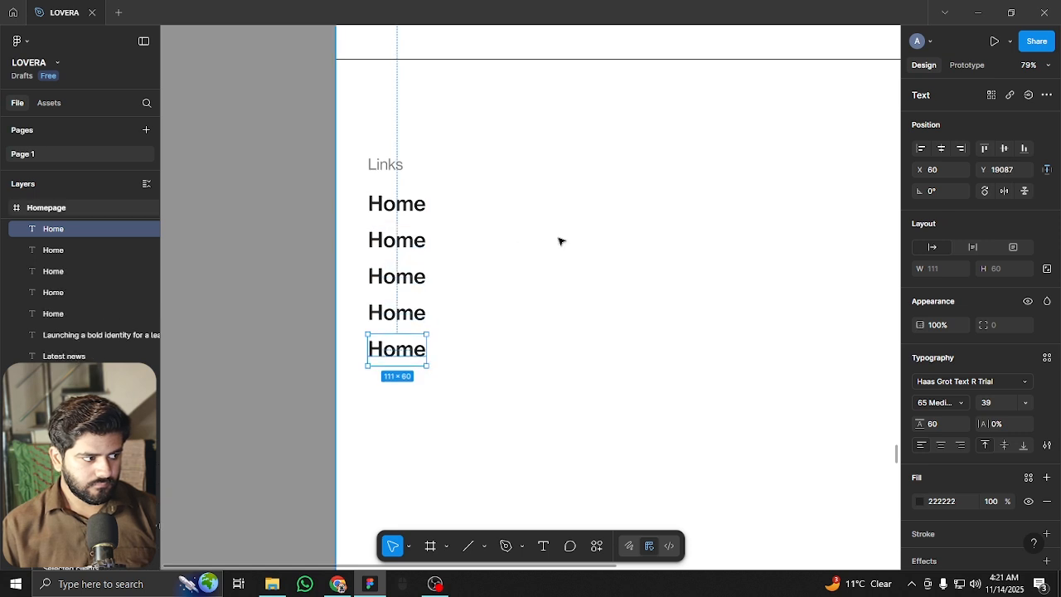
pyautogui.hotkey('ctrl', 'd')
pyautogui.hotkey('ctrl', 'd')
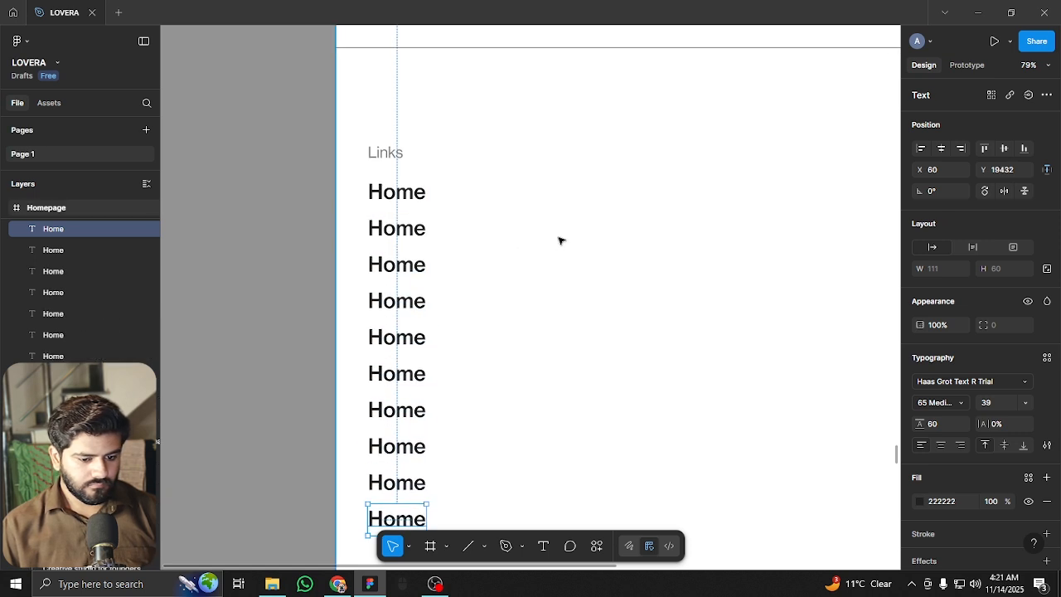
pyautogui.scroll(-1, 489, 222)
# Rename the next items to Studio, Projects, Project single, News and News single
pyautogui.click(412, 230)
pyautogui.doubleClick(412, 230)
pyautogui.write('Studio')
pyautogui.doubleClick(404, 261)
pyautogui.write('Projects')
pyautogui.doubleClick(394, 297)
pyautogui.write('Project sigle')
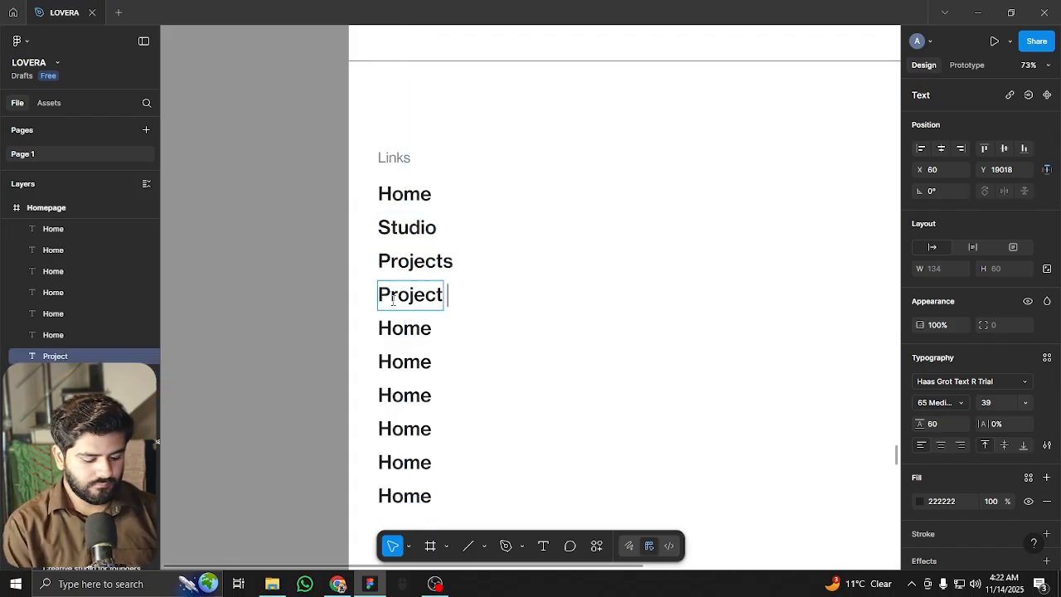
pyautogui.click(461, 294)
pyautogui.write('n')
pyautogui.doubleClick(405, 328)
pyautogui.write('News')
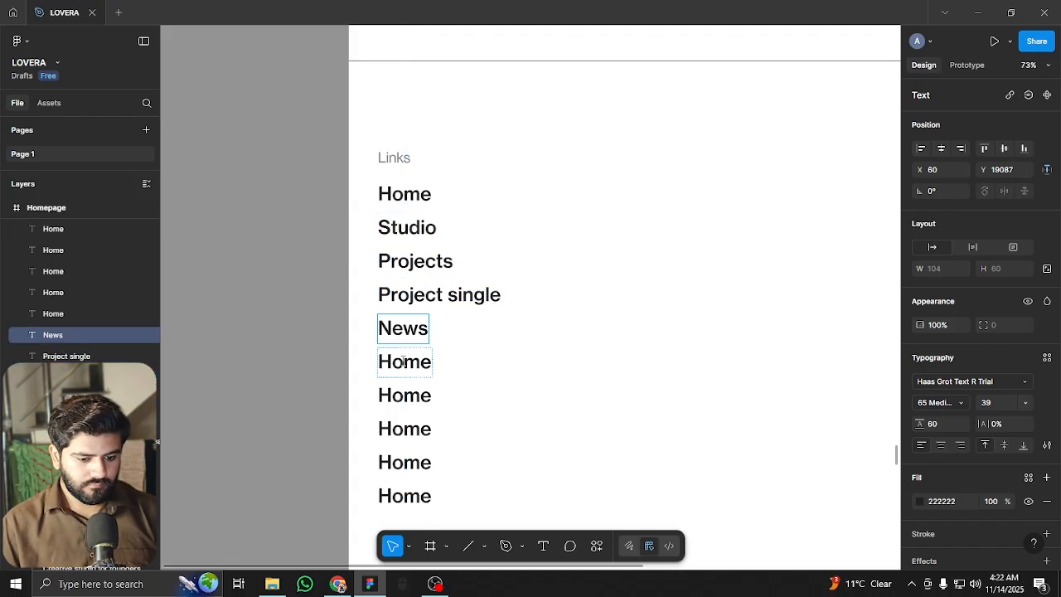
pyautogui.doubleClick(405, 362)
pyautogui.write('News s')
# Rename the remaining items to Pricing, Privacy Policy, Terms of service and 404, fixing typos
pyautogui.scroll(-1, 402, 359)
pyautogui.doubleClick(398, 379)
pyautogui.write('Pricing')
pyautogui.doubleClick(393, 413)
pyautogui.write('Privacy Policy')
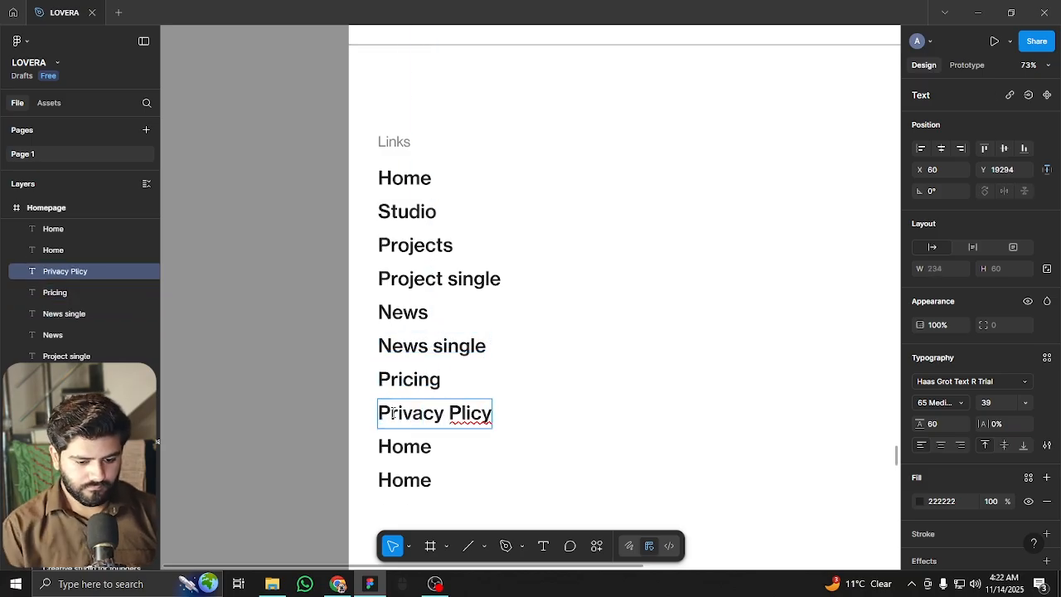
pyautogui.doubleClick(419, 448)
pyautogui.write('Terms of serivice')
pyautogui.press('BackSpace')
pyautogui.press('BackSpace')
pyautogui.press('BackSpace')
pyautogui.press('BackSpace')
pyautogui.press('BackSpace')
pyautogui.write('vice')
pyautogui.doubleClick(397, 481)
pyautogui.write('400')
pyautogui.press('BackSpace')
pyautogui.write('4')
pyautogui.press('Escape')
pyautogui.press('Escape')
pyautogui.scroll(-3, 306, 213)
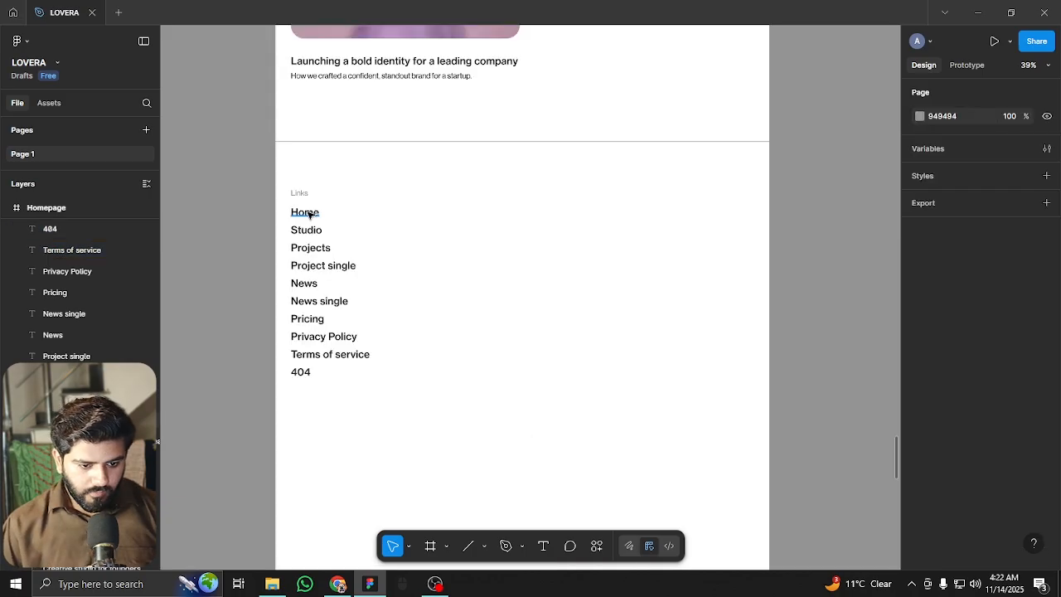
# Place a copy of the Links list to its right and show the layout column guides
pyautogui.moveTo(374, 329); pyautogui.dragTo(397, 415)
pyautogui.moveTo(312, 215); pyautogui.dragTo(455, 201)
pyautogui.click(488, 227)
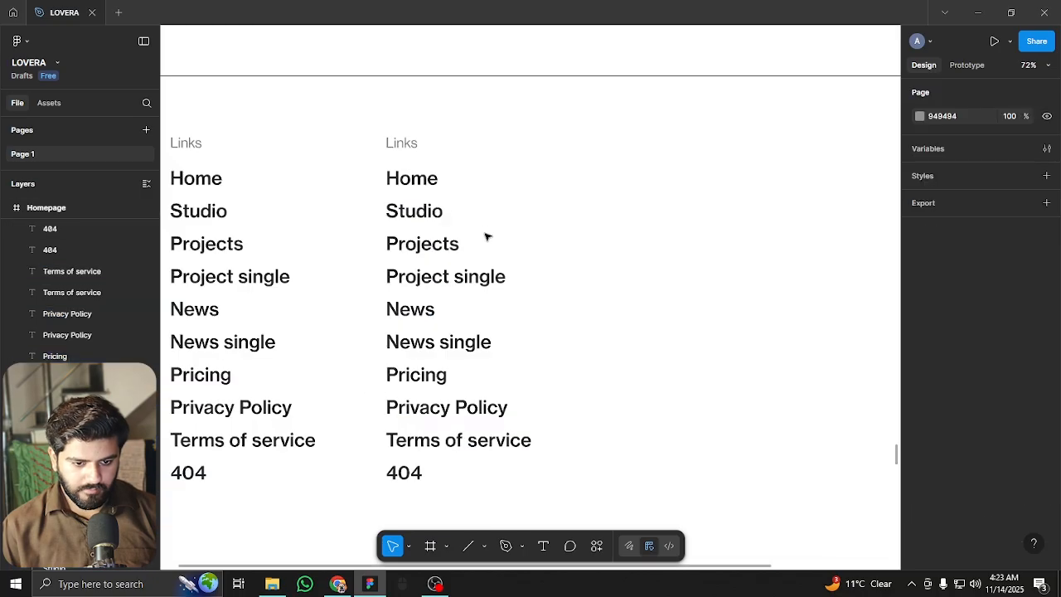
pyautogui.keyDown('ctrl'); pyautogui.scroll(3, 487, 232); pyautogui.keyUp('ctrl')
pyautogui.hotkey('shift', 'g')
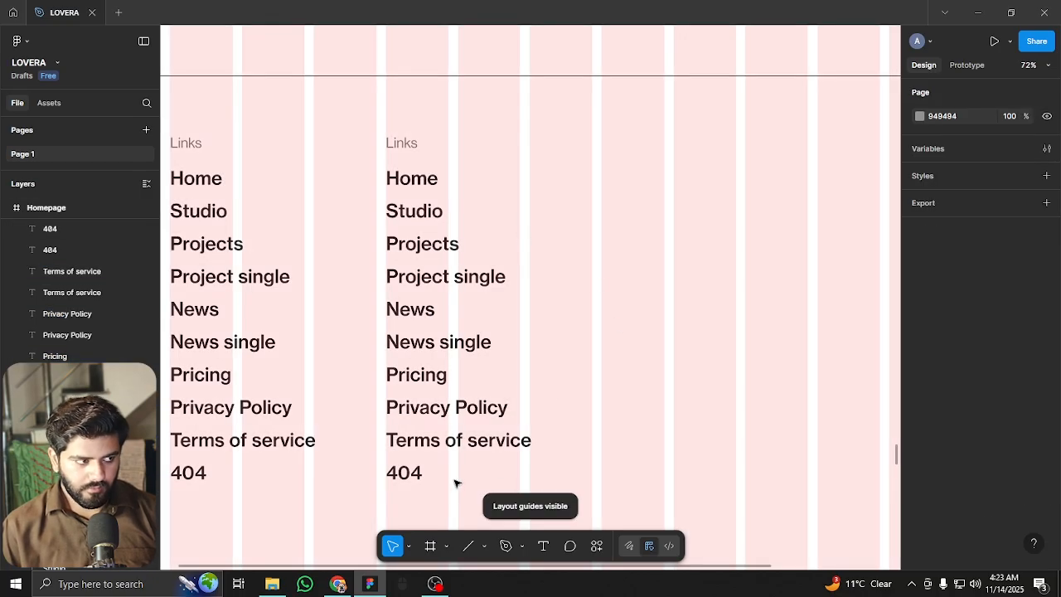
pyautogui.scroll(-2, 455, 487)
pyautogui.hscroll(1, 456, 487)
# Delete the copy's extra items and retitle its heading 'Get in touch'
pyautogui.moveTo(439, 445); pyautogui.dragTo(332, 217)
pyautogui.press('Delete')
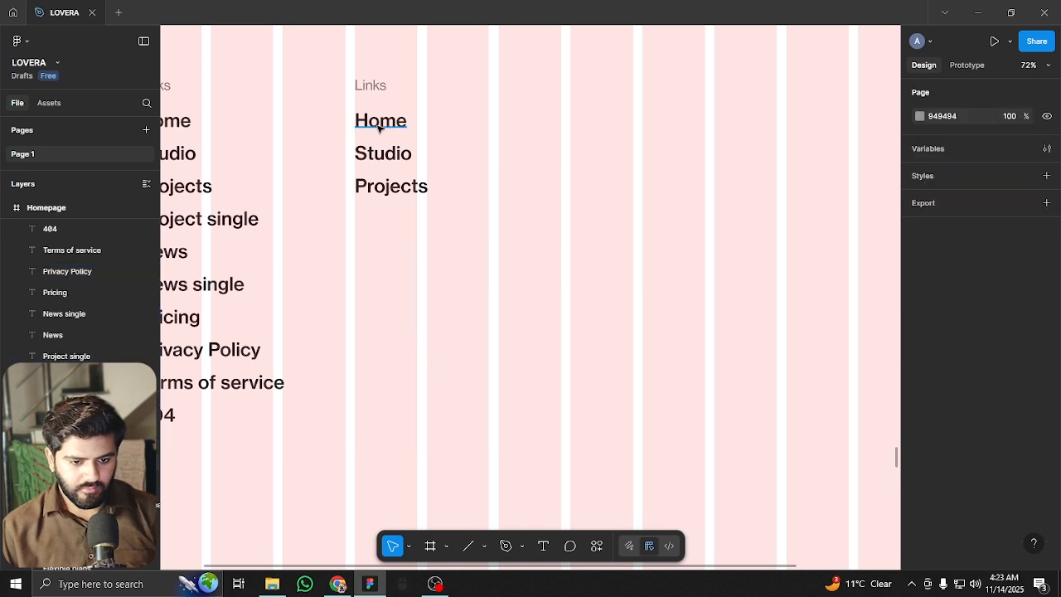
pyautogui.doubleClick(378, 123)
pyautogui.doubleClick(381, 86)
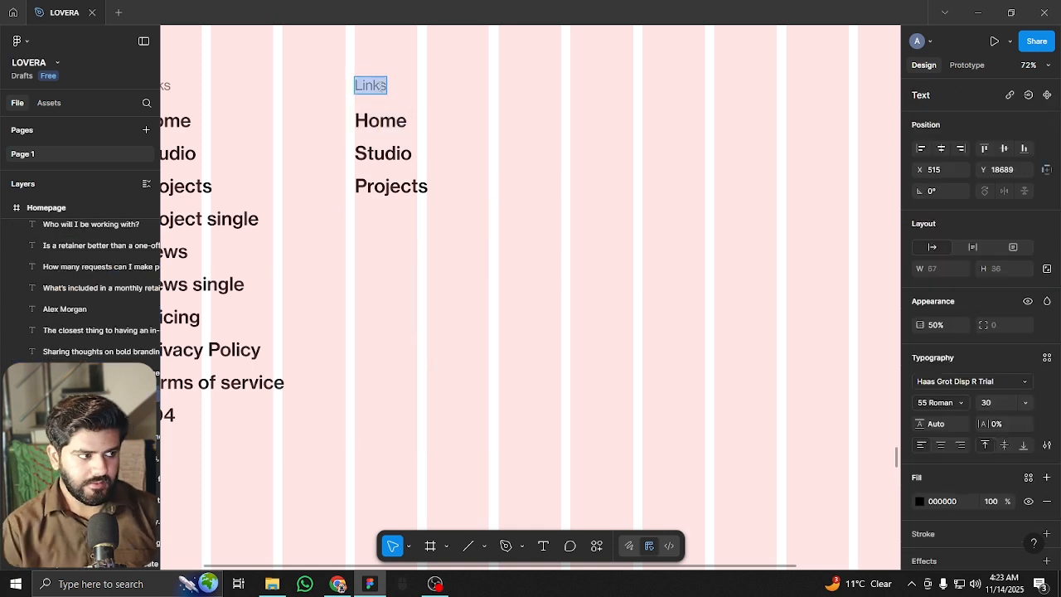
pyautogui.write('Get in')
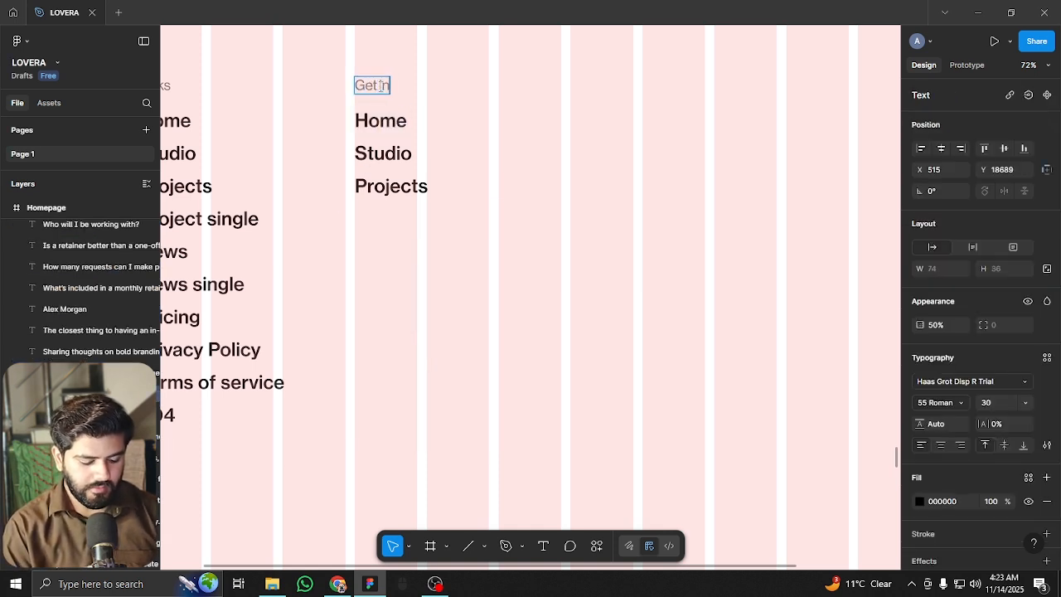
pyautogui.press('Escape')
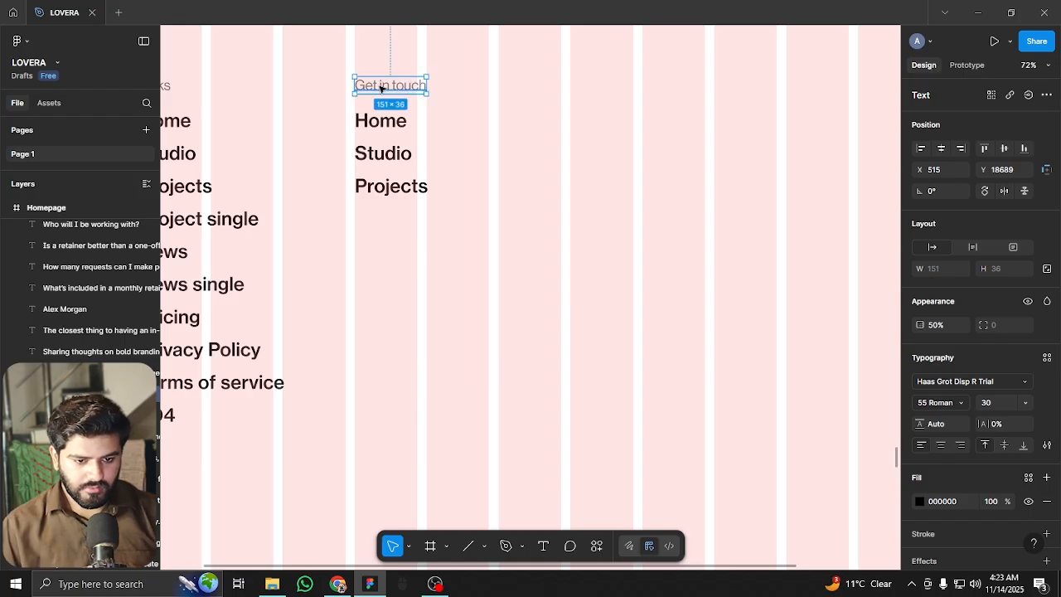
# Fill the three items with the studio e-mail address, a phone number and 'Los Angeles'
pyautogui.scroll(1, 380, 86)
pyautogui.click(362, 132)
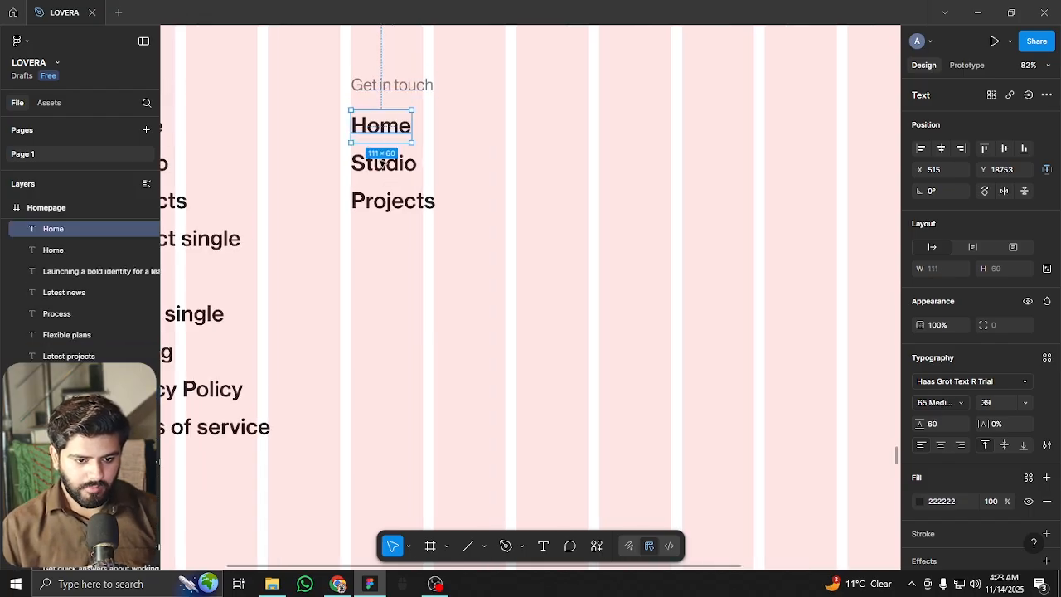
pyautogui.click(409, 239)
pyautogui.moveTo(409, 240); pyautogui.dragTo(559, 306)
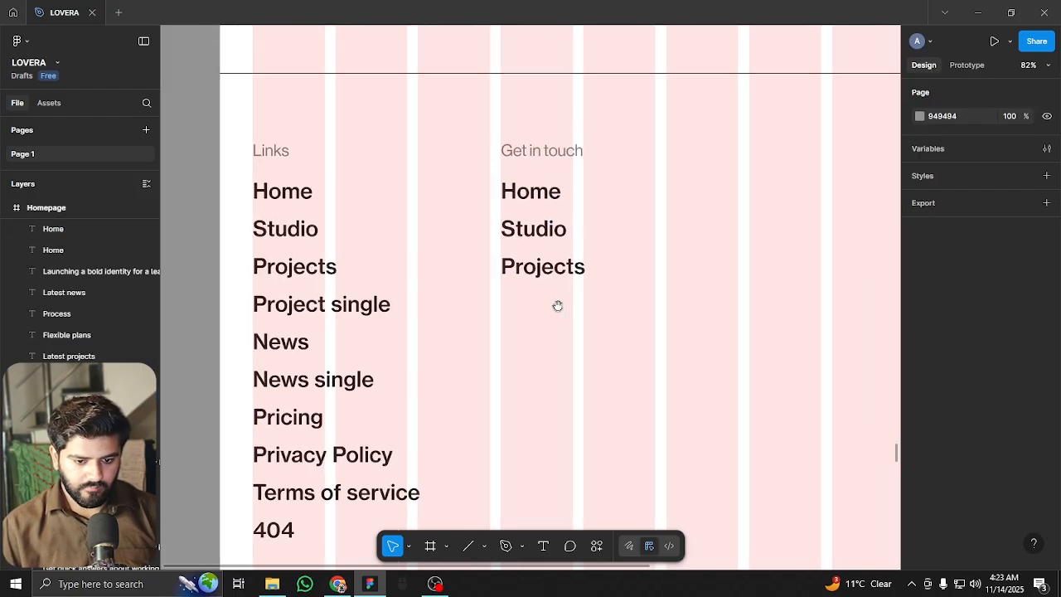
pyautogui.doubleClick(542, 200)
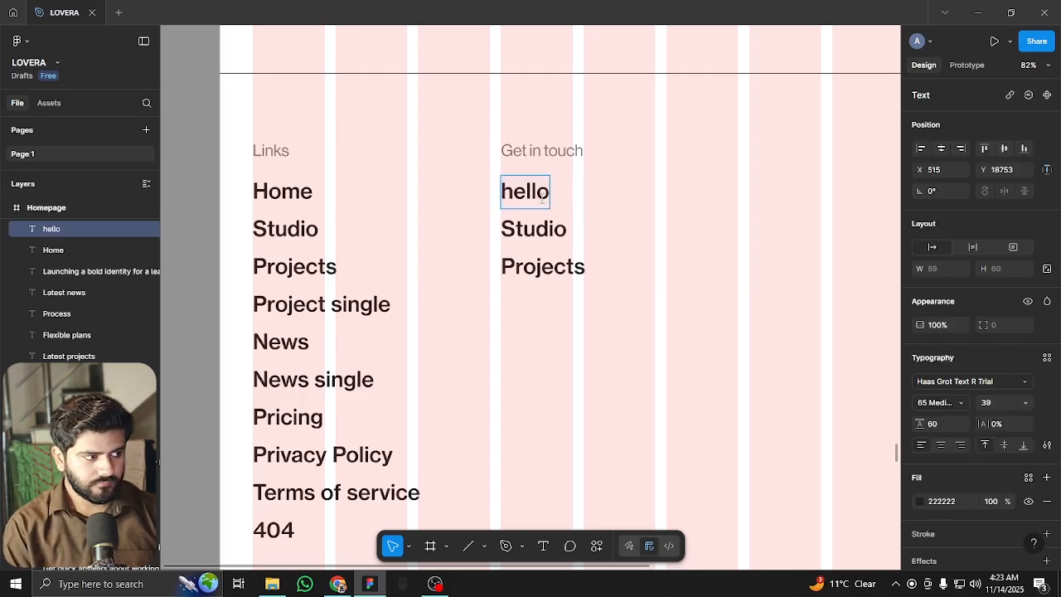
pyautogui.doubleClick(519, 223)
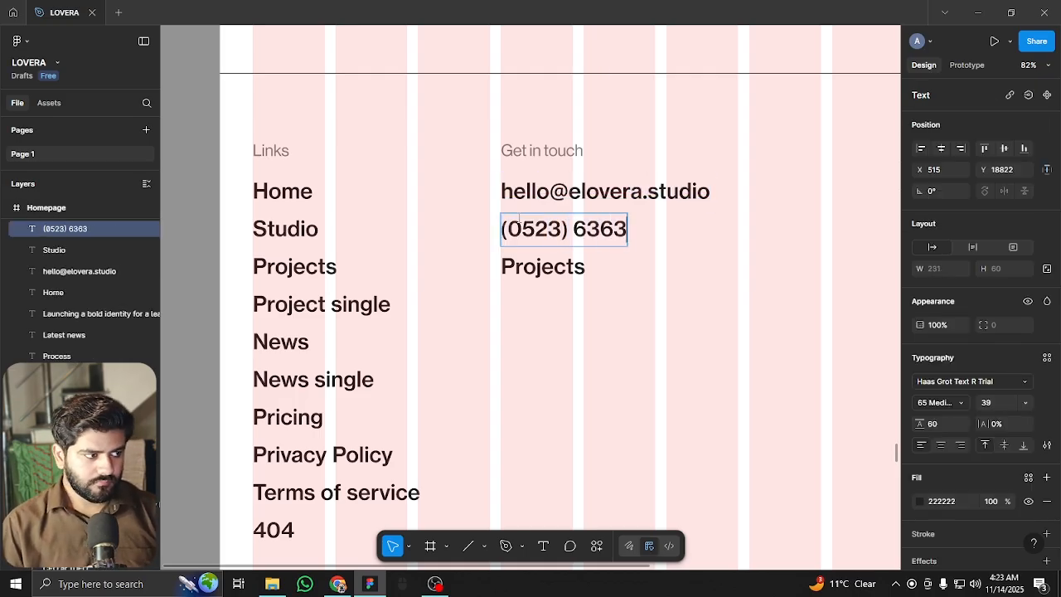
pyautogui.doubleClick(515, 267)
pyautogui.write('Los Angeles')
pyautogui.press('Escape')
pyautogui.press('Escape')
pyautogui.scroll(3, 516, 267)
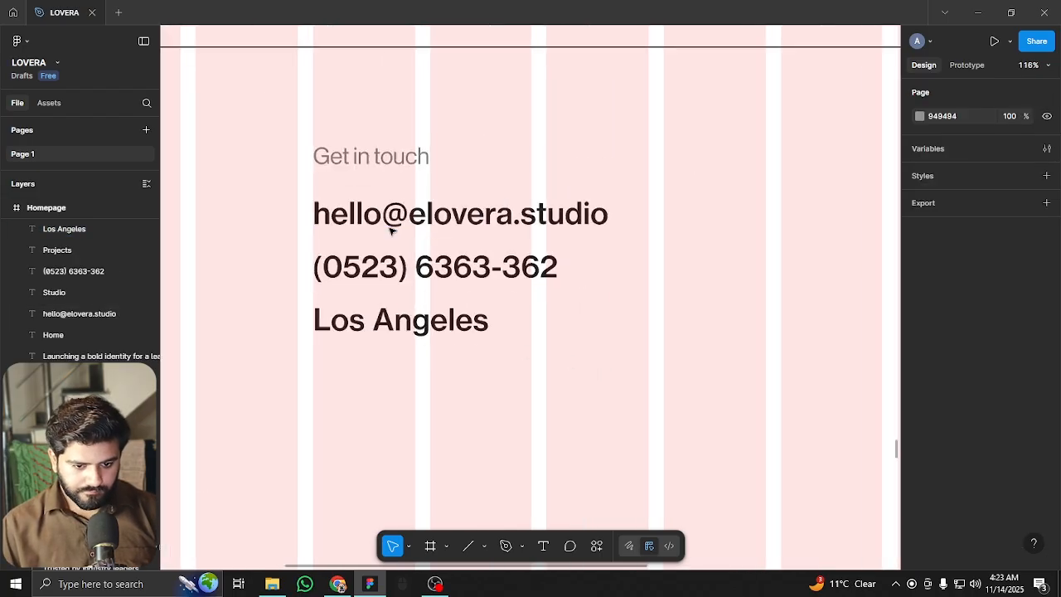
# Correct part of the e-mail domain and hide the layout guides
pyautogui.doubleClick(465, 214)
pyautogui.moveTo(429, 214); pyautogui.dragTo(460, 214)
pyautogui.write('ely')
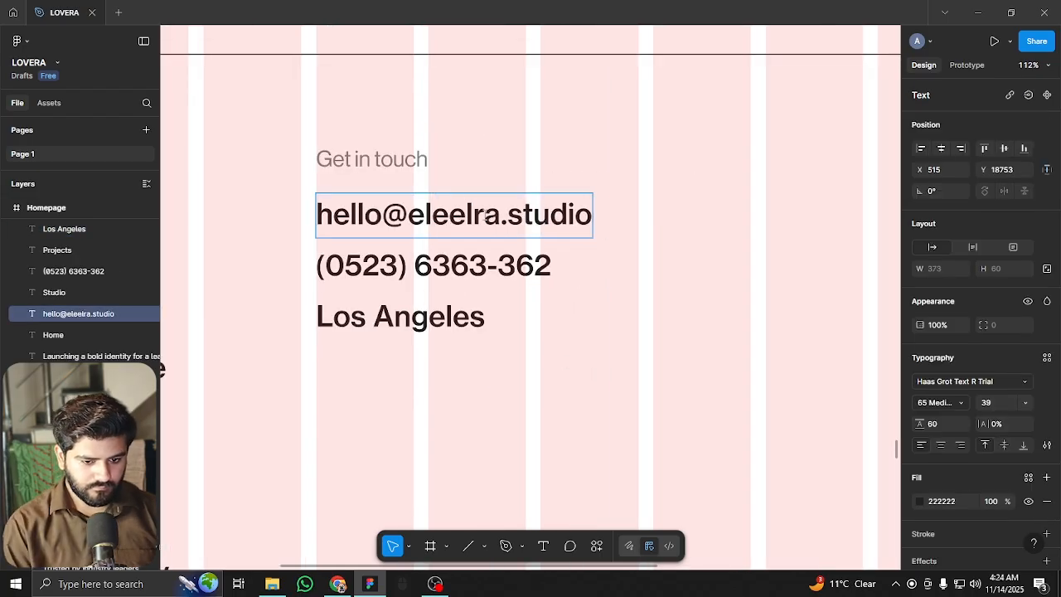
pyautogui.press('Escape')
pyautogui.press('Escape')
pyautogui.hotkey('shift', 'g')
pyautogui.scroll(-5, 597, 244)
pyautogui.scroll(1, 586, 270)
pyautogui.scroll(5, 585, 270)
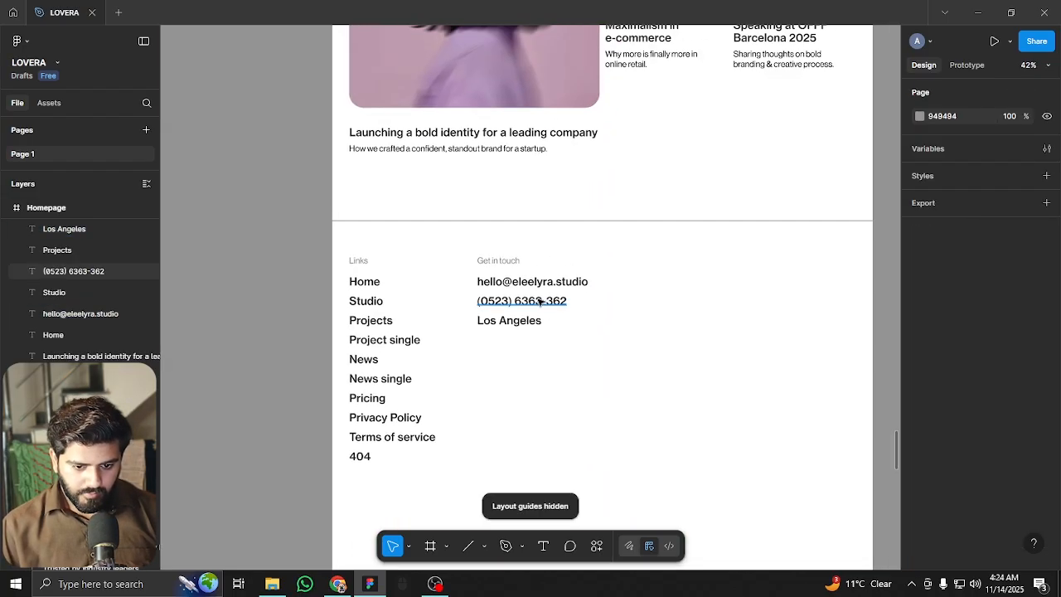
pyautogui.scroll(1, 523, 307)
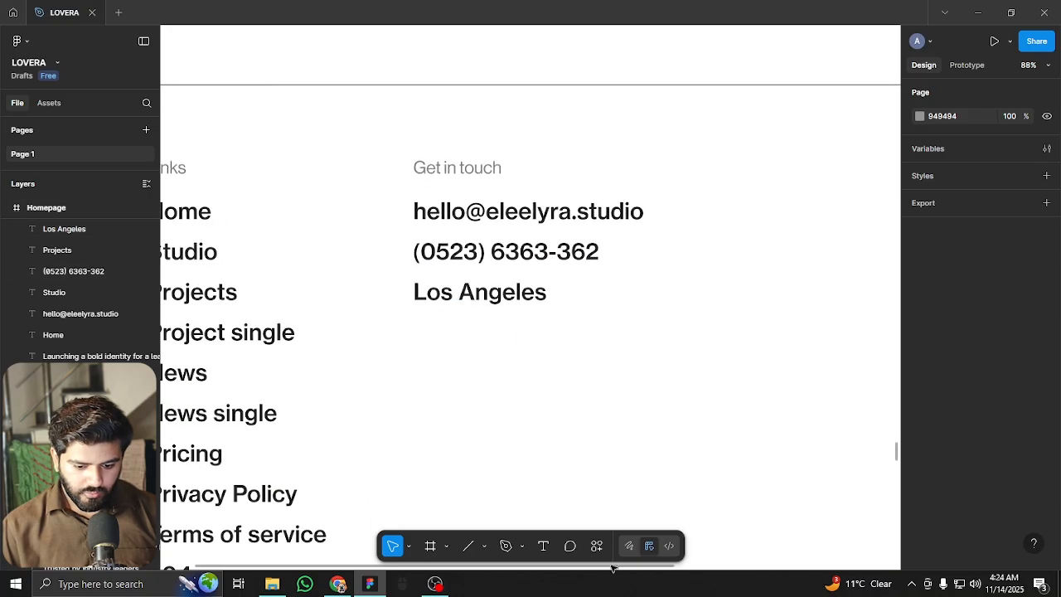
# Place a LinkedIn icon from Iconify below the contact details and enlarge it to about 56 px
pyautogui.click(597, 546)
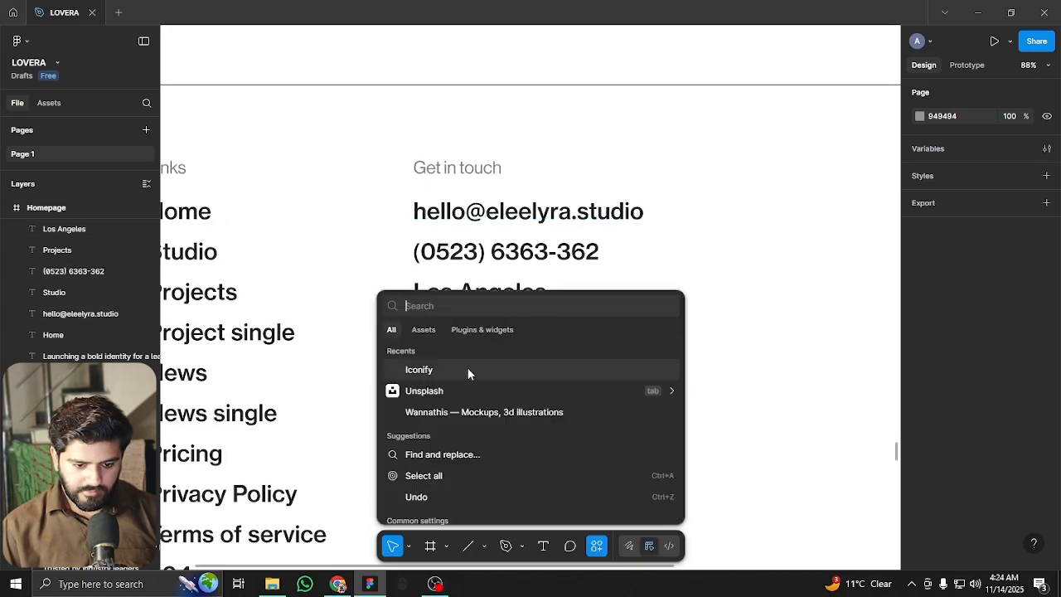
pyautogui.press('Escape')
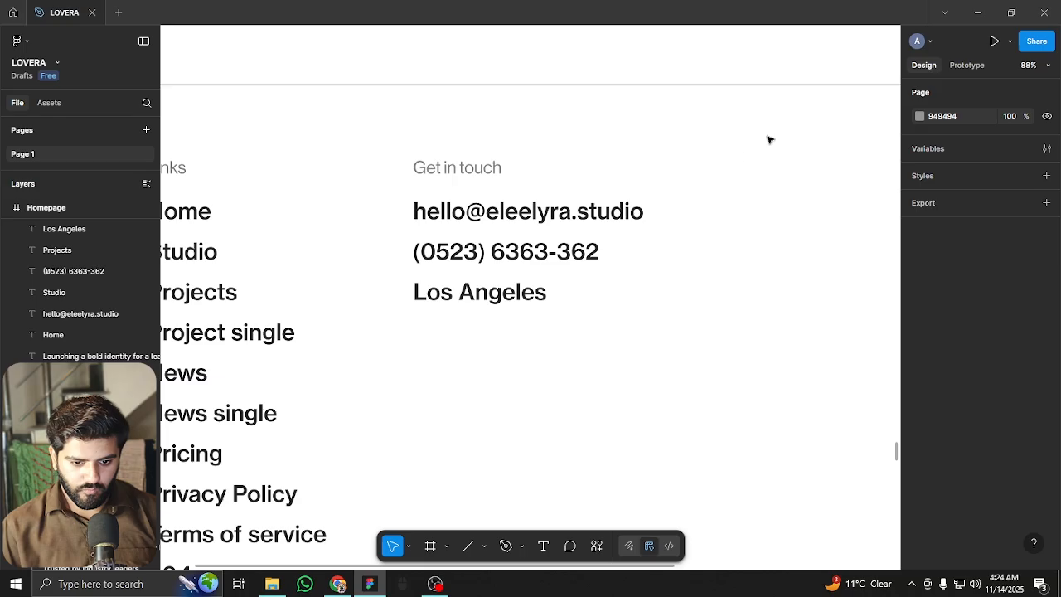
pyautogui.hotkey('ctrl', 'alt', 'p')
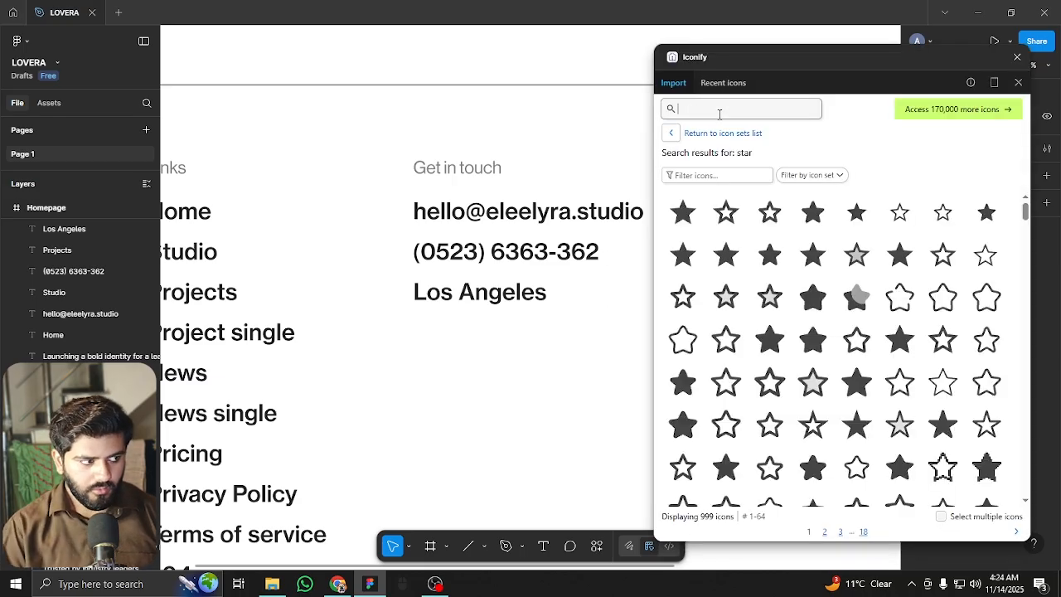
pyautogui.click(720, 114)
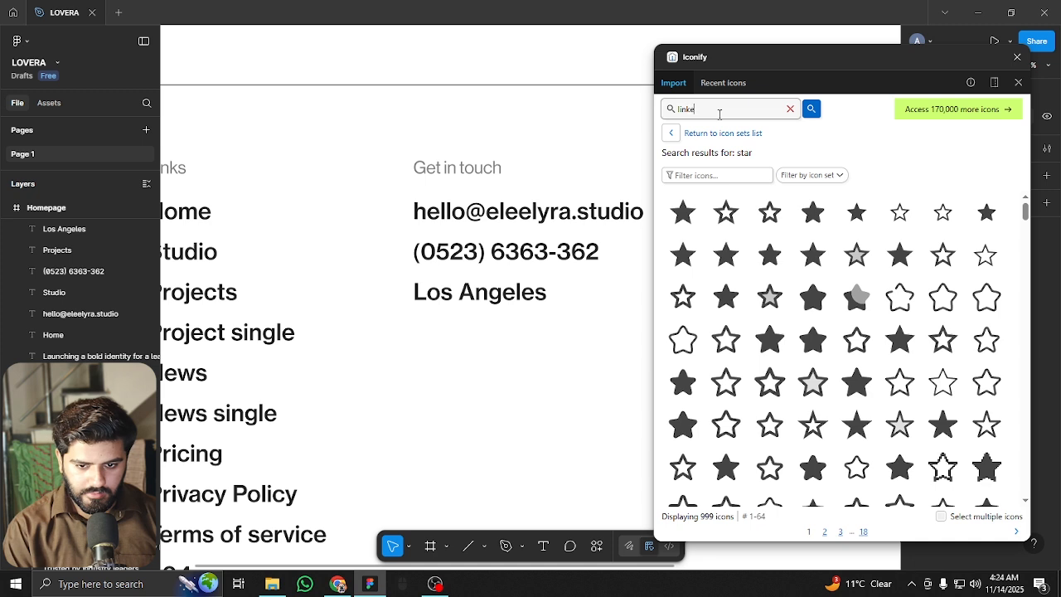
pyautogui.press('Return')
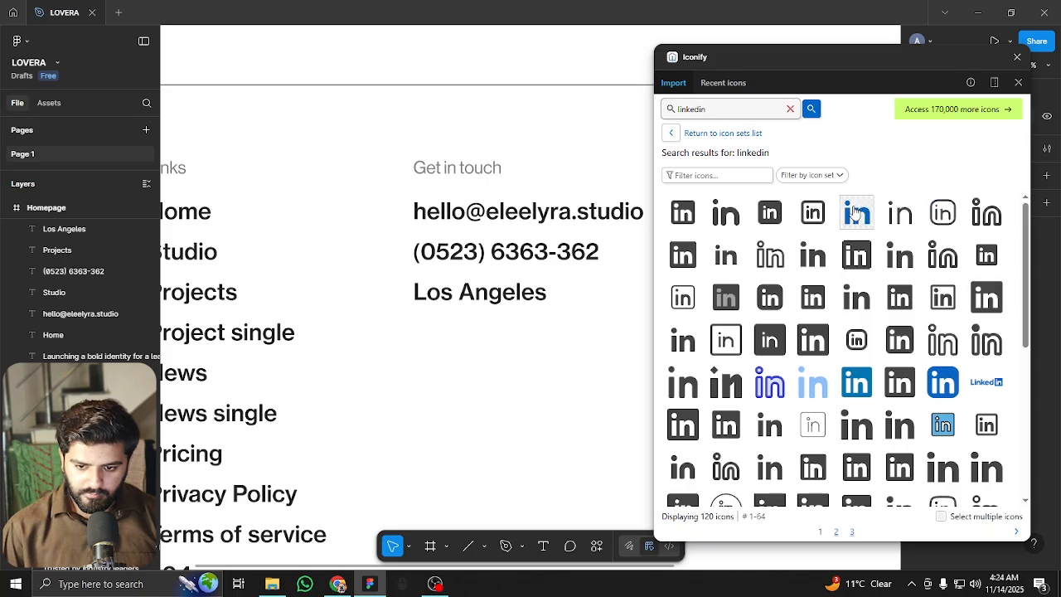
pyautogui.moveTo(816, 210); pyautogui.dragTo(474, 352)
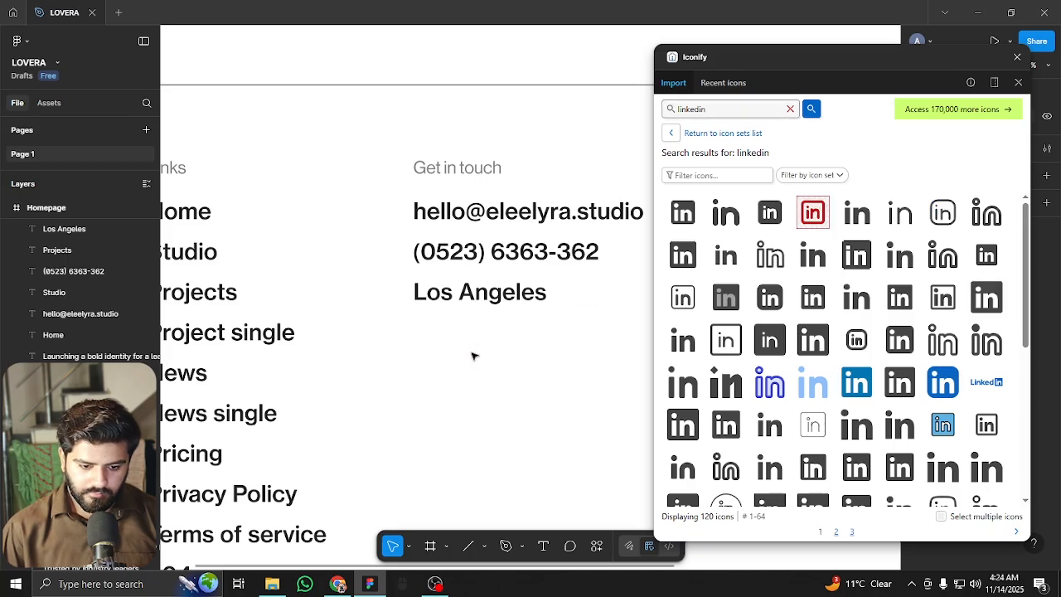
pyautogui.scroll(1, 476, 346)
pyautogui.scroll(1, 476, 346)
pyautogui.moveTo(479, 345); pyautogui.dragTo(378, 323)
# Make a row of three LinkedIn icons and replace the middle one with the bold X icon
pyautogui.click(714, 110)
pyautogui.hotkey('ctrl', 'a')
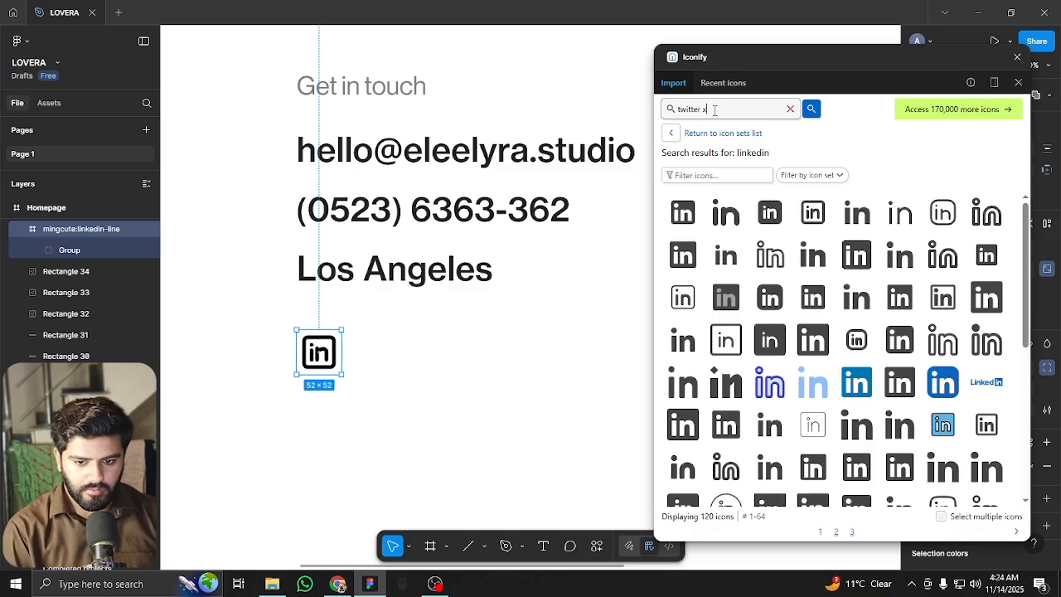
pyautogui.press('Return')
pyautogui.moveTo(768, 206); pyautogui.dragTo(446, 315)
pyautogui.press('Delete')
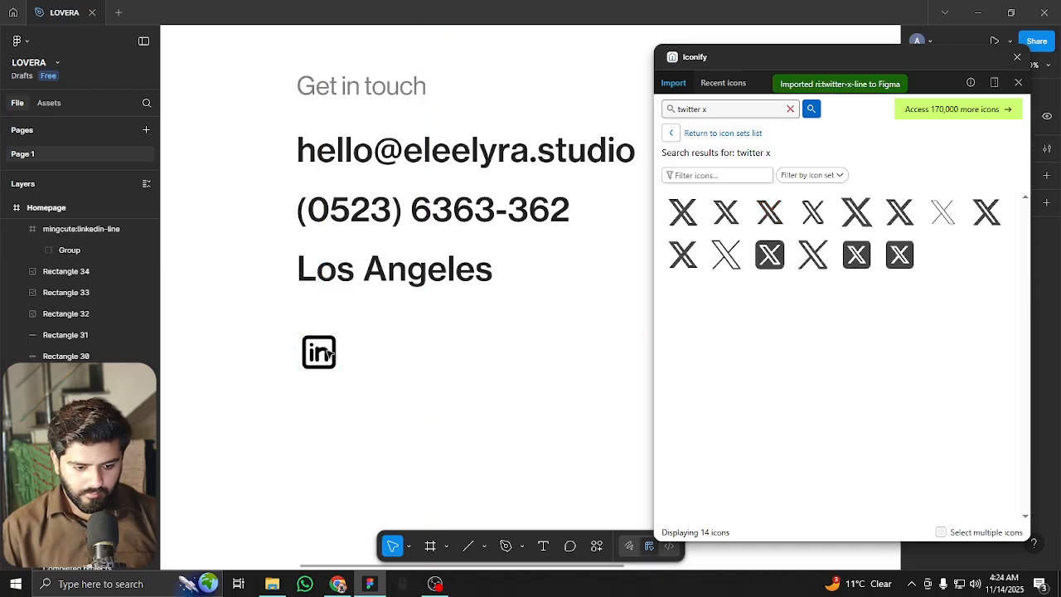
pyautogui.click(328, 354)
pyautogui.moveTo(329, 354); pyautogui.dragTo(380, 341)
pyautogui.hotkey('ctrl', 'd')
pyautogui.click(381, 352)
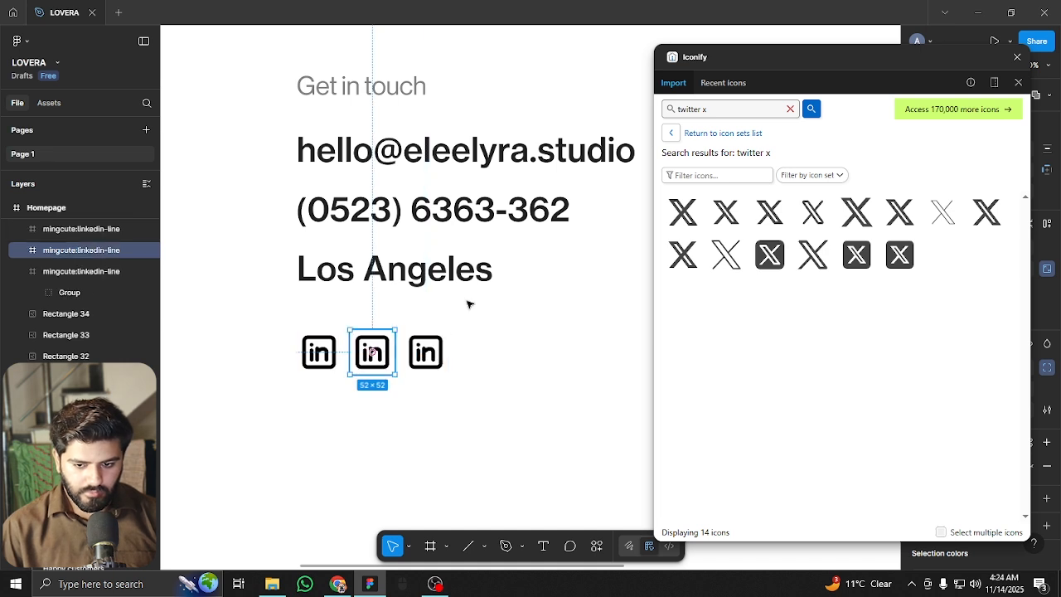
pyautogui.click(769, 212)
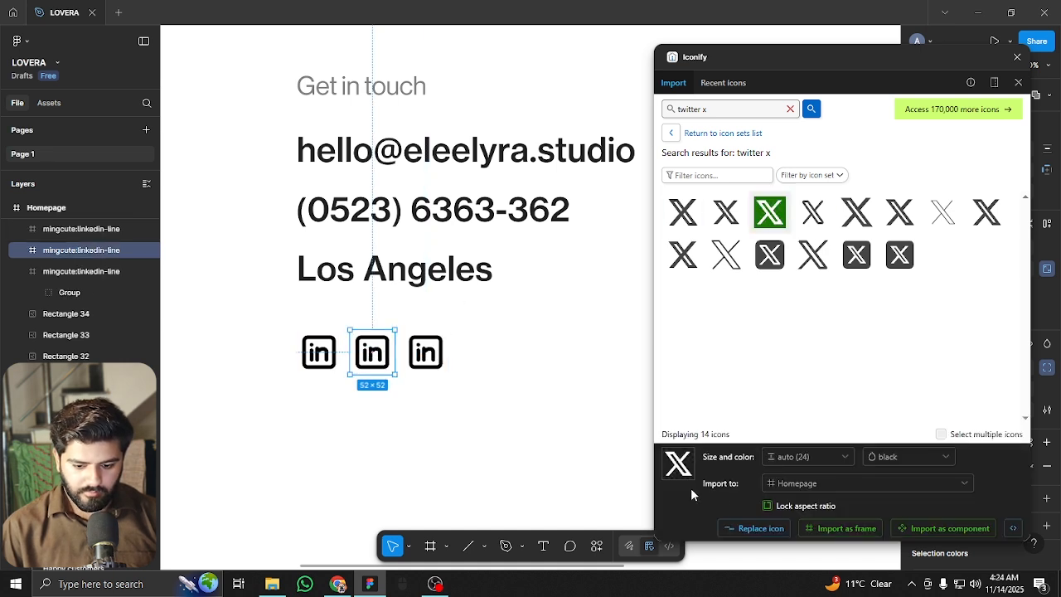
pyautogui.click(755, 533)
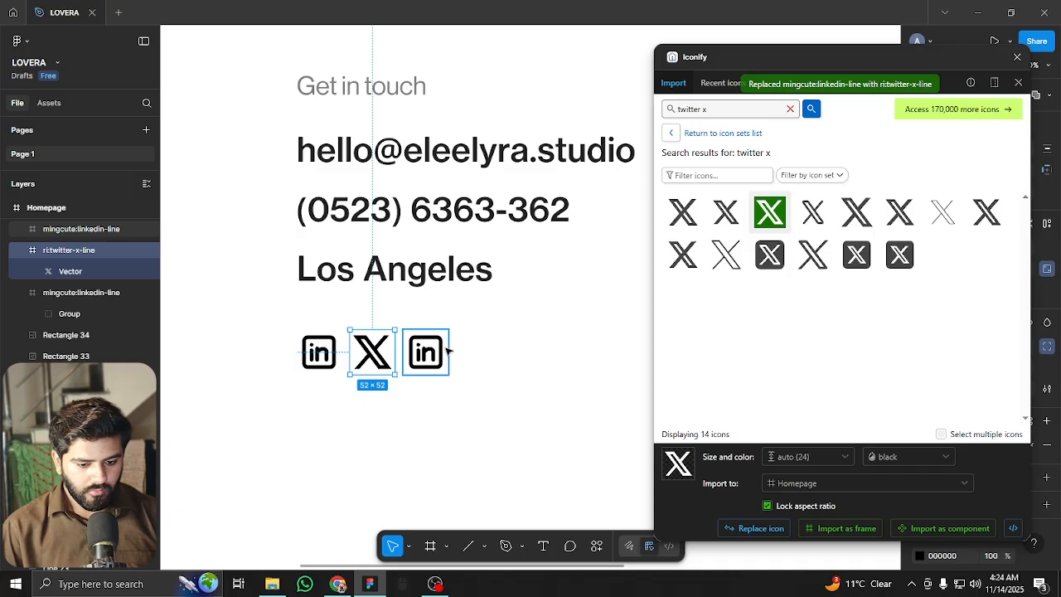
# Replace the right-hand icon with the first Instagram result and close the Iconify plugin
pyautogui.click(428, 352)
pyautogui.tripleClick(703, 108)
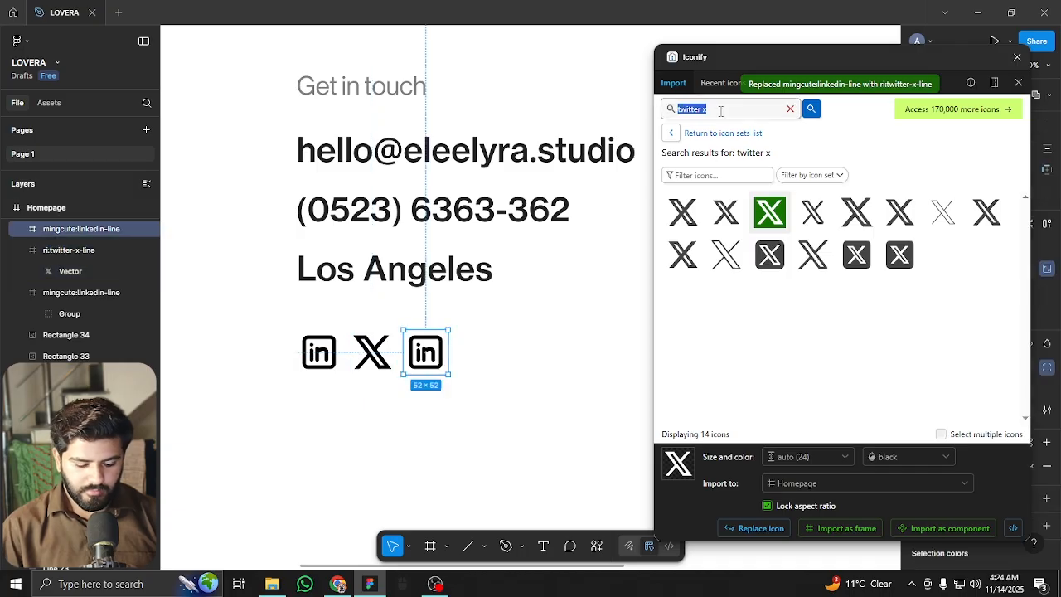
pyautogui.write('instagra')
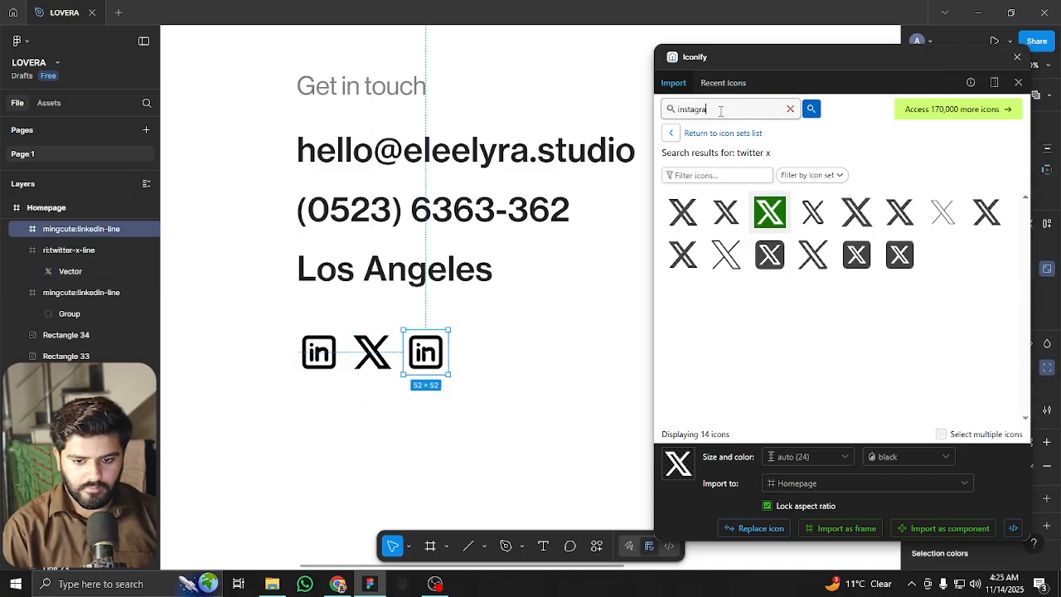
pyautogui.write('m')
pyautogui.press('Return')
pyautogui.click(683, 212)
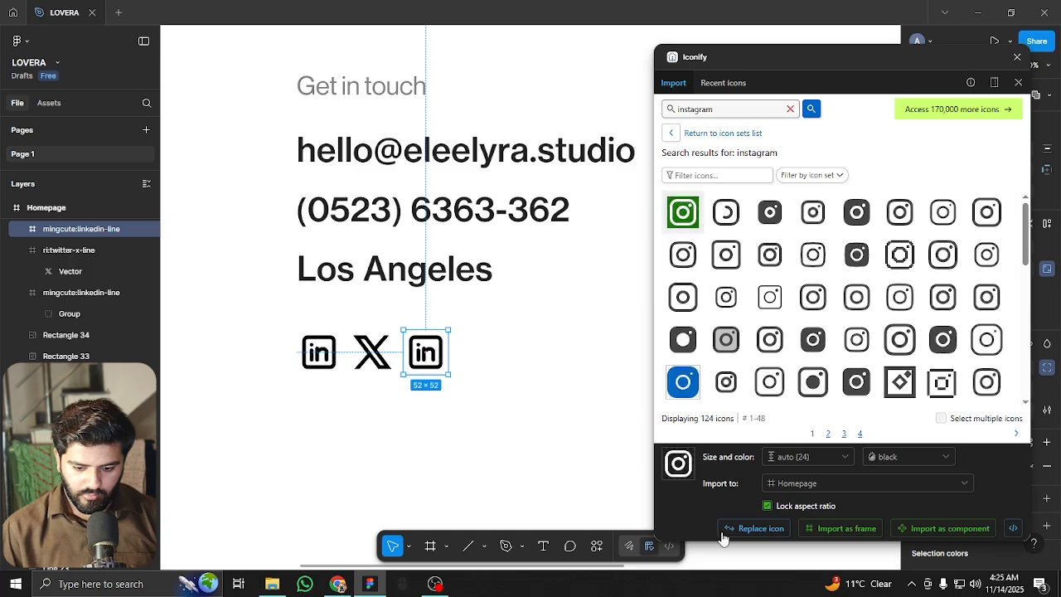
pyautogui.click(755, 528)
pyautogui.click(545, 407)
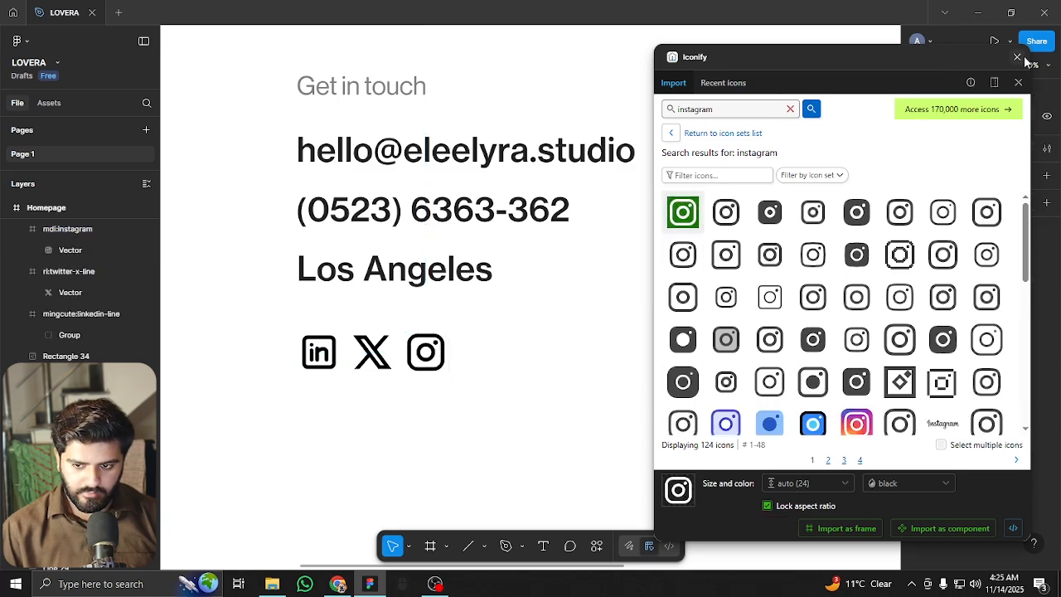
pyautogui.click(1018, 57)
# Scale the three social icons from 176×52 to 128×38, then copy the e-mail line to the right column
pyautogui.scroll(-5, 526, 319)
pyautogui.scroll(5, 523, 322)
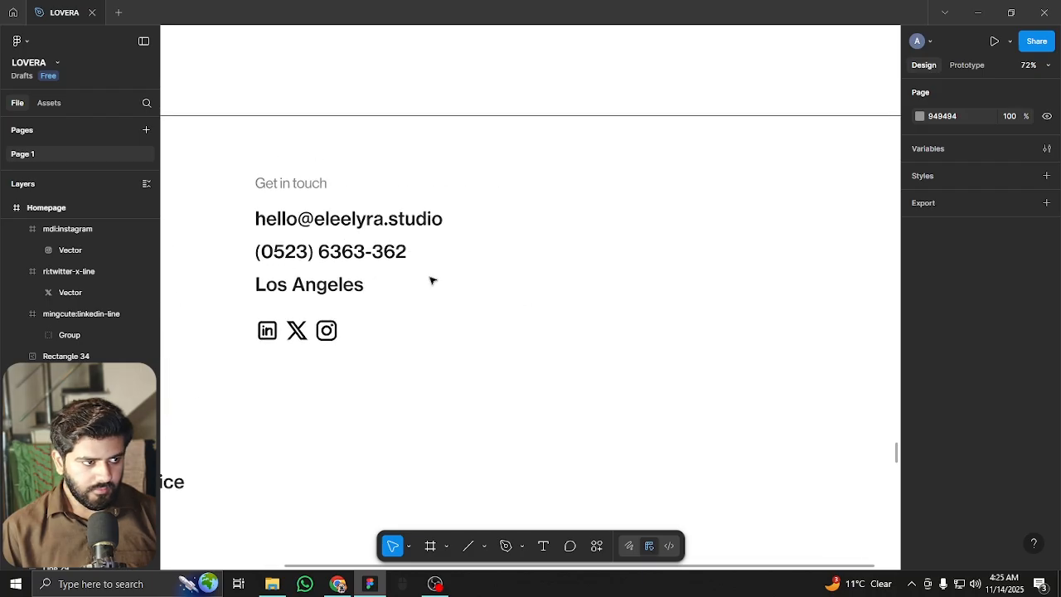
pyautogui.scroll(-3, 461, 281)
pyautogui.moveTo(299, 336); pyautogui.dragTo(369, 300)
pyautogui.scroll(5, 365, 303)
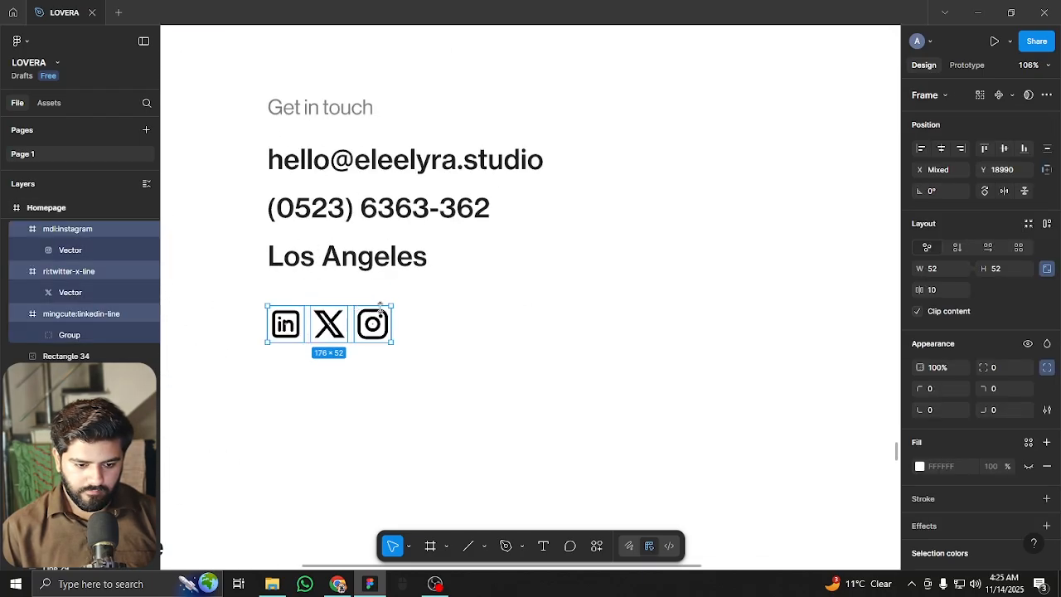
pyautogui.scroll(2, 369, 304)
pyautogui.moveTo(385, 306); pyautogui.dragTo(322, 342)
pyautogui.scroll(-5, 323, 342)
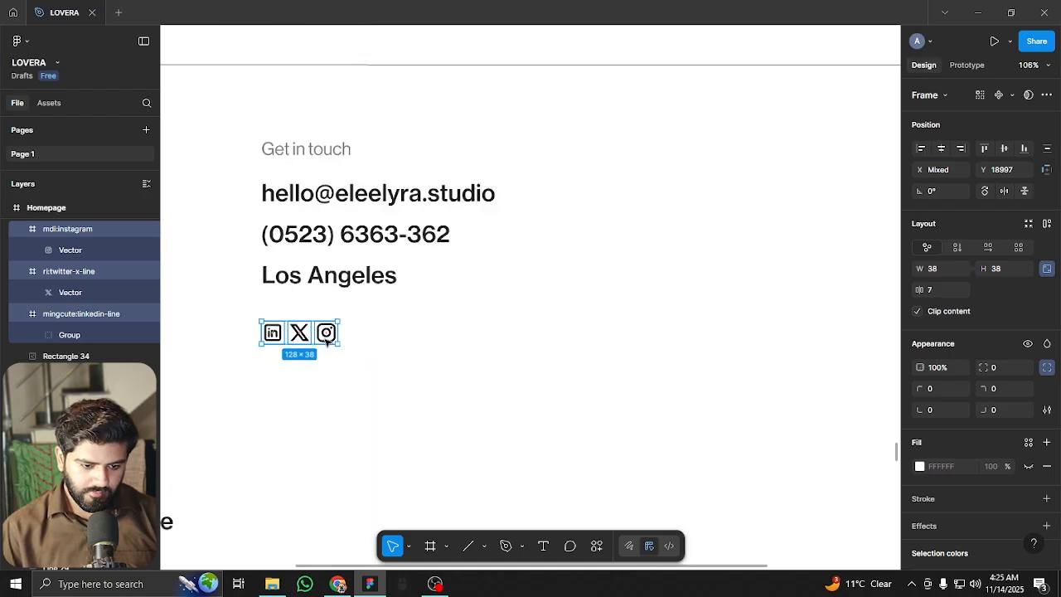
pyautogui.click(484, 322)
pyautogui.moveTo(506, 322); pyautogui.dragTo(480, 392)
pyautogui.moveTo(311, 350); pyautogui.dragTo(685, 318)
# Retype the copied email text as 'Subscribe' and set its font size to 60
pyautogui.press('Return')
pyautogui.write('Subscribe')
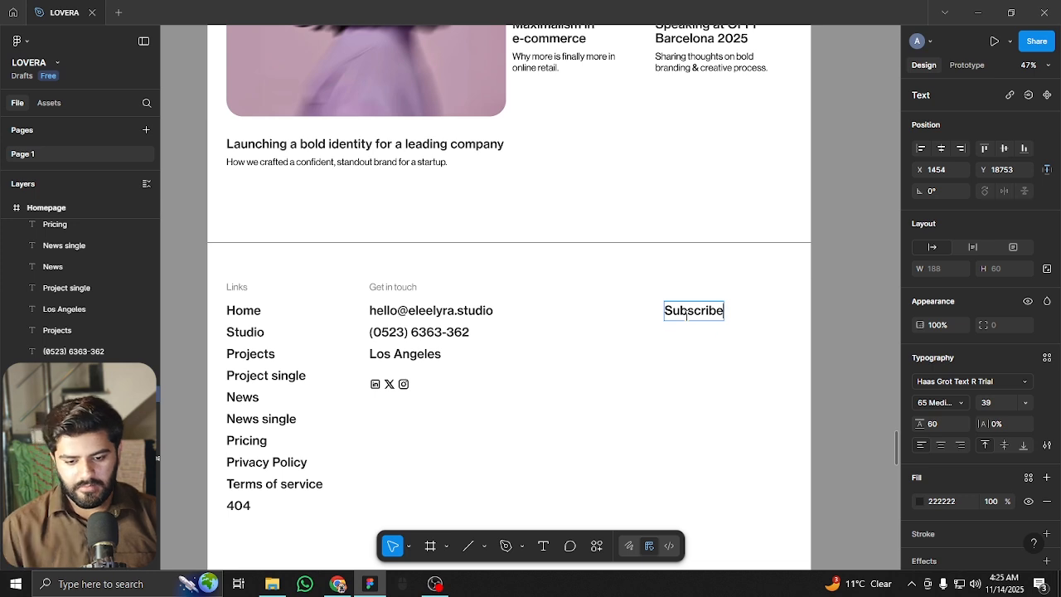
pyautogui.press('Escape')
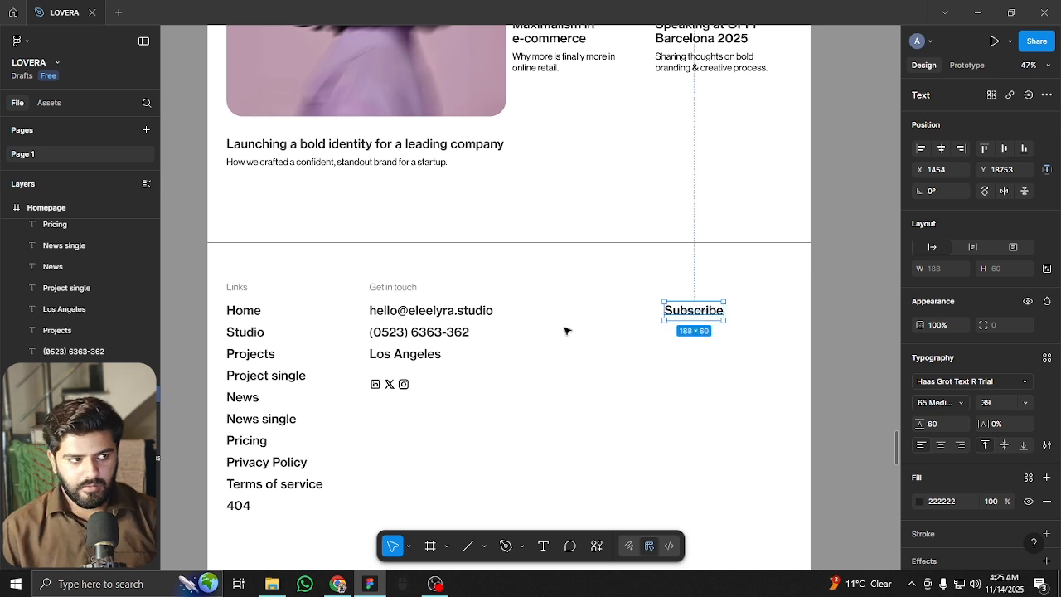
pyautogui.click(997, 404)
pyautogui.write('59')
pyautogui.press('Return')
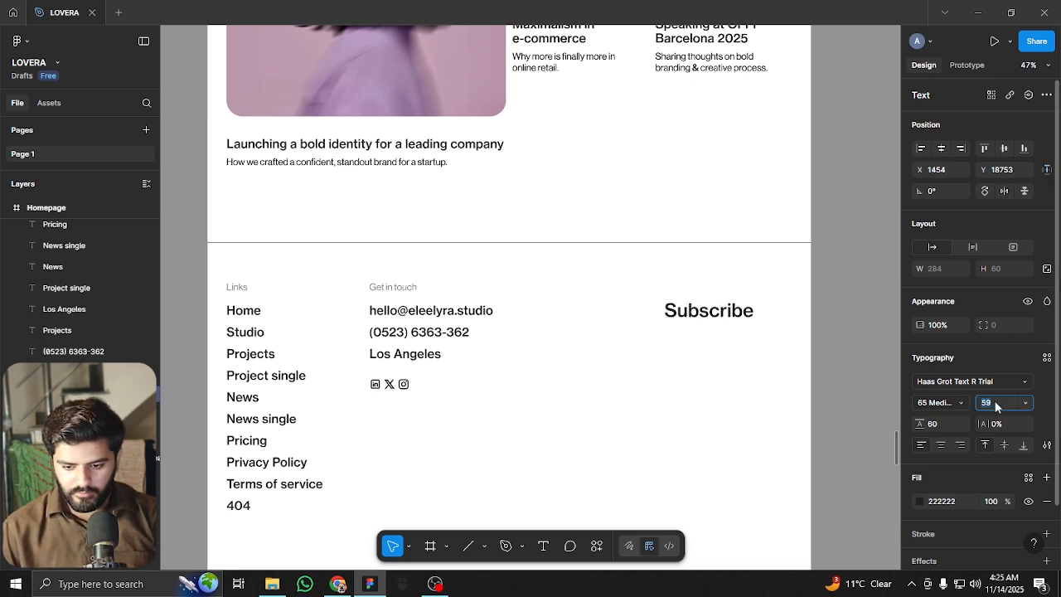
pyautogui.press('Up')
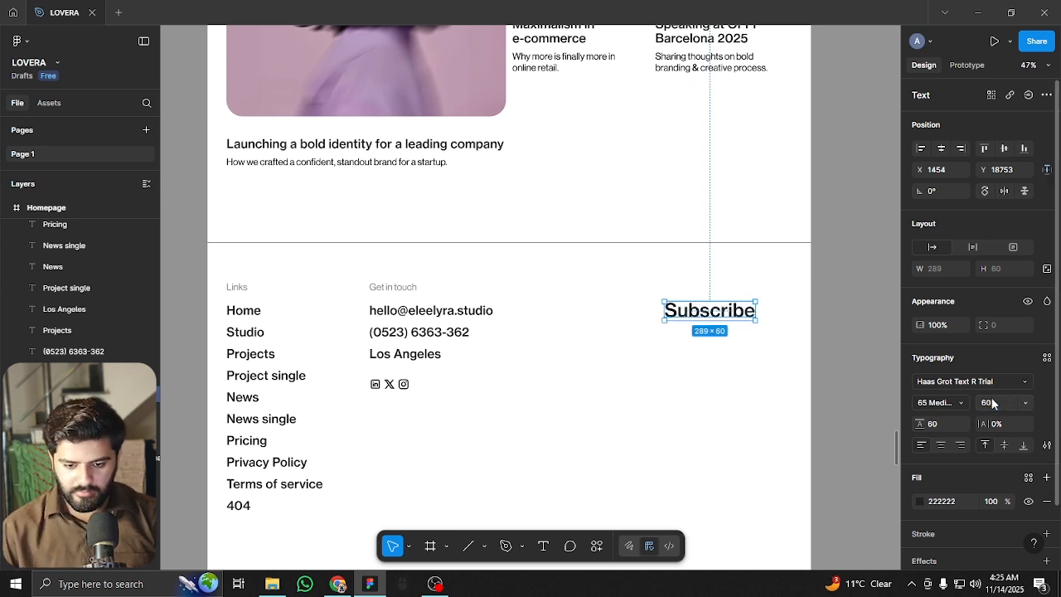
# Align the Subscribe heading with the Get in touch row using the layout grid
pyautogui.hotkey('ctrl', 'shift', '4')
pyautogui.scroll(2, 731, 314)
pyautogui.moveTo(731, 313); pyautogui.dragTo(682, 280)
pyautogui.scroll(-1, 340, 397)
pyautogui.hscroll(-1, 340, 398)
# Copy the Get in touch label under Subscribe at 100% opacity and paste in the newsletter sentence
pyautogui.click(352, 259)
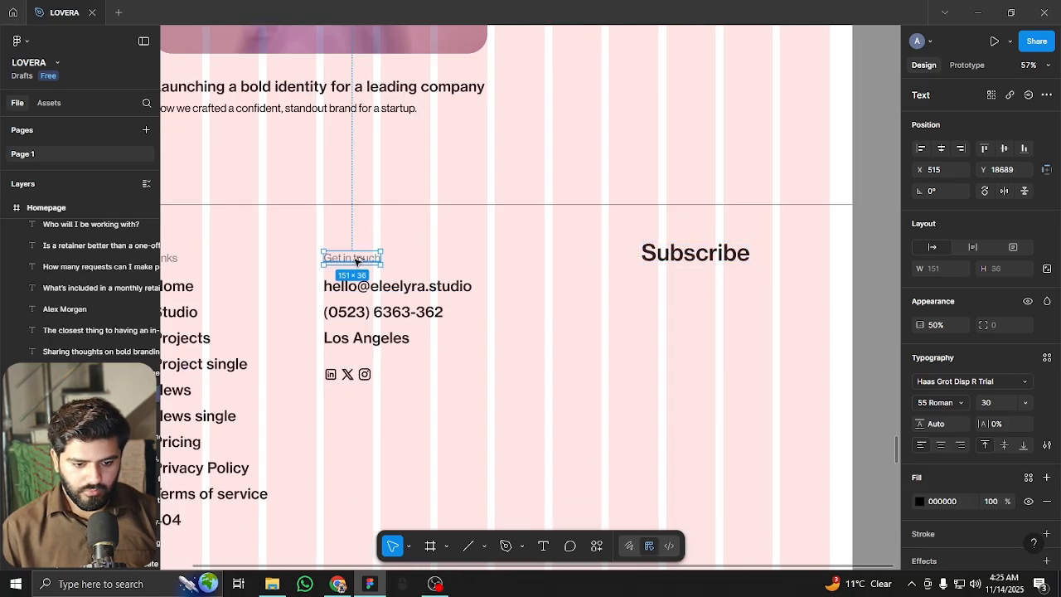
pyautogui.moveTo(357, 258); pyautogui.dragTo(690, 299)
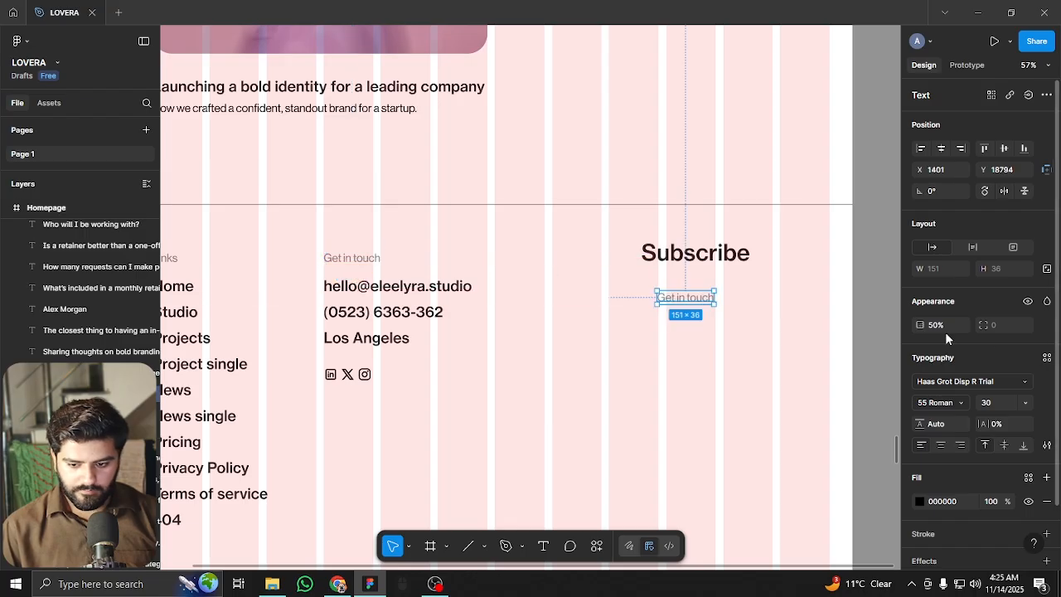
pyautogui.write('100')
pyautogui.press('Return')
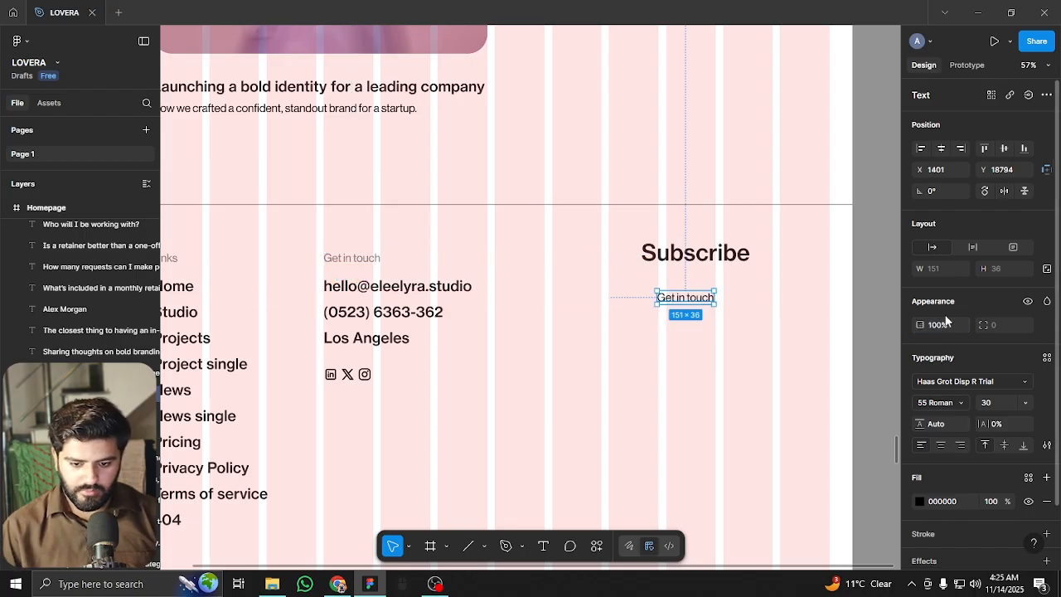
pyautogui.doubleClick(696, 298)
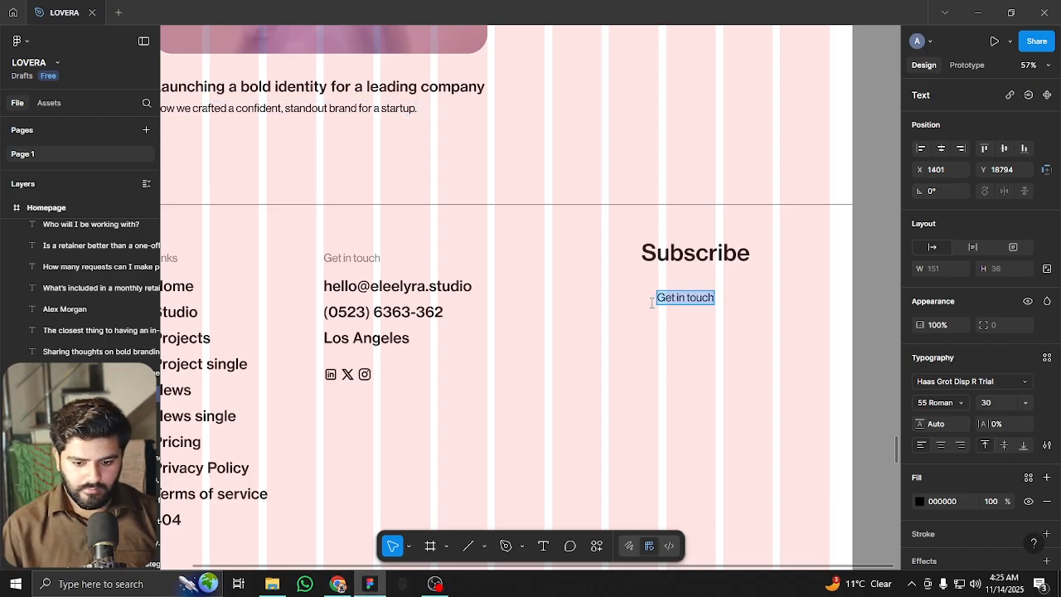
pyautogui.hotkey('ctrl', 'v')
# Align the newsletter text under Subscribe and narrow it to wrap onto two lines
pyautogui.moveTo(698, 303); pyautogui.dragTo(682, 301)
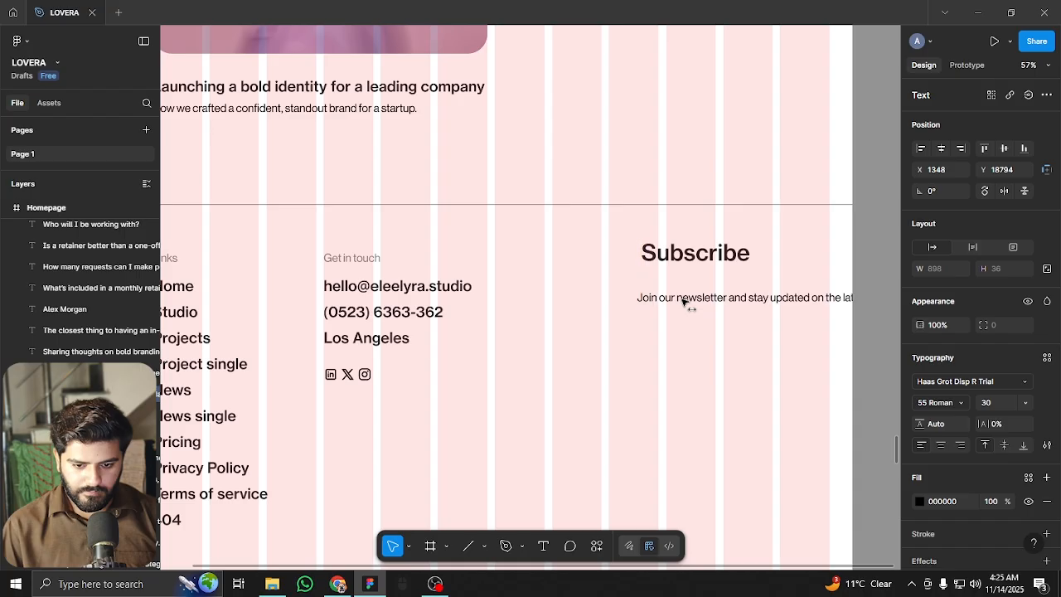
pyautogui.hscroll(5, 737, 303)
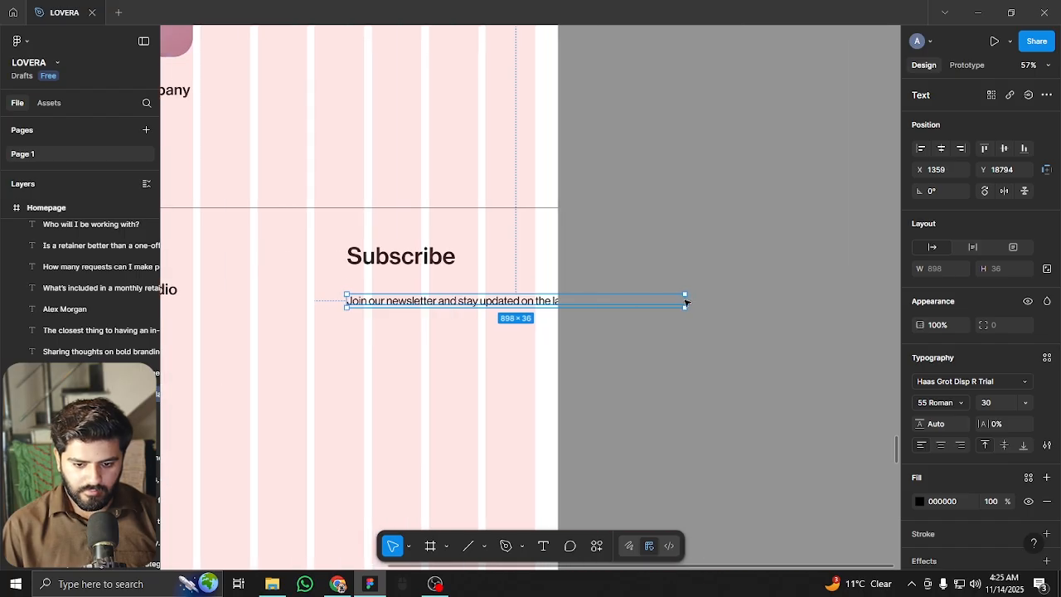
pyautogui.click(690, 302)
pyautogui.click(508, 304)
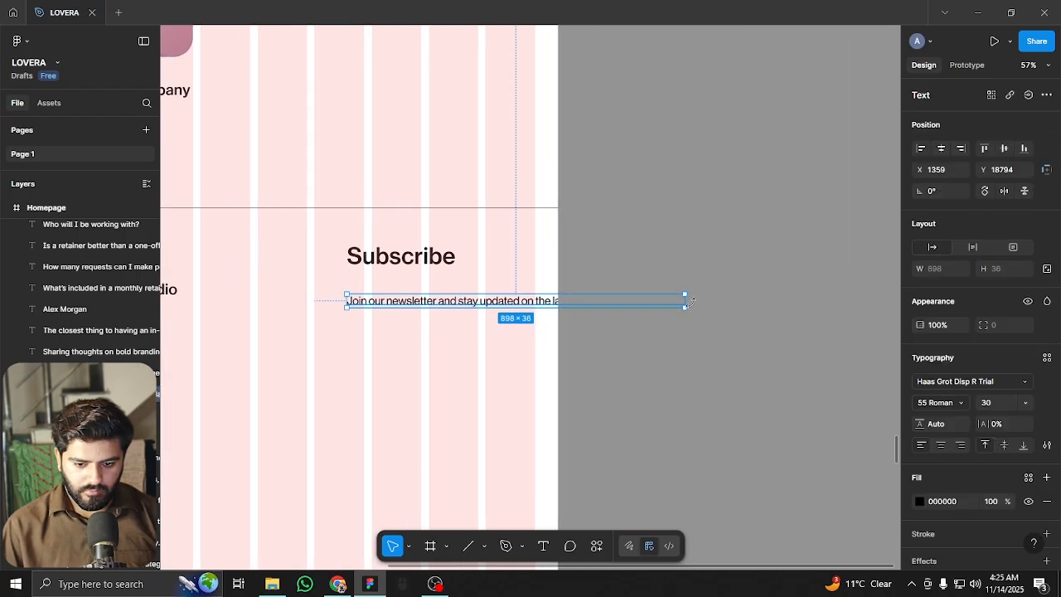
pyautogui.moveTo(688, 303); pyautogui.dragTo(481, 282)
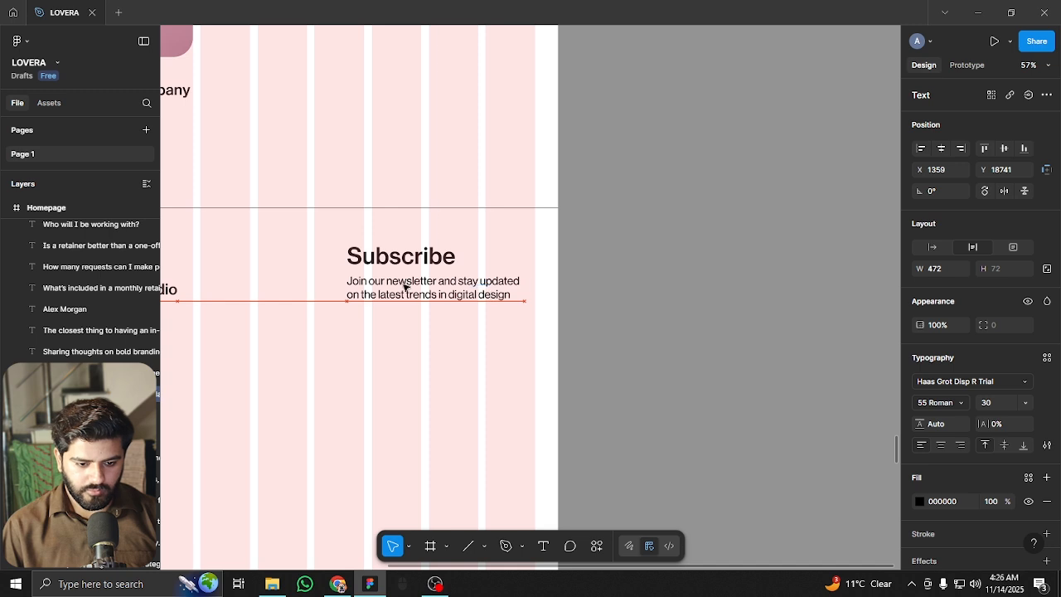
pyautogui.scroll(5, 398, 281)
pyautogui.press('Escape')
pyautogui.hotkey('shift', 'g')
pyautogui.scroll(-5, 581, 232)
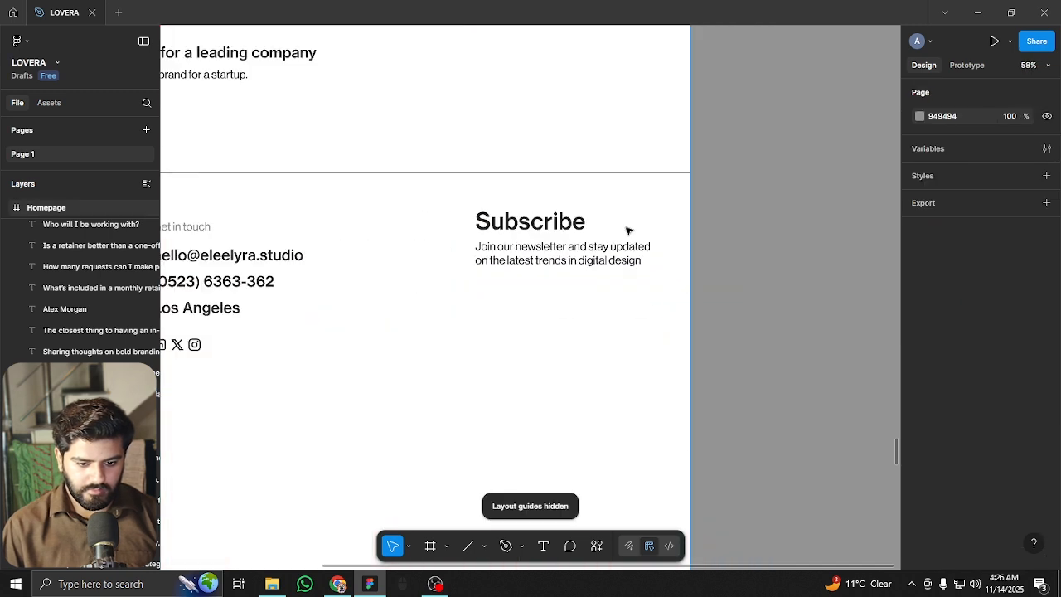
pyautogui.scroll(-3, 521, 315)
pyautogui.scroll(5, 568, 235)
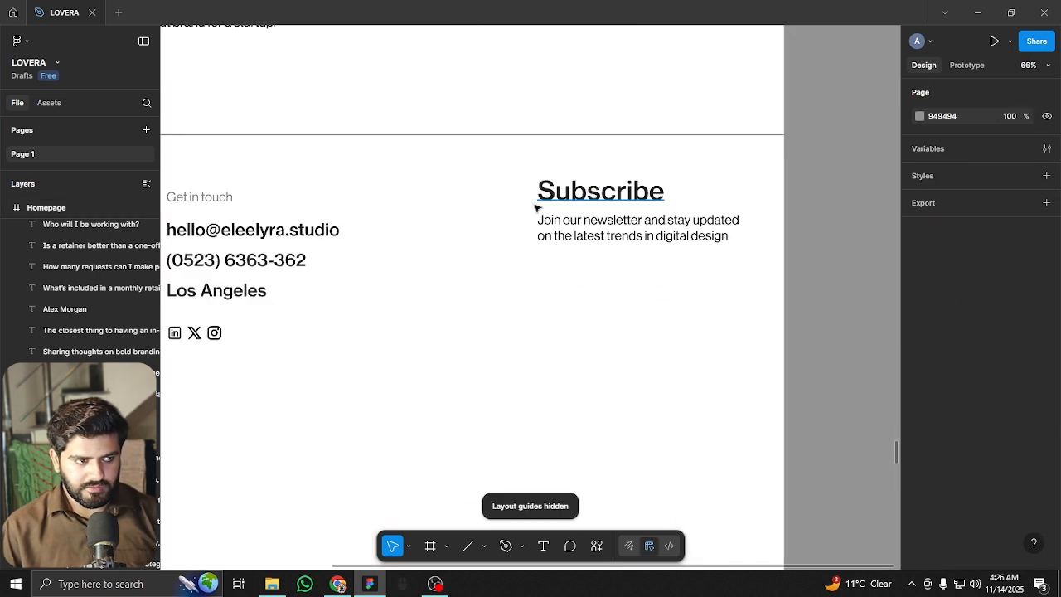
pyautogui.click(470, 546)
pyautogui.scroll(3, 687, 276)
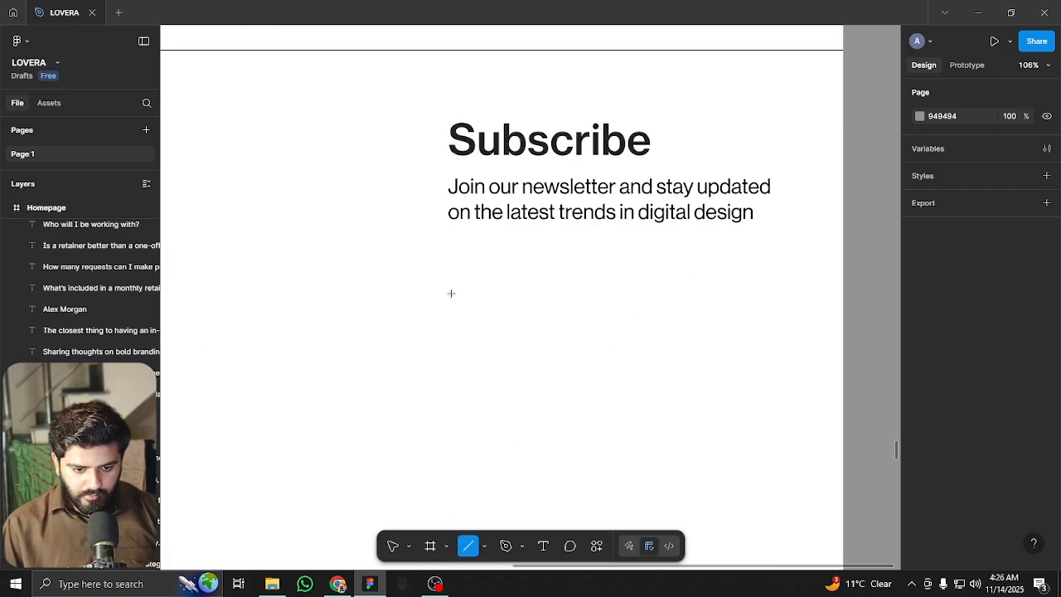
# Draw a horizontal underline below the newsletter text, aligned with Subscribe's left edge
pyautogui.hotkey('ctrl', 'shift', '4')
pyautogui.moveTo(451, 294)
pyautogui.mouseDown()
pyautogui.moveTo(763, 289)
pyautogui.moveTo(727, 288)
pyautogui.moveTo(755, 289)
pyautogui.moveTo(739, 288)
pyautogui.mouseUp()
pyautogui.moveTo(470, 297)
pyautogui.mouseDown()
pyautogui.moveTo(481, 298)
pyautogui.moveTo(470, 295)
pyautogui.mouseUp()
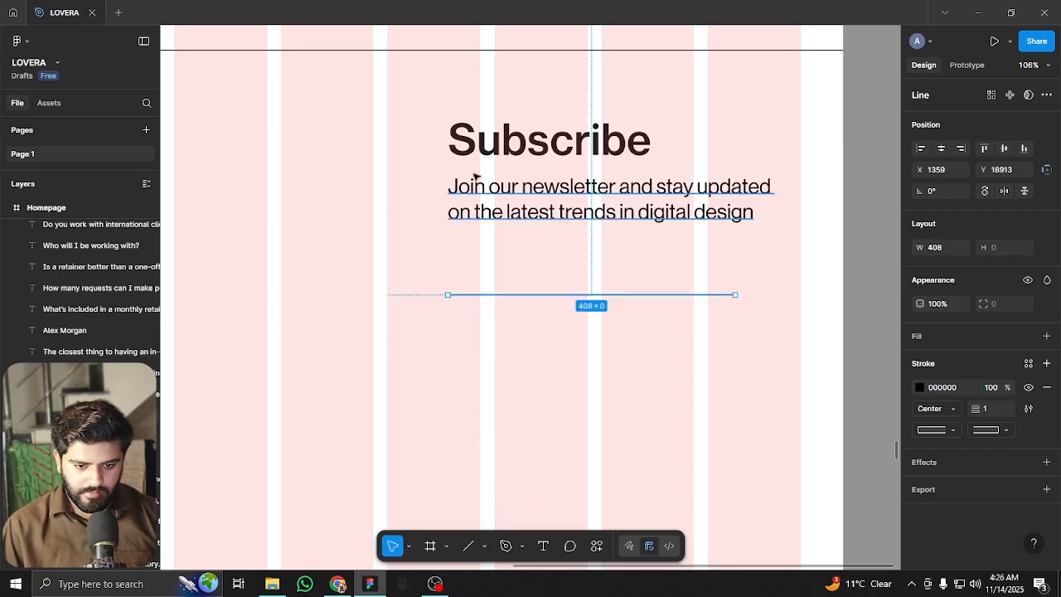
pyautogui.scroll(4, 475, 179)
pyautogui.click(503, 199)
pyautogui.moveTo(499, 202); pyautogui.dragTo(493, 302)
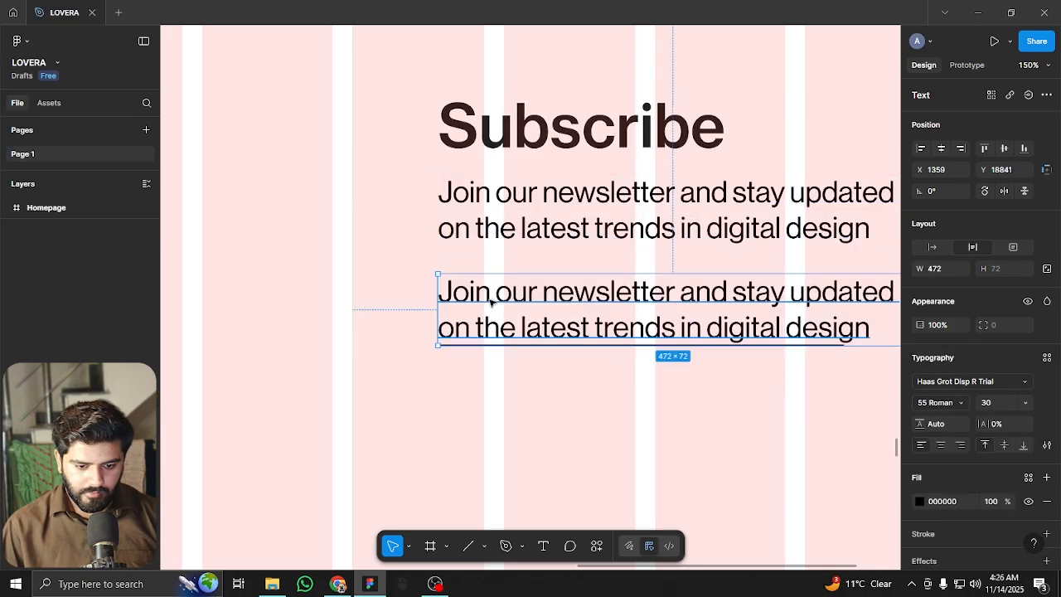
pyautogui.hotkey('ctrl', 'z')
pyautogui.scroll(-6, 615, 270)
# Copy the Get in touch label above the line, retype it as 'E-mail', and enlarge its font
pyautogui.click(278, 225)
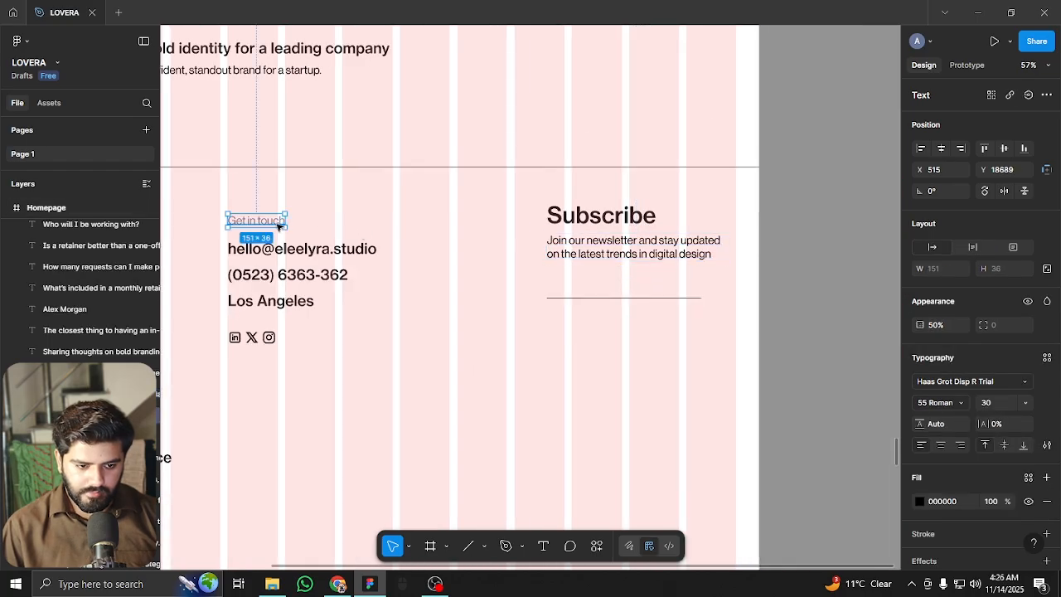
pyautogui.moveTo(264, 220); pyautogui.dragTo(590, 290)
pyautogui.scroll(6, 590, 290)
pyautogui.doubleClick(574, 287)
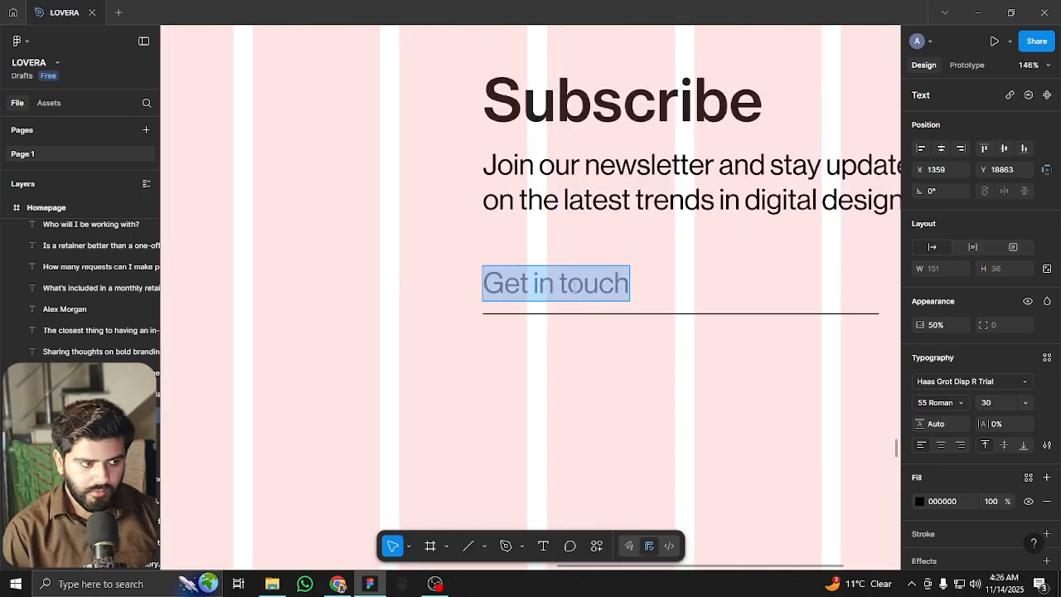
pyautogui.write('E-mail')
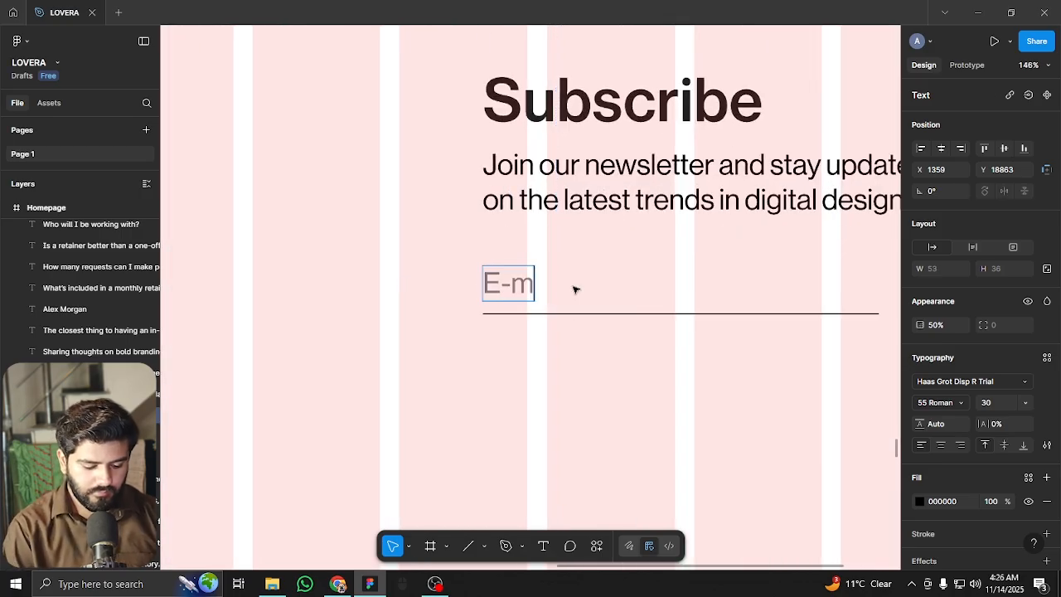
pyautogui.press('Escape')
pyautogui.click(1000, 402)
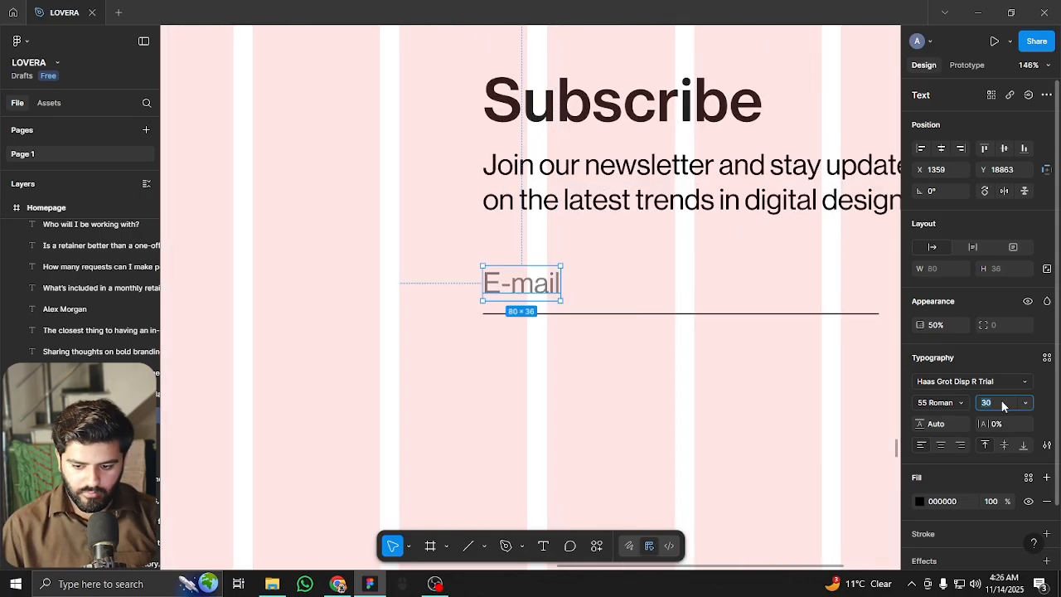
pyautogui.write('20')
pyautogui.press('Return')
pyautogui.write('2')
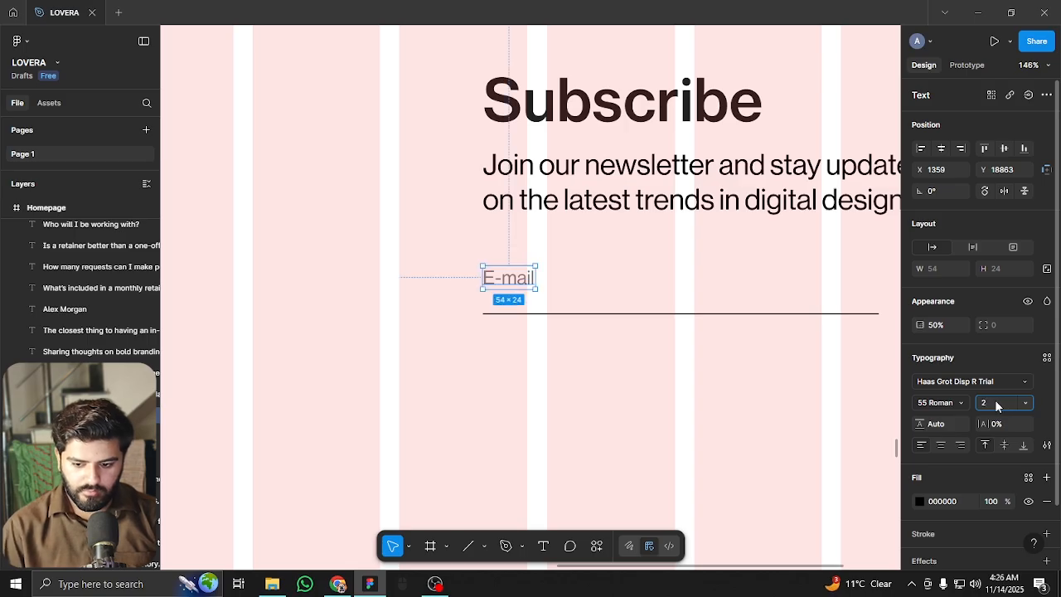
pyautogui.write('8')
pyautogui.press('Return')
# Hide the grid and nudge the E-mail placeholder down onto the underline
pyautogui.click(707, 373)
pyautogui.hotkey('ctrl', 'shift', '4')
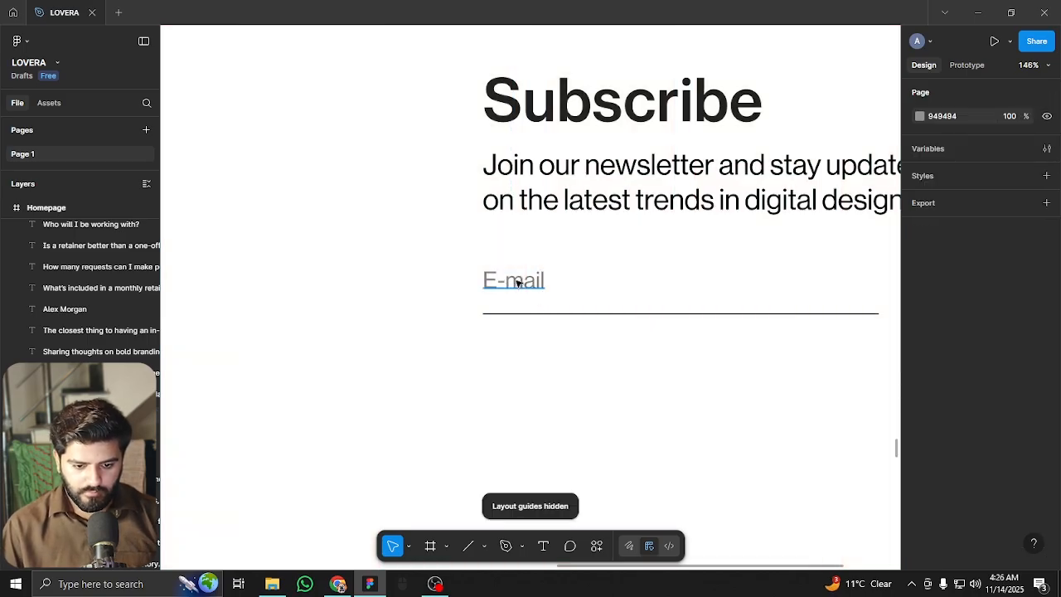
pyautogui.click(516, 283)
pyautogui.press('Down')
pyautogui.press('Down')
pyautogui.press('Down')
pyautogui.press('Down')
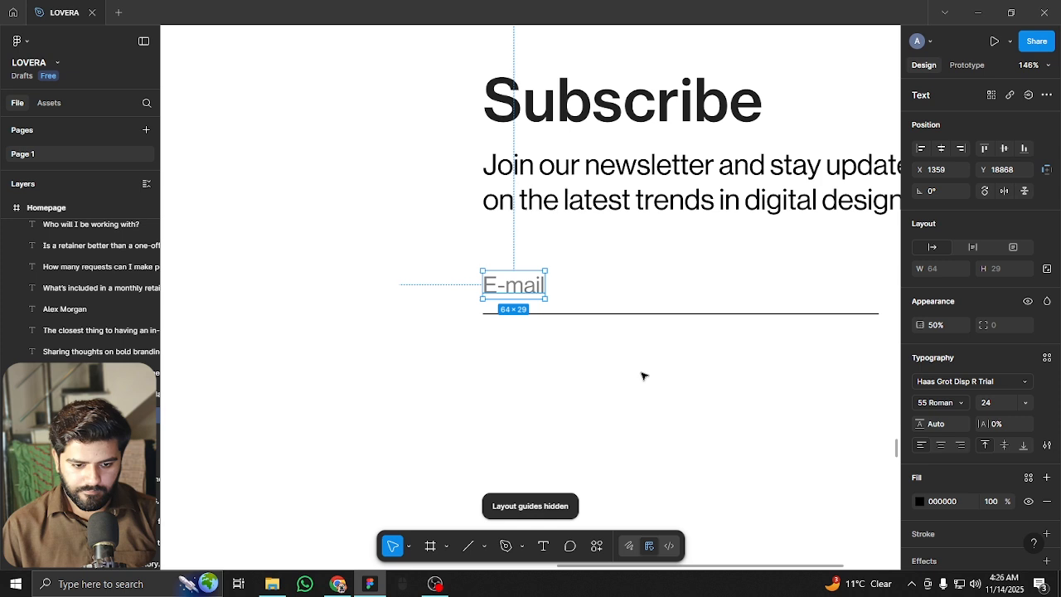
pyautogui.click(718, 356)
pyautogui.moveTo(718, 357); pyautogui.dragTo(491, 339)
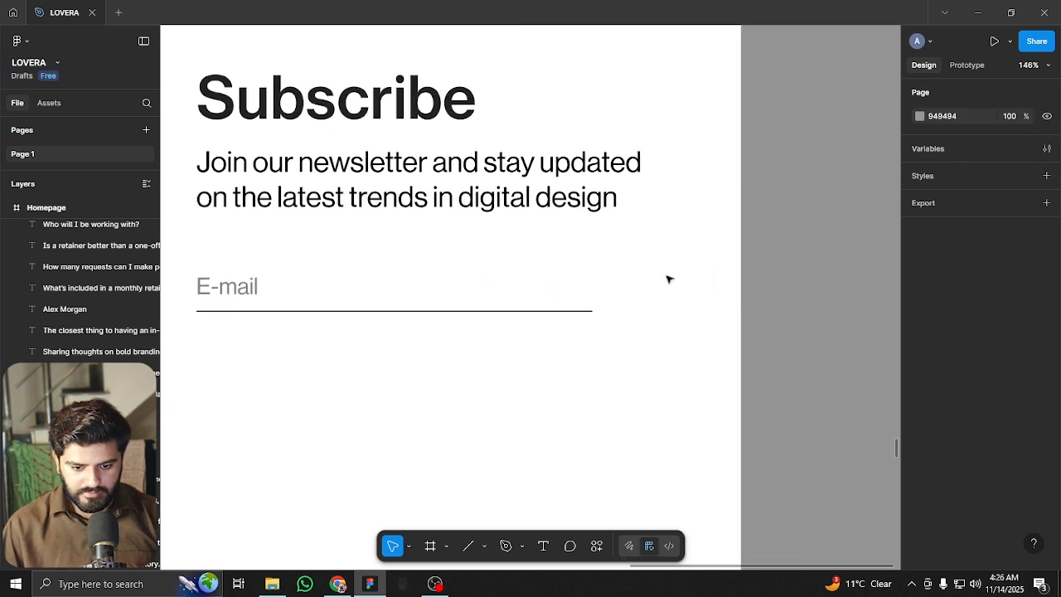
pyautogui.scroll(3, 677, 277)
# Draw a small rectangle past the E-mail underline with corner radius 50 and black fill
pyautogui.click(484, 546)
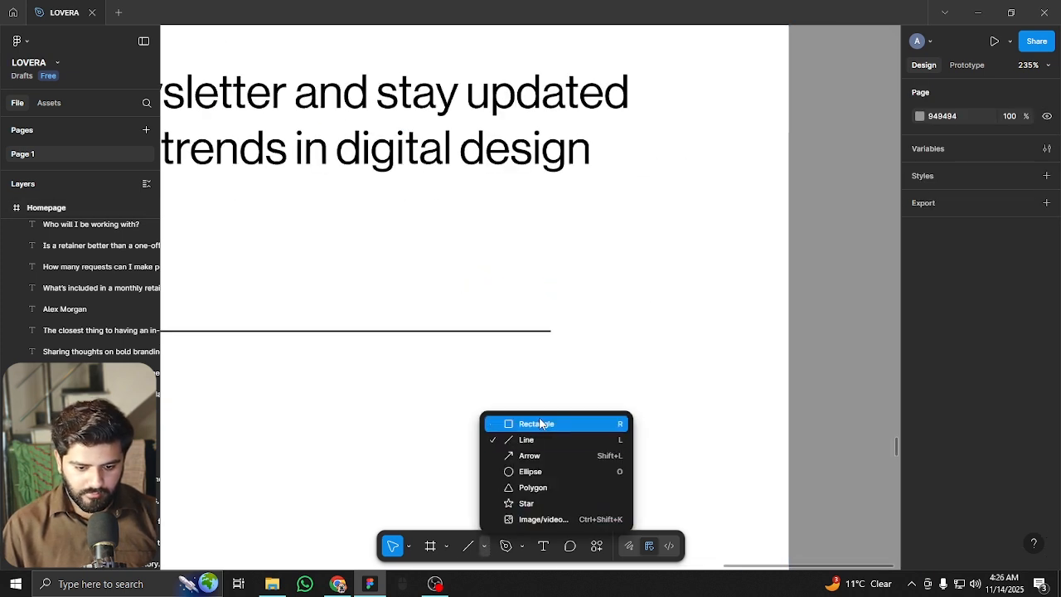
pyautogui.click(539, 424)
pyautogui.moveTo(561, 290); pyautogui.dragTo(644, 331)
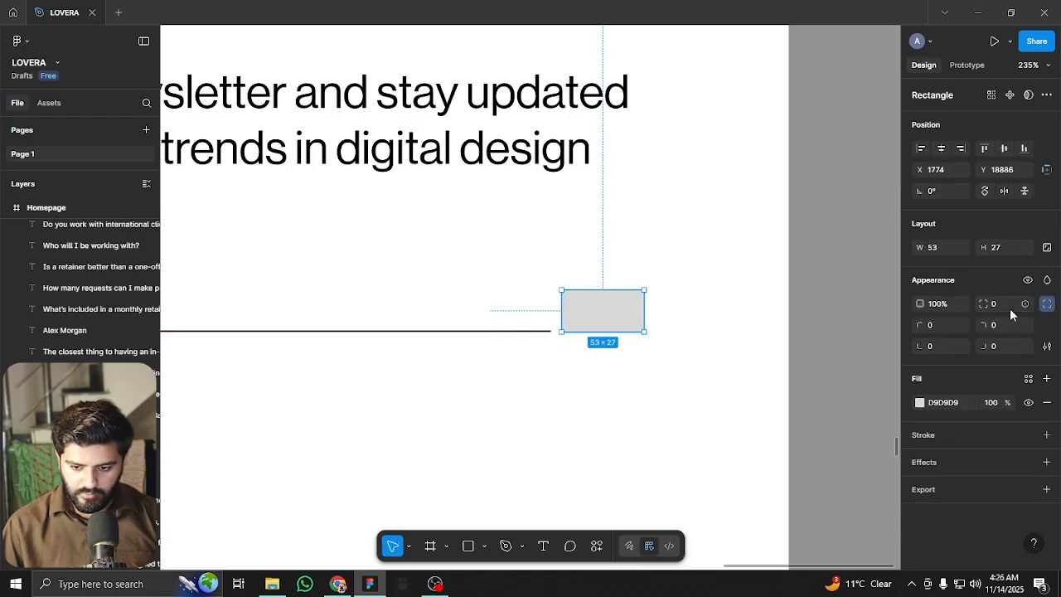
pyautogui.write('50')
pyautogui.press('Return')
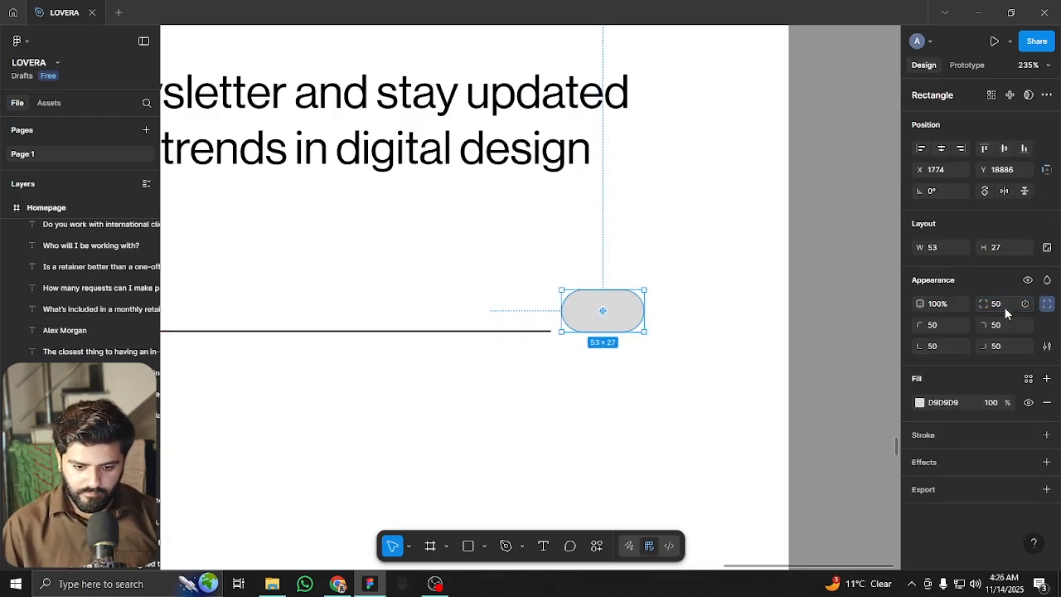
pyautogui.click(919, 402)
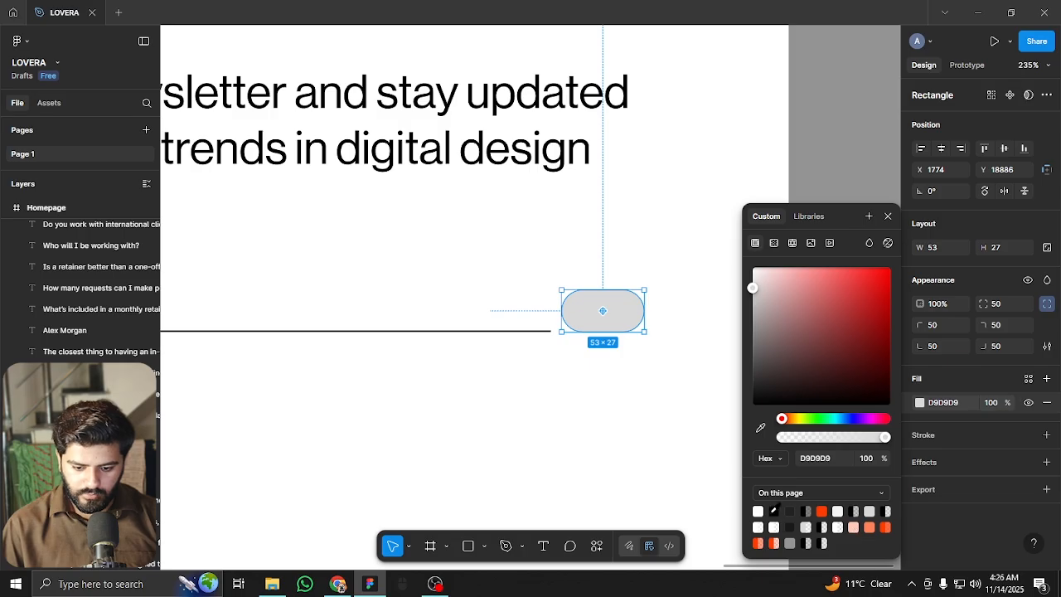
pyautogui.click(773, 510)
pyautogui.click(635, 464)
# Insert an up-arrow icon from the Iconify plugin beside the pill
pyautogui.click(599, 546)
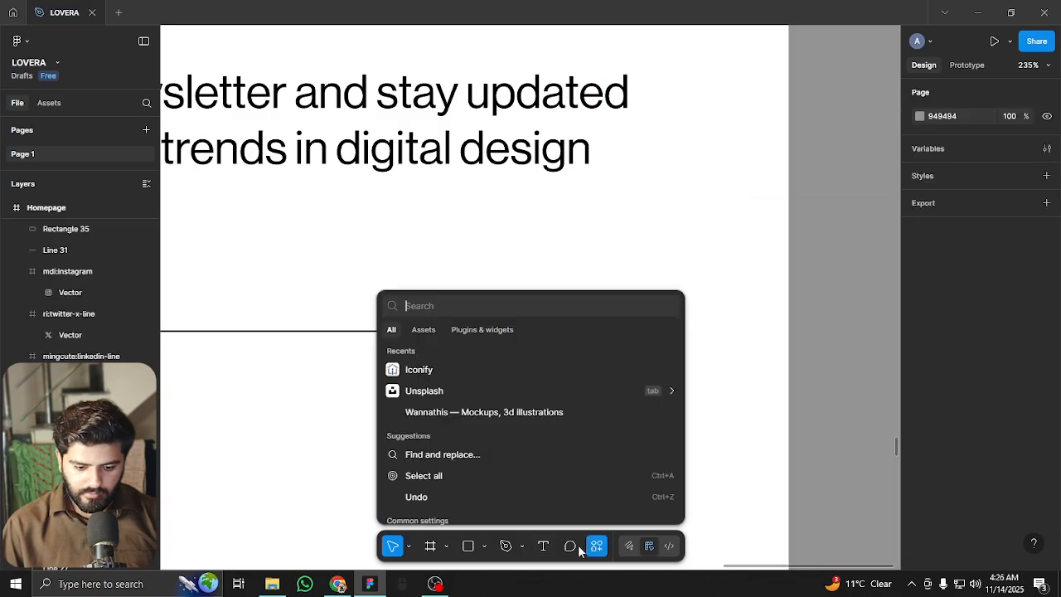
pyautogui.click(403, 371)
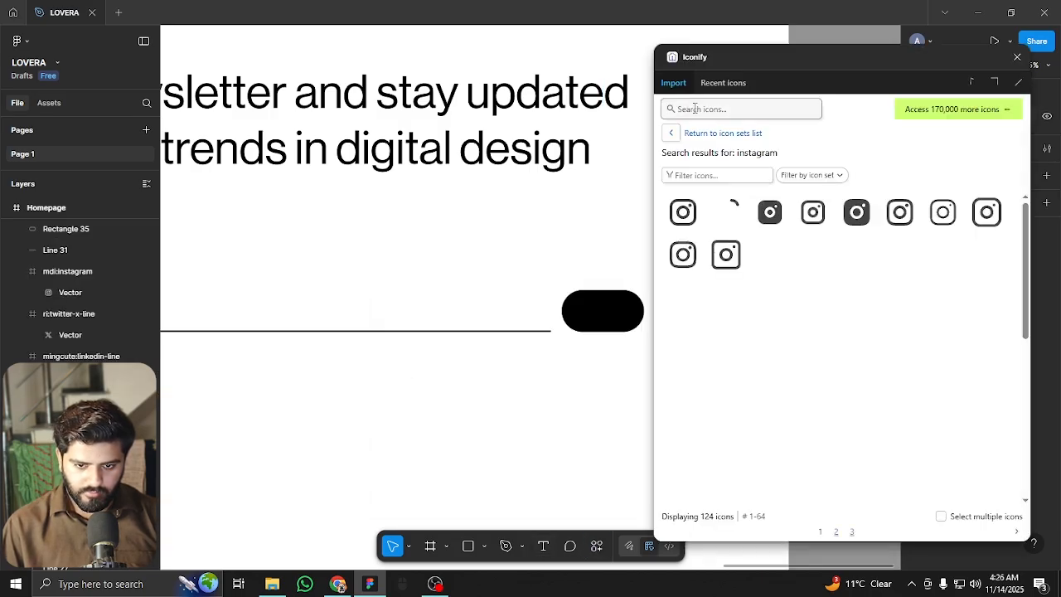
pyautogui.click(701, 109)
pyautogui.write('arrow')
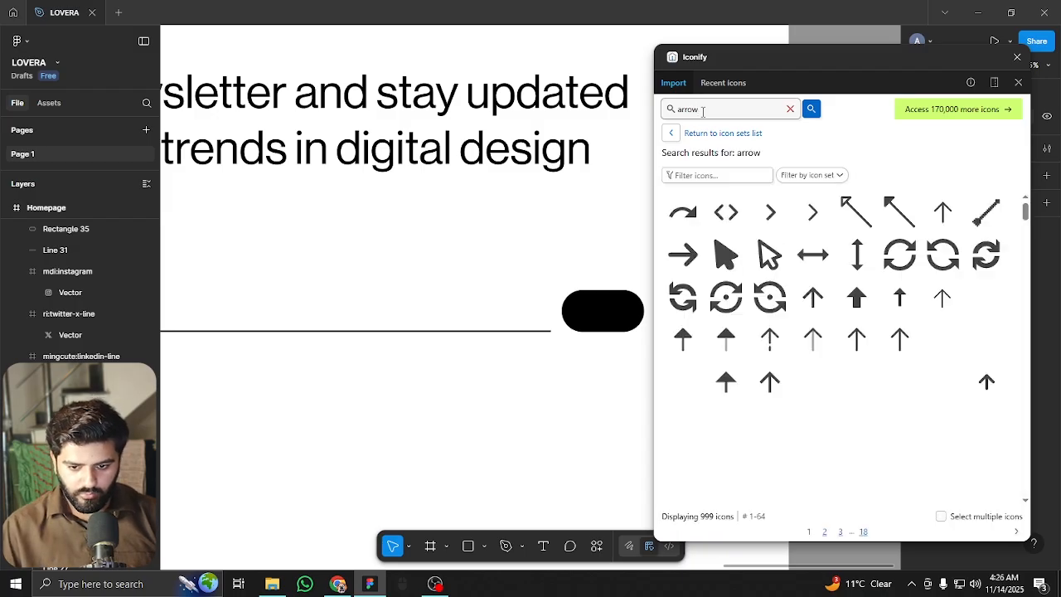
pyautogui.moveTo(856, 336); pyautogui.dragTo(502, 273)
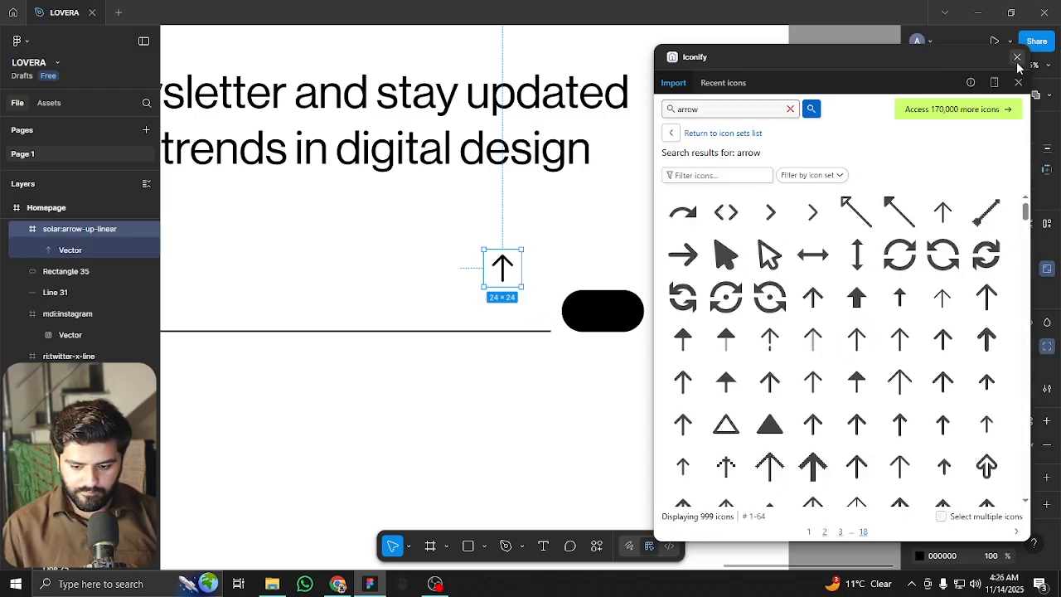
pyautogui.click(1017, 58)
# Make the arrow white, rotate it to point right, and center it on the pill
pyautogui.scroll(-5, 915, 460)
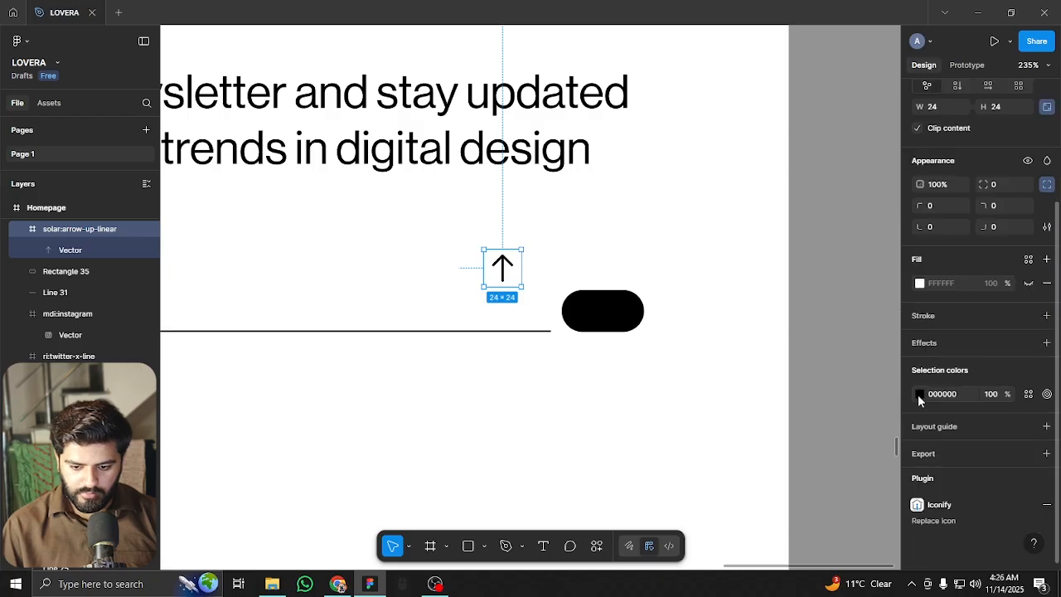
pyautogui.click(919, 395)
pyautogui.moveTo(761, 382); pyautogui.dragTo(754, 268)
pyautogui.click(639, 246)
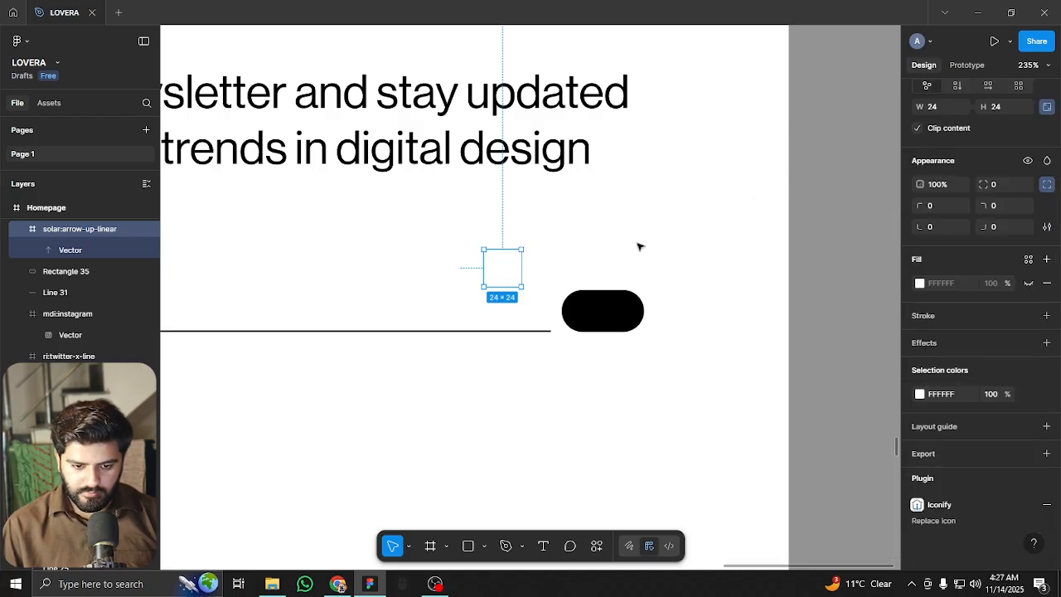
pyautogui.moveTo(527, 246); pyautogui.dragTo(604, 306)
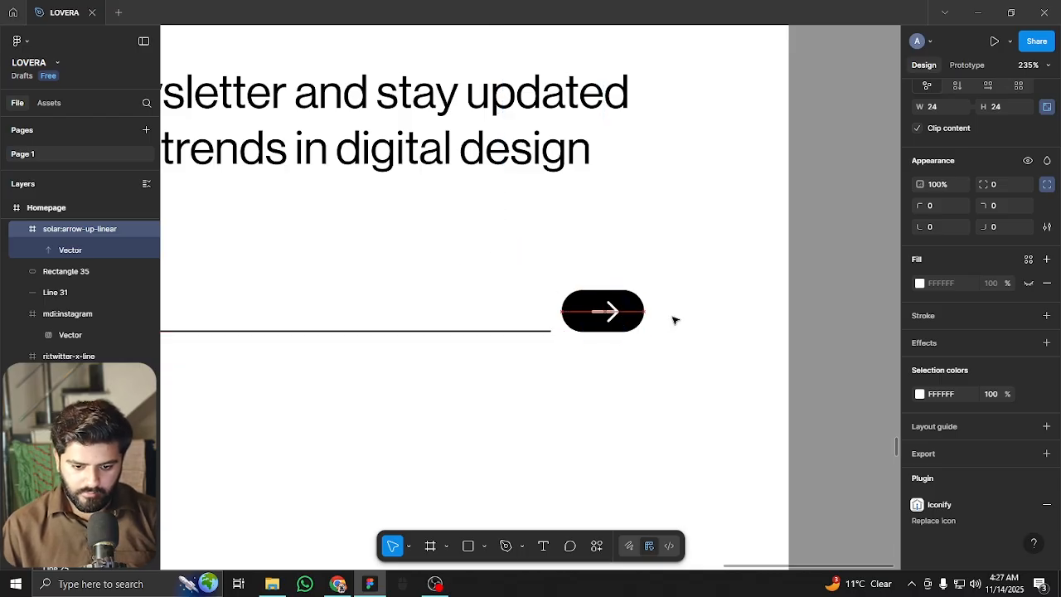
pyautogui.click(655, 339)
pyautogui.scroll(-5, 655, 338)
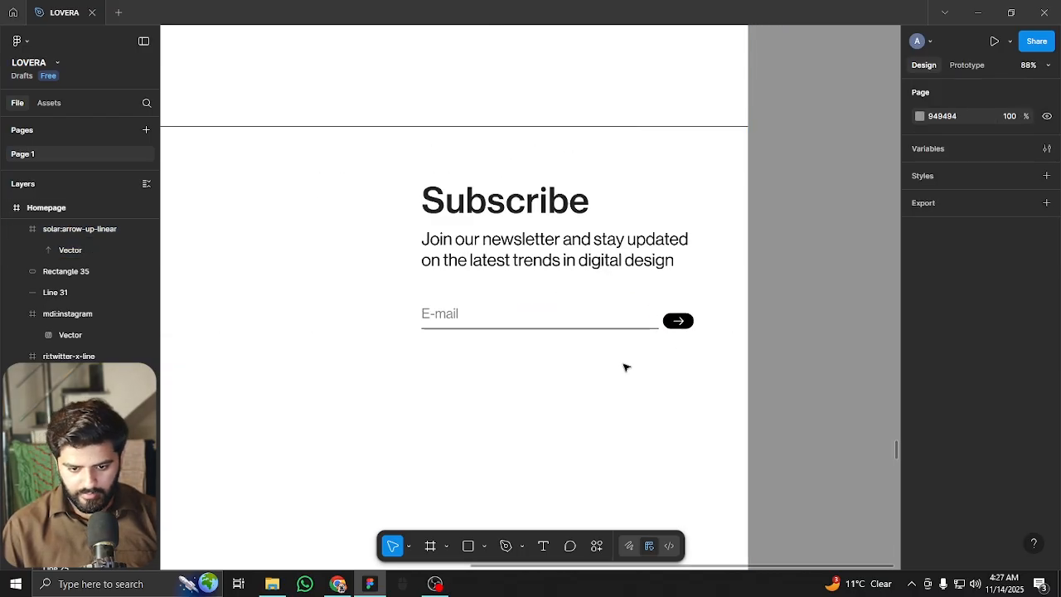
# Duplicate both LOVERA banner groups below the footer
pyautogui.scroll(-4, 734, 334)
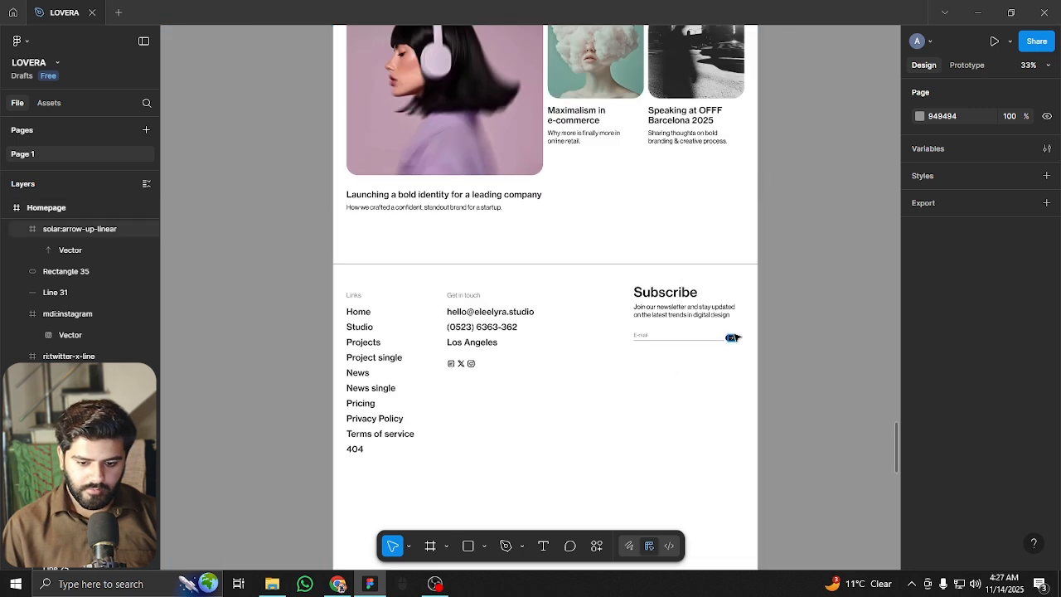
pyautogui.moveTo(554, 416); pyautogui.dragTo(542, 267)
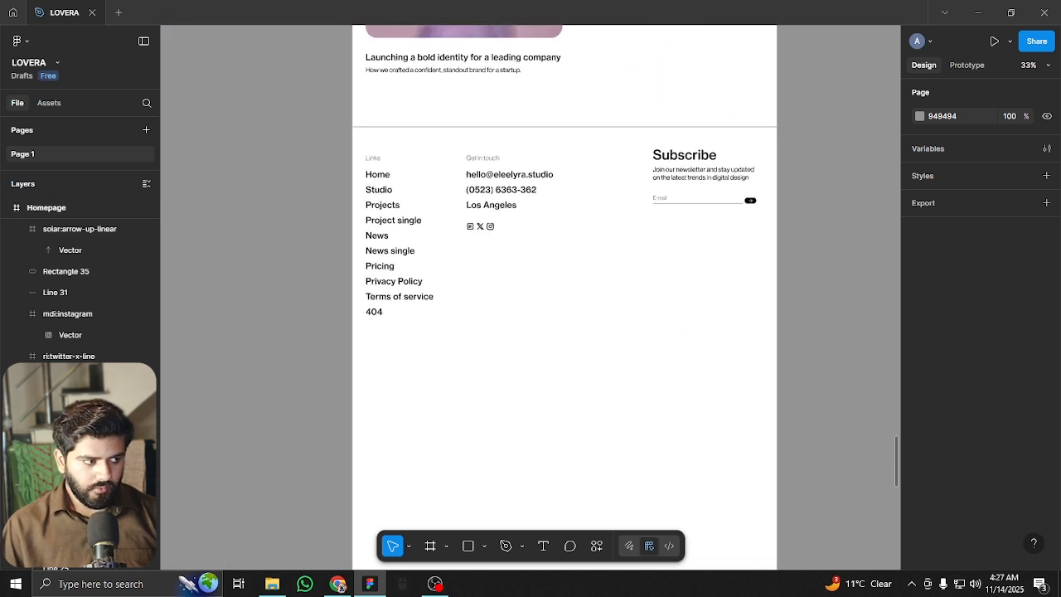
pyautogui.scroll(2, 654, 390)
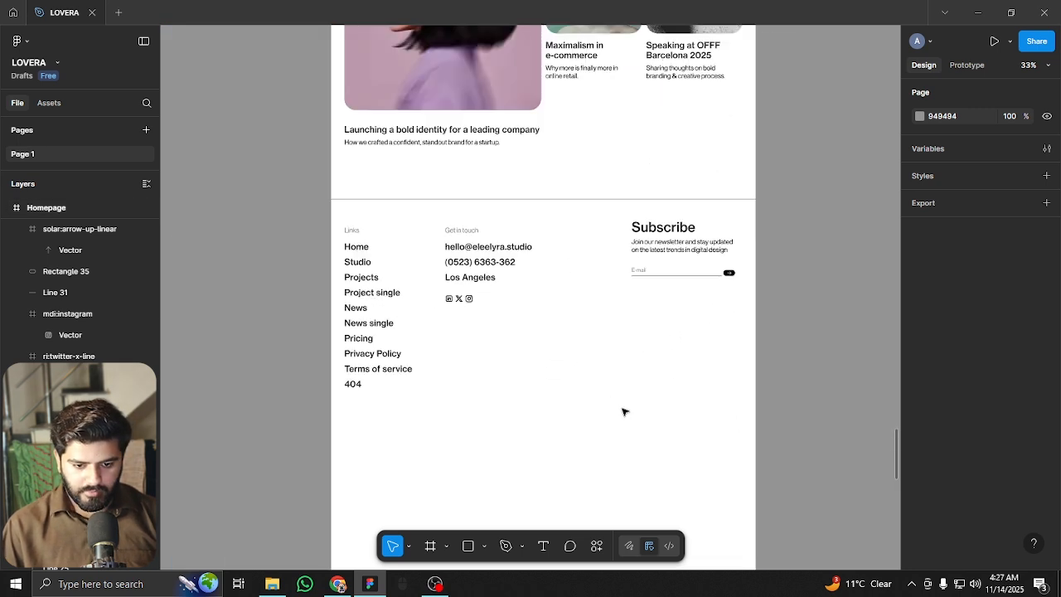
pyautogui.scroll(-3, 580, 373)
pyautogui.scroll(3, 543, 345)
pyautogui.scroll(-3, 547, 315)
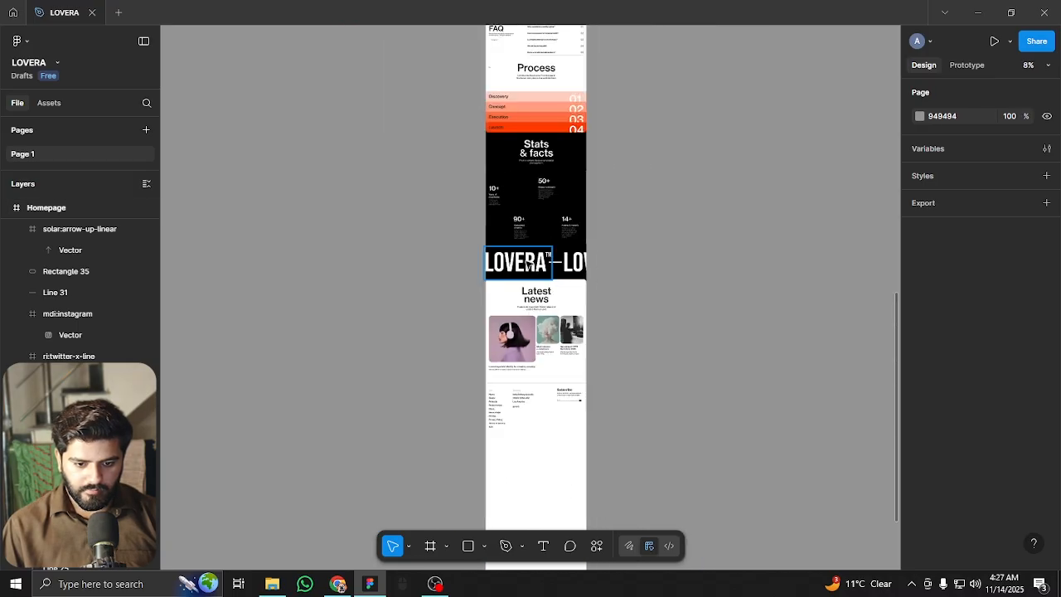
pyautogui.click(547, 262)
pyautogui.keyDown('shift'); pyautogui.click(572, 260); pyautogui.keyUp('shift')
pyautogui.moveTo(566, 310); pyautogui.dragTo(553, 345)
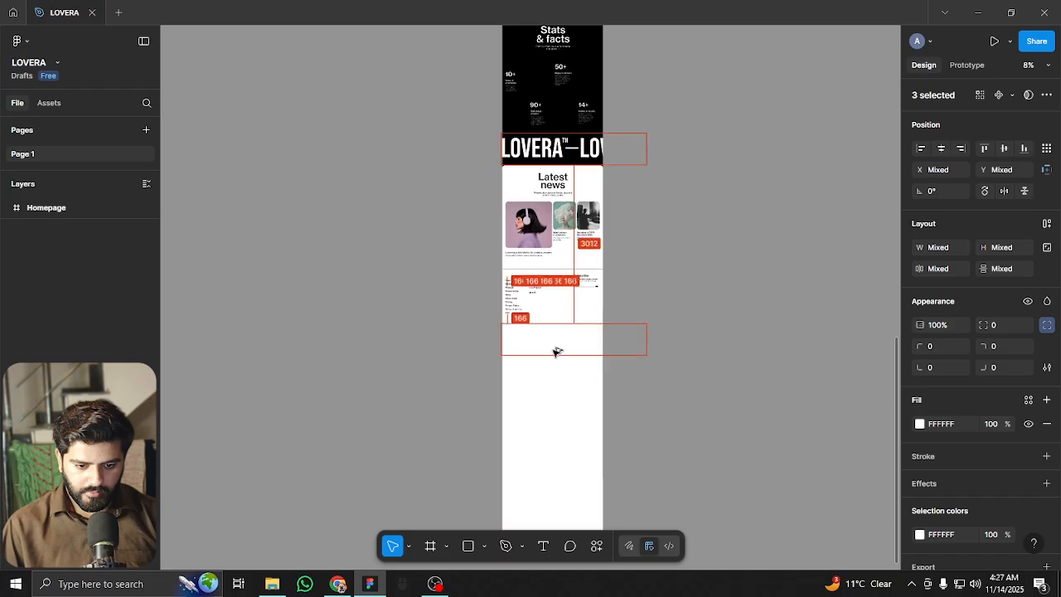
# Color the banner copy black (000000) and move it up toward the footer
pyautogui.scroll(5, 580, 354)
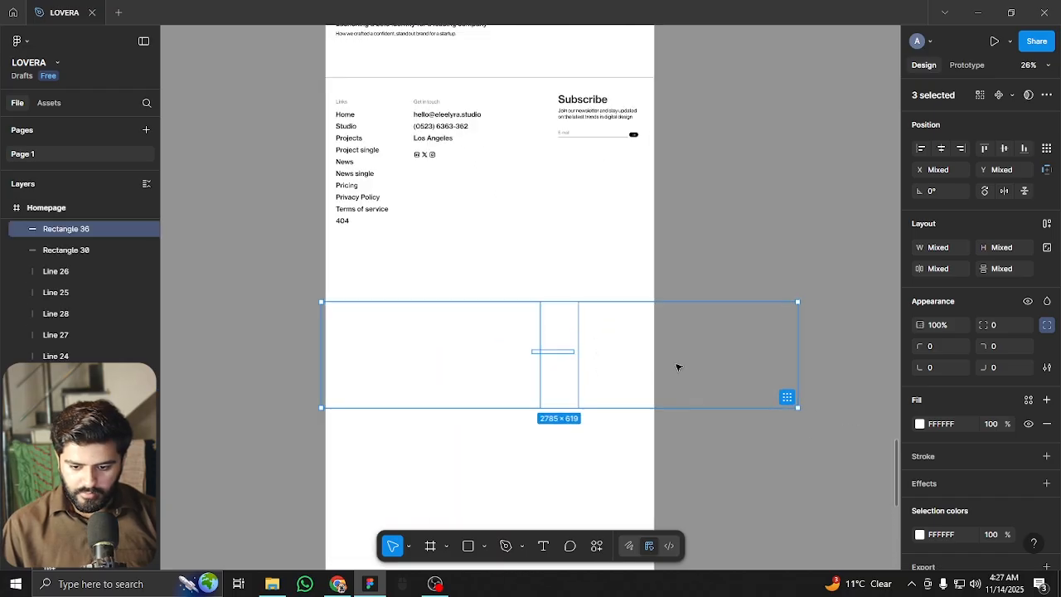
pyautogui.scroll(-1, 916, 481)
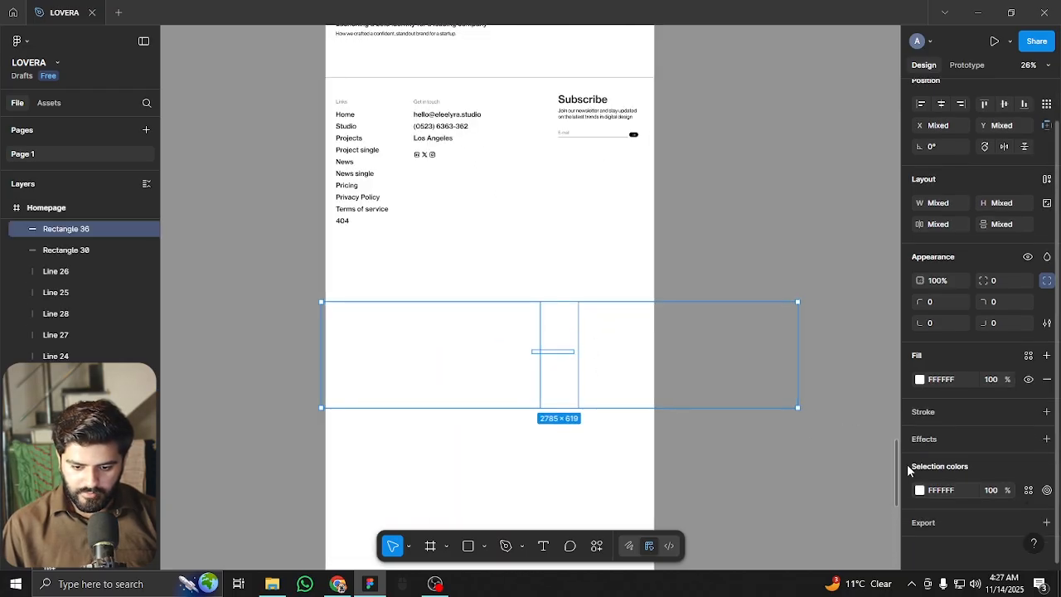
pyautogui.click(919, 490)
pyautogui.moveTo(815, 362); pyautogui.dragTo(573, 481)
pyautogui.moveTo(597, 368); pyautogui.dragTo(599, 288)
pyautogui.click(523, 382)
# Select the four orange Process rows to reuse as stripes
pyautogui.scroll(-6, 514, 410)
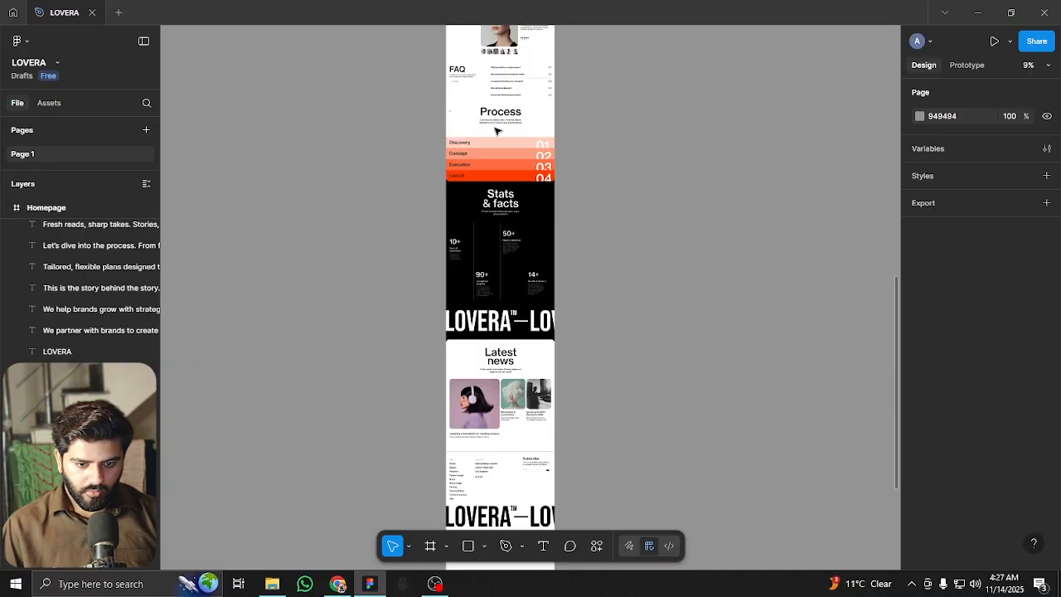
pyautogui.moveTo(506, 133); pyautogui.dragTo(525, 330)
pyautogui.scroll(5, 526, 472)
pyautogui.scroll(2, 506, 461)
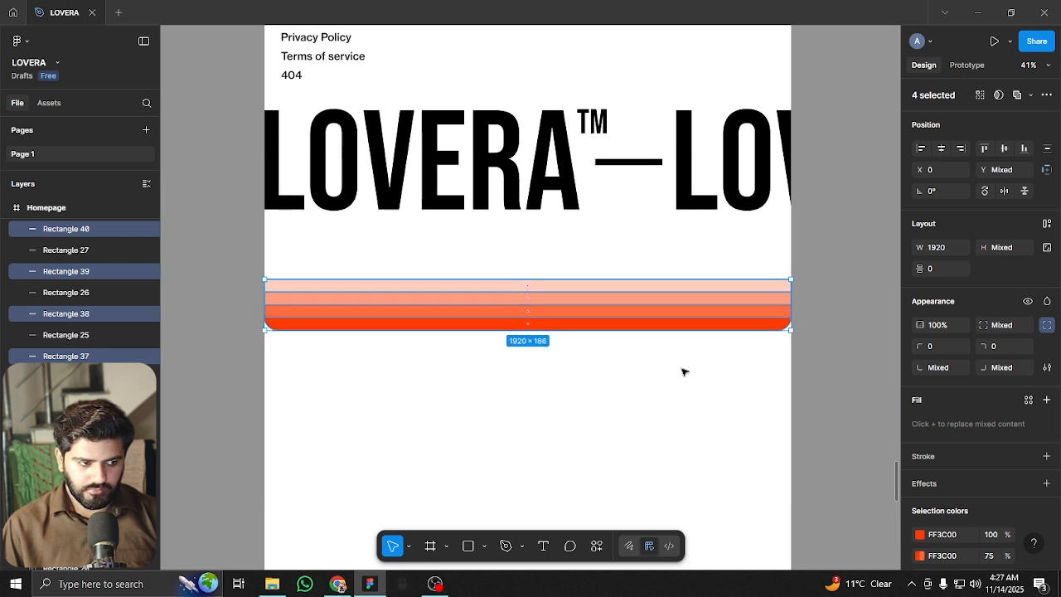
# Set the bottom-left and bottom-right corner radii of the bottom red stripe to 0
pyautogui.click(670, 356)
pyautogui.click(780, 321)
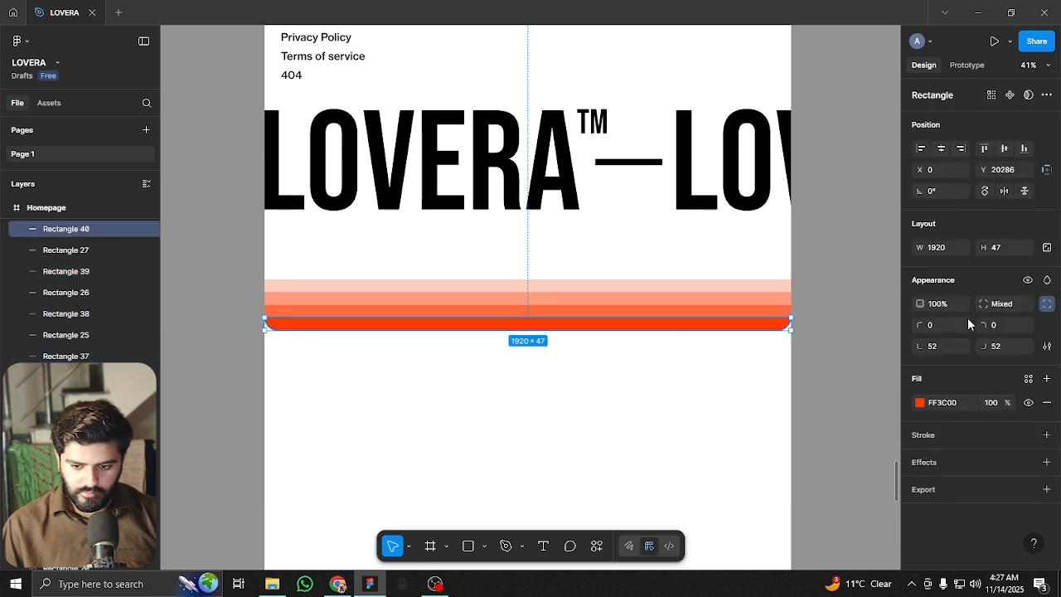
pyautogui.click(945, 344)
pyautogui.write('0')
pyautogui.press('Return')
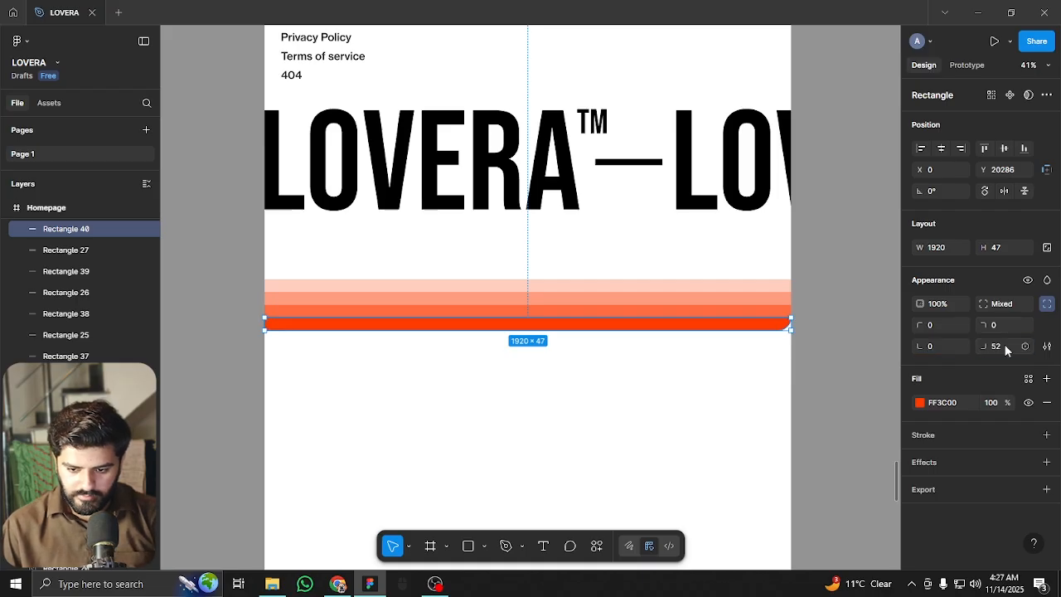
pyautogui.click(1005, 348)
pyautogui.write('0')
# Shorten the Homepage frame from 23967 to about 20251 tall, ending just below the stripes
pyautogui.moveTo(767, 384); pyautogui.dragTo(479, 278)
pyautogui.click(531, 327)
pyautogui.moveTo(531, 327); pyautogui.dragTo(529, 287)
pyautogui.scroll(1, 552, 270)
pyautogui.scroll(-4, 553, 270)
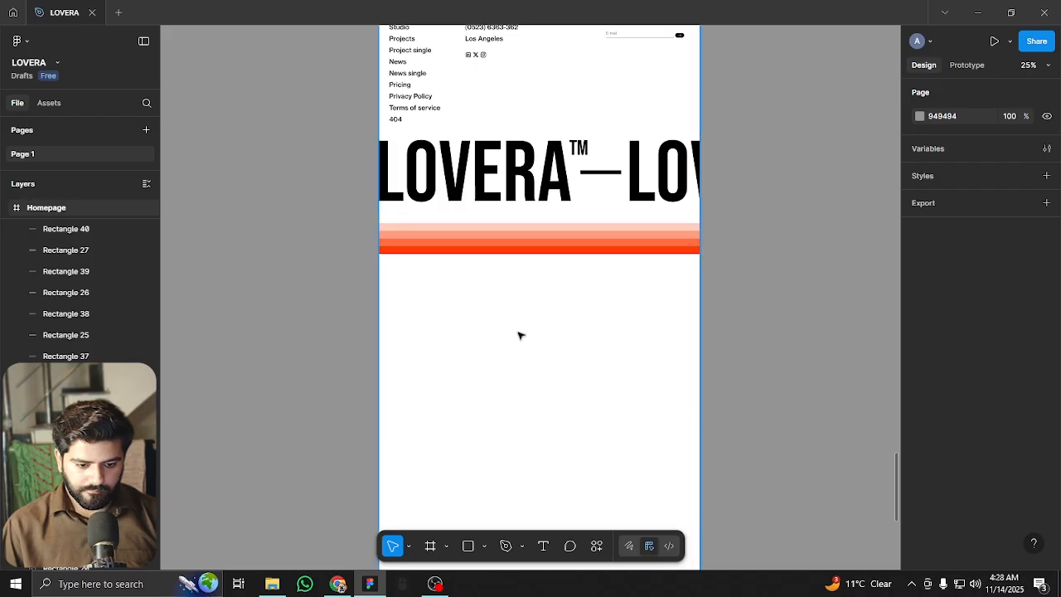
pyautogui.click(519, 334)
pyautogui.scroll(-4, 522, 334)
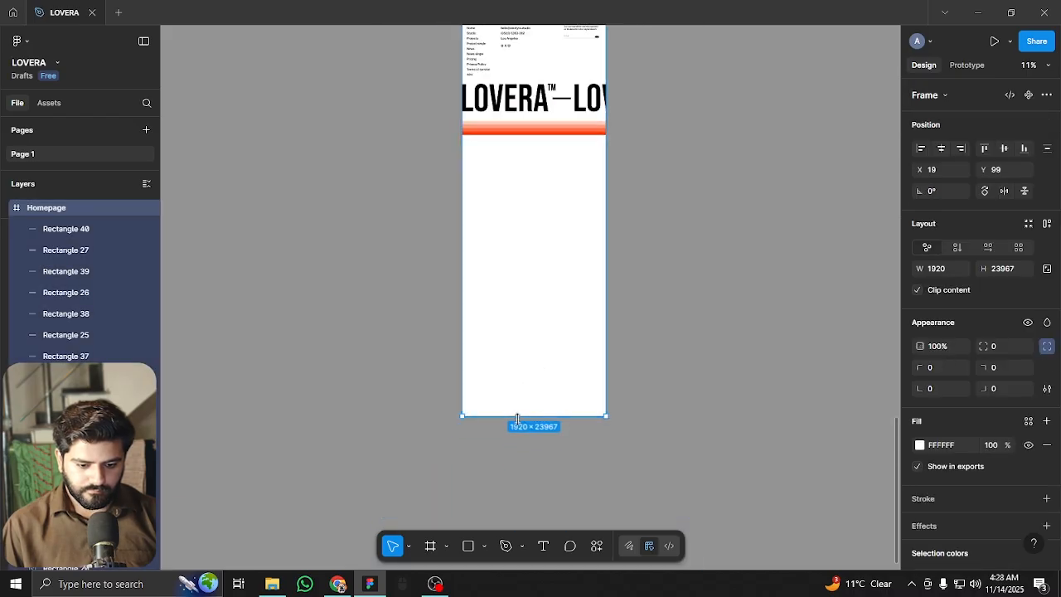
pyautogui.moveTo(532, 358); pyautogui.dragTo(549, 134)
pyautogui.scroll(5, 549, 134)
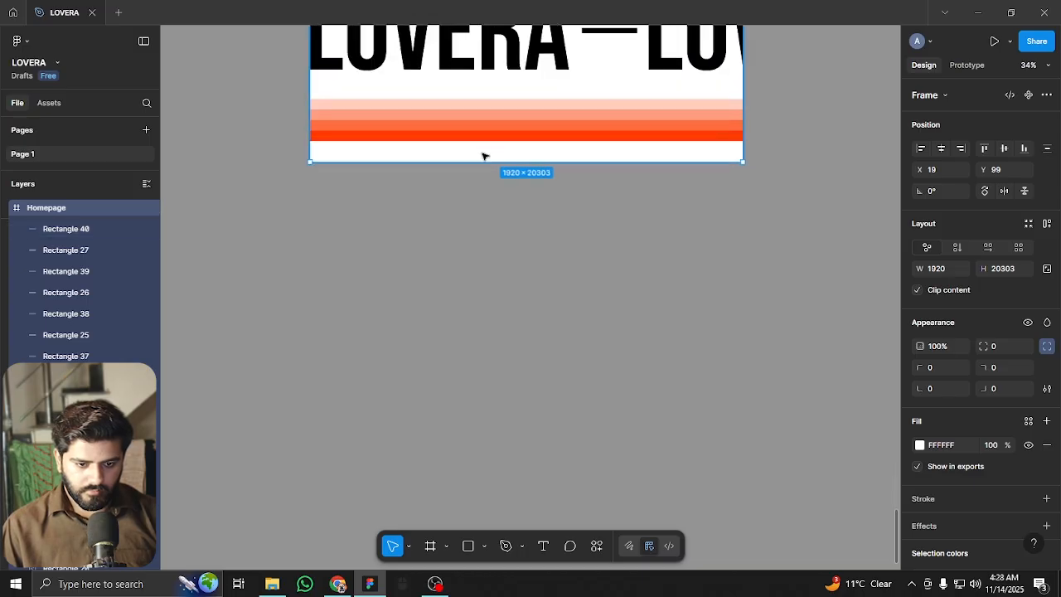
pyautogui.moveTo(479, 167); pyautogui.dragTo(489, 154)
pyautogui.click(483, 304)
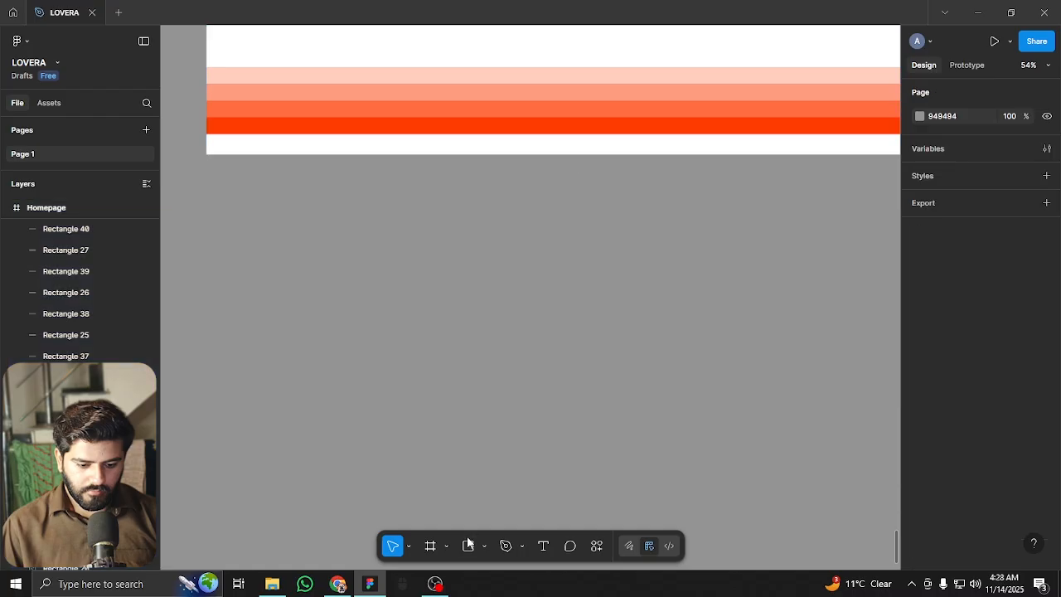
pyautogui.press('r')
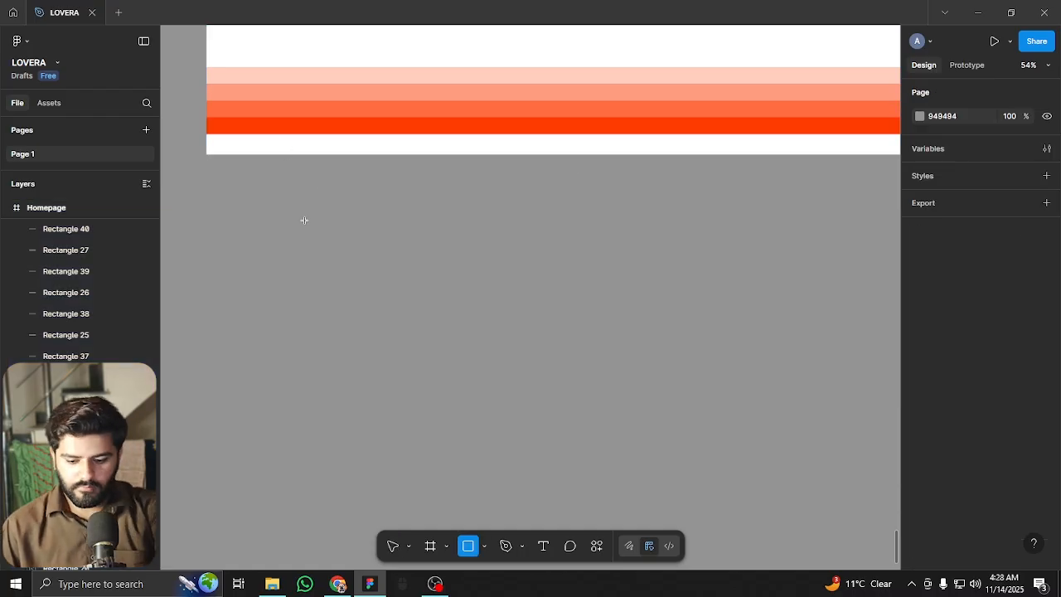
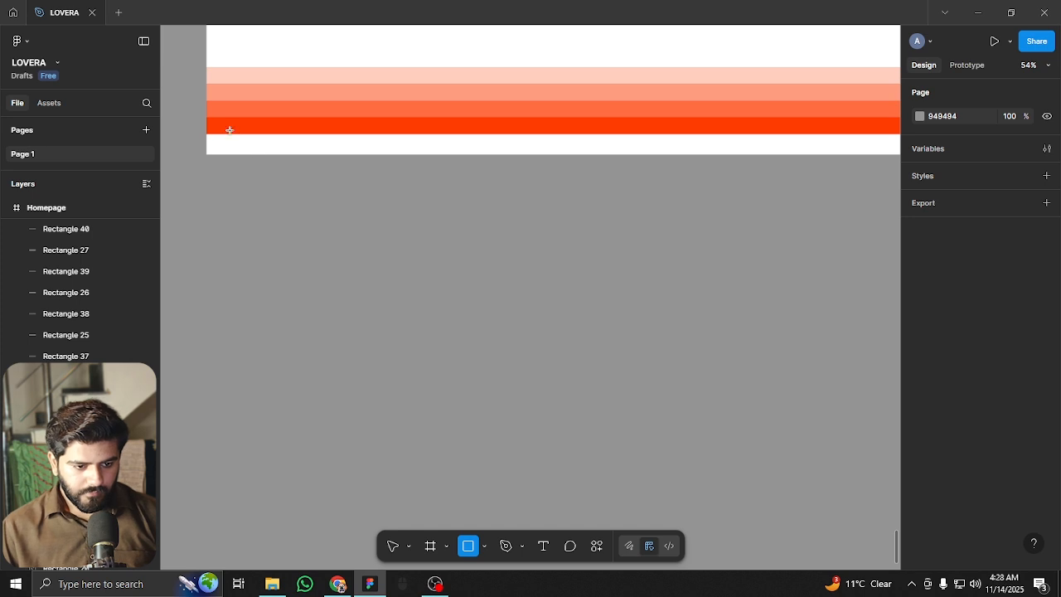
# Draw a rectangle below the orange stripes, snapped to X 0 and stretched to W 1920
pyautogui.moveTo(350, 151); pyautogui.dragTo(218, 125)
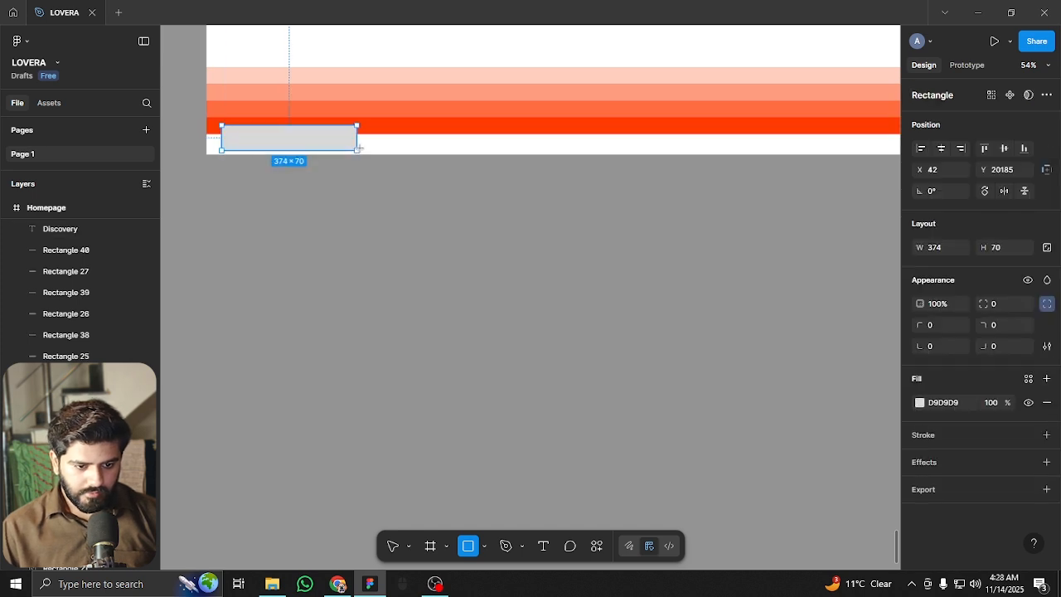
pyautogui.scroll(5, 254, 132)
pyautogui.moveTo(332, 137)
pyautogui.mouseDown()
pyautogui.moveTo(317, 161)
pyautogui.moveTo(291, 168)
pyautogui.moveTo(293, 153)
pyautogui.moveTo(331, 142)
pyautogui.mouseUp()
pyautogui.scroll(-5, 331, 145)
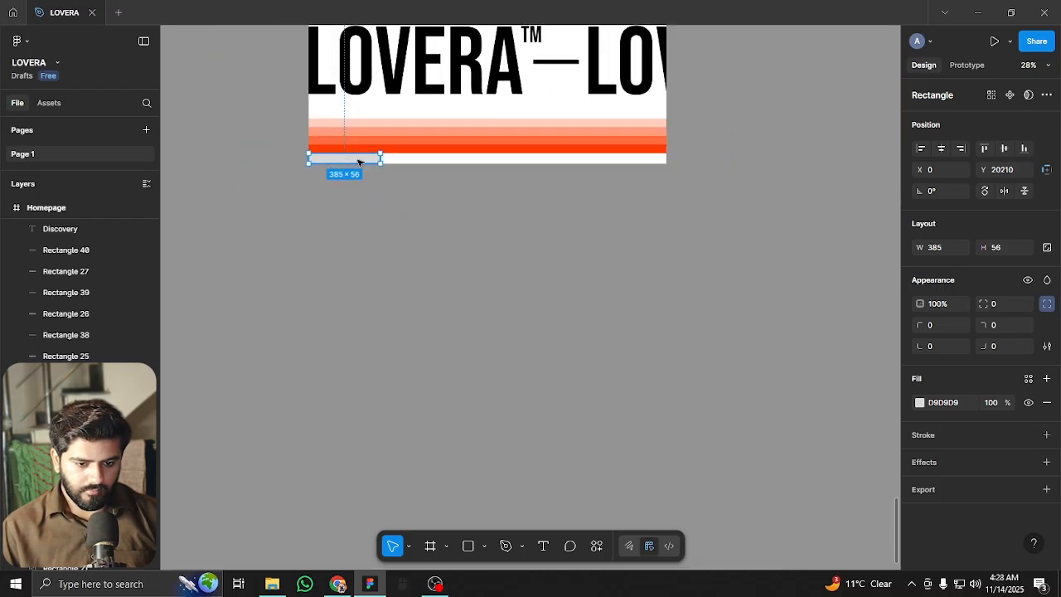
pyautogui.moveTo(380, 158); pyautogui.dragTo(666, 153)
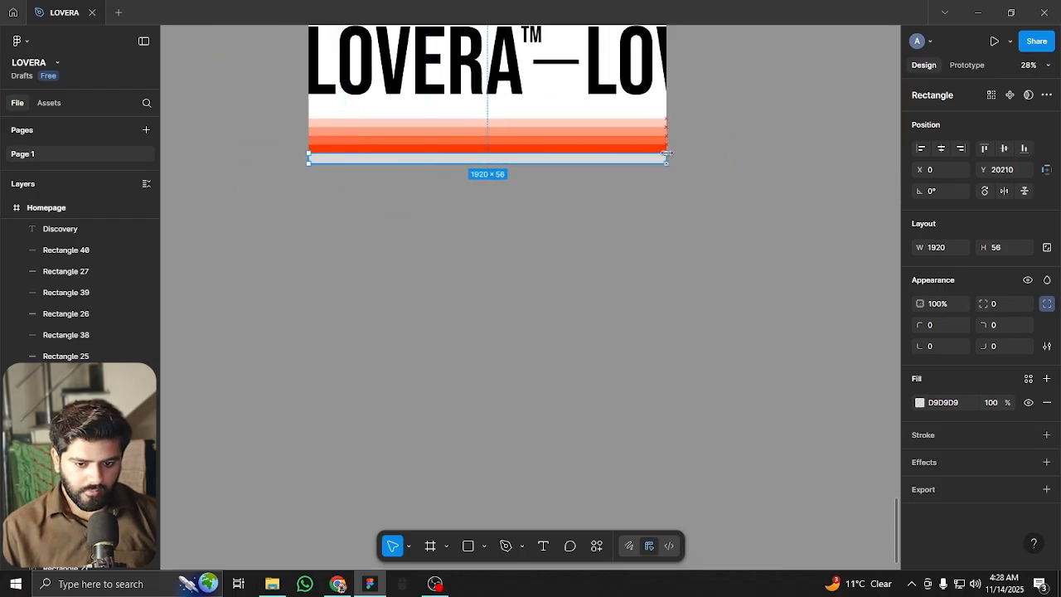
# Fill the new 1920×56 rectangle with black
pyautogui.click(920, 403)
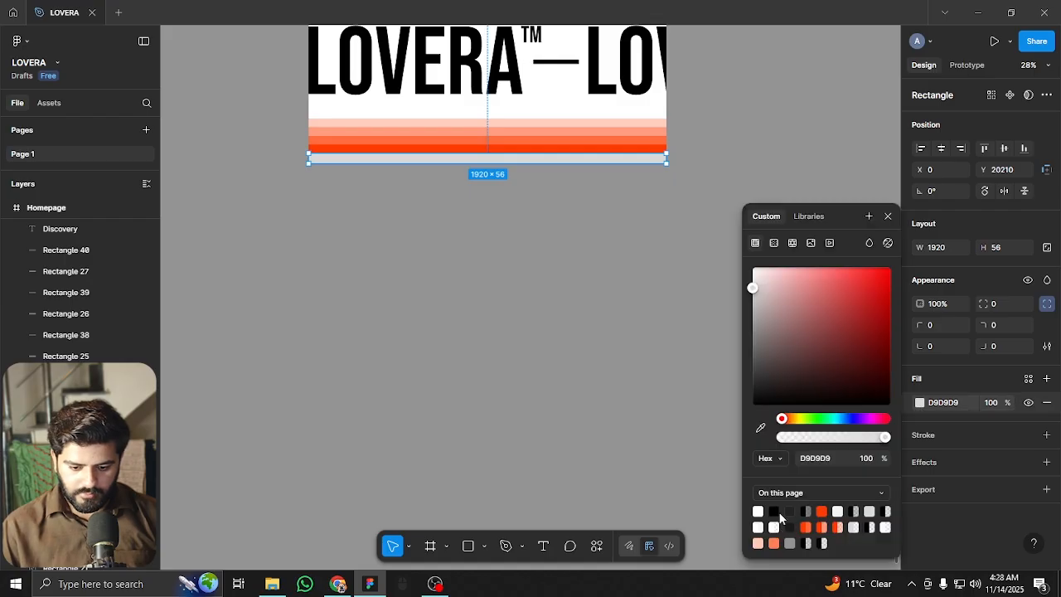
pyautogui.click(775, 511)
pyautogui.click(511, 252)
pyautogui.scroll(5, 509, 348)
pyautogui.scroll(2, 422, 224)
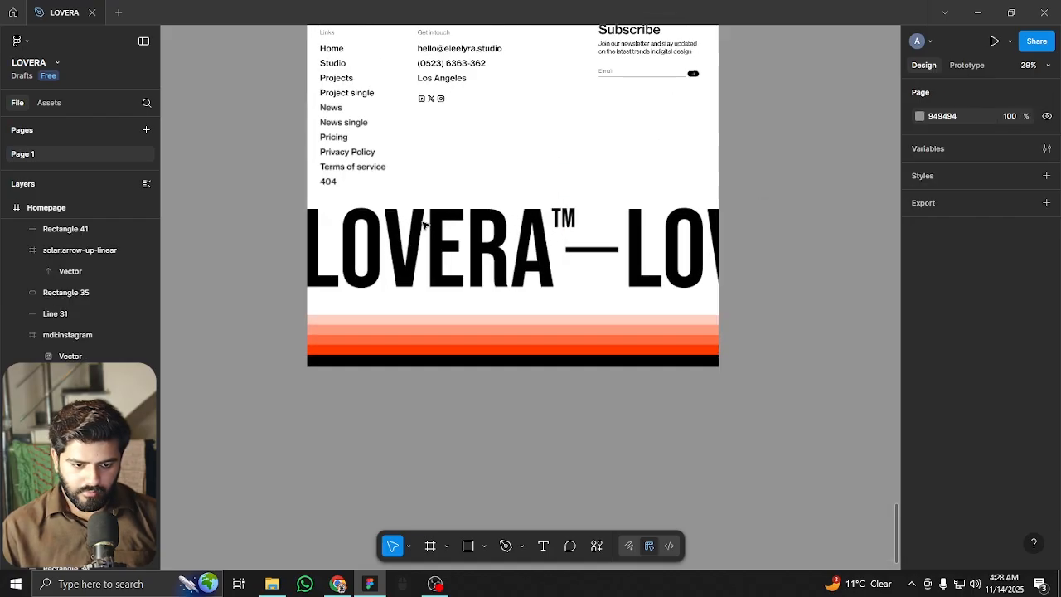
pyautogui.scroll(3, 423, 224)
pyautogui.scroll(-1, 364, 191)
pyautogui.scroll(1, 462, 188)
pyautogui.scroll(-3, 448, 161)
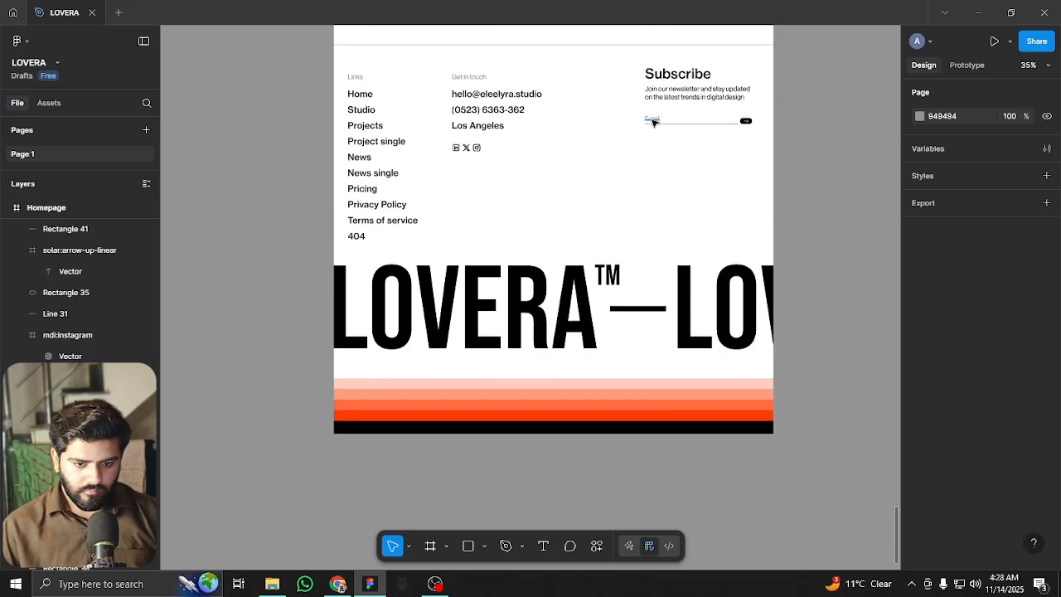
# Move the 'Get in touch' text into the black bar and fill it white (FFFFFF)
pyautogui.click(454, 76)
pyautogui.moveTo(469, 296); pyautogui.dragTo(457, 421)
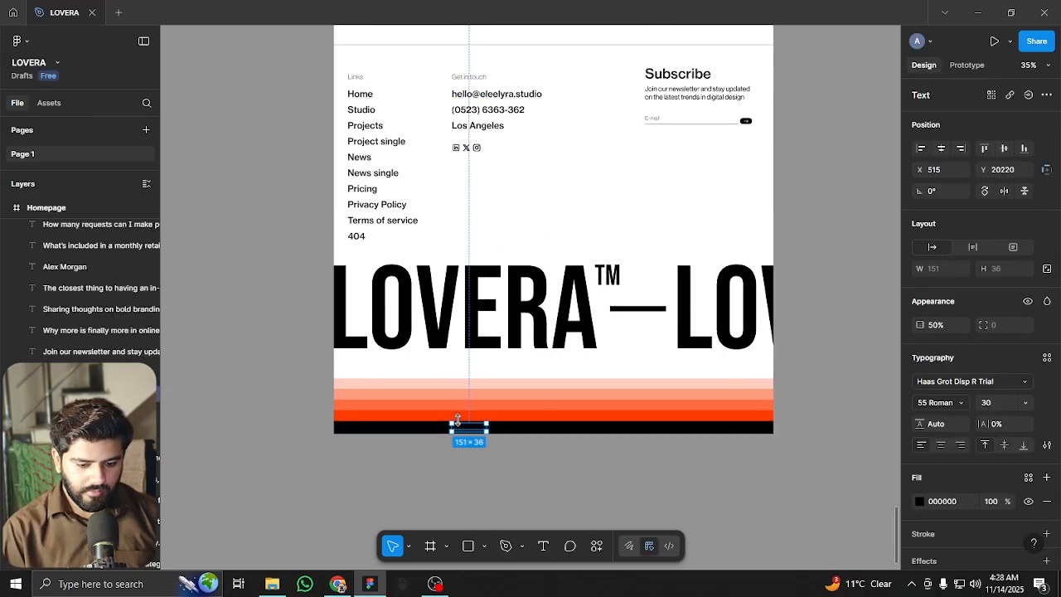
pyautogui.scroll(5, 465, 419)
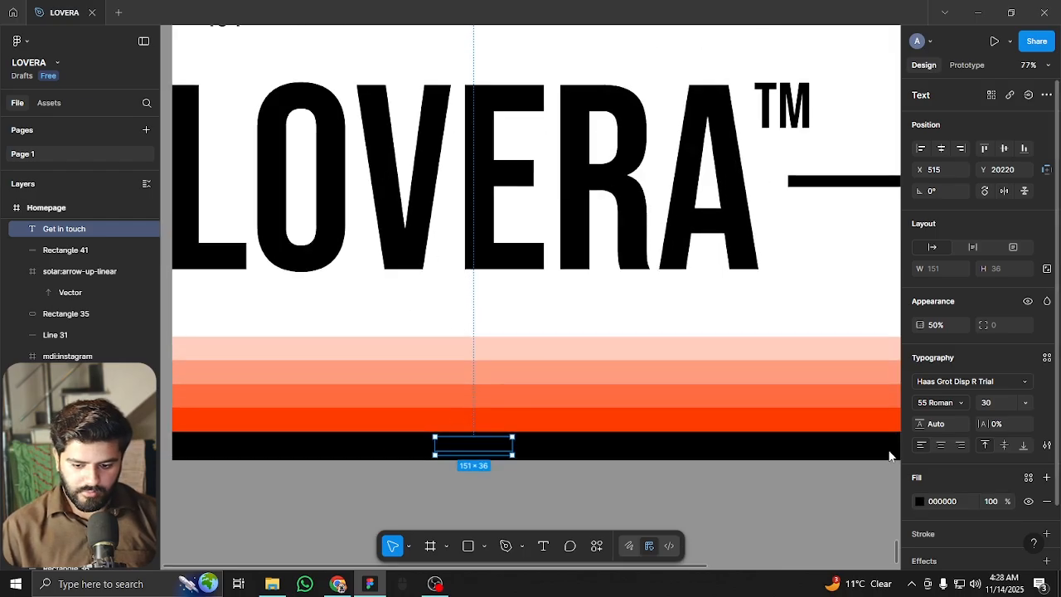
pyautogui.click(919, 501)
pyautogui.click(753, 266)
# Set the text to 100% opacity, move it to X 60, and retype it as 'Made by' plus the designer's name
pyautogui.hscroll(-3, 780, 416)
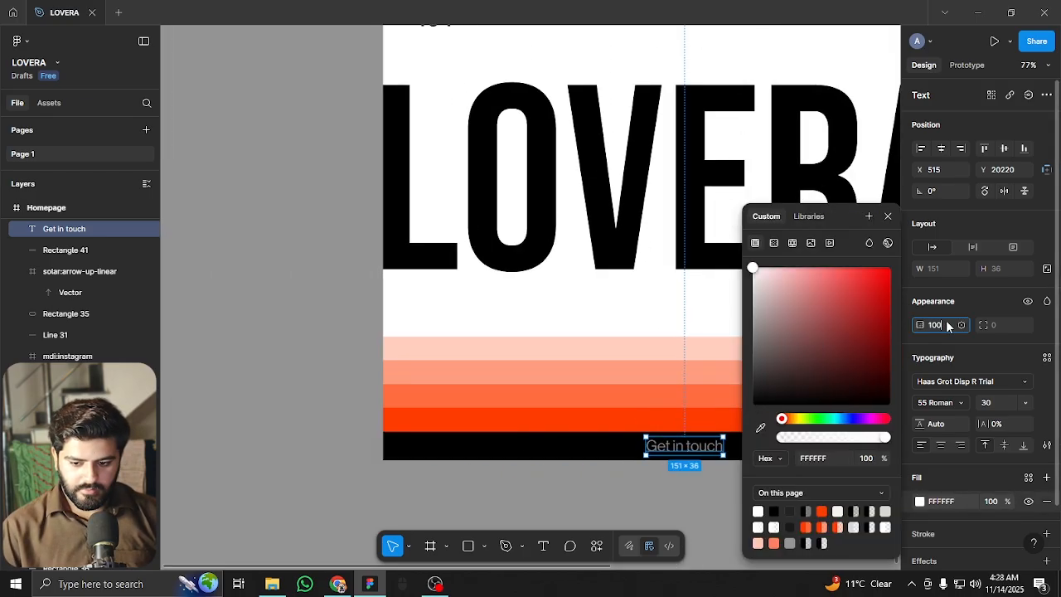
pyautogui.click(677, 446)
pyautogui.hotkey('shift', 'g')
pyautogui.moveTo(677, 452); pyautogui.dragTo(434, 447)
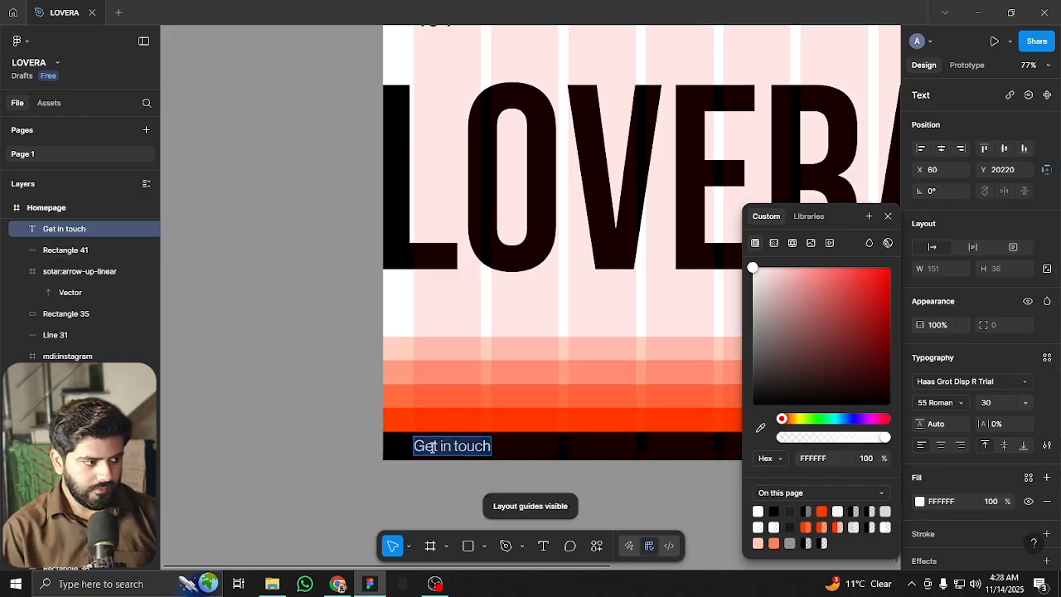
pyautogui.write('Made by')
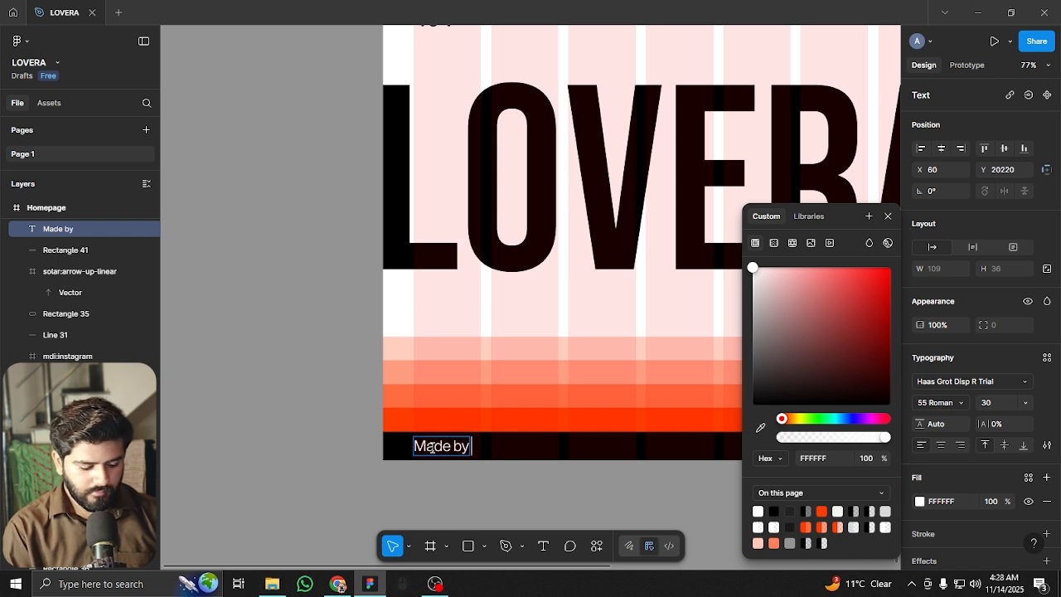
pyautogui.write(' Arhum')
pyautogui.press('Escape')
pyautogui.scroll(-5, 496, 471)
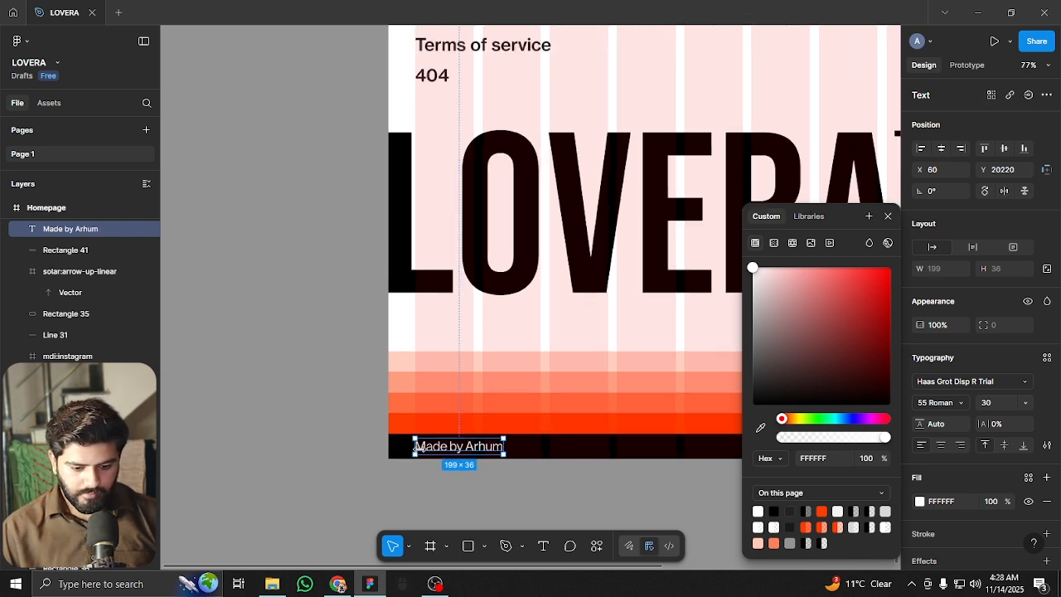
pyautogui.hscroll(3, 495, 471)
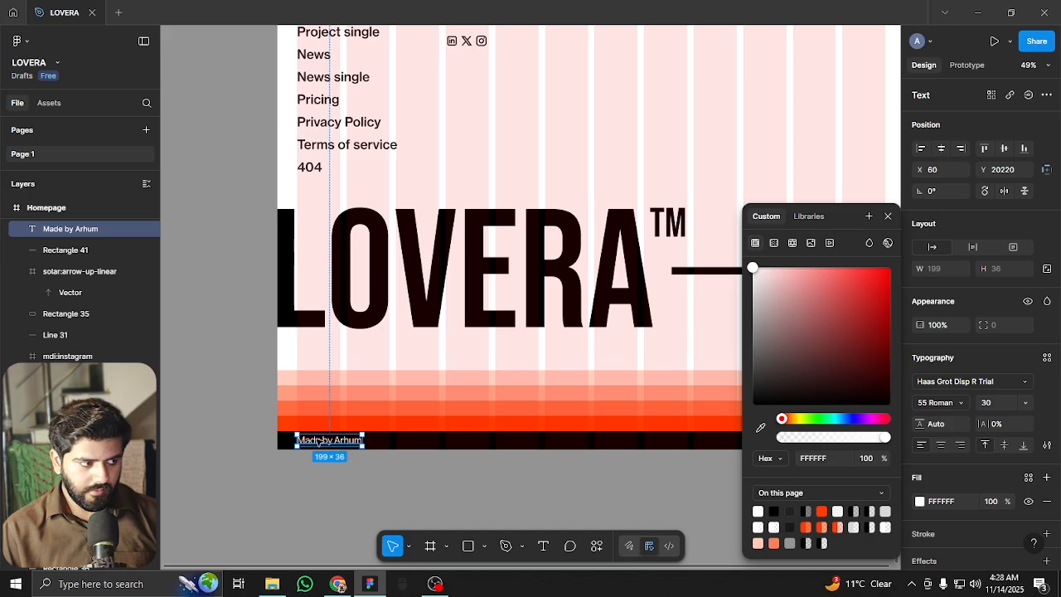
pyautogui.scroll(1, 329, 457)
# Duplicate the credit text to the right and retype the copy as 'Powered by Framer'
pyautogui.moveTo(322, 440); pyautogui.dragTo(531, 447)
pyautogui.doubleClick(531, 447)
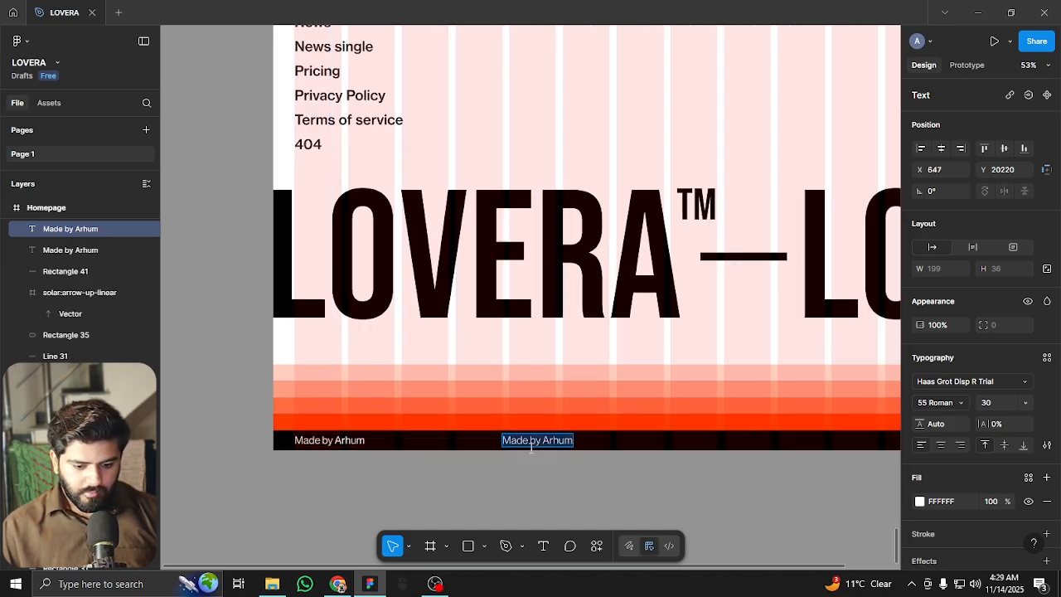
pyautogui.write('Powere')
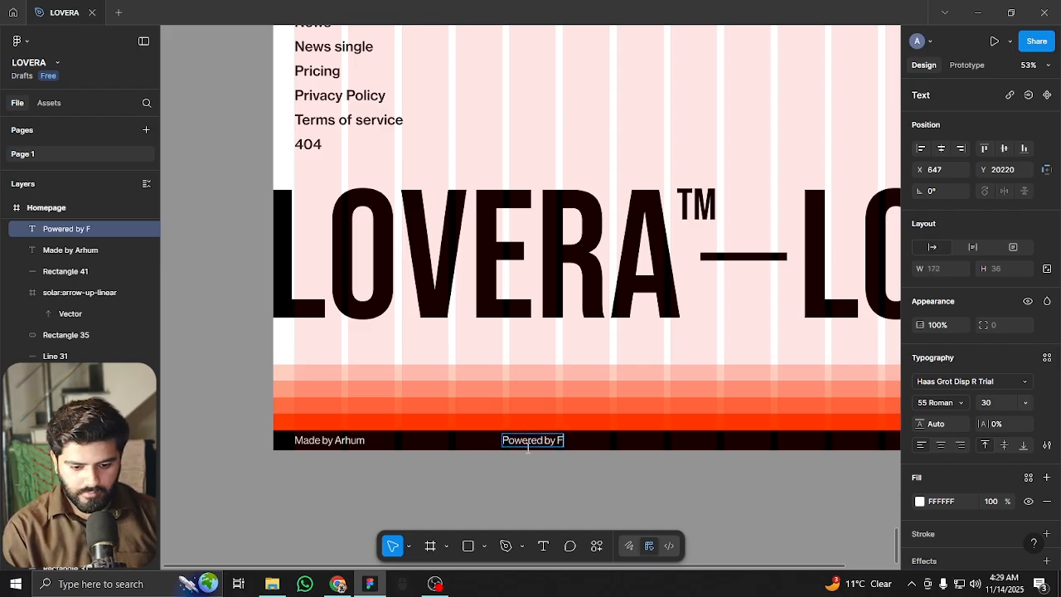
pyautogui.press('Escape')
# Nudge 'Powered by Framer' left, then duplicate it 322 further right along the bar
pyautogui.hscroll(5, 437, 431)
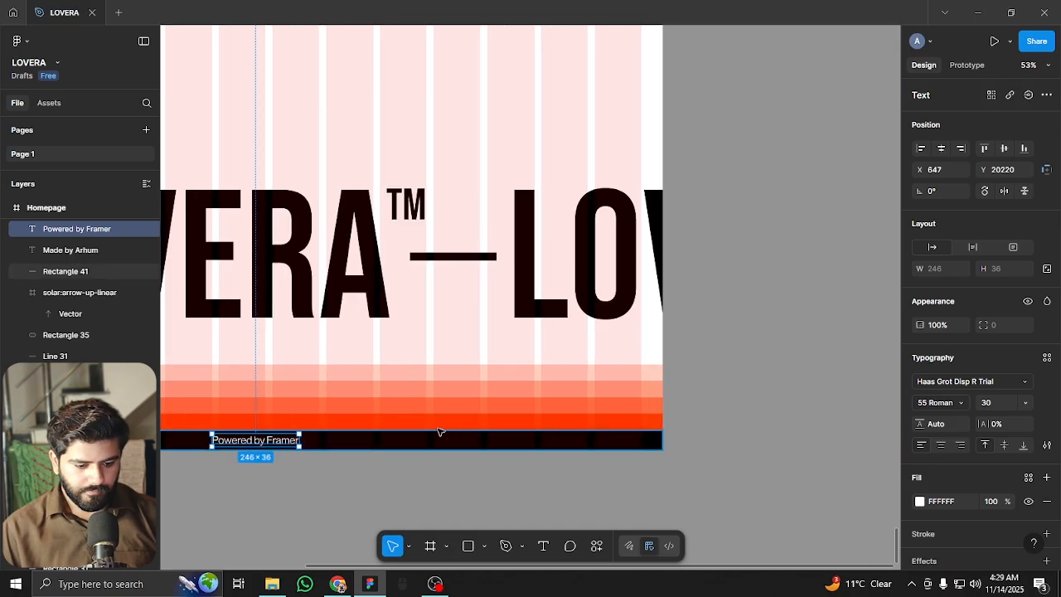
pyautogui.hscroll(-5, 570, 418)
pyautogui.scroll(-1, 571, 419)
pyautogui.scroll(2, 570, 419)
pyautogui.moveTo(534, 389); pyautogui.dragTo(308, 401)
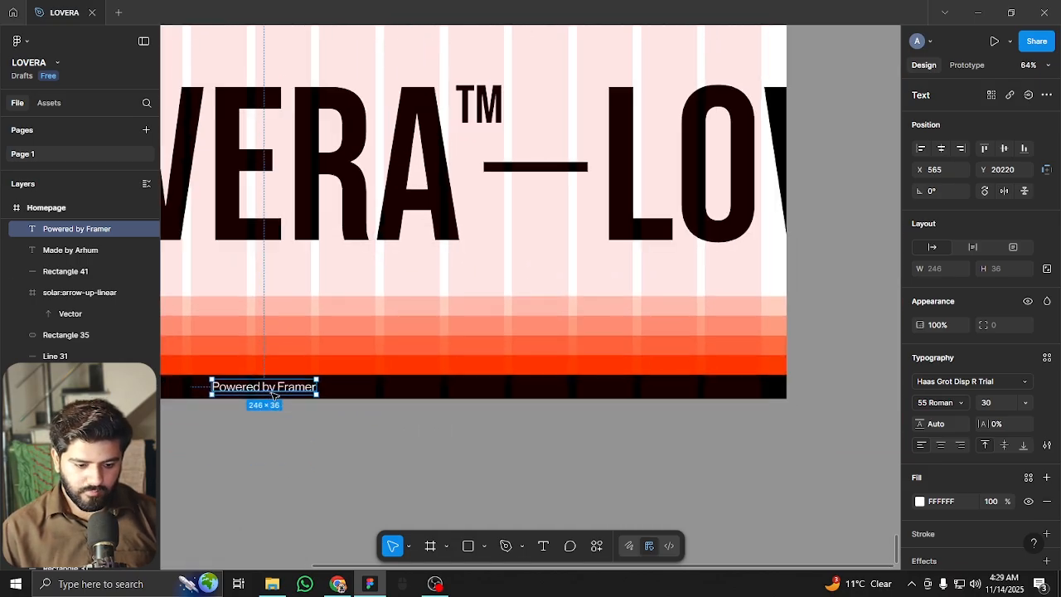
pyautogui.moveTo(237, 389); pyautogui.dragTo(596, 395)
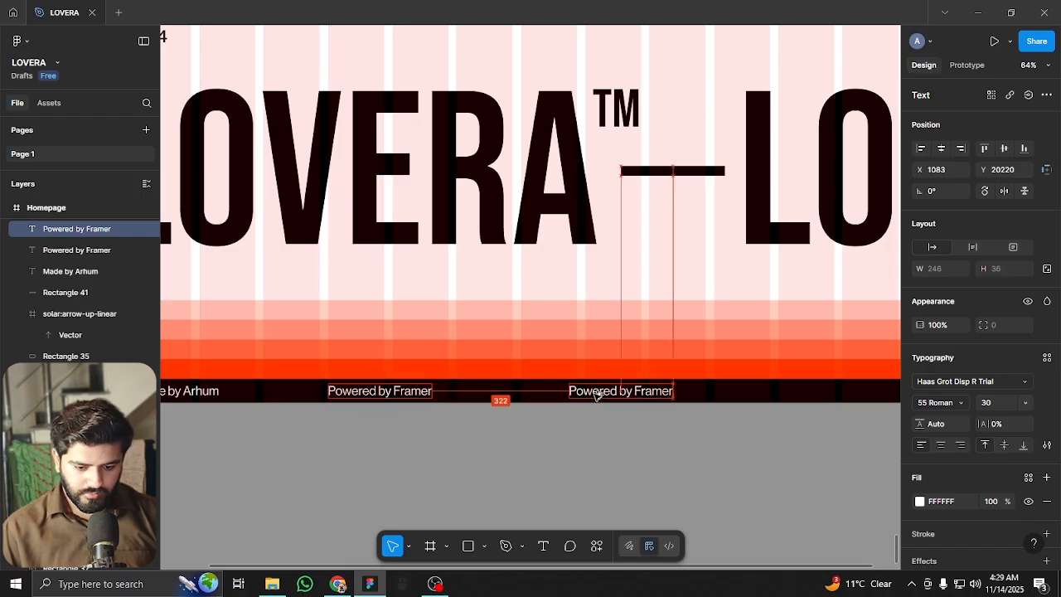
# Retype the second copy as 'Last updated 11/13/2025'
pyautogui.doubleClick(595, 395)
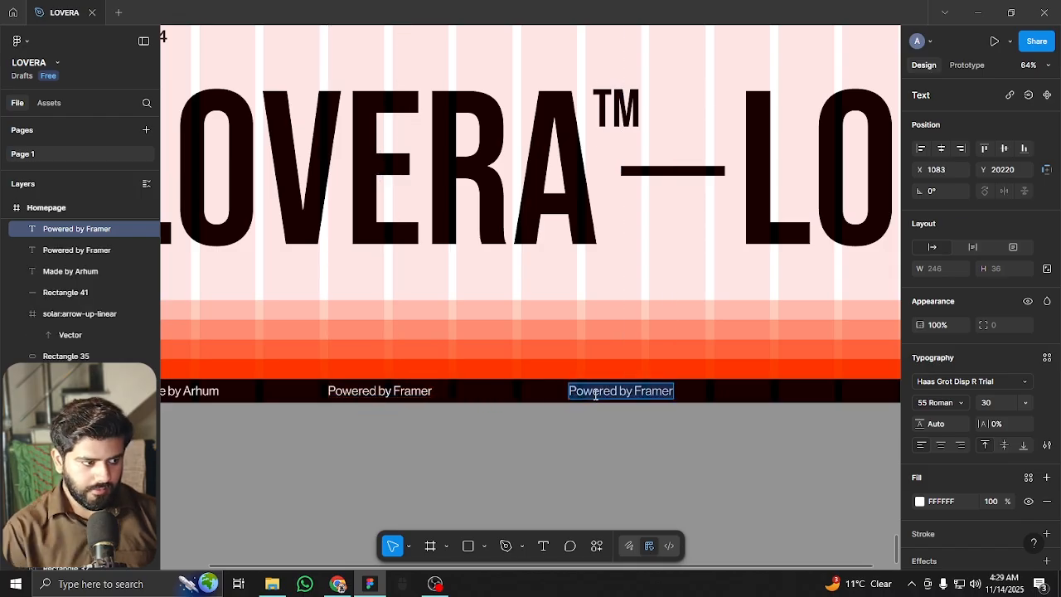
pyautogui.write('Last updated 9/')
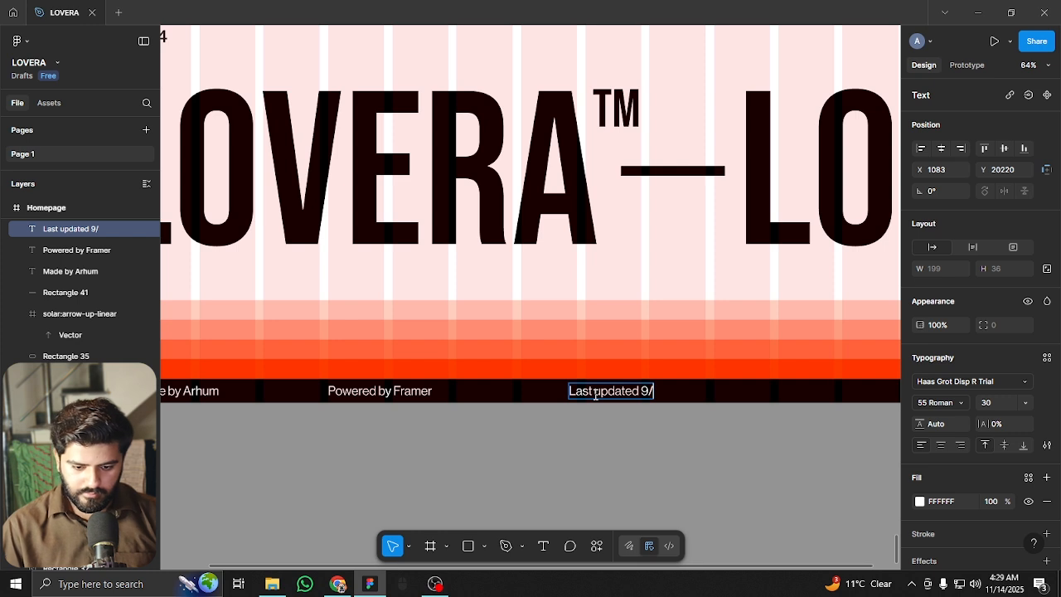
pyautogui.press('BackSpace')
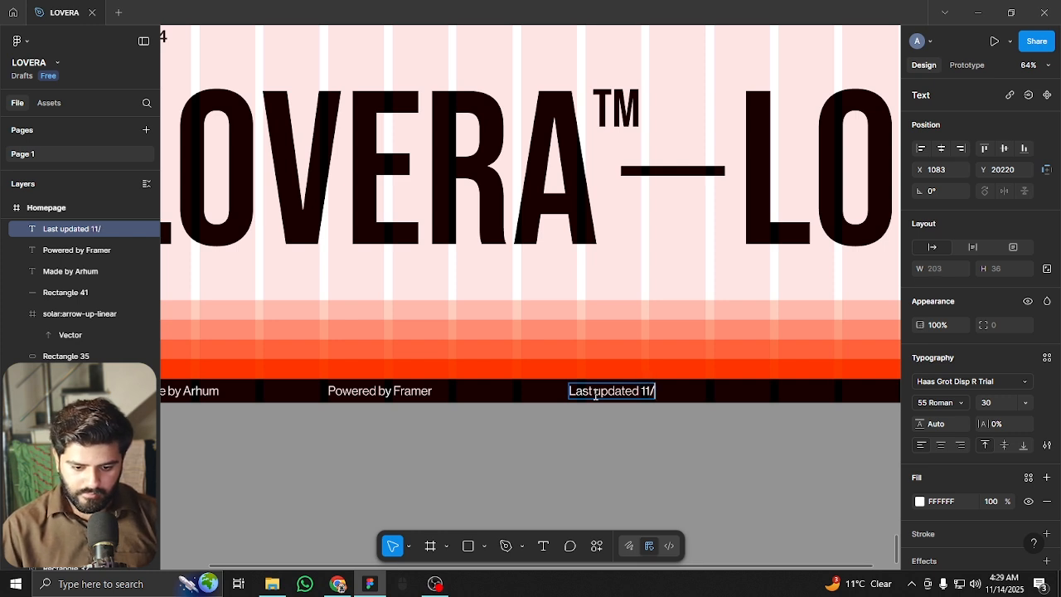
pyautogui.press('Escape')
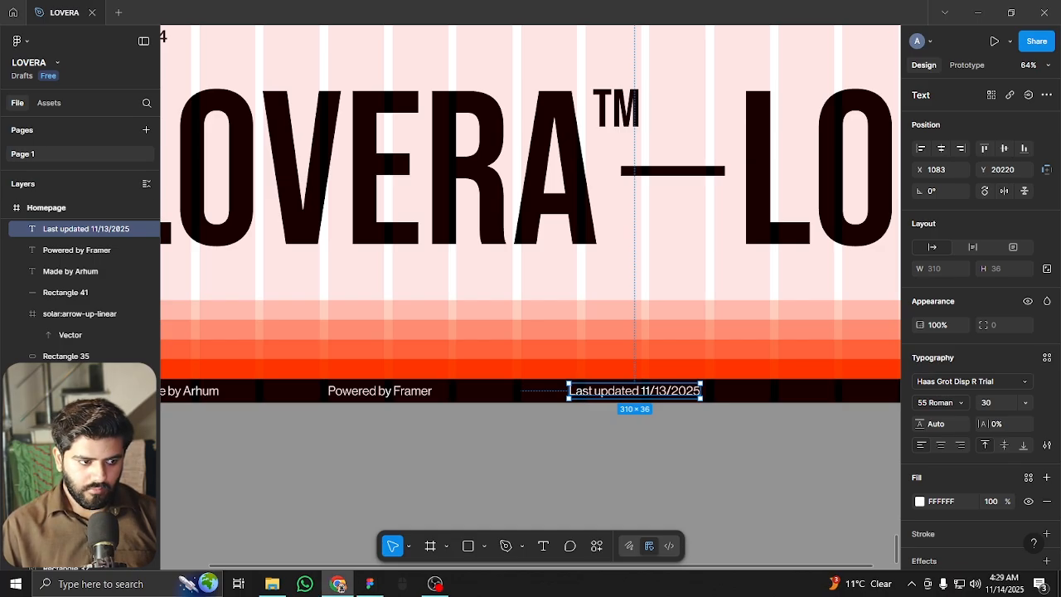
# Shift 'Last updated' left, then move it and 'Powered by Framer' together further left
pyautogui.hscroll(5, 573, 433)
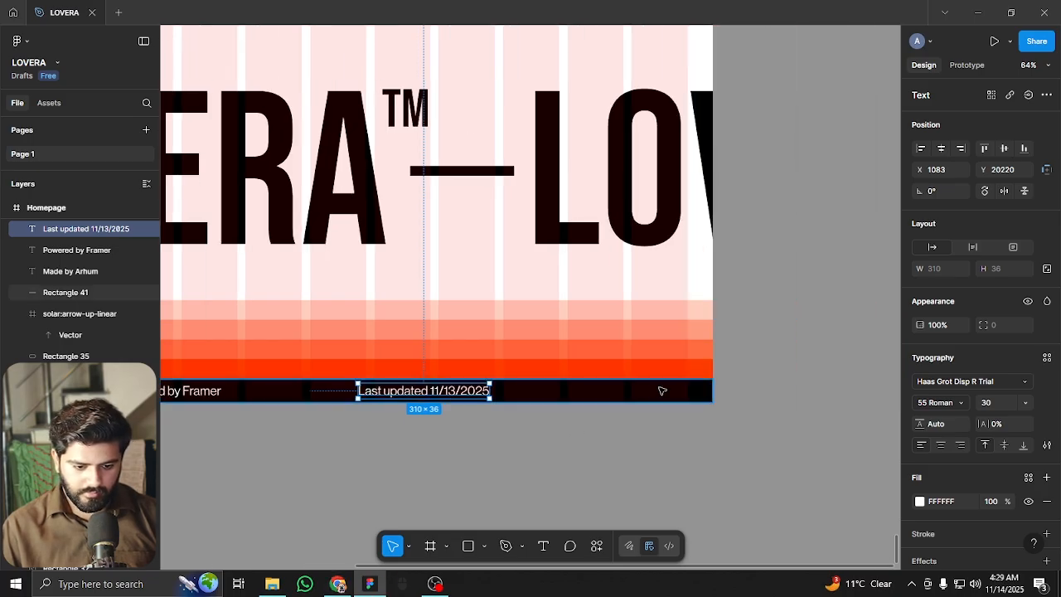
pyautogui.moveTo(661, 390); pyautogui.dragTo(589, 439)
pyautogui.hotkey('ctrl', 'z')
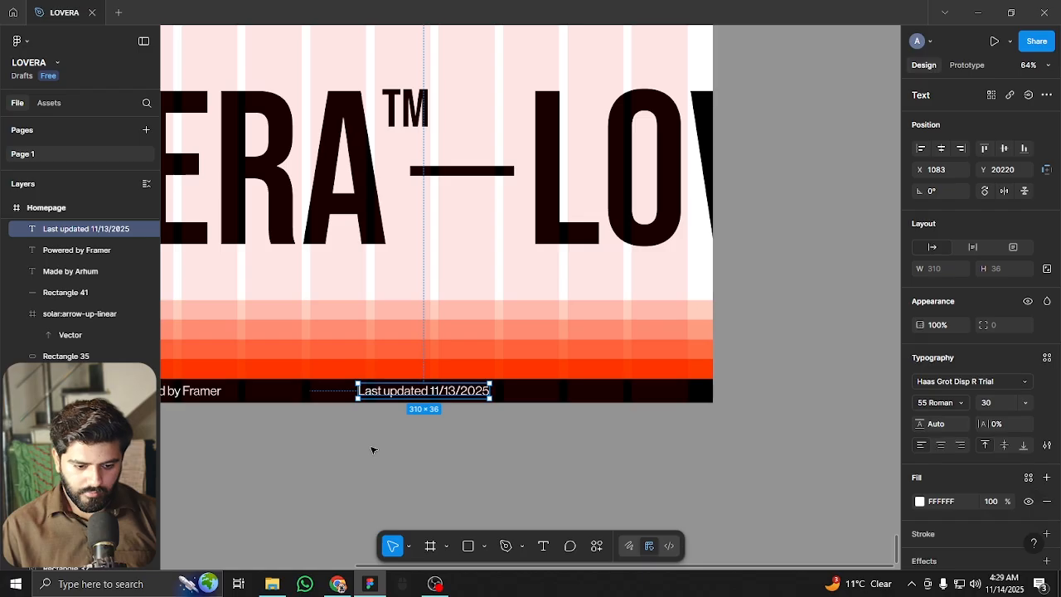
pyautogui.hscroll(-9, 384, 448)
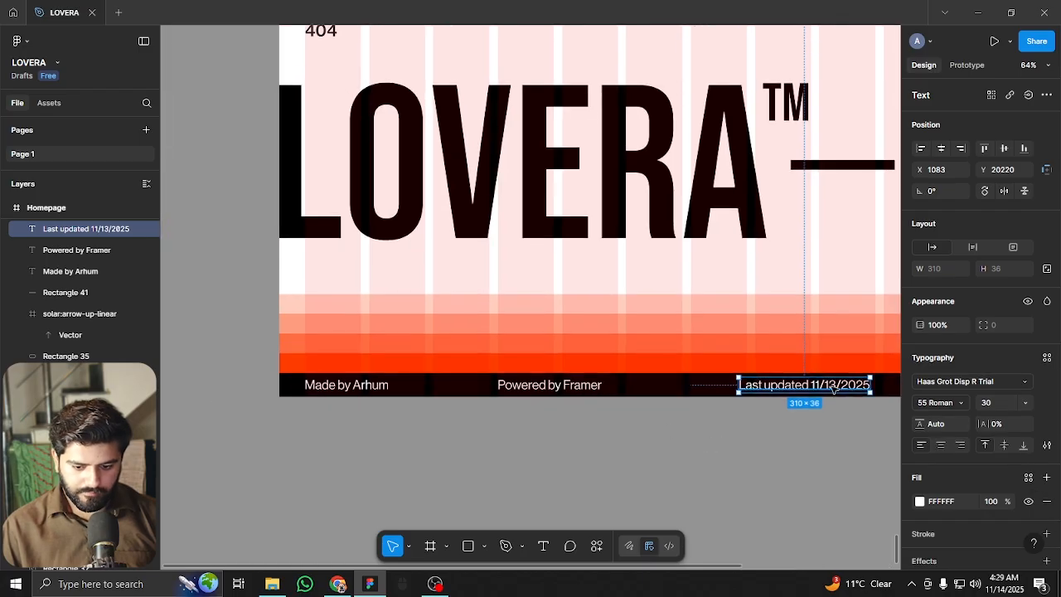
pyautogui.moveTo(810, 390); pyautogui.dragTo(726, 390)
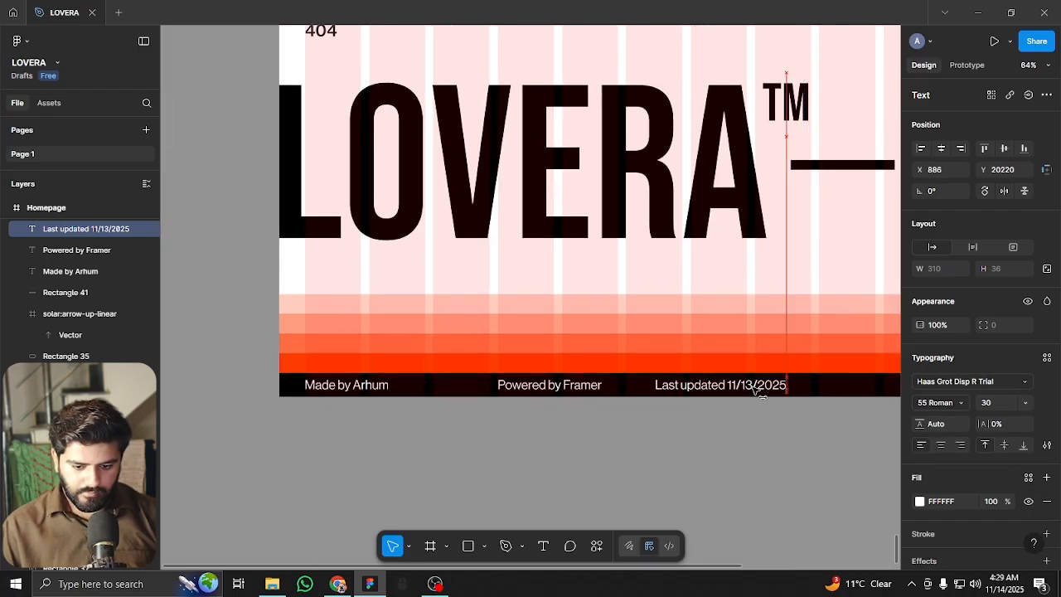
pyautogui.keyDown('shift'); pyautogui.click(559, 388); pyautogui.keyUp('shift')
pyautogui.moveTo(551, 388); pyautogui.dragTo(527, 396)
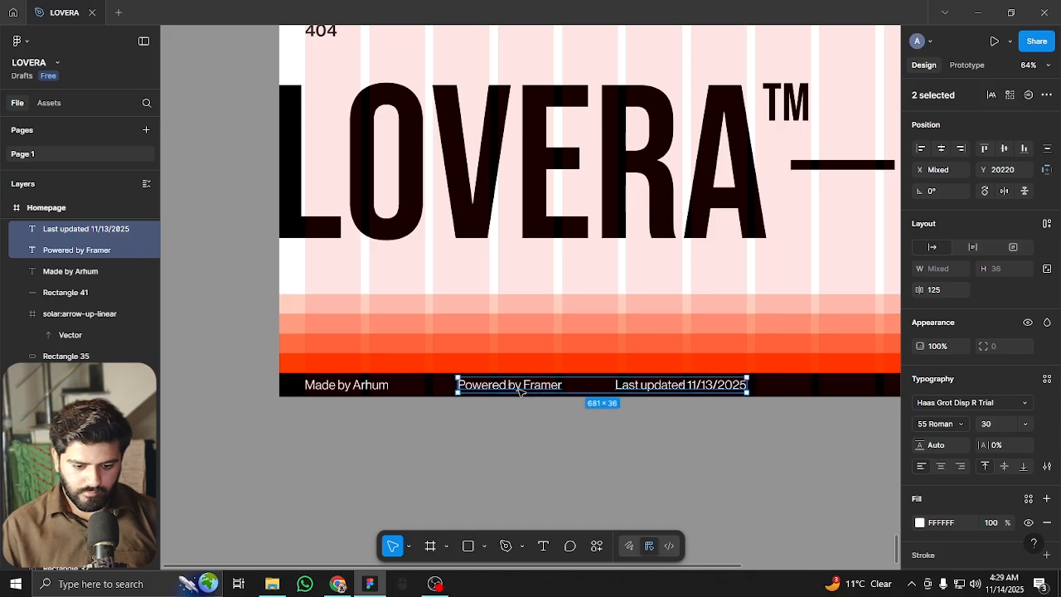
pyautogui.hscroll(6, 533, 448)
pyautogui.click(514, 419)
# Duplicate 'Last updated' to the right, retype it 'Copyright 2025 Lovera. All Rights Reserved', and snap it to X 1315
pyautogui.keyDown('alt'); pyautogui.moveTo(450, 388); pyautogui.dragTo(687, 393); pyautogui.keyUp('alt')
pyautogui.doubleClick(687, 388)
pyautogui.write('Copy')
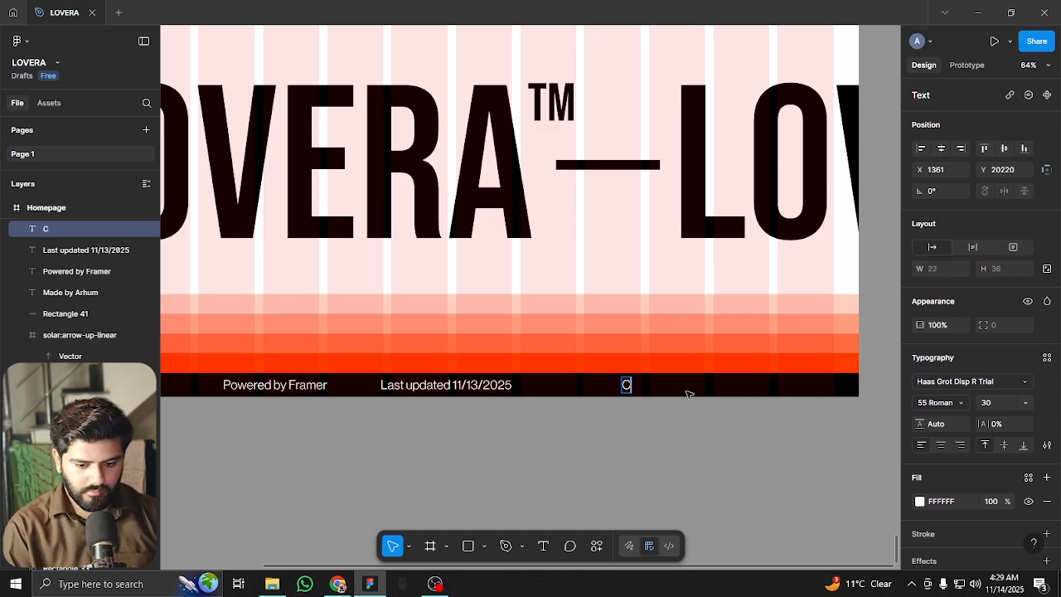
pyautogui.write('t')
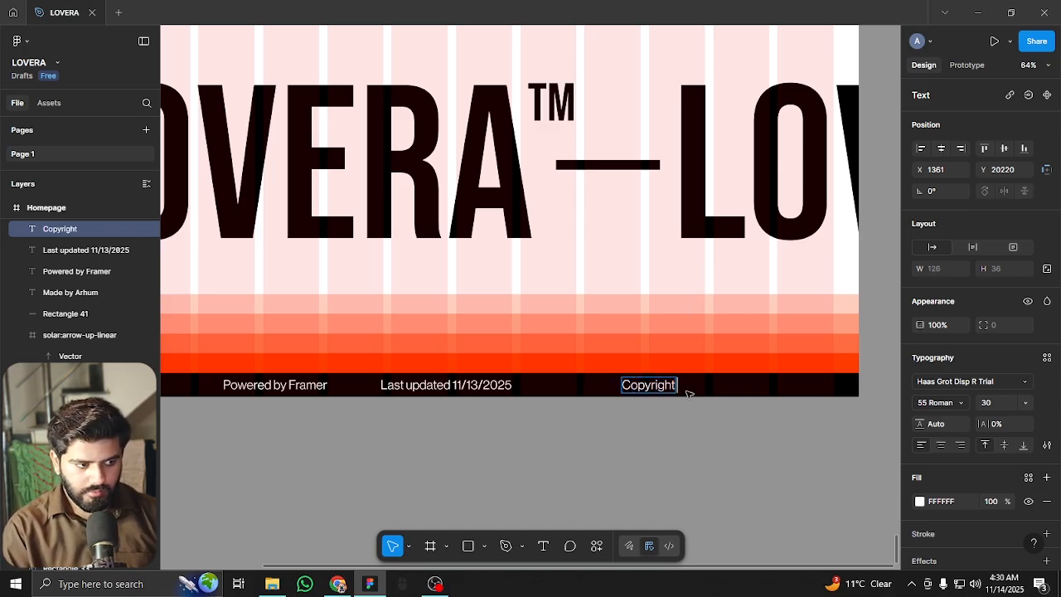
pyautogui.write(' 2025')
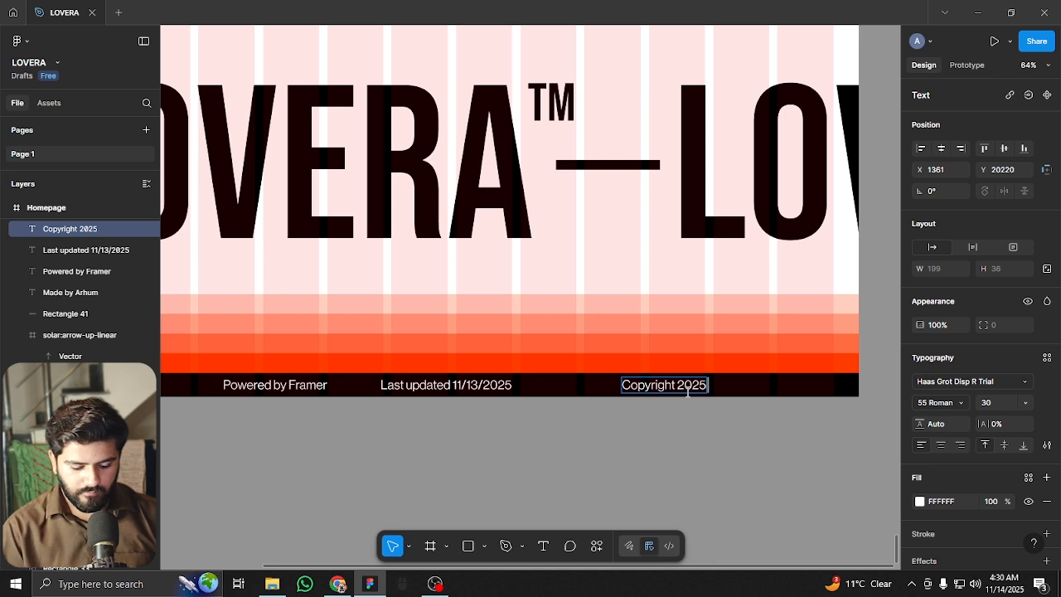
pyautogui.write(' Lovera')
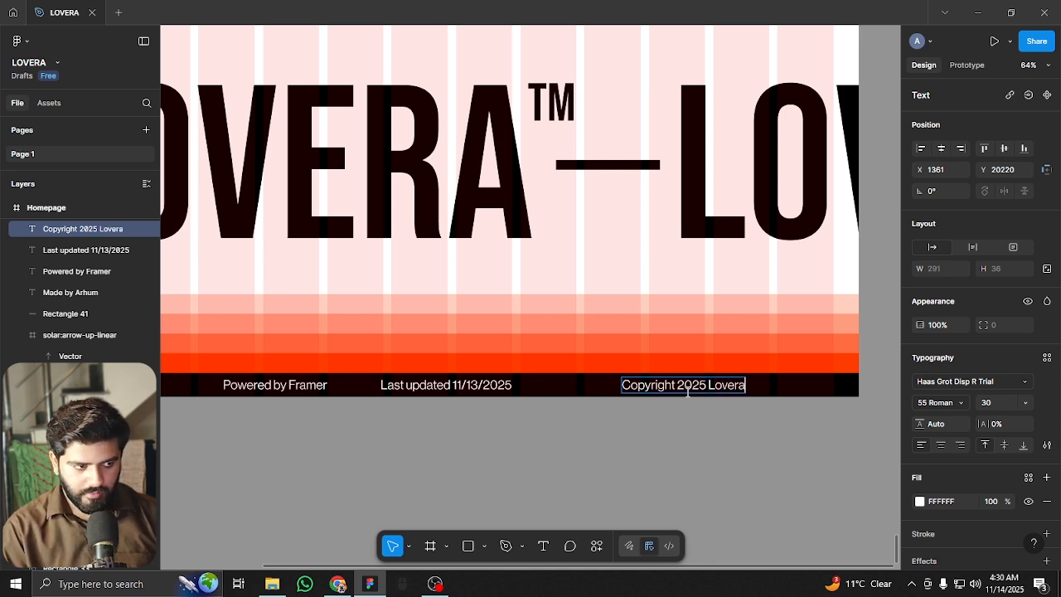
pyautogui.write('.')
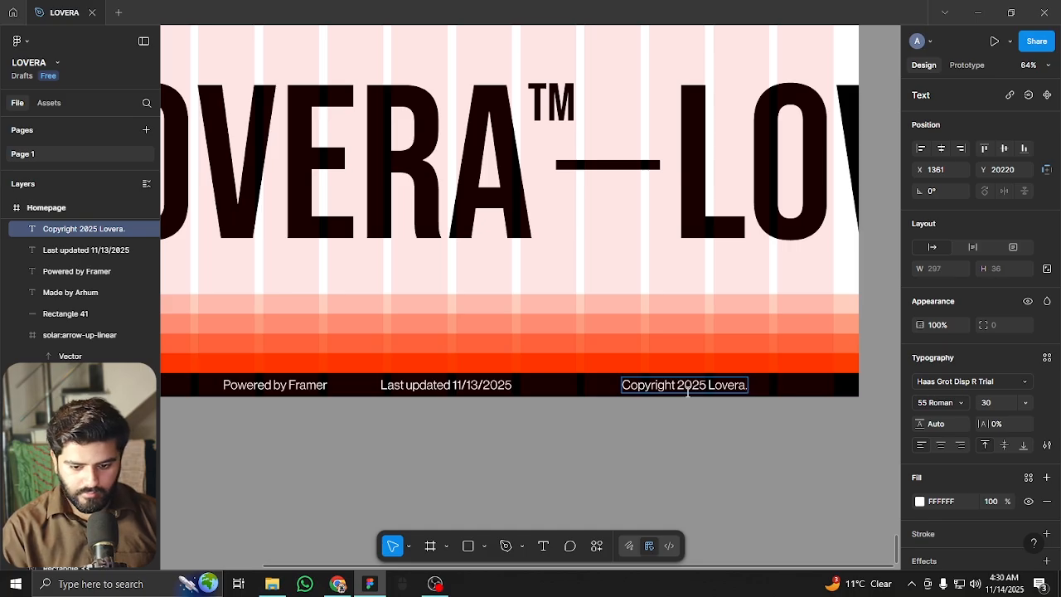
pyautogui.write(' All Rights Reserved')
pyautogui.press('Escape')
pyautogui.scroll(3, 849, 382)
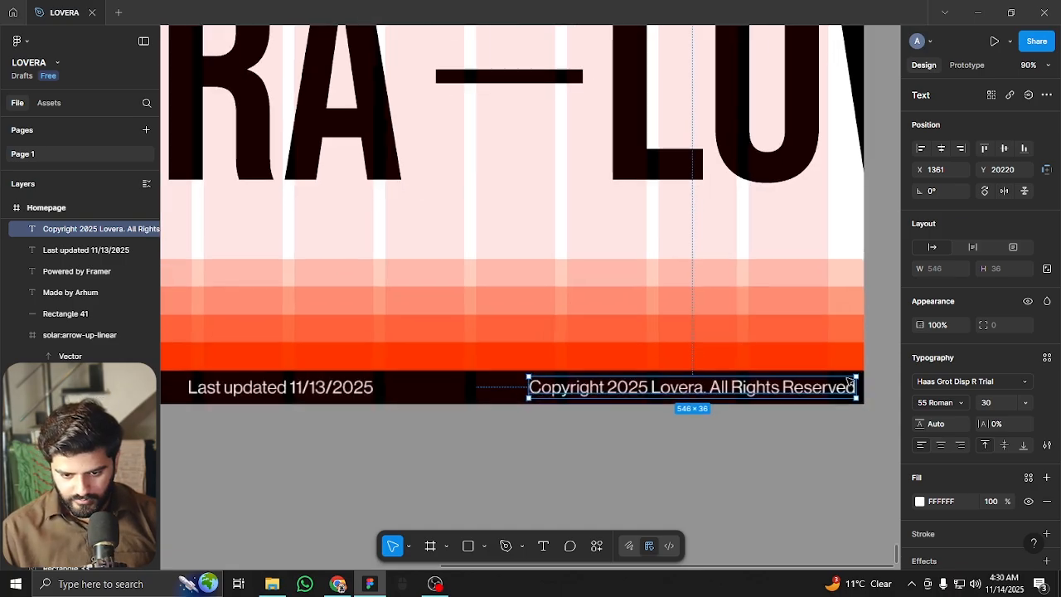
pyautogui.moveTo(852, 386); pyautogui.dragTo(802, 397)
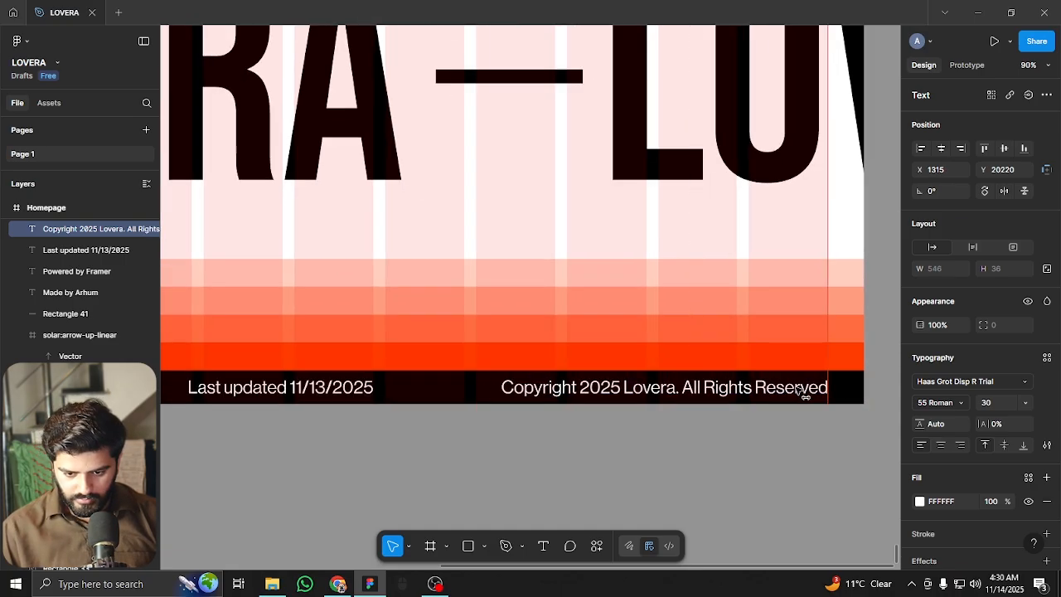
pyautogui.scroll(-5, 802, 396)
# Try wrapping the footer texts in auto layout, then undo it back to four separate texts
pyautogui.keyDown('shift'); pyautogui.click(524, 389); pyautogui.keyUp('shift')
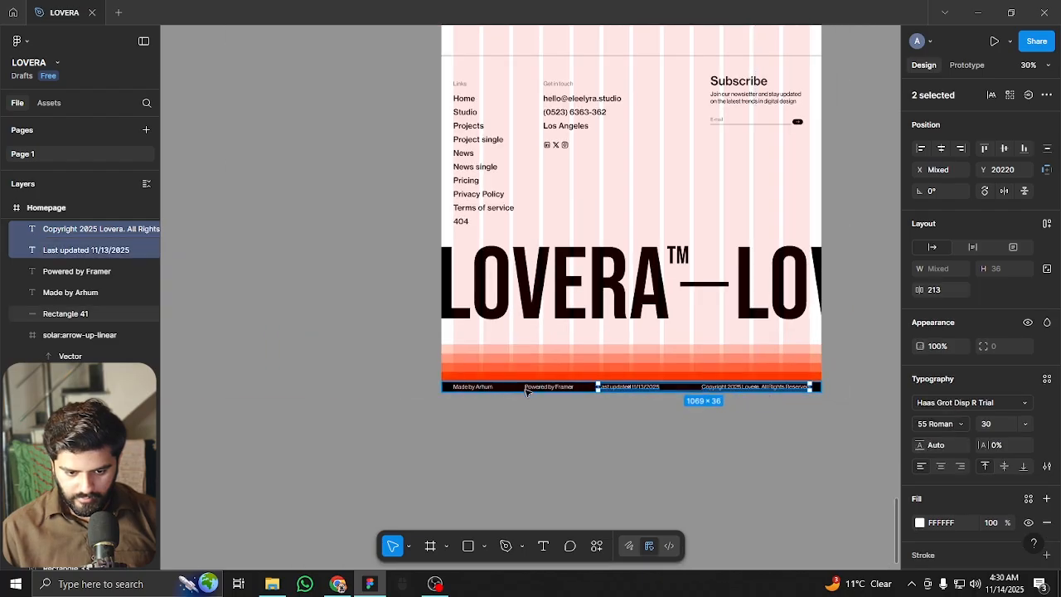
pyautogui.keyDown('shift'); pyautogui.click(526, 389); pyautogui.keyUp('shift')
pyautogui.keyDown('shift'); pyautogui.click(464, 388); pyautogui.keyUp('shift')
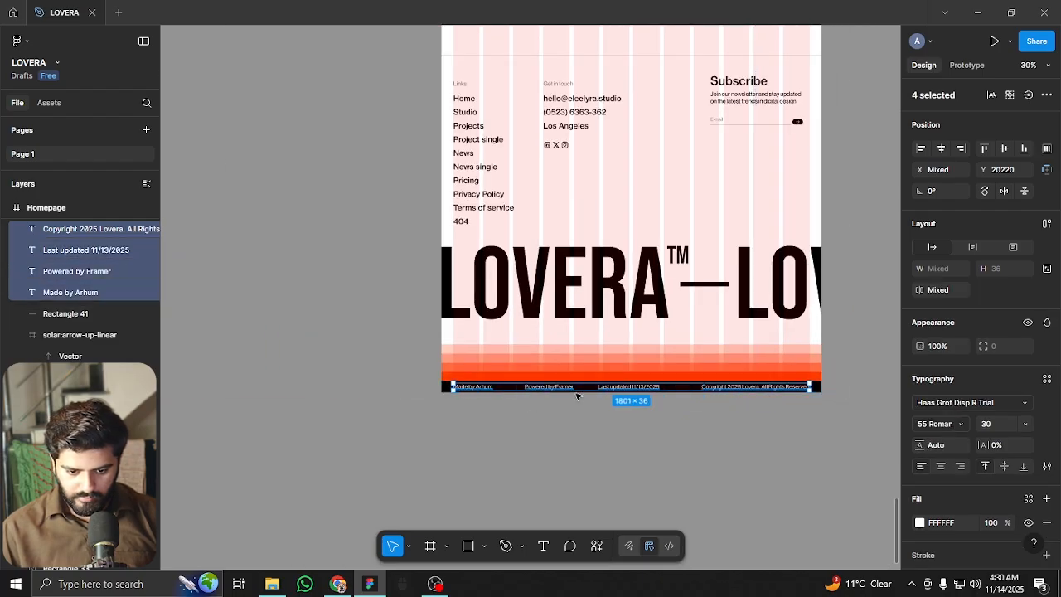
pyautogui.hotkey('shift', 'a')
pyautogui.scroll(3, 603, 391)
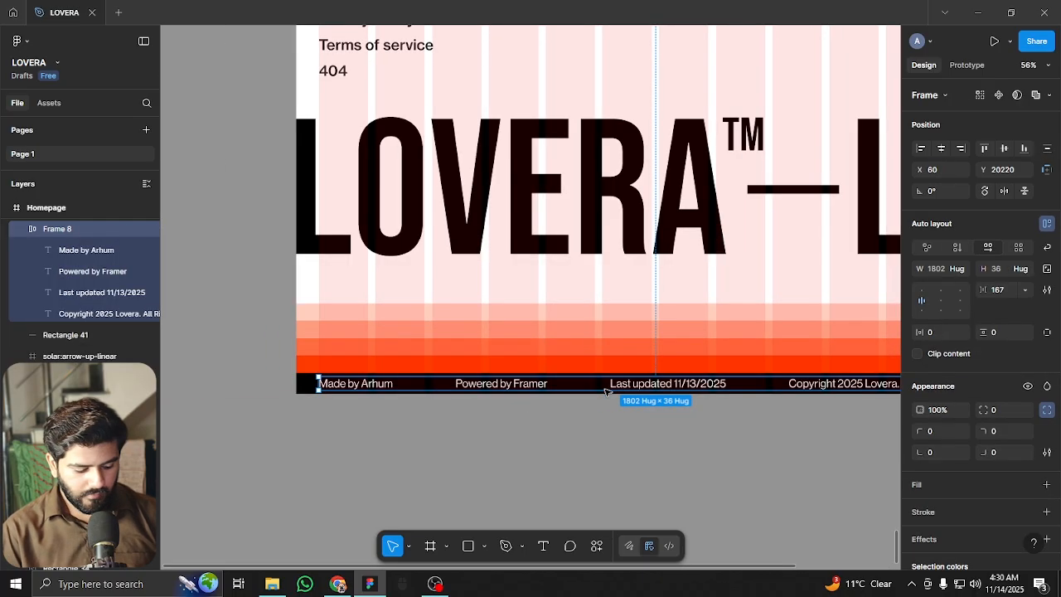
pyautogui.hotkey('shift', 'alt', 'a')
pyautogui.hotkey('ctrl', 'shift', 'g')
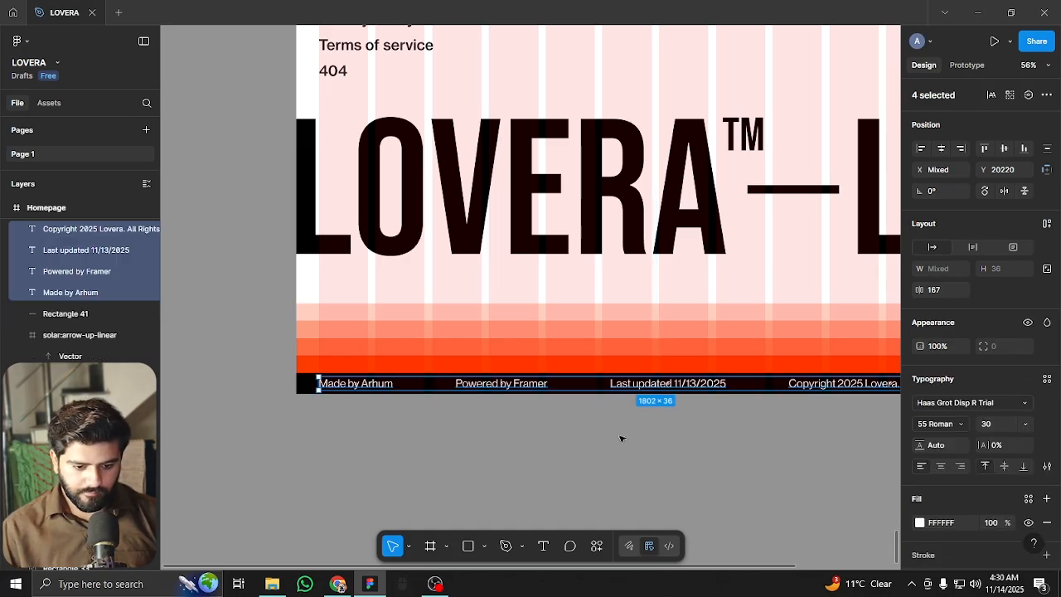
pyautogui.click(428, 432)
pyautogui.scroll(-3, 428, 432)
pyautogui.hotkey('shift', 'g')
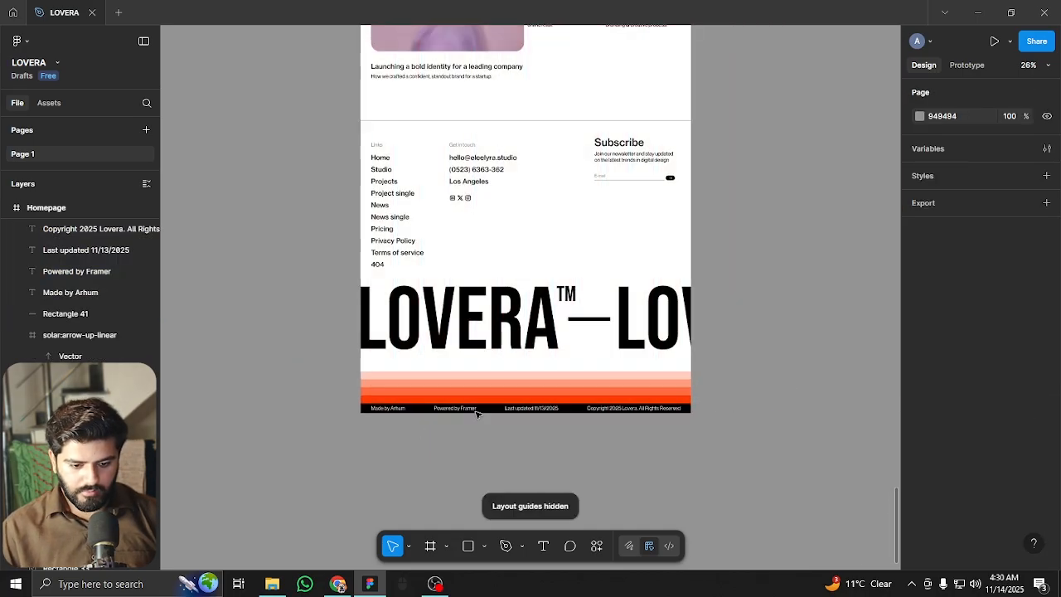
pyautogui.scroll(2, 337, 427)
# Set the font size of all four footer texts to 24
pyautogui.click(324, 411)
pyautogui.keyDown('shift'); pyautogui.click(437, 412); pyautogui.keyUp('shift')
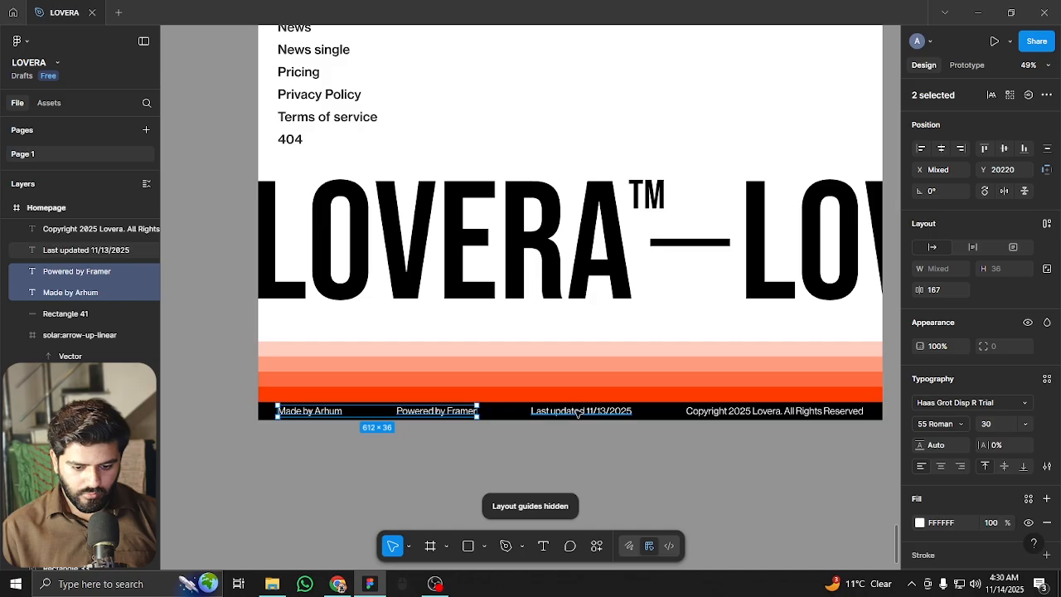
pyautogui.keyDown('shift'); pyautogui.click(580, 411); pyautogui.keyUp('shift')
pyautogui.keyDown('shift'); pyautogui.click(731, 412); pyautogui.keyUp('shift')
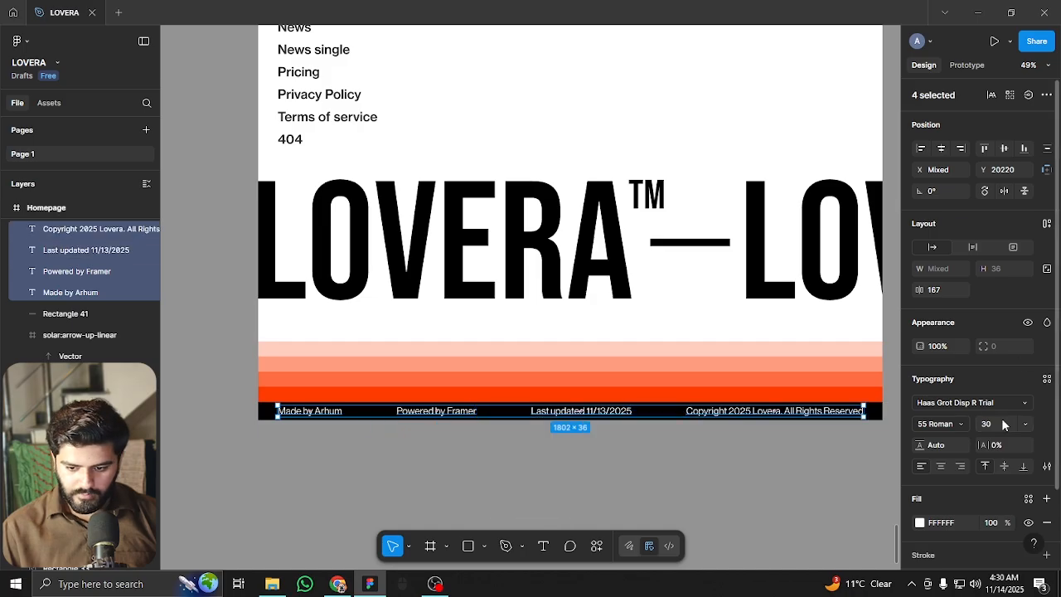
pyautogui.write('24')
pyautogui.press('Return')
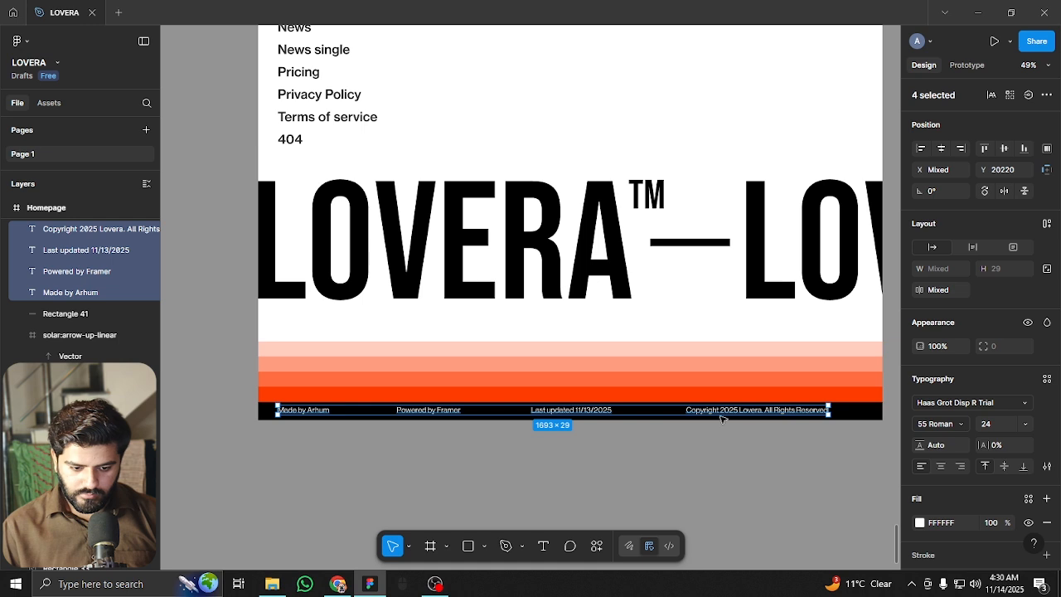
# Wrap the four texts in an auto-layout row with a 253 gap, 1800 wide
pyautogui.hotkey('shift', 'a')
pyautogui.hotkey('ctrl', 'shift', '4')
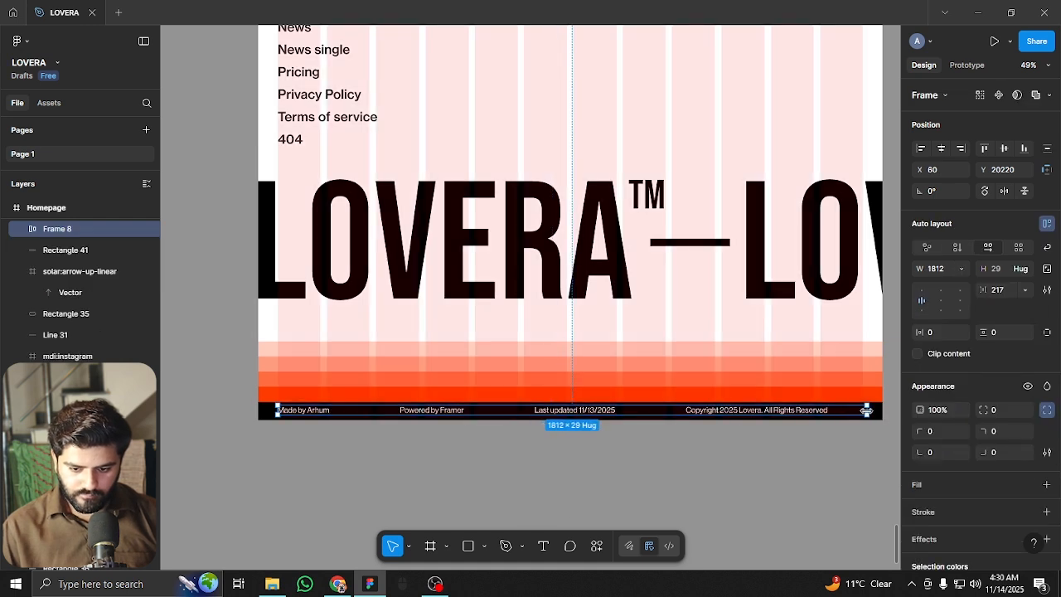
pyautogui.scroll(1, 766, 415)
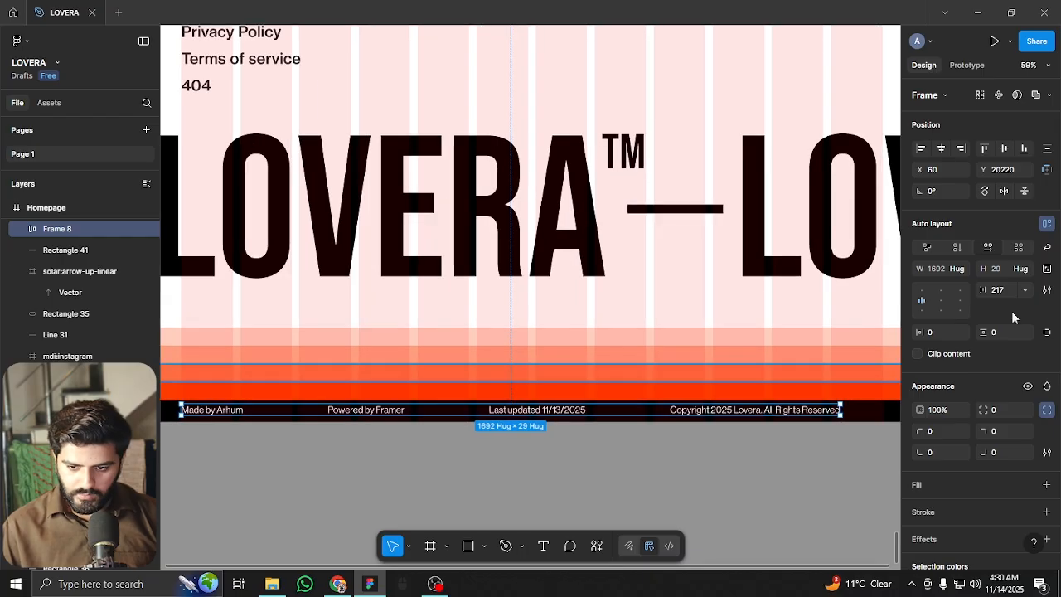
pyautogui.click(1010, 290)
pyautogui.press('Up')
pyautogui.press('Up')
pyautogui.press('Up')
pyautogui.press('Up')
pyautogui.press('Up')
pyautogui.press('Up')
pyautogui.press('Up')
pyautogui.press('Up')
pyautogui.press('Up')
pyautogui.press('Up')
pyautogui.press('Up')
pyautogui.press('Up')
pyautogui.press('Up')
pyautogui.press('Up')
pyautogui.press('Up')
pyautogui.press('Up')
pyautogui.press('Up')
pyautogui.press('Up')
pyautogui.press('Up')
pyautogui.press('Up')
pyautogui.press('Up')
pyautogui.press('Up')
pyautogui.press('Up')
pyautogui.press('Up')
pyautogui.press('Up')
pyautogui.press('Up')
pyautogui.press('Up')
pyautogui.press('Up')
pyautogui.press('Up')
pyautogui.press('Up')
pyautogui.press('Up')
pyautogui.press('Up')
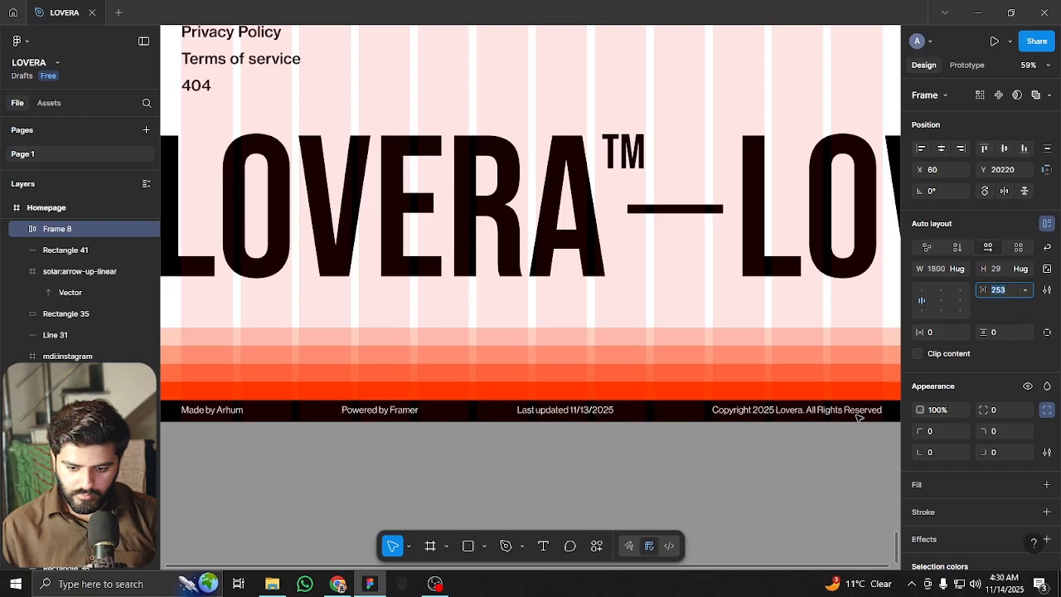
pyautogui.press('Up')
pyautogui.click(727, 478)
# Align the text row (Frame 8) horizontally centred on the black bar (Rectangle 41)
pyautogui.click(604, 410)
pyautogui.keyDown('shift'); pyautogui.click(895, 414); pyautogui.keyUp('shift')
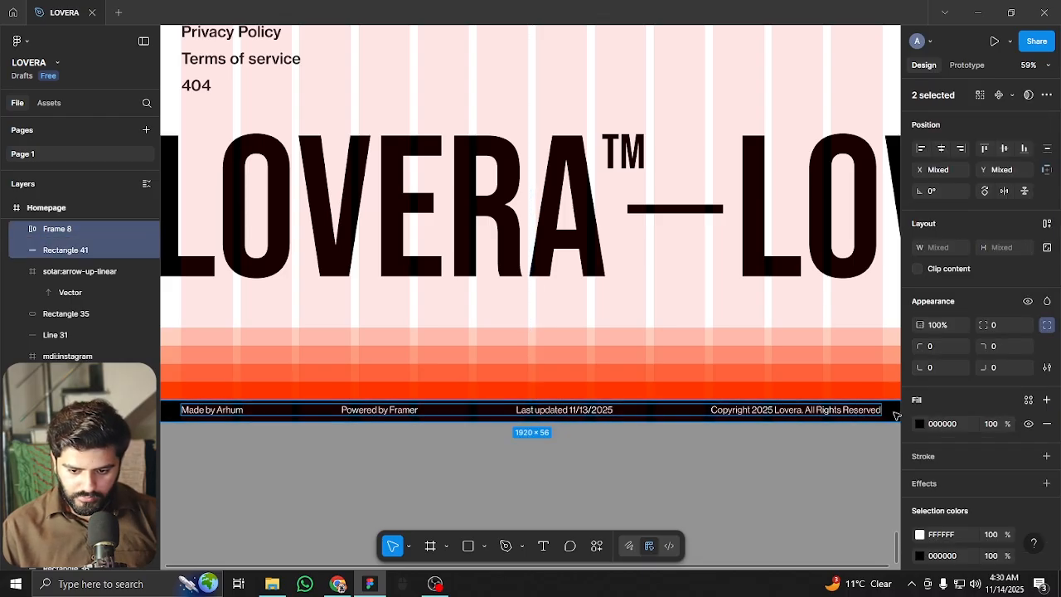
pyautogui.hscroll(2, 815, 419)
pyautogui.click(942, 149)
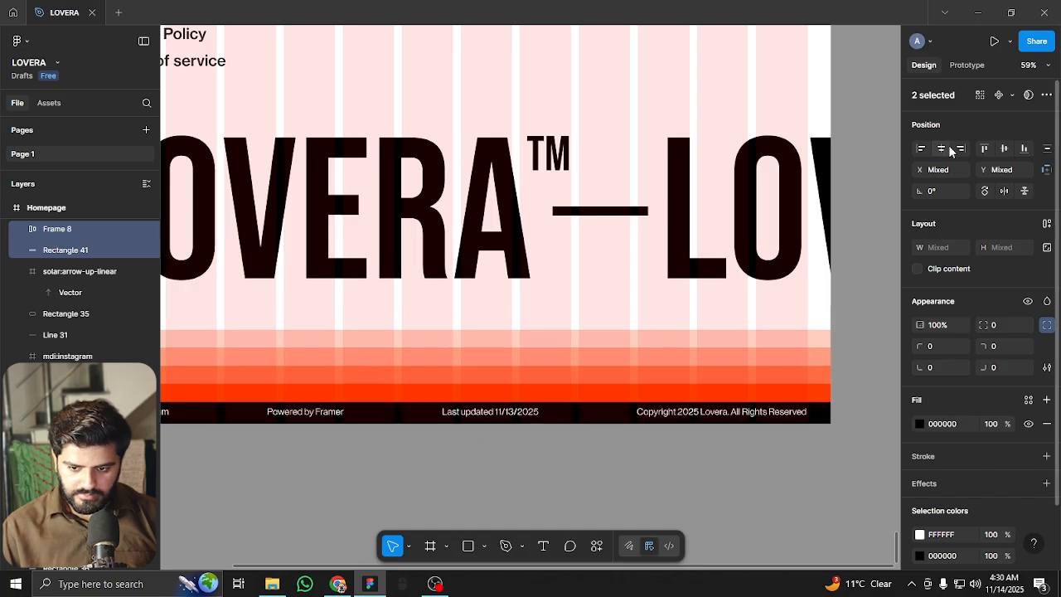
pyautogui.click(787, 453)
# Hide the layout guides and zoom out to review the finished footer beneath the stripes
pyautogui.hotkey('ctrl', 'shift', '4')
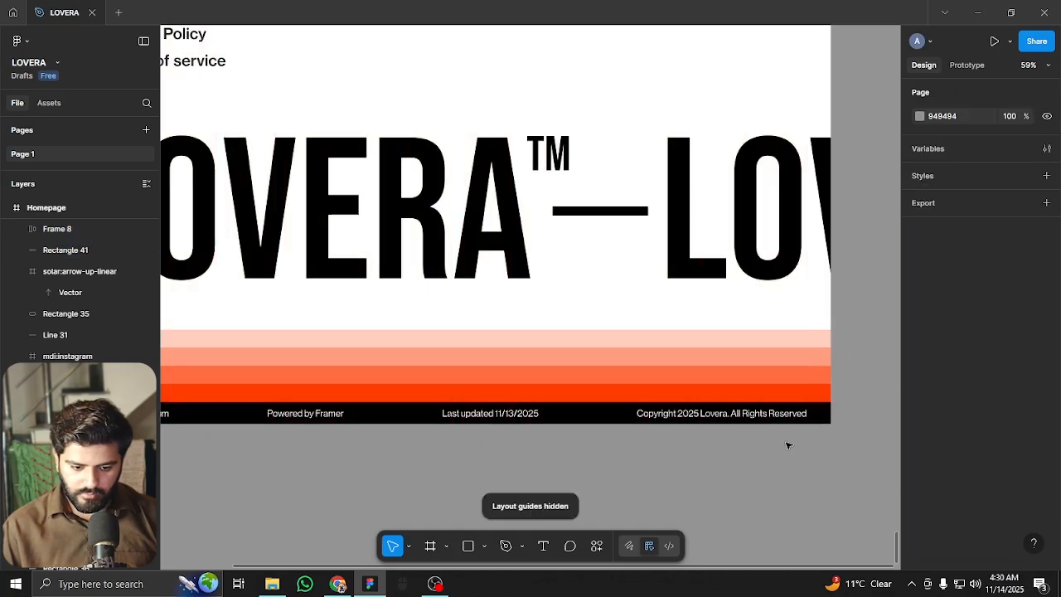
pyautogui.scroll(-5, 788, 445)
pyautogui.scroll(5, 680, 420)
pyautogui.scroll(-4, 663, 398)
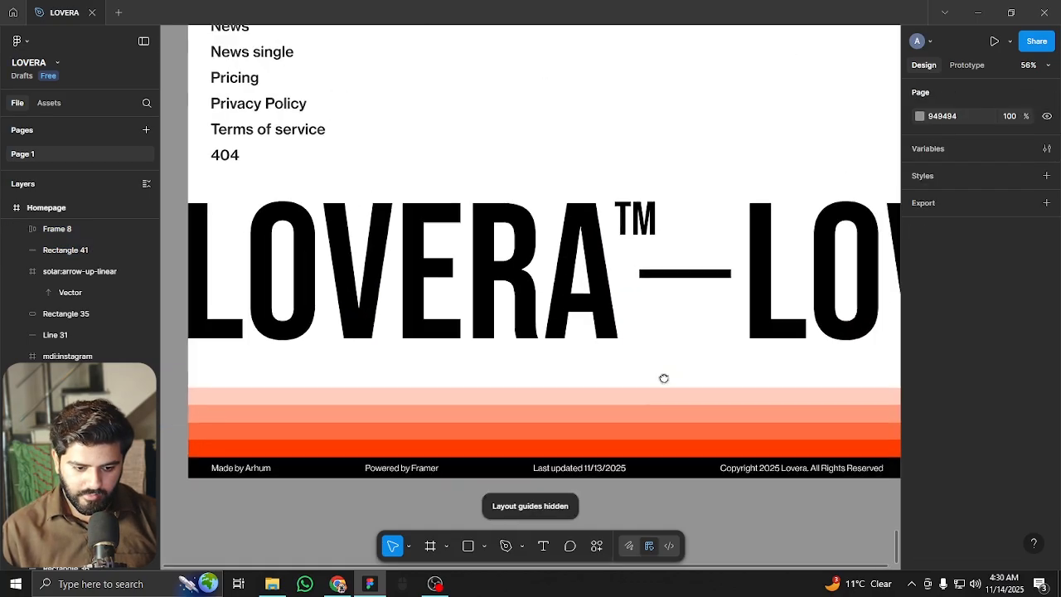
pyautogui.scroll(3, 696, 365)
pyautogui.scroll(-5, 701, 365)
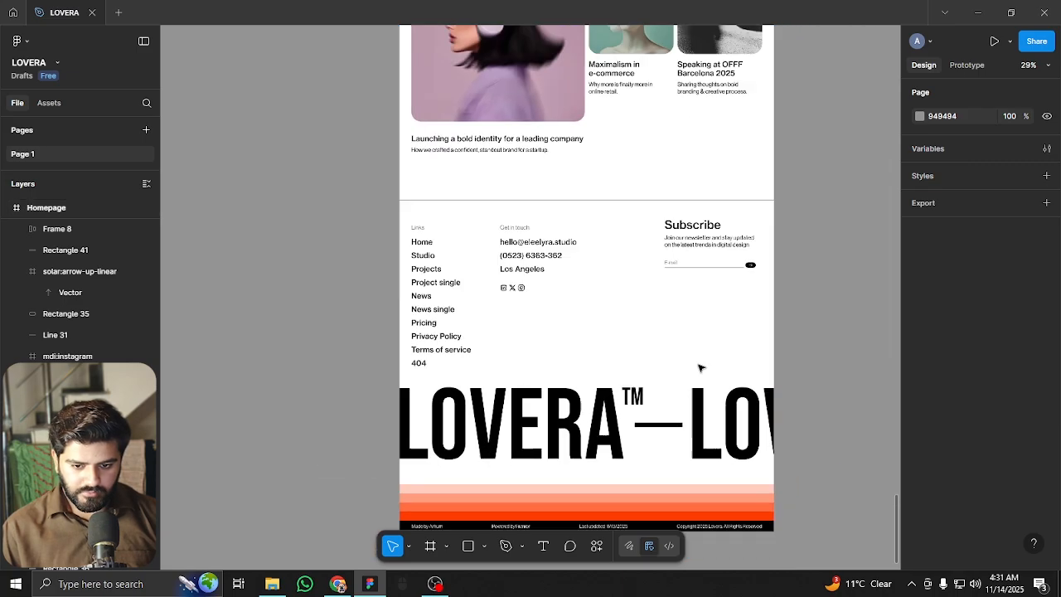
pyautogui.scroll(3, 707, 362)
pyautogui.scroll(1, 708, 363)
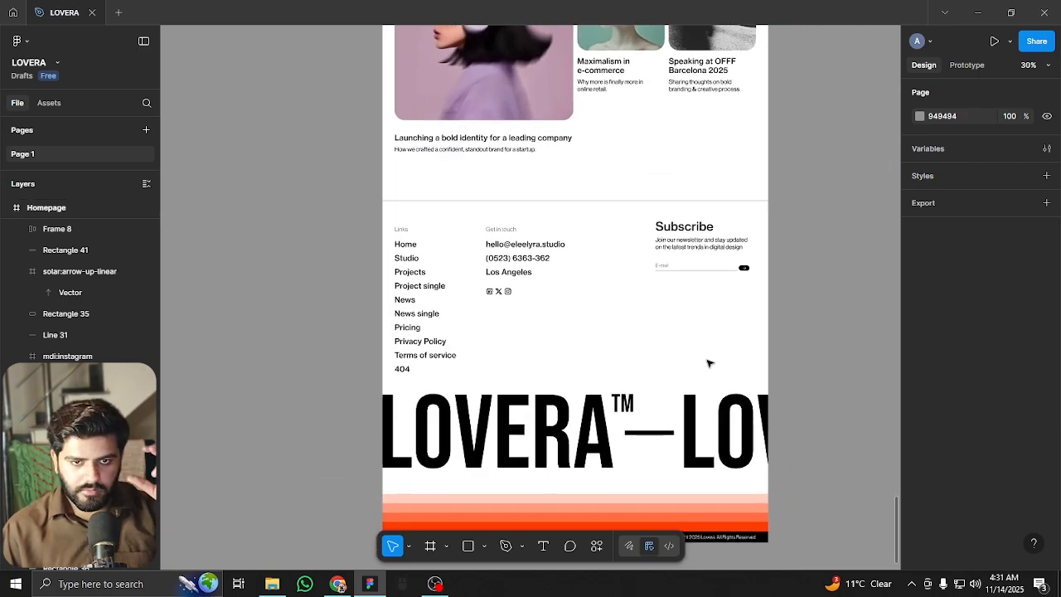